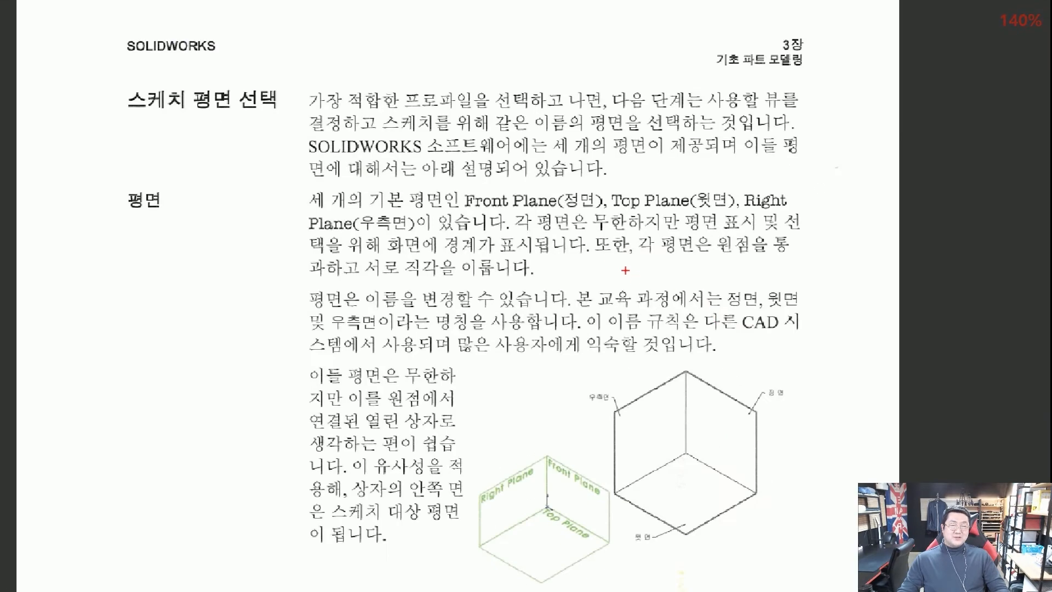
# Read the sketch plane selection and model placement sections, examining the Front, Top and Right Plane text and box diagram.
pyautogui.moveTo(451, 181)
pyautogui.mouseDown()
pyautogui.moveTo(583, 211)
pyautogui.moveTo(622, 207)
pyautogui.mouseUp()
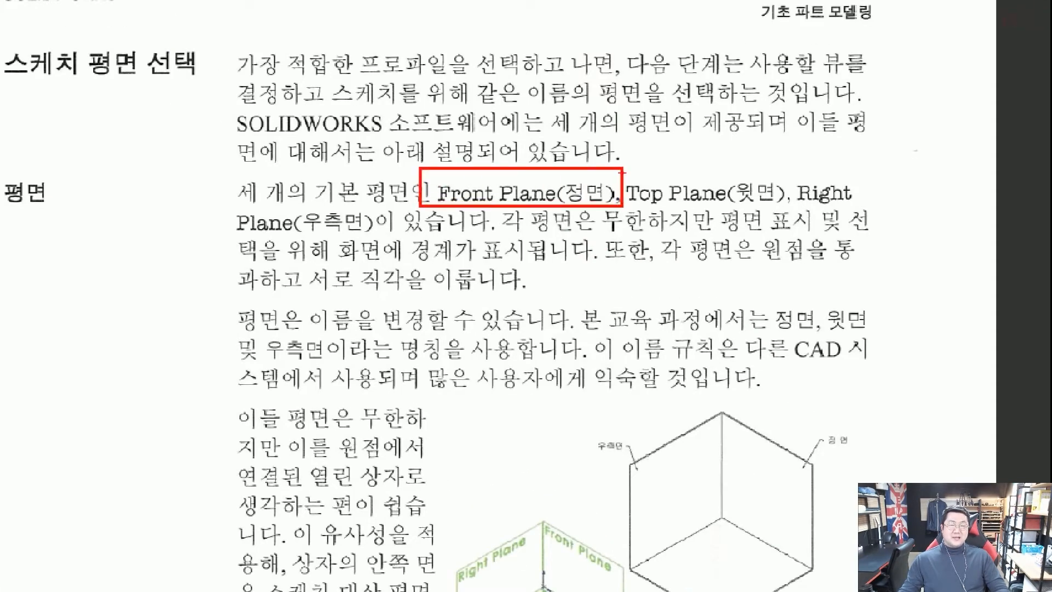
pyautogui.moveTo(623, 166)
pyautogui.mouseDown()
pyautogui.moveTo(698, 194)
pyautogui.moveTo(785, 207)
pyautogui.mouseUp()
pyautogui.moveTo(789, 169); pyautogui.dragTo(885, 208)
pyautogui.moveTo(228, 201); pyautogui.dragTo(382, 238)
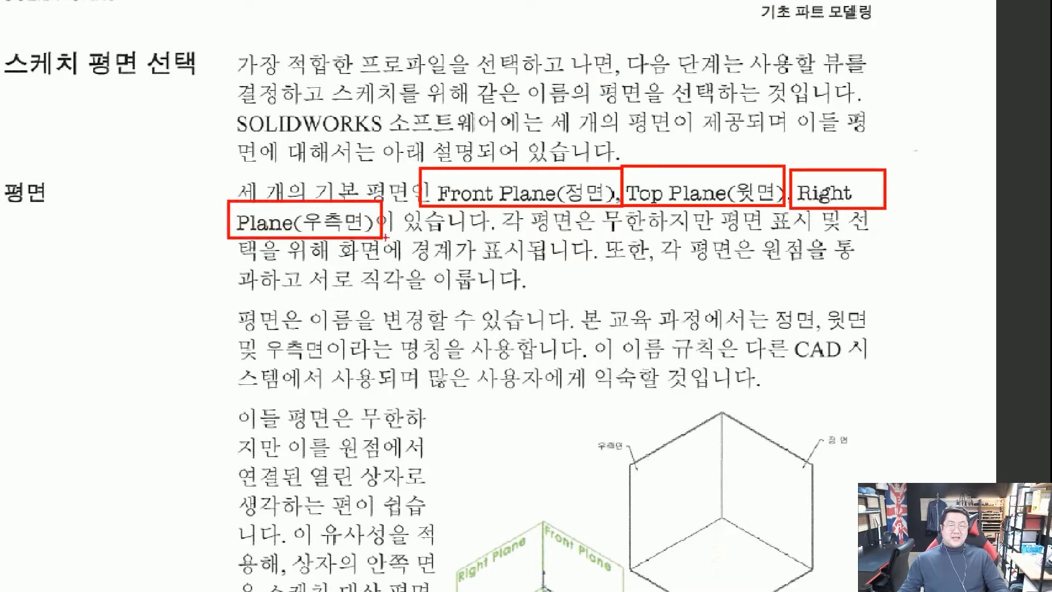
pyautogui.press('Escape')
pyautogui.scroll(-4, 530, 296)
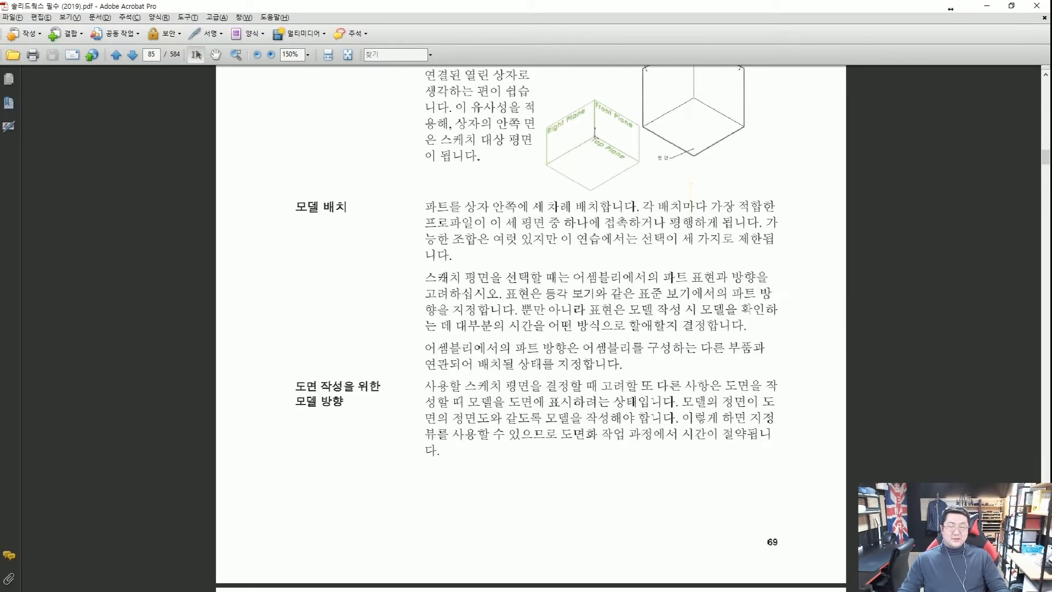
pyautogui.scroll(-3, 531, 326)
pyautogui.scroll(3, 530, 325)
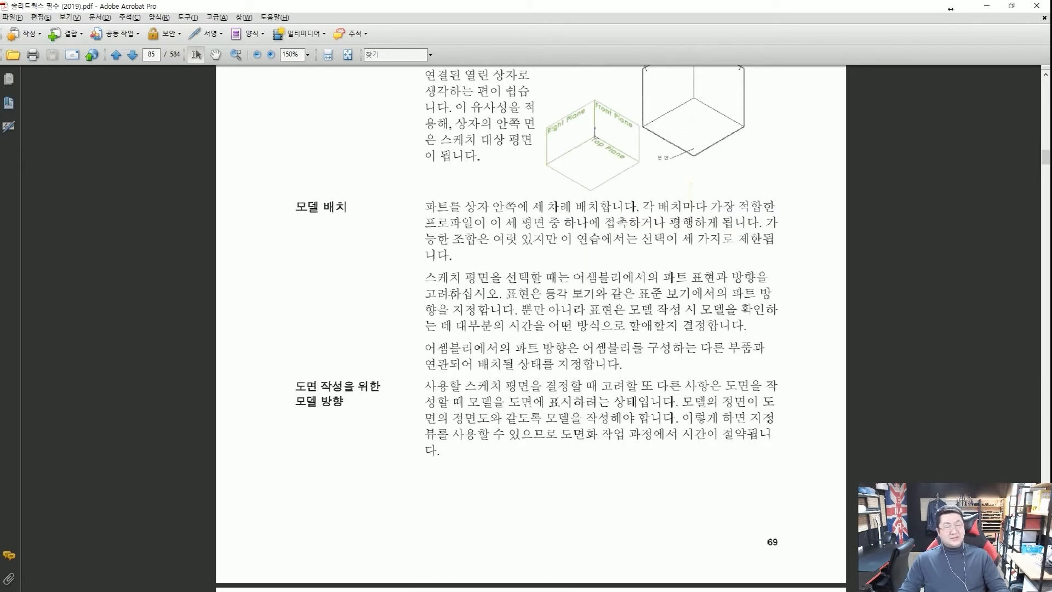
pyautogui.scroll(-1, 417, 330)
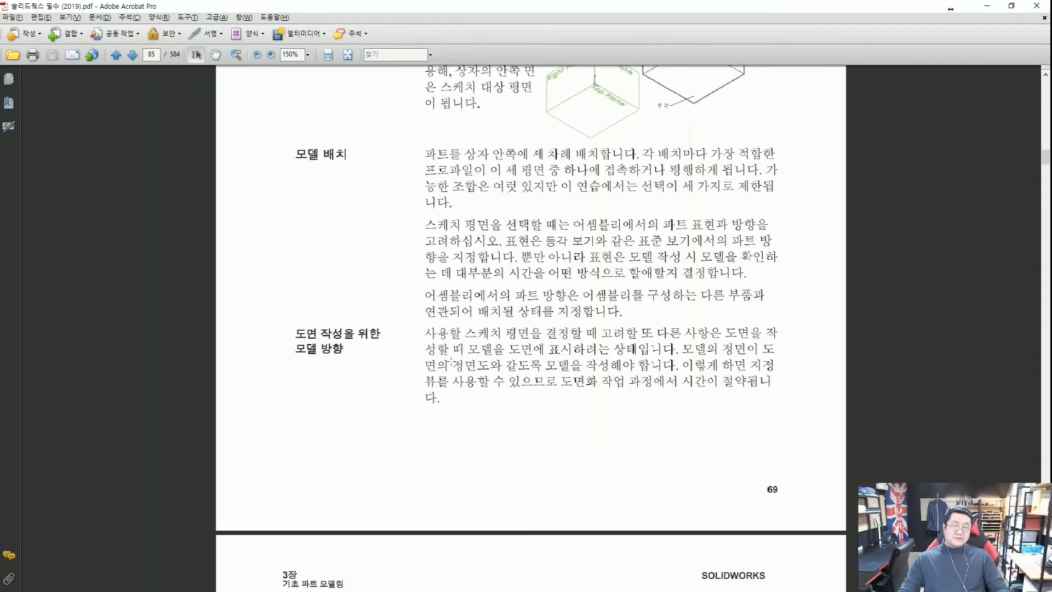
pyautogui.scroll(2, 570, 335)
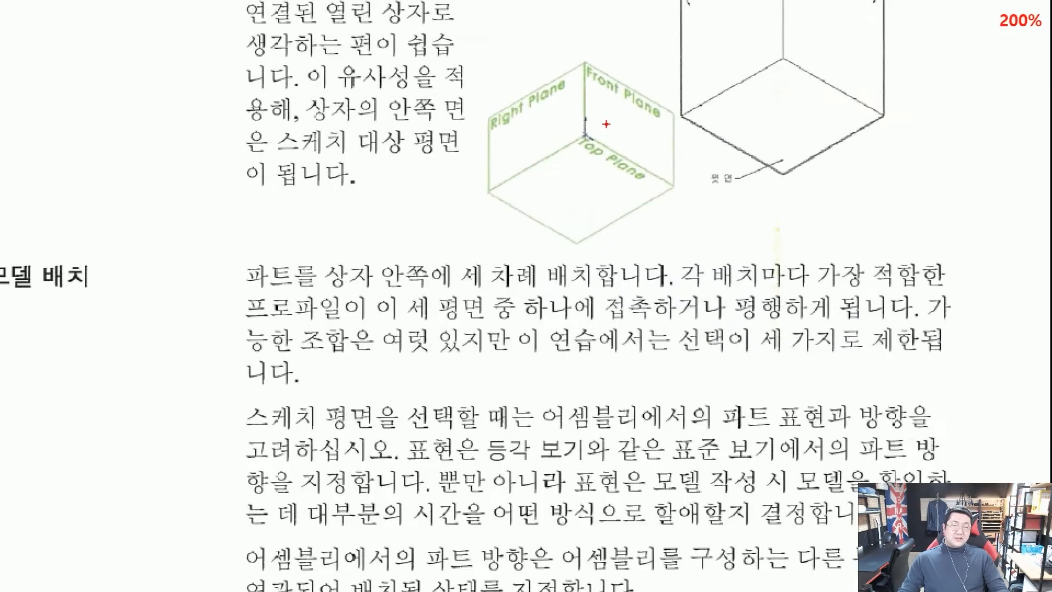
pyautogui.moveTo(606, 83)
pyautogui.mouseDown()
pyautogui.moveTo(590, 96)
pyautogui.moveTo(604, 112)
pyautogui.mouseUp()
pyautogui.moveTo(643, 103); pyautogui.dragTo(618, 119)
pyautogui.moveTo(640, 113); pyautogui.dragTo(630, 147)
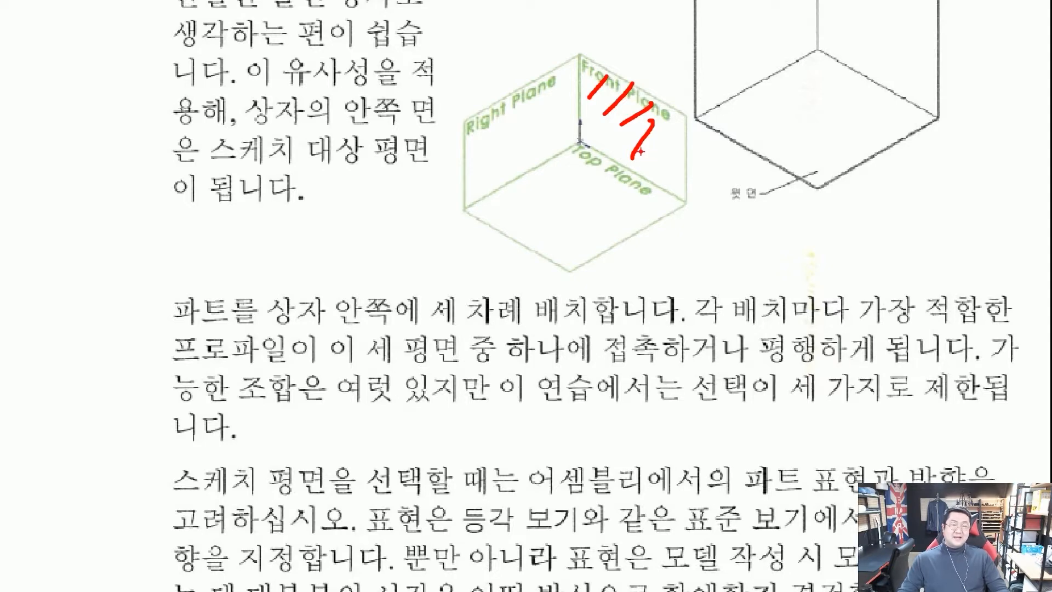
pyautogui.moveTo(574, 148); pyautogui.dragTo(515, 180)
pyautogui.press('Escape')
# Examine the first bracket placement example, with the best profile lying on the Top Plane.
pyautogui.scroll(-10, 546, 177)
pyautogui.scroll(-10, 545, 178)
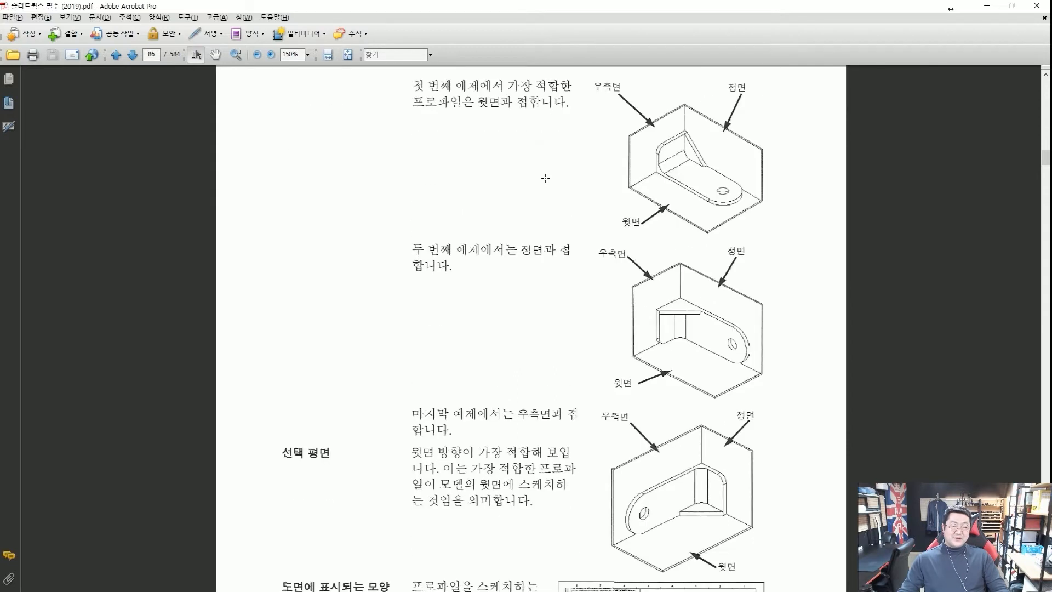
pyautogui.scroll(4, 545, 177)
pyautogui.scroll(1, 544, 179)
pyautogui.scroll(-3, 628, 209)
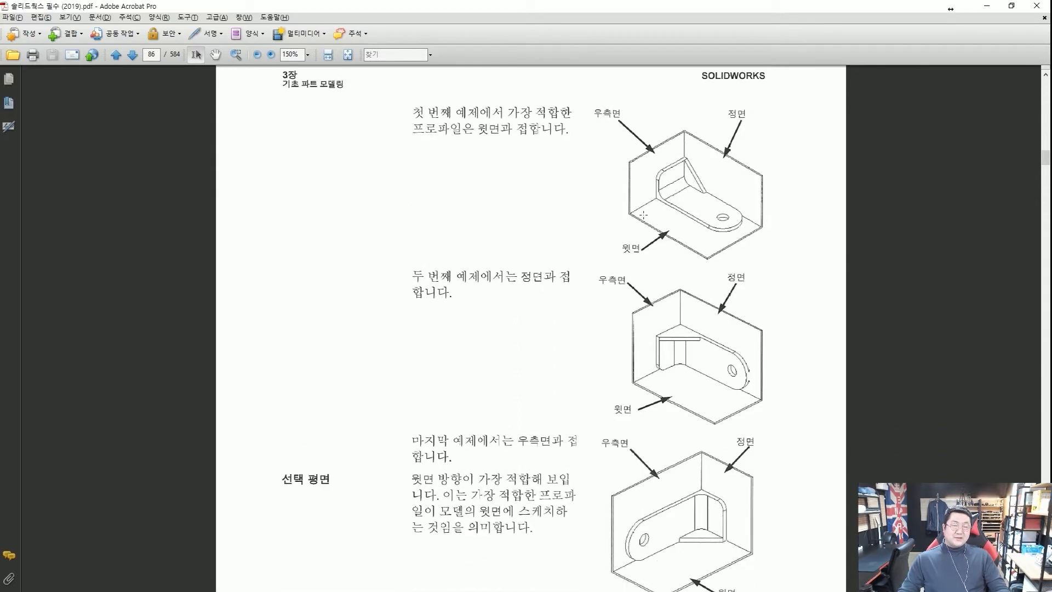
pyautogui.moveTo(669, 166)
pyautogui.mouseDown()
pyautogui.moveTo(708, 200)
pyautogui.moveTo(679, 180)
pyautogui.mouseUp()
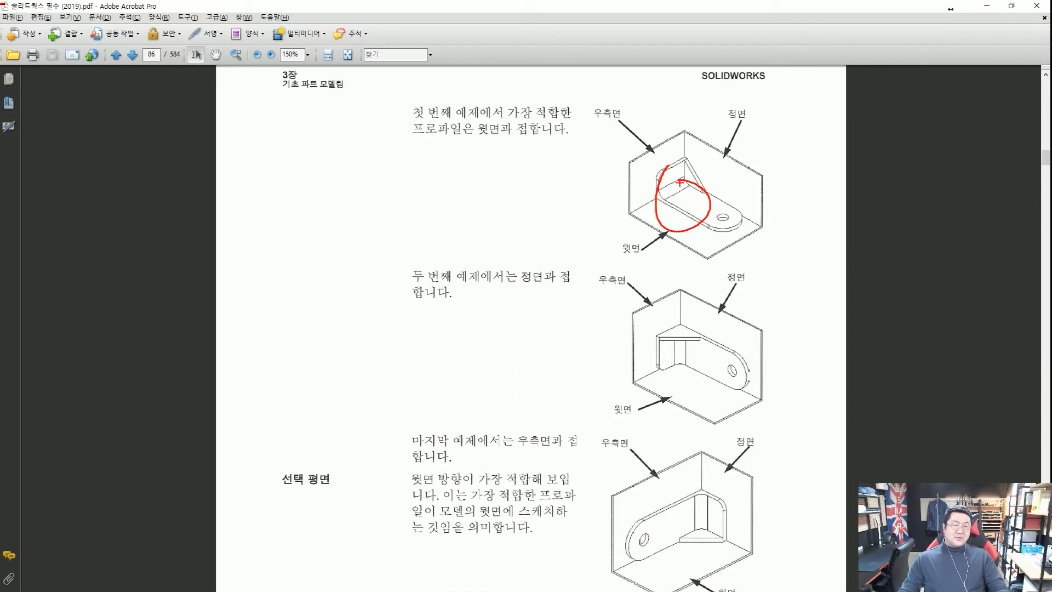
pyautogui.moveTo(619, 239); pyautogui.dragTo(717, 180)
pyautogui.moveTo(712, 163)
pyautogui.mouseDown()
pyautogui.moveTo(728, 174)
pyautogui.moveTo(719, 184)
pyautogui.mouseUp()
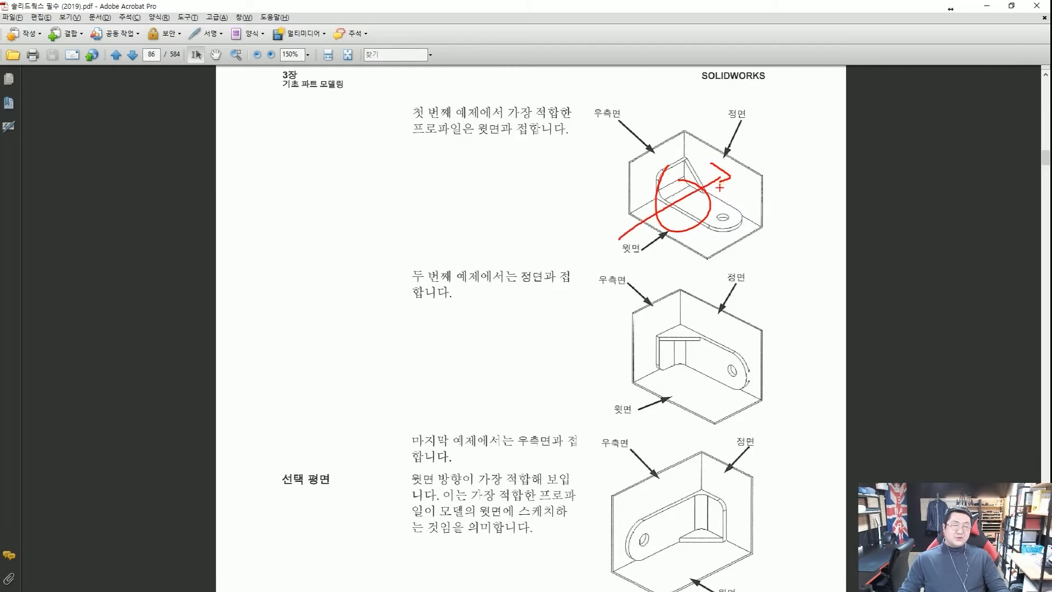
pyautogui.moveTo(782, 254)
pyautogui.mouseDown()
pyautogui.moveTo(649, 159)
pyautogui.moveTo(685, 148)
pyautogui.moveTo(689, 197)
pyautogui.mouseUp()
pyautogui.press('Escape')
# Compare the last bracket placement example on the Right Plane with the resulting views on the drawing sheet.
pyautogui.scroll(-11, 668, 212)
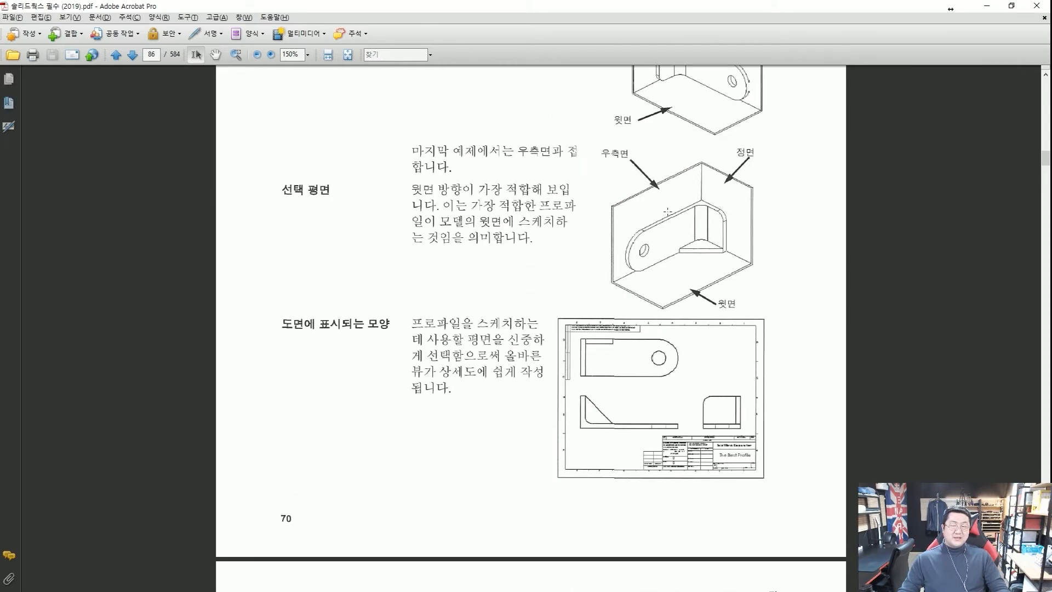
pyautogui.scroll(1, 667, 212)
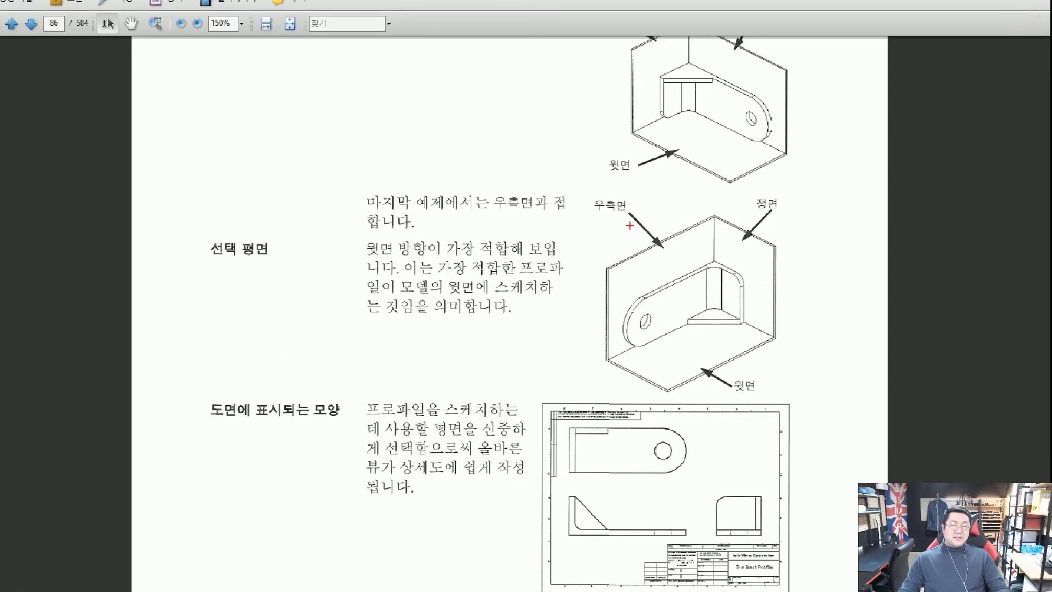
pyautogui.moveTo(696, 327)
pyautogui.mouseDown()
pyautogui.moveTo(661, 303)
pyautogui.moveTo(703, 308)
pyautogui.mouseUp()
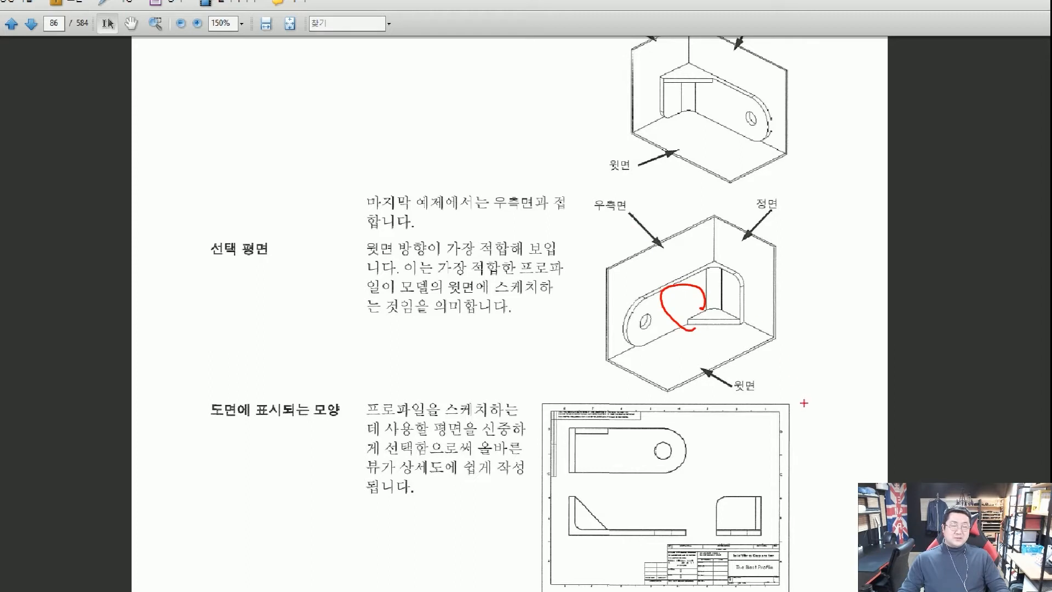
pyautogui.moveTo(696, 187)
pyautogui.mouseDown()
pyautogui.moveTo(703, 317)
pyautogui.moveTo(723, 291)
pyautogui.mouseUp()
pyautogui.moveTo(678, 359); pyautogui.dragTo(714, 374)
pyautogui.moveTo(694, 329); pyautogui.dragTo(712, 351)
pyautogui.moveTo(345, 169)
pyautogui.mouseDown()
pyautogui.moveTo(366, 137)
pyautogui.moveTo(361, 184)
pyautogui.mouseUp()
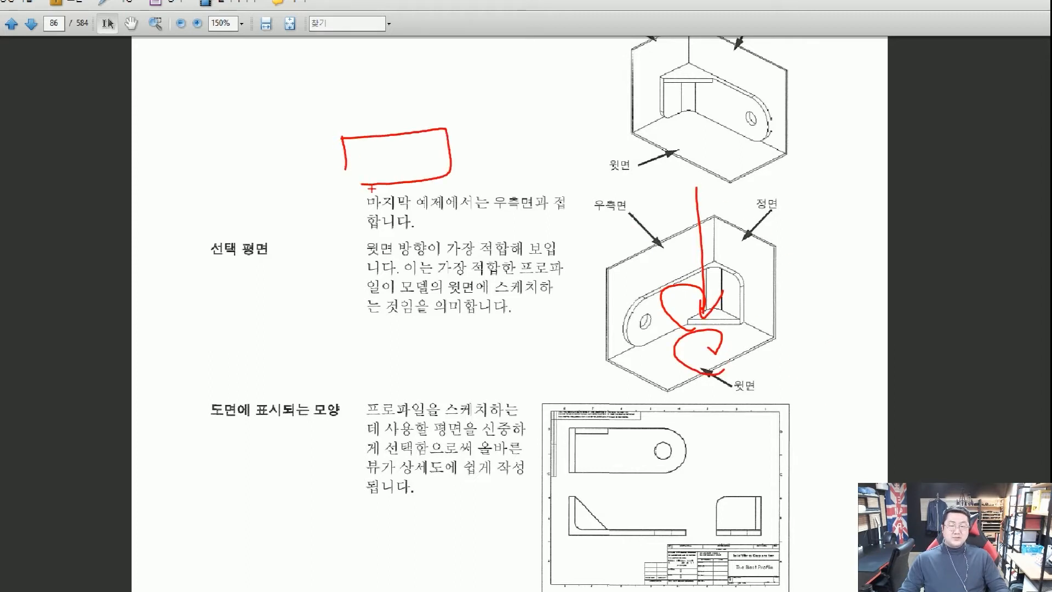
pyautogui.moveTo(454, 218)
pyautogui.mouseDown()
pyautogui.moveTo(560, 520)
pyautogui.moveTo(581, 533)
pyautogui.mouseUp()
pyautogui.moveTo(642, 553)
pyautogui.mouseDown()
pyautogui.moveTo(567, 526)
pyautogui.moveTo(635, 545)
pyautogui.mouseUp()
pyautogui.moveTo(425, 532)
pyautogui.mouseDown()
pyautogui.moveTo(540, 528)
pyautogui.moveTo(531, 537)
pyautogui.mouseUp()
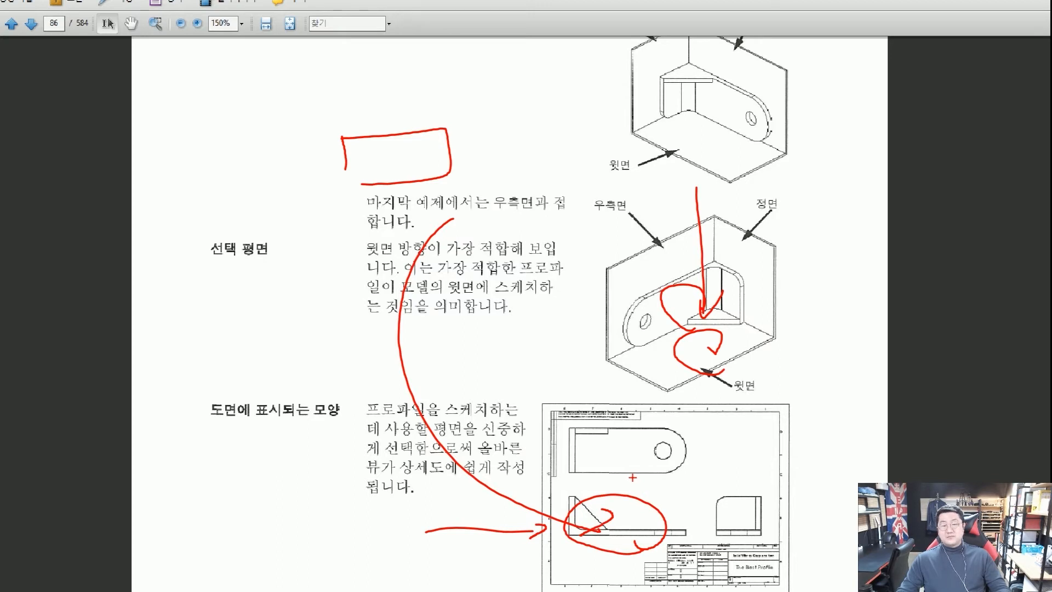
pyautogui.moveTo(272, 288); pyautogui.dragTo(319, 352)
pyautogui.moveTo(290, 346); pyautogui.dragTo(318, 352)
pyautogui.moveTo(361, 436)
pyautogui.mouseDown()
pyautogui.moveTo(360, 351)
pyautogui.moveTo(387, 402)
pyautogui.mouseUp()
pyautogui.moveTo(320, 354); pyautogui.dragTo(327, 427)
pyautogui.moveTo(352, 345); pyautogui.dragTo(353, 268)
pyautogui.moveTo(339, 276); pyautogui.dragTo(364, 277)
pyautogui.moveTo(383, 379); pyautogui.dragTo(479, 374)
pyautogui.moveTo(378, 400)
pyautogui.mouseDown()
pyautogui.moveTo(378, 460)
pyautogui.moveTo(386, 447)
pyautogui.mouseUp()
pyautogui.moveTo(279, 392); pyautogui.dragTo(348, 393)
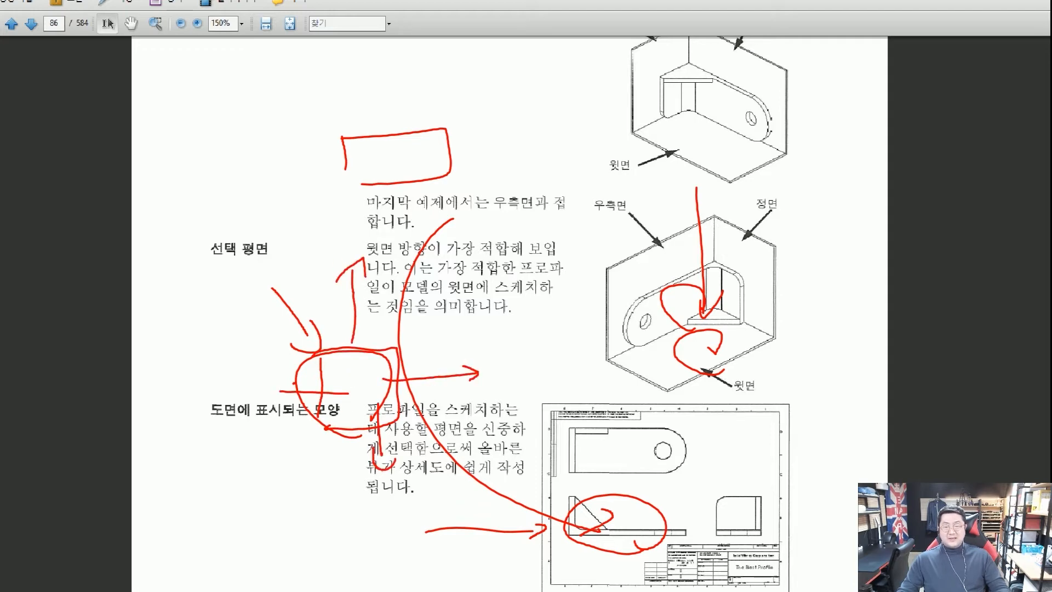
pyautogui.press('Escape')
# Review the bracket's part details, standard views, main bosses, best profile, sketch plane and design intent in the manual.
pyautogui.scroll(-9, 603, 364)
pyautogui.scroll(5, 602, 364)
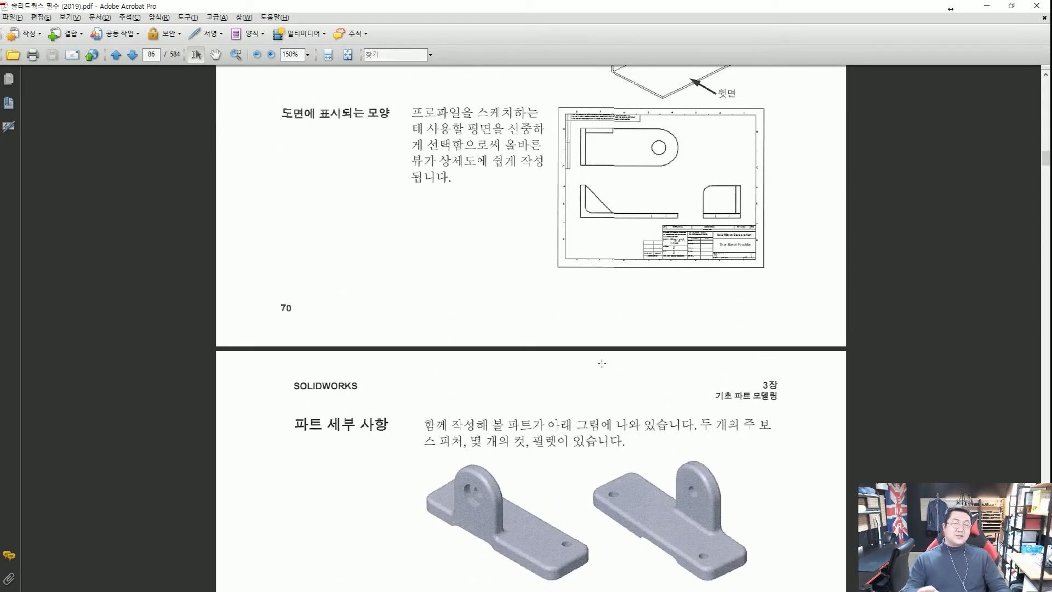
pyautogui.scroll(-5, 602, 363)
pyautogui.scroll(7, 552, 348)
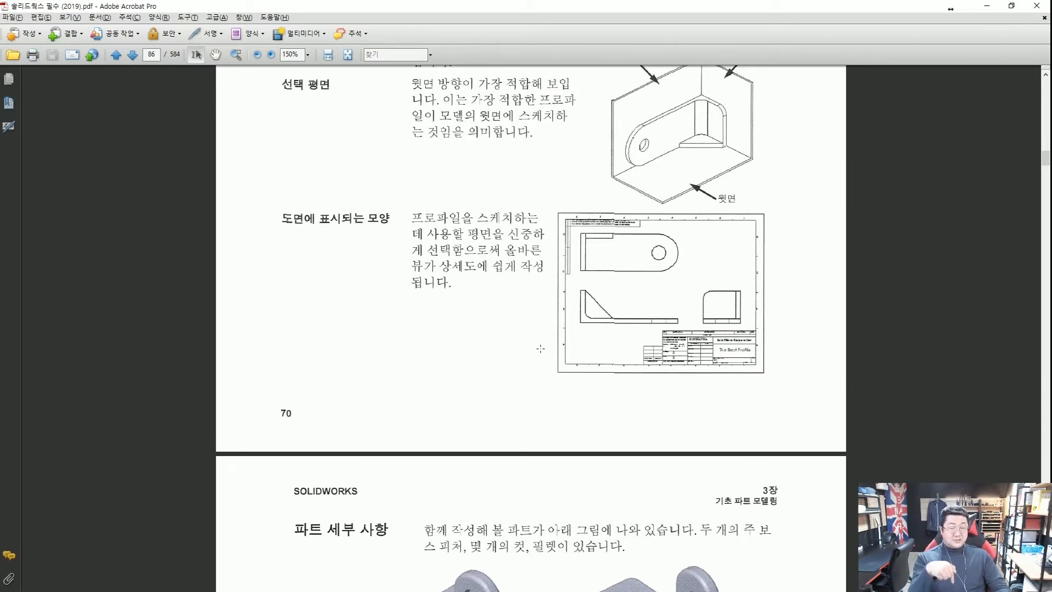
pyautogui.scroll(-10, 632, 362)
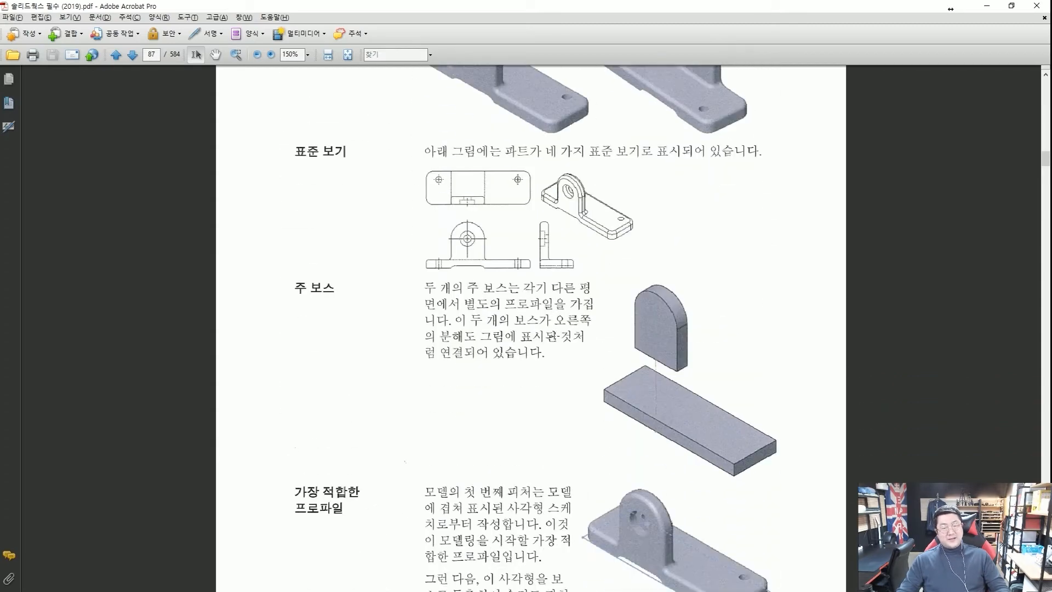
pyautogui.scroll(5, 555, 337)
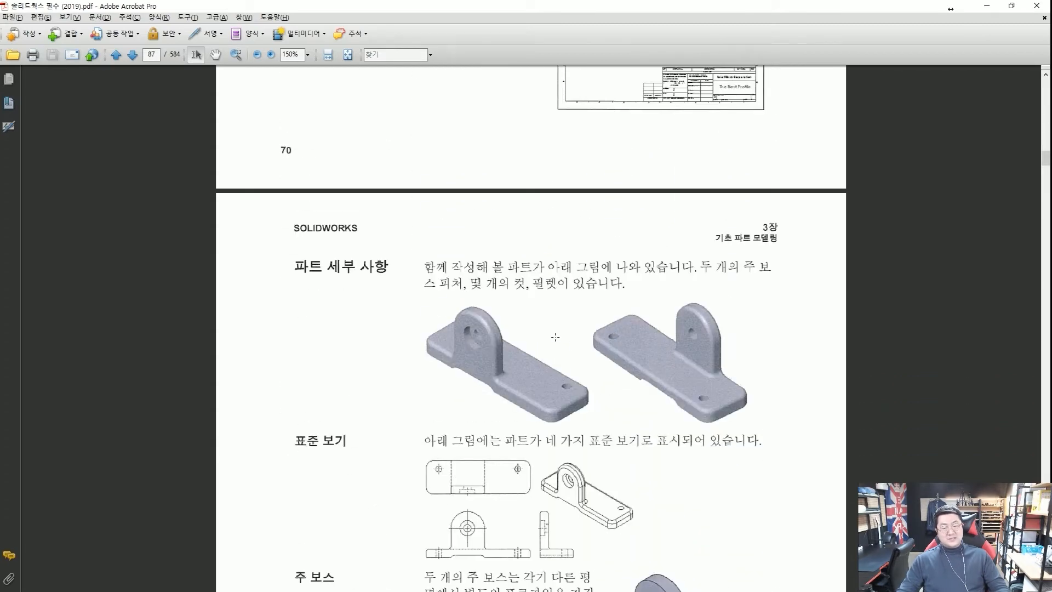
pyautogui.scroll(-5, 555, 337)
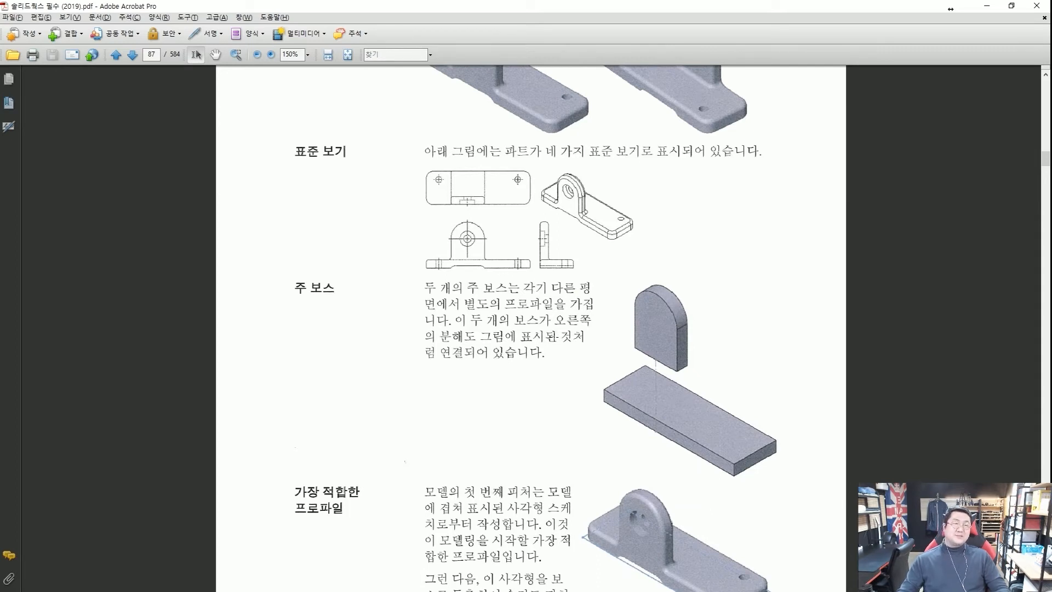
pyautogui.scroll(-5, 552, 337)
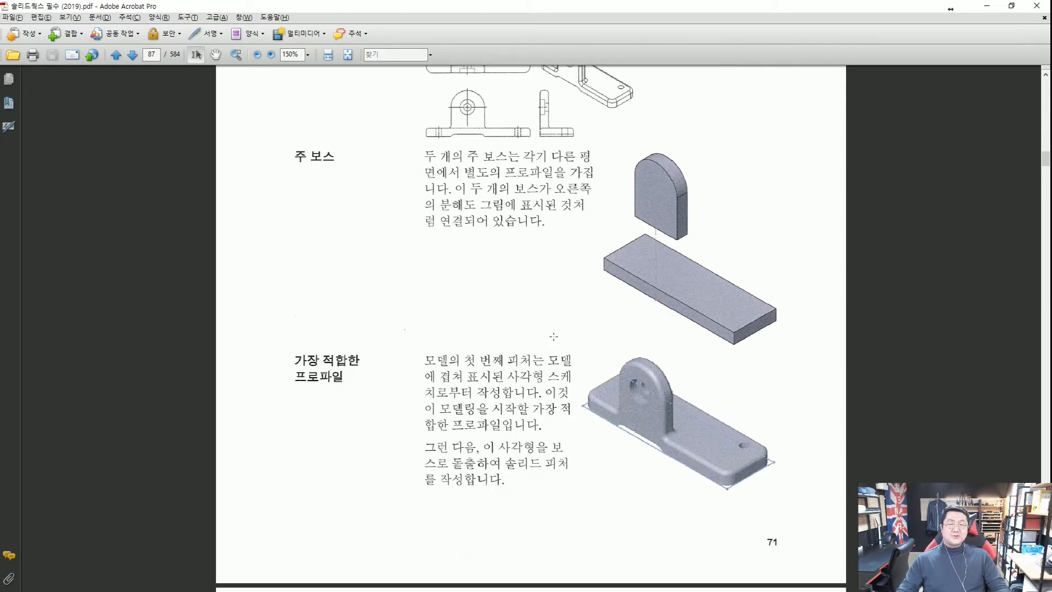
pyautogui.scroll(-10, 550, 337)
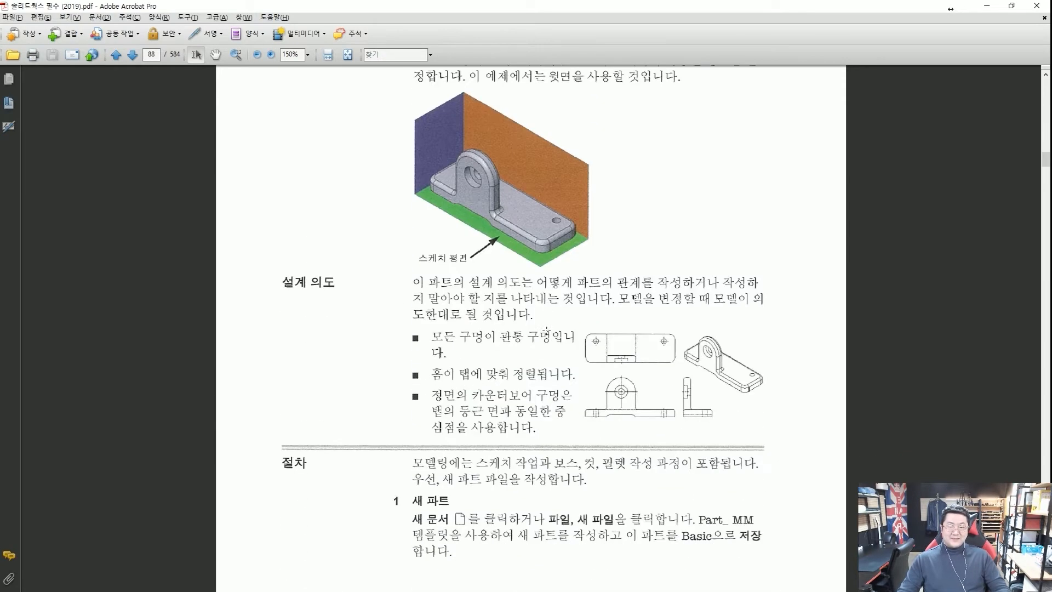
pyautogui.scroll(1, 546, 329)
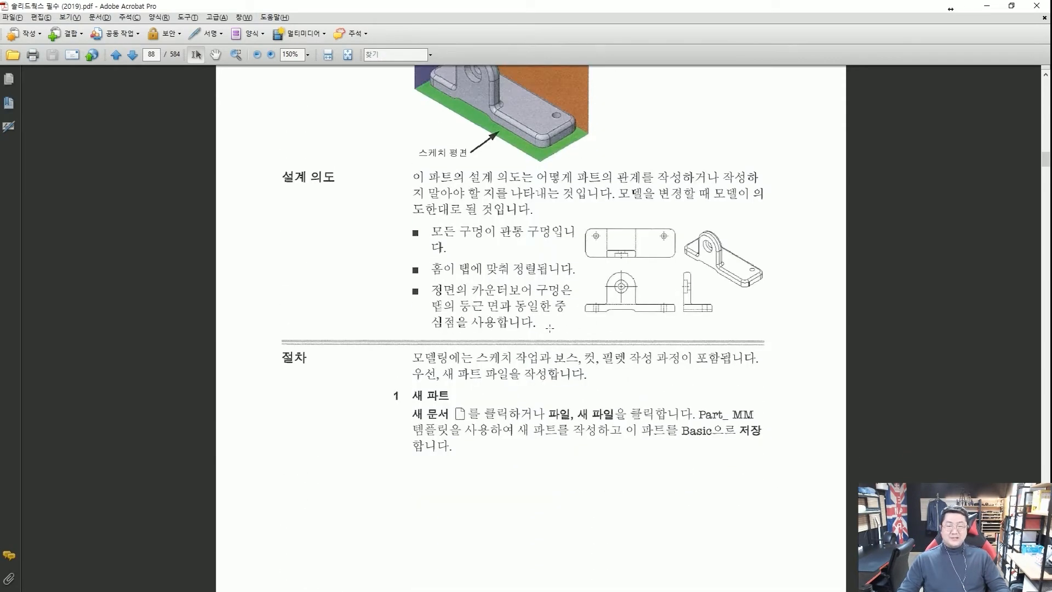
pyautogui.scroll(5, 550, 327)
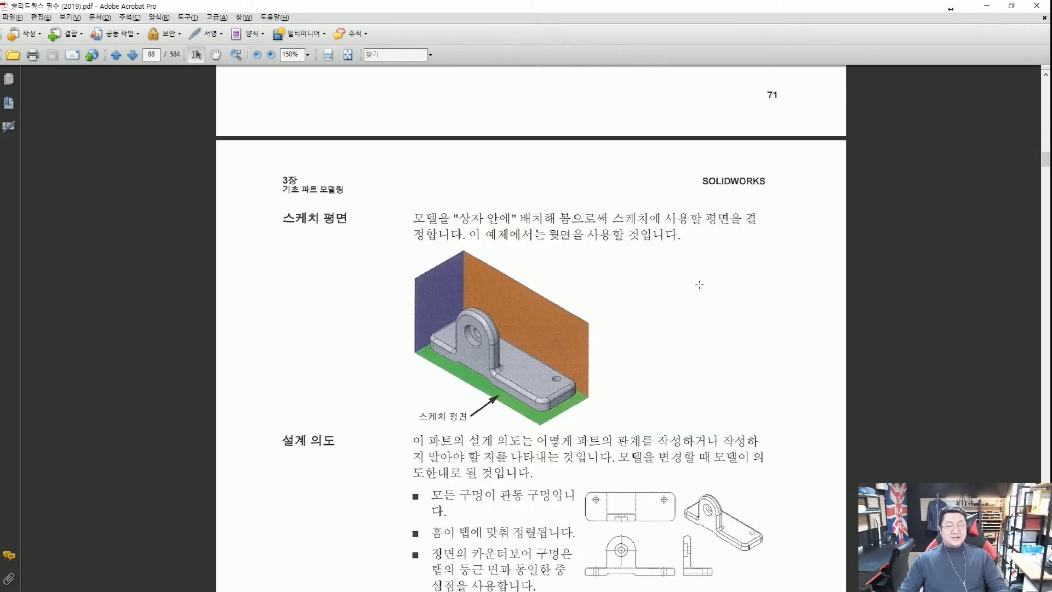
pyautogui.scroll(-2, 705, 271)
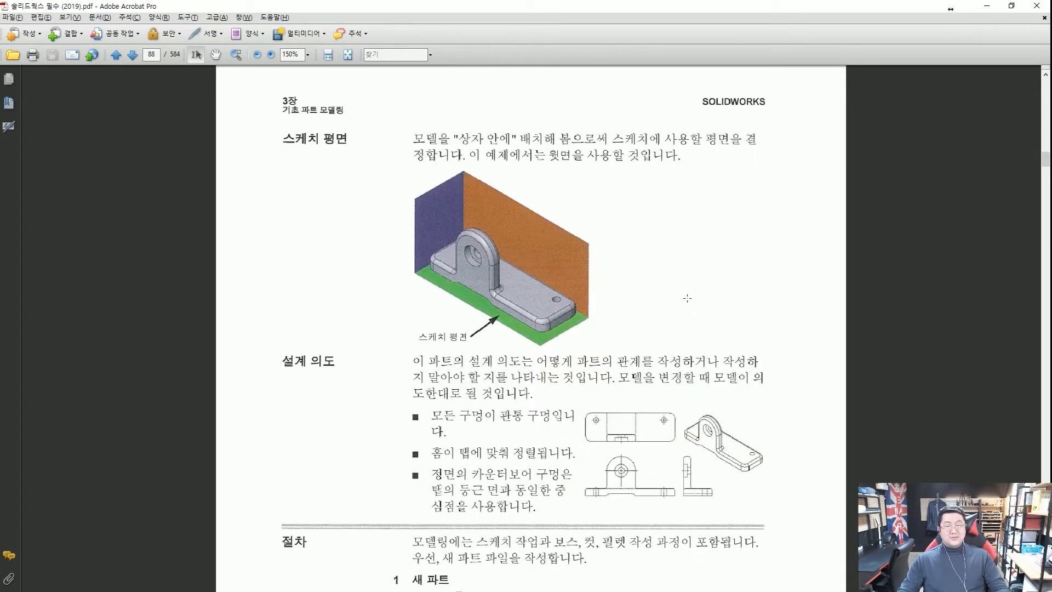
# Switch to SOLIDWORKS and create a new part from the Part_MM training template.
pyautogui.click(986, 6)
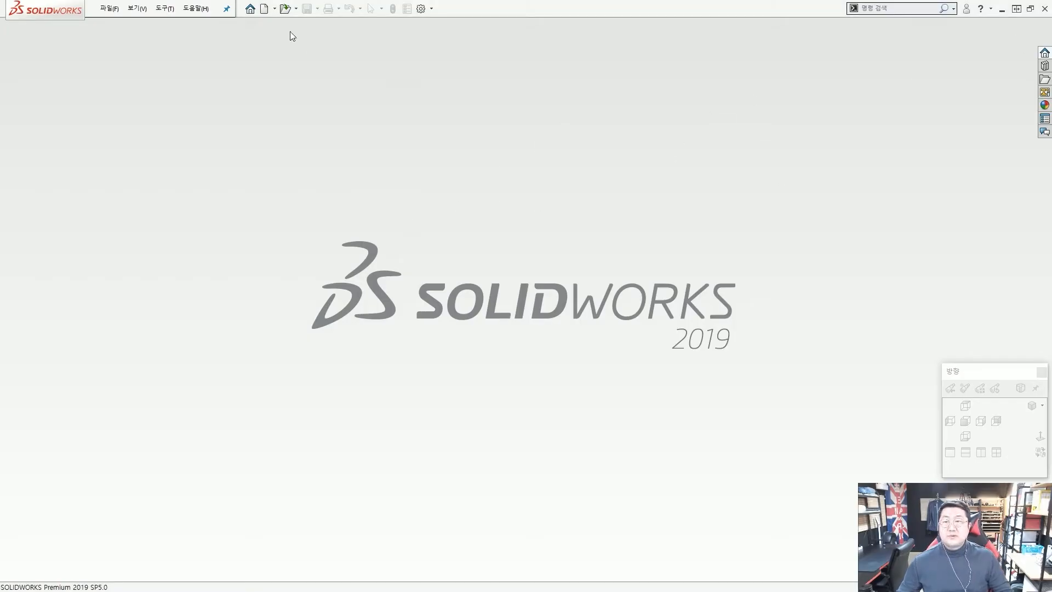
pyautogui.click(264, 10)
pyautogui.click(362, 123)
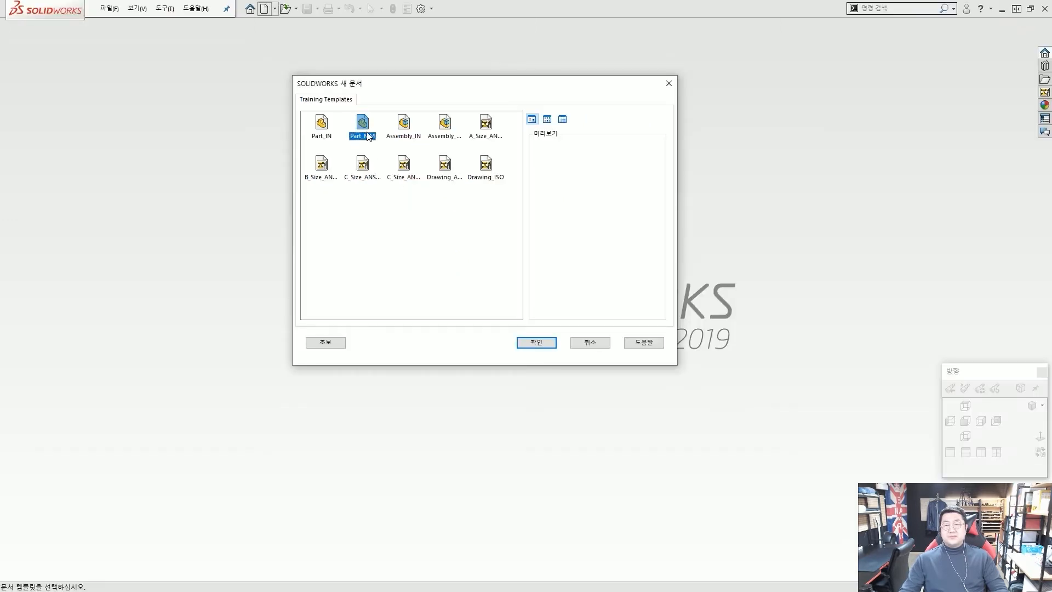
pyautogui.doubleClick(364, 124)
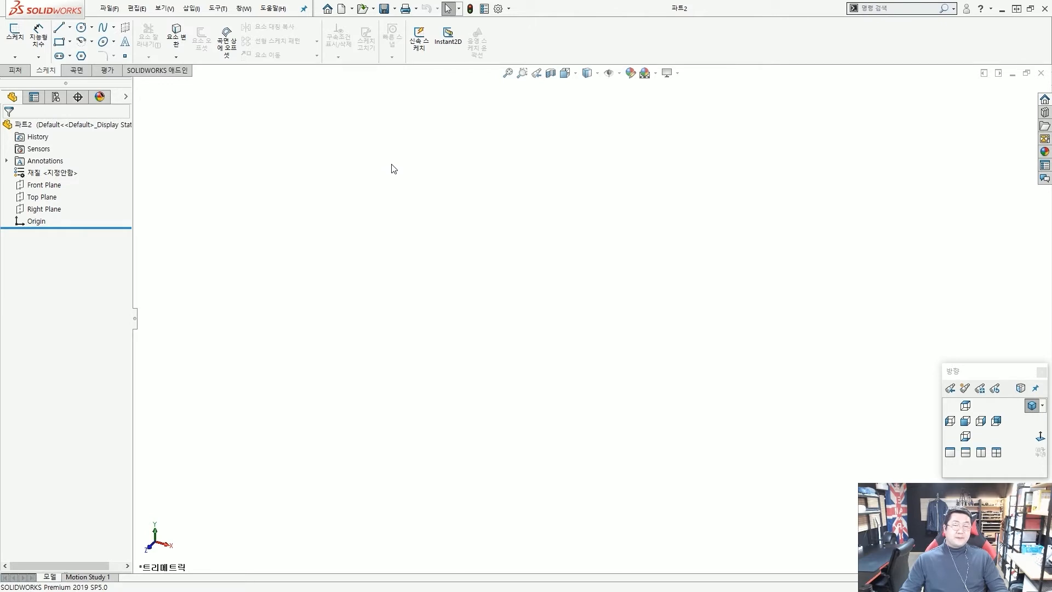
# Open a new sketch on the Top Plane.
pyautogui.click(46, 199)
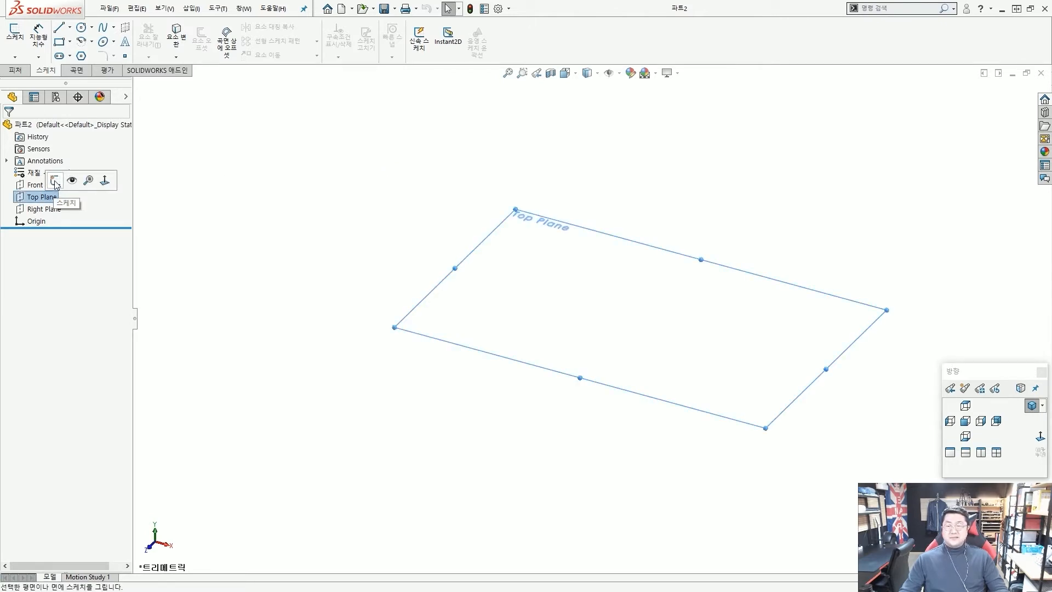
pyautogui.click(55, 181)
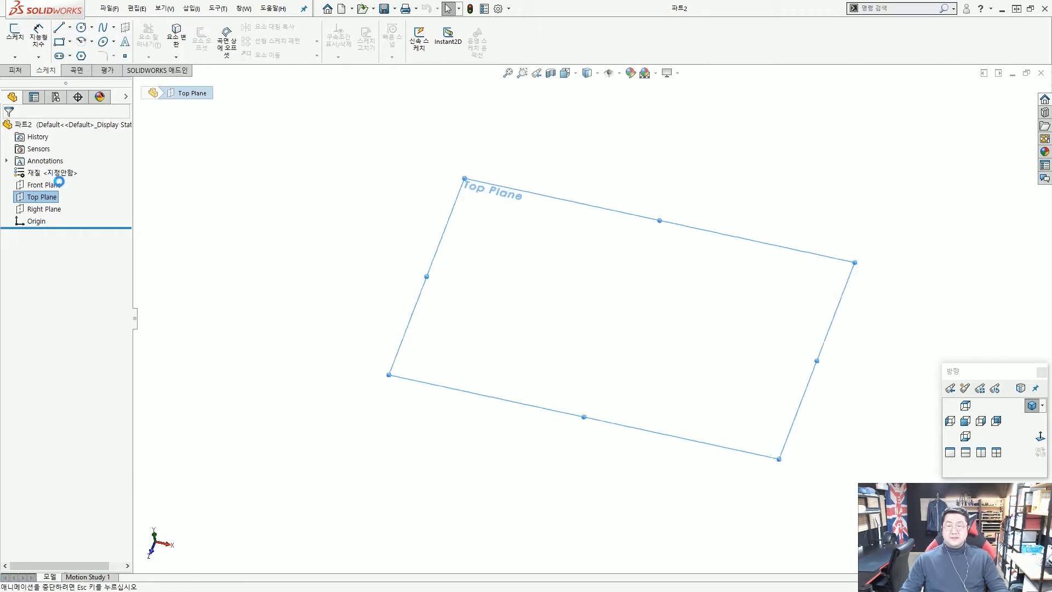
pyautogui.click(392, 161)
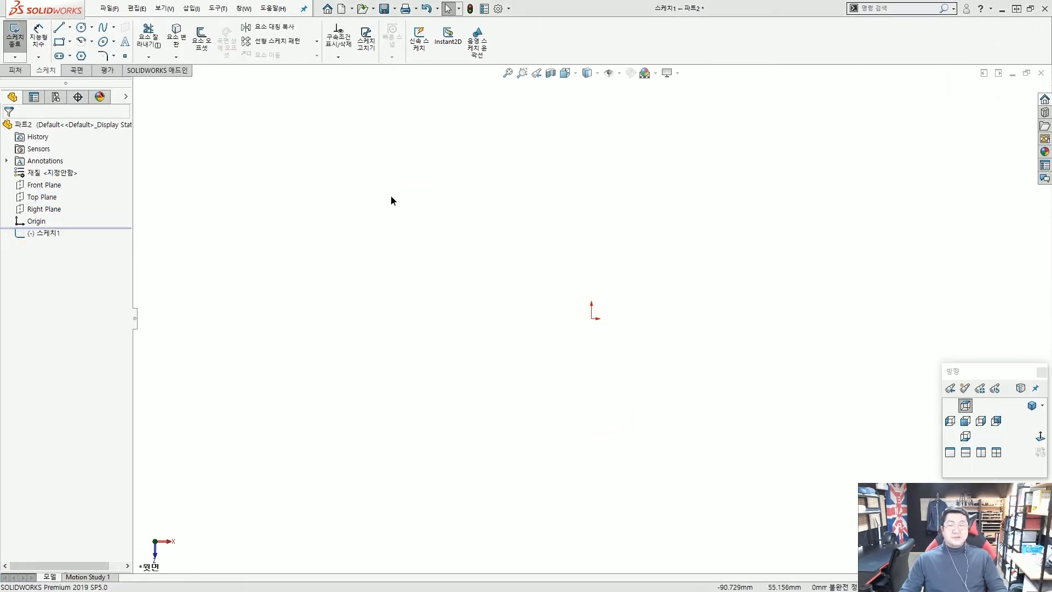
# Start a corner rectangle with the added construction lines turned off.
pyautogui.moveTo(48, 31); pyautogui.dragTo(76, 54)
pyautogui.moveTo(116, 95); pyautogui.dragTo(72, 50)
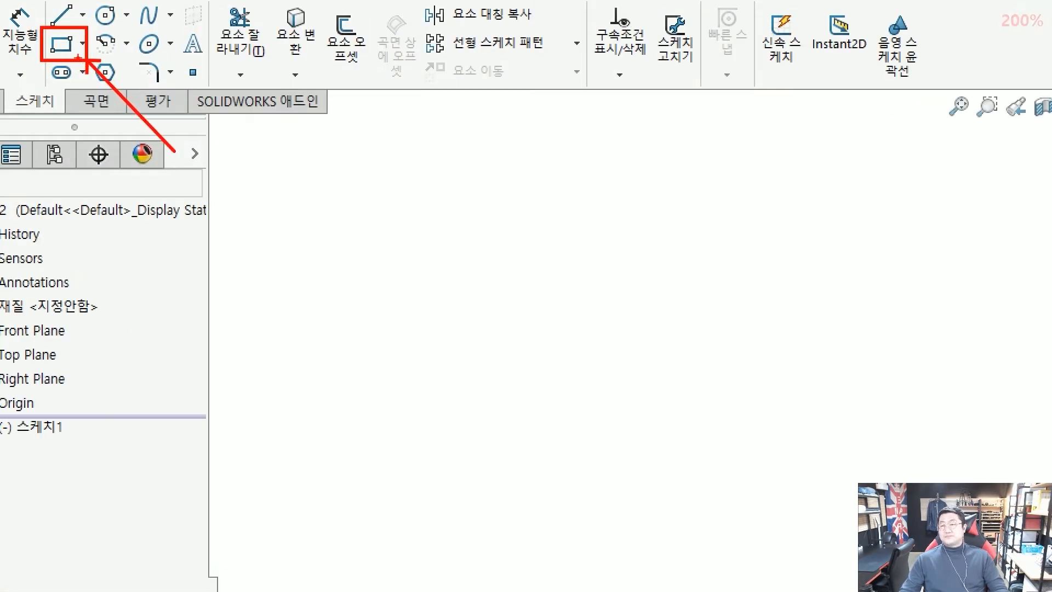
pyautogui.click(62, 44)
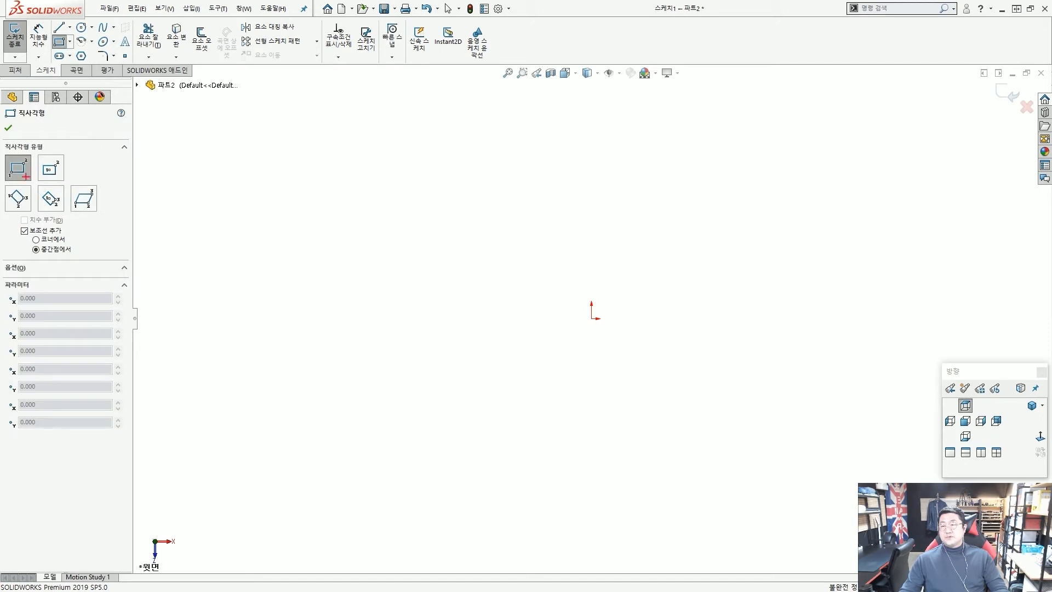
pyautogui.moveTo(2, 154); pyautogui.dragTo(34, 185)
pyautogui.moveTo(96, 229); pyautogui.dragTo(38, 186)
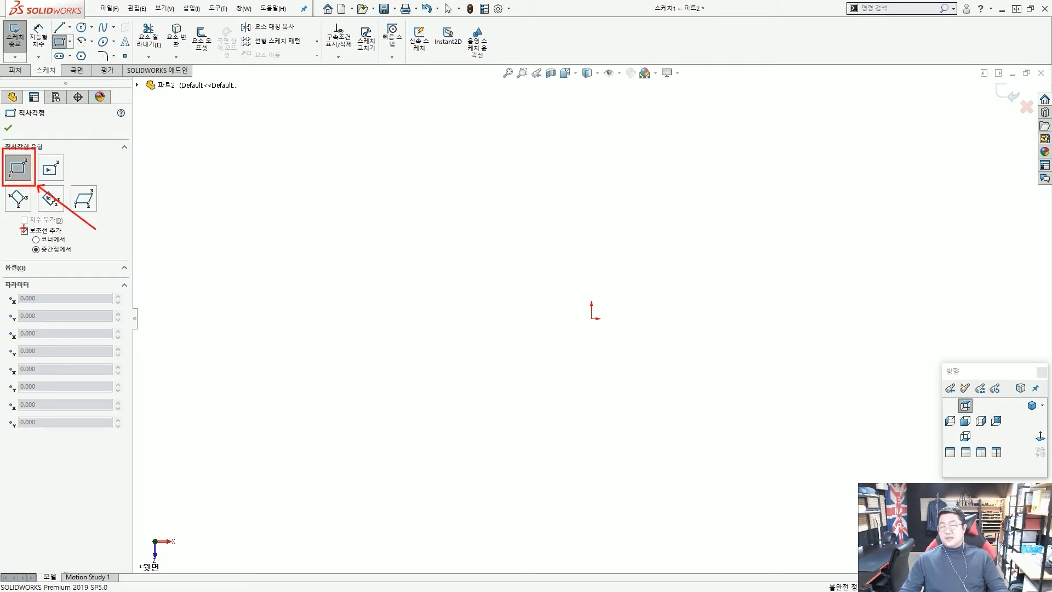
pyautogui.click(34, 230)
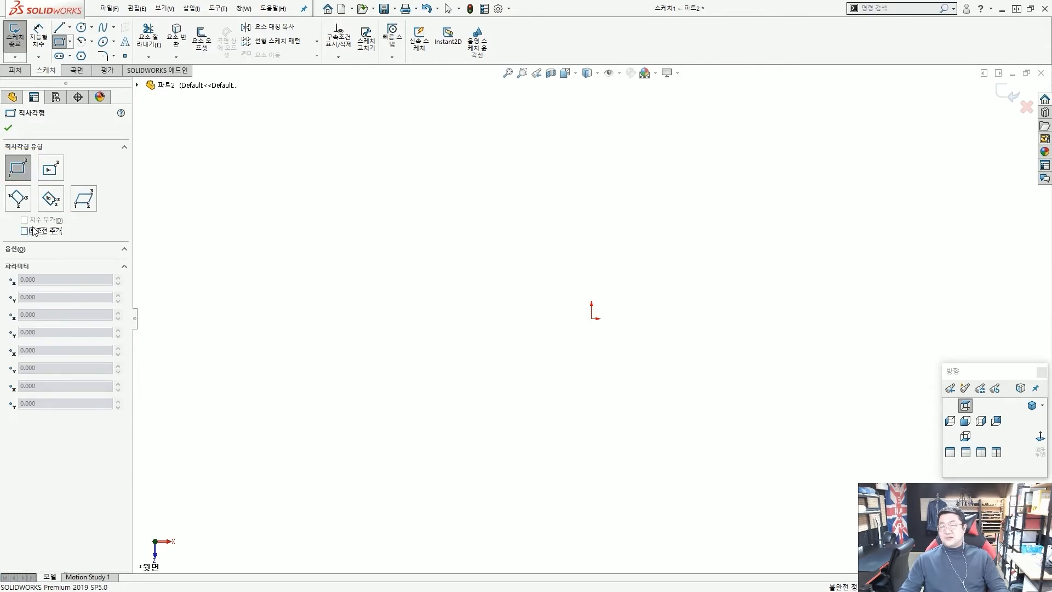
pyautogui.moveTo(4, 150); pyautogui.dragTo(33, 185)
pyautogui.moveTo(160, 256); pyautogui.dragTo(51, 188)
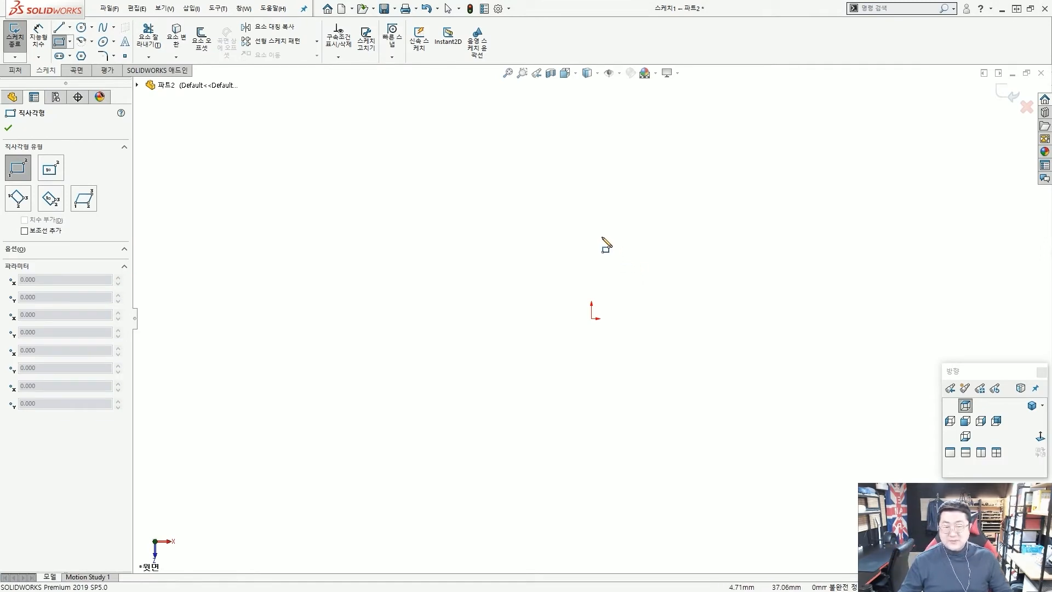
# Draw the rectangle from the origin, 125 mm wide and 40 mm high.
pyautogui.click(591, 319)
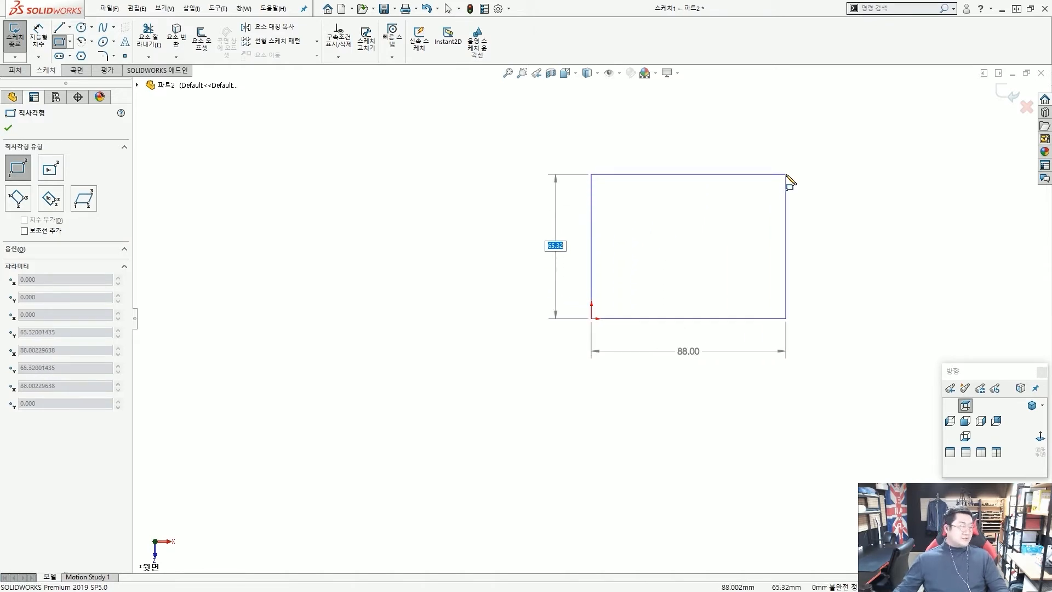
pyautogui.write('40')
pyautogui.press('Tab')
pyautogui.write('1')
pyautogui.press('Return')
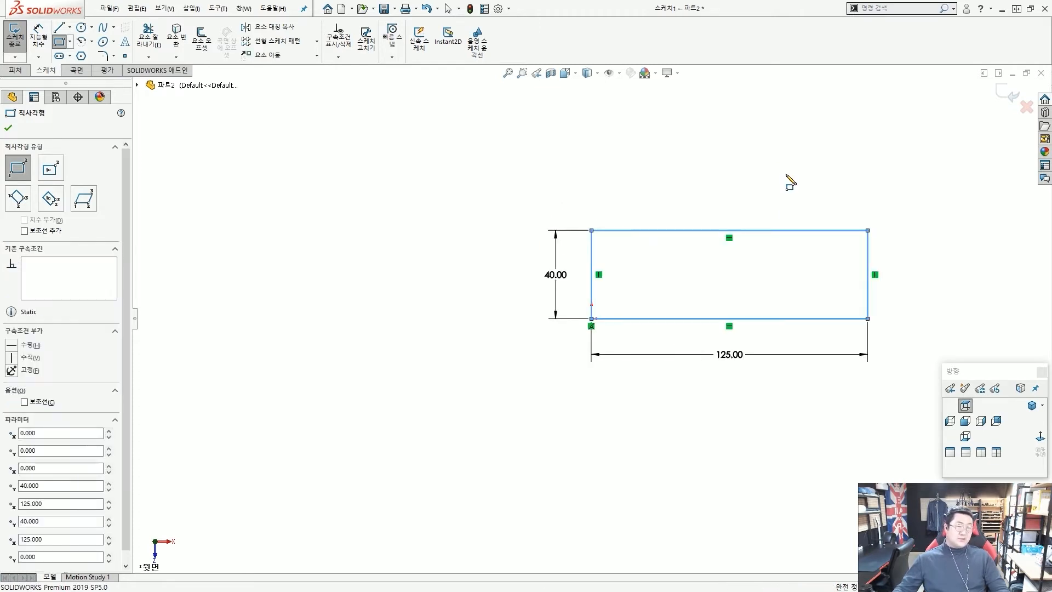
pyautogui.press('Escape')
pyautogui.moveTo(604, 316)
pyautogui.mouseDown()
pyautogui.moveTo(587, 306)
pyautogui.moveTo(614, 314)
pyautogui.moveTo(826, 236)
pyautogui.moveTo(804, 261)
pyautogui.mouseUp()
pyautogui.press('Escape')
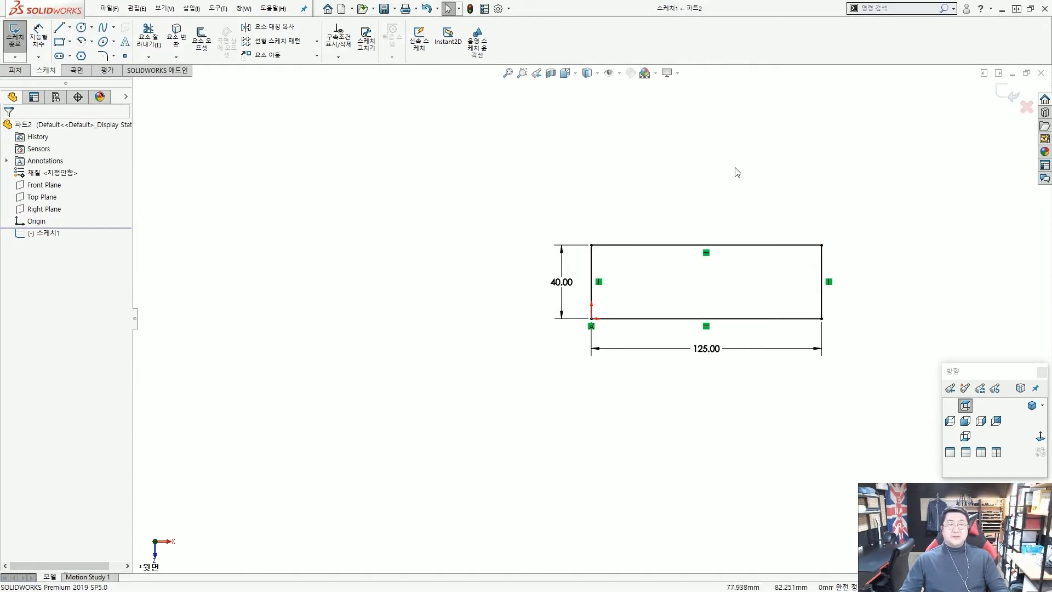
# Extrude the rectangle 10 mm as a blind boss from the sketch plane.
pyautogui.click(22, 72)
pyautogui.moveTo(5, 65); pyautogui.dragTo(41, 82)
pyautogui.moveTo(9, 39); pyautogui.dragTo(27, 62)
pyautogui.moveTo(143, 143); pyautogui.dragTo(25, 47)
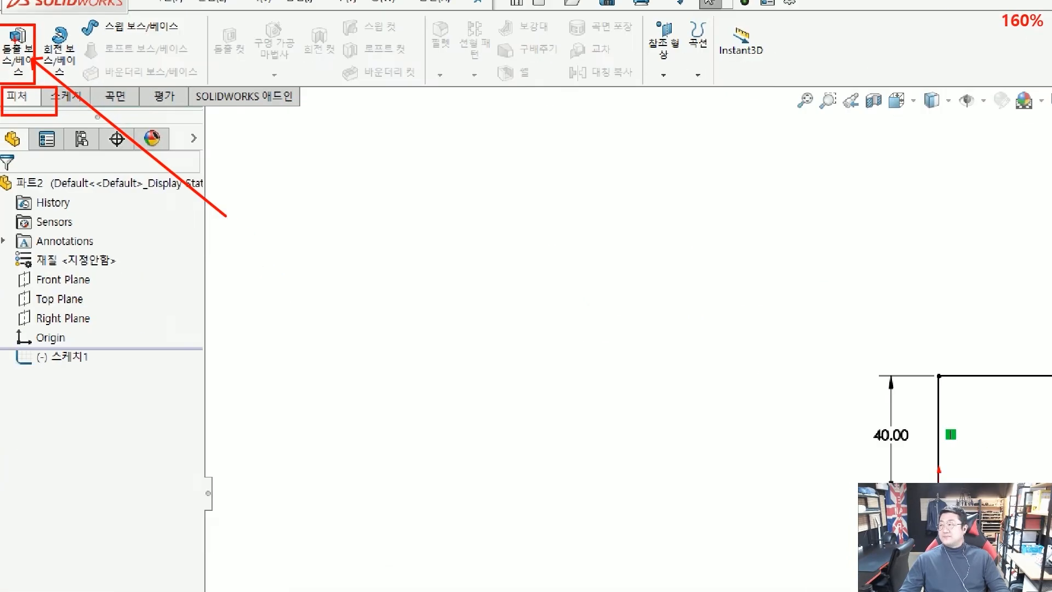
pyautogui.click(21, 49)
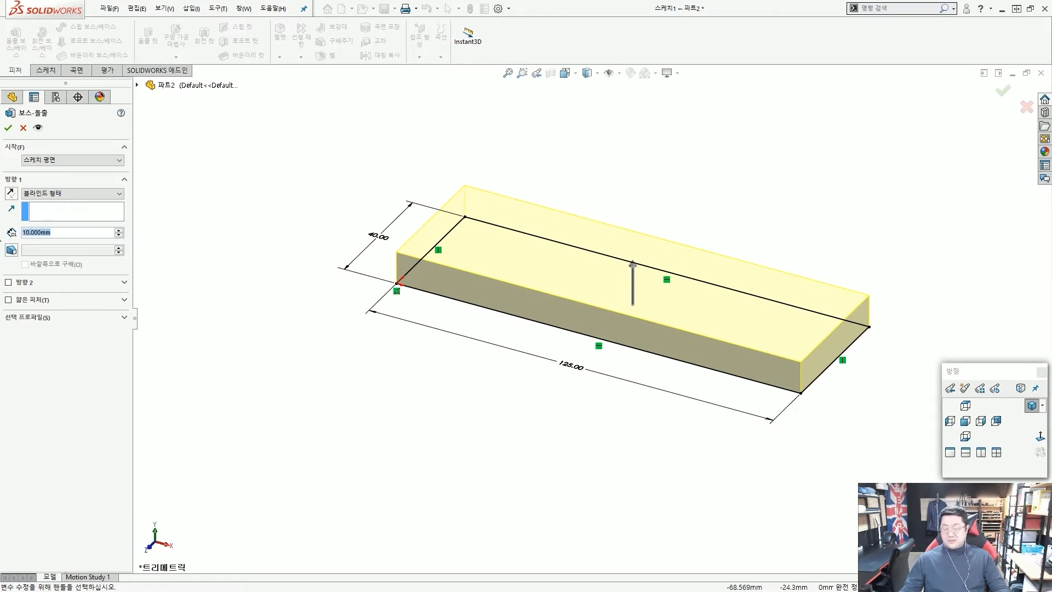
pyautogui.write('10')
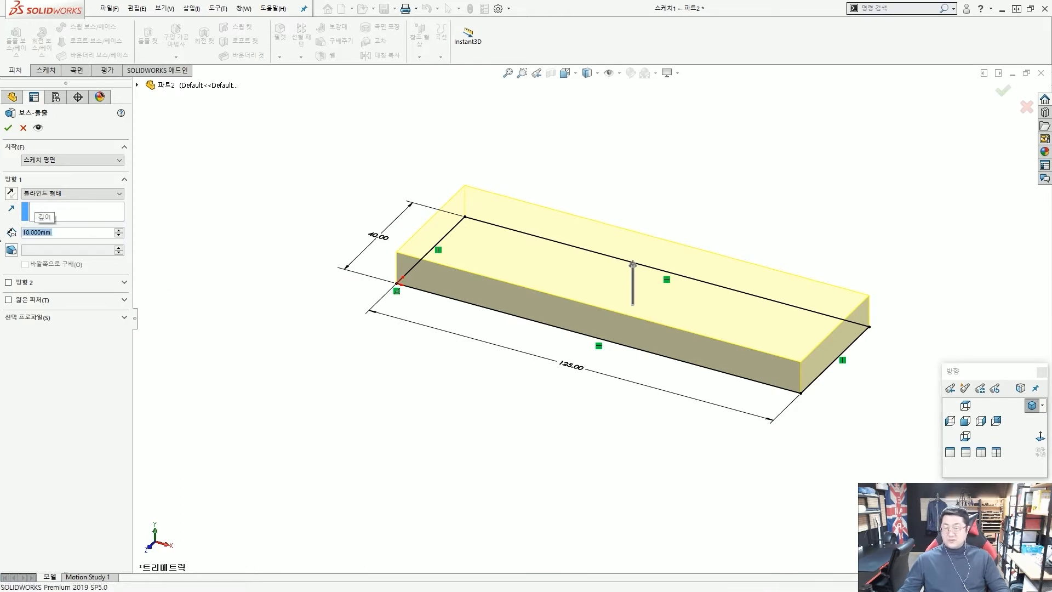
pyautogui.press('Return')
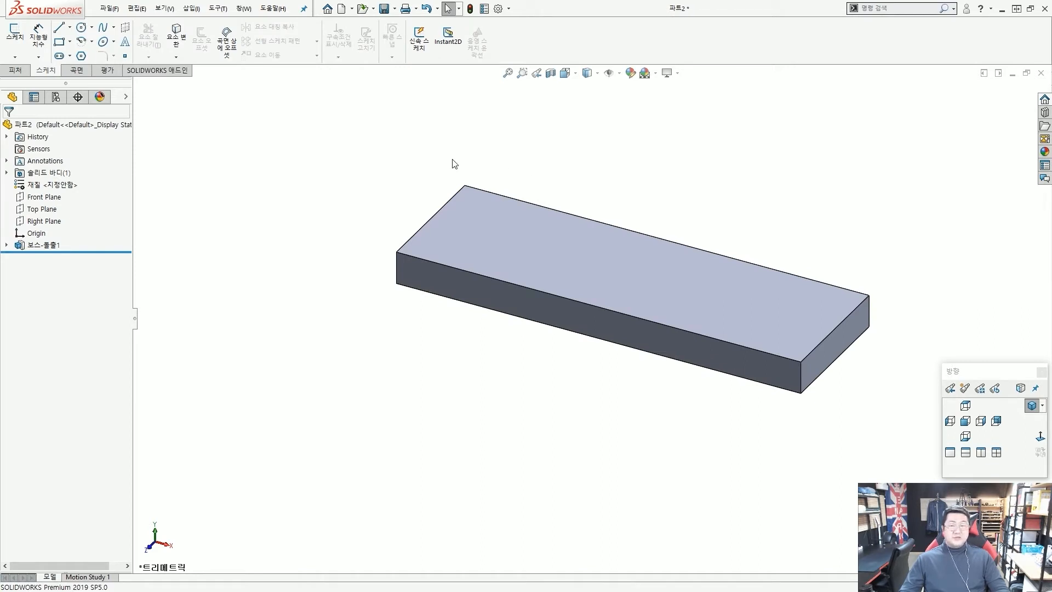
pyautogui.click(38, 209)
pyautogui.click(31, 219)
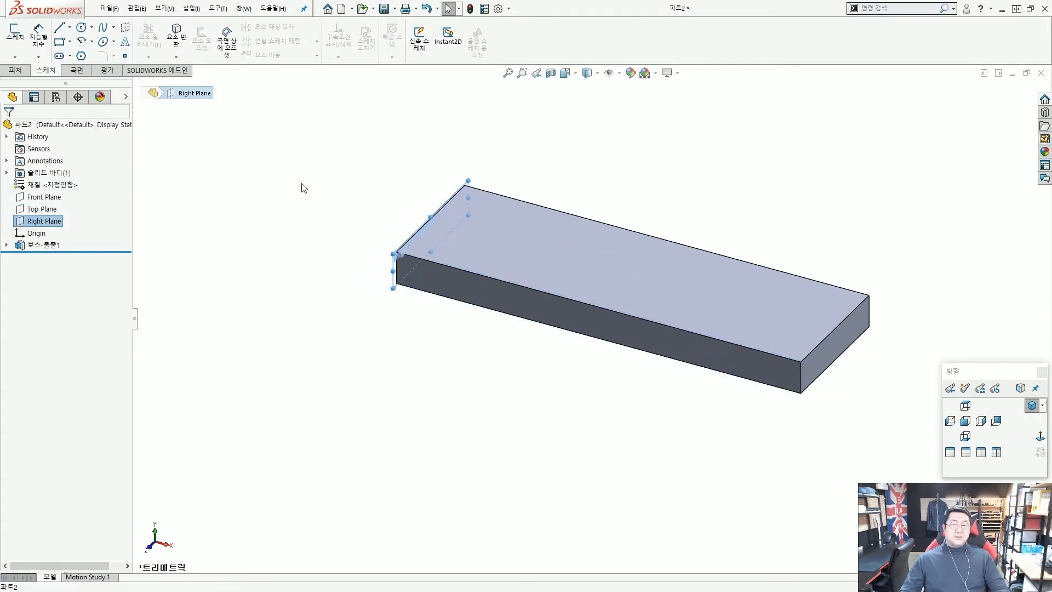
pyautogui.click(329, 196)
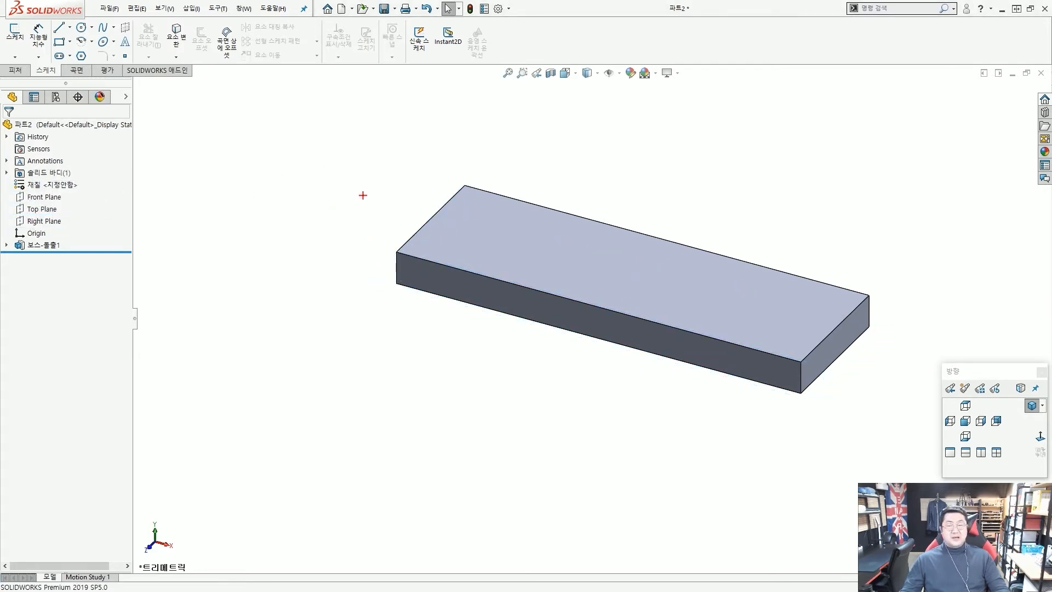
pyautogui.moveTo(550, 136); pyautogui.dragTo(540, 190)
pyautogui.moveTo(880, 329); pyautogui.dragTo(857, 325)
pyautogui.press('Escape')
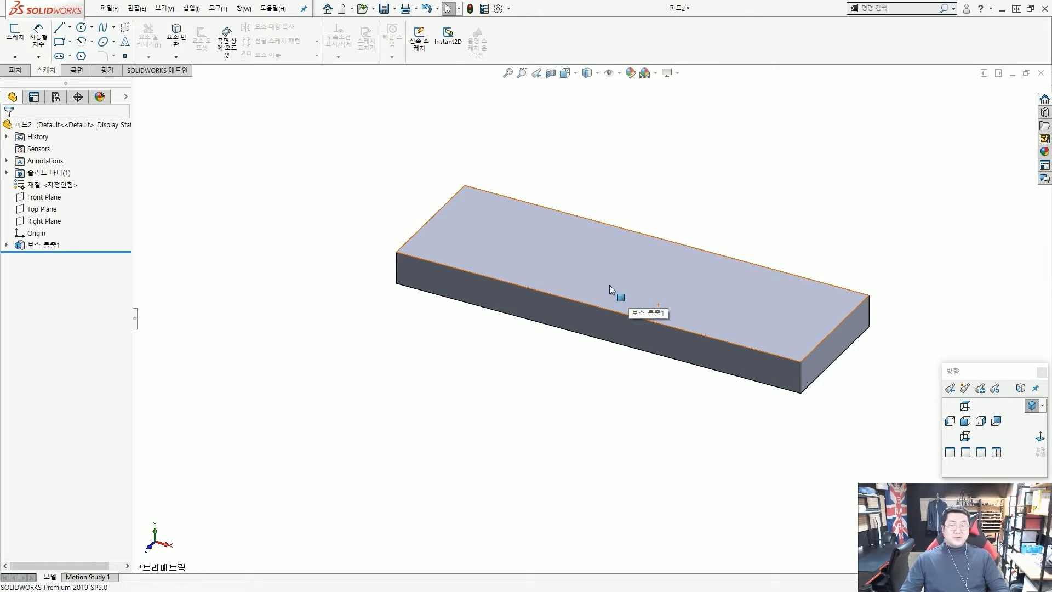
pyautogui.scroll(2, 608, 277)
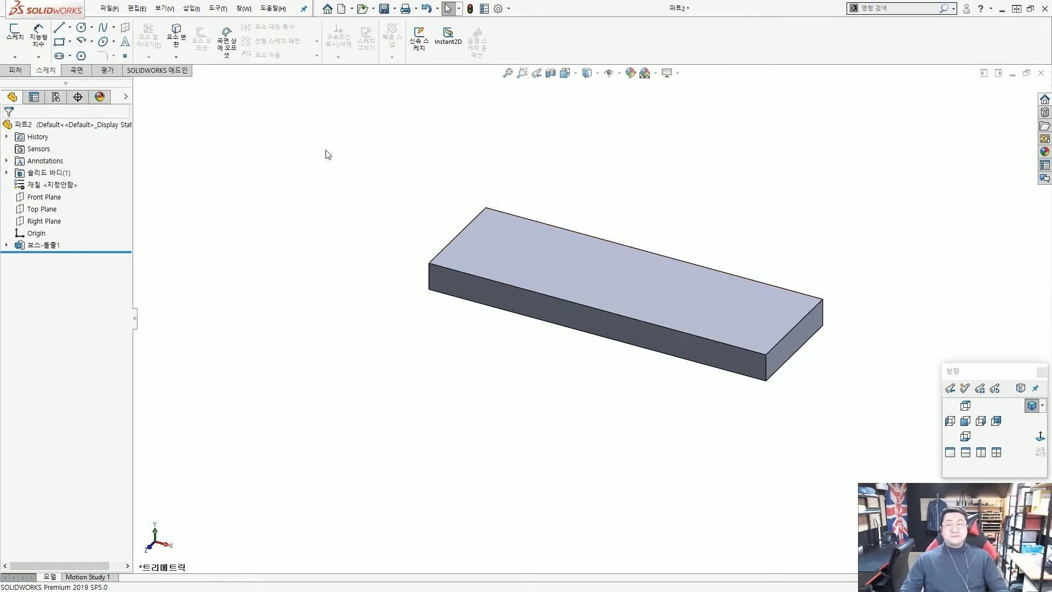
pyautogui.scroll(-1, 566, 333)
pyautogui.scroll(1, 663, 337)
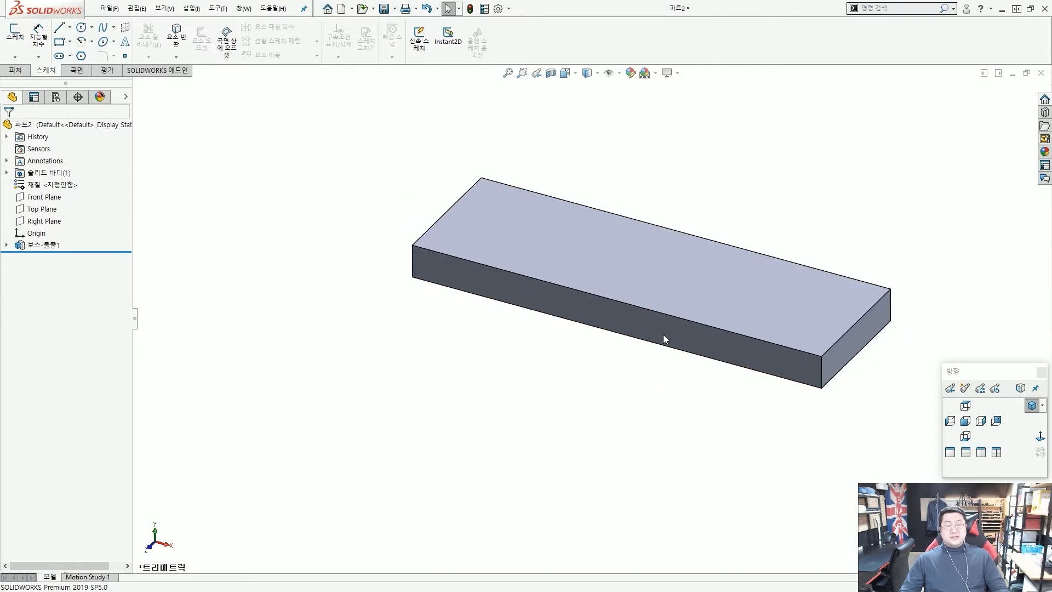
pyautogui.scroll(-4, 662, 334)
pyautogui.scroll(4, 657, 327)
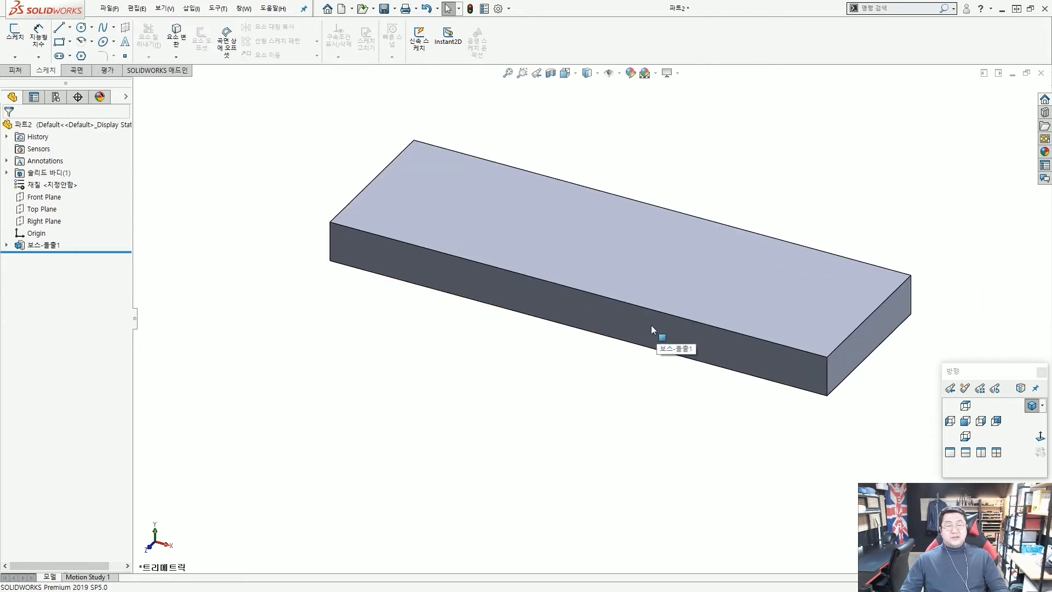
pyautogui.click(588, 311)
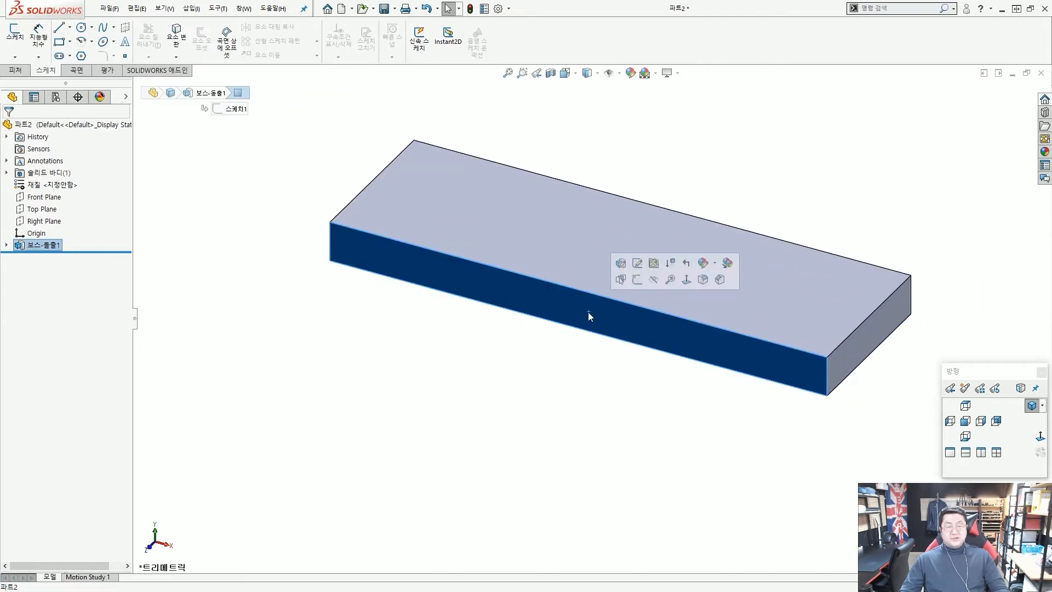
pyautogui.click(637, 264)
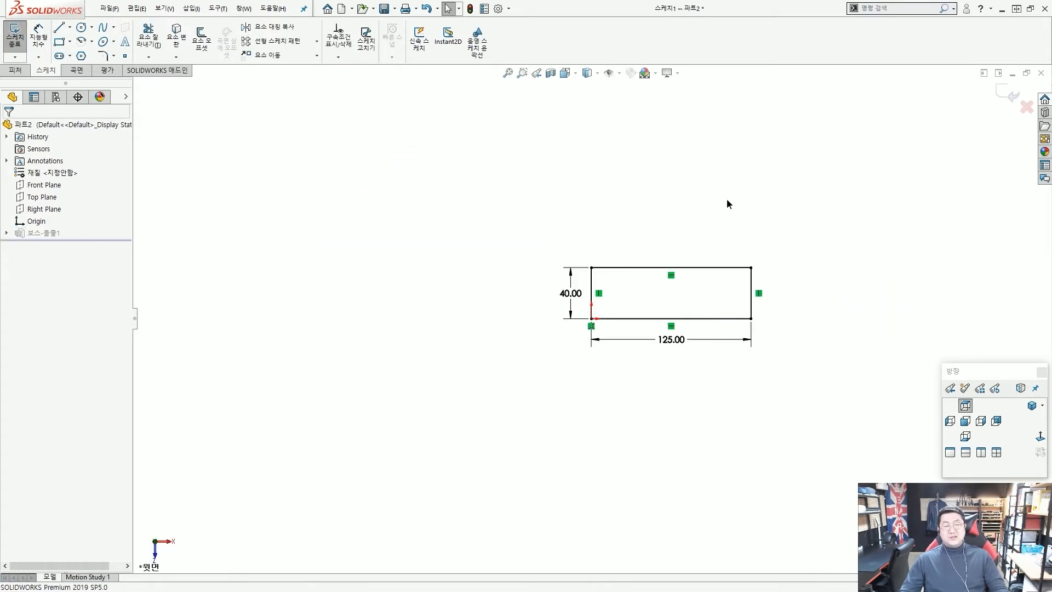
pyautogui.click(1005, 98)
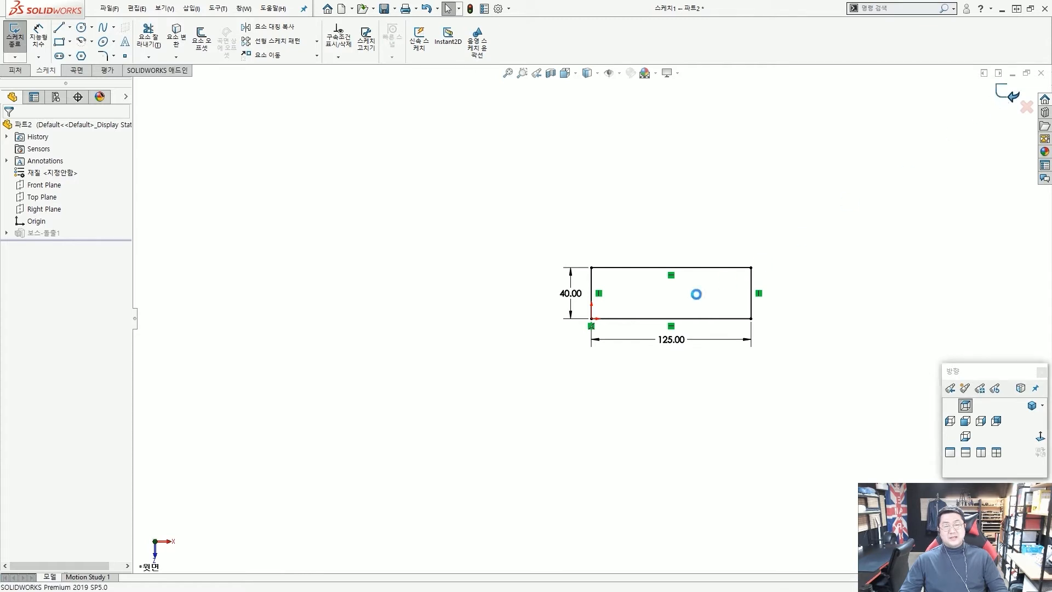
# Open a new sketch on the long front face of the plate.
pyautogui.moveTo(411, 309); pyautogui.dragTo(376, 243, button='middle')
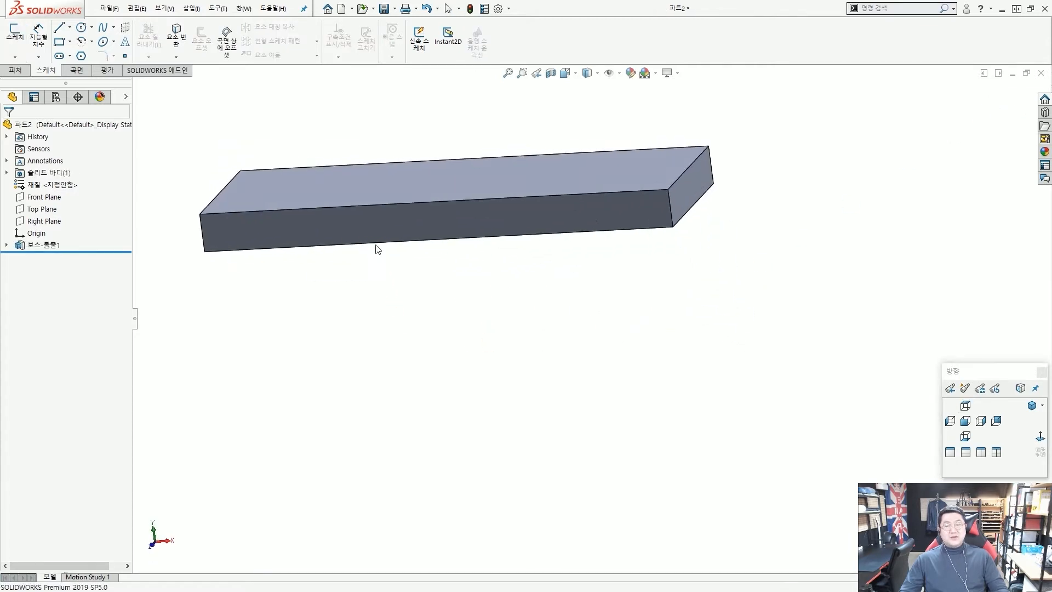
pyautogui.scroll(4, 509, 248)
pyautogui.scroll(-2, 510, 248)
pyautogui.moveTo(288, 296); pyautogui.dragTo(296, 250, button='middle')
pyautogui.moveTo(607, 304); pyautogui.dragTo(681, 370, button='middle')
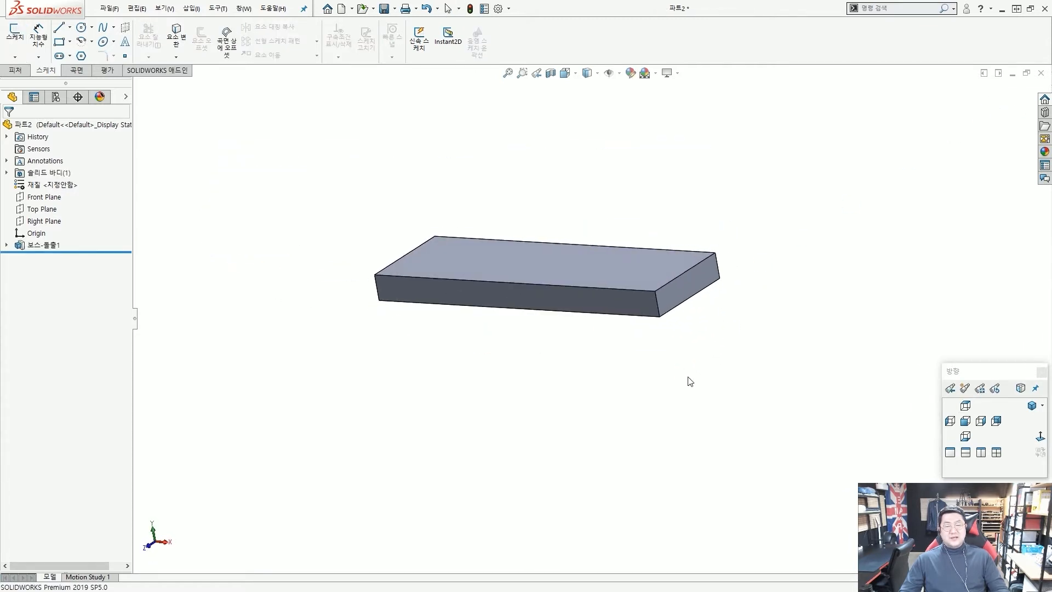
pyautogui.click(512, 291)
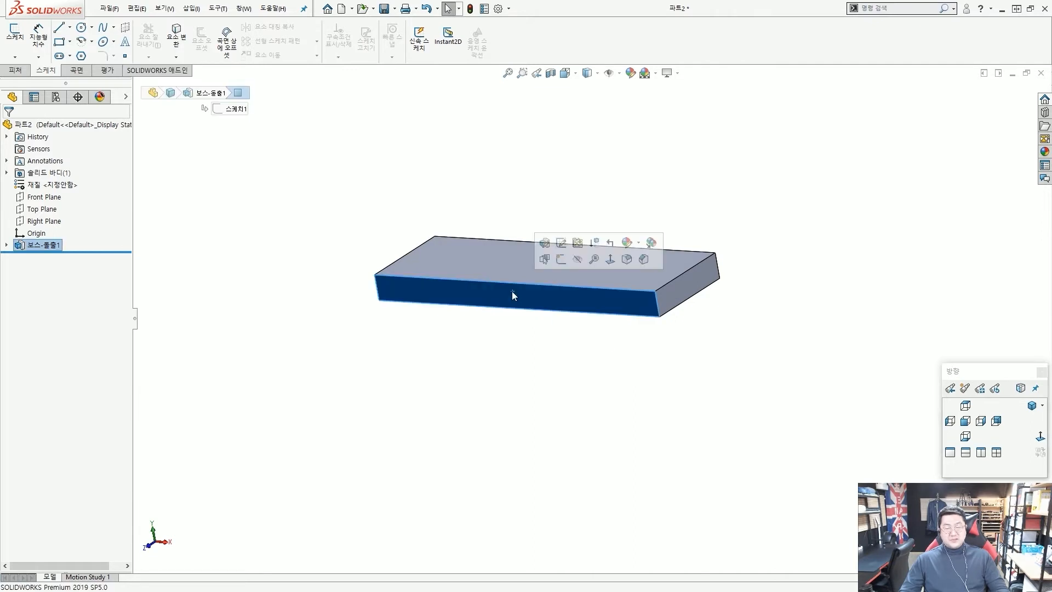
pyautogui.click(561, 260)
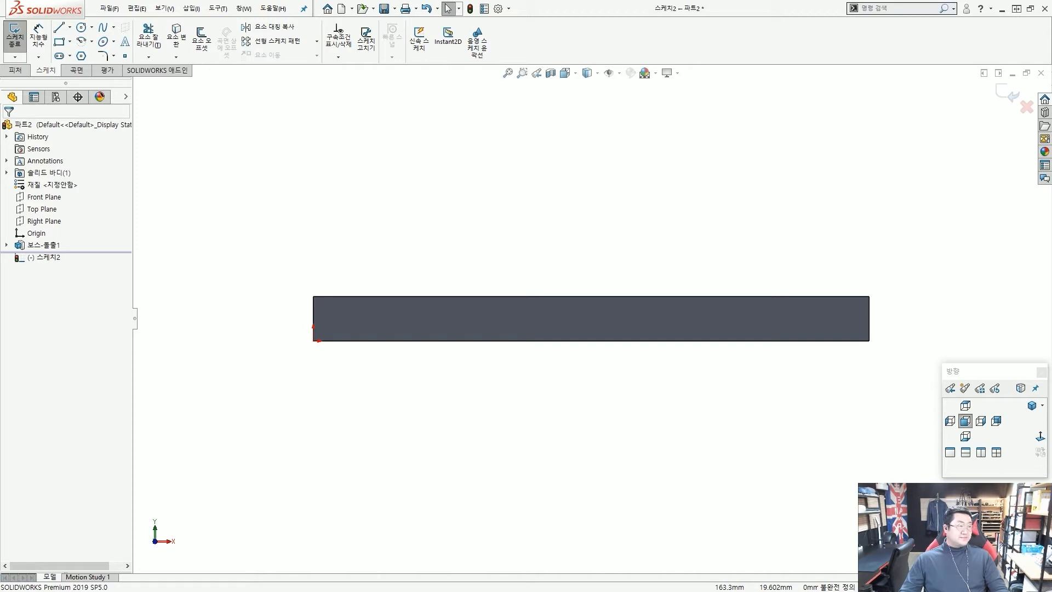
# Examine the feature tree entries for the part, the base extrusion and the new sketch.
pyautogui.press('z')
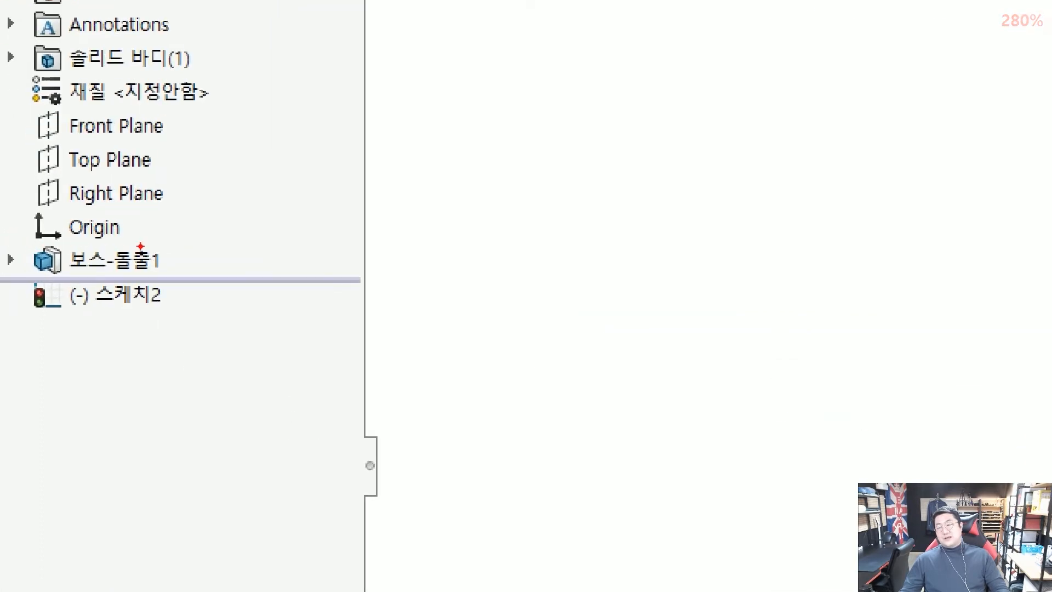
pyautogui.moveTo(176, 238)
pyautogui.mouseDown()
pyautogui.moveTo(192, 265)
pyautogui.moveTo(211, 248)
pyautogui.moveTo(222, 272)
pyautogui.moveTo(200, 316)
pyautogui.mouseUp()
pyautogui.press('Escape')
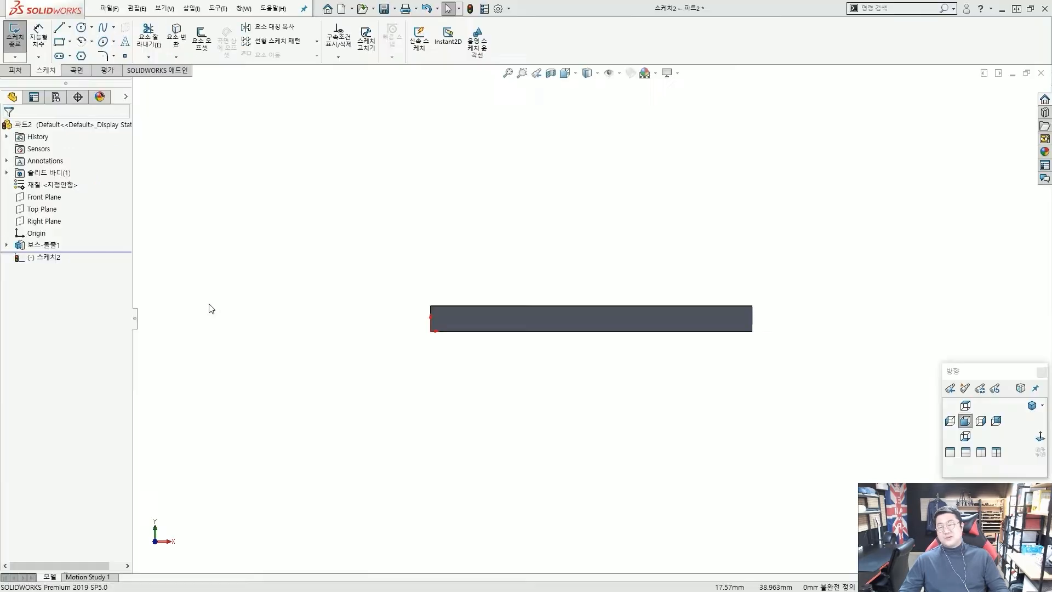
pyautogui.hotkey('ctrl', '2')
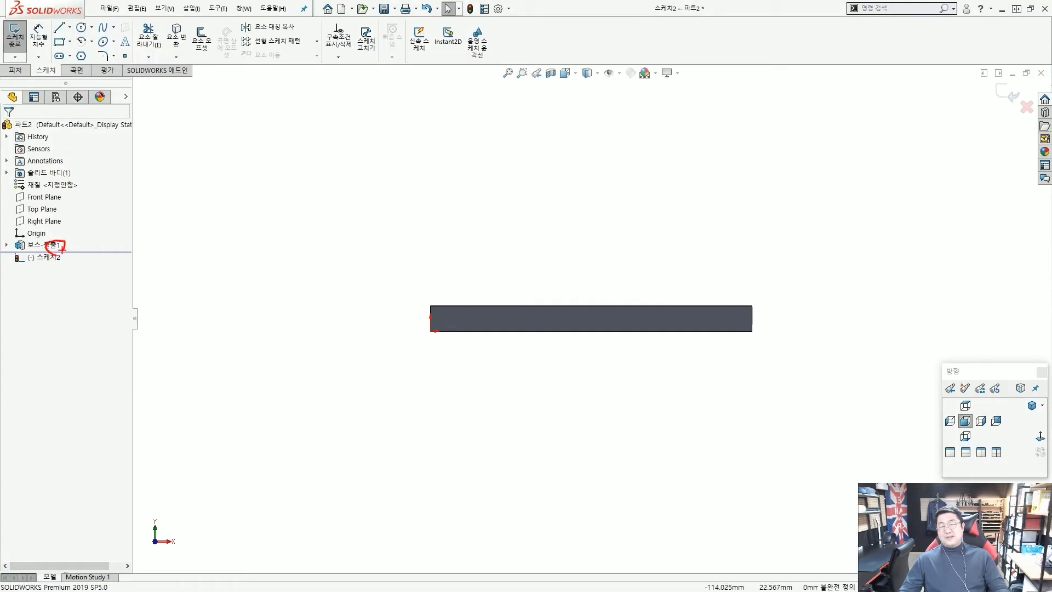
pyautogui.press('Escape')
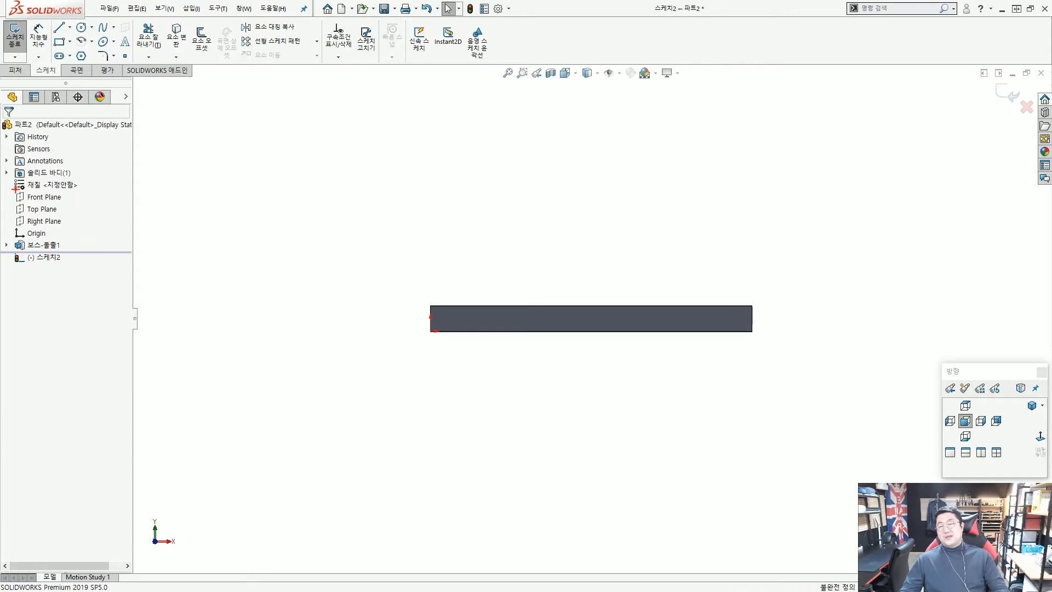
pyautogui.scroll(4, 4, 132)
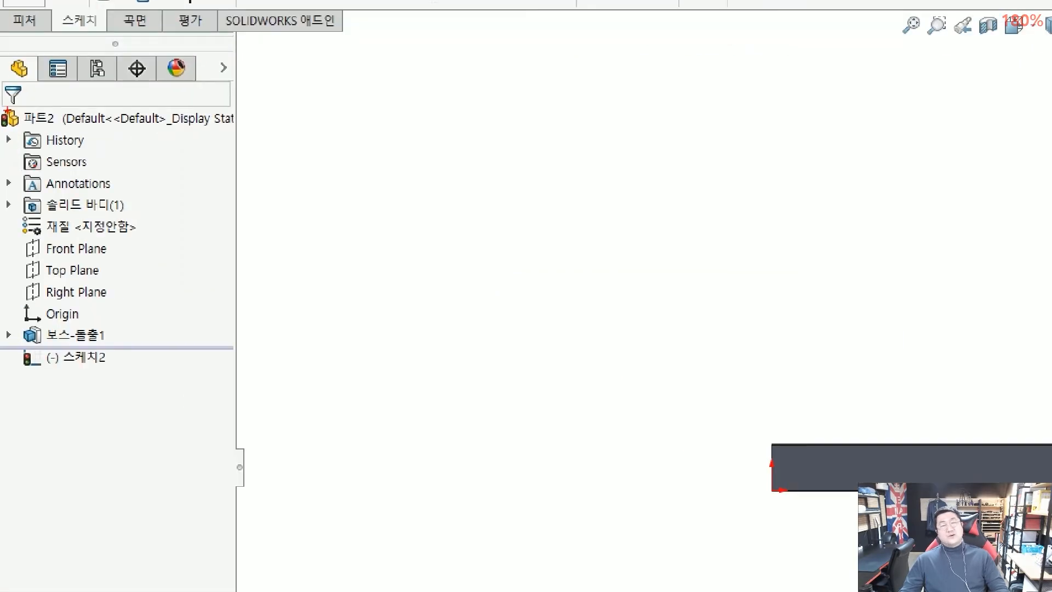
pyautogui.moveTo(4, 107)
pyautogui.keyDown('ctrl'); pyautogui.keyDown('shift'); pyautogui.mouseDown()
pyautogui.moveTo(208, 369)
pyautogui.moveTo(247, 385)
pyautogui.mouseUp(); pyautogui.keyUp('shift'); pyautogui.keyUp('ctrl')
pyautogui.keyDown('ctrl'); pyautogui.keyDown('shift'); pyautogui.moveTo(177, 312); pyautogui.dragTo(120, 332); pyautogui.keyUp('shift'); pyautogui.keyUp('ctrl')
pyautogui.keyDown('ctrl'); pyautogui.keyDown('shift'); pyautogui.moveTo(167, 361); pyautogui.dragTo(116, 361); pyautogui.keyUp('shift'); pyautogui.keyUp('ctrl')
pyautogui.press('Escape')
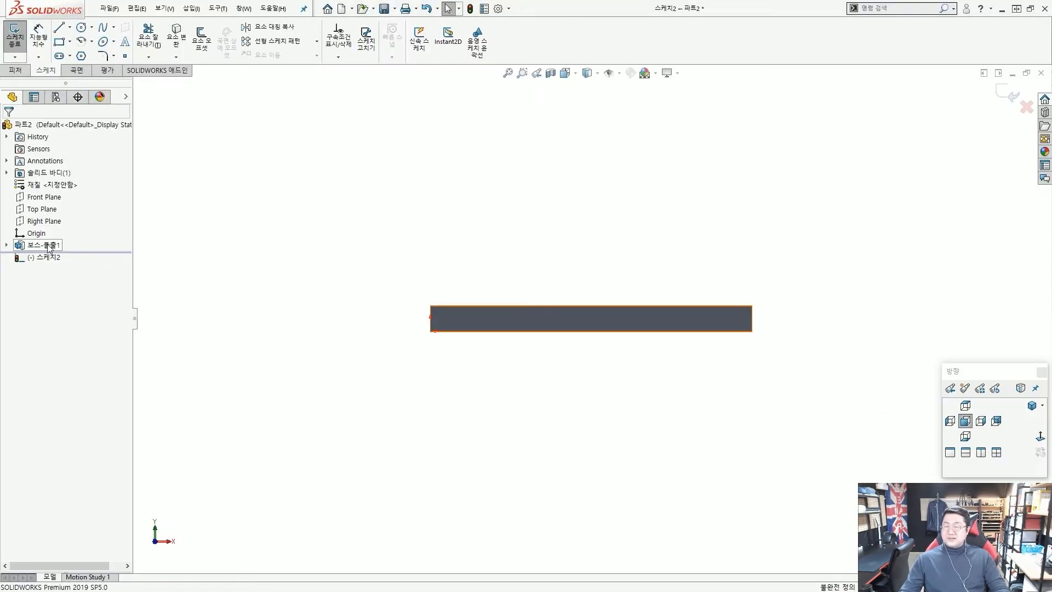
pyautogui.click(49, 246)
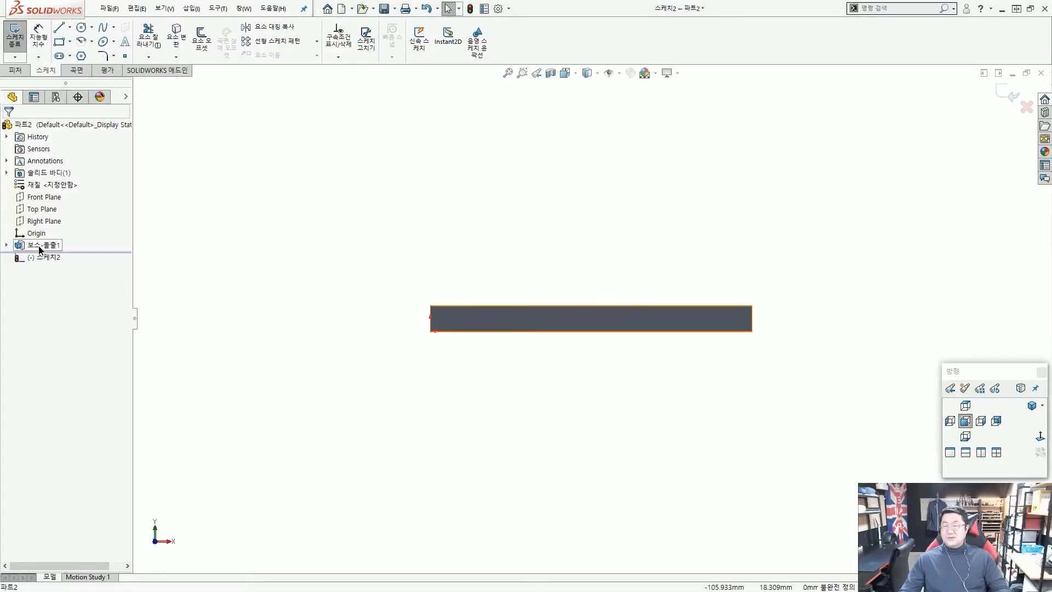
pyautogui.click(41, 245)
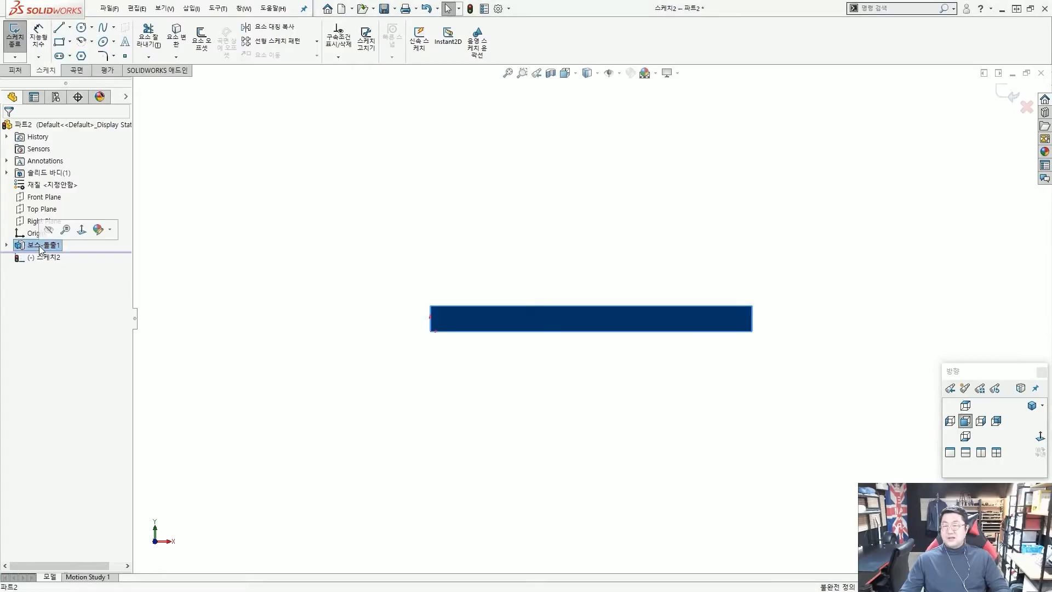
pyautogui.rightClick(41, 249)
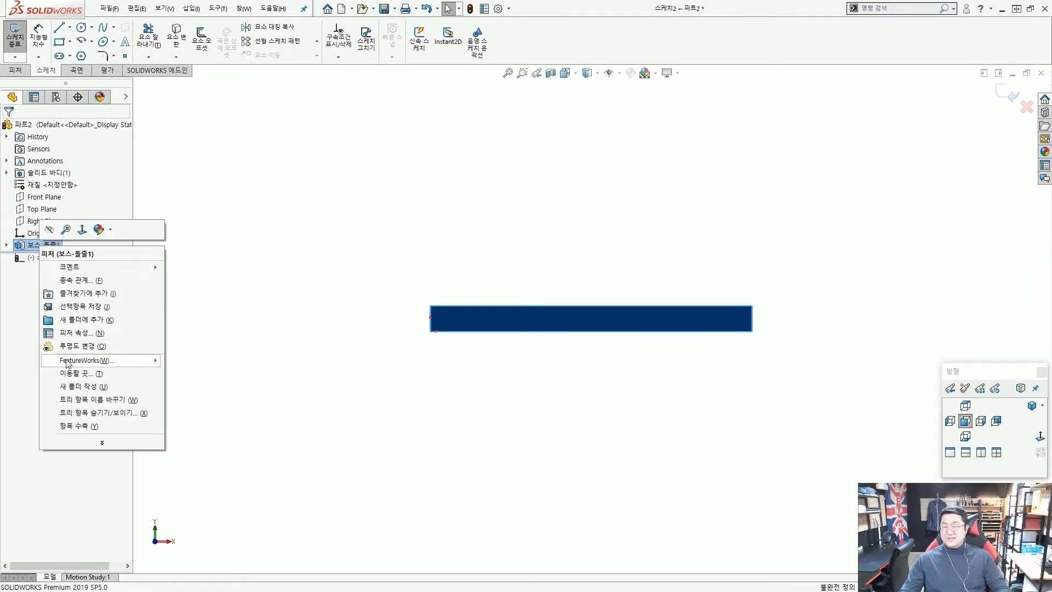
pyautogui.click(42, 245)
pyautogui.click(44, 244)
pyautogui.click(44, 245)
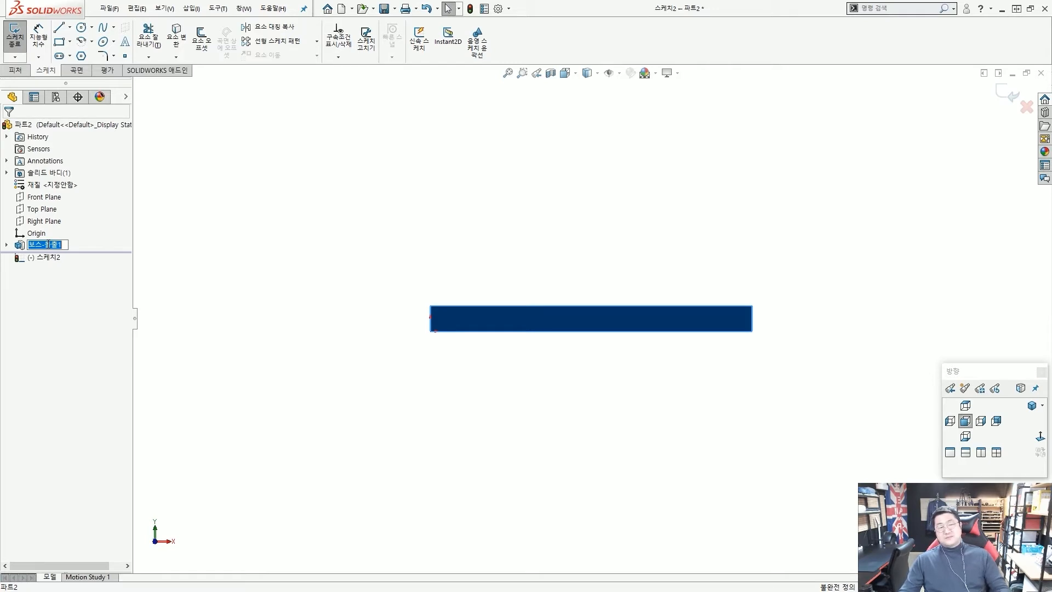
pyautogui.click(379, 208)
pyautogui.click(431, 225)
# Exit the empty sketch on the plate's front face and discard it.
pyautogui.scroll(2, 509, 249)
pyautogui.moveTo(529, 259)
pyautogui.mouseDown(button='middle')
pyautogui.moveTo(531, 291)
pyautogui.moveTo(575, 331)
pyautogui.moveTo(754, 270)
pyautogui.moveTo(883, 167)
pyautogui.moveTo(784, 188)
pyautogui.mouseUp(button='middle')
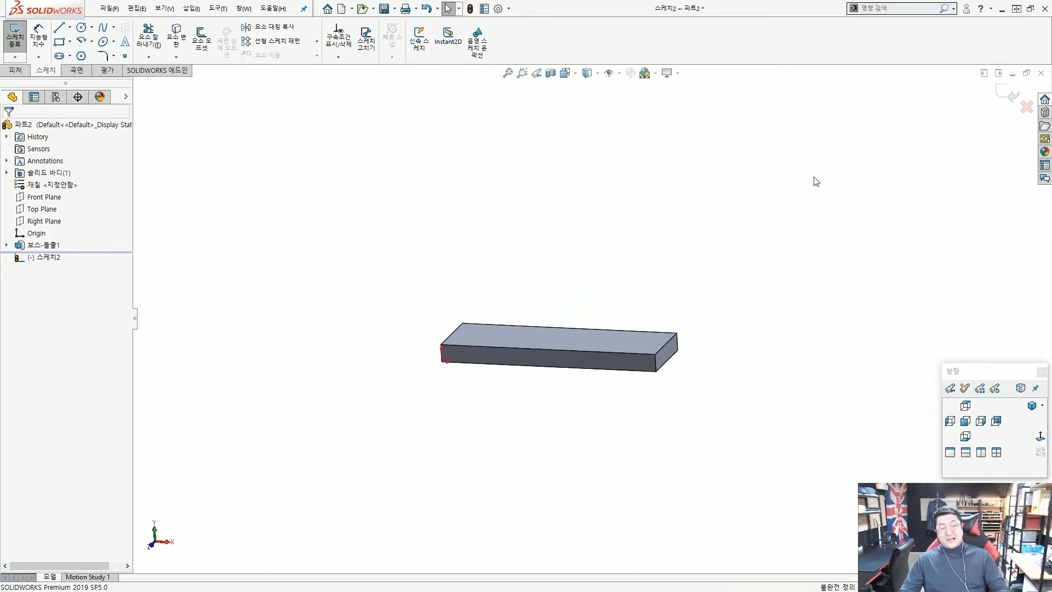
pyautogui.click(1026, 107)
# Examine the base plate and its feature dimensions from several viewing angles.
pyautogui.click(665, 360)
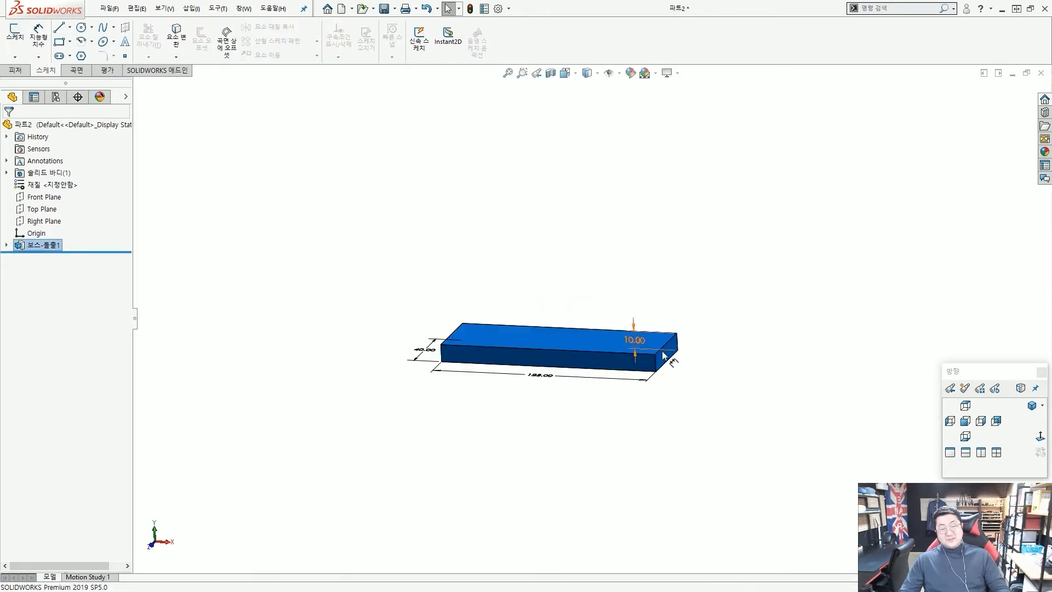
pyautogui.scroll(-3, 567, 361)
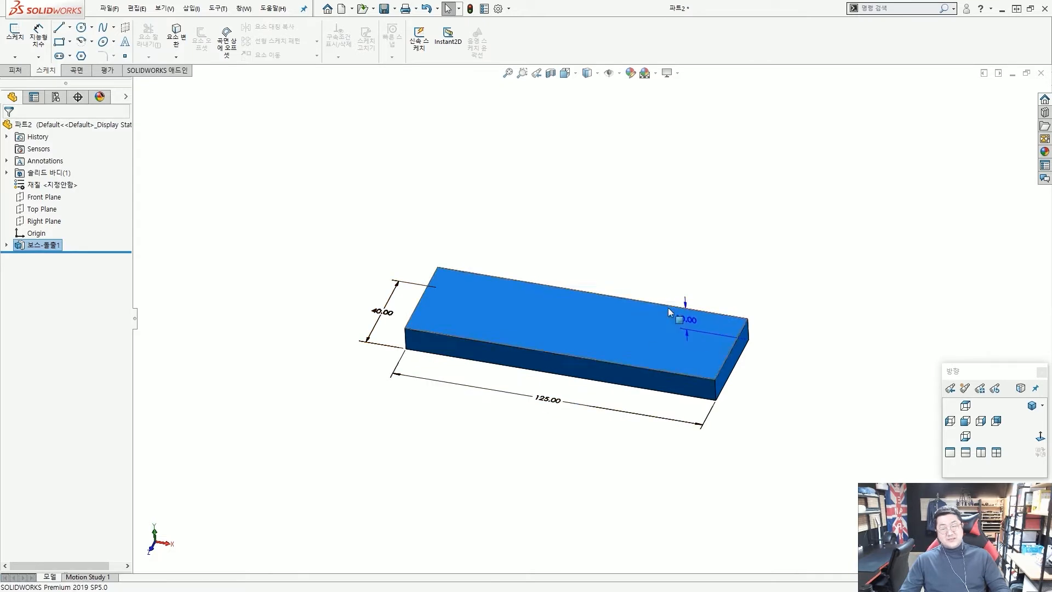
pyautogui.click(686, 262)
pyautogui.moveTo(696, 331); pyautogui.dragTo(731, 353, button='middle')
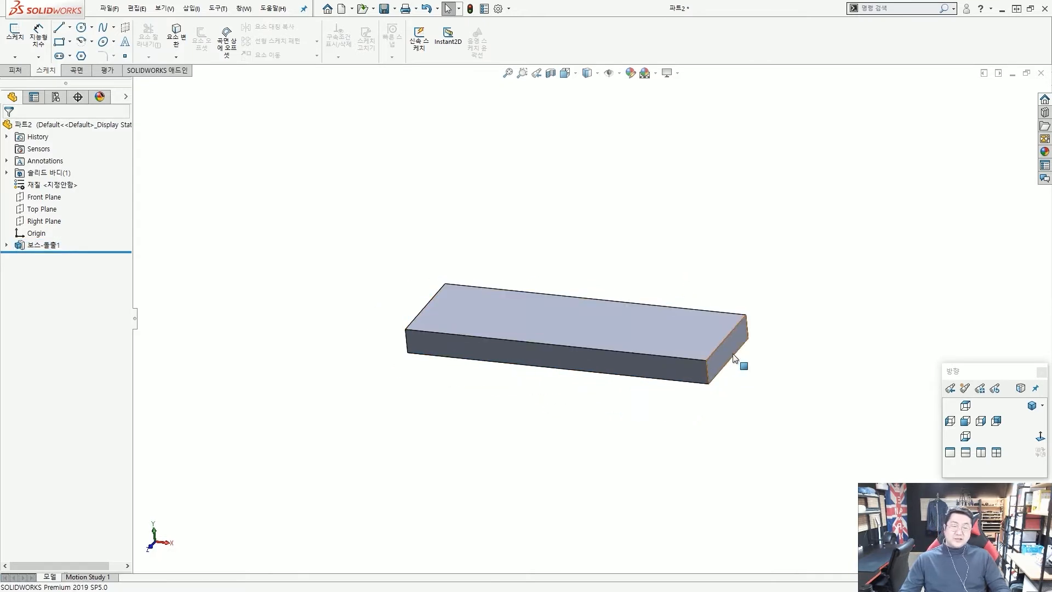
pyautogui.click(733, 352)
pyautogui.click(482, 404)
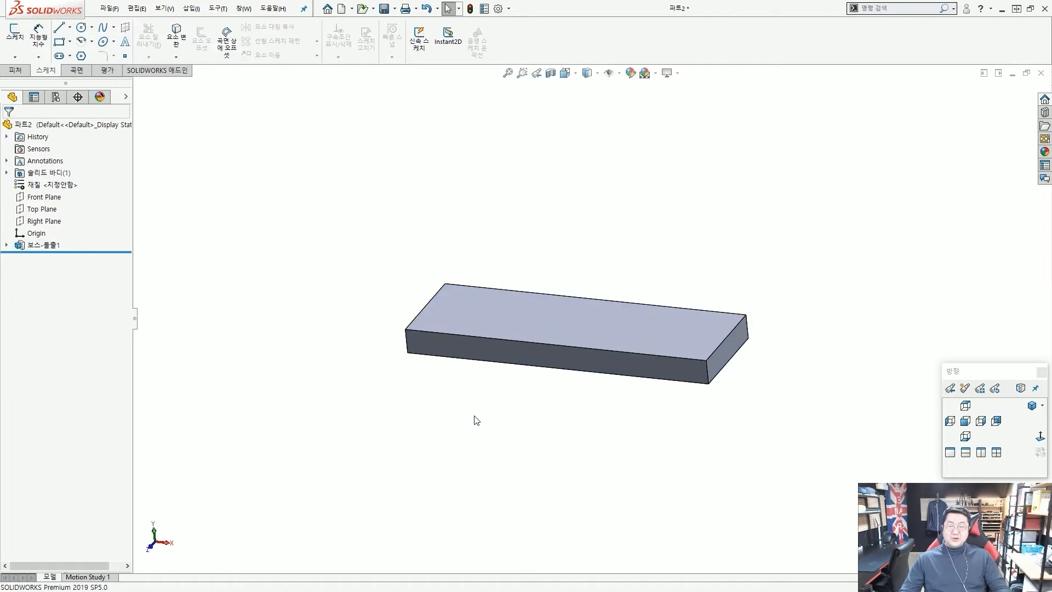
pyautogui.click(442, 352)
pyautogui.moveTo(361, 362); pyautogui.dragTo(443, 332, button='middle')
pyautogui.doubleClick(442, 330)
pyautogui.scroll(3, 395, 362)
pyautogui.moveTo(436, 384); pyautogui.dragTo(173, 307, button='middle')
pyautogui.click(406, 320)
pyautogui.scroll(-2, 605, 367)
pyautogui.scroll(1, 598, 360)
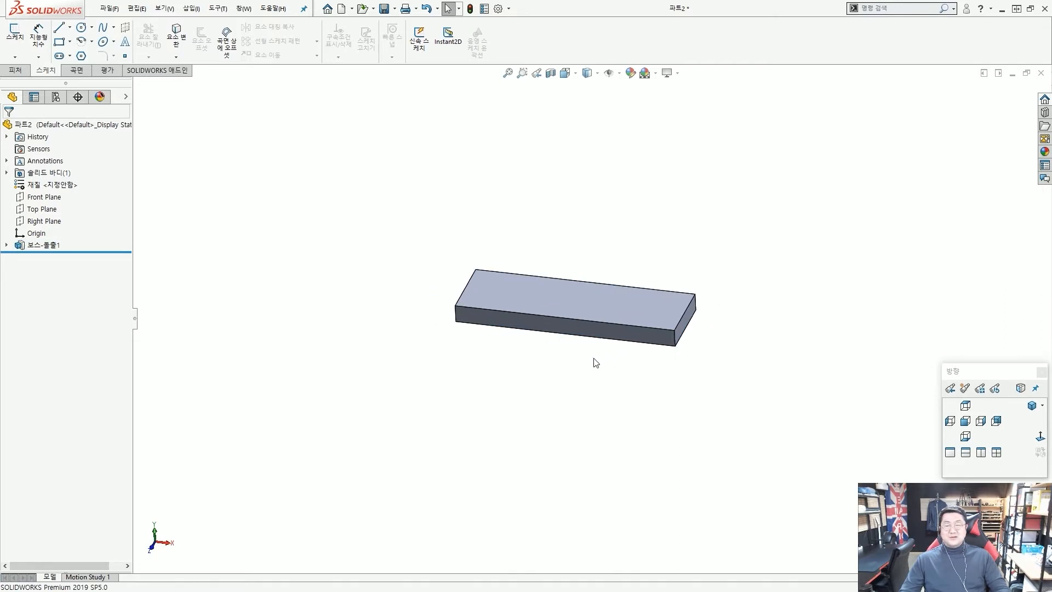
pyautogui.moveTo(636, 300); pyautogui.dragTo(615, 303, button='middle')
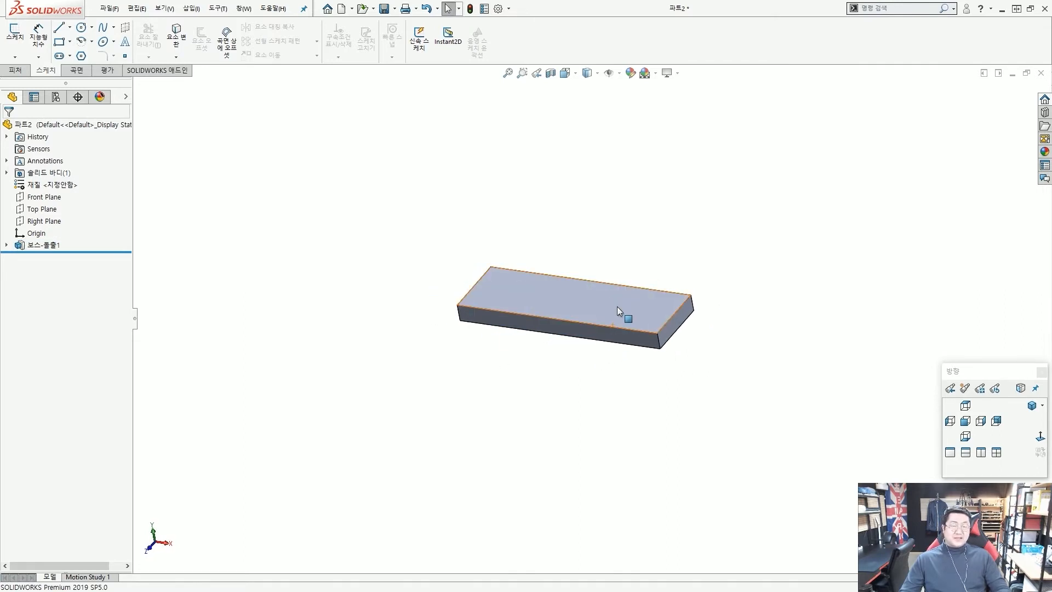
pyautogui.scroll(-2, 615, 308)
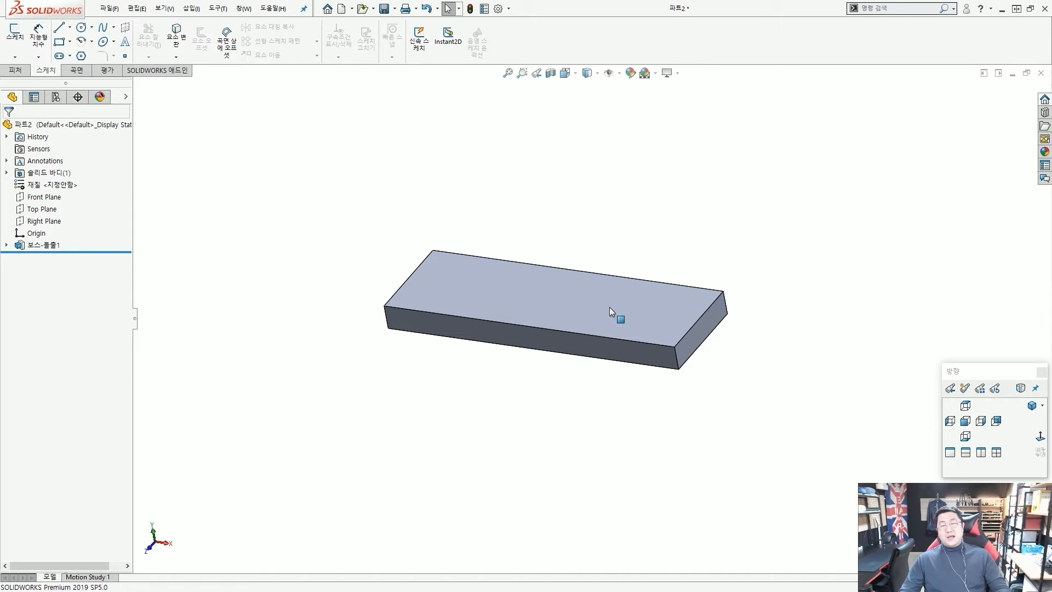
pyautogui.moveTo(519, 364); pyautogui.dragTo(404, 331, button='middle')
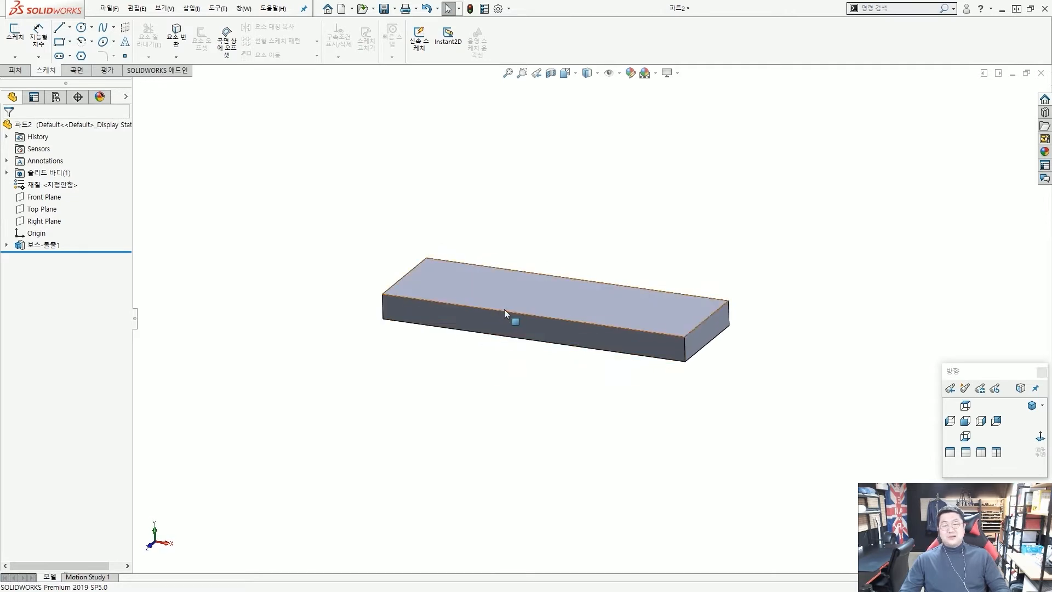
# Start a new sketch on the long front face of the base plate.
pyautogui.scroll(-3, 508, 323)
pyautogui.click(530, 328)
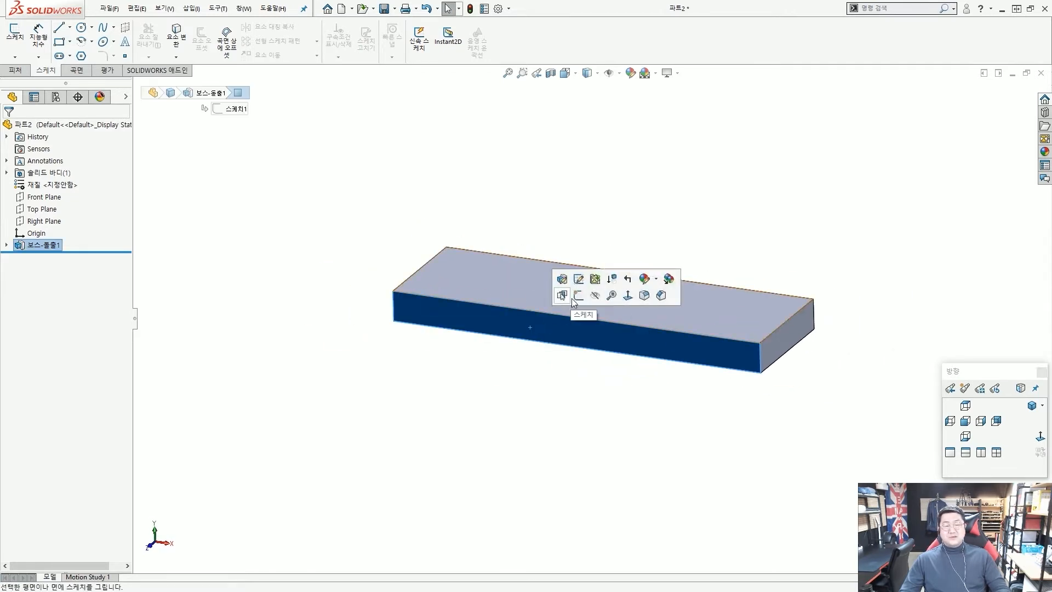
pyautogui.click(574, 296)
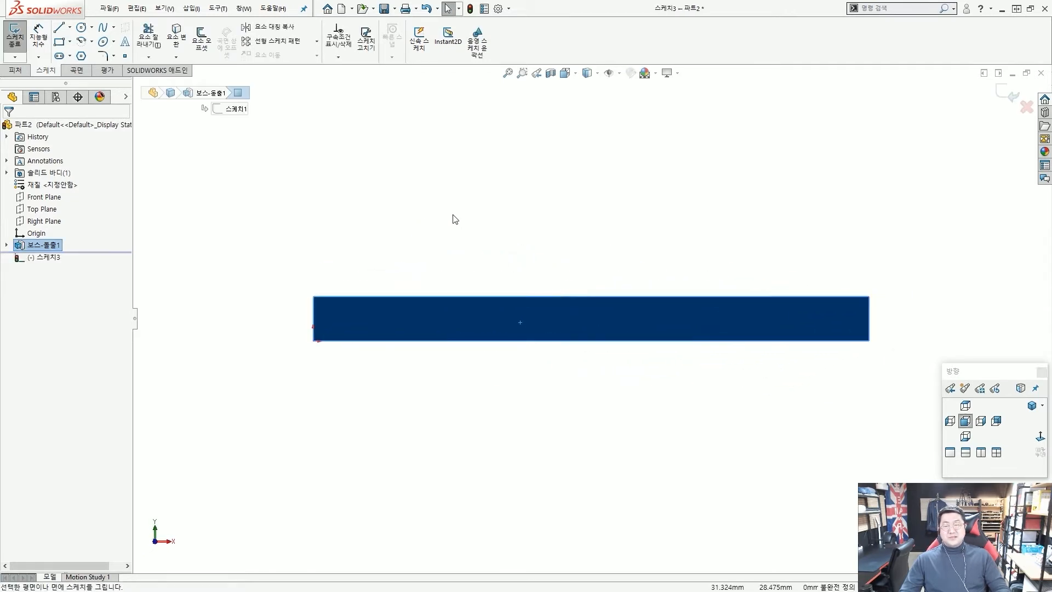
# Rename the base plate's boss extrusion in the feature tree as bp125*40*10.
pyautogui.click(45, 245)
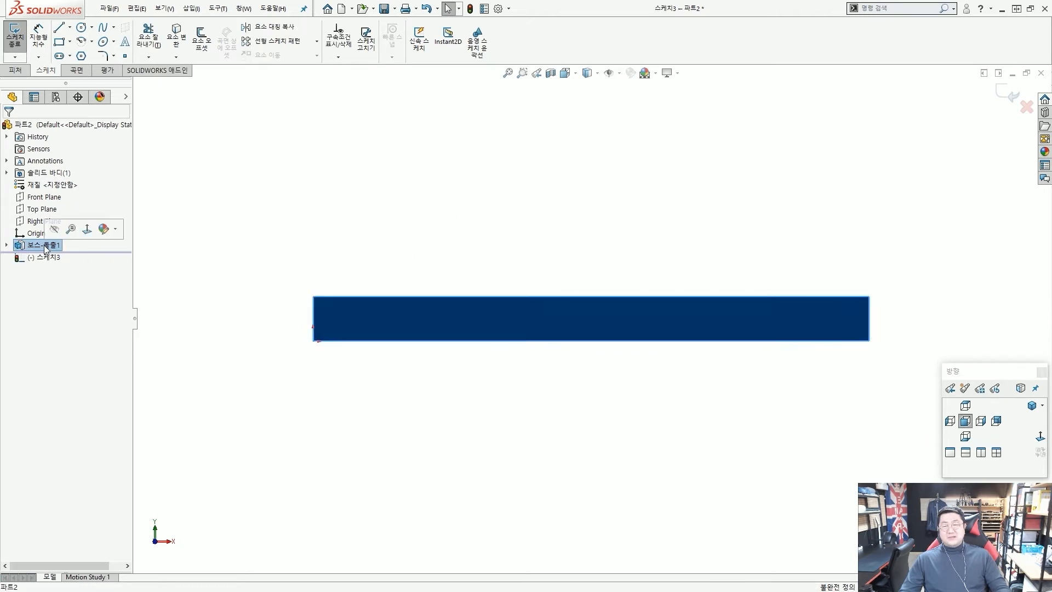
pyautogui.click(45, 245)
pyautogui.write('bp125*')
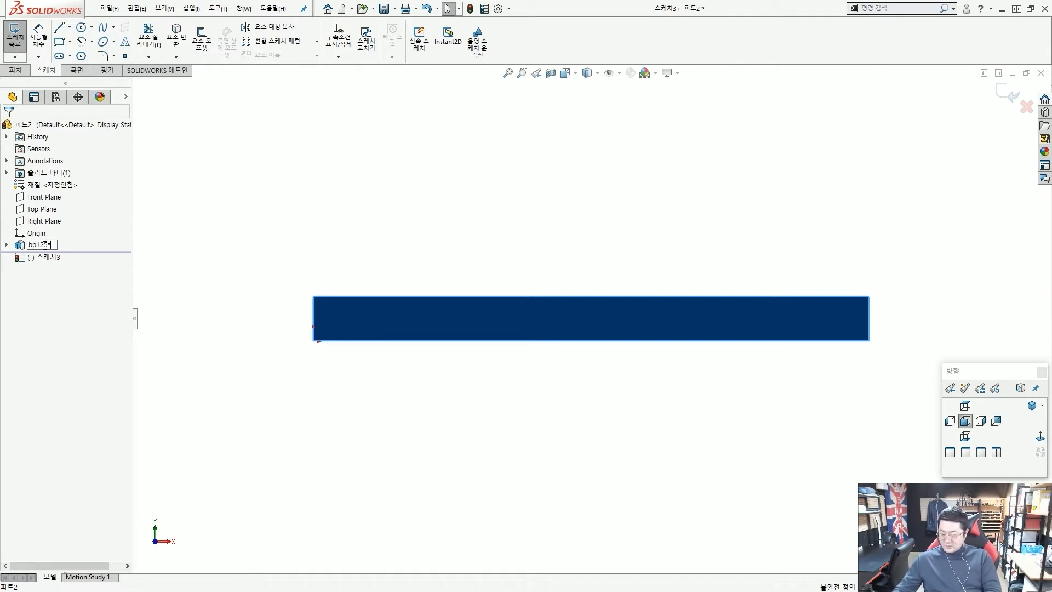
pyautogui.write('40')
pyautogui.press('Return')
pyautogui.click(57, 247)
pyautogui.click(58, 246)
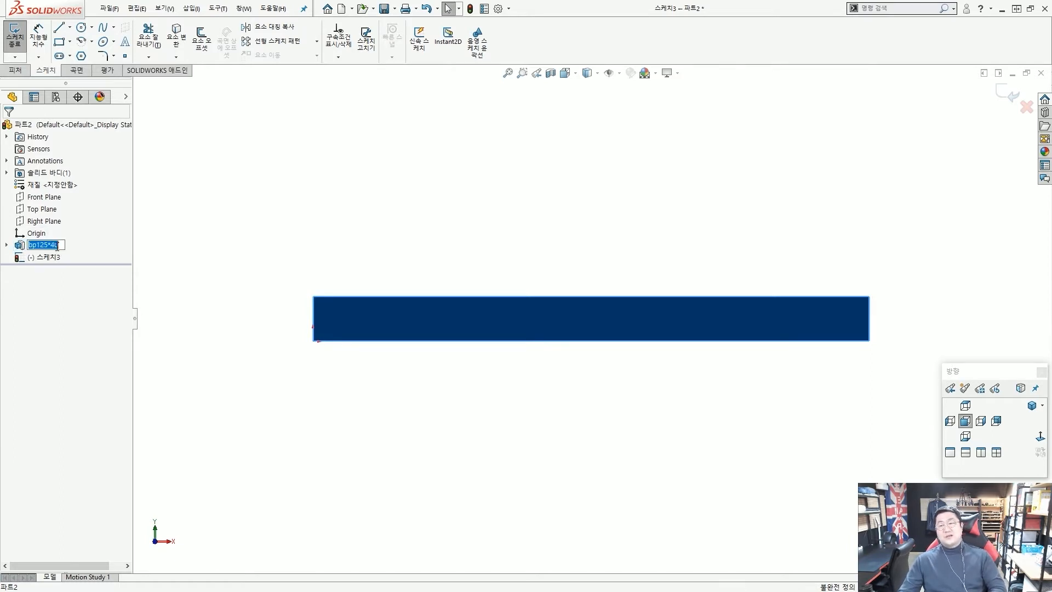
pyautogui.click(57, 247)
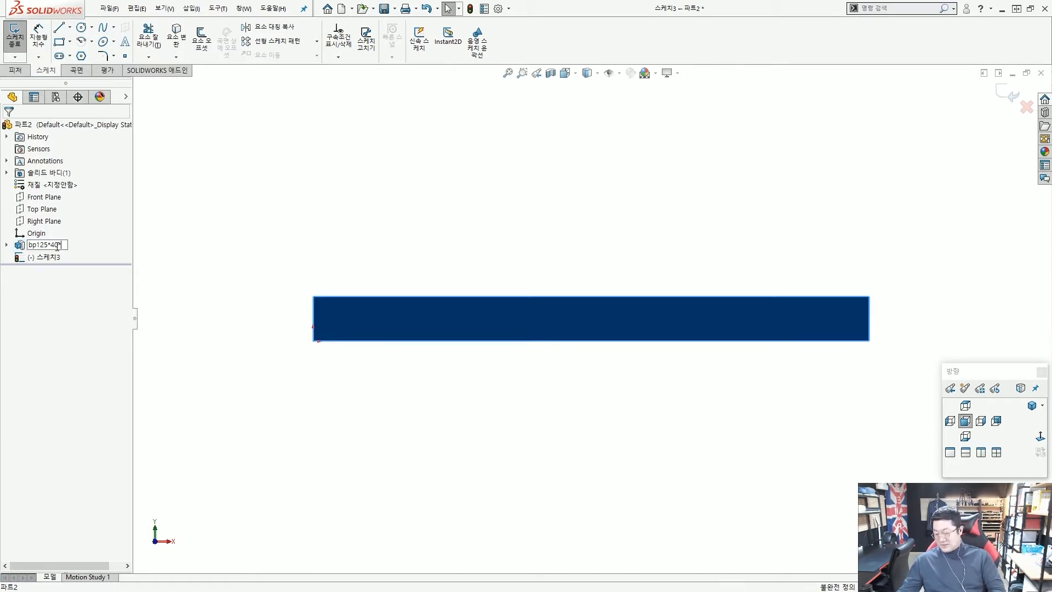
pyautogui.press('Return')
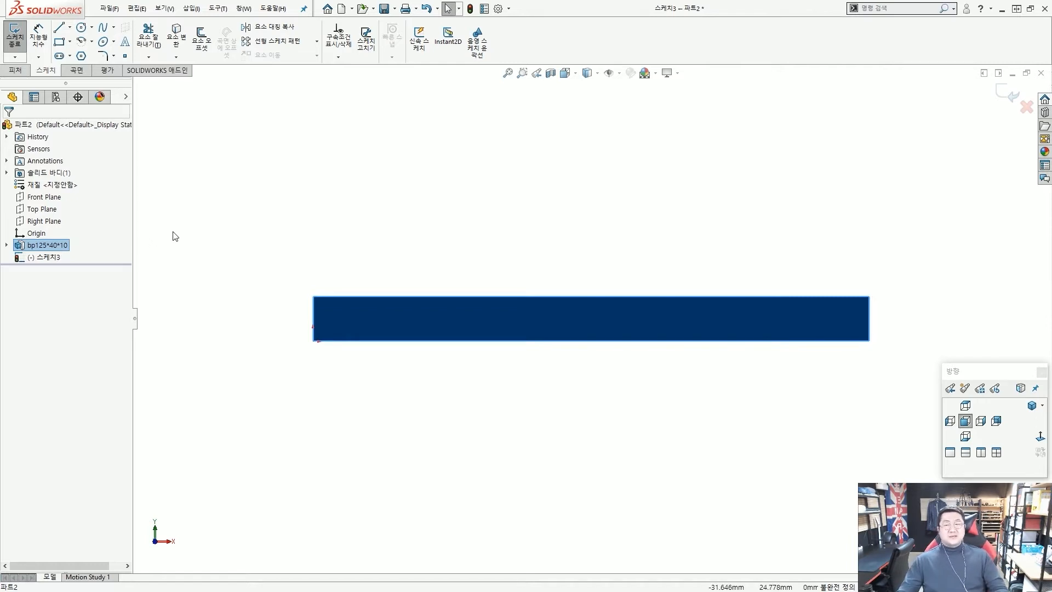
pyautogui.click(173, 250)
pyautogui.moveTo(61, 257)
pyautogui.mouseDown()
pyautogui.moveTo(81, 229)
pyautogui.moveTo(62, 258)
pyautogui.mouseUp()
pyautogui.moveTo(163, 222); pyautogui.dragTo(94, 236)
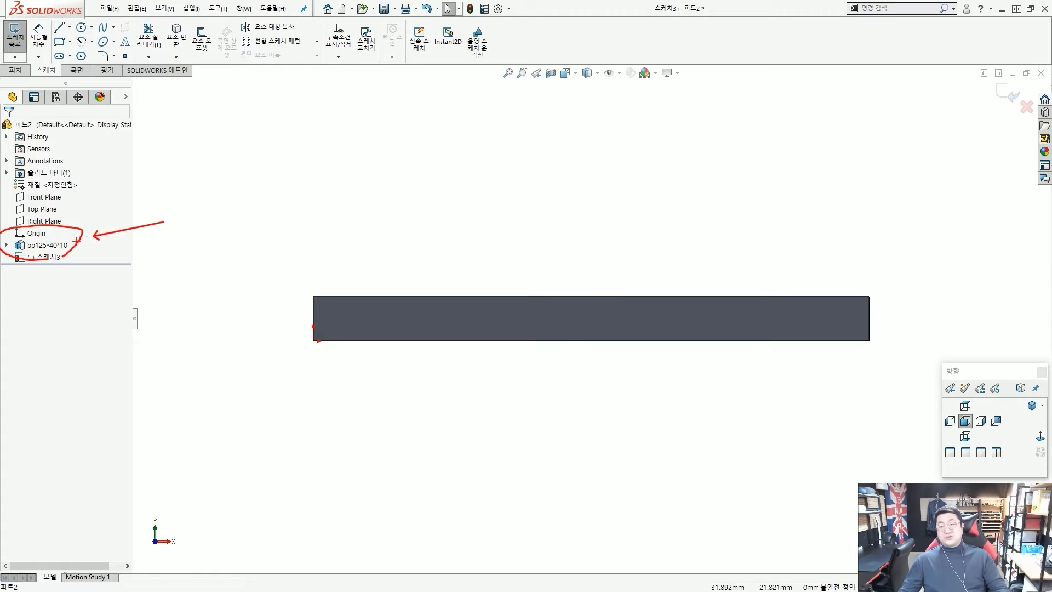
pyautogui.press('Escape')
pyautogui.scroll(8, 7, 241)
pyautogui.scroll(1, 8, 241)
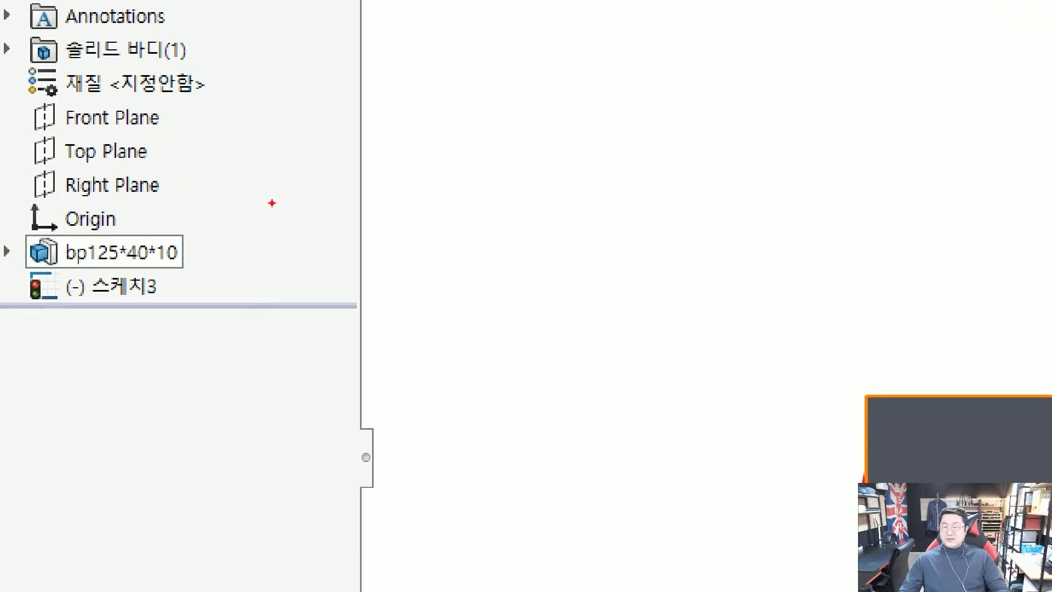
pyautogui.scroll(-9, 261, 209)
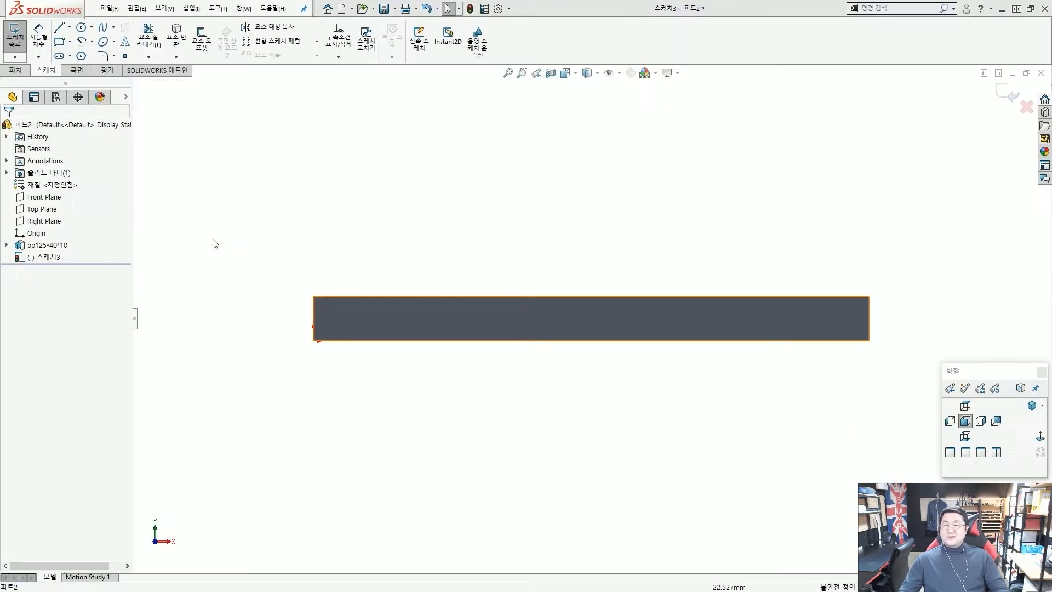
pyautogui.scroll(3, 146, 223)
pyautogui.moveTo(134, 229); pyautogui.dragTo(171, 203)
pyautogui.moveTo(124, 255); pyautogui.dragTo(104, 264)
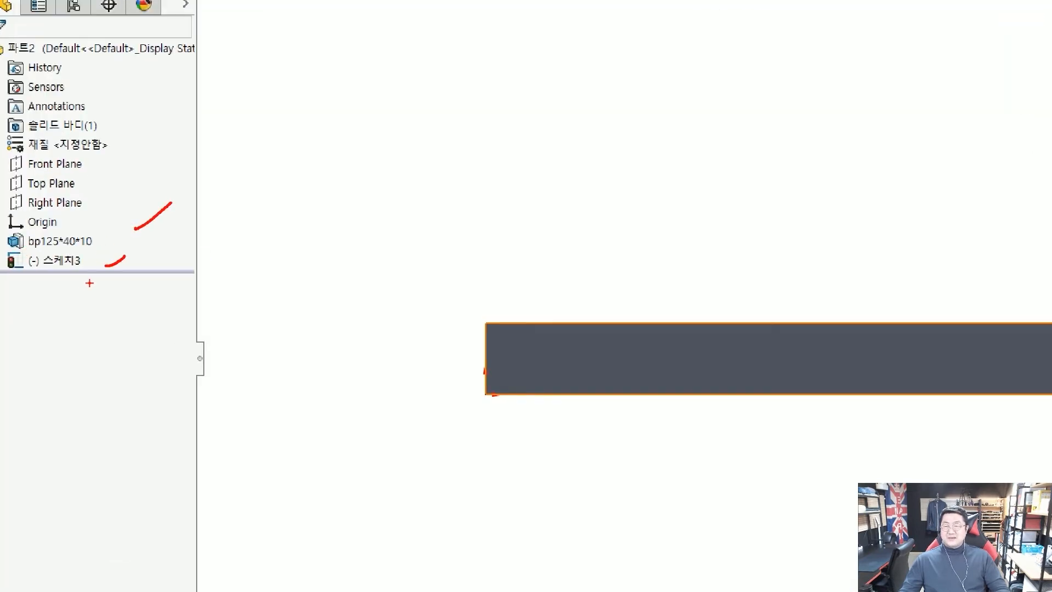
pyautogui.moveTo(195, 147)
pyautogui.mouseDown()
pyautogui.moveTo(120, 192)
pyautogui.moveTo(117, 230)
pyautogui.mouseUp()
pyautogui.moveTo(207, 217); pyautogui.dragTo(120, 280)
pyautogui.moveTo(197, 264); pyautogui.dragTo(114, 327)
pyautogui.press('Escape')
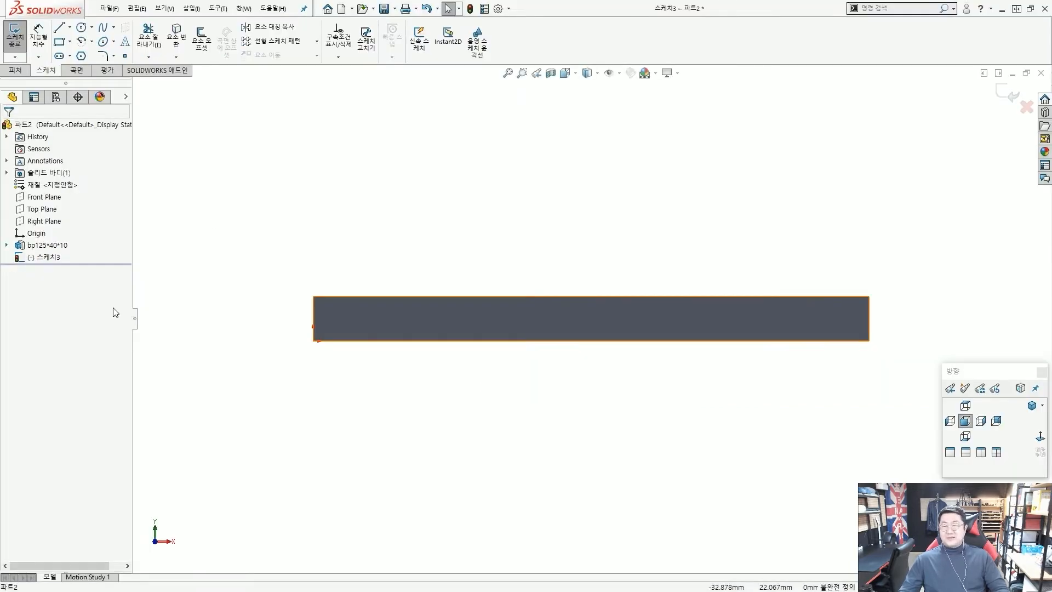
pyautogui.moveTo(70, 248); pyautogui.dragTo(70, 419)
pyautogui.moveTo(55, 390)
pyautogui.mouseDown()
pyautogui.moveTo(57, 421)
pyautogui.moveTo(86, 411)
pyautogui.mouseUp()
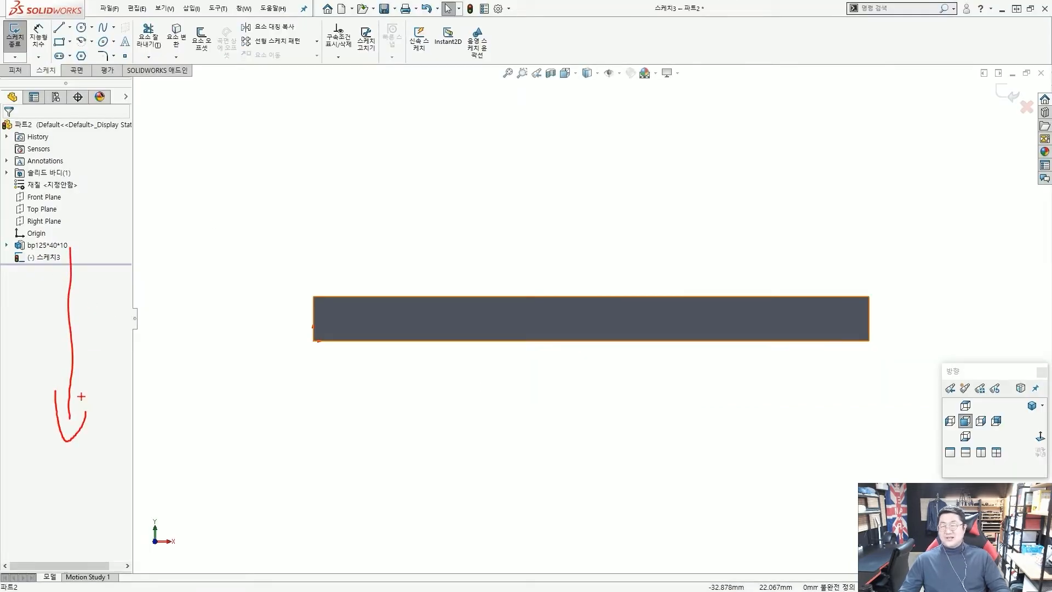
pyautogui.press('Escape')
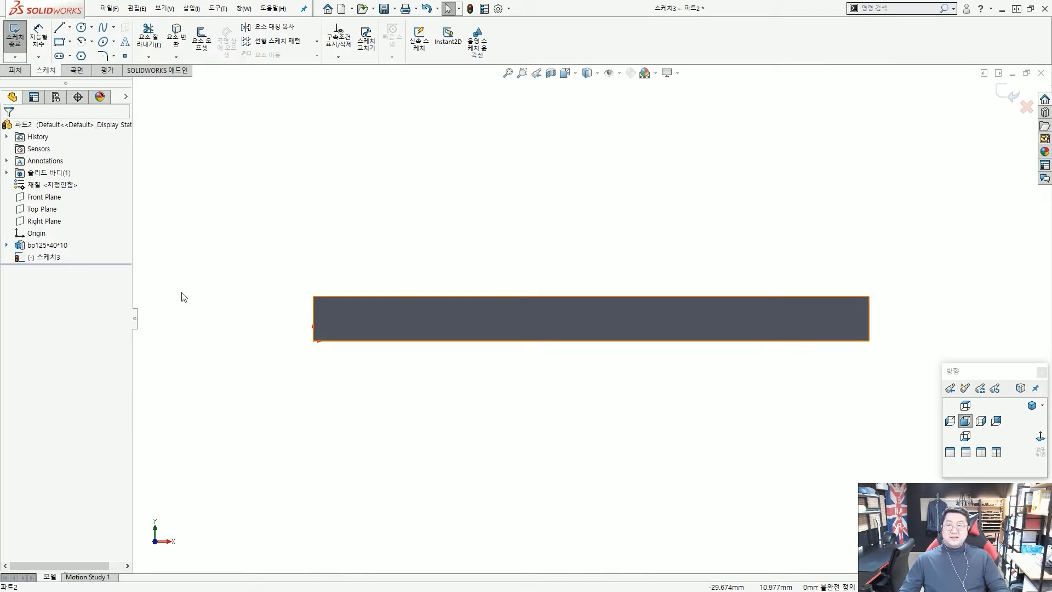
pyautogui.hotkey('ctrl', '2')
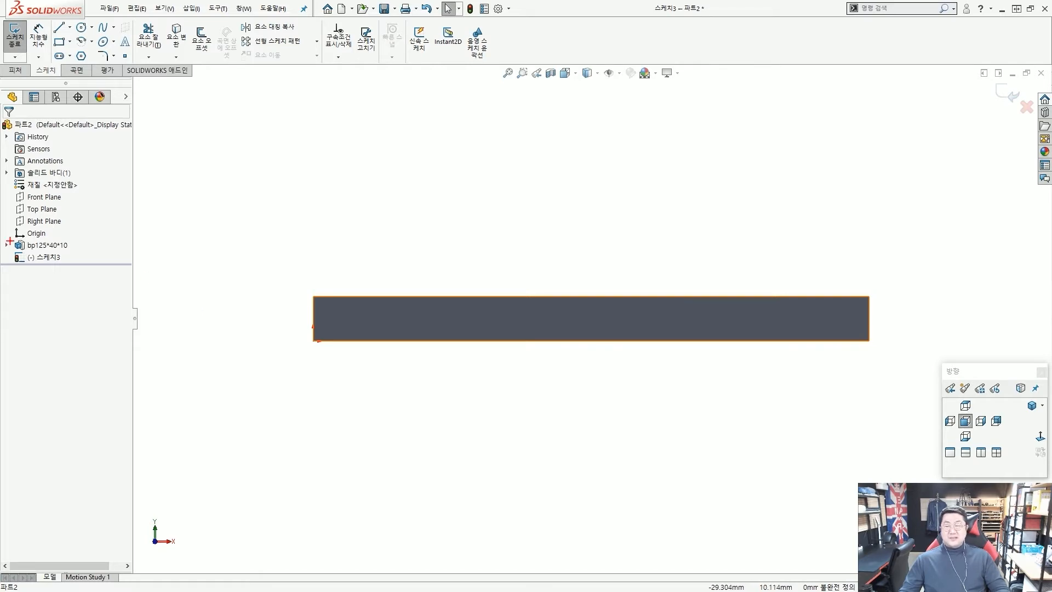
pyautogui.moveTo(3, 238); pyautogui.dragTo(71, 250)
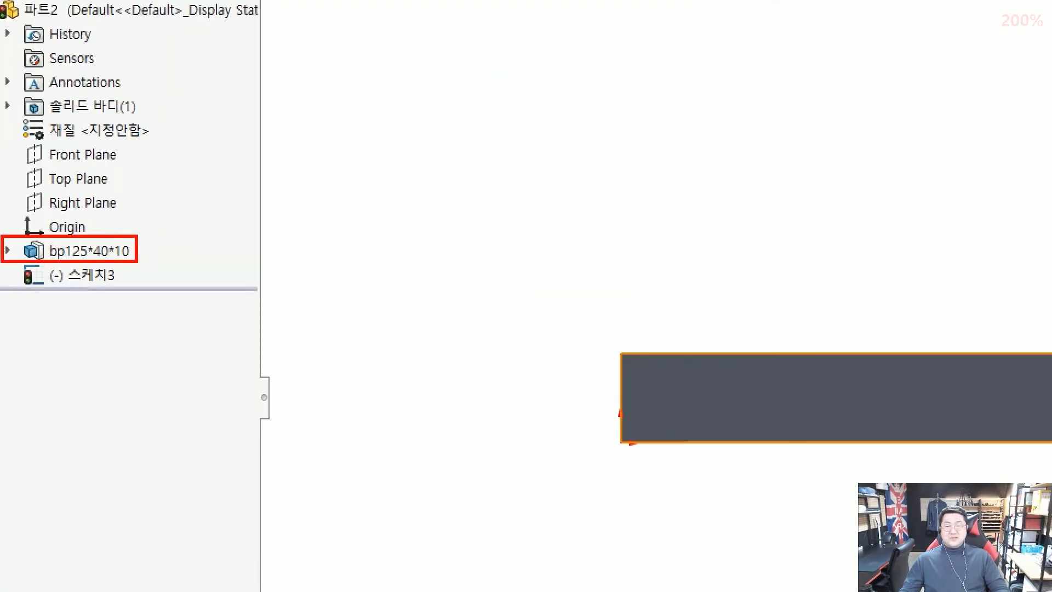
pyautogui.moveTo(291, 269); pyautogui.dragTo(161, 252)
pyautogui.press('Escape')
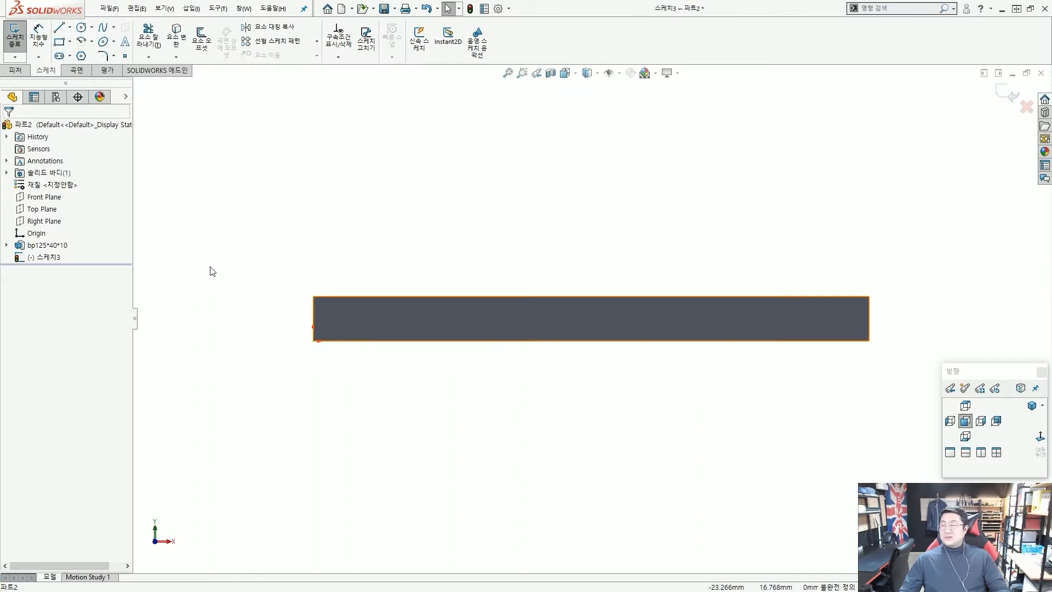
pyautogui.hotkey('ctrl', '2')
pyautogui.moveTo(144, 252)
pyautogui.mouseDown()
pyautogui.moveTo(86, 242)
pyautogui.moveTo(98, 248)
pyautogui.mouseUp()
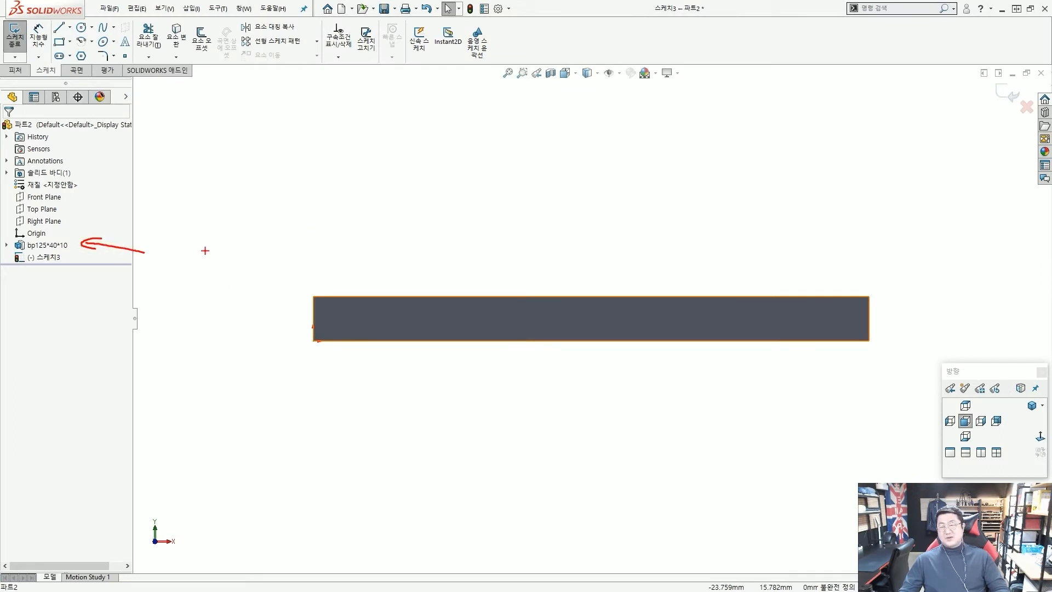
pyautogui.moveTo(104, 207); pyautogui.dragTo(77, 231)
pyautogui.moveTo(141, 227); pyautogui.dragTo(104, 255)
pyautogui.moveTo(142, 257)
pyautogui.mouseDown()
pyautogui.moveTo(104, 291)
pyautogui.moveTo(107, 346)
pyautogui.mouseUp()
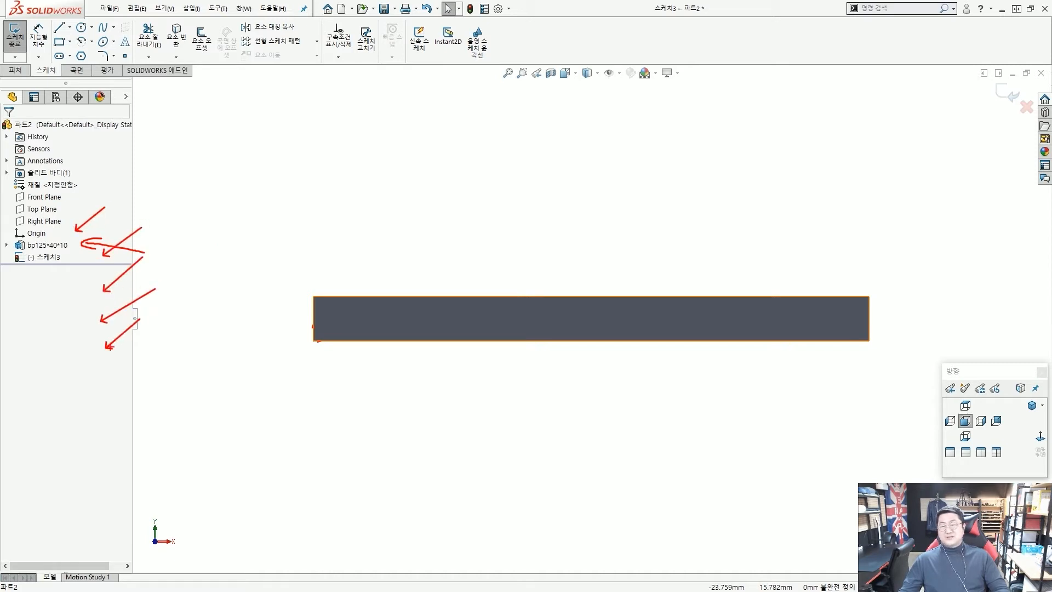
pyautogui.press('Escape')
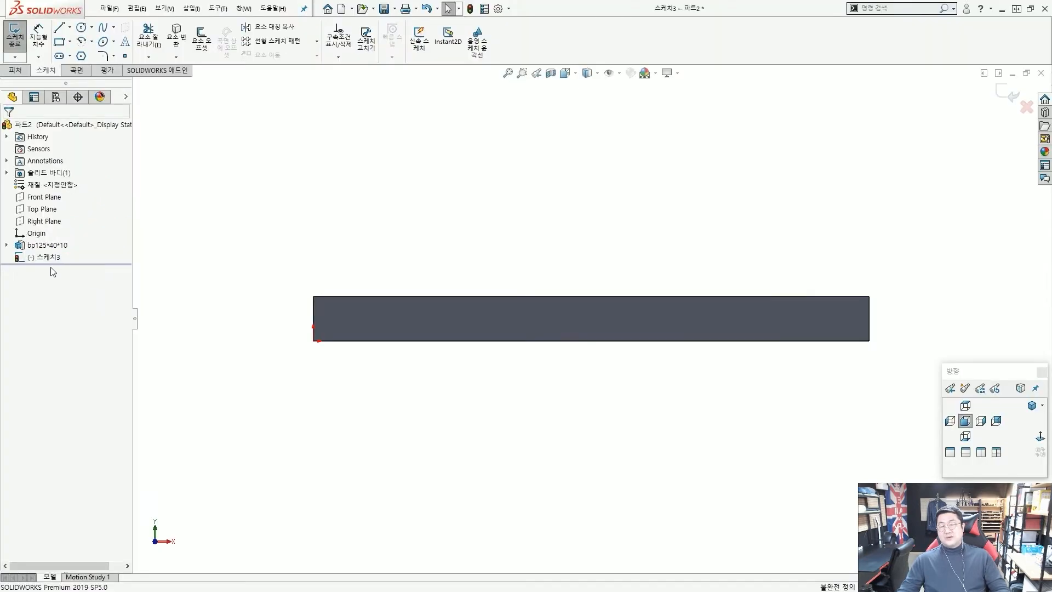
# Expand the bp125*40*10 feature to view the sketch it contains, and collapse it again.
pyautogui.click(7, 246)
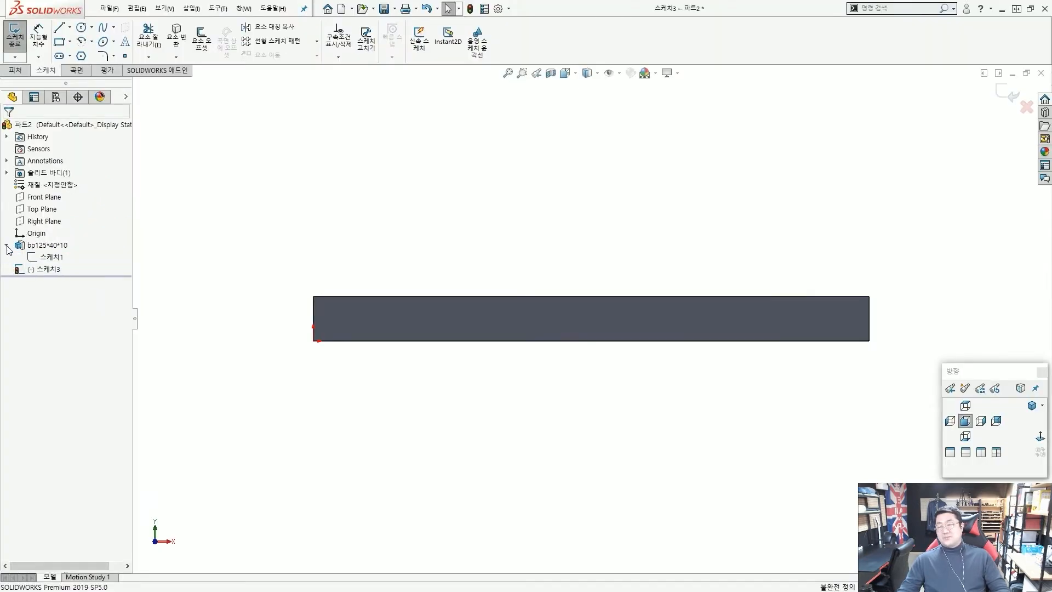
pyautogui.click(7, 245)
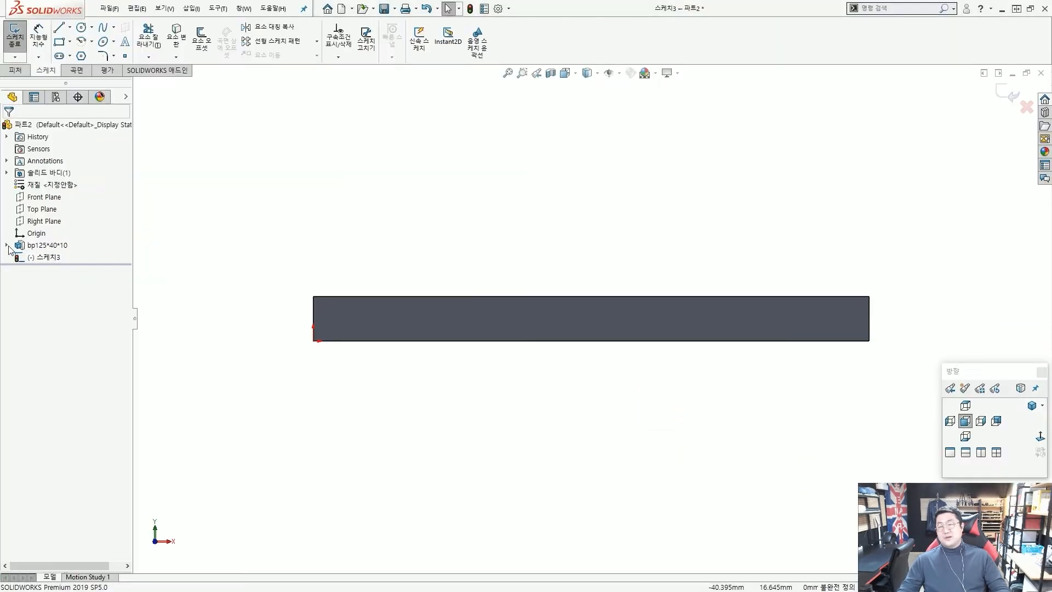
# Expand the bp125*40*10 feature to show its sketch, inspect the base plate at an angle, and face the sketch plane straight on.
pyautogui.click(6, 246)
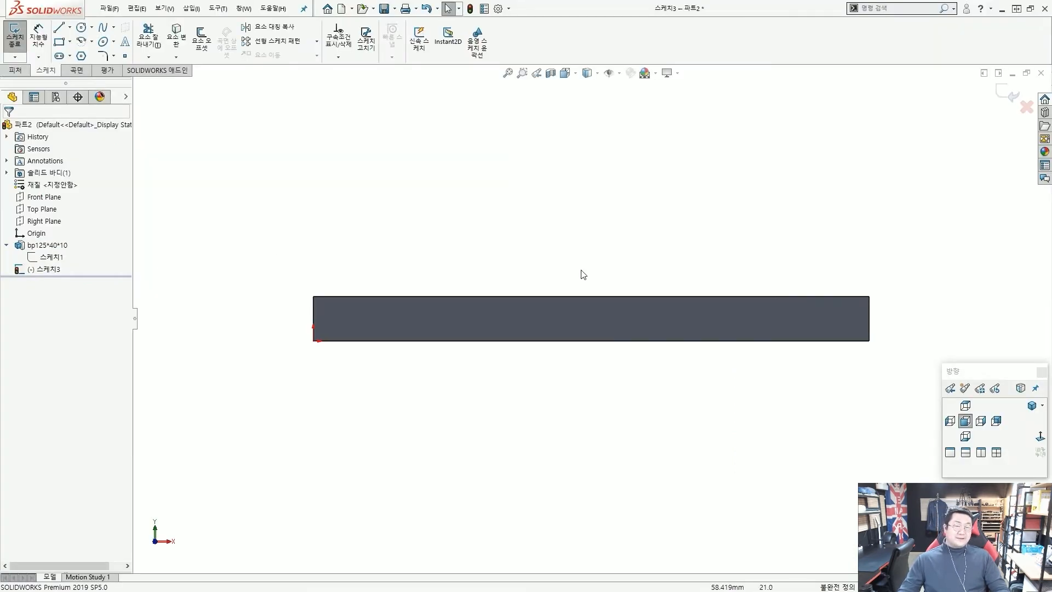
pyautogui.press('z')
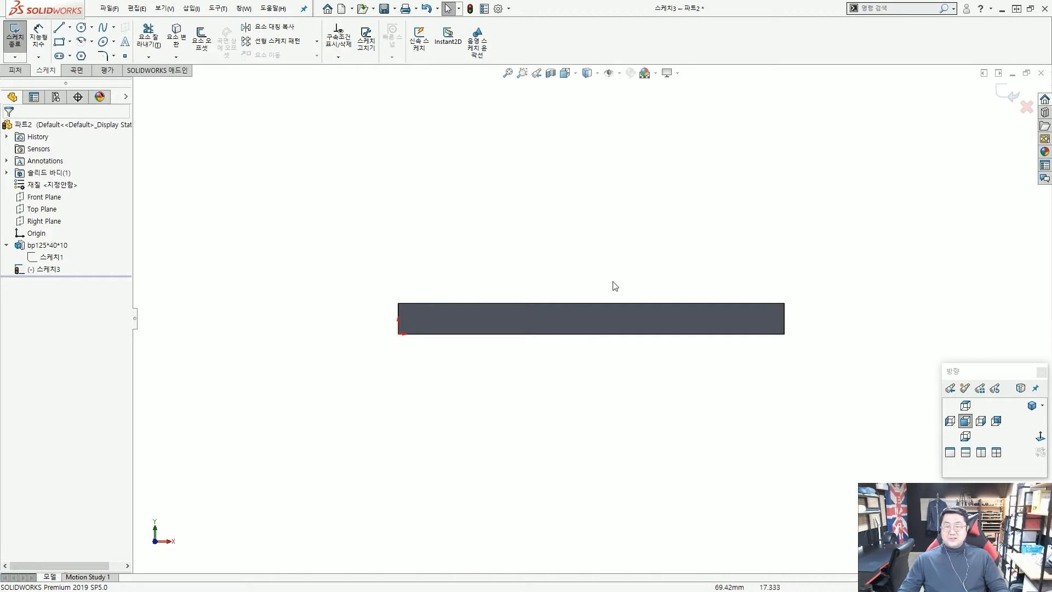
pyautogui.scroll(-2, 610, 289)
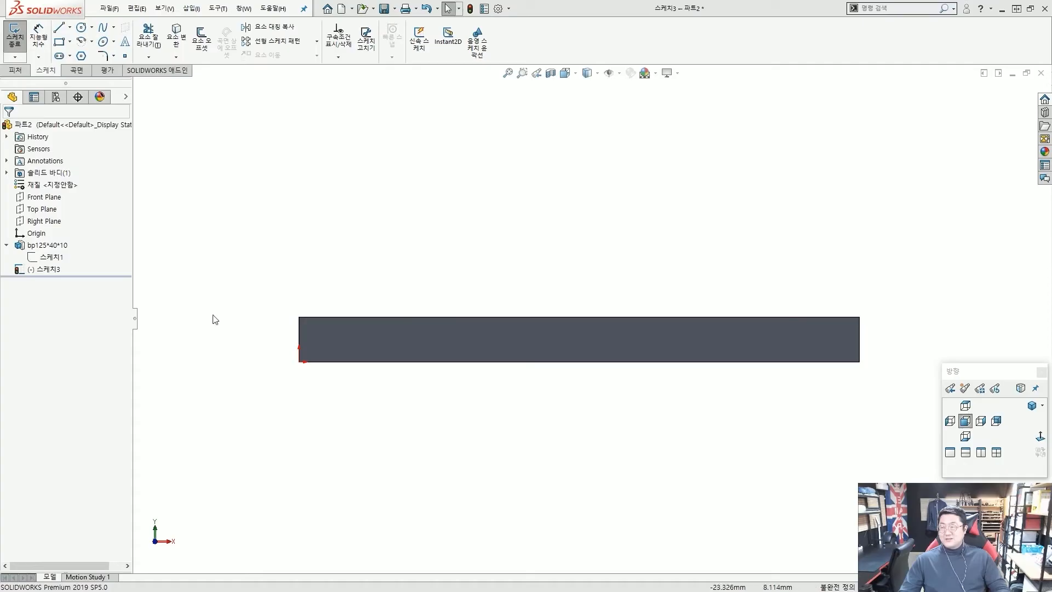
pyautogui.moveTo(407, 265); pyautogui.dragTo(578, 346, button='middle')
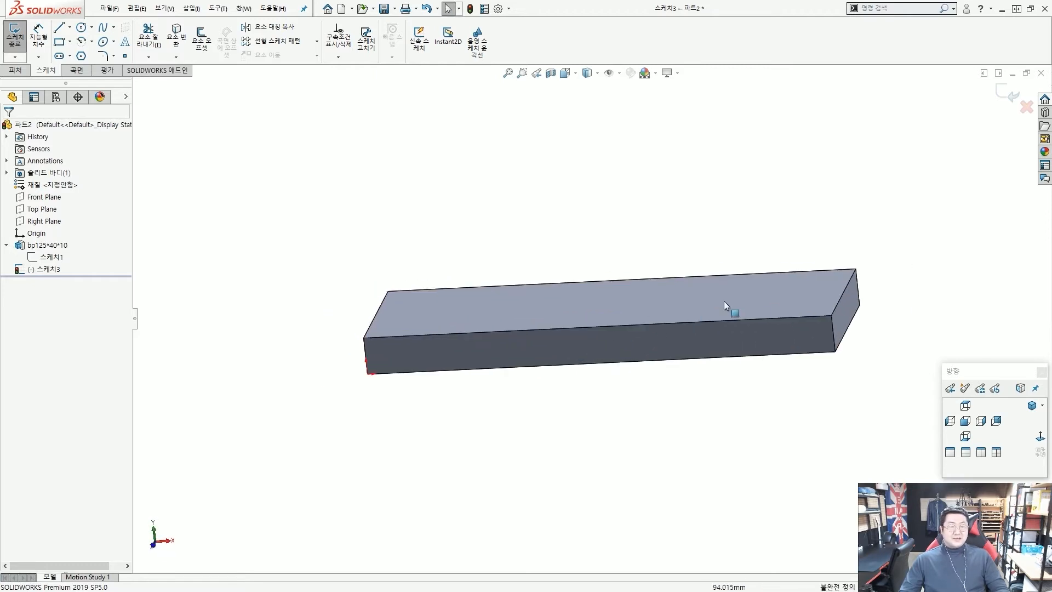
pyautogui.click(1040, 436)
pyautogui.scroll(3, 711, 217)
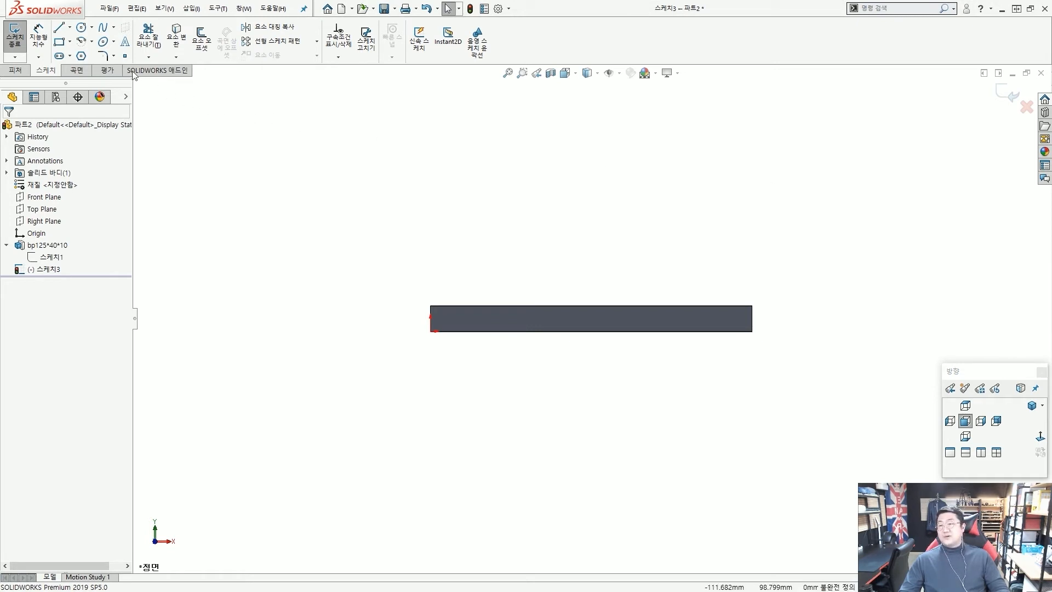
# Sketch a vertical line about 37 mm up from the plate's lower edge, continued by a tangent semicircular arc of about 29 mm radius.
pyautogui.click(59, 28)
pyautogui.scroll(-2, 506, 290)
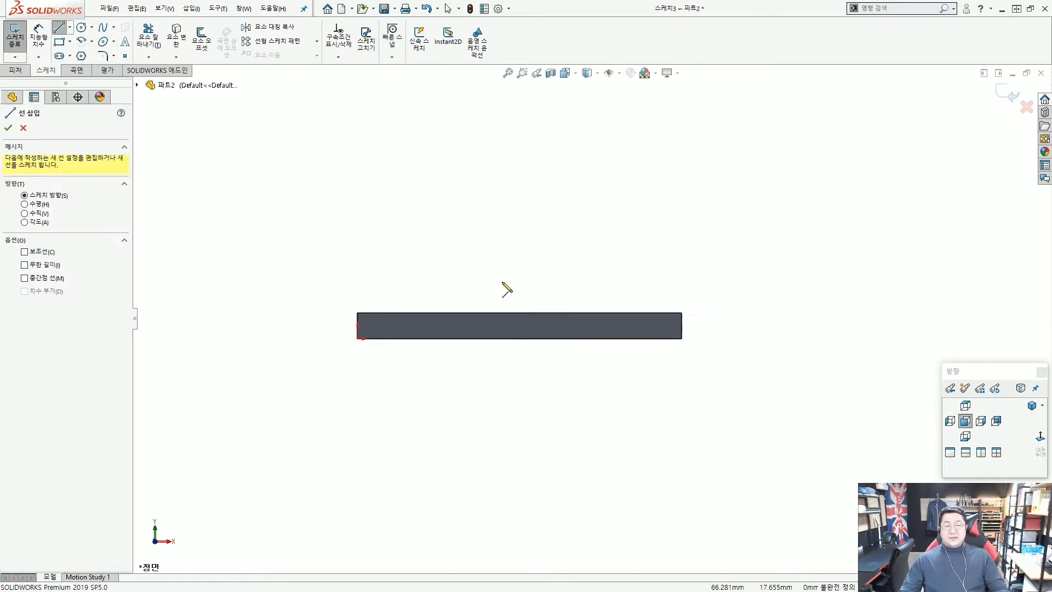
pyautogui.scroll(-1, 471, 324)
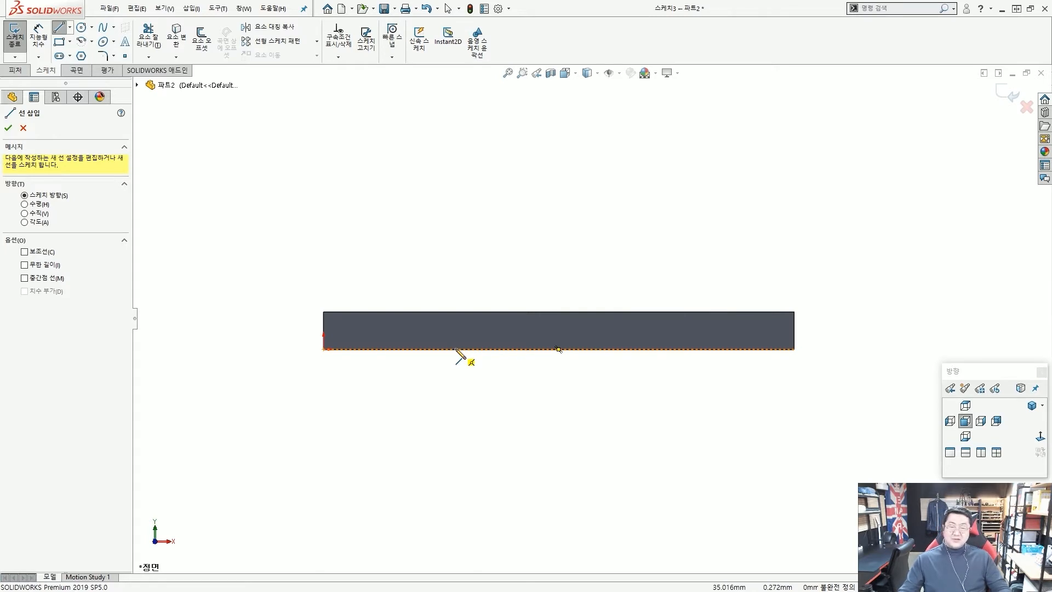
pyautogui.click(456, 349)
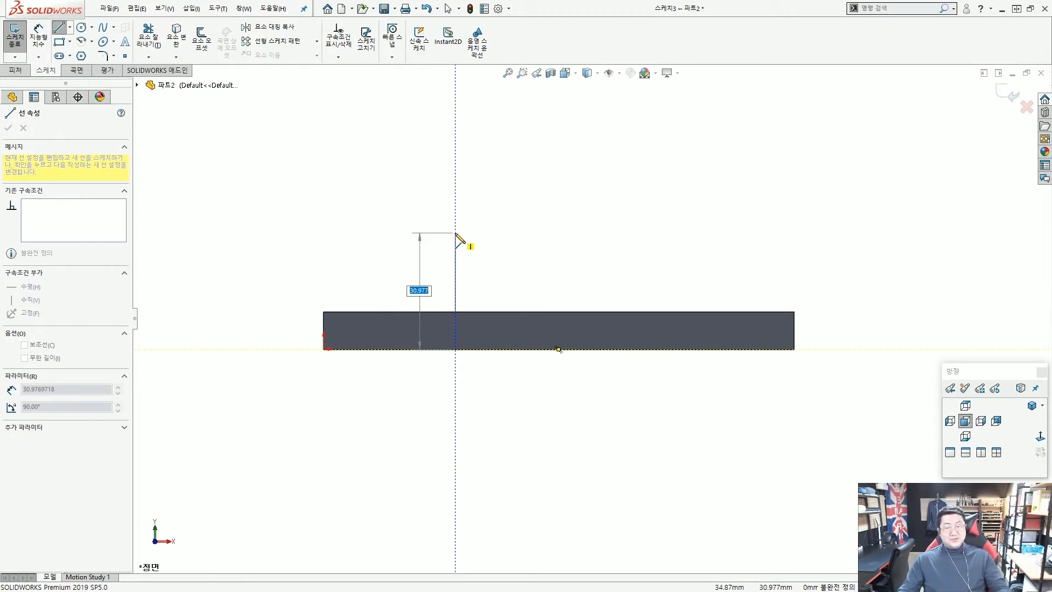
pyautogui.click(455, 210)
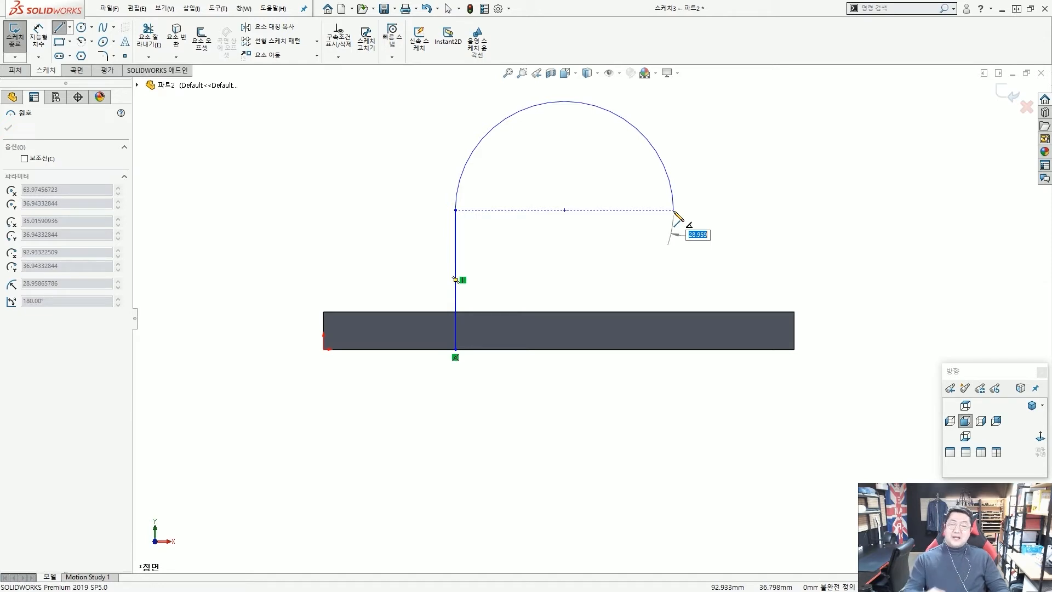
pyautogui.click(674, 210)
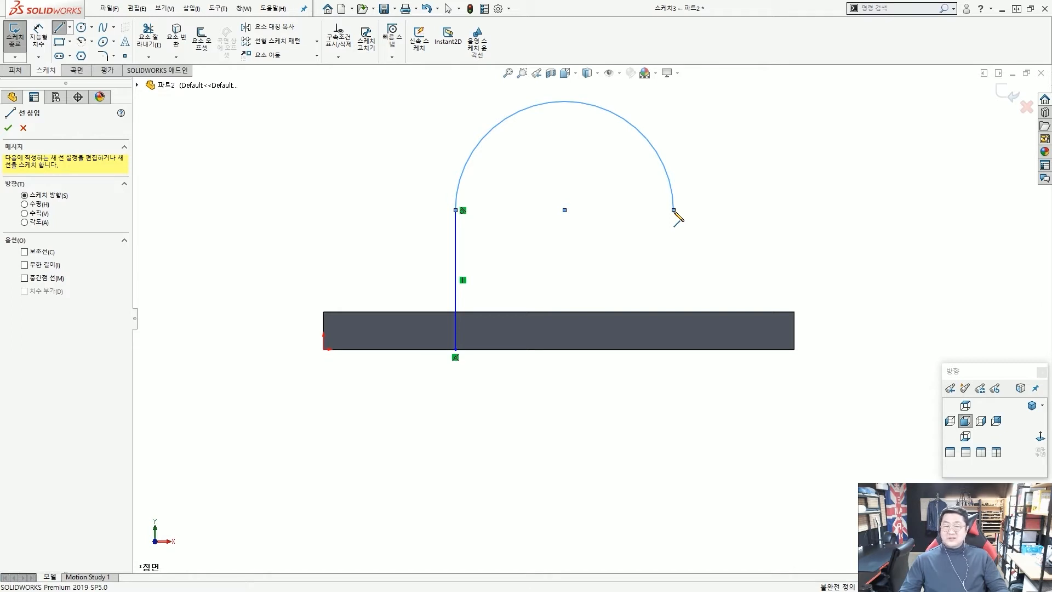
# Draw a vertical line from the arc's free end down to the plate's lower edge and close the profile with a horizontal line.
pyautogui.click(674, 211)
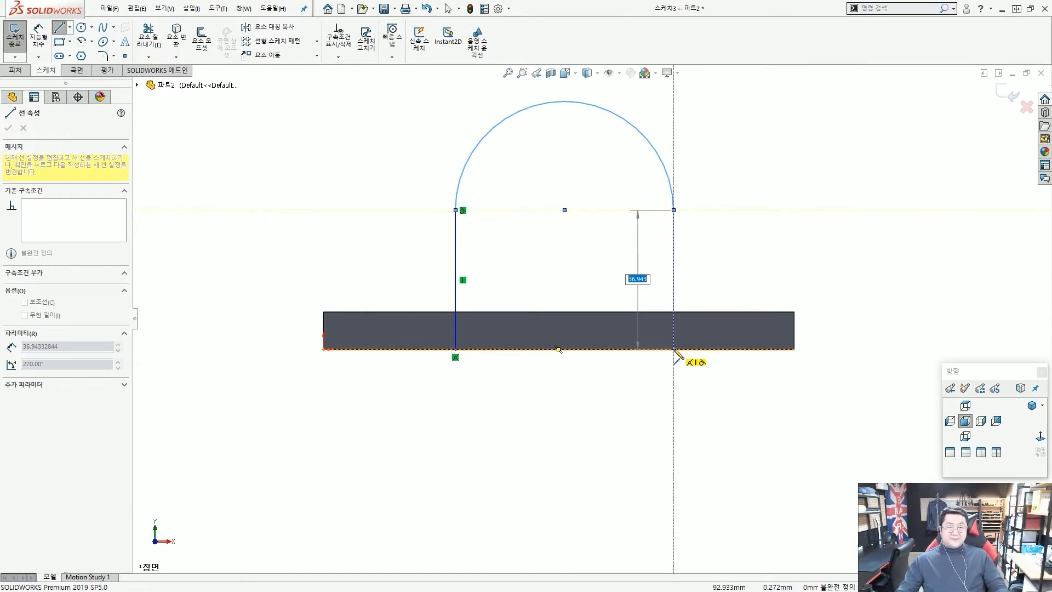
pyautogui.click(674, 349)
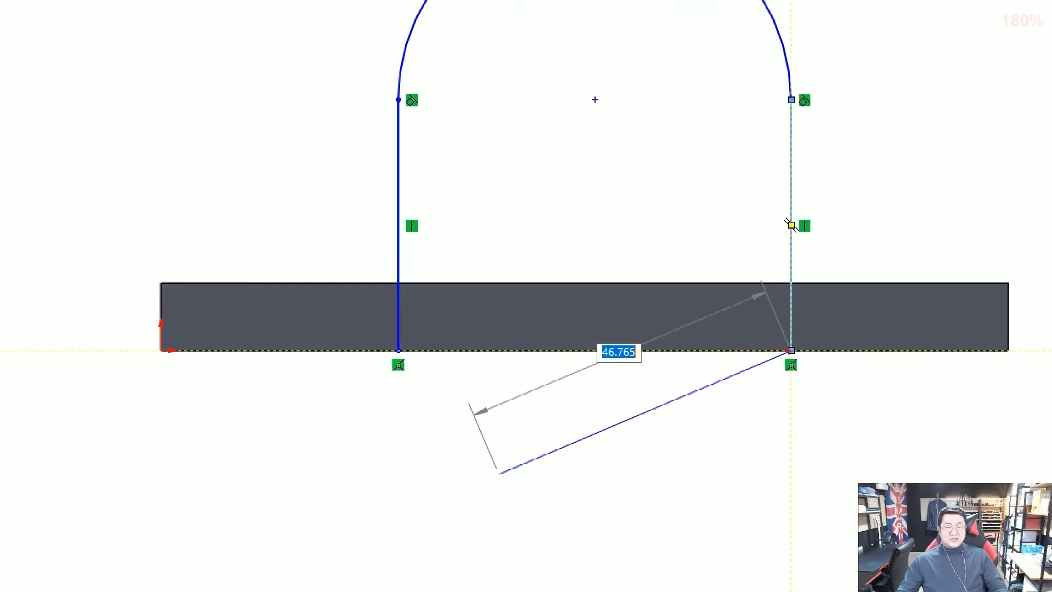
pyautogui.moveTo(715, 352); pyautogui.dragTo(396, 352)
pyautogui.moveTo(506, 30); pyautogui.dragTo(455, 96)
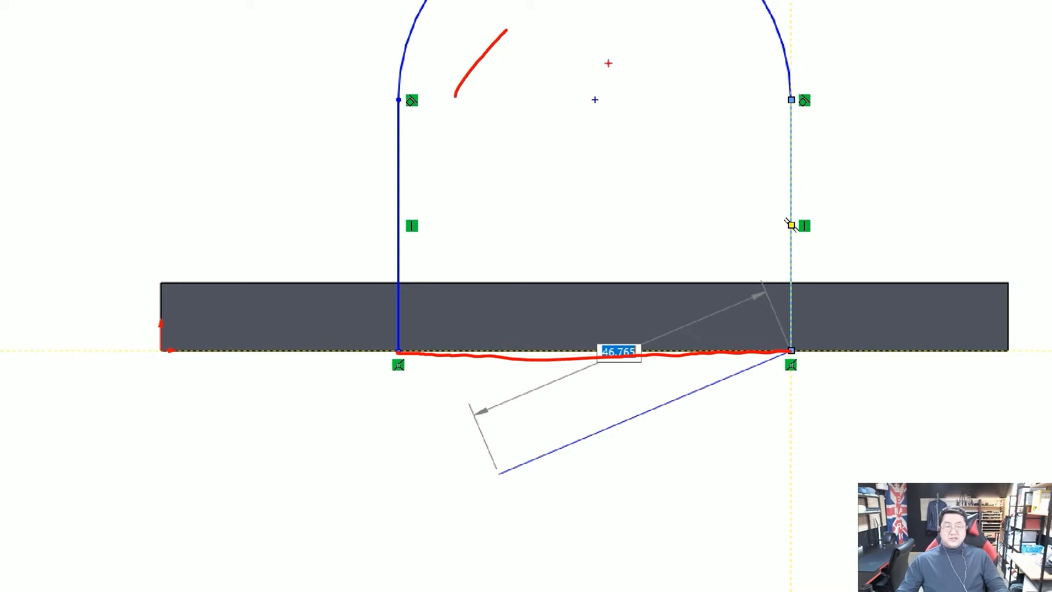
pyautogui.moveTo(621, 64); pyautogui.dragTo(467, 185)
pyautogui.moveTo(665, 148); pyautogui.dragTo(554, 225)
pyautogui.moveTo(687, 195); pyautogui.dragTo(589, 261)
pyautogui.moveTo(664, 261)
pyautogui.mouseDown()
pyautogui.moveTo(541, 351)
pyautogui.moveTo(545, 380)
pyautogui.moveTo(558, 378)
pyautogui.mouseUp()
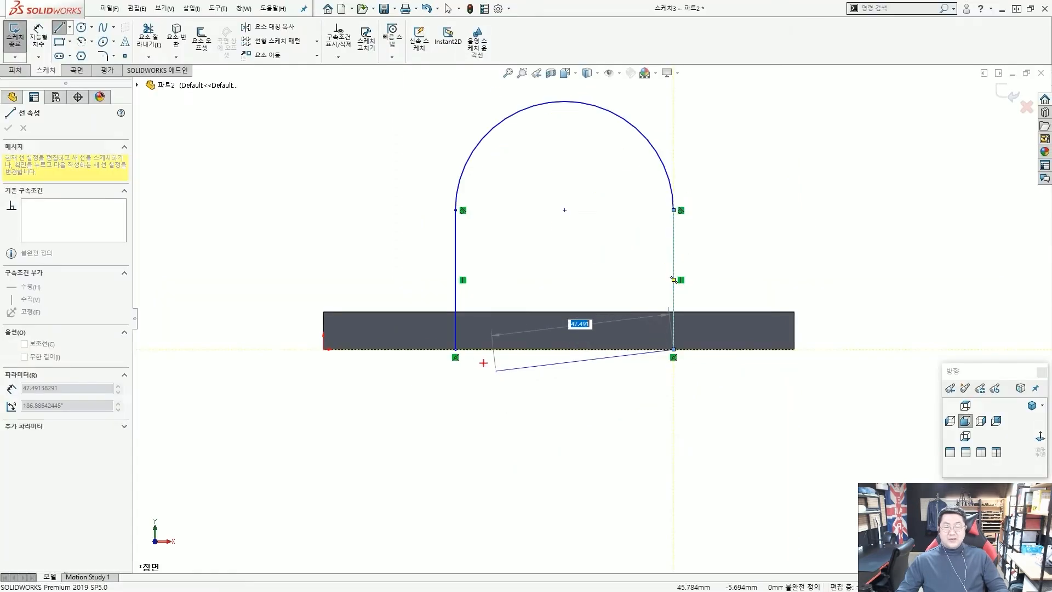
pyautogui.moveTo(430, 333); pyautogui.dragTo(950, 332)
pyautogui.moveTo(625, 357)
pyautogui.mouseDown()
pyautogui.moveTo(605, 324)
pyautogui.moveTo(631, 346)
pyautogui.mouseUp()
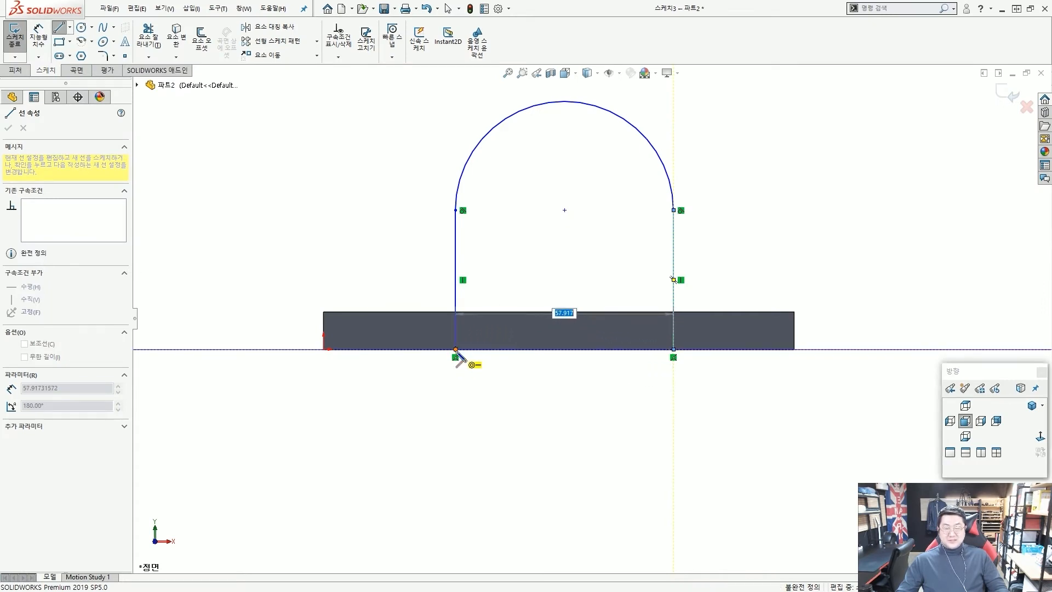
pyautogui.click(455, 349)
pyautogui.press('Escape')
pyautogui.moveTo(516, 143); pyautogui.dragTo(464, 250)
pyautogui.moveTo(605, 153); pyautogui.dragTo(535, 288)
pyautogui.moveTo(655, 188); pyautogui.dragTo(601, 289)
pyautogui.moveTo(641, 258); pyautogui.dragTo(606, 308)
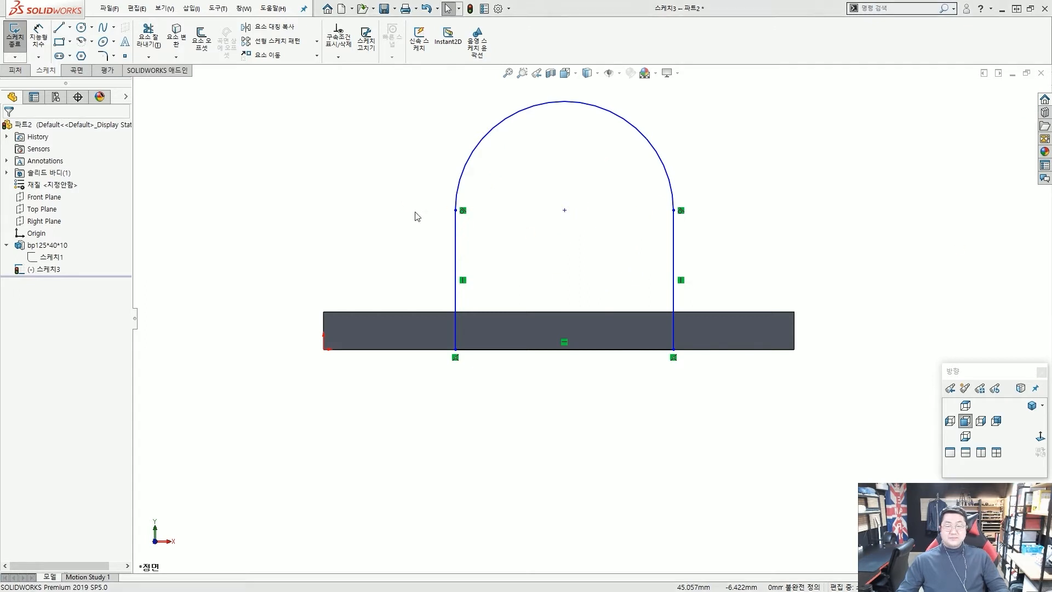
pyautogui.press('Escape')
pyautogui.scroll(2, 552, 209)
pyautogui.scroll(-1, 551, 203)
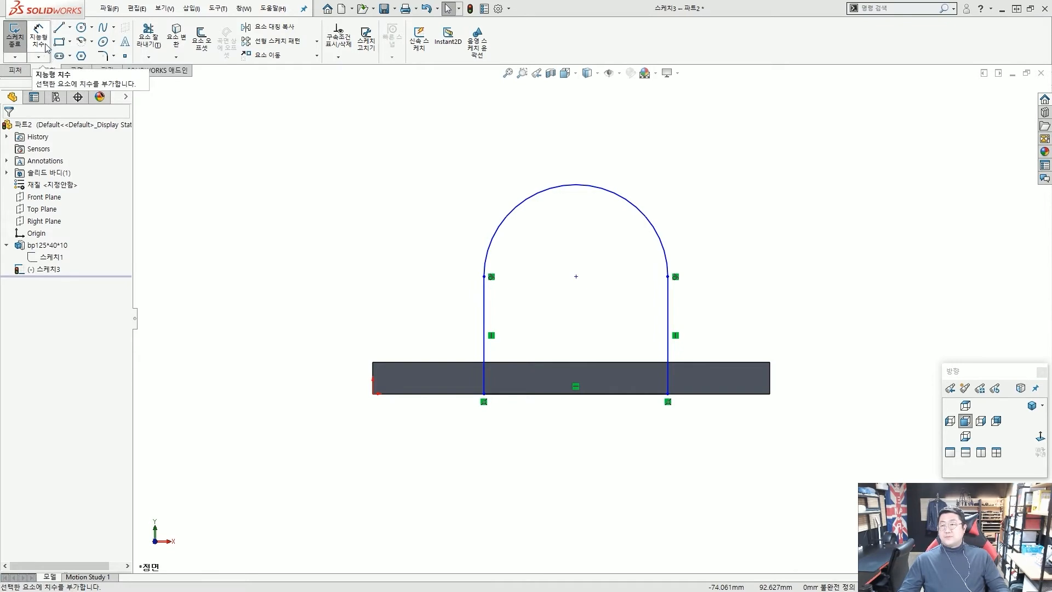
pyautogui.keyDown('ctrl'); pyautogui.moveTo(31, 22); pyautogui.dragTo(54, 63); pyautogui.keyUp('ctrl')
pyautogui.keyDown('ctrl'); pyautogui.keyDown('shift'); pyautogui.moveTo(45, 64); pyautogui.dragTo(128, 123); pyautogui.keyUp('shift'); pyautogui.keyUp('ctrl')
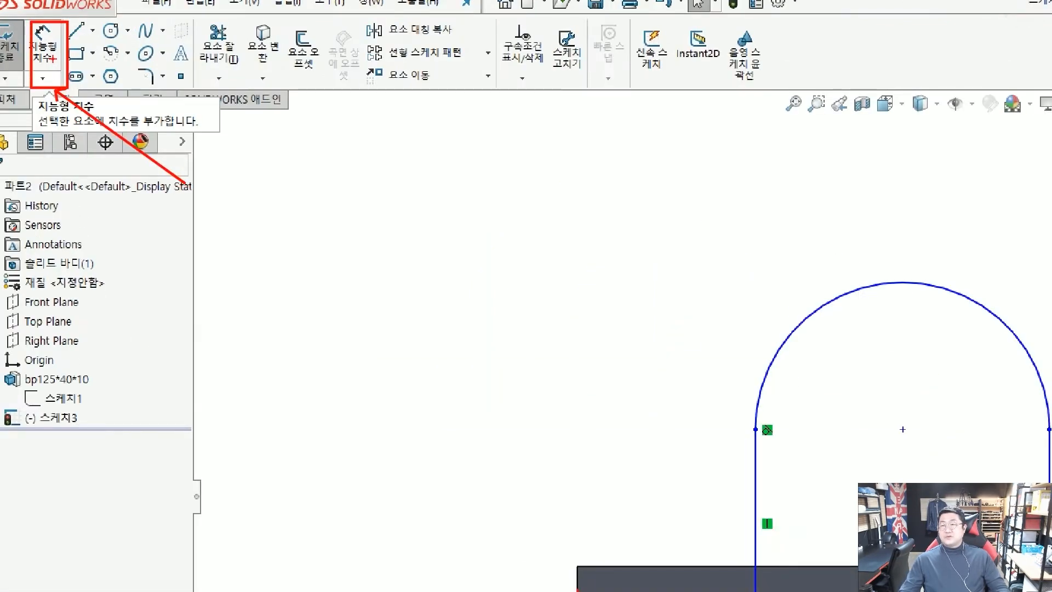
# Dimension the height from the plate's lower edge to the arc's centre with Smart Dimension and set it to 35 mm.
pyautogui.click(46, 47)
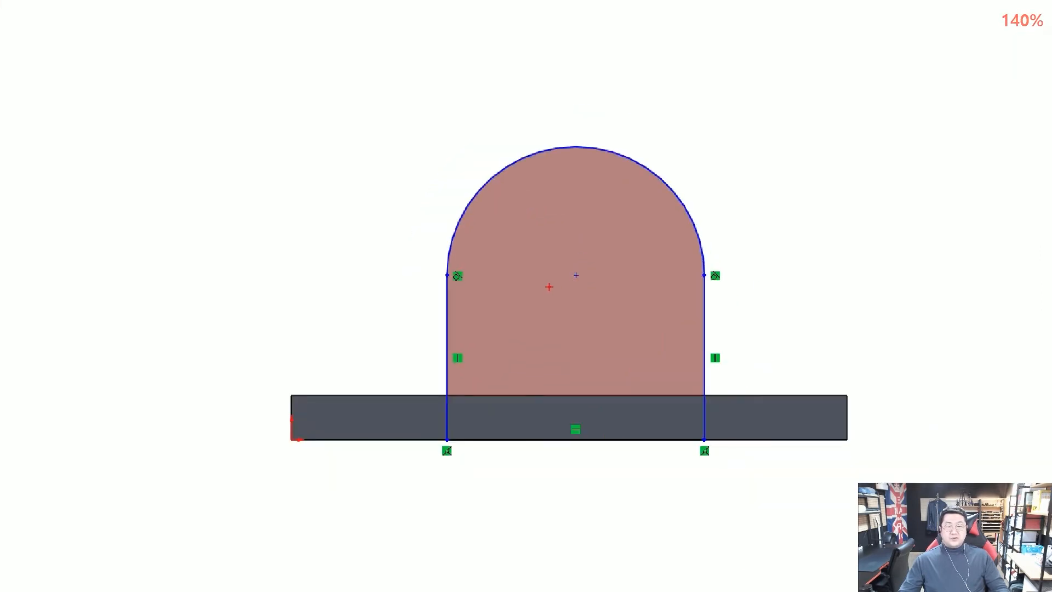
pyautogui.moveTo(584, 280)
pyautogui.mouseDown()
pyautogui.moveTo(564, 266)
pyautogui.moveTo(206, 274)
pyautogui.mouseUp()
pyautogui.moveTo(190, 435); pyautogui.dragTo(396, 449)
pyautogui.moveTo(337, 278); pyautogui.dragTo(318, 413)
pyautogui.moveTo(326, 300); pyautogui.dragTo(340, 290)
pyautogui.moveTo(347, 285); pyautogui.dragTo(377, 317)
pyautogui.moveTo(251, 344)
pyautogui.mouseDown()
pyautogui.moveTo(211, 364)
pyautogui.moveTo(261, 372)
pyautogui.mouseUp()
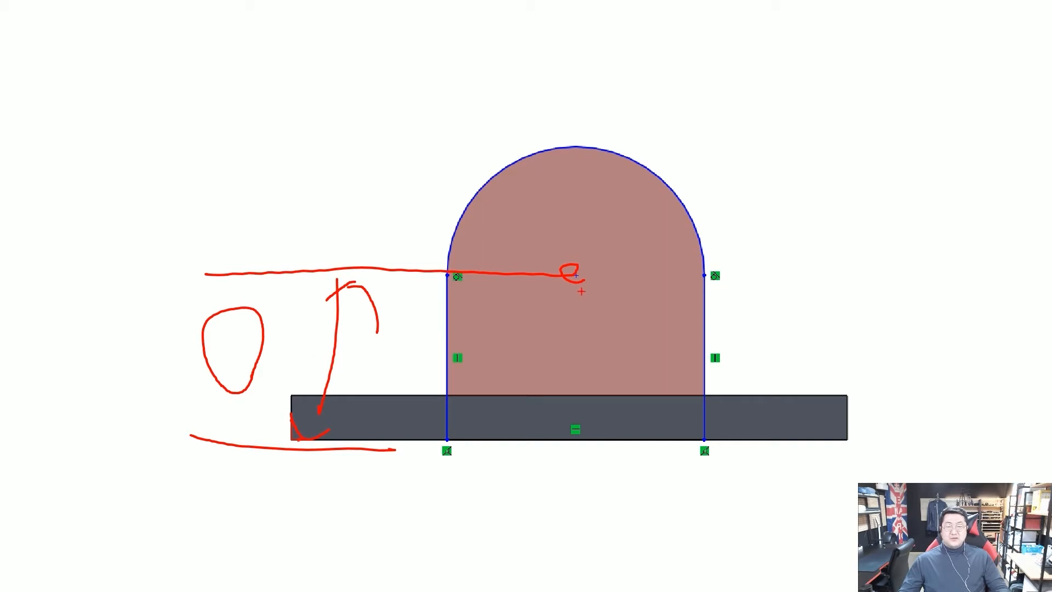
pyautogui.moveTo(576, 275); pyautogui.dragTo(577, 276)
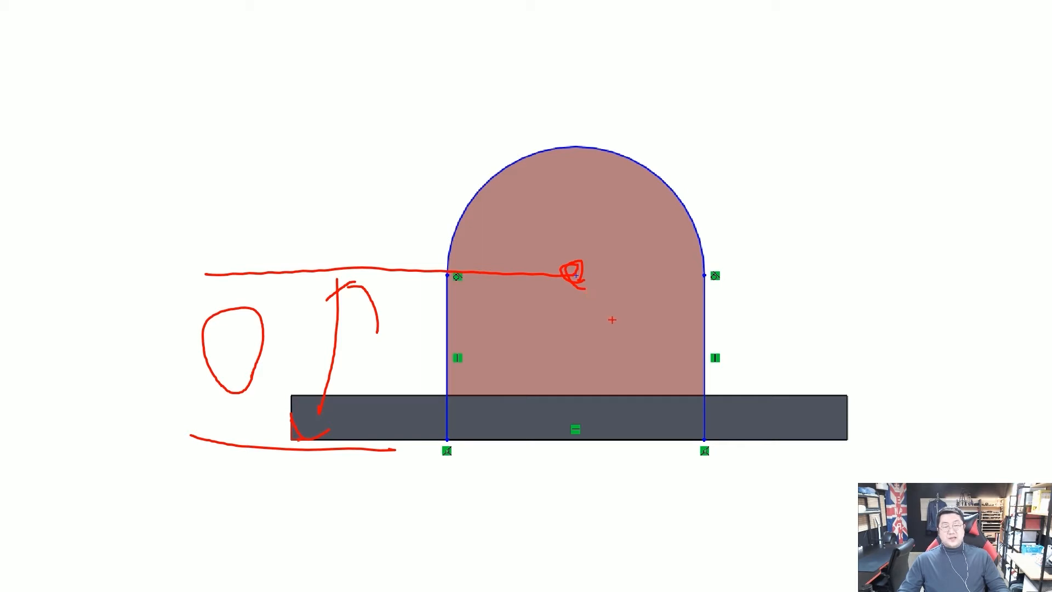
pyautogui.moveTo(721, 230)
pyautogui.mouseDown()
pyautogui.moveTo(816, 216)
pyautogui.moveTo(761, 241)
pyautogui.mouseUp()
pyautogui.moveTo(764, 216)
pyautogui.mouseDown()
pyautogui.moveTo(751, 229)
pyautogui.moveTo(775, 233)
pyautogui.mouseUp()
pyautogui.moveTo(819, 173)
pyautogui.mouseDown()
pyautogui.moveTo(805, 185)
pyautogui.moveTo(820, 193)
pyautogui.moveTo(826, 224)
pyautogui.mouseUp()
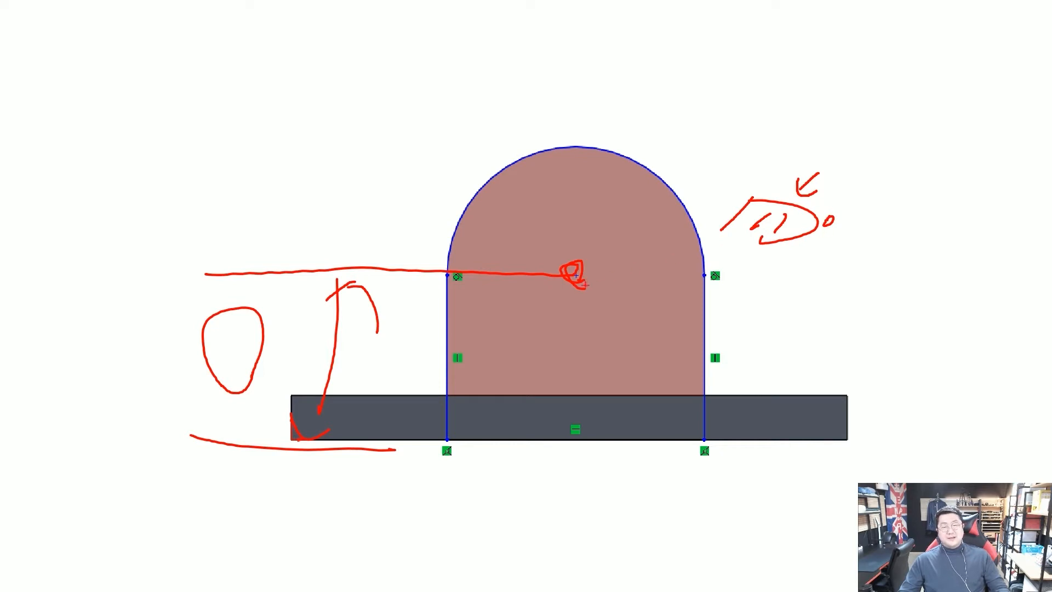
pyautogui.moveTo(574, 262); pyautogui.dragTo(587, 276)
pyautogui.moveTo(765, 198); pyautogui.dragTo(824, 207)
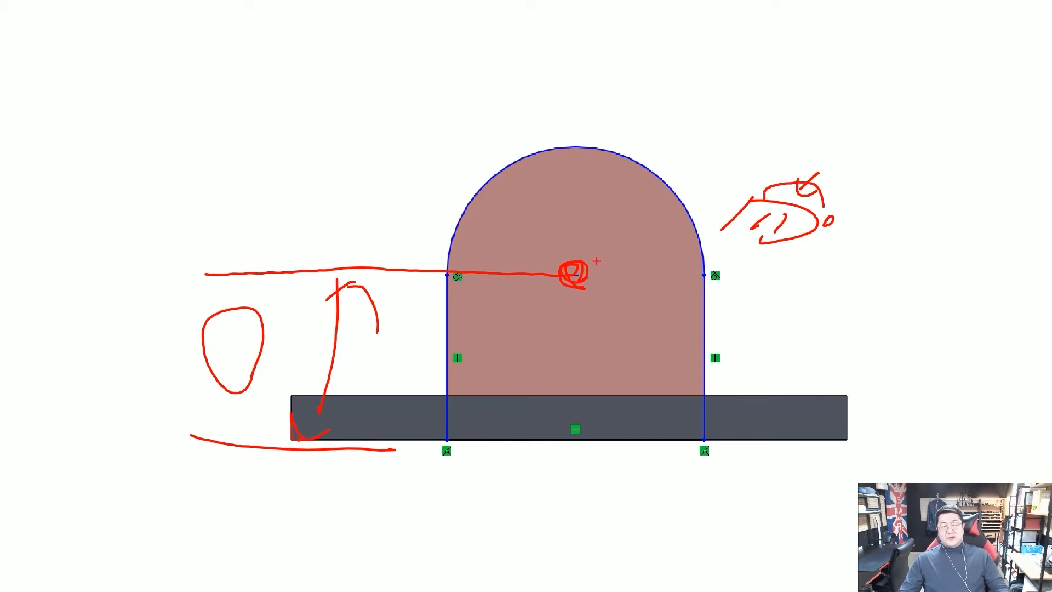
pyautogui.press('Escape')
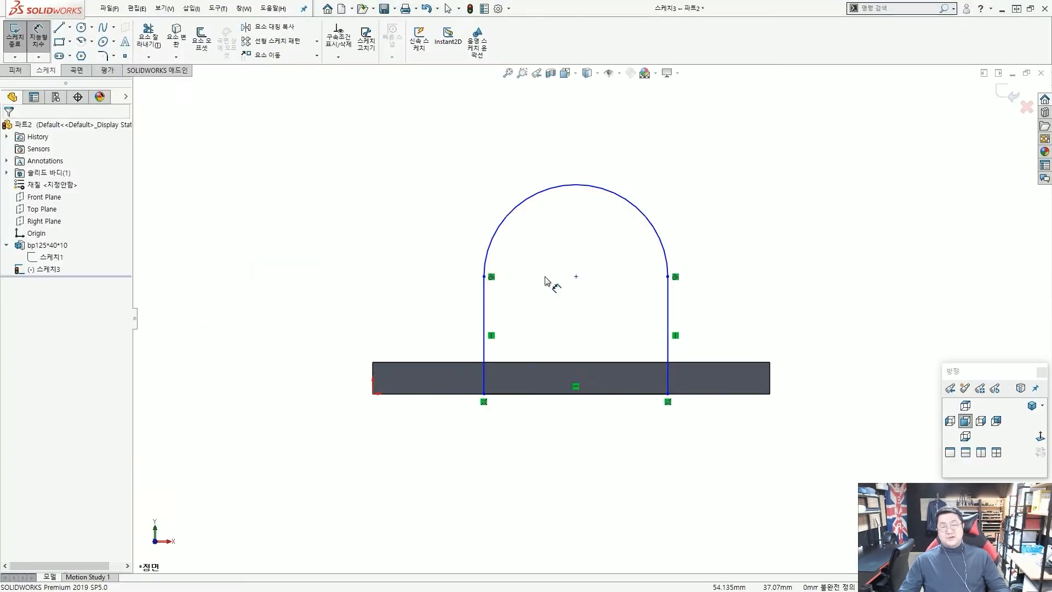
pyautogui.click(517, 203)
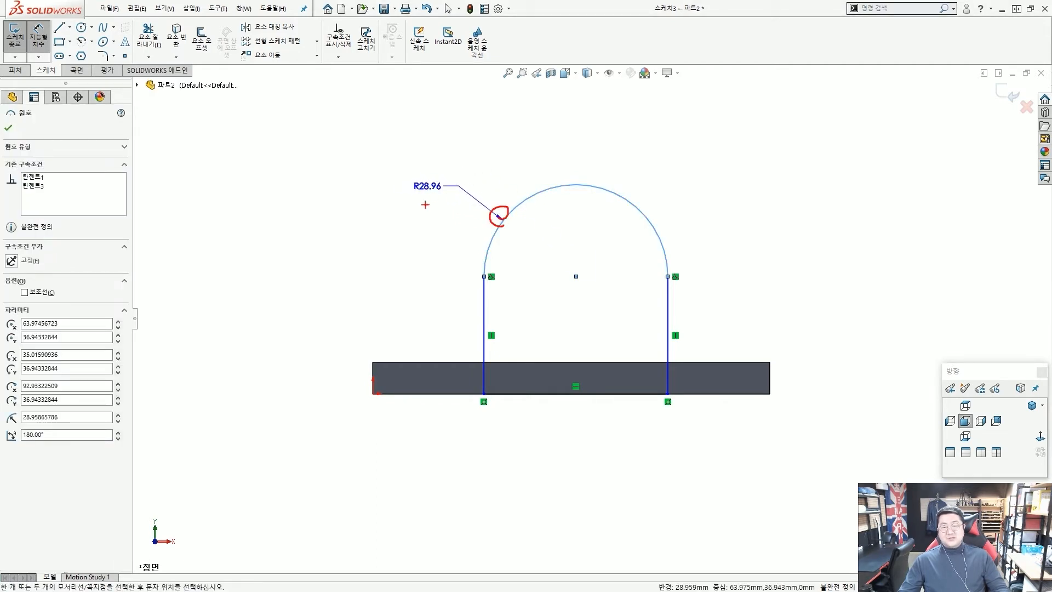
pyautogui.click(405, 393)
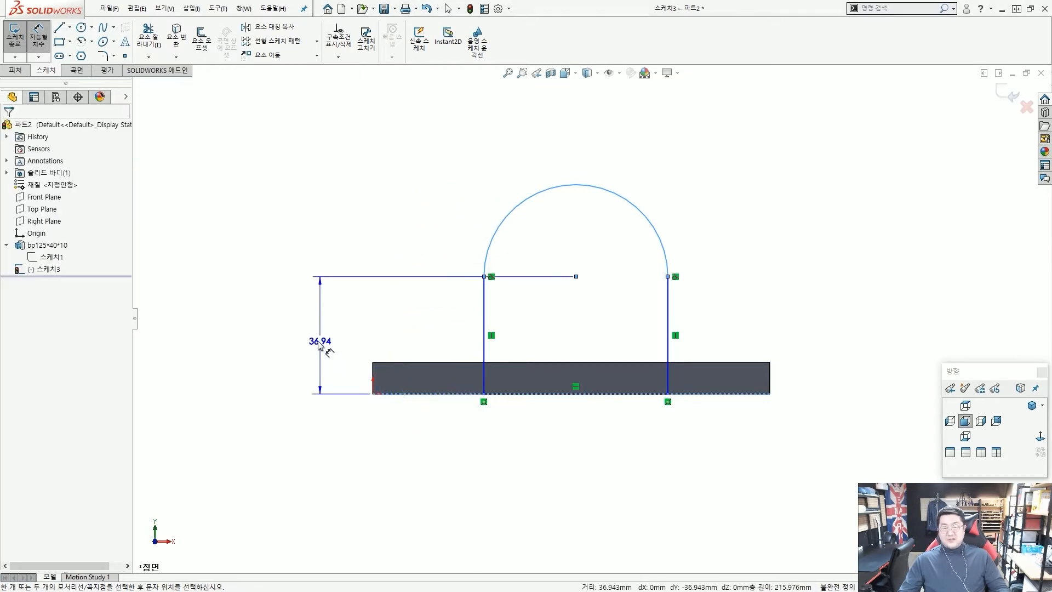
pyautogui.moveTo(446, 164); pyautogui.dragTo(560, 257)
pyautogui.moveTo(562, 249)
pyautogui.mouseDown()
pyautogui.moveTo(553, 260)
pyautogui.moveTo(585, 299)
pyautogui.mouseUp()
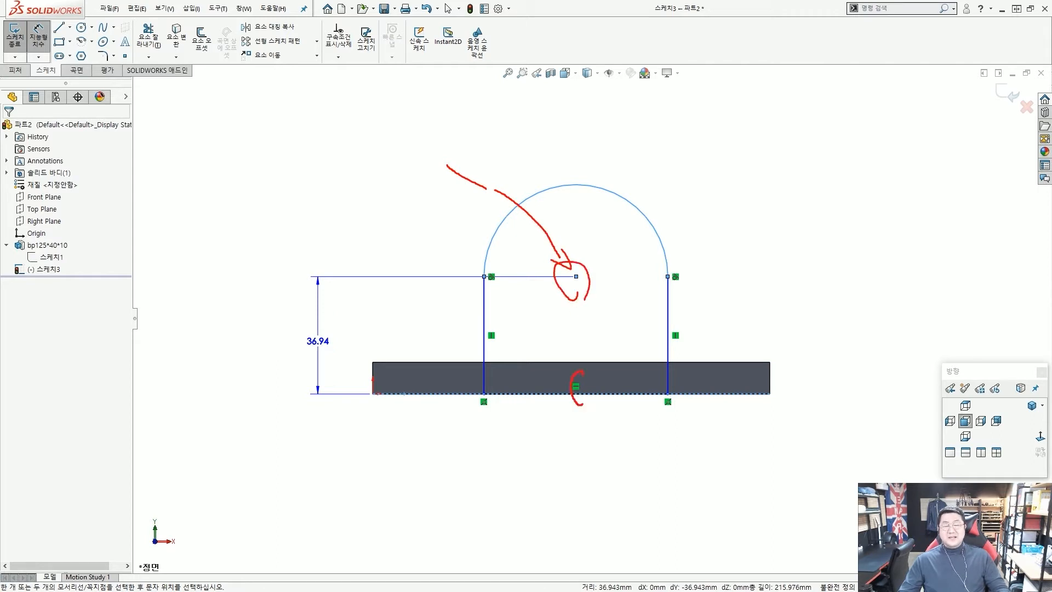
pyautogui.moveTo(435, 194); pyautogui.dragTo(493, 219)
pyautogui.moveTo(407, 450); pyautogui.dragTo(426, 393)
pyautogui.press('Escape')
pyautogui.moveTo(318, 341); pyautogui.dragTo(318, 335)
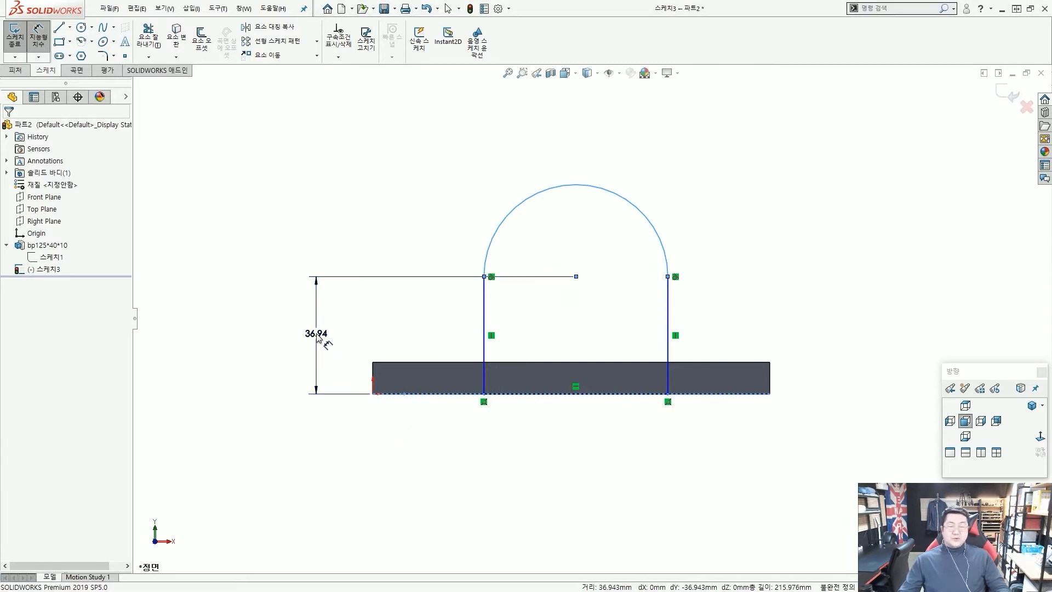
pyautogui.doubleClick(316, 335)
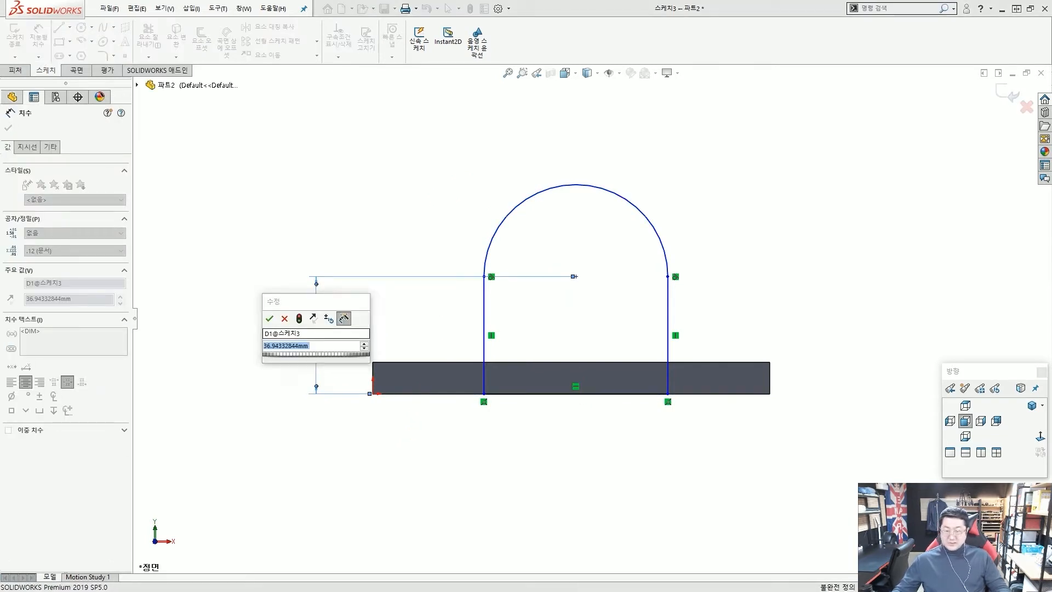
pyautogui.write('35')
pyautogui.press('Return')
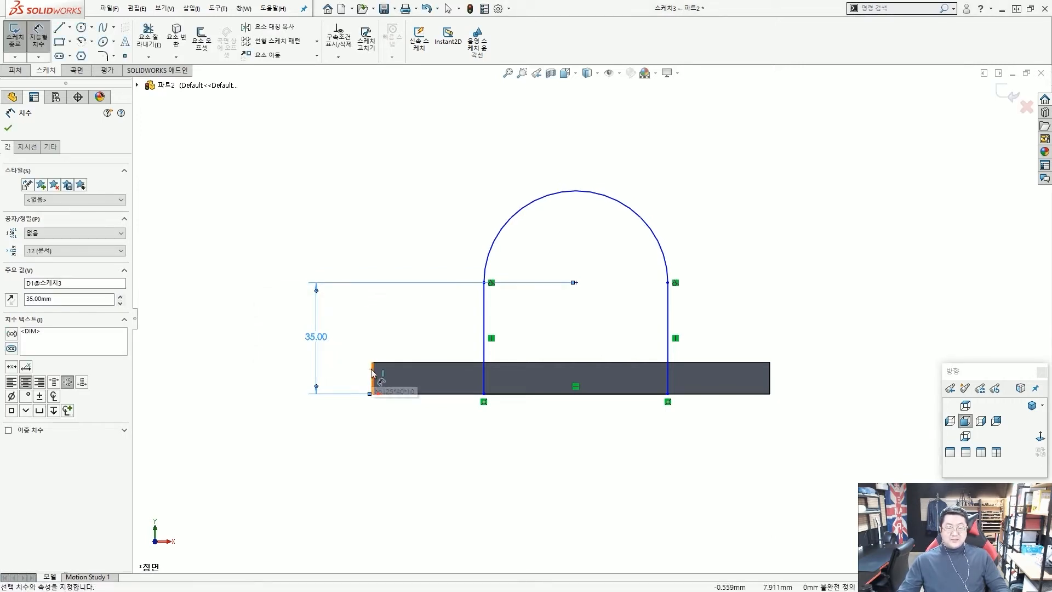
# Dimension the horizontal distance from the plate's left end edge to the arc's centre and set it to 50 mm.
pyautogui.hotkey('ctrl', '2')
pyautogui.moveTo(413, 419); pyautogui.dragTo(377, 375)
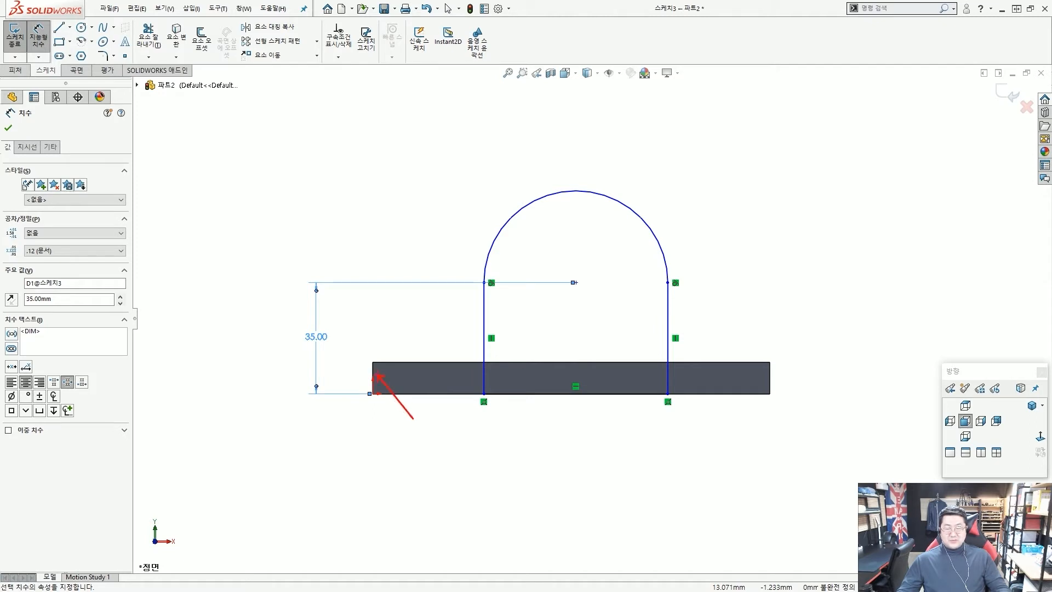
pyautogui.moveTo(515, 148); pyautogui.dragTo(540, 191)
pyautogui.press('Escape')
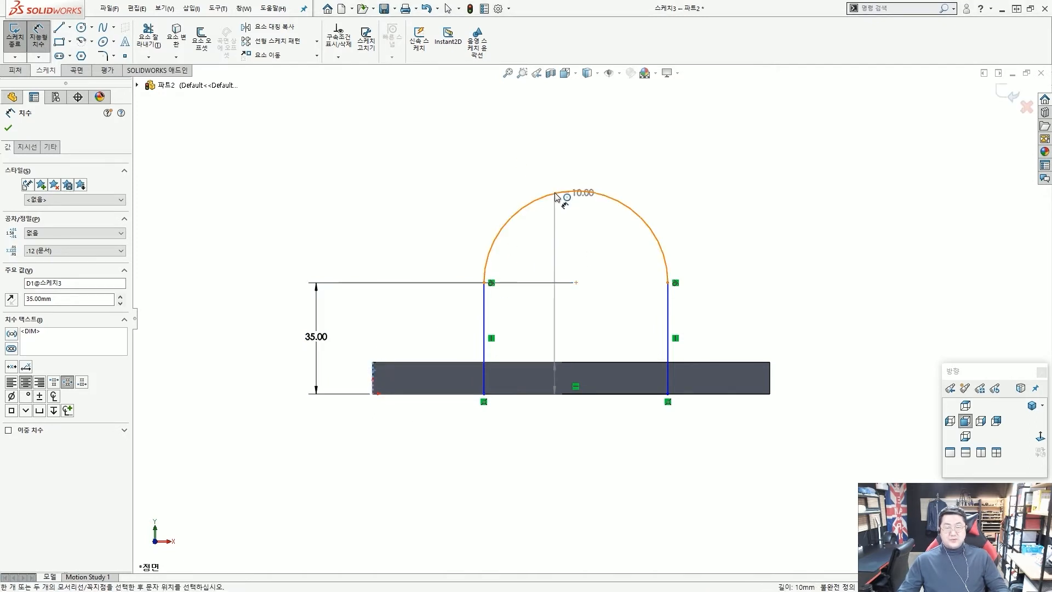
pyautogui.click(501, 206)
pyautogui.click(473, 155)
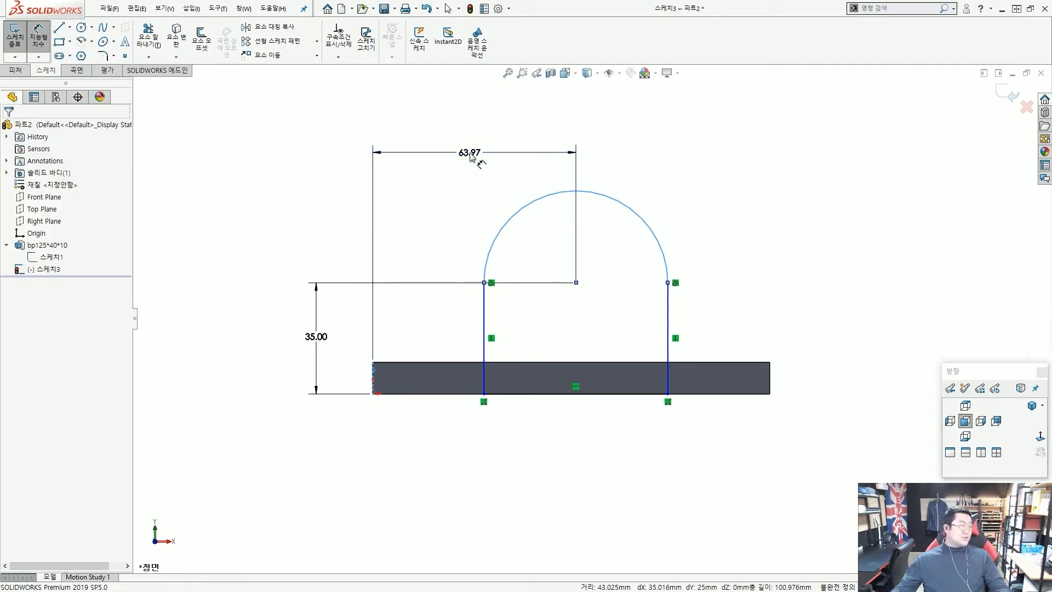
pyautogui.write('50')
pyautogui.press('Return')
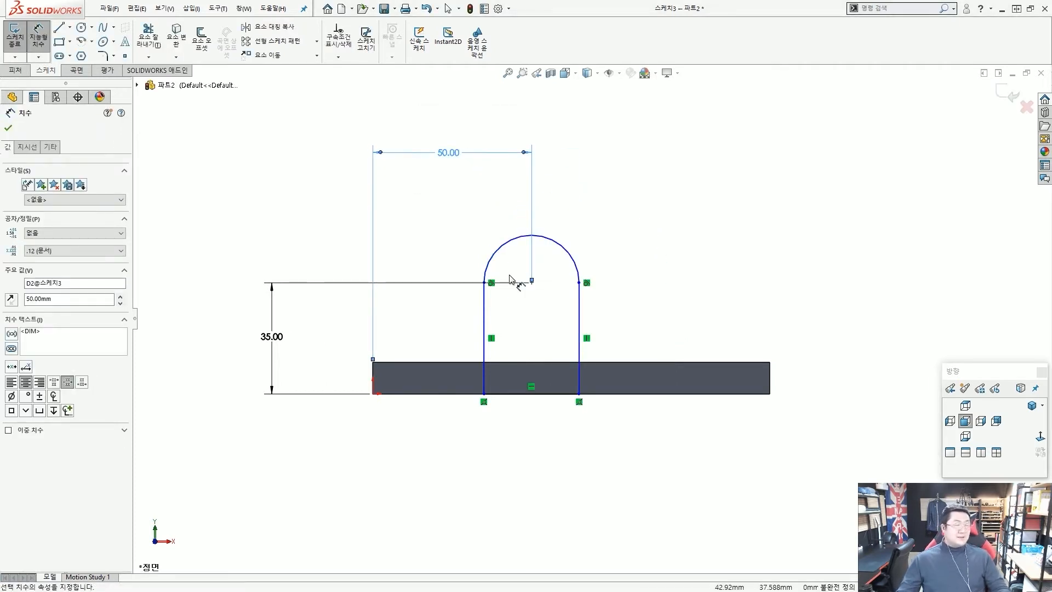
# Dimension the semicircular arc's radius with Smart Dimension and set it to 20 mm.
pyautogui.click(565, 249)
pyautogui.click(630, 214)
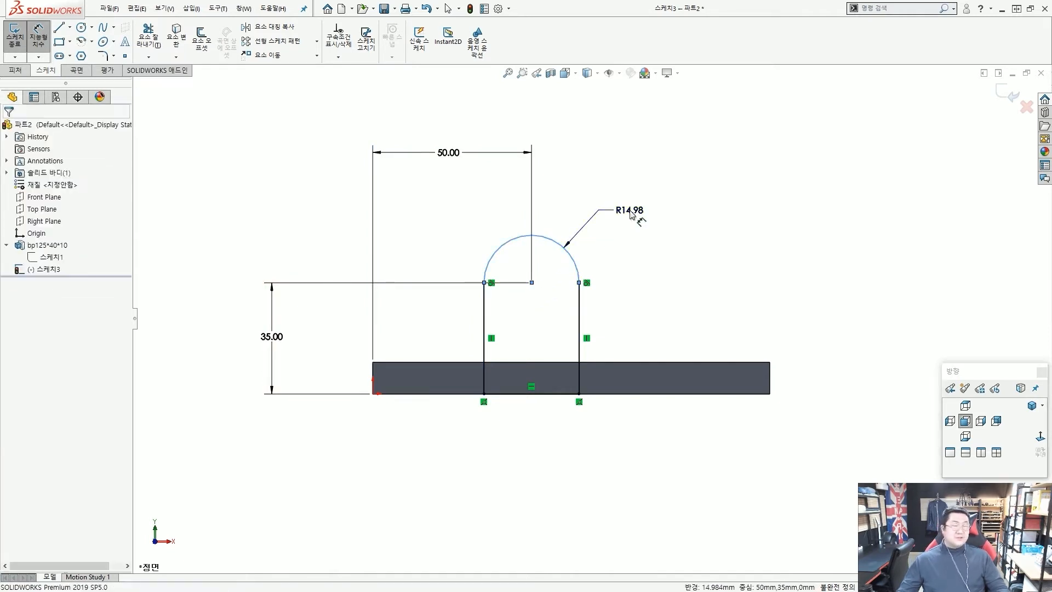
pyautogui.write('20')
pyautogui.press('Return')
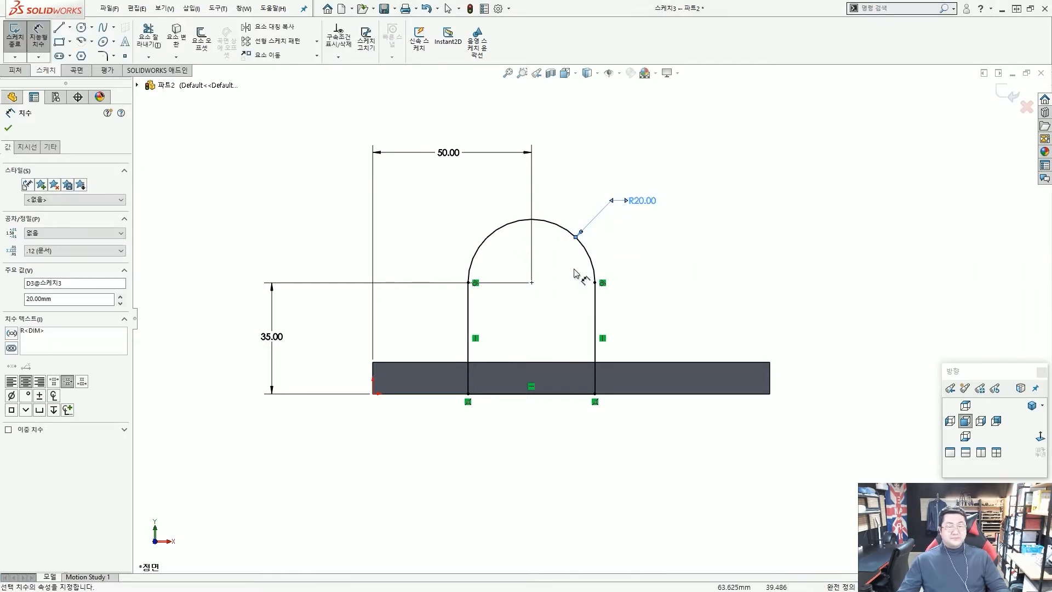
pyautogui.press('Escape')
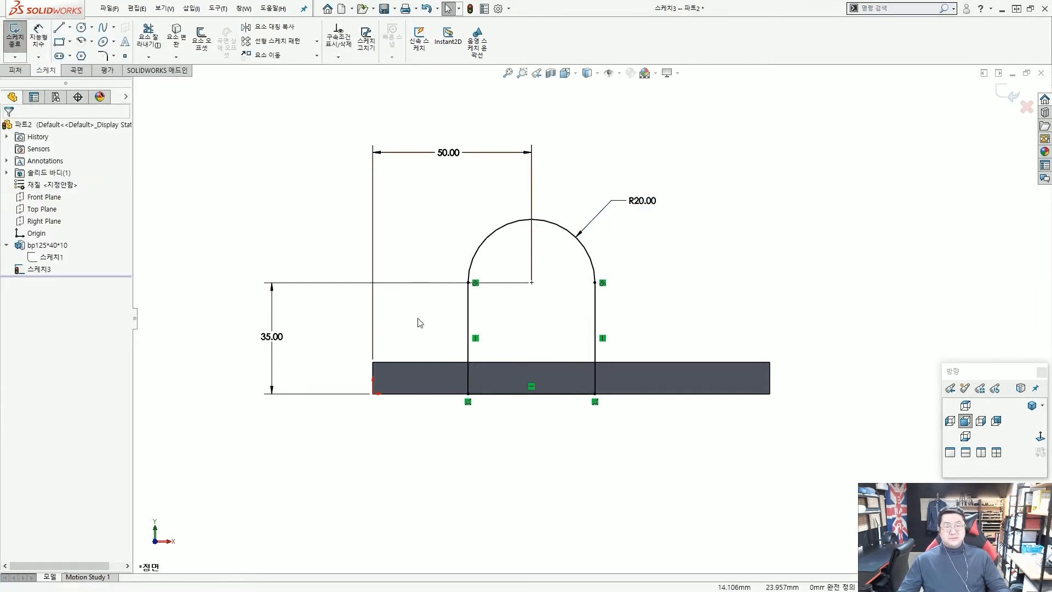
# Start a boss extrude of the round-topped profile and reverse its direction so it runs back over the base plate.
pyautogui.scroll(1, 411, 320)
pyautogui.scroll(-3, 422, 321)
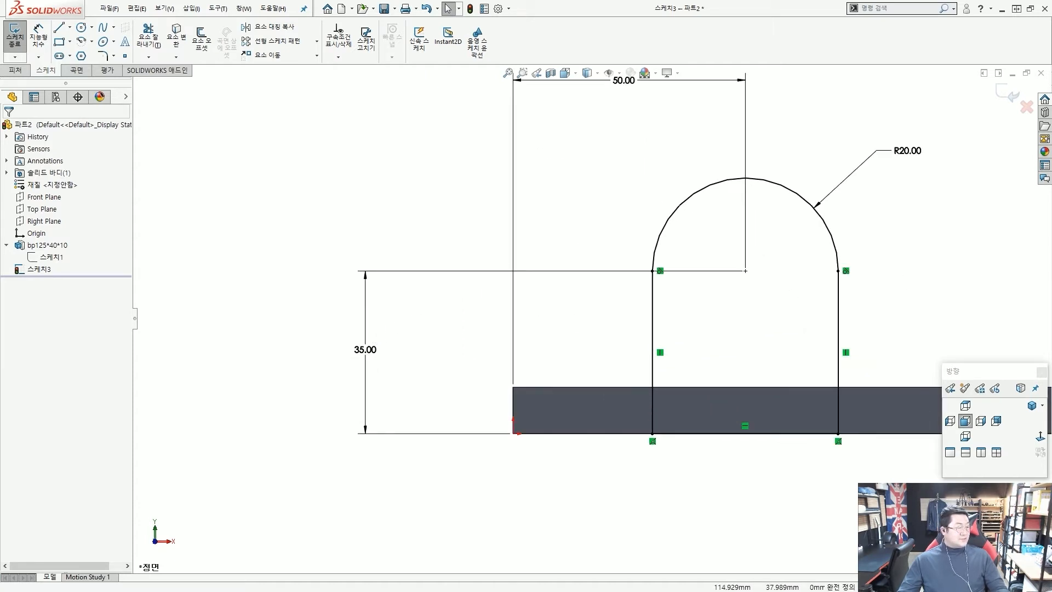
pyautogui.scroll(5, 488, 216)
pyautogui.scroll(-2, 605, 275)
pyautogui.scroll(-1, 606, 275)
pyautogui.click(15, 70)
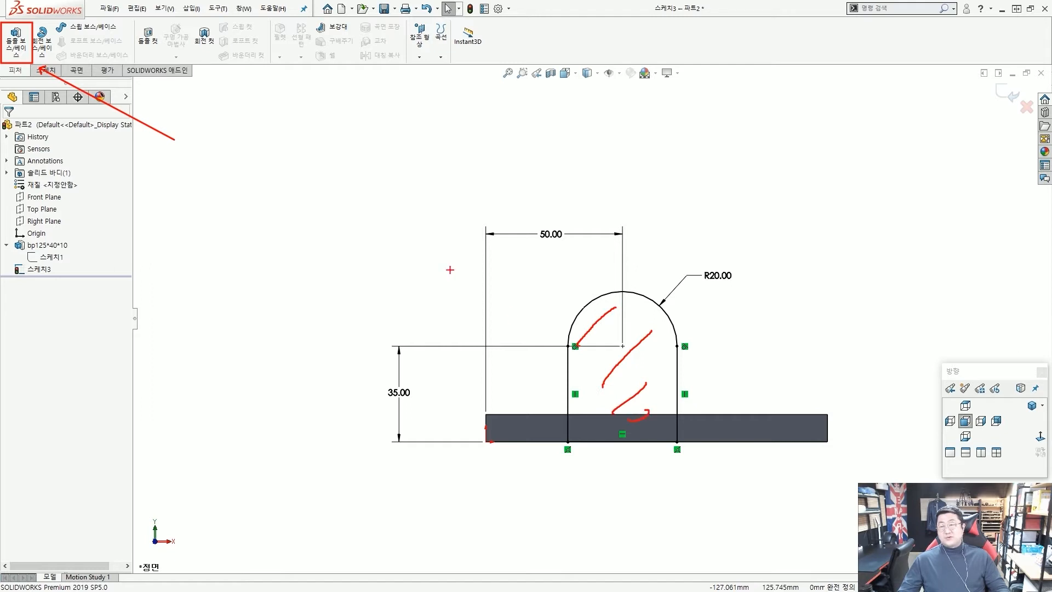
pyautogui.press('Escape')
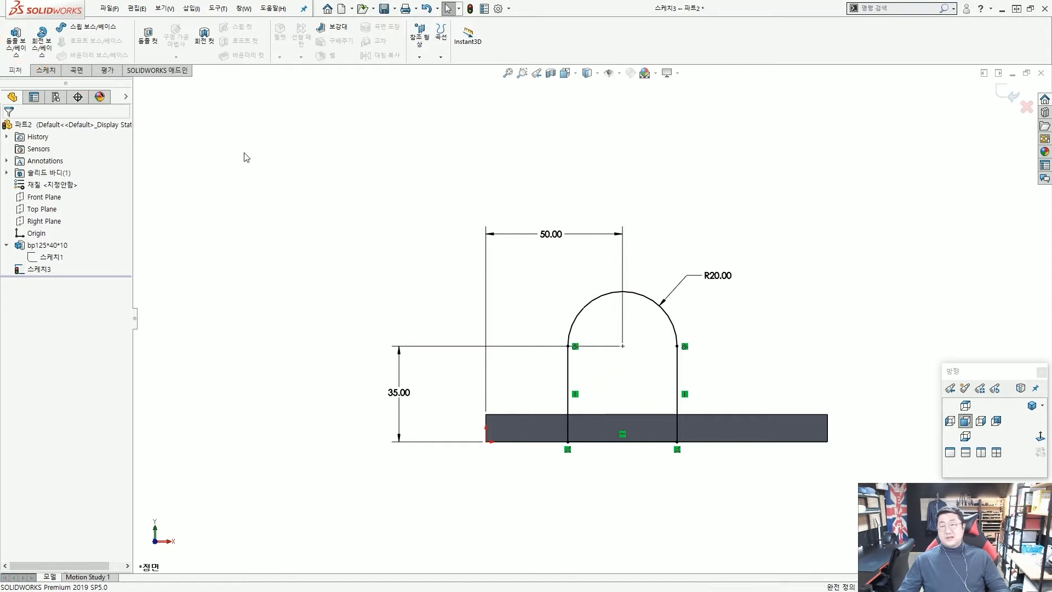
pyautogui.click(22, 52)
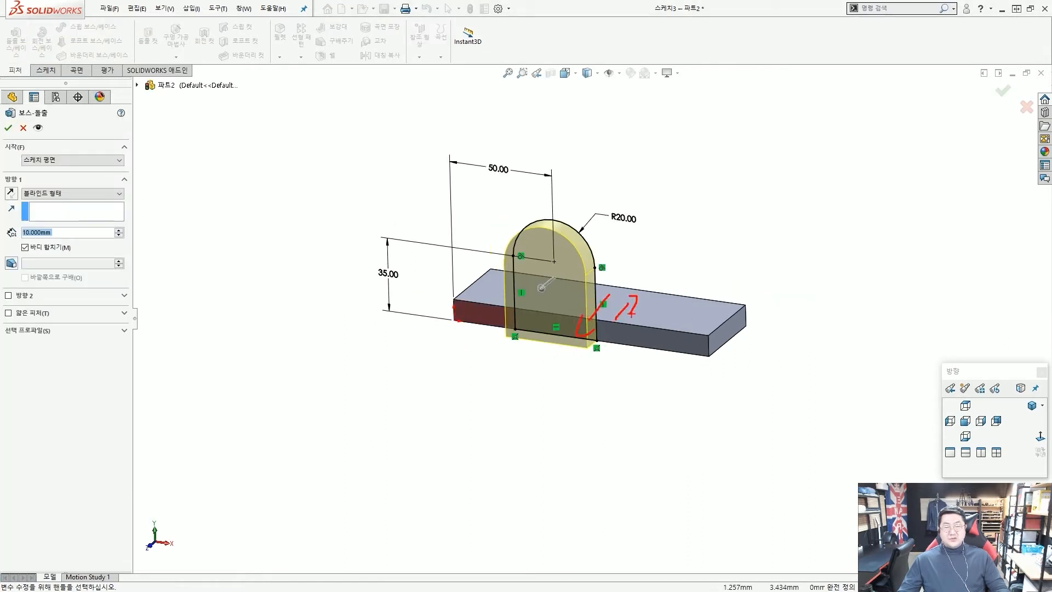
pyautogui.press('Escape')
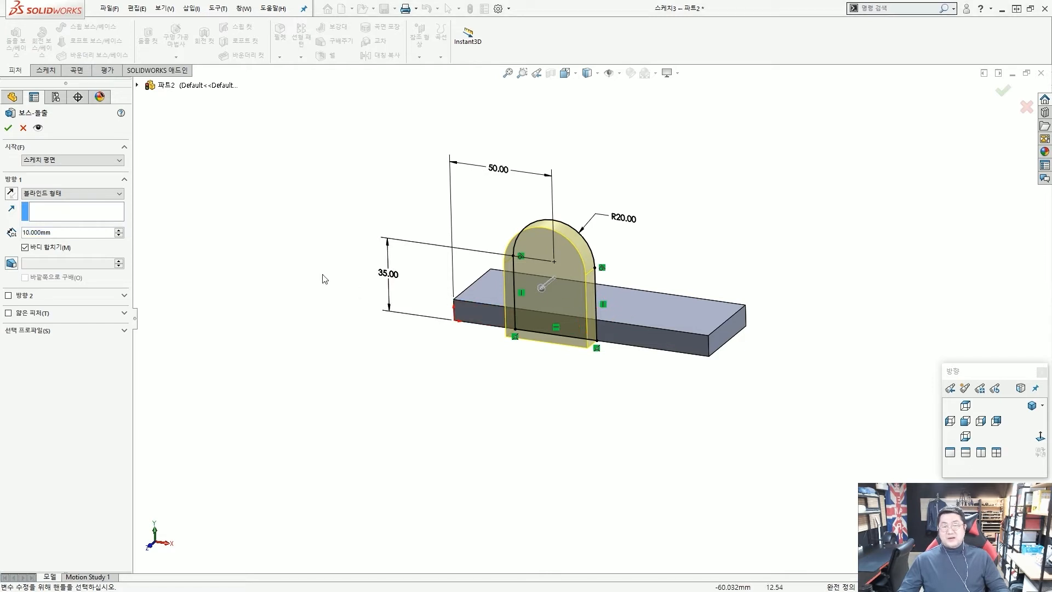
pyautogui.moveTo(535, 290)
pyautogui.mouseDown()
pyautogui.moveTo(521, 279)
pyautogui.moveTo(558, 274)
pyautogui.mouseUp()
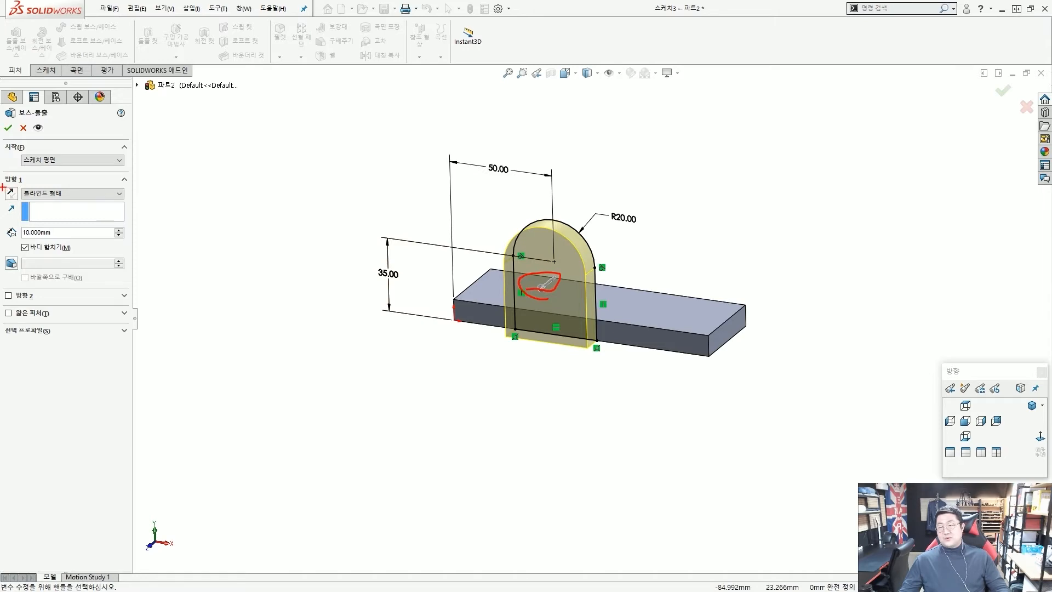
pyautogui.moveTo(3, 184); pyautogui.dragTo(48, 219)
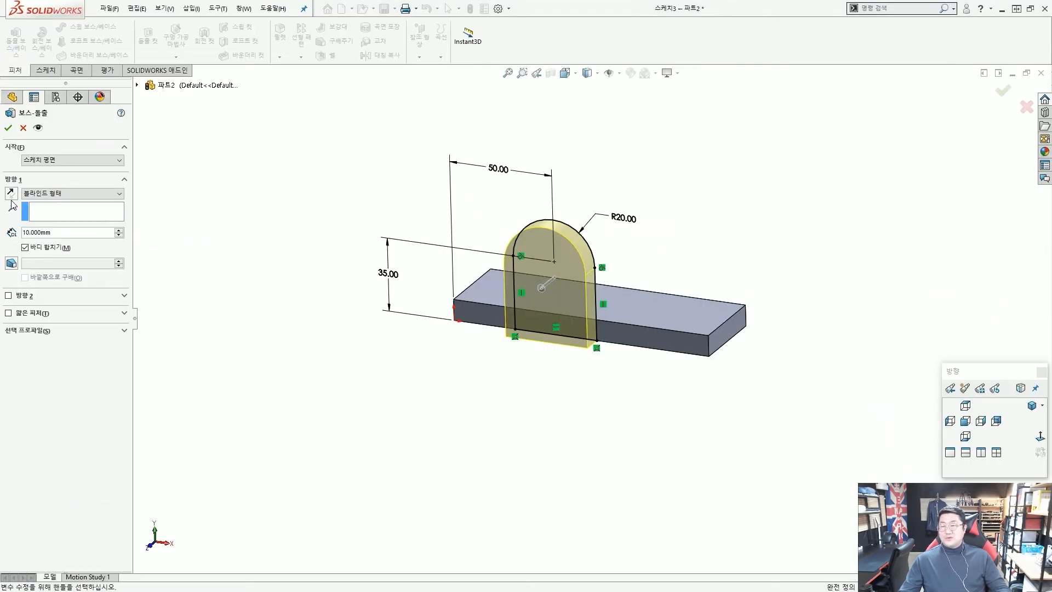
pyautogui.click(24, 203)
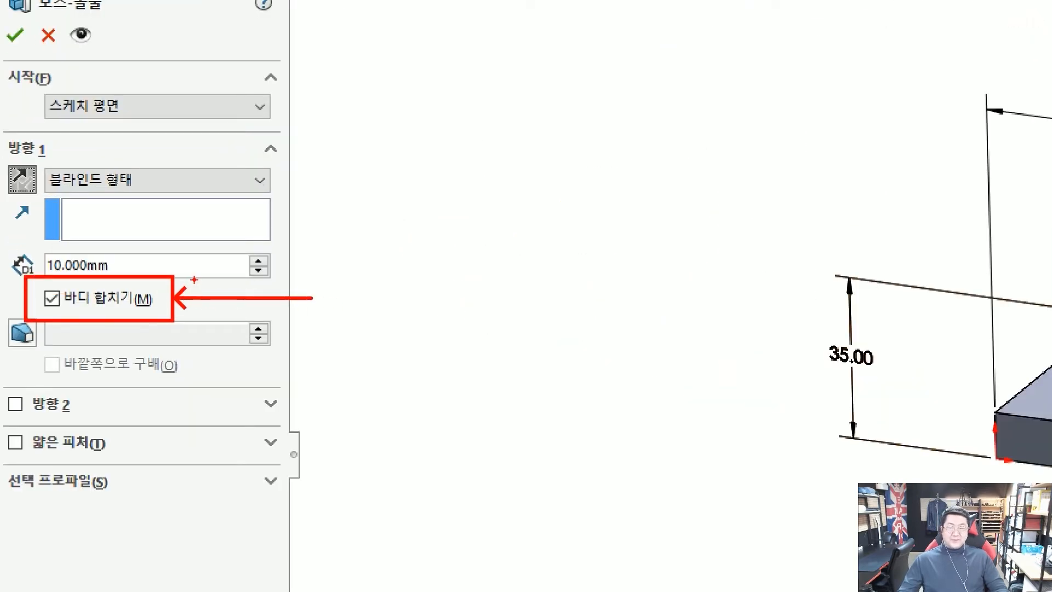
pyautogui.click(51, 298)
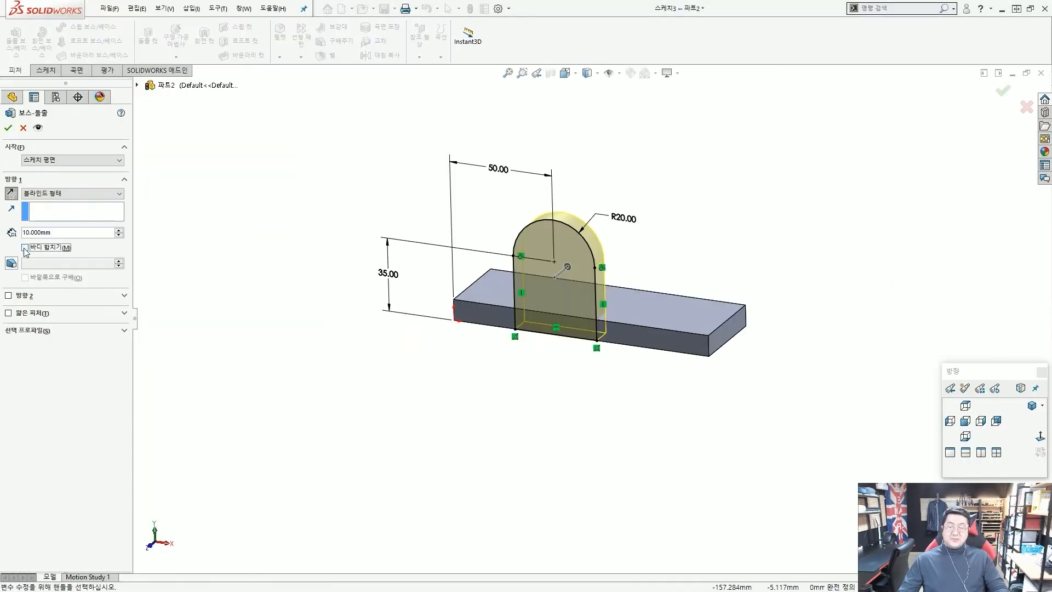
pyautogui.click(25, 248)
pyautogui.scroll(5, 481, 307)
pyautogui.moveTo(491, 316)
pyautogui.mouseDown()
pyautogui.moveTo(479, 295)
pyautogui.moveTo(489, 311)
pyautogui.mouseUp()
pyautogui.moveTo(593, 275); pyautogui.dragTo(578, 260)
pyautogui.moveTo(705, 241); pyautogui.dragTo(703, 237)
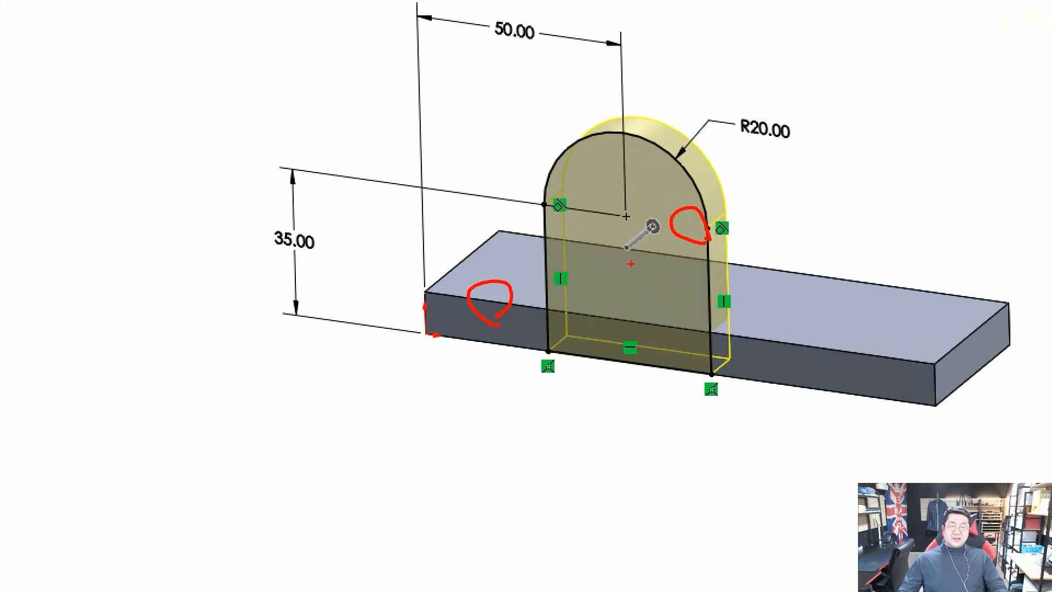
pyautogui.press('Escape')
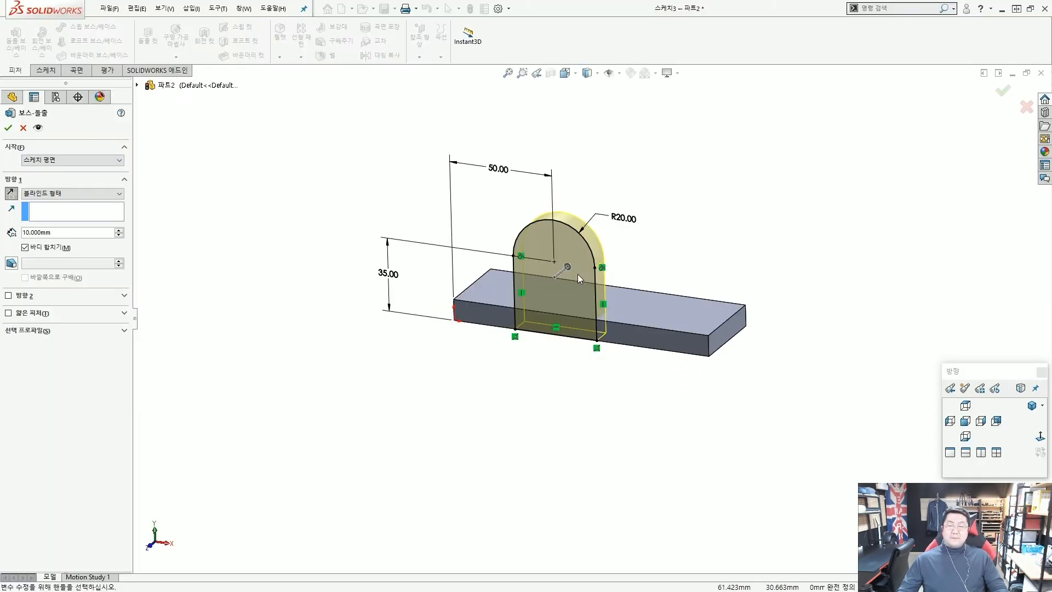
pyautogui.moveTo(544, 340); pyautogui.dragTo(484, 322, button='middle')
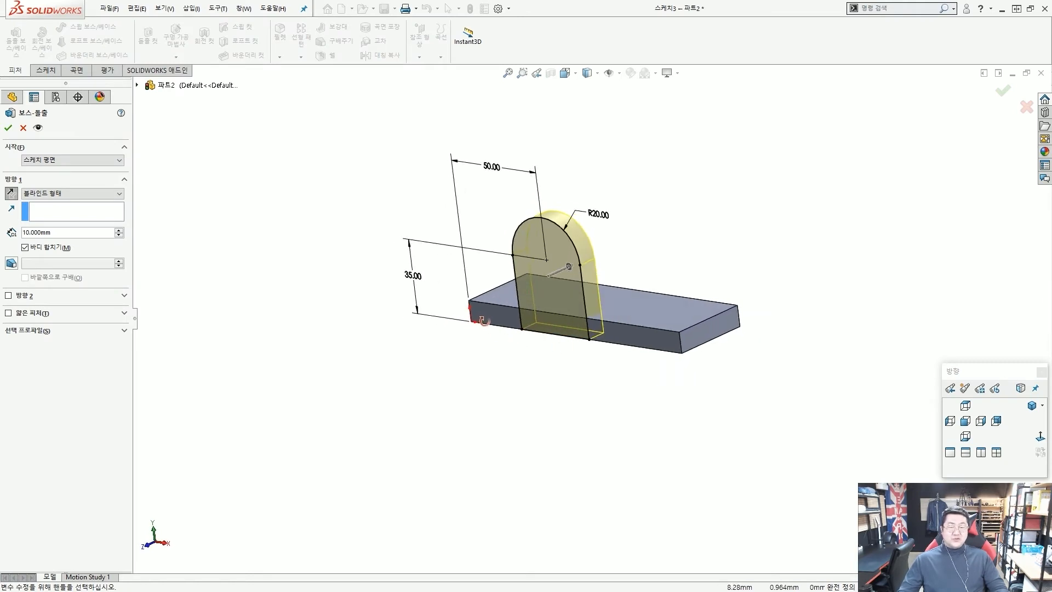
pyautogui.click(557, 289)
pyautogui.hotkey('ctrl', '1')
pyautogui.scroll(1, 558, 293)
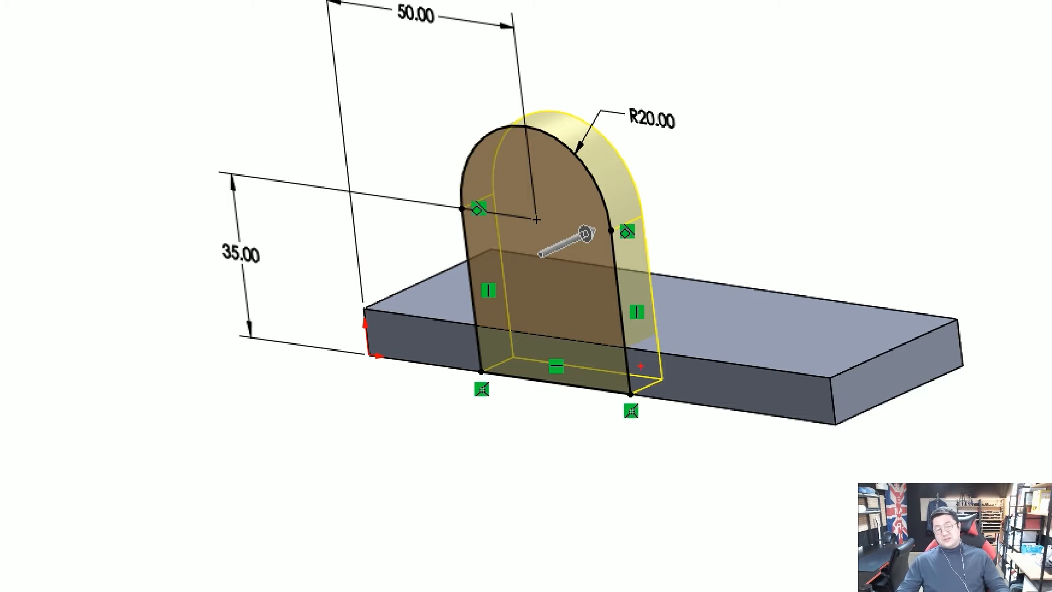
pyautogui.moveTo(548, 365); pyautogui.dragTo(581, 344)
pyautogui.moveTo(572, 367)
pyautogui.mouseDown()
pyautogui.moveTo(595, 352)
pyautogui.moveTo(637, 350)
pyautogui.mouseUp()
pyautogui.moveTo(619, 375); pyautogui.dragTo(641, 357)
pyautogui.moveTo(641, 369); pyautogui.dragTo(649, 363)
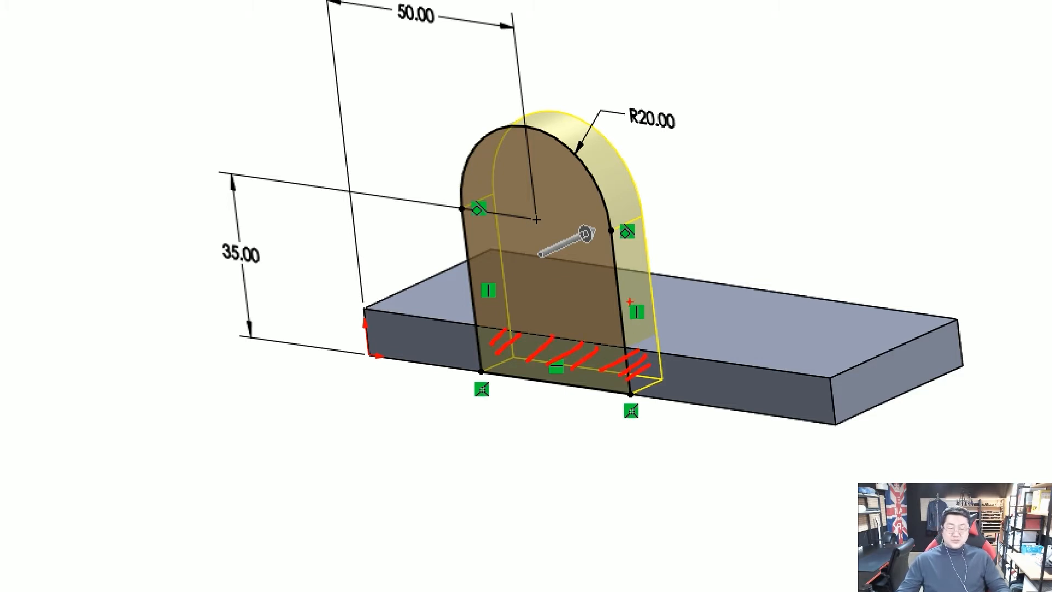
pyautogui.press('Escape')
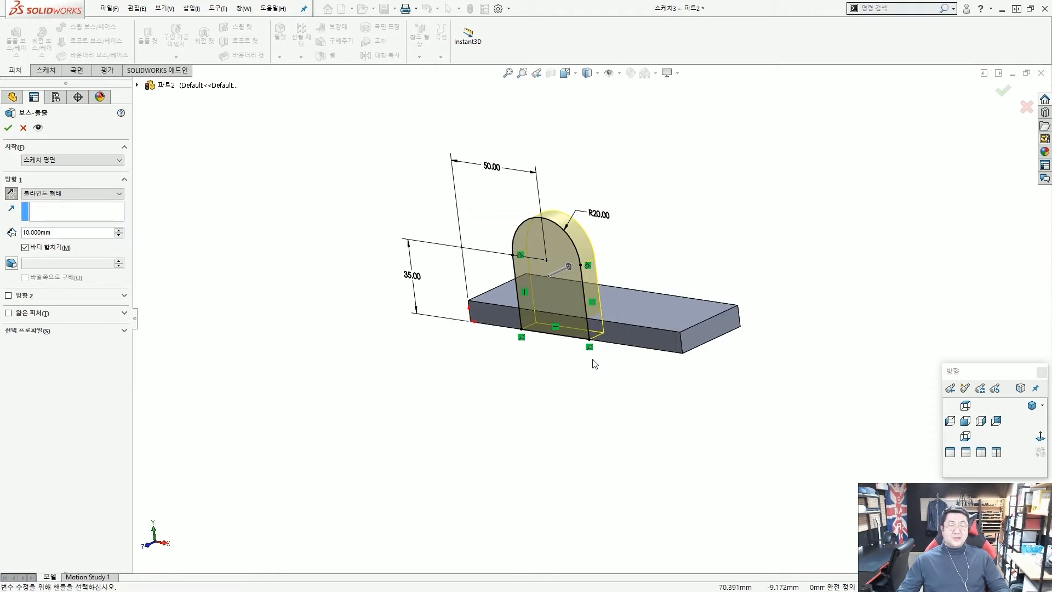
pyautogui.hotkey('ctrl', '2')
pyautogui.moveTo(781, 268)
pyautogui.mouseDown()
pyautogui.moveTo(741, 298)
pyautogui.moveTo(772, 356)
pyautogui.moveTo(799, 337)
pyautogui.moveTo(815, 301)
pyautogui.moveTo(783, 262)
pyautogui.moveTo(744, 289)
pyautogui.mouseUp()
pyautogui.moveTo(778, 236); pyautogui.dragTo(784, 267)
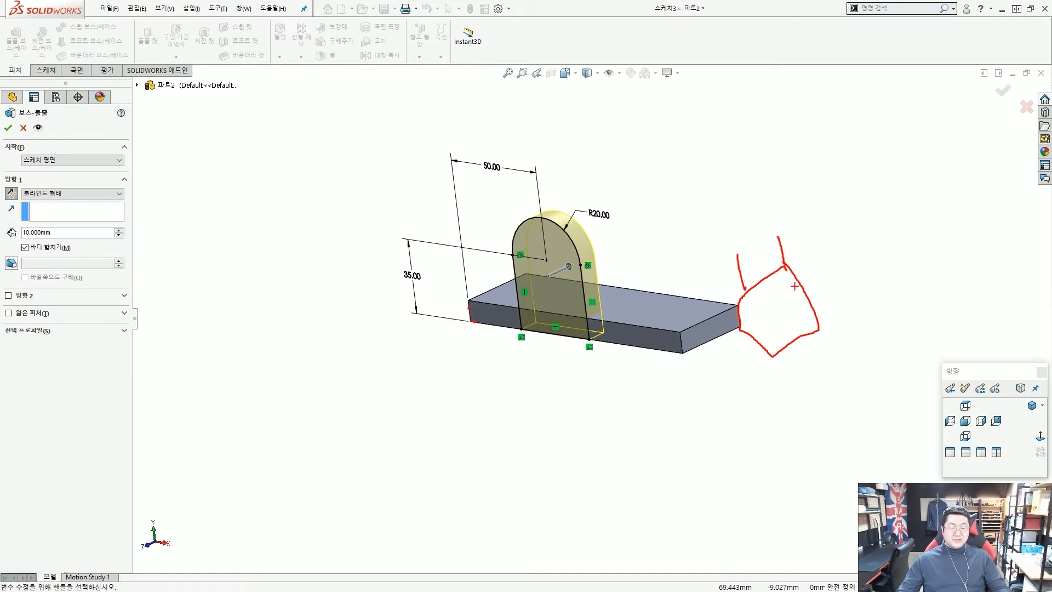
pyautogui.press('Escape')
# Finish the upright's blind extrusion at a depth of 10 mm, merged with the base plate.
pyautogui.scroll(-2, 616, 266)
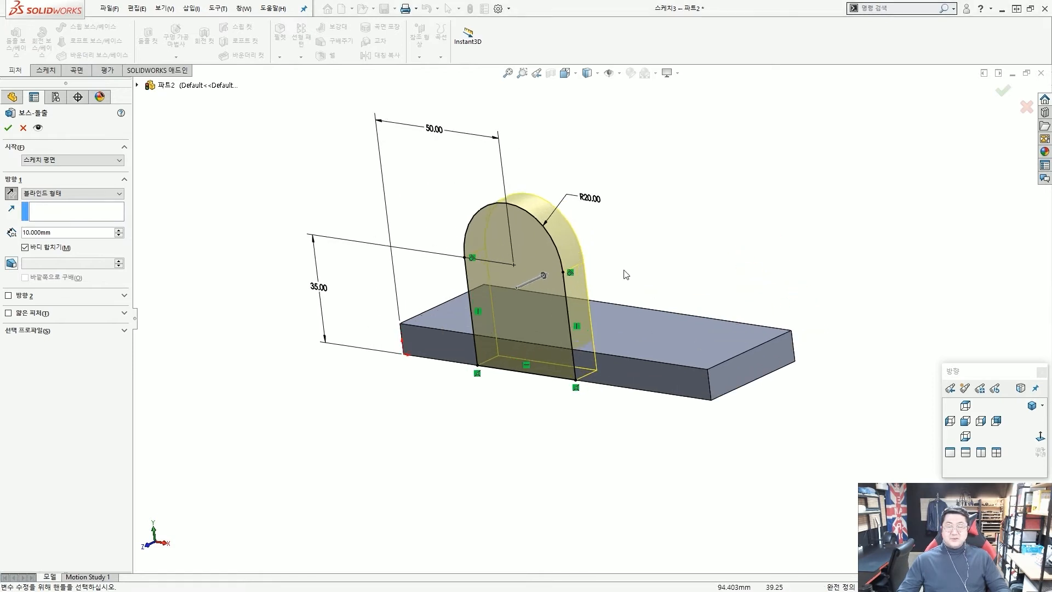
pyautogui.scroll(1, 603, 324)
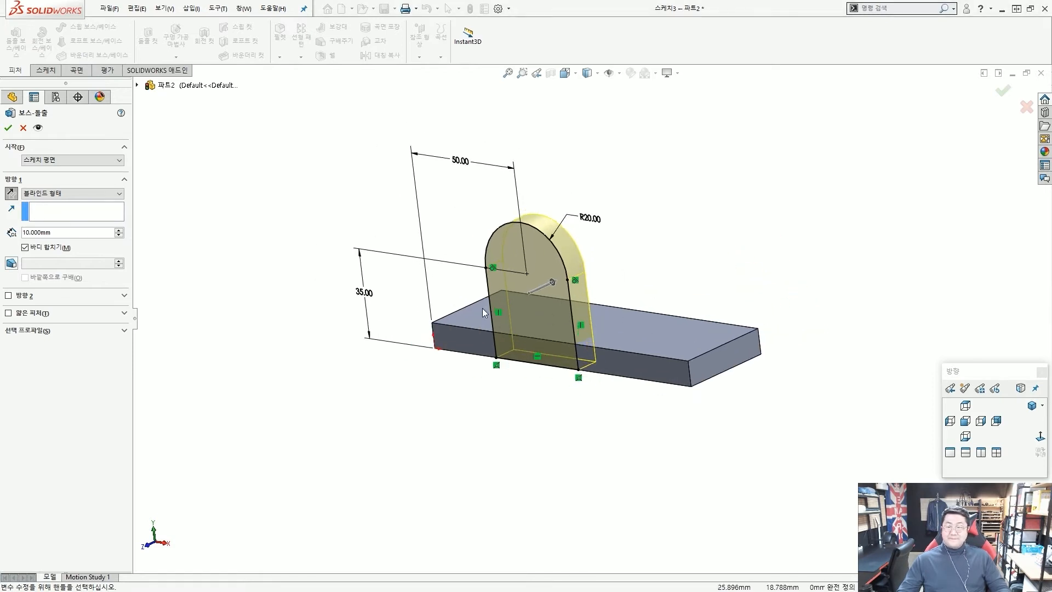
pyautogui.click(8, 127)
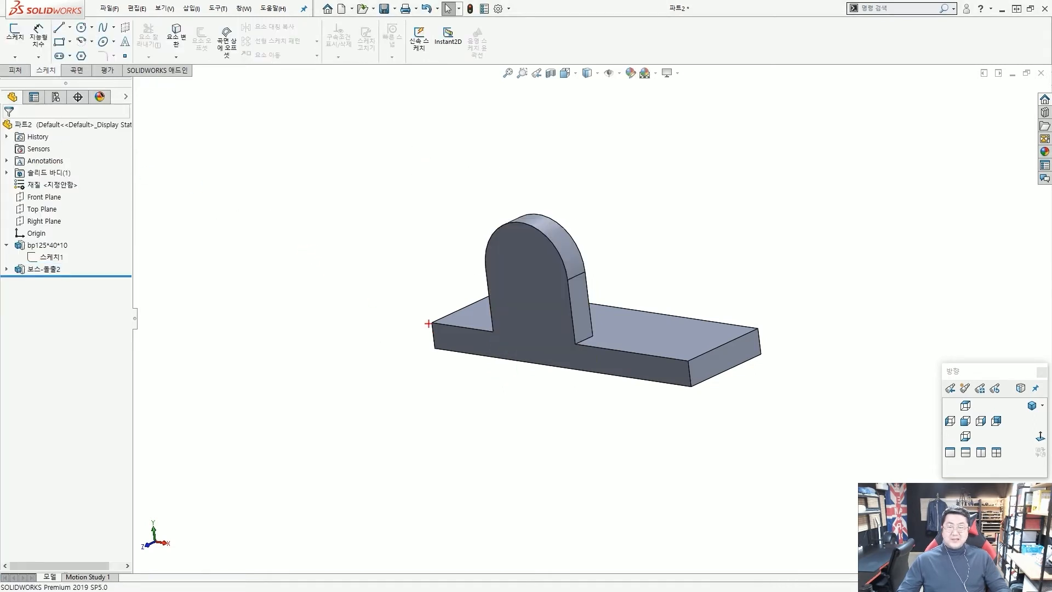
# Expand the solid bodies folder in the feature tree to check which bodies the part contains.
pyautogui.moveTo(619, 356)
pyautogui.mouseDown()
pyautogui.moveTo(610, 364)
pyautogui.moveTo(624, 370)
pyautogui.mouseUp()
pyautogui.moveTo(545, 308); pyautogui.dragTo(544, 305)
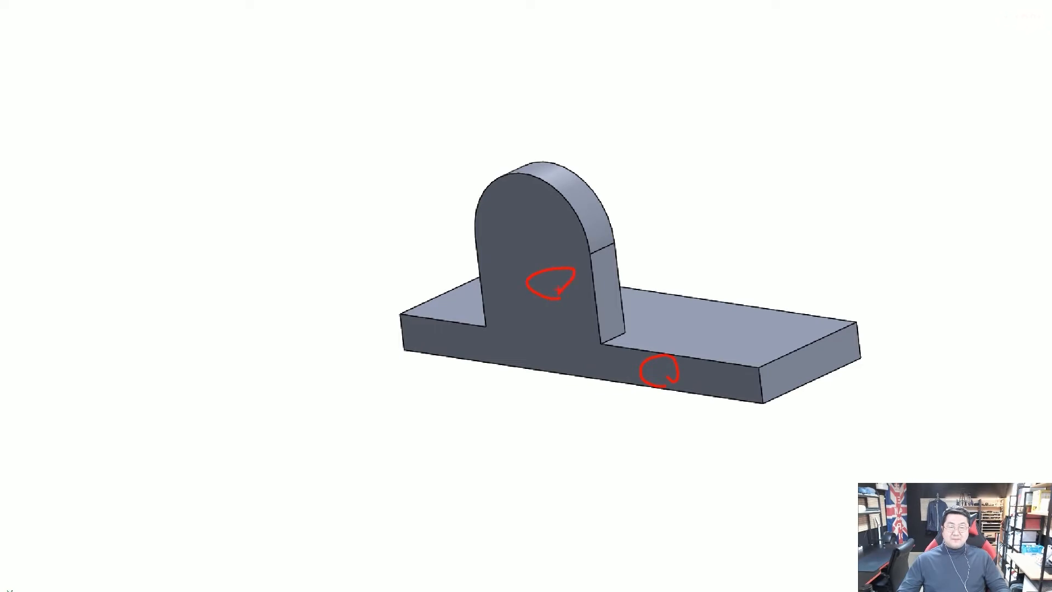
pyautogui.press('Escape')
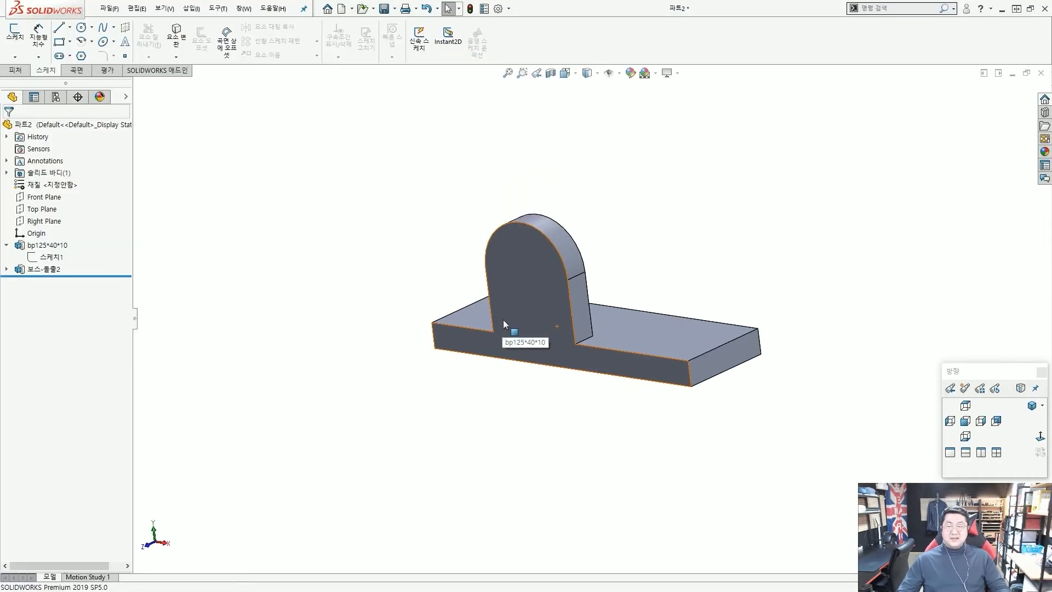
pyautogui.hotkey('ctrl', '2')
pyautogui.keyDown('ctrl'); pyautogui.moveTo(3, 164); pyautogui.dragTo(76, 180); pyautogui.keyUp('ctrl')
pyautogui.keyDown('ctrl'); pyautogui.keyDown('shift'); pyautogui.moveTo(215, 214); pyautogui.dragTo(80, 171); pyautogui.keyUp('shift'); pyautogui.keyUp('ctrl')
pyautogui.press('Escape')
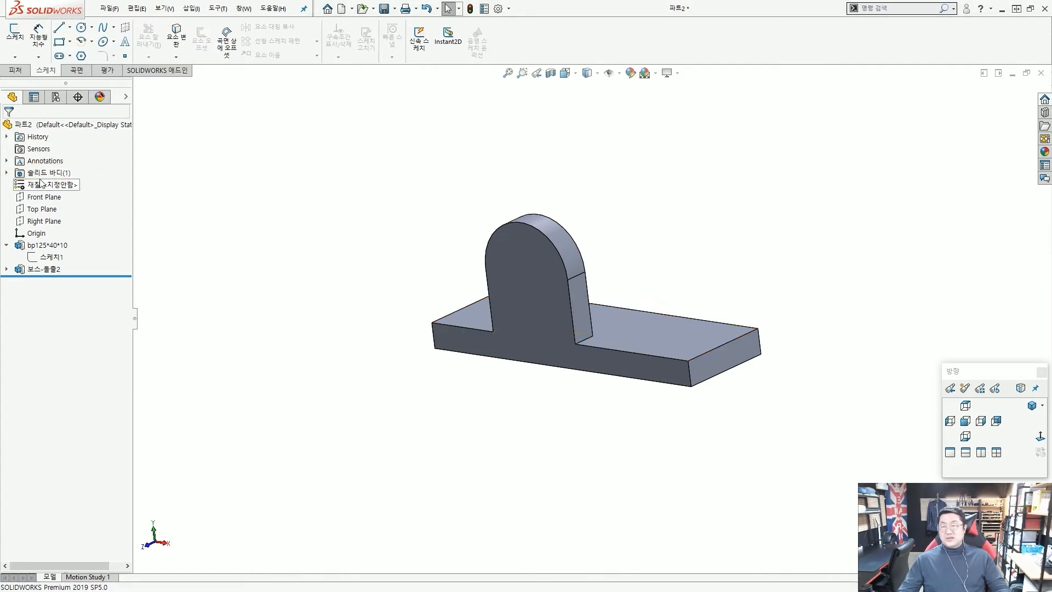
pyautogui.click(6, 173)
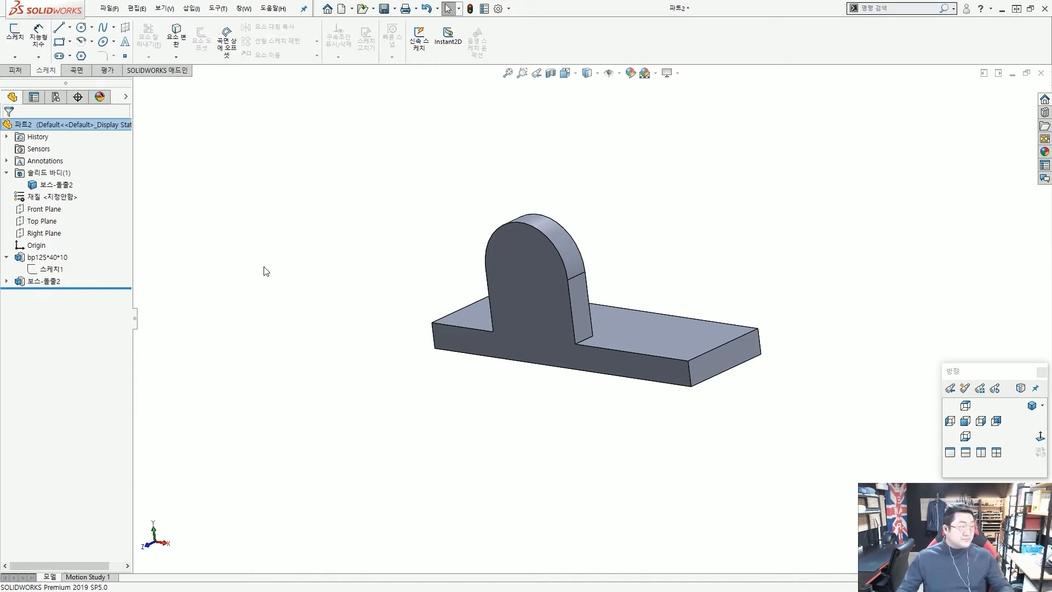
# Start a new sketch on the front face of the upright.
pyautogui.moveTo(383, 241); pyautogui.dragTo(425, 274, button='middle')
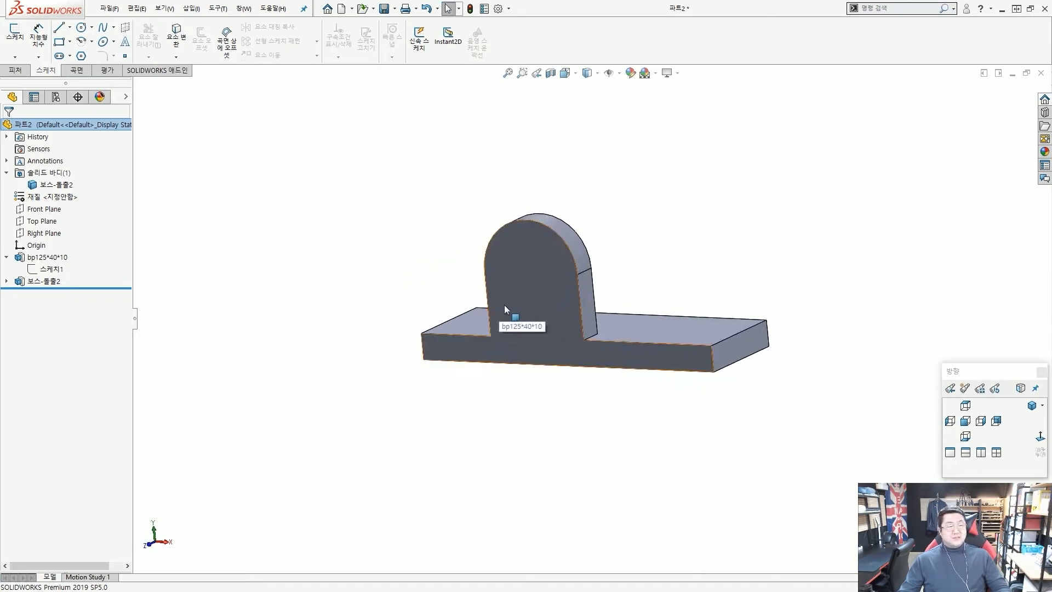
pyautogui.moveTo(504, 304); pyautogui.dragTo(510, 301, button='middle')
pyautogui.click(535, 286)
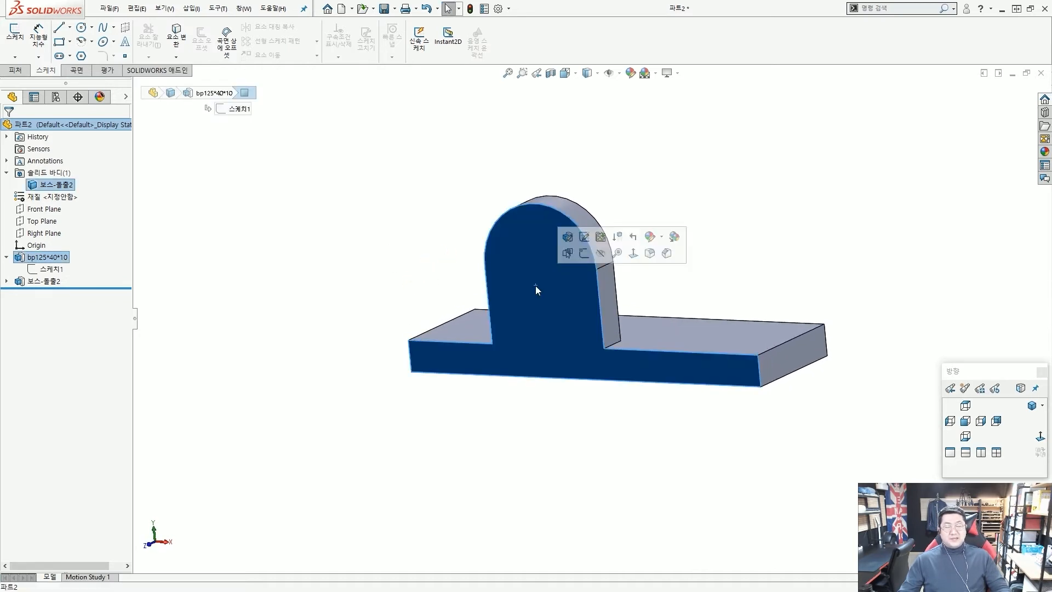
pyautogui.click(585, 257)
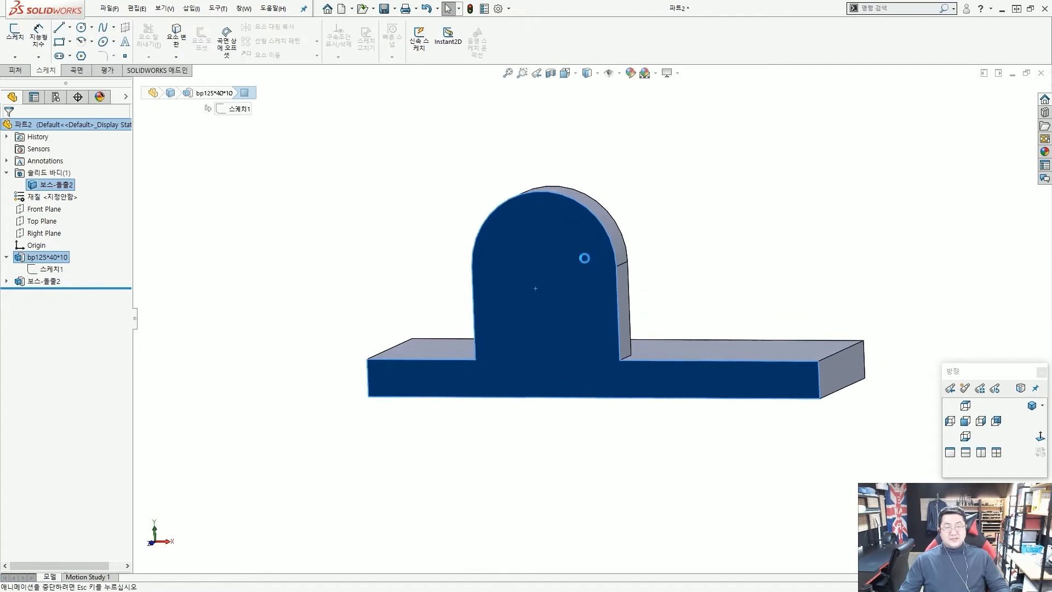
pyautogui.click(580, 259)
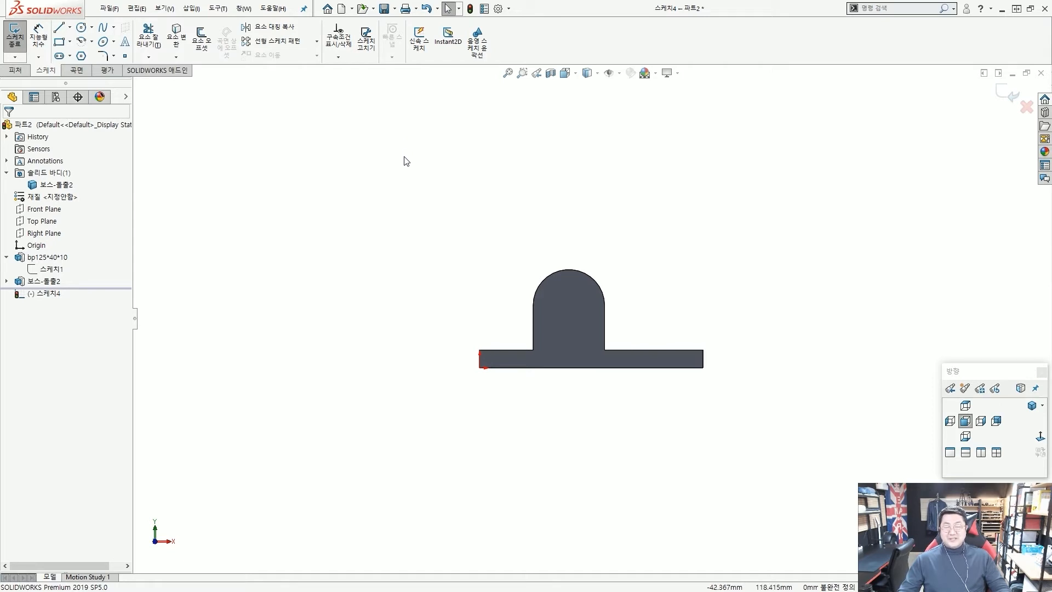
# Start saving the part and agree to delete the empty sketch.
pyautogui.click(383, 11)
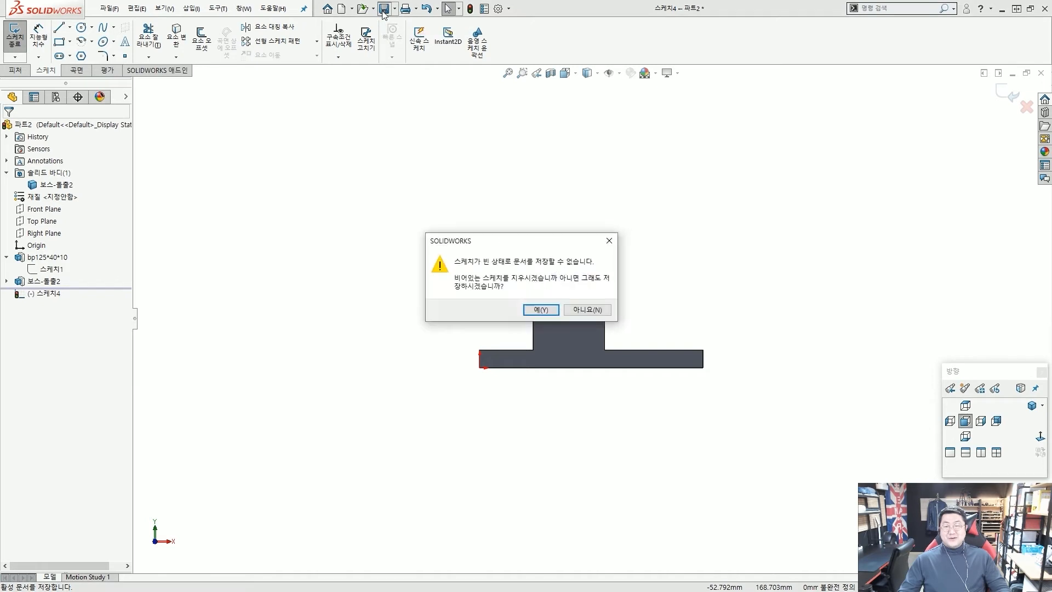
pyautogui.moveTo(528, 240)
pyautogui.mouseDown()
pyautogui.moveTo(521, 120)
pyautogui.moveTo(510, 130)
pyautogui.mouseUp()
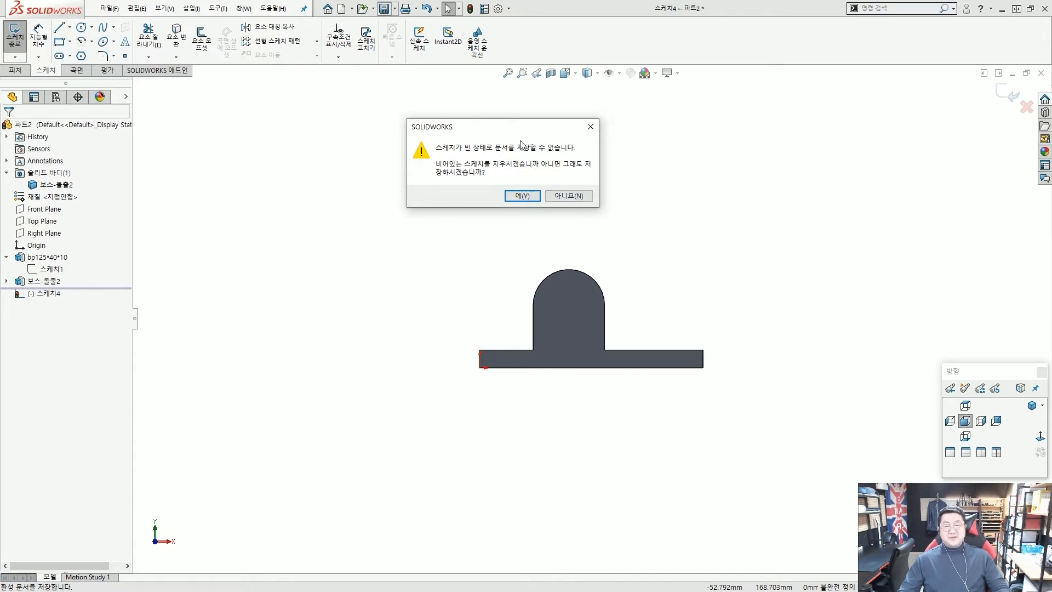
pyautogui.click(528, 198)
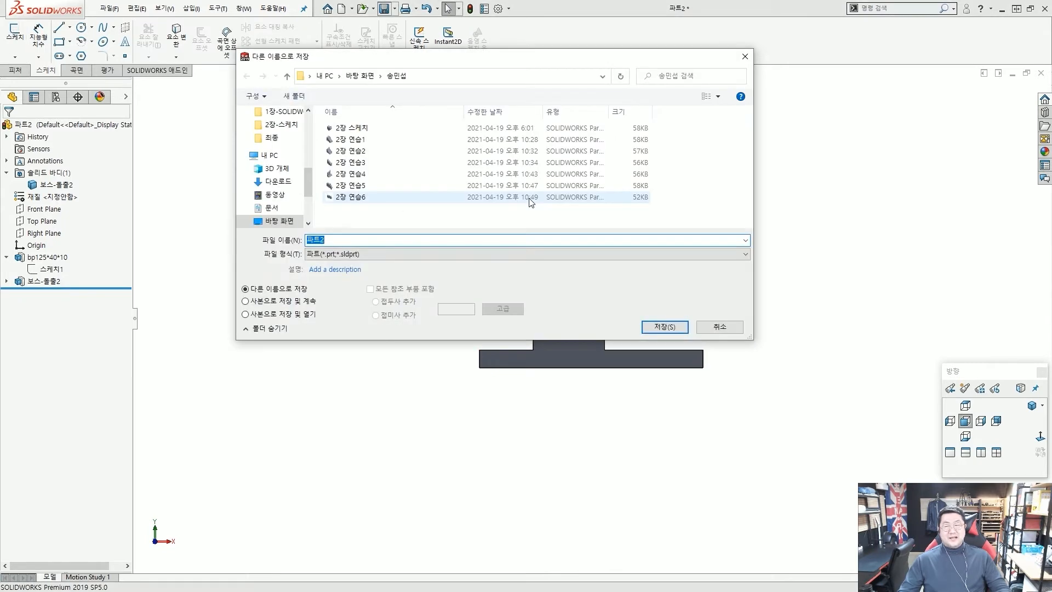
pyautogui.hotkey('alt', '2')
pyautogui.moveTo(33, 309); pyautogui.dragTo(43, 297)
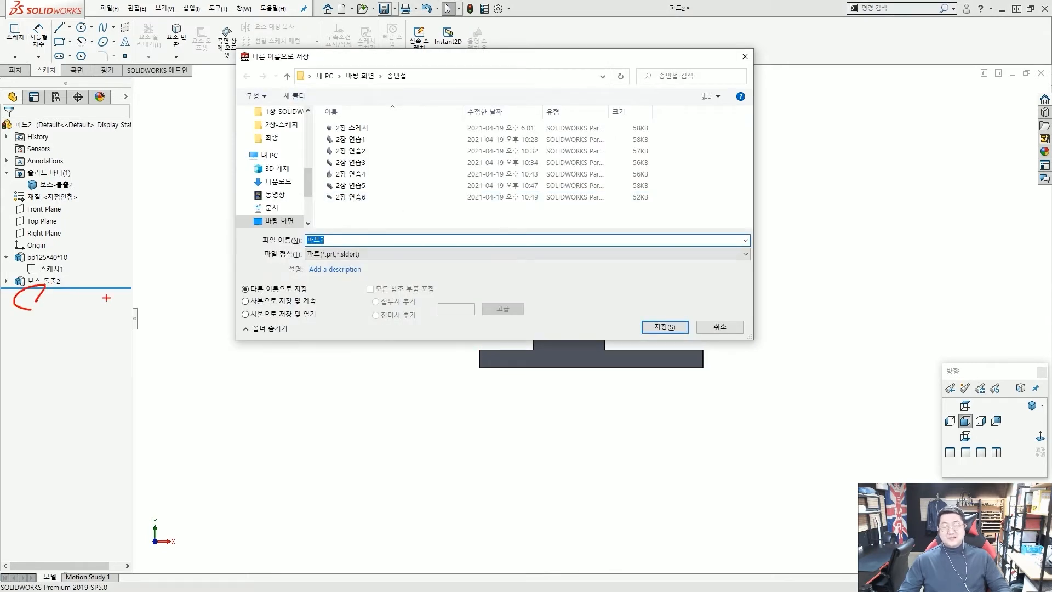
pyautogui.moveTo(151, 303); pyautogui.dragTo(31, 302)
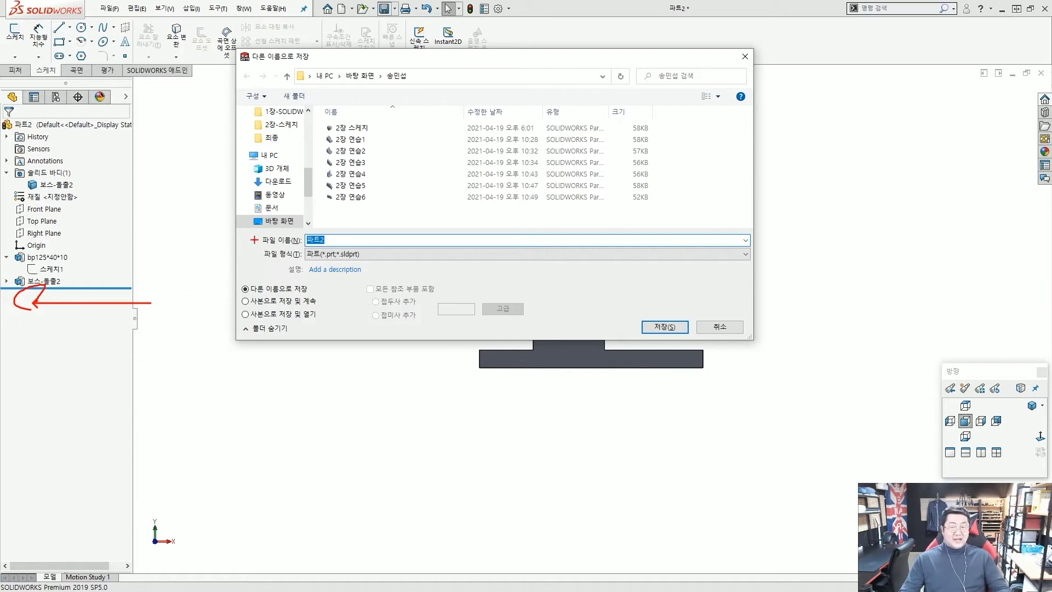
pyautogui.moveTo(43, 308)
pyautogui.mouseDown()
pyautogui.moveTo(63, 296)
pyautogui.moveTo(64, 307)
pyautogui.mouseUp()
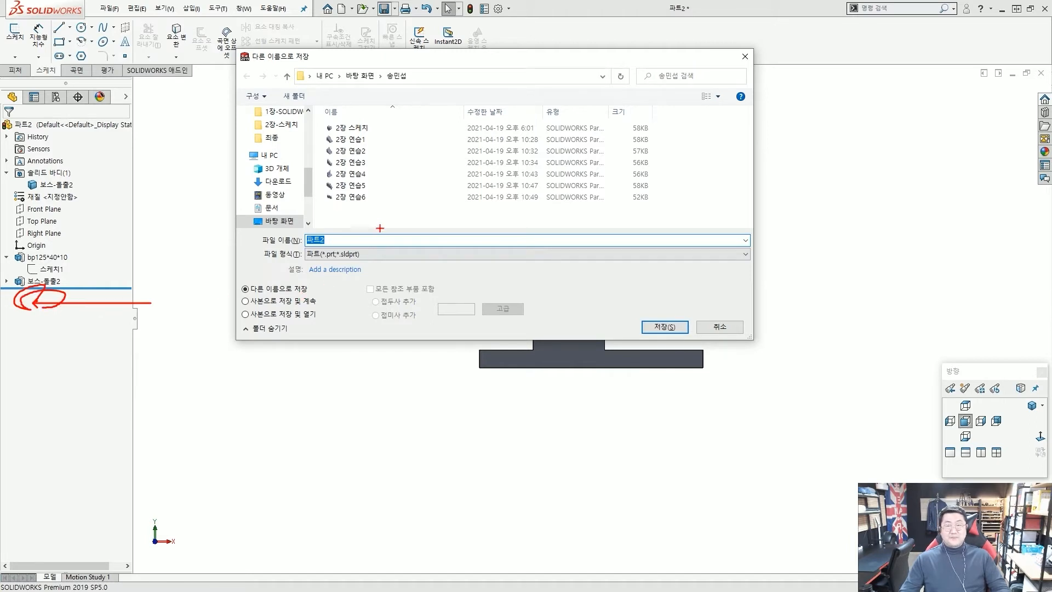
pyautogui.press('Escape')
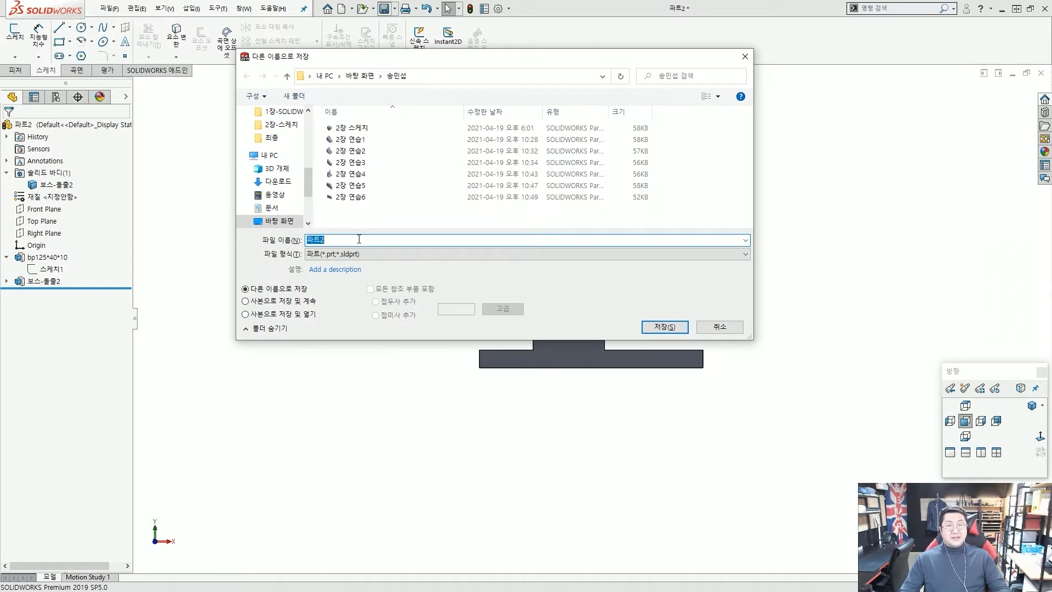
# Enter 3장 기본 as the file name for saving the part.
pyautogui.write('3wk')
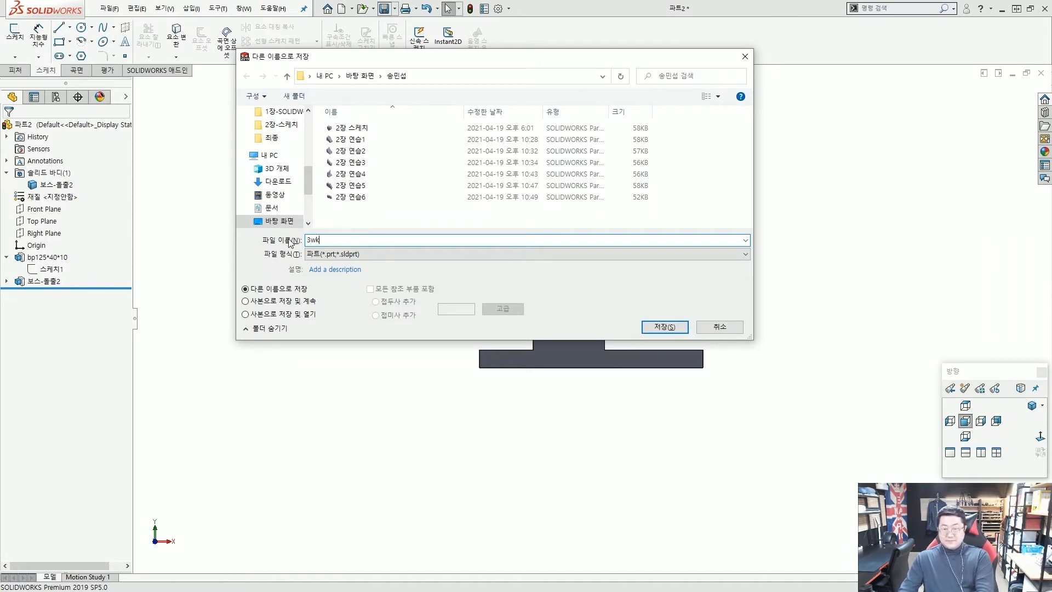
pyautogui.write('d bp')
pyautogui.press('BackSpace')
pyautogui.press('BackSpace')
pyautogui.press('Hangul')
pyautogui.write('b')
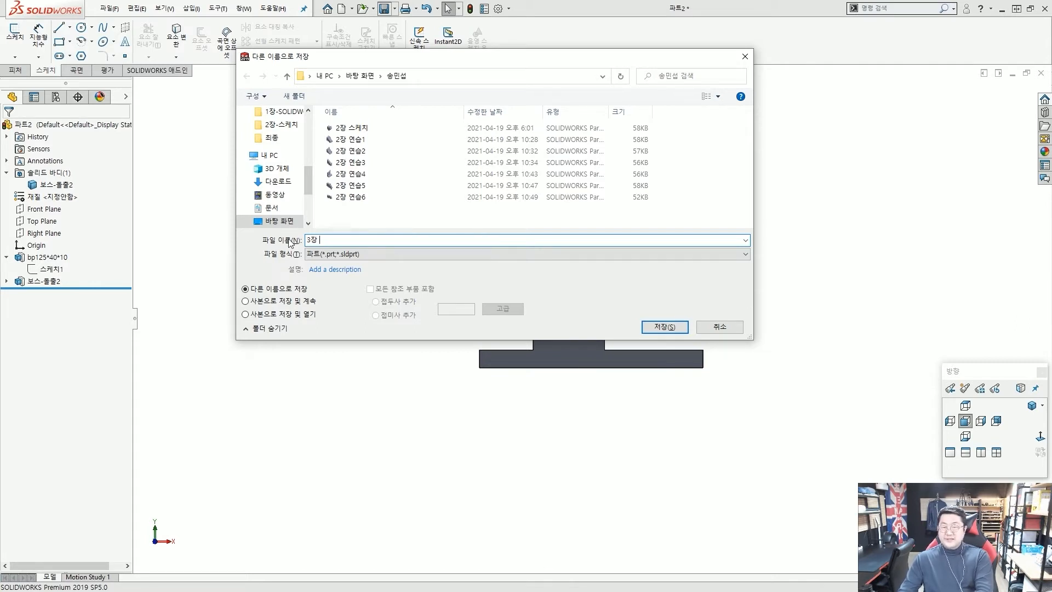
pyautogui.write('본')
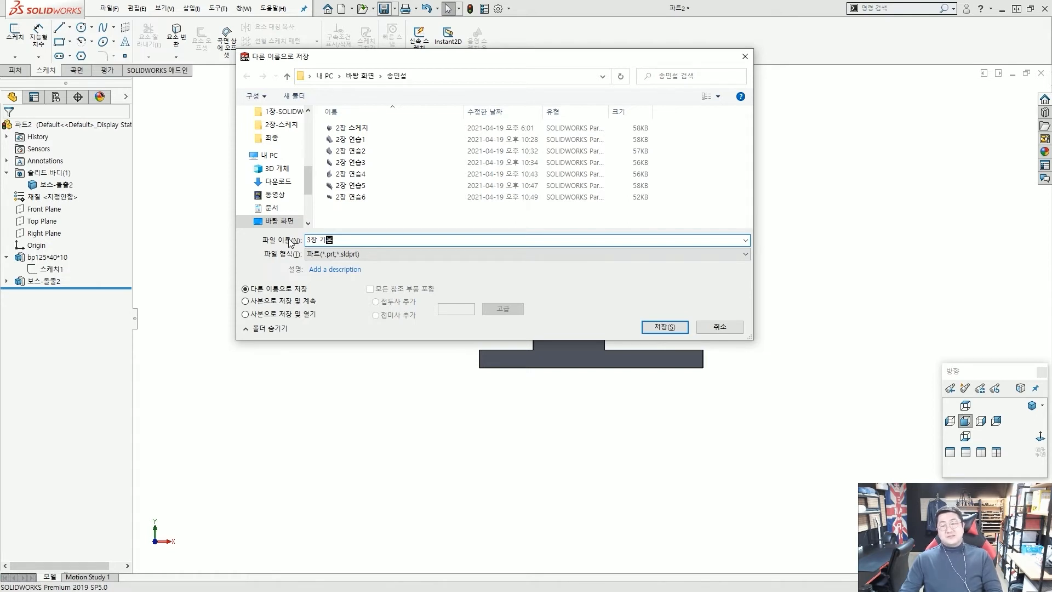
pyautogui.hotkey('ctrl', '2')
pyautogui.moveTo(328, 248)
pyautogui.mouseDown()
pyautogui.moveTo(343, 249)
pyautogui.moveTo(336, 242)
pyautogui.mouseUp()
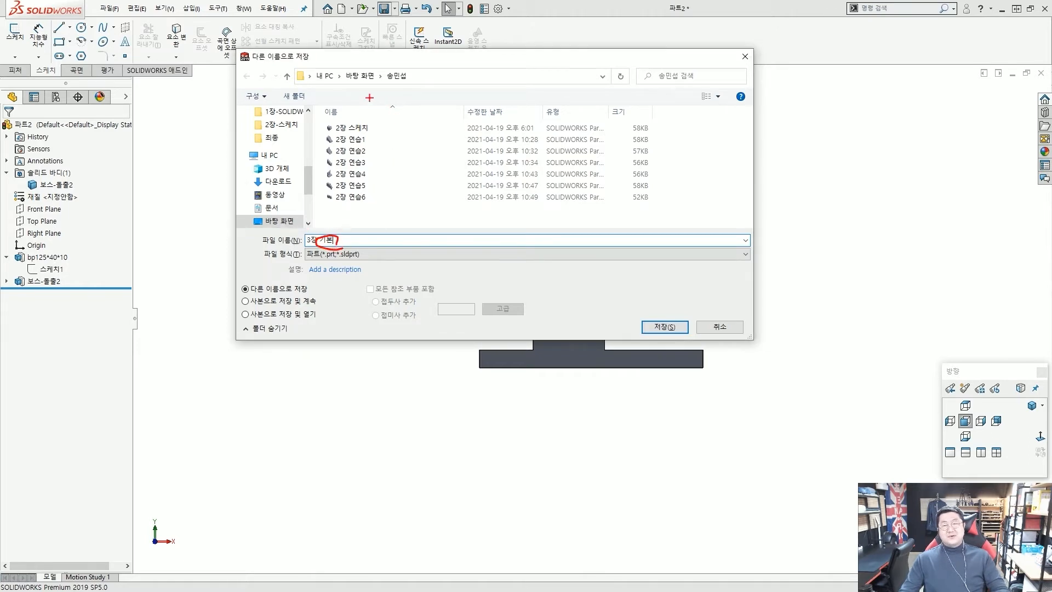
pyautogui.moveTo(475, 145); pyautogui.dragTo(476, 160)
pyautogui.moveTo(476, 142)
pyautogui.mouseDown()
pyautogui.moveTo(492, 150)
pyautogui.moveTo(484, 159)
pyautogui.mouseUp()
pyautogui.moveTo(414, 145); pyautogui.dragTo(422, 162)
pyautogui.moveTo(350, 139); pyautogui.dragTo(349, 161)
pyautogui.moveTo(264, 138); pyautogui.dragTo(268, 160)
pyautogui.moveTo(364, 158)
pyautogui.mouseDown()
pyautogui.moveTo(332, 144)
pyautogui.moveTo(366, 167)
pyautogui.mouseUp()
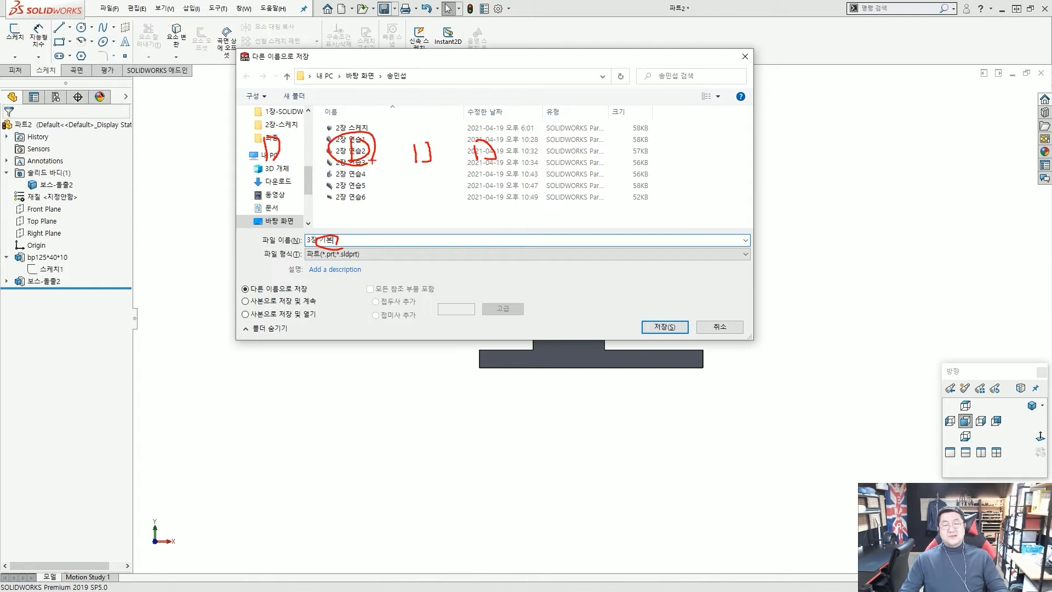
pyautogui.moveTo(372, 161); pyautogui.dragTo(404, 165)
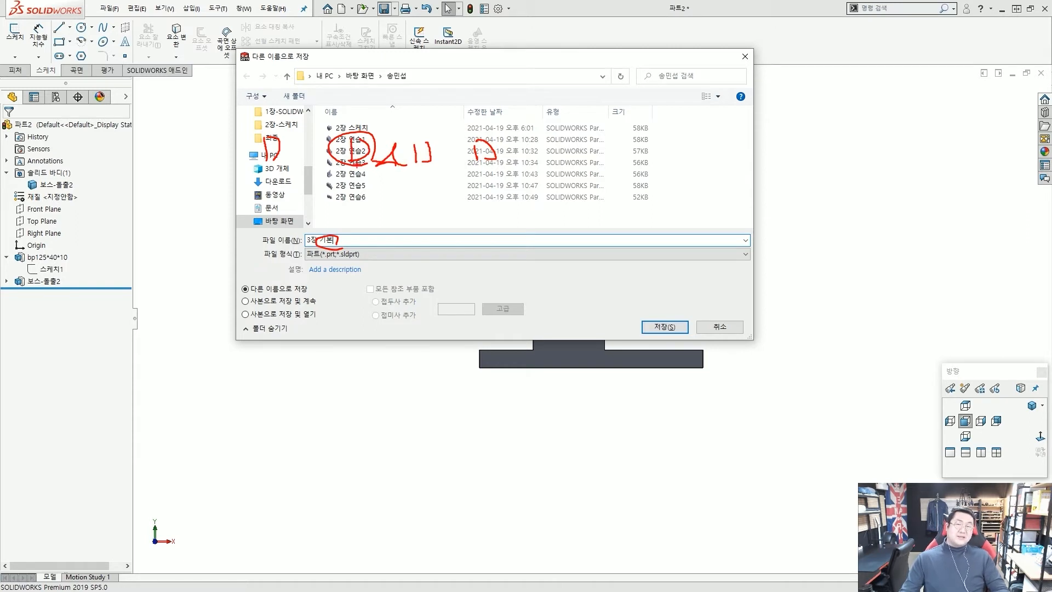
pyautogui.moveTo(276, 159); pyautogui.dragTo(329, 158)
pyautogui.moveTo(442, 163); pyautogui.dragTo(467, 163)
pyautogui.moveTo(213, 157); pyautogui.dragTo(262, 158)
pyautogui.moveTo(199, 138)
pyautogui.mouseDown()
pyautogui.moveTo(216, 160)
pyautogui.moveTo(126, 162)
pyautogui.mouseUp()
pyautogui.moveTo(504, 162); pyautogui.dragTo(540, 161)
pyautogui.moveTo(541, 144); pyautogui.dragTo(541, 159)
pyautogui.moveTo(543, 146); pyautogui.dragTo(542, 161)
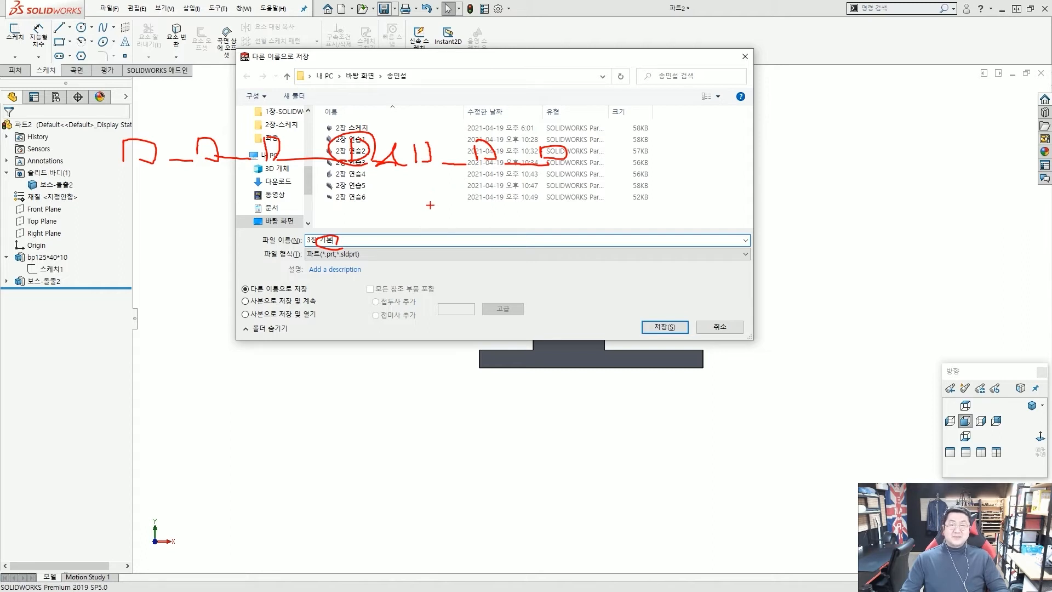
pyautogui.press('Escape')
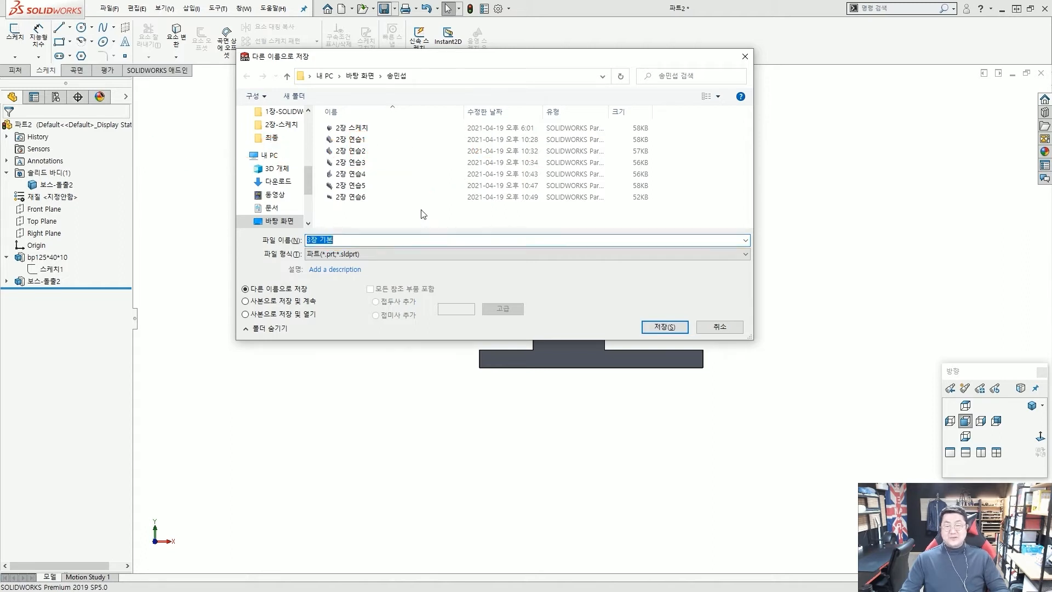
# Save the part under the entered name, rebuilding the document before it is saved.
pyautogui.click(360, 239)
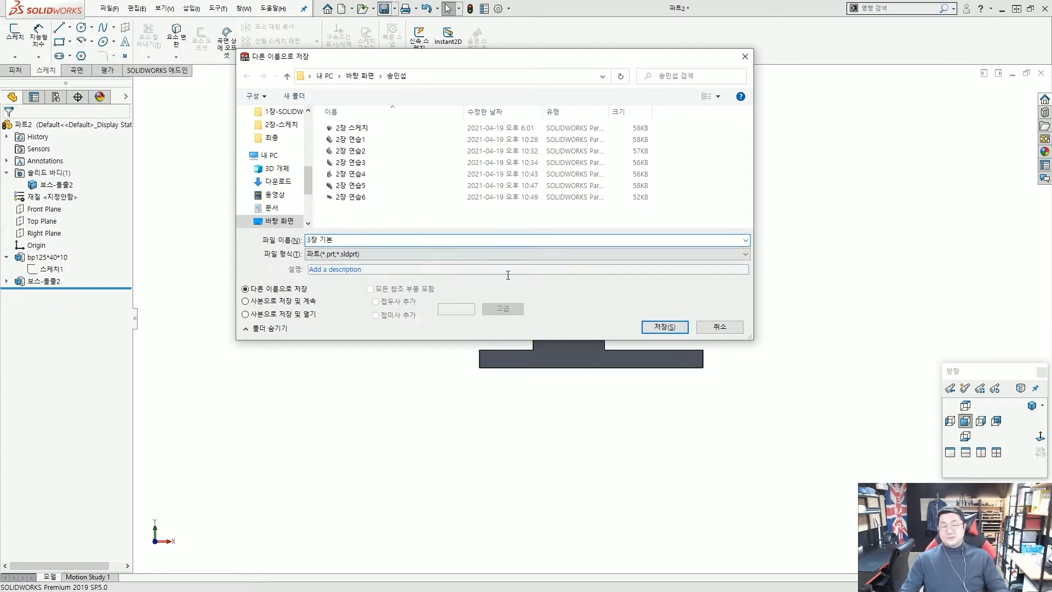
pyautogui.click(654, 327)
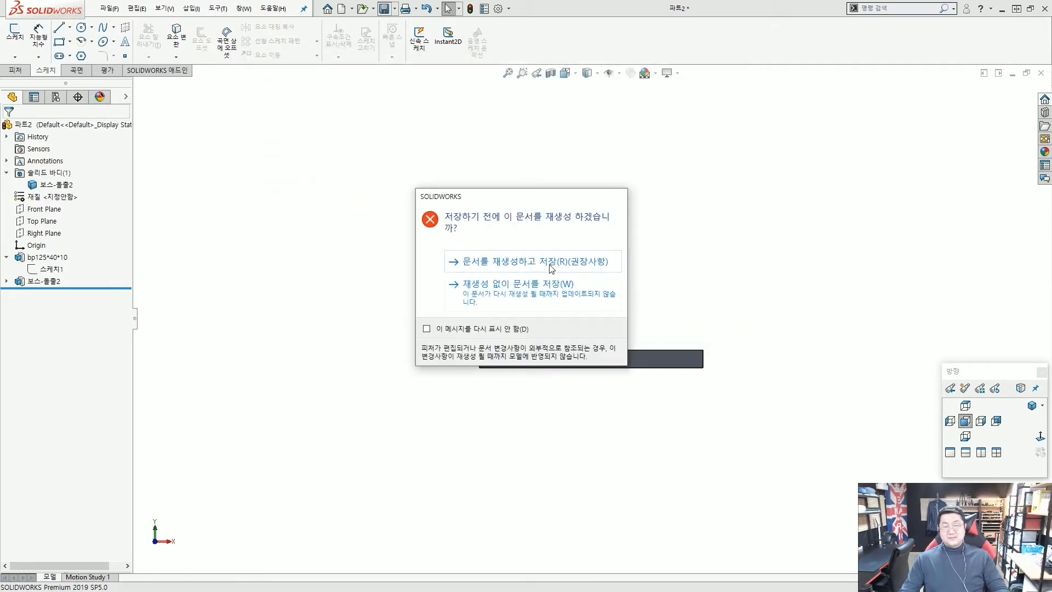
pyautogui.click(550, 268)
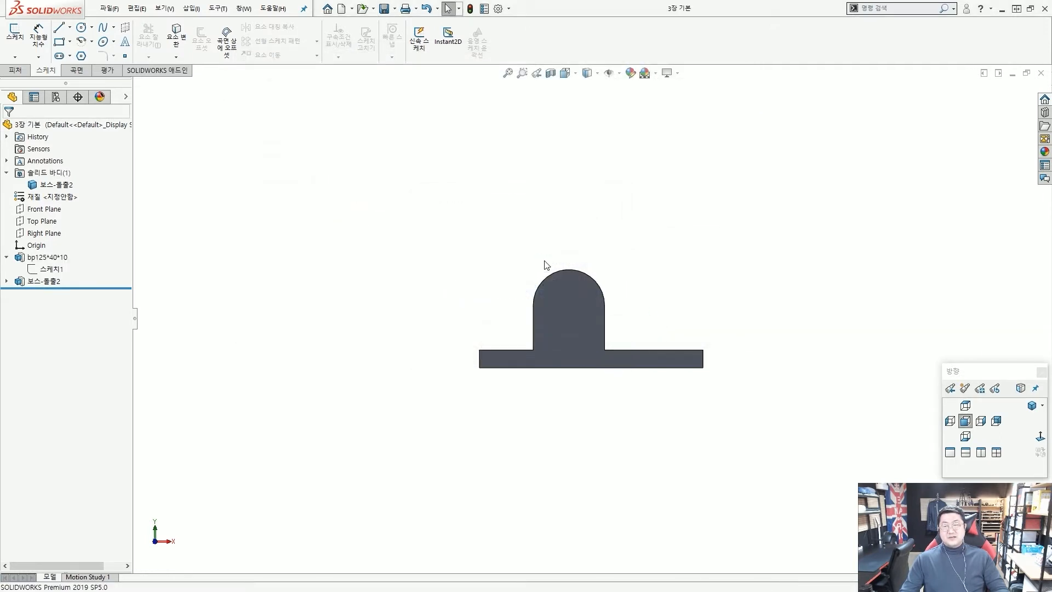
pyautogui.moveTo(504, 263); pyautogui.dragTo(595, 327, button='middle')
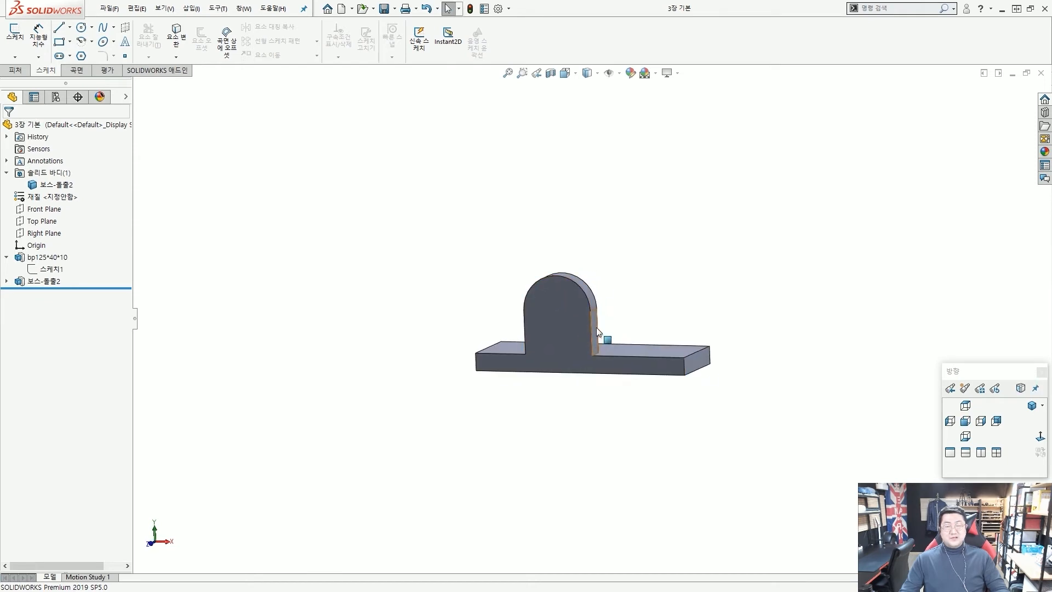
pyautogui.moveTo(672, 301); pyautogui.dragTo(589, 348, button='middle')
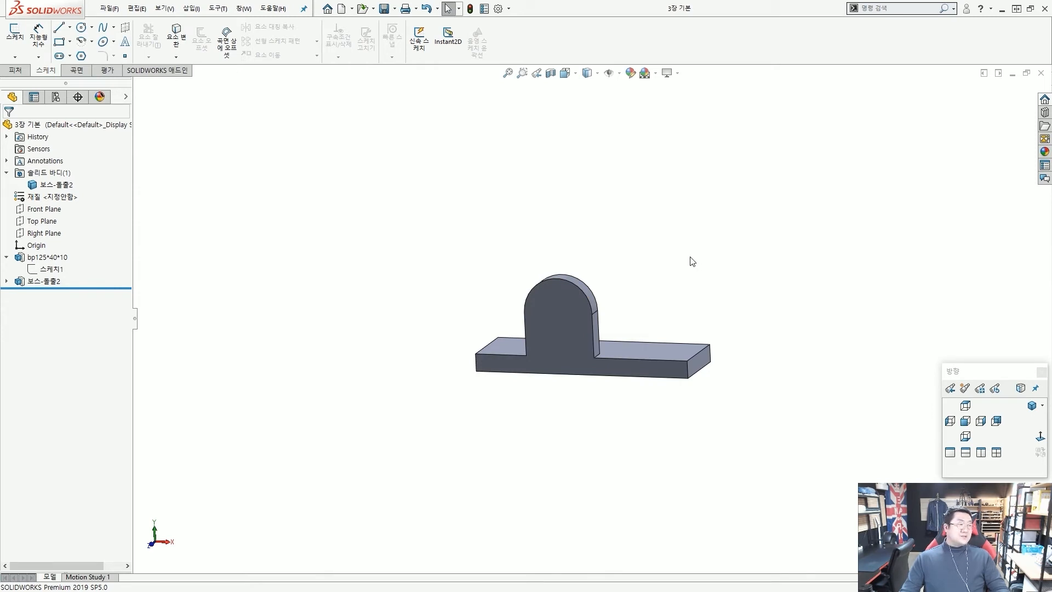
pyautogui.scroll(-3, 590, 336)
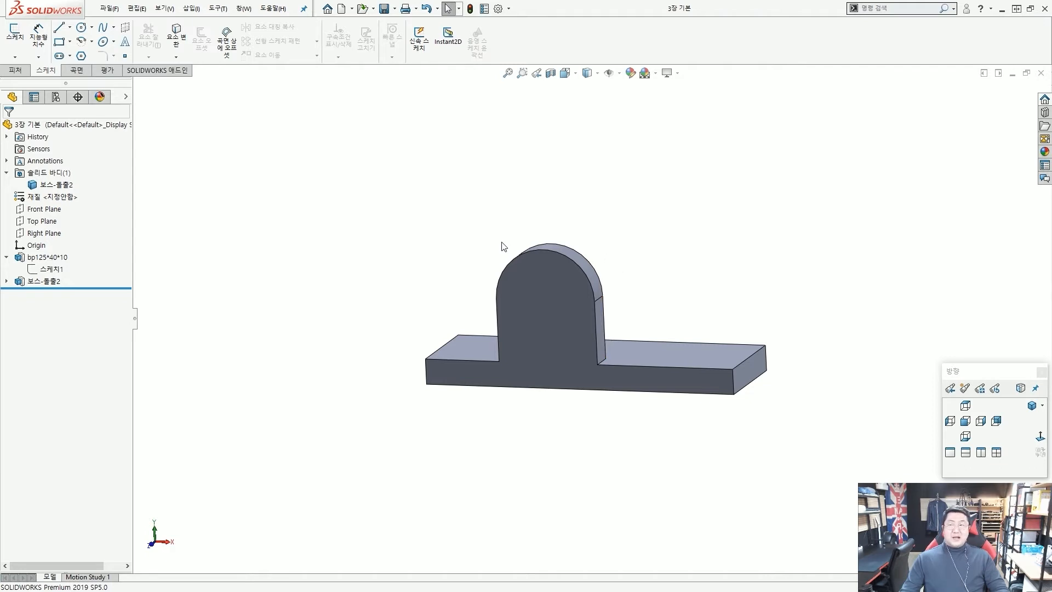
pyautogui.moveTo(479, 237); pyautogui.dragTo(600, 341, button='middle')
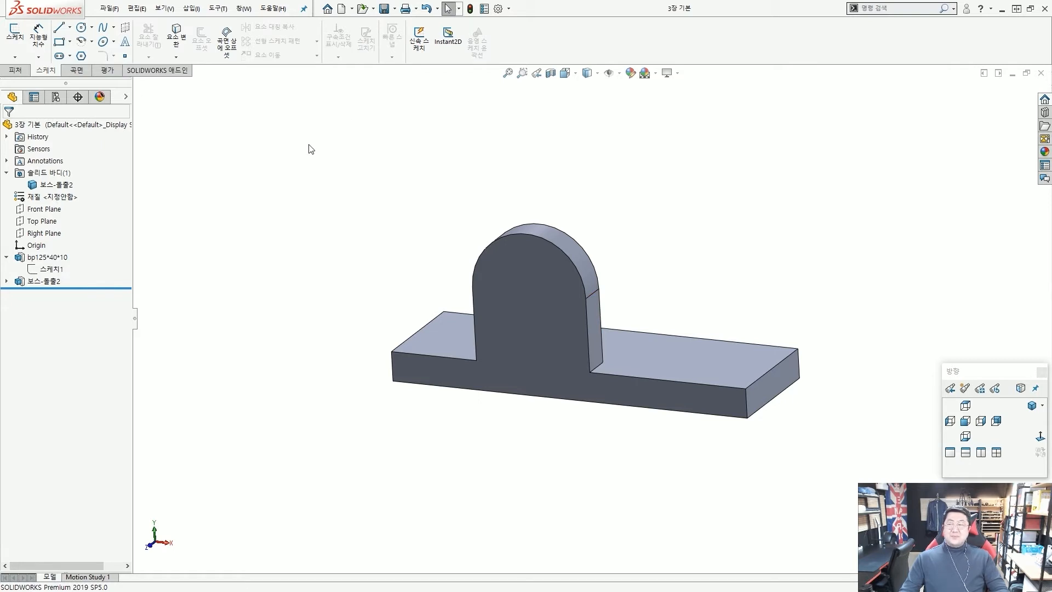
# Start saving the part under another name and examine the list of available file formats.
pyautogui.click(109, 9)
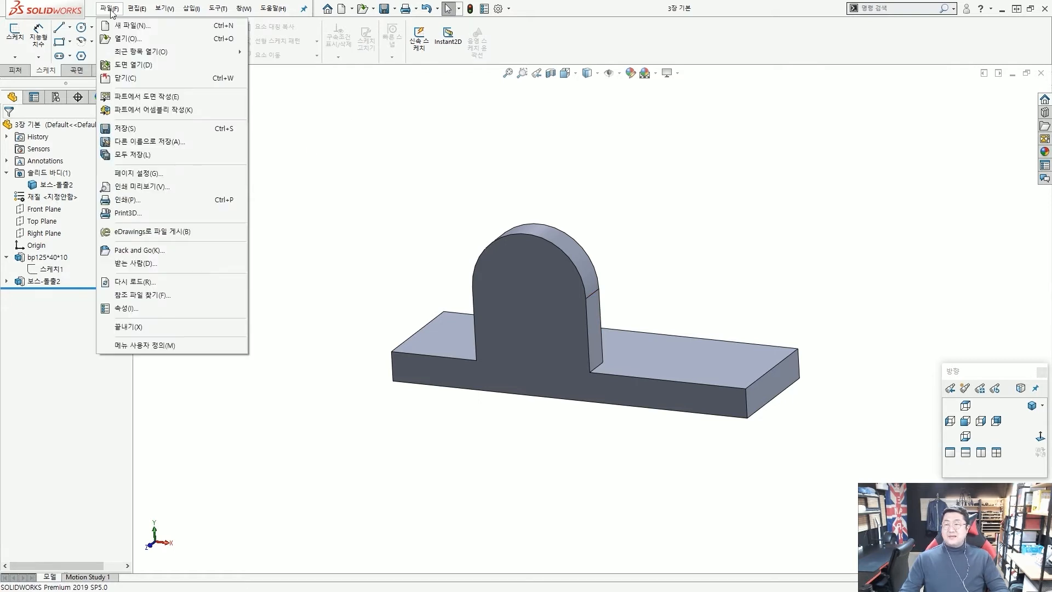
pyautogui.click(148, 141)
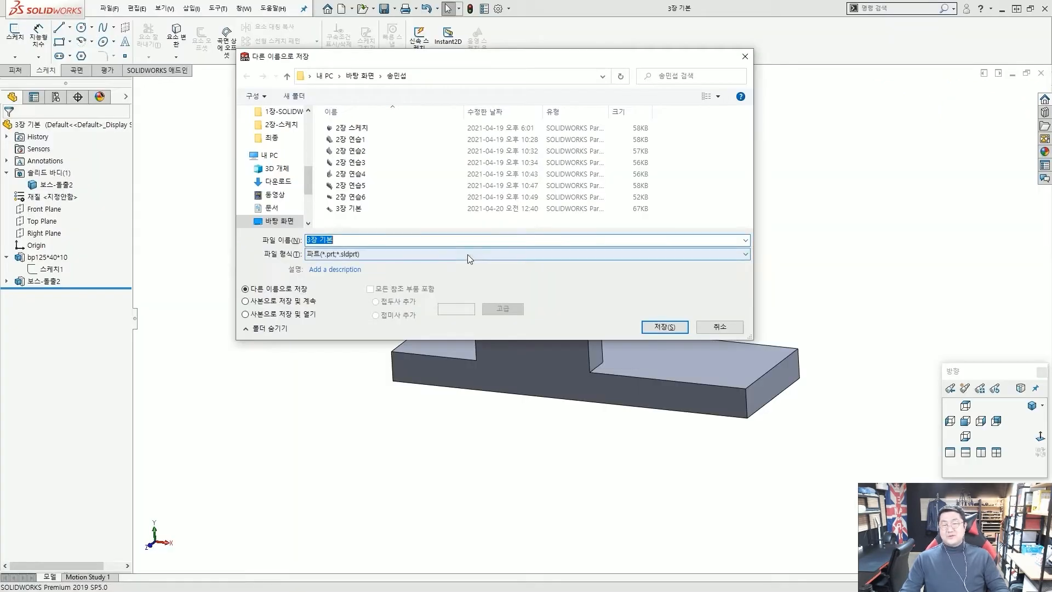
pyautogui.click(384, 255)
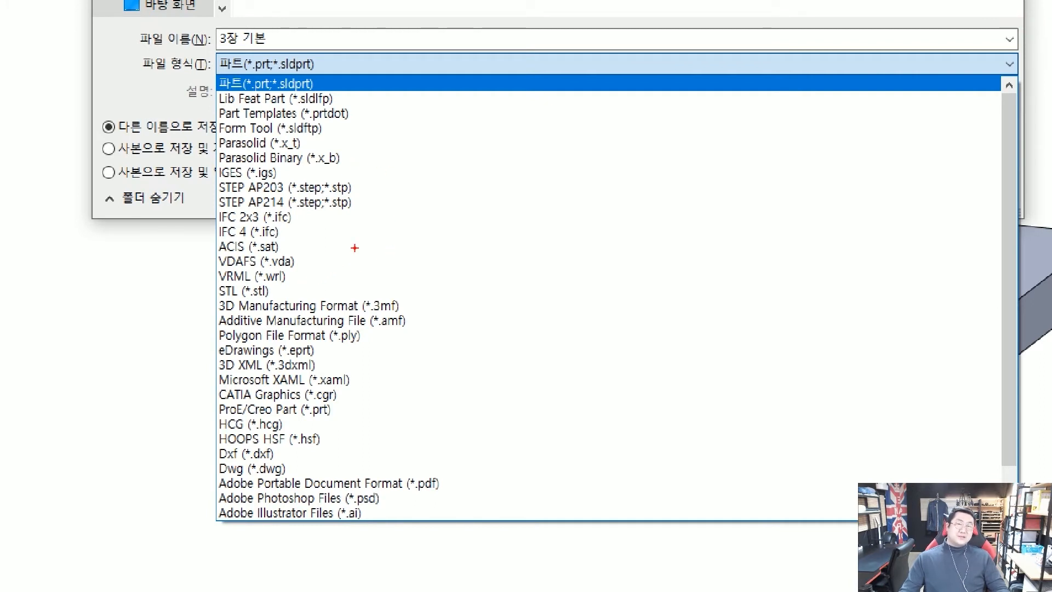
pyautogui.press('Escape')
pyautogui.click(480, 255)
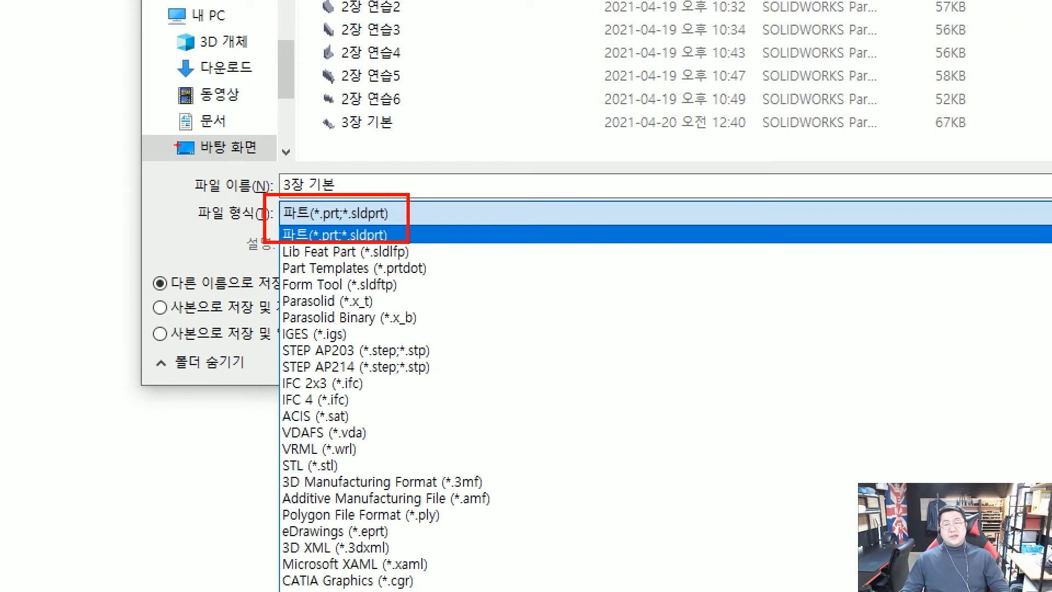
pyautogui.moveTo(187, 153); pyautogui.dragTo(208, 146)
pyautogui.moveTo(214, 150); pyautogui.dragTo(215, 160)
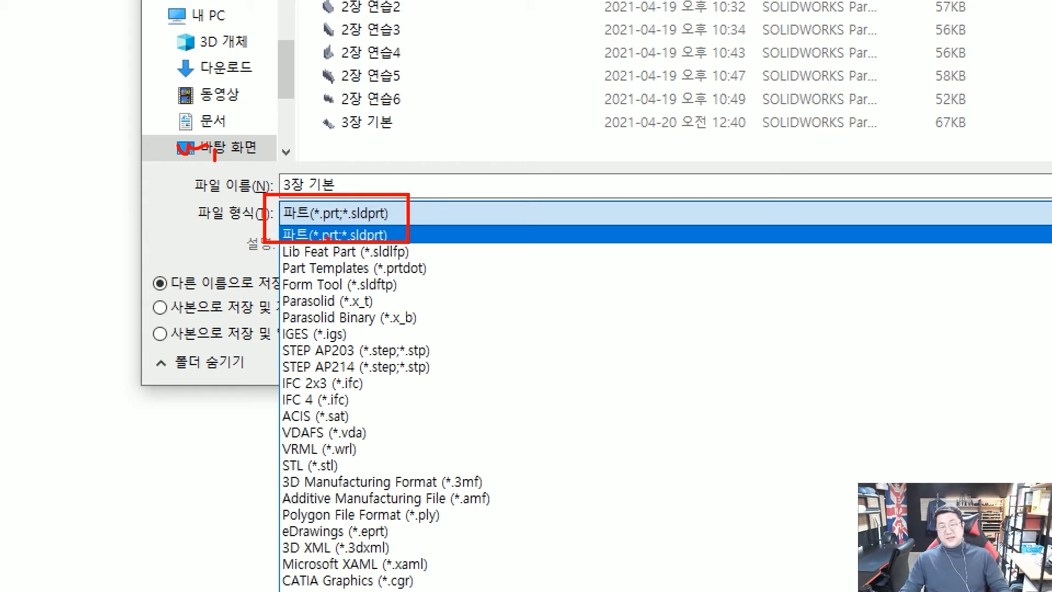
pyautogui.moveTo(270, 287); pyautogui.dragTo(382, 312)
pyautogui.moveTo(507, 281); pyautogui.dragTo(393, 298)
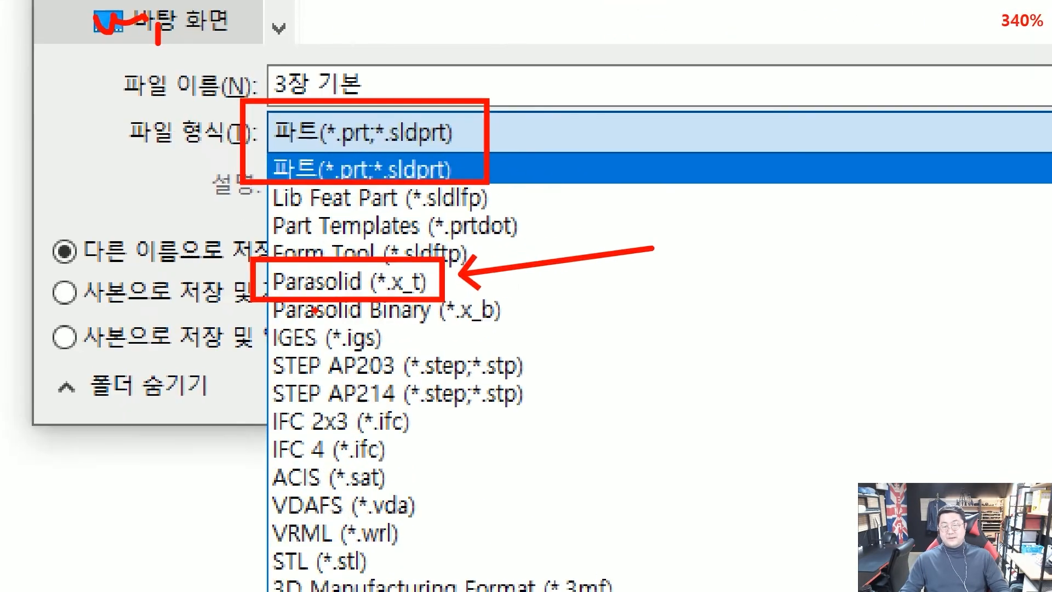
pyautogui.moveTo(280, 325); pyautogui.dragTo(405, 329)
pyautogui.moveTo(283, 297); pyautogui.dragTo(407, 300)
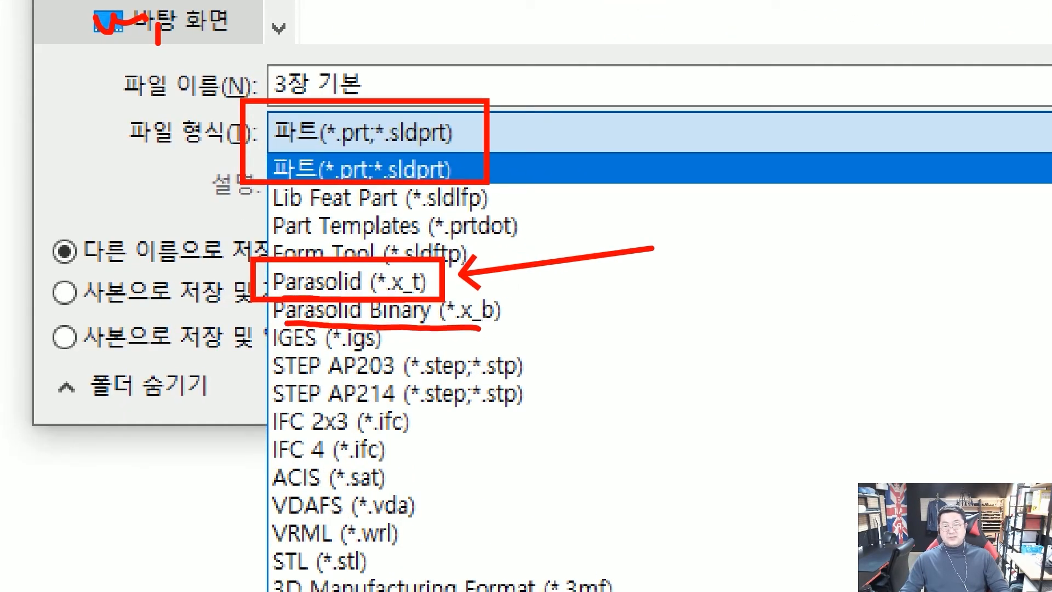
pyautogui.keyDown('ctrl'); pyautogui.moveTo(250, 260); pyautogui.dragTo(441, 298); pyautogui.keyUp('ctrl')
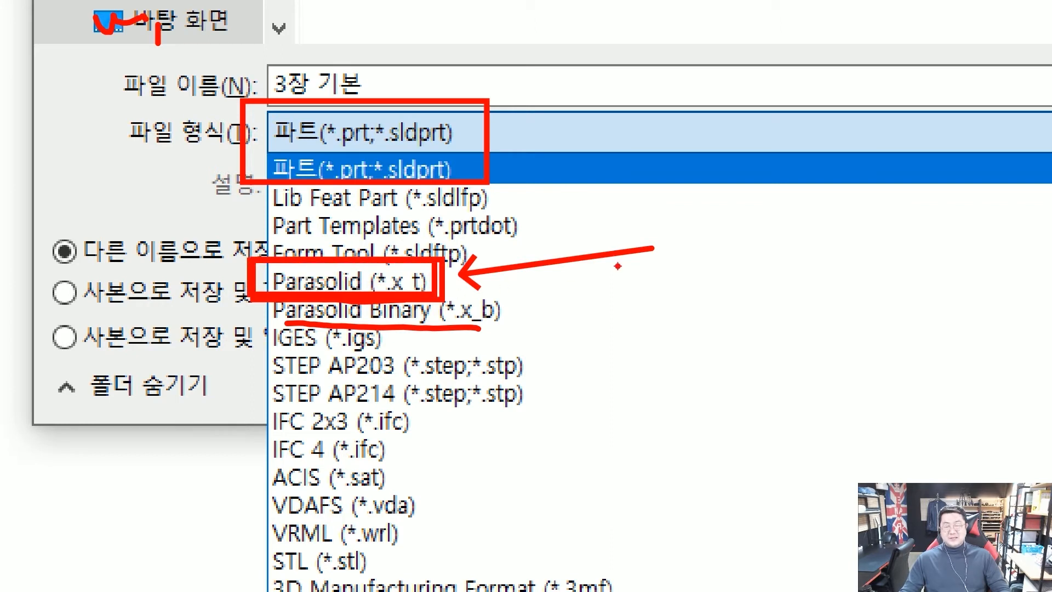
pyautogui.moveTo(491, 253); pyautogui.dragTo(490, 288)
pyautogui.hotkey('ctrl', 'z')
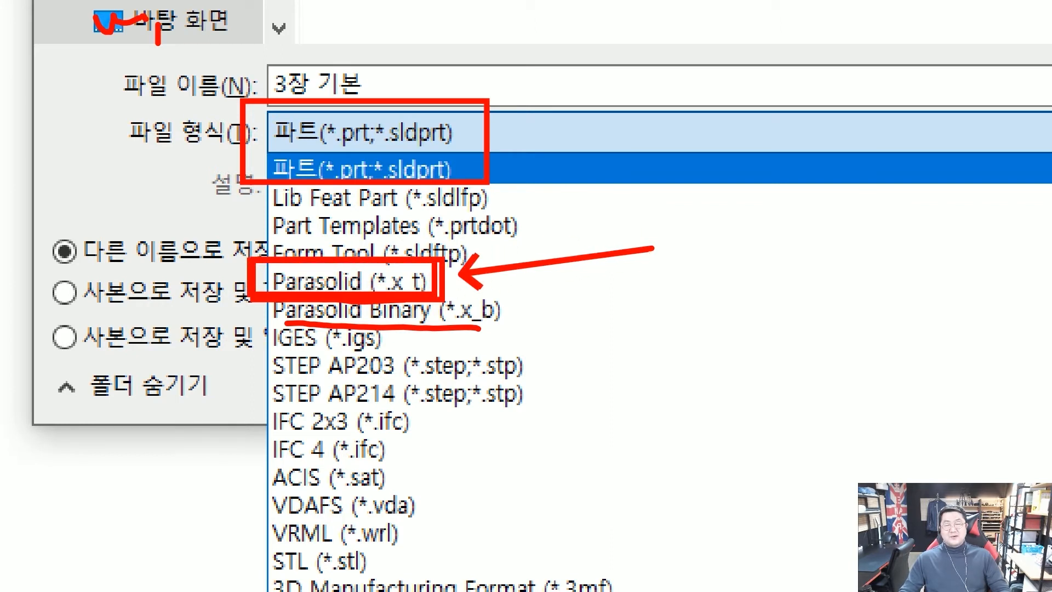
pyautogui.moveTo(715, 211)
pyautogui.mouseDown()
pyautogui.moveTo(686, 215)
pyautogui.moveTo(613, 153)
pyautogui.mouseUp()
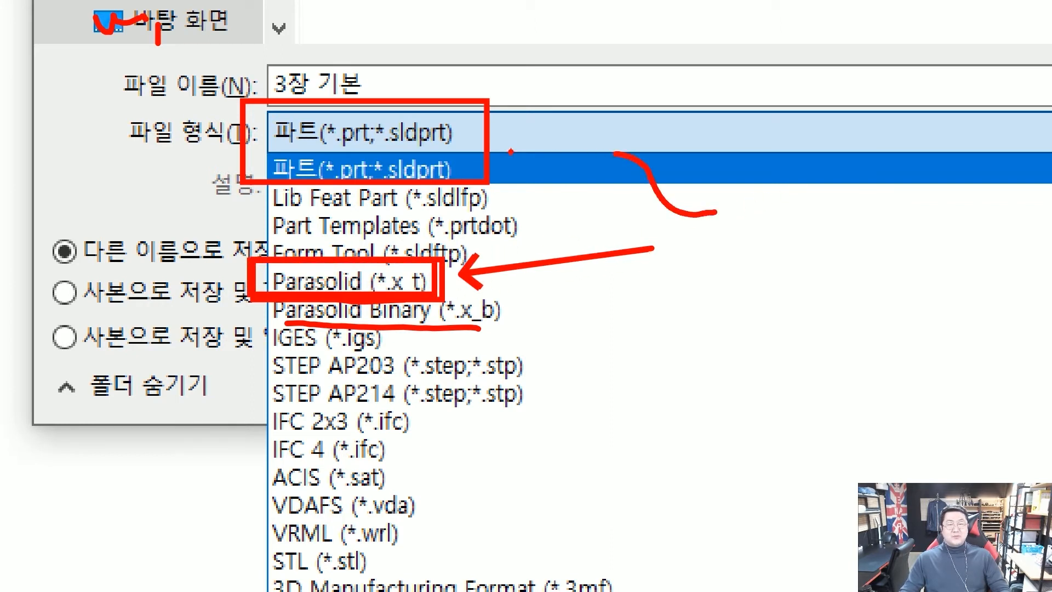
pyautogui.moveTo(503, 148); pyautogui.dragTo(539, 146)
pyautogui.moveTo(709, 131)
pyautogui.mouseDown()
pyautogui.moveTo(915, 105)
pyautogui.moveTo(903, 129)
pyautogui.mouseUp()
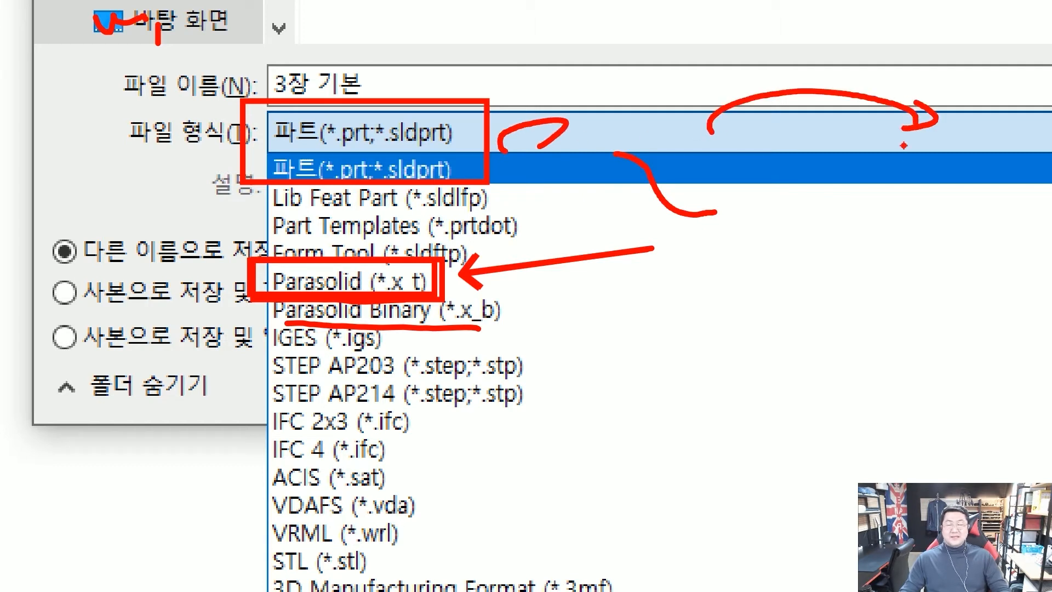
pyautogui.press('t')
pyautogui.click(877, 191)
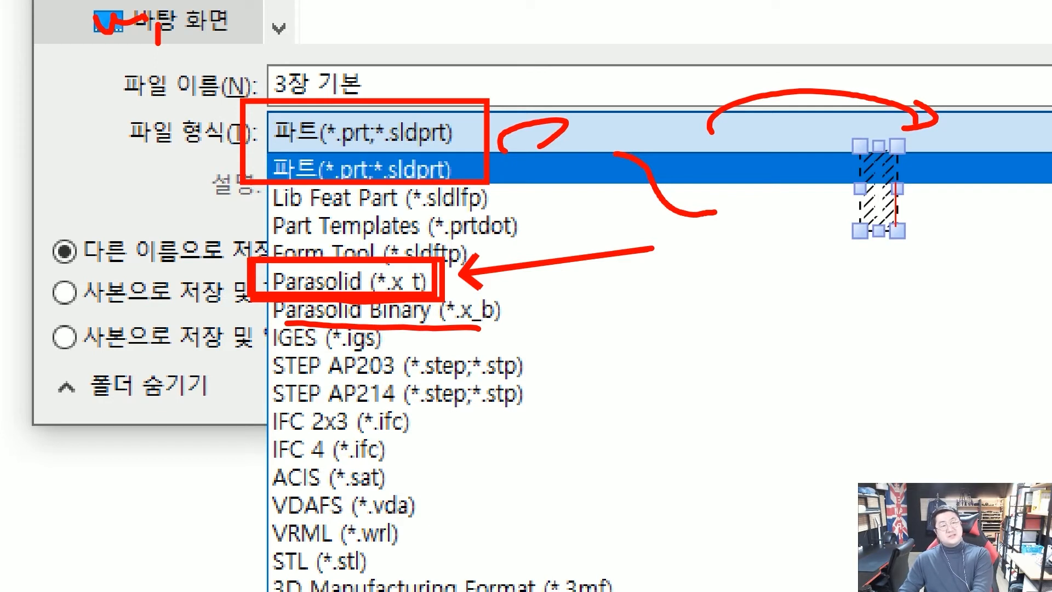
pyautogui.write('카티')
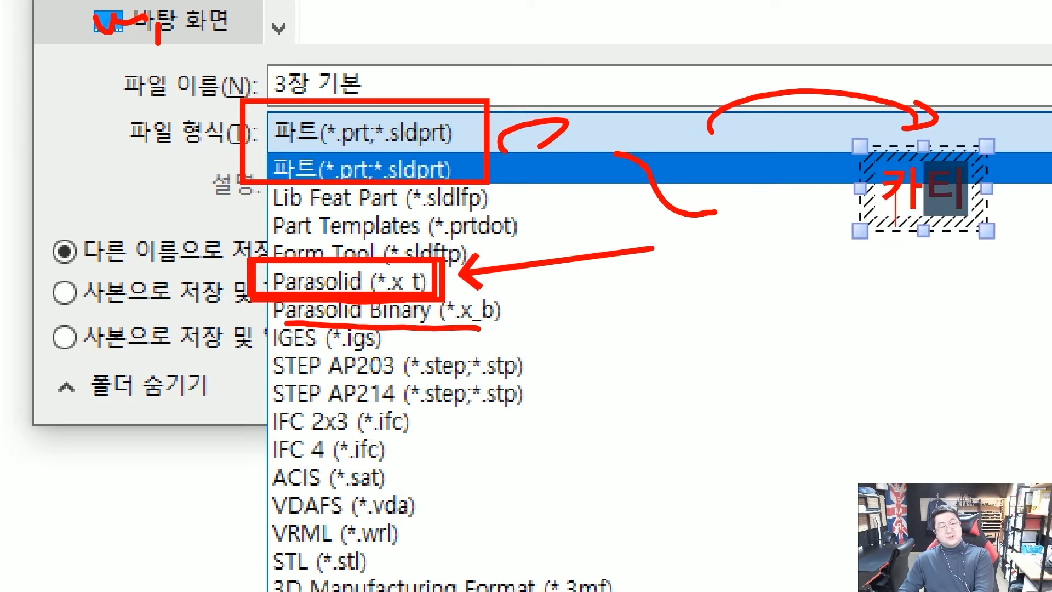
pyautogui.write('아인번')
pyautogui.press('BackSpace')
pyautogui.press('BackSpace')
pyautogui.write('벤터')
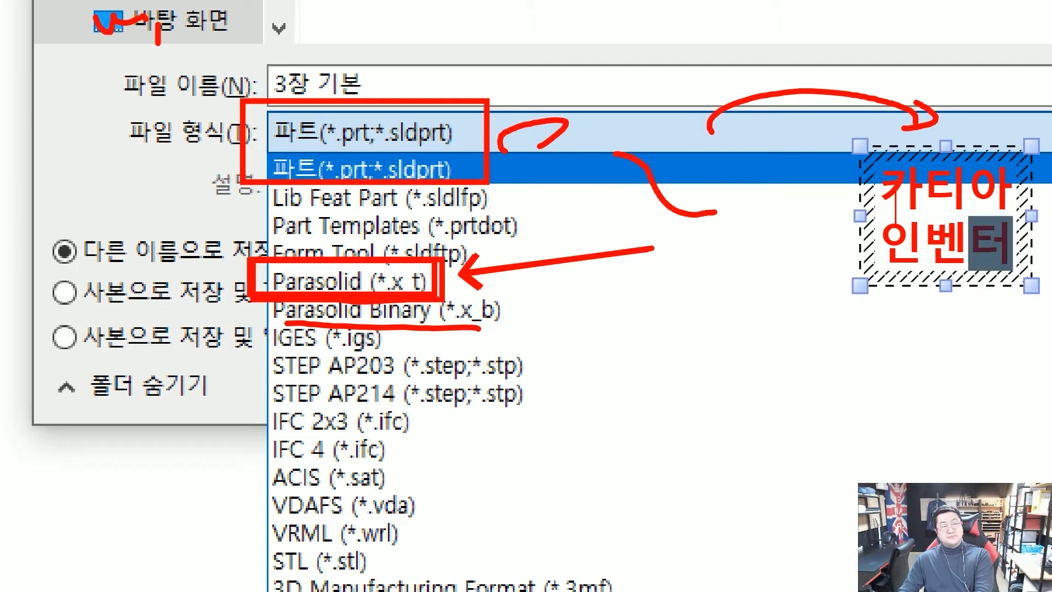
pyautogui.press('Return')
pyautogui.write('nv')
pyautogui.press('BackSpace')
pyautogui.press('BackSpace')
pyautogui.write('N')
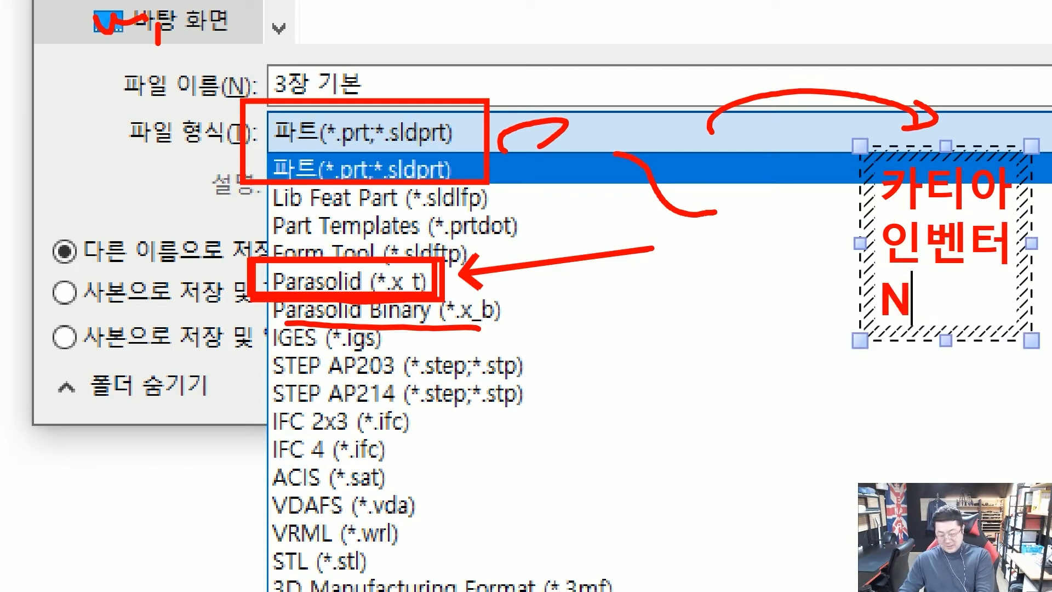
pyautogui.write('X')
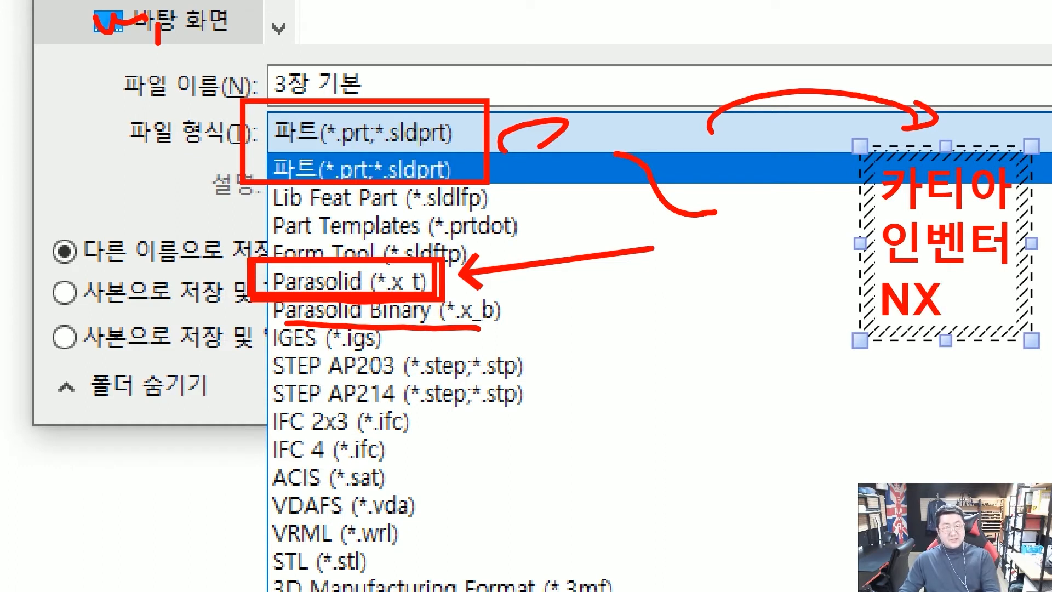
pyautogui.write('P')
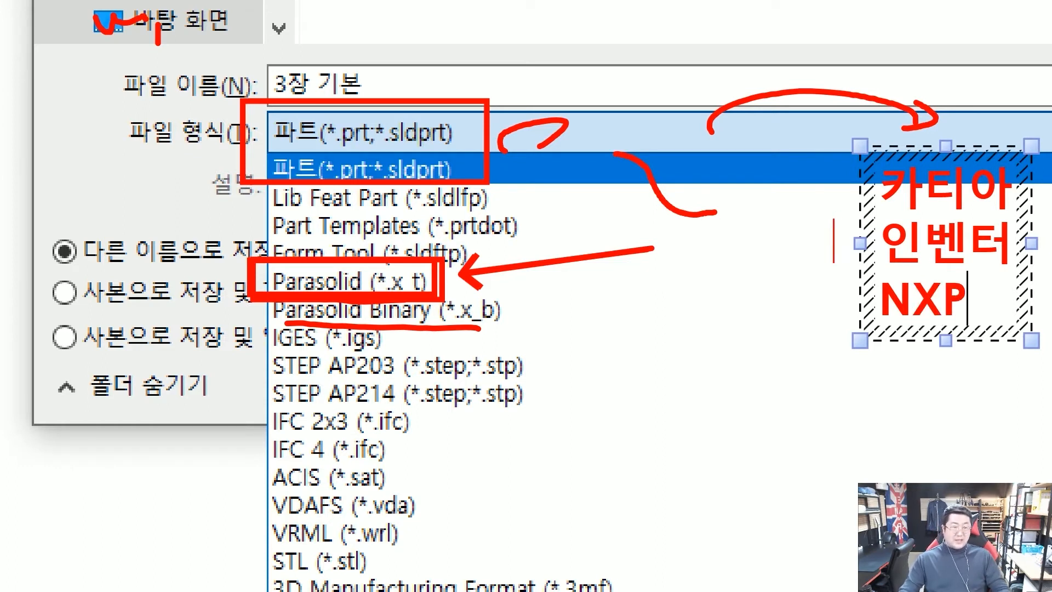
pyautogui.press('BackSpace')
pyautogui.click(833, 237)
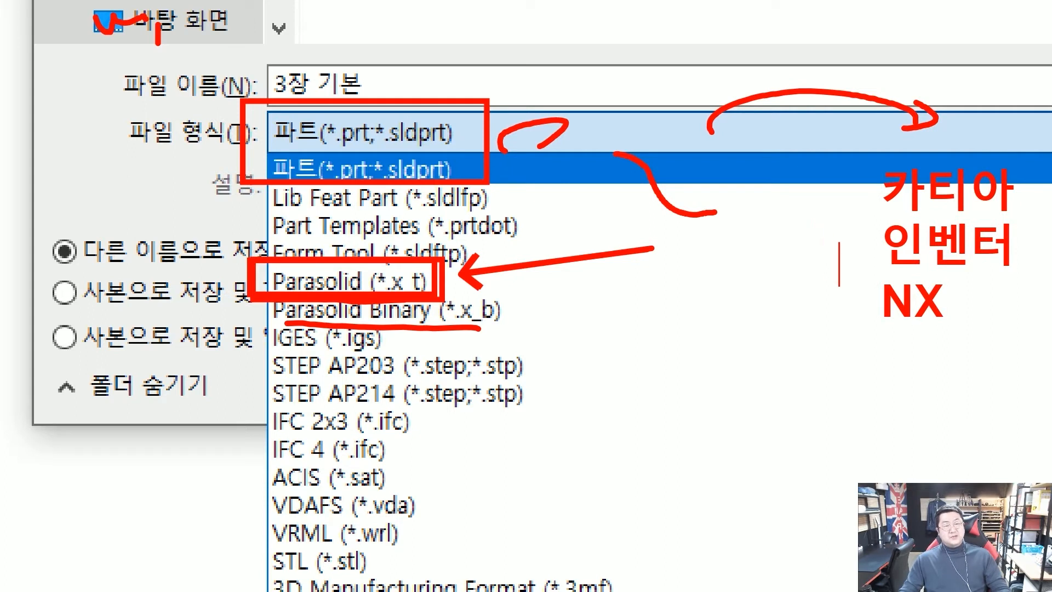
pyautogui.moveTo(847, 320)
pyautogui.mouseDown()
pyautogui.moveTo(937, 341)
pyautogui.moveTo(949, 322)
pyautogui.mouseUp()
pyautogui.moveTo(784, 312); pyautogui.dragTo(857, 307)
pyautogui.moveTo(716, 314)
pyautogui.mouseDown()
pyautogui.moveTo(719, 336)
pyautogui.moveTo(799, 333)
pyautogui.mouseUp()
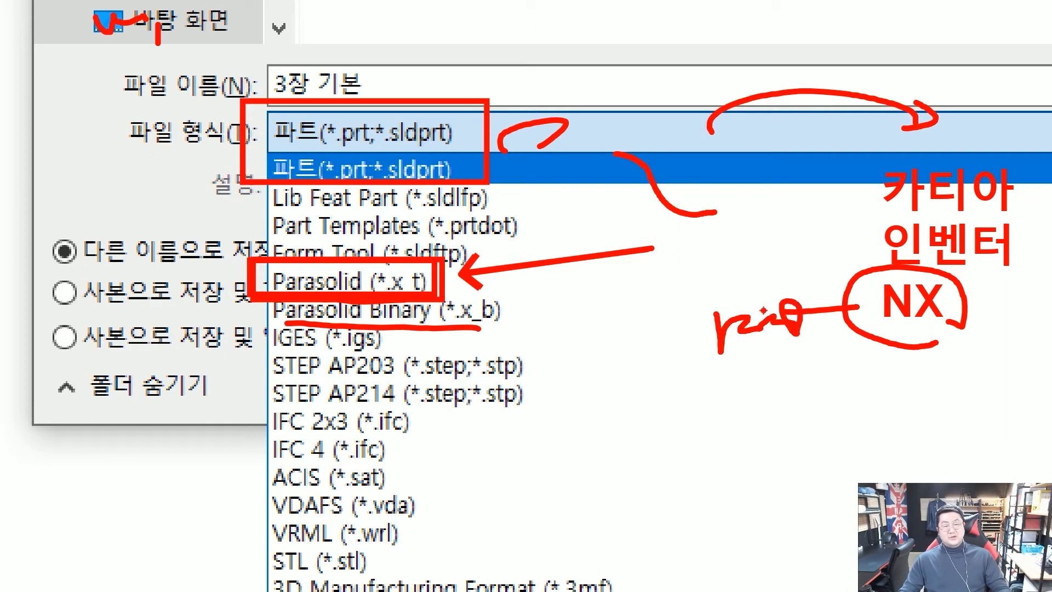
pyautogui.moveTo(466, 272); pyautogui.dragTo(870, 327)
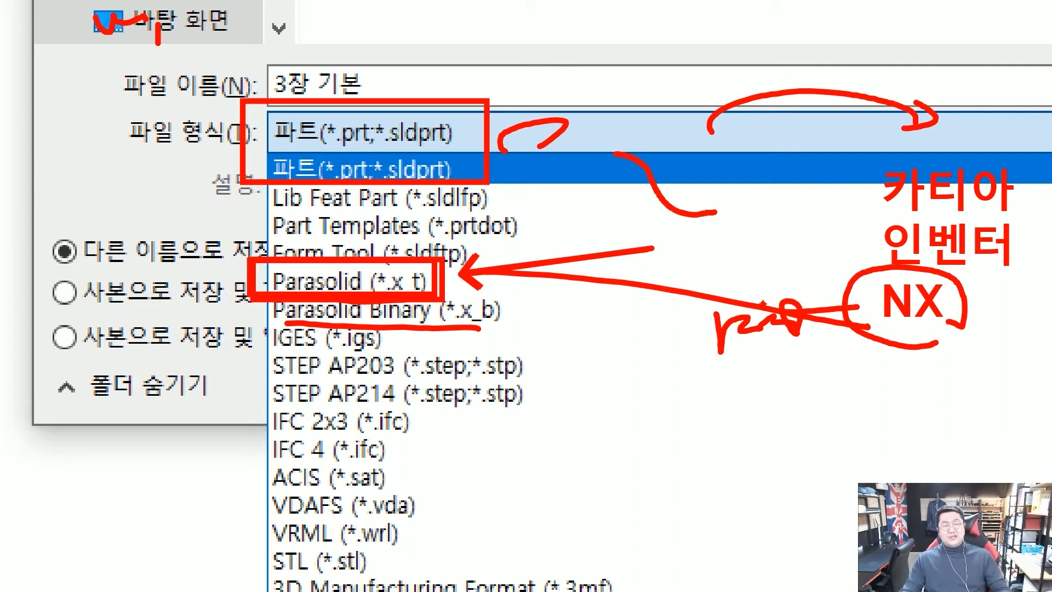
pyautogui.moveTo(495, 333); pyautogui.dragTo(578, 367)
pyautogui.moveTo(678, 337)
pyautogui.mouseDown()
pyautogui.moveTo(589, 365)
pyautogui.moveTo(568, 483)
pyautogui.mouseUp()
pyautogui.moveTo(498, 322)
pyautogui.mouseDown()
pyautogui.moveTo(506, 350)
pyautogui.moveTo(553, 372)
pyautogui.mouseUp()
pyautogui.moveTo(634, 324); pyautogui.dragTo(612, 365)
pyautogui.moveTo(685, 326); pyautogui.dragTo(677, 348)
pyautogui.moveTo(700, 345); pyautogui.dragTo(678, 385)
pyautogui.moveTo(554, 488); pyautogui.dragTo(605, 474)
pyautogui.moveTo(604, 435); pyautogui.dragTo(588, 461)
pyautogui.moveTo(602, 394); pyautogui.dragTo(607, 384)
pyautogui.moveTo(549, 351)
pyautogui.mouseDown()
pyautogui.moveTo(628, 358)
pyautogui.moveTo(550, 350)
pyautogui.moveTo(547, 291)
pyautogui.moveTo(638, 262)
pyautogui.moveTo(685, 282)
pyautogui.mouseUp()
pyautogui.moveTo(506, 348)
pyautogui.mouseDown()
pyautogui.moveTo(472, 461)
pyautogui.moveTo(495, 507)
pyautogui.mouseUp()
pyautogui.moveTo(638, 496)
pyautogui.mouseDown()
pyautogui.moveTo(693, 377)
pyautogui.moveTo(666, 372)
pyautogui.mouseUp()
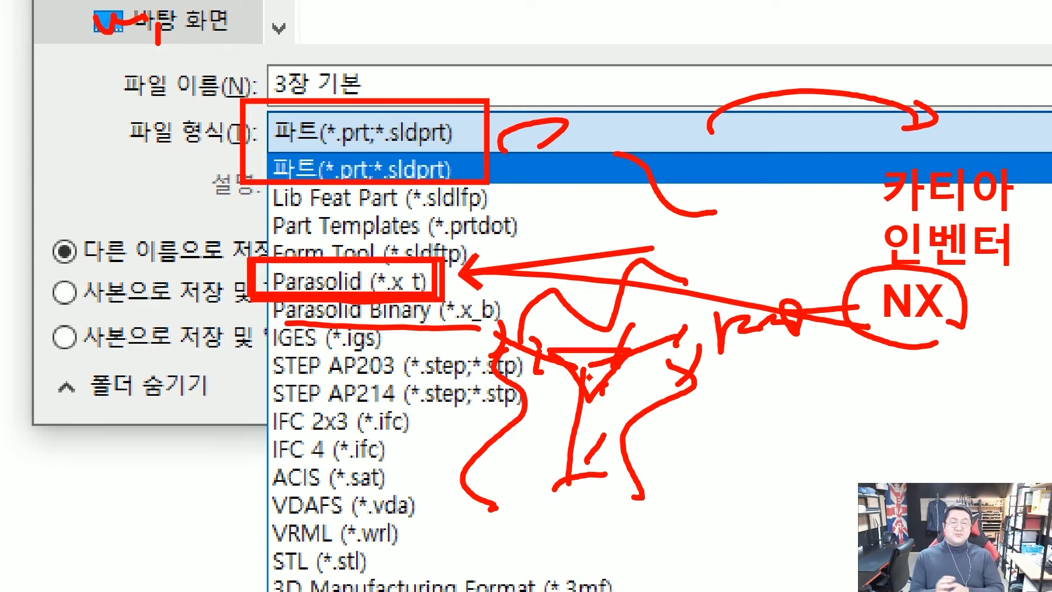
pyautogui.moveTo(650, 485)
pyautogui.mouseDown()
pyautogui.moveTo(482, 323)
pyautogui.moveTo(688, 407)
pyautogui.mouseUp()
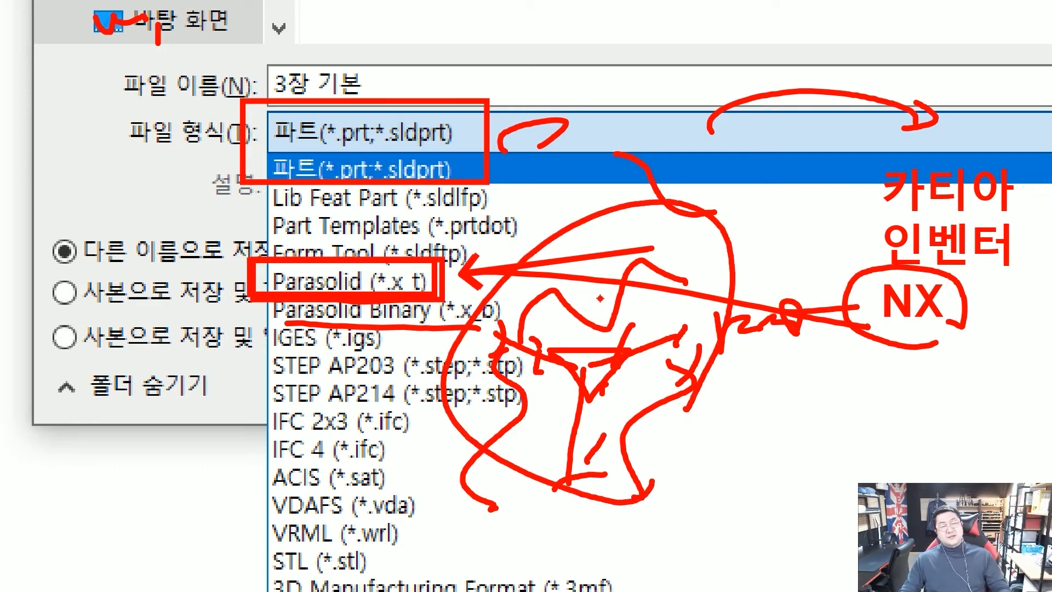
pyautogui.moveTo(521, 262); pyautogui.dragTo(445, 267)
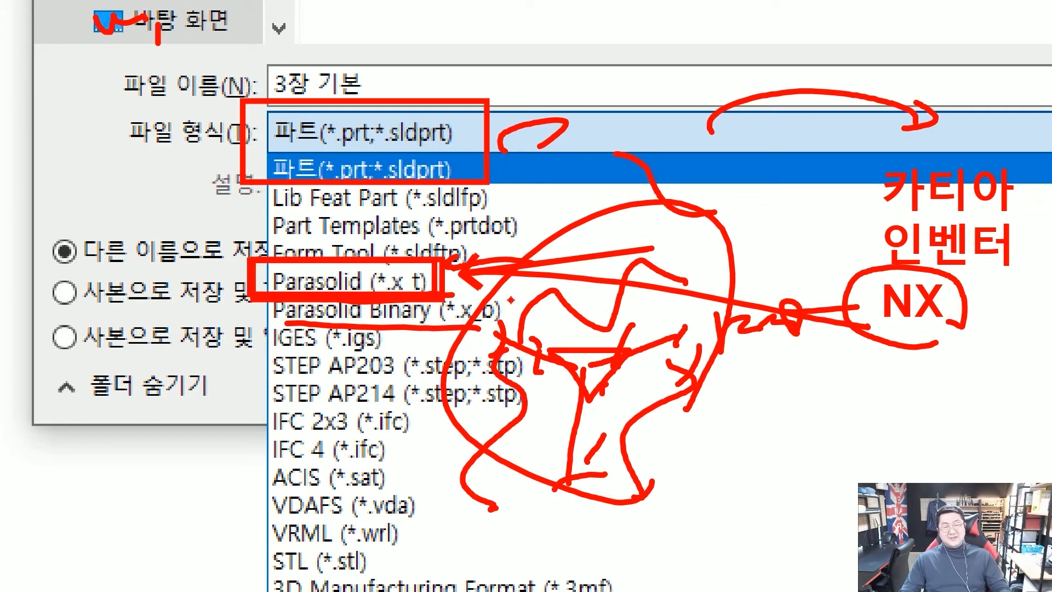
pyautogui.moveTo(751, 245)
pyautogui.mouseDown()
pyautogui.moveTo(848, 241)
pyautogui.moveTo(837, 249)
pyautogui.mouseUp()
pyautogui.moveTo(926, 268)
pyautogui.mouseDown()
pyautogui.moveTo(1019, 221)
pyautogui.moveTo(932, 269)
pyautogui.mouseUp()
pyautogui.moveTo(433, 271); pyautogui.dragTo(482, 278)
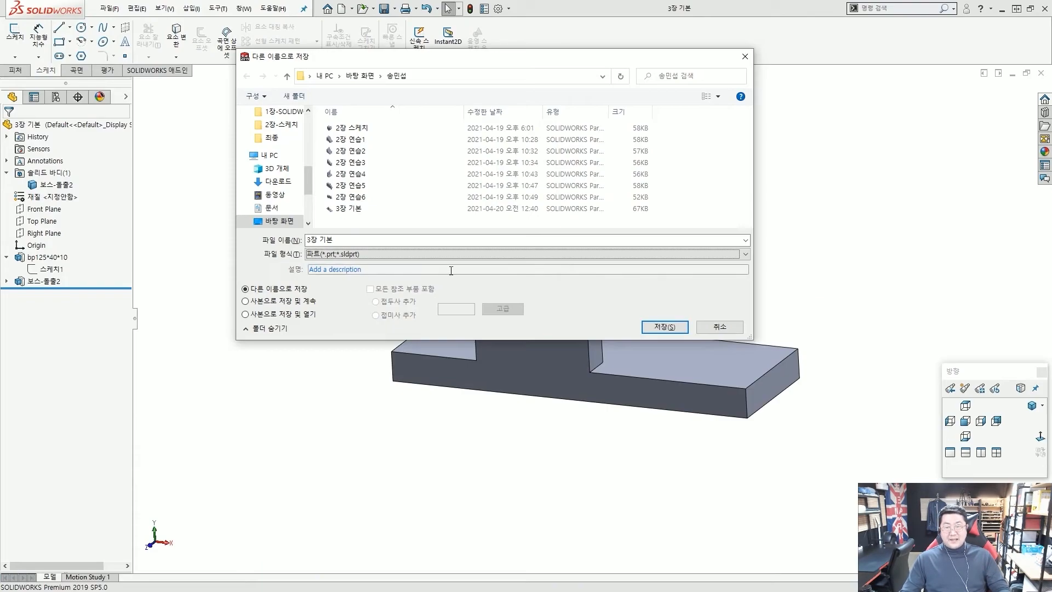
# Show the available file formats for saving the part and annotate the screen with the text 솔리드웍스->NX, DESIGN X, 오토캐드.
pyautogui.click(570, 254)
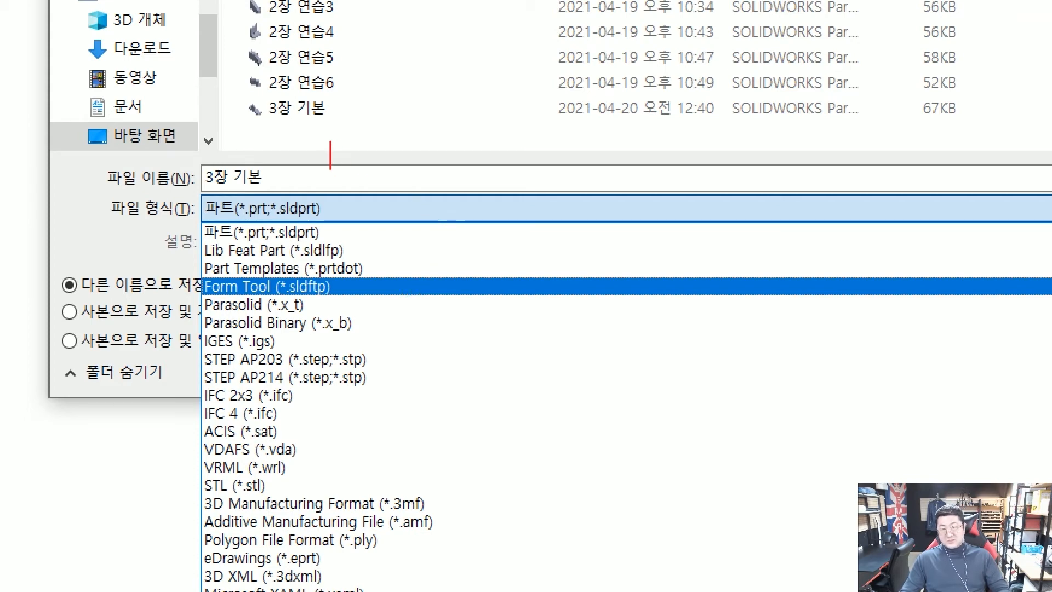
pyautogui.click(337, 158)
pyautogui.write('THFF')
pyautogui.press('BackSpace')
pyautogui.press('BackSpace')
pyautogui.press('BackSpace')
pyautogui.press('BackSpace')
pyautogui.write('솔리등웍스')
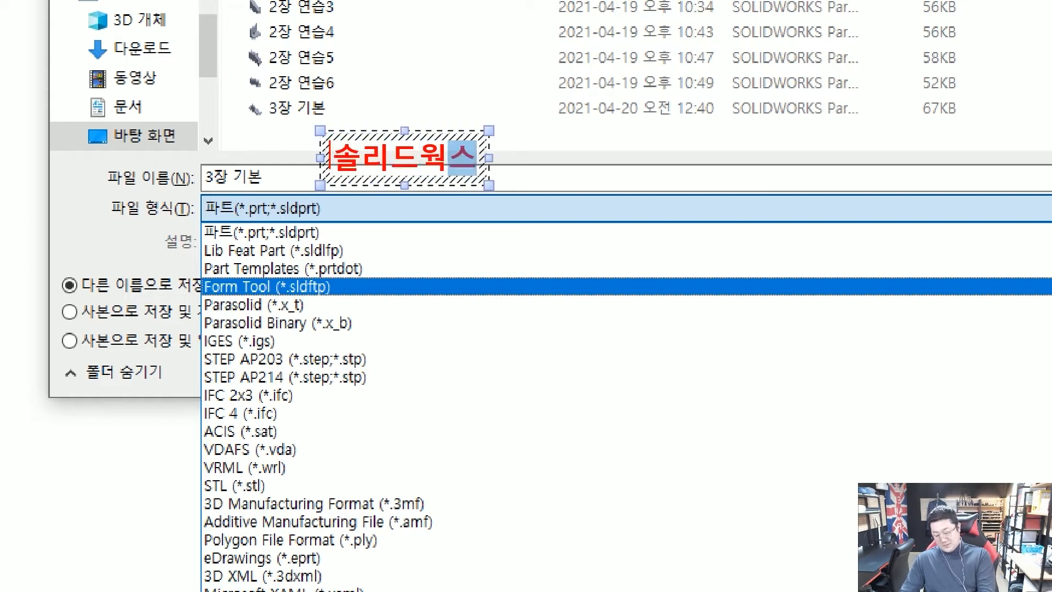
pyautogui.write('-<')
pyautogui.press('BackSpace')
pyautogui.press('BackSpace')
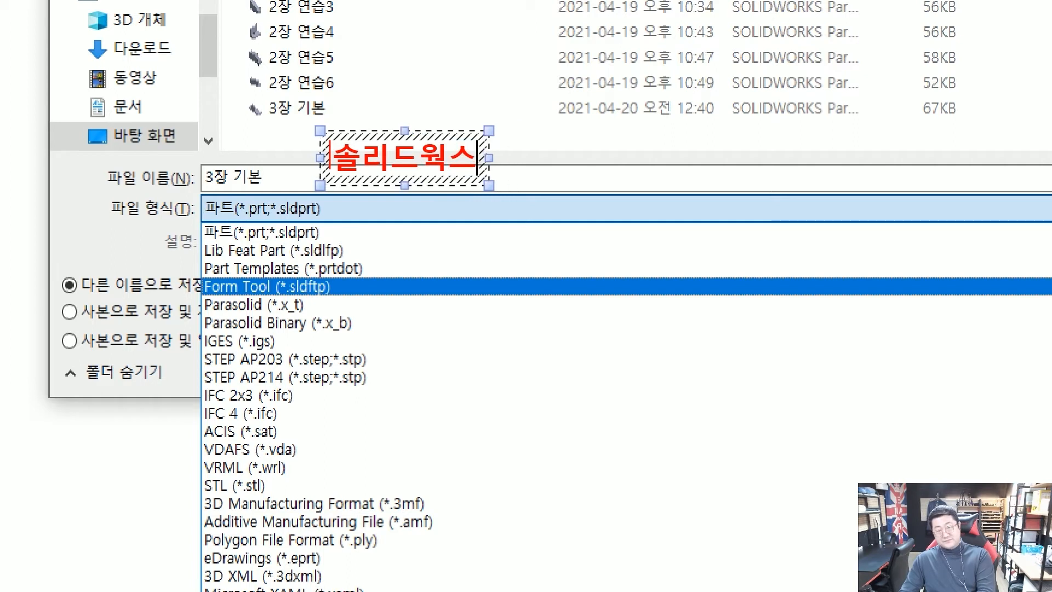
pyautogui.write('->NX')
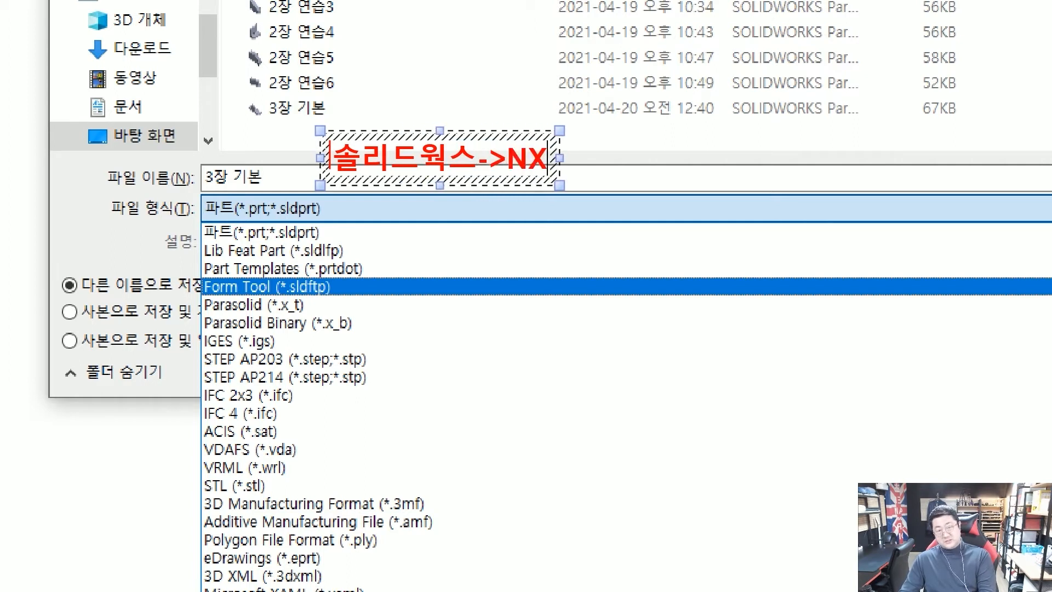
pyautogui.write(', ㅇㄷ')
pyautogui.press('BackSpace')
pyautogui.write('D')
pyautogui.press('BackSpace')
pyautogui.press('BackSpace')
pyautogui.write('DESIG')
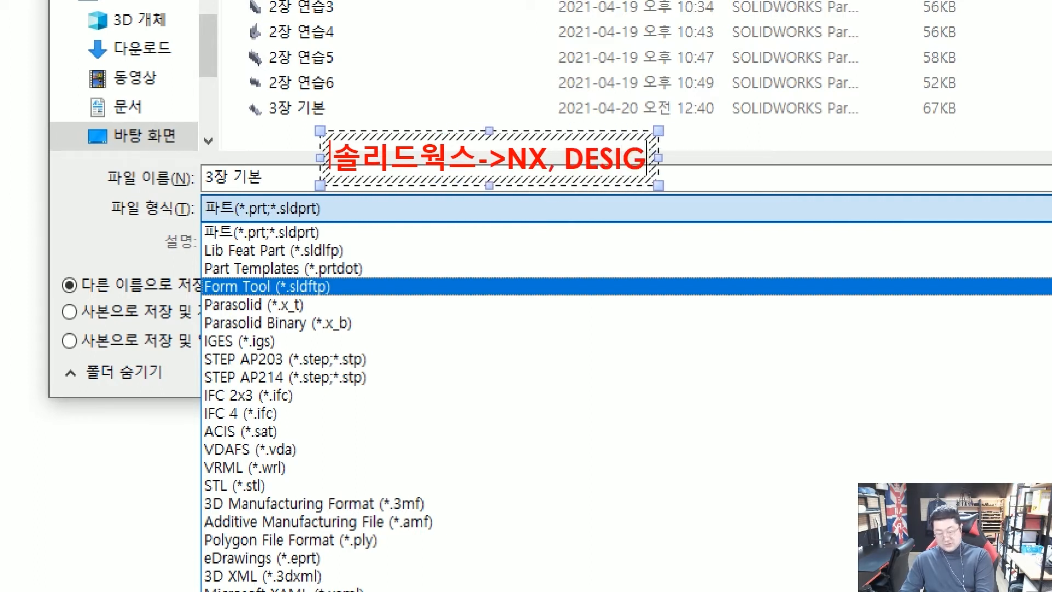
pyautogui.write('N X')
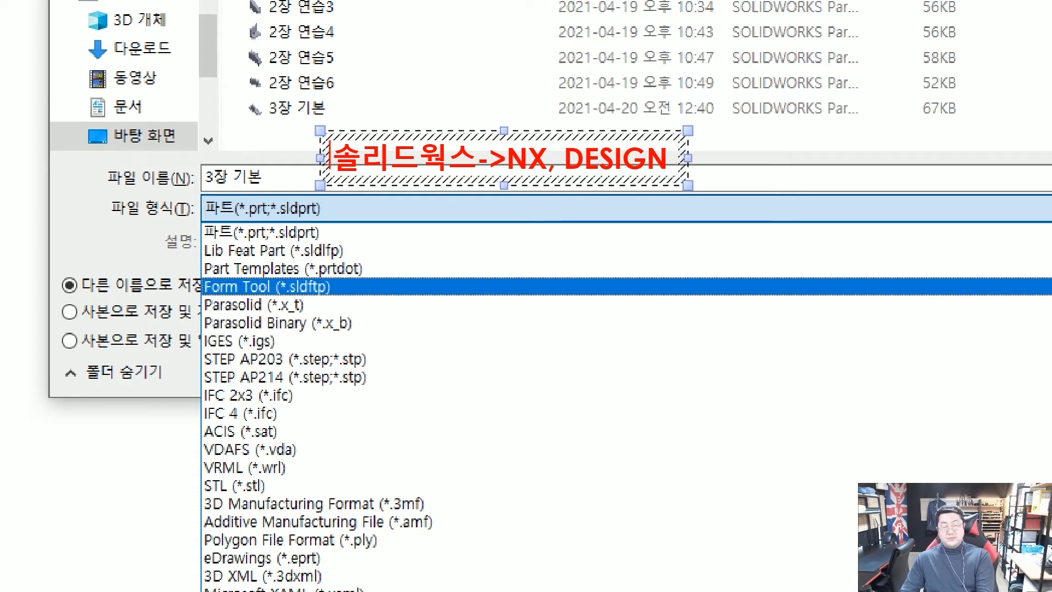
pyautogui.write(', 오토')
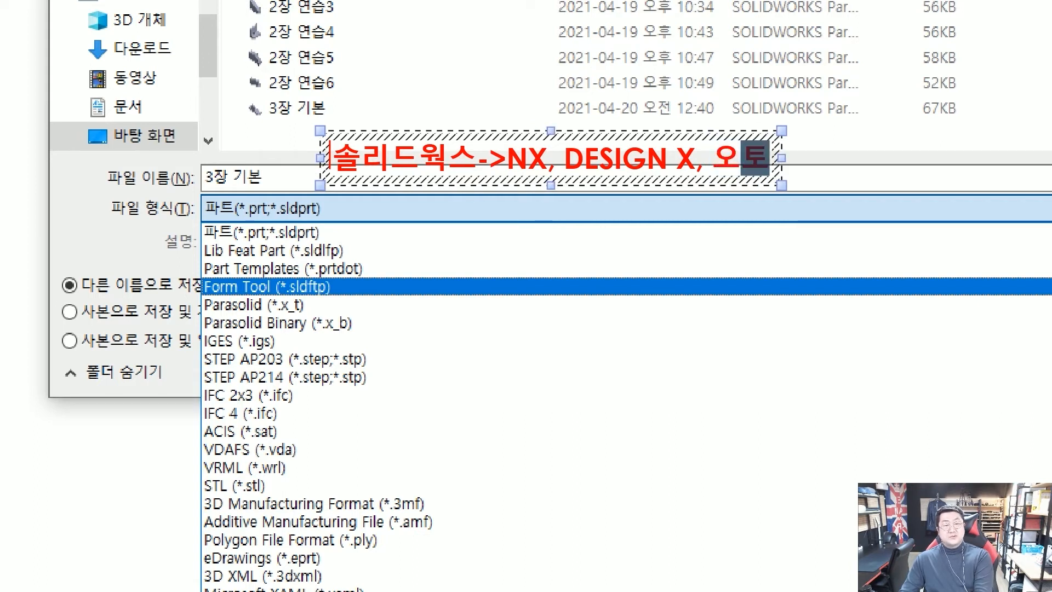
pyautogui.write('개드')
pyautogui.press('BackSpace')
pyautogui.press('BackSpace')
pyautogui.press('BackSpace')
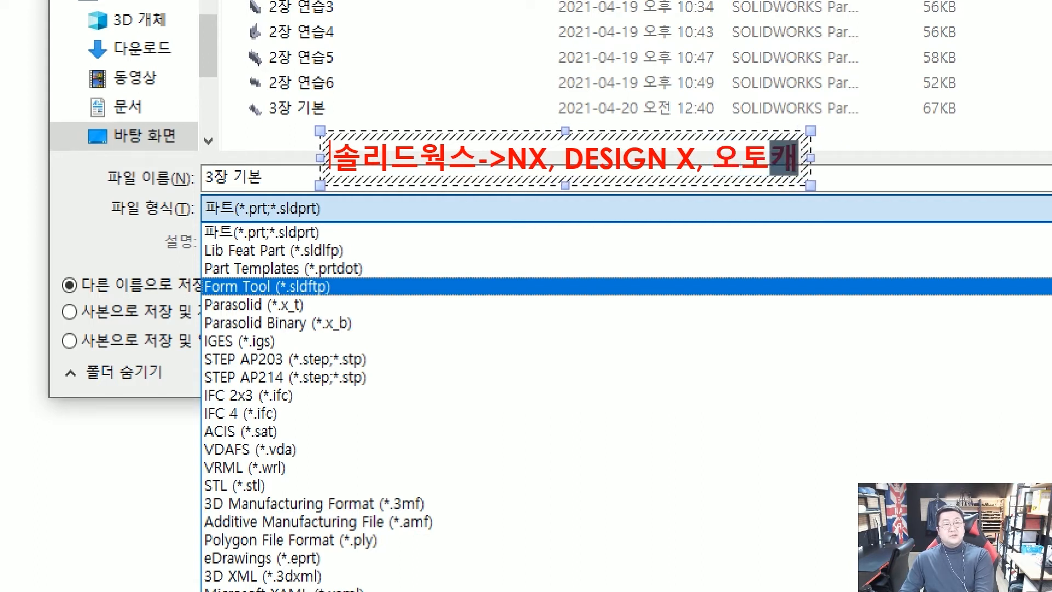
pyautogui.write('캐드')
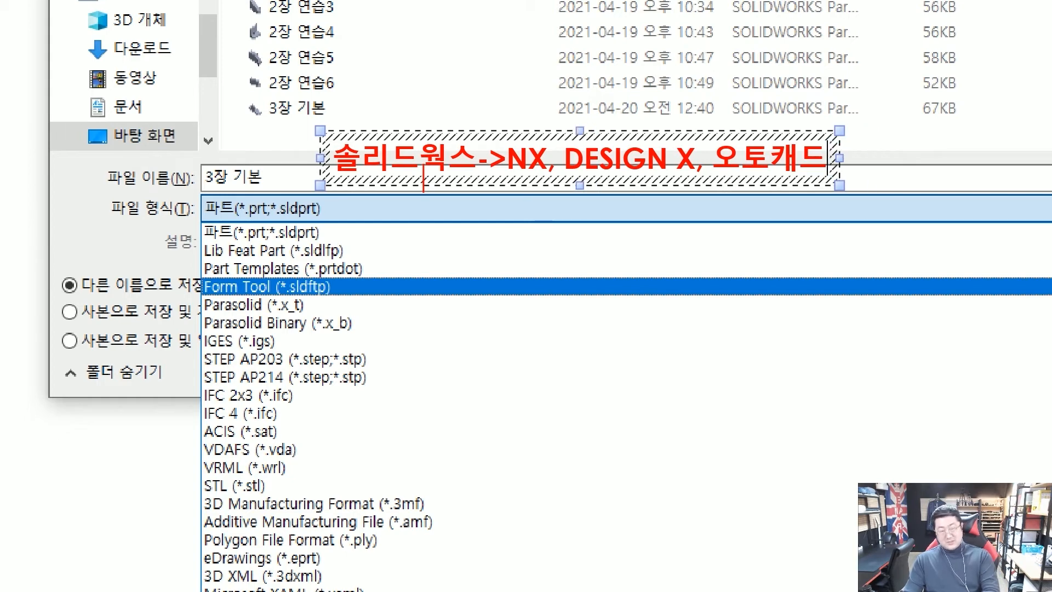
pyautogui.press('Escape')
pyautogui.press('p')
pyautogui.moveTo(458, 190)
pyautogui.mouseDown()
pyautogui.moveTo(400, 125)
pyautogui.moveTo(452, 192)
pyautogui.mouseUp()
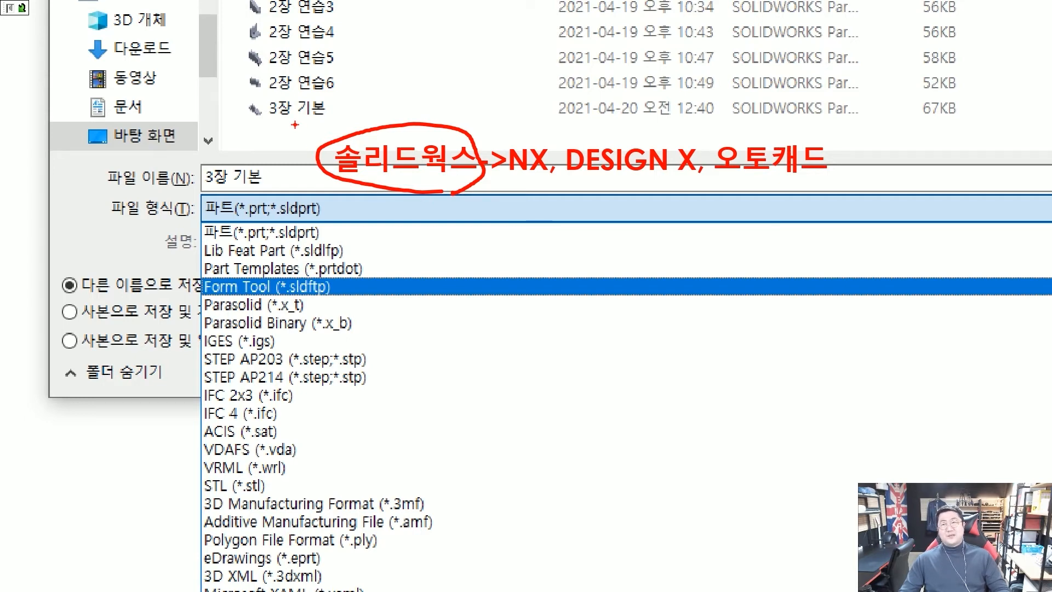
pyautogui.moveTo(293, 116); pyautogui.dragTo(489, 193)
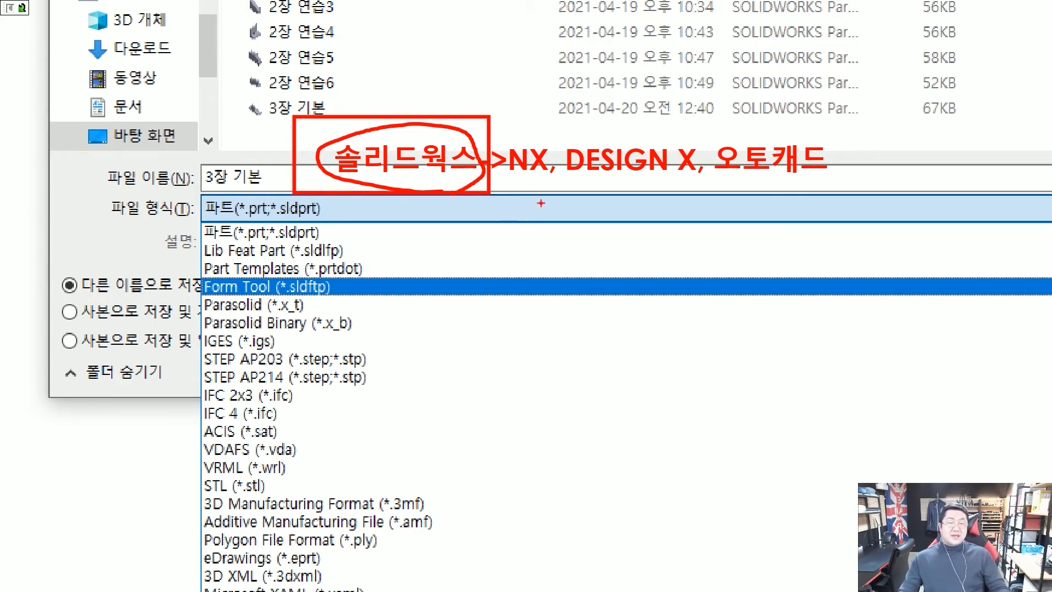
pyautogui.moveTo(550, 185)
pyautogui.mouseDown()
pyautogui.moveTo(504, 162)
pyautogui.moveTo(552, 165)
pyautogui.mouseUp()
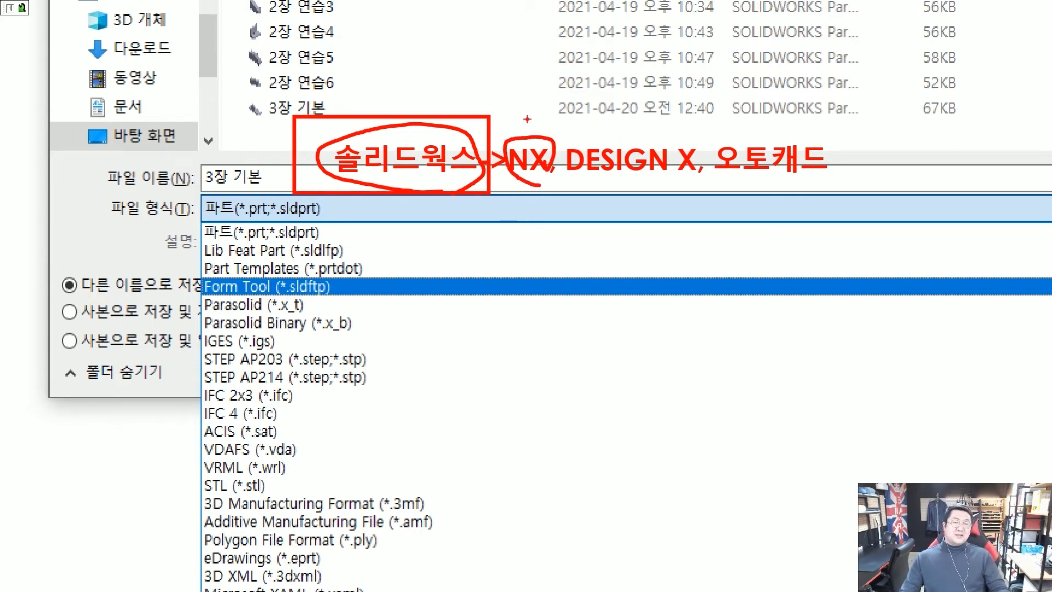
pyautogui.moveTo(514, 107)
pyautogui.mouseDown()
pyautogui.moveTo(535, 111)
pyautogui.moveTo(509, 124)
pyautogui.moveTo(542, 115)
pyautogui.mouseUp()
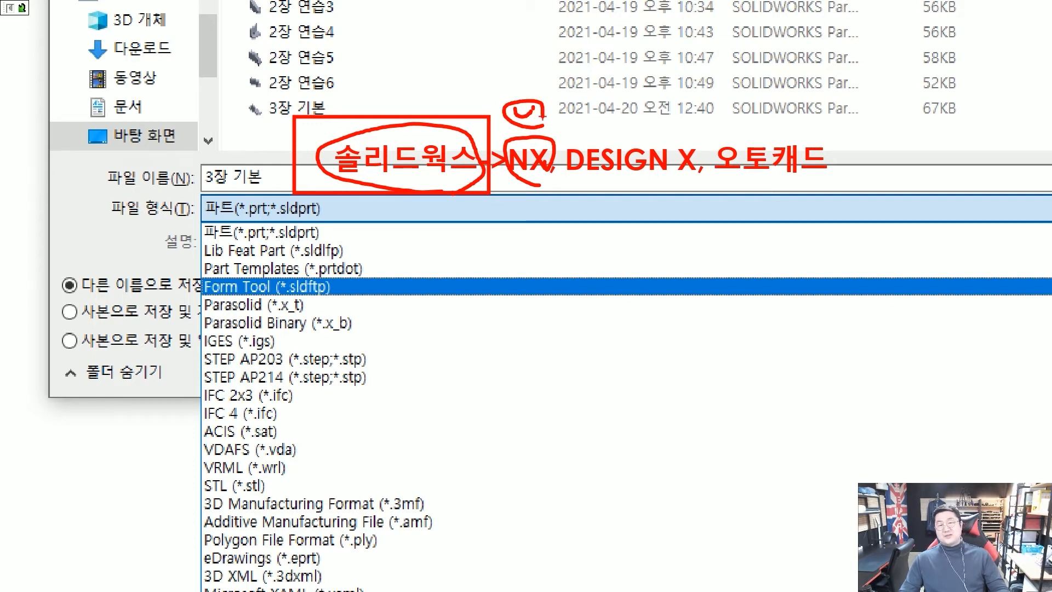
pyautogui.moveTo(535, 221); pyautogui.dragTo(543, 252)
pyautogui.moveTo(548, 219); pyautogui.dragTo(564, 247)
pyautogui.moveTo(602, 209); pyautogui.dragTo(624, 235)
pyautogui.moveTo(646, 225); pyautogui.dragTo(639, 236)
pyautogui.moveTo(493, 265); pyautogui.dragTo(630, 226)
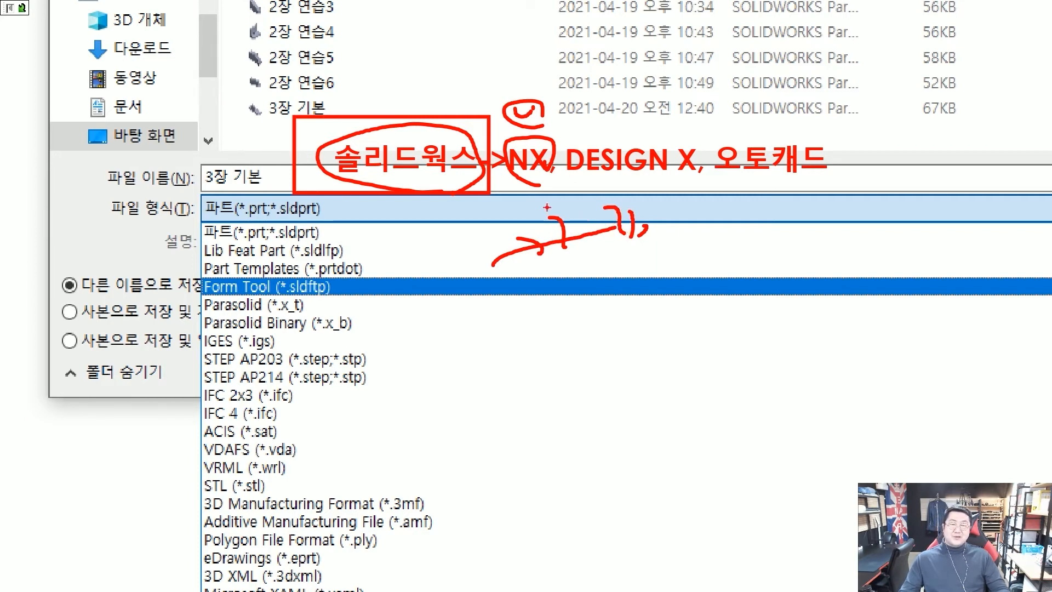
pyautogui.moveTo(390, 132); pyautogui.dragTo(424, 129)
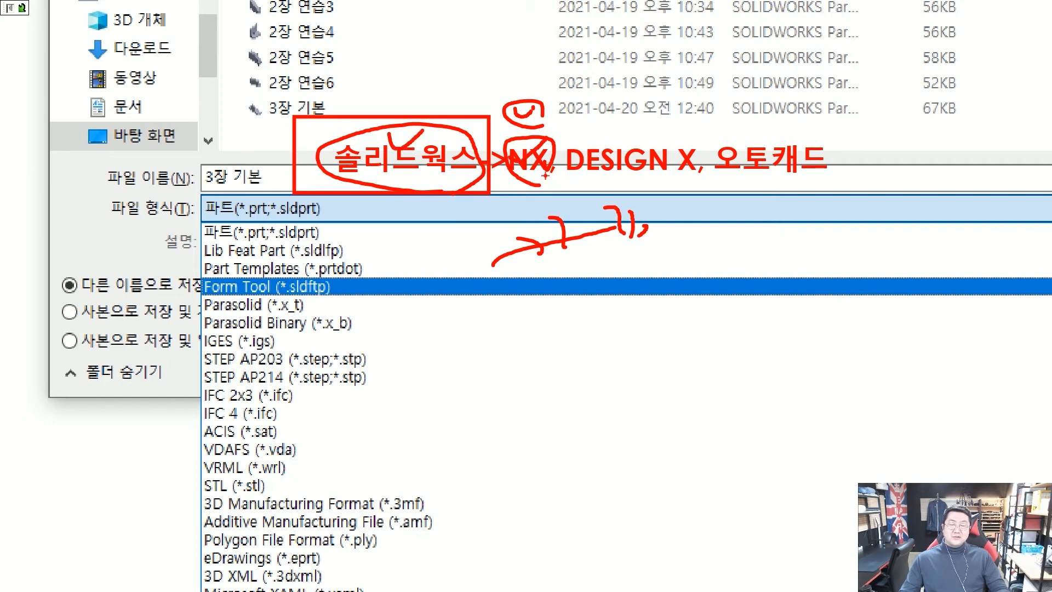
pyautogui.moveTo(581, 197)
pyautogui.mouseDown()
pyautogui.moveTo(567, 158)
pyautogui.moveTo(525, 187)
pyautogui.mouseUp()
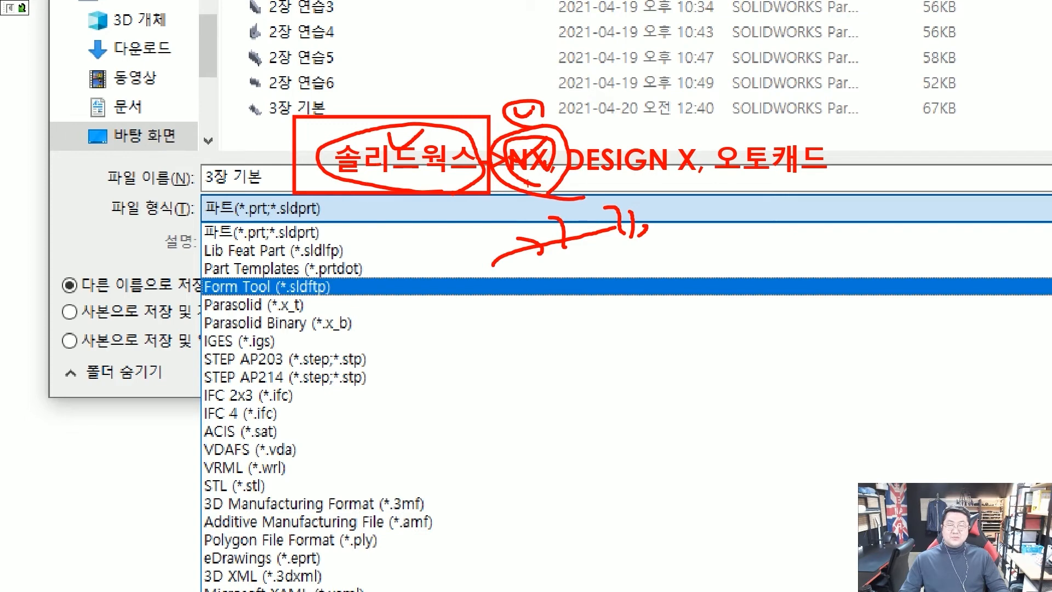
pyautogui.moveTo(530, 188)
pyautogui.mouseDown()
pyautogui.moveTo(506, 219)
pyautogui.moveTo(408, 185)
pyautogui.moveTo(422, 189)
pyautogui.mouseUp()
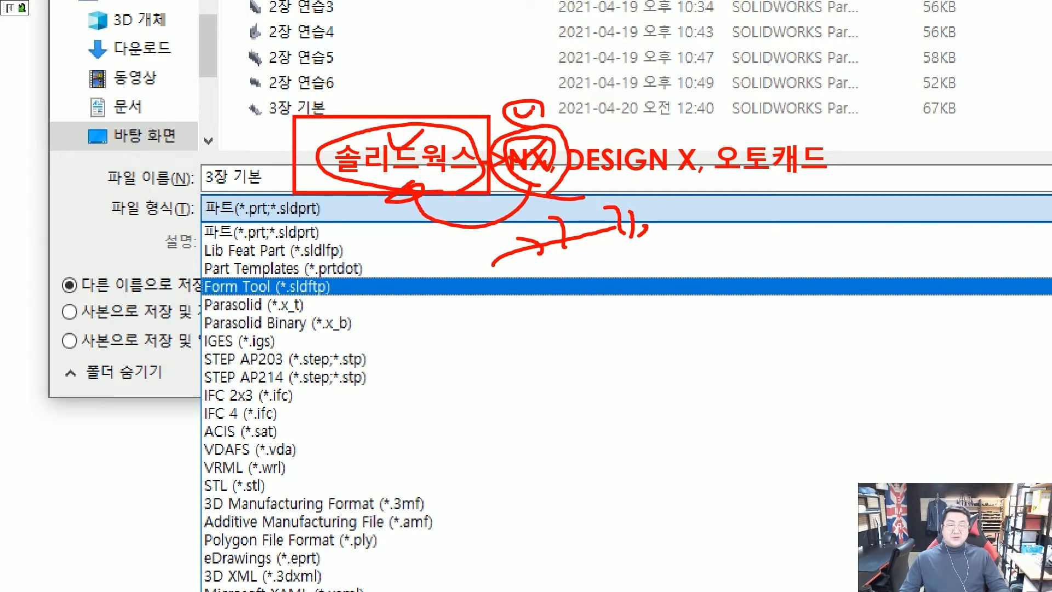
pyautogui.moveTo(450, 113)
pyautogui.mouseDown()
pyautogui.moveTo(510, 98)
pyautogui.moveTo(548, 123)
pyautogui.mouseUp()
pyautogui.moveTo(442, 91); pyautogui.dragTo(368, 99)
pyautogui.moveTo(342, 85); pyautogui.dragTo(330, 91)
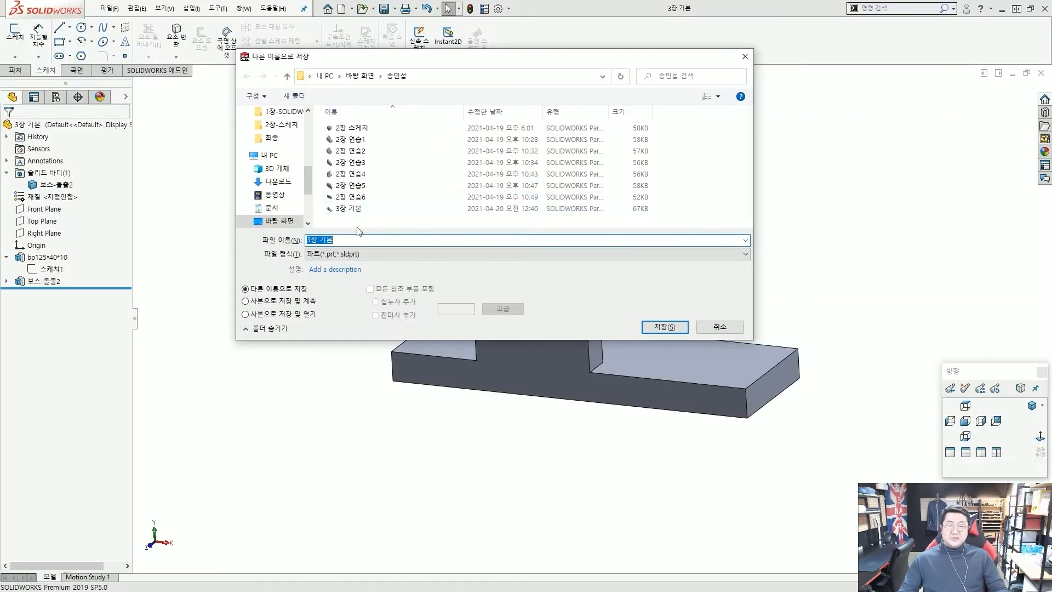
# Show the available file formats again and examine the Parasolid (*.x_t), IGES and STEP AP203 entries.
pyautogui.click(361, 254)
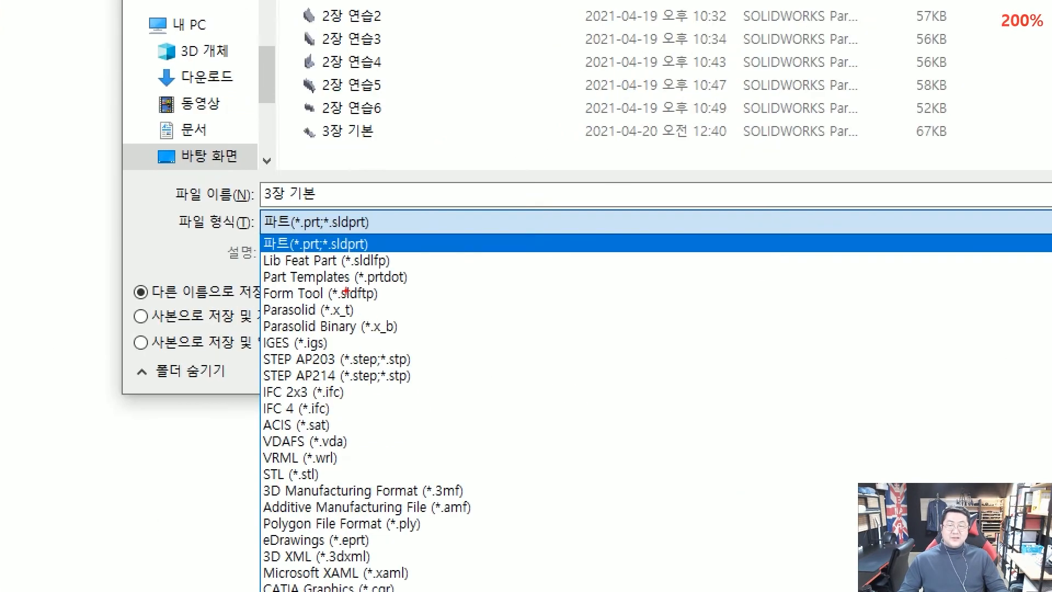
pyautogui.moveTo(411, 194)
pyautogui.mouseDown()
pyautogui.moveTo(470, 168)
pyautogui.moveTo(472, 179)
pyautogui.mouseUp()
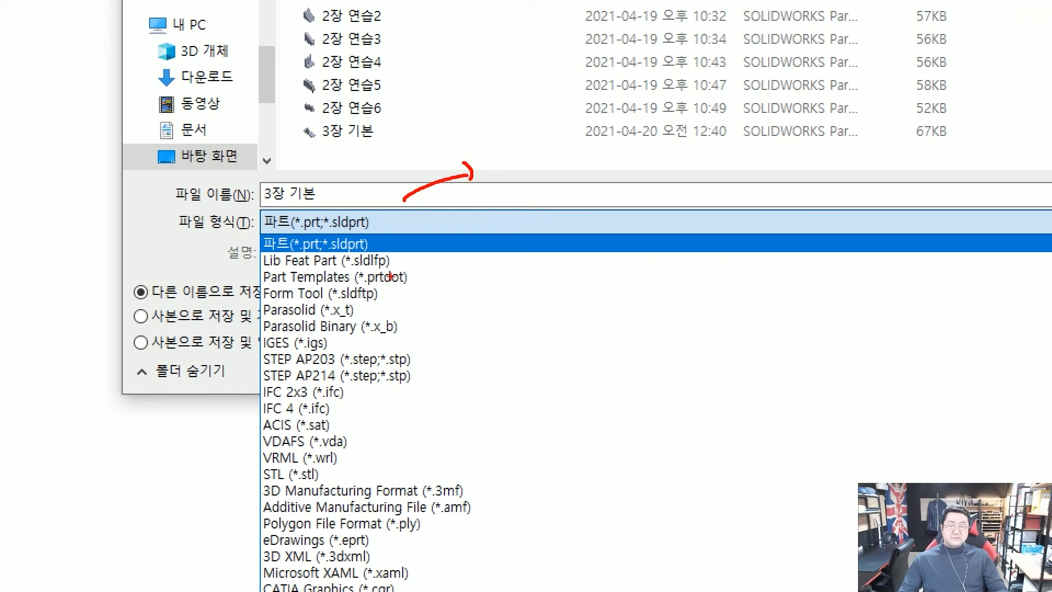
pyautogui.moveTo(252, 349); pyautogui.dragTo(416, 368)
pyautogui.moveTo(254, 329); pyautogui.dragTo(338, 353)
pyautogui.moveTo(249, 296); pyautogui.dragTo(376, 324)
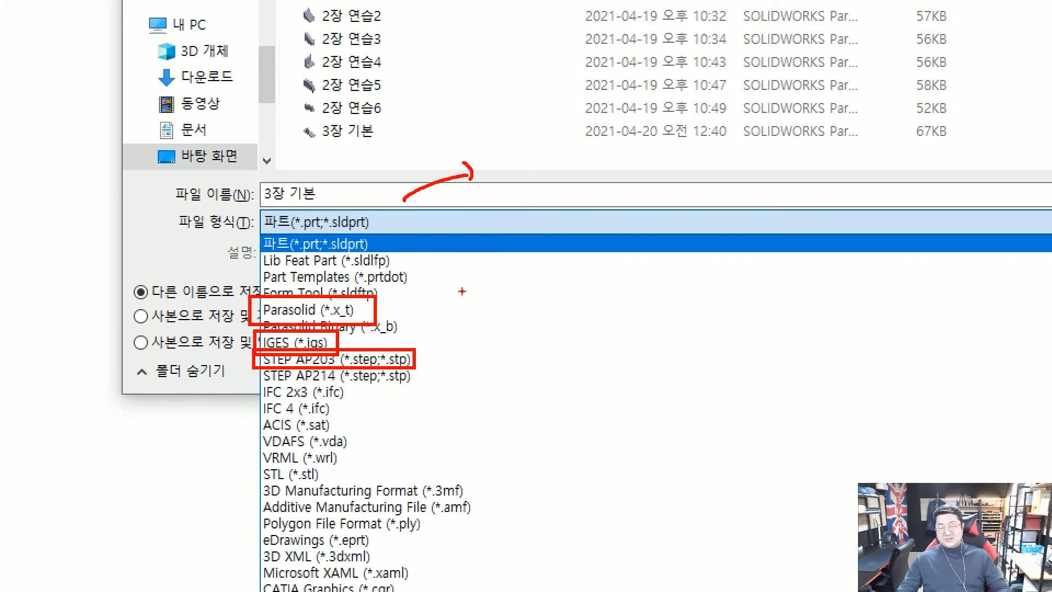
pyautogui.press('Escape')
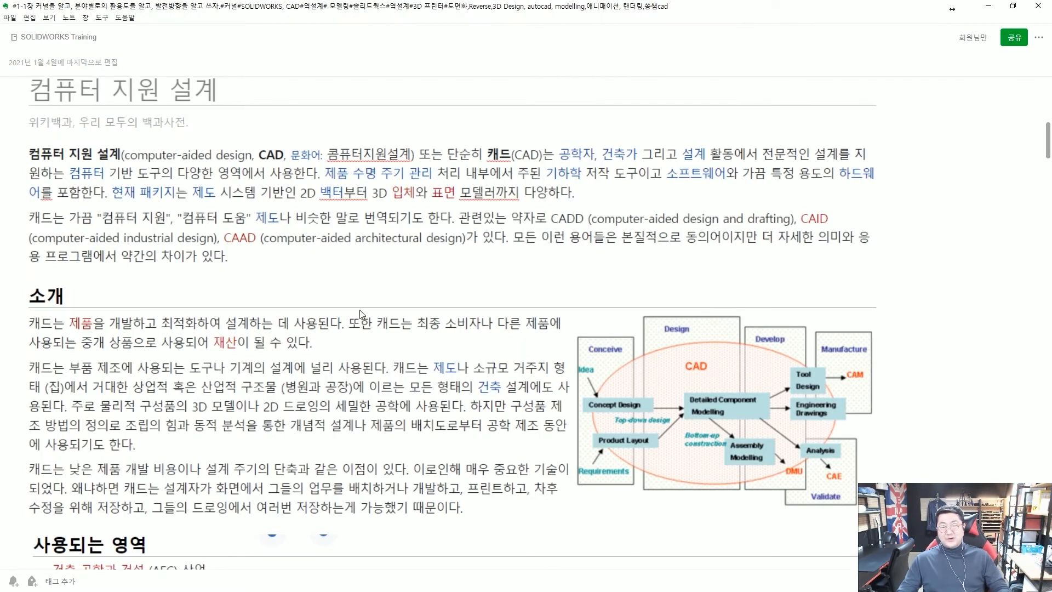
# Switch to the note on computer-aided design and read through the CAD history as far as the modelling kernel passage.
pyautogui.scroll(-5, 359, 311)
pyautogui.scroll(5, 364, 313)
pyautogui.hotkey('ctrl', '2')
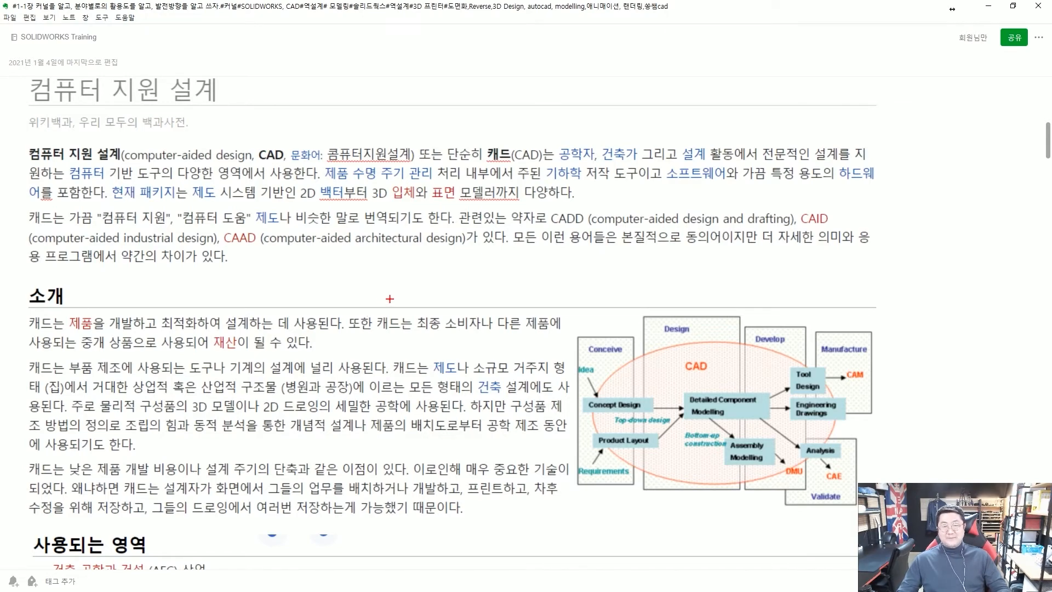
pyautogui.scroll(-10, 390, 299)
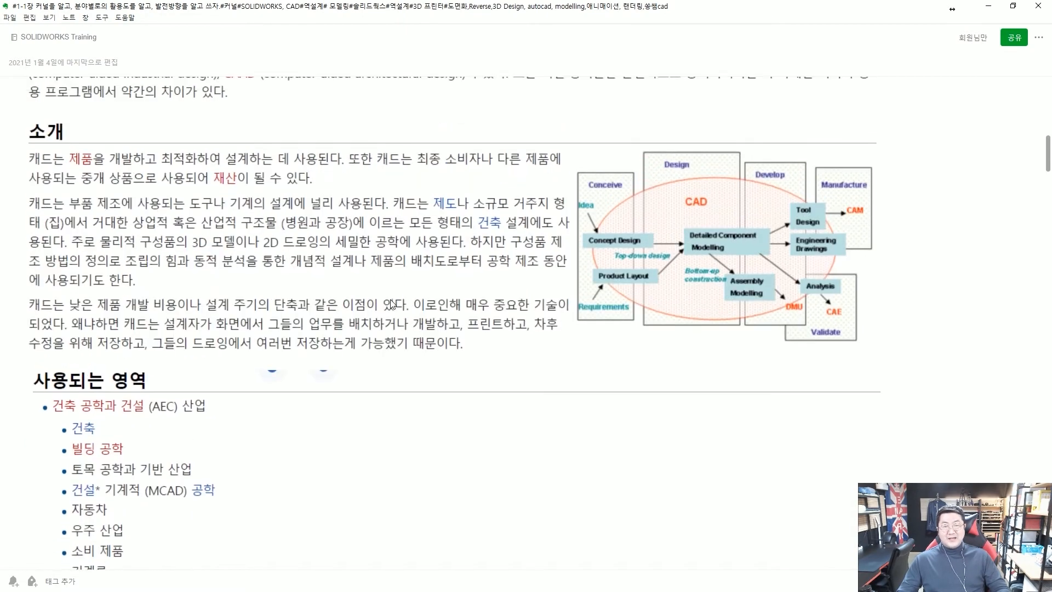
pyautogui.scroll(-5, 392, 304)
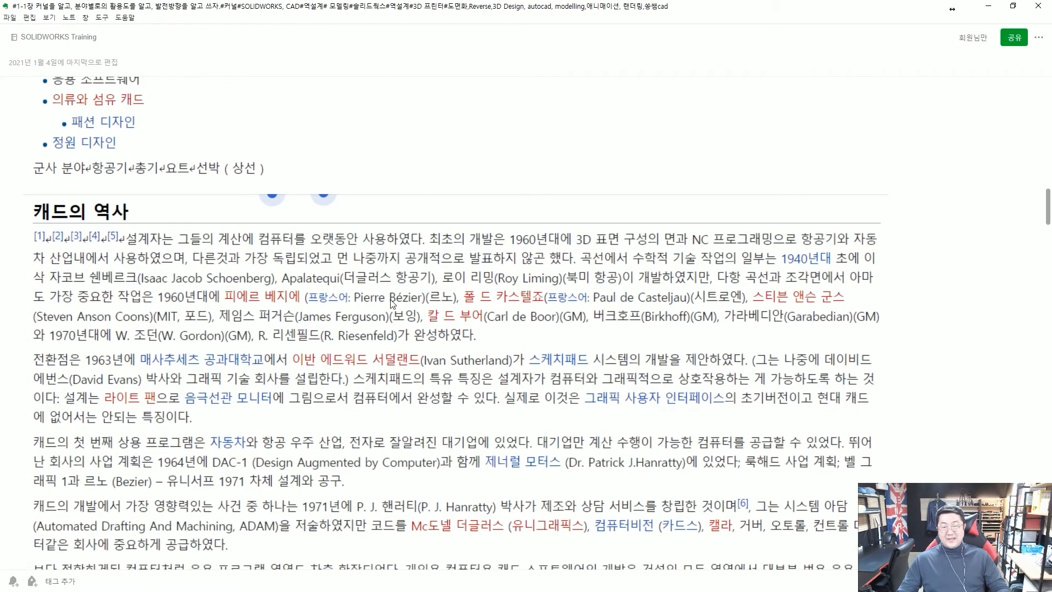
pyautogui.scroll(-2, 392, 303)
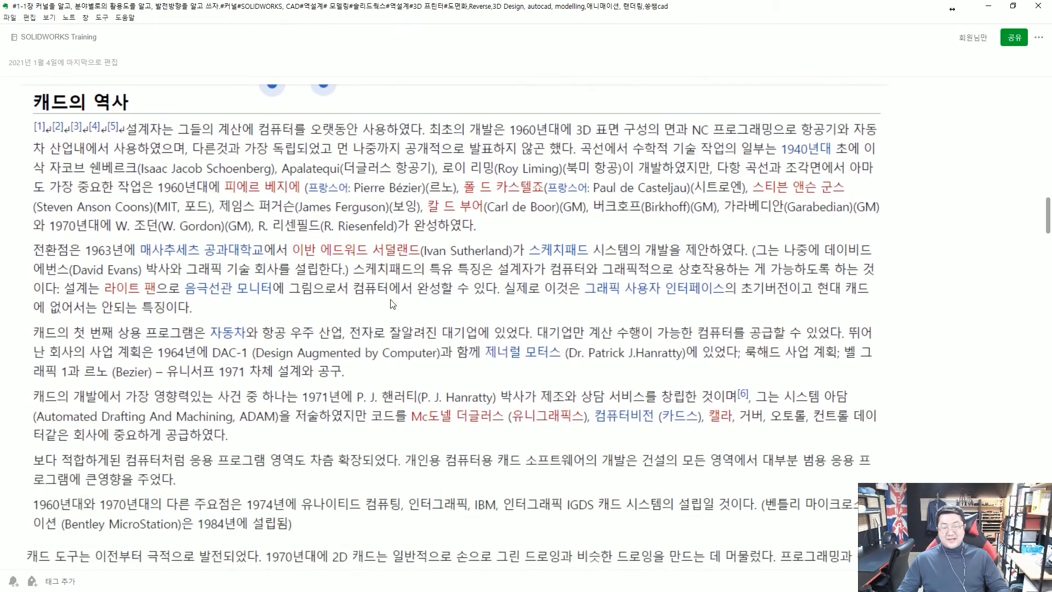
pyautogui.scroll(-5, 392, 304)
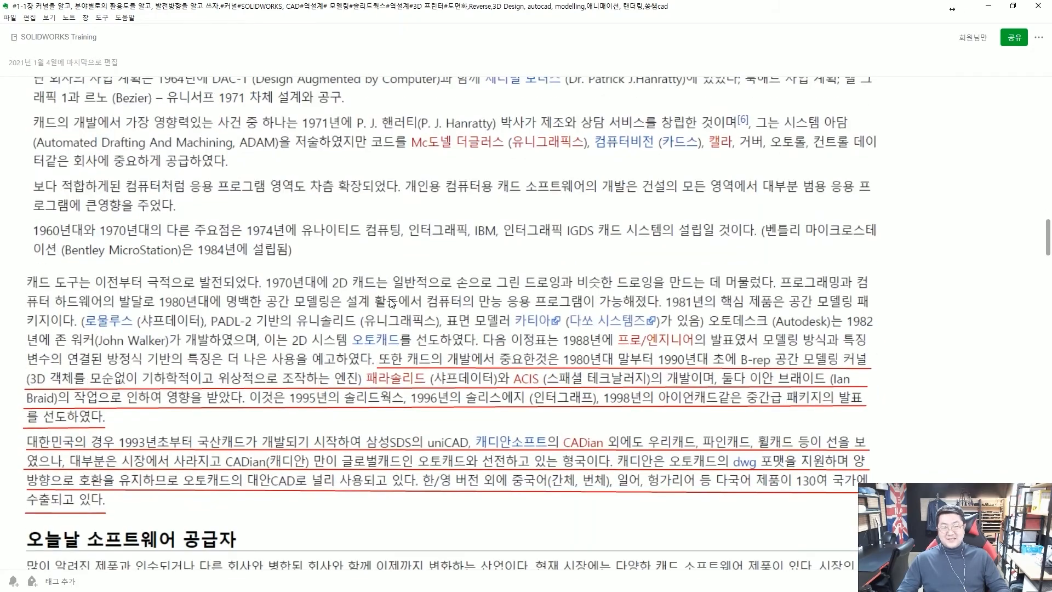
pyautogui.scroll(-1, 390, 303)
# Examine the passage on the Parasolid and ACIS modelling kernels, marking both kernel names.
pyautogui.hotkey('ctrl', '1')
pyautogui.moveTo(334, 296)
pyautogui.keyDown('ctrl'); pyautogui.mouseDown()
pyautogui.moveTo(515, 337)
pyautogui.moveTo(607, 344)
pyautogui.mouseUp(); pyautogui.keyUp('ctrl')
pyautogui.moveTo(620, 301)
pyautogui.keyDown('ctrl'); pyautogui.mouseDown()
pyautogui.moveTo(812, 343)
pyautogui.moveTo(903, 343)
pyautogui.mouseUp(); pyautogui.keyUp('ctrl')
pyautogui.moveTo(547, 257); pyautogui.dragTo(581, 257)
pyautogui.moveTo(754, 255); pyautogui.dragTo(776, 299)
pyautogui.moveTo(567, 274); pyautogui.dragTo(595, 264)
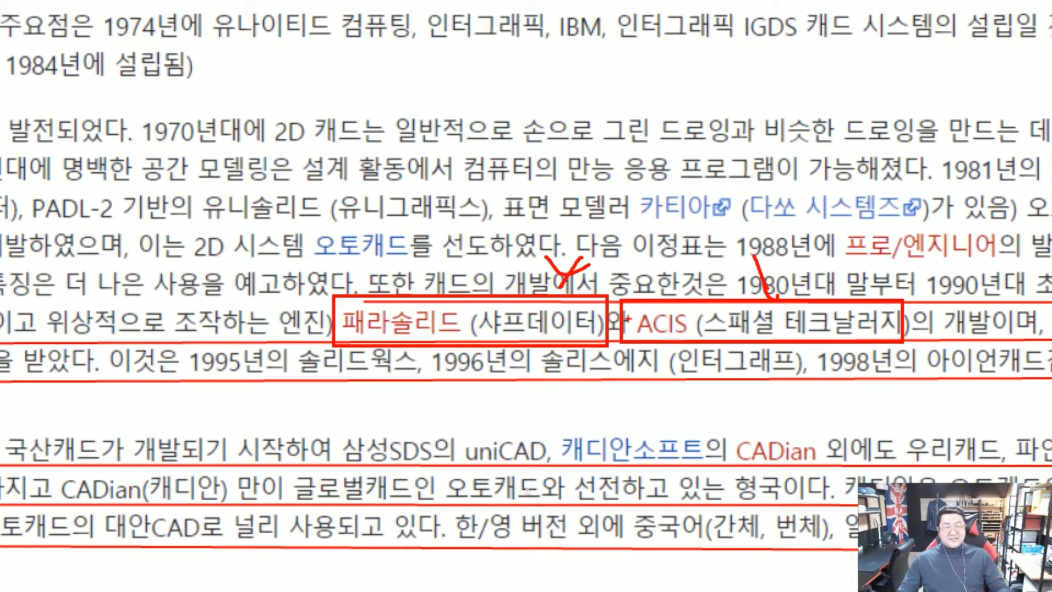
pyautogui.press('Escape')
pyautogui.moveTo(339, 328); pyautogui.dragTo(355, 323)
pyautogui.moveTo(494, 332); pyautogui.dragTo(519, 328)
pyautogui.moveTo(681, 328); pyautogui.dragTo(700, 332)
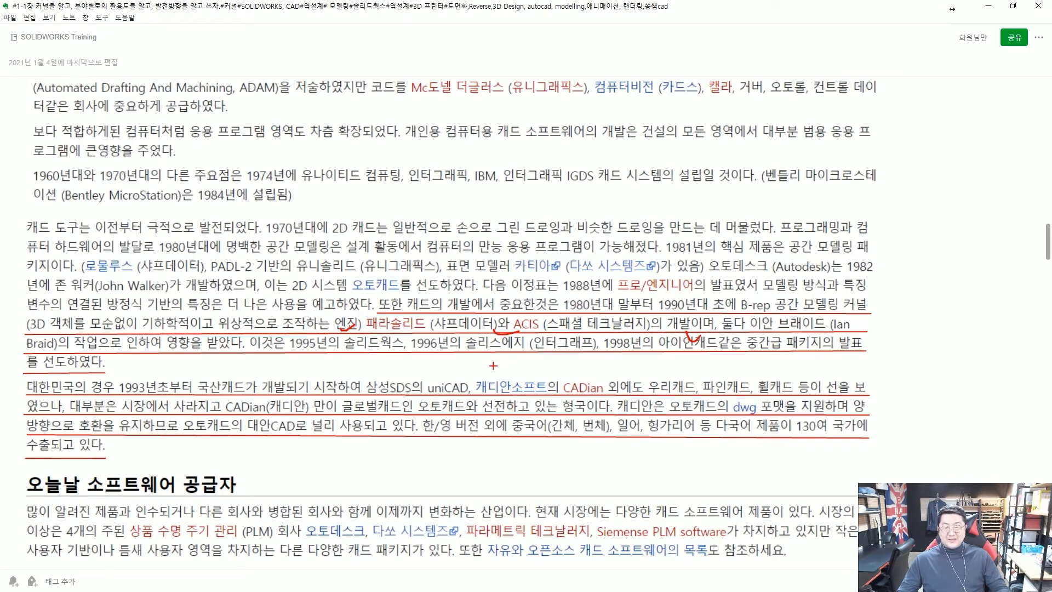
# Examine the note's section on today's software suppliers, boxing 오토데스크 and 다쏘 시스템즈 and pointing an arrow at the latter.
pyautogui.scroll(-5, 437, 377)
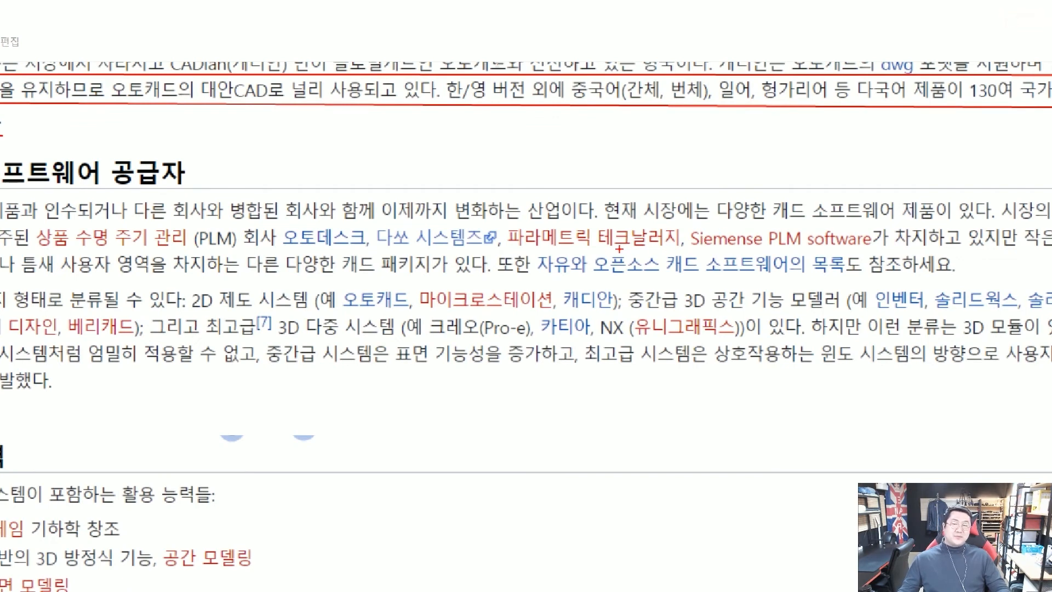
pyautogui.moveTo(280, 215)
pyautogui.keyDown('ctrl'); pyautogui.mouseDown()
pyautogui.moveTo(364, 250)
pyautogui.moveTo(498, 251)
pyautogui.mouseUp(); pyautogui.keyUp('ctrl')
pyautogui.moveTo(463, 178)
pyautogui.mouseDown()
pyautogui.moveTo(455, 175)
pyautogui.moveTo(471, 176)
pyautogui.moveTo(480, 191)
pyautogui.mouseUp()
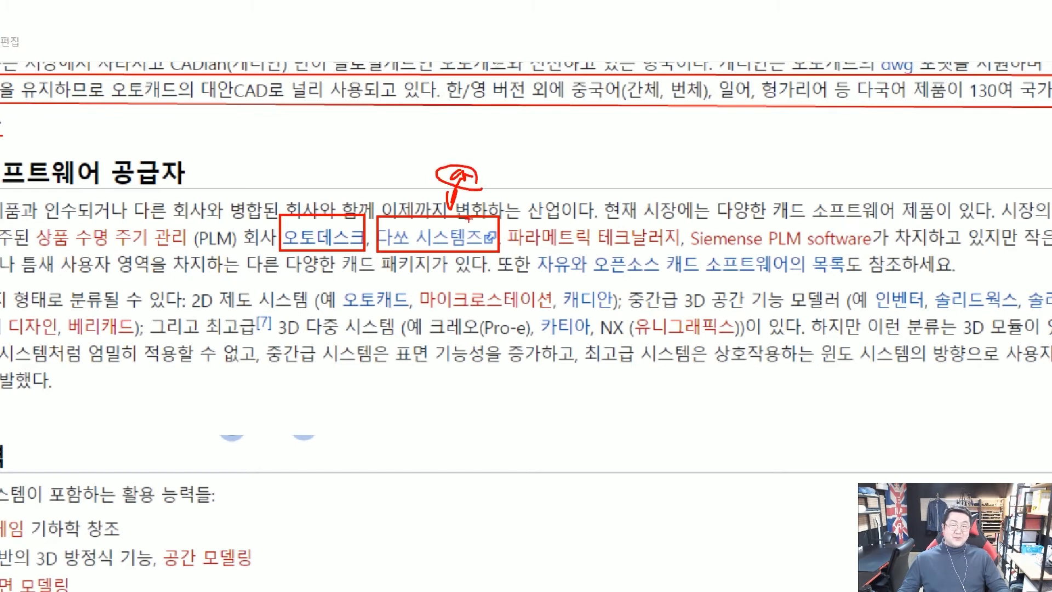
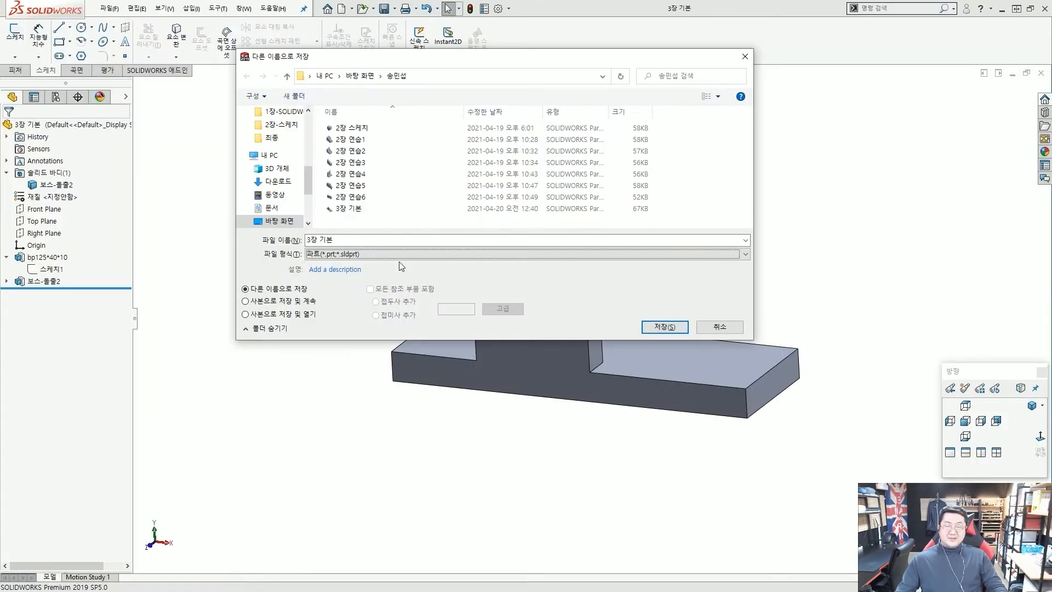
# Show the part's available save formats and examine the STL (*.stl) entry, marking it with a box and arrows.
pyautogui.click(399, 254)
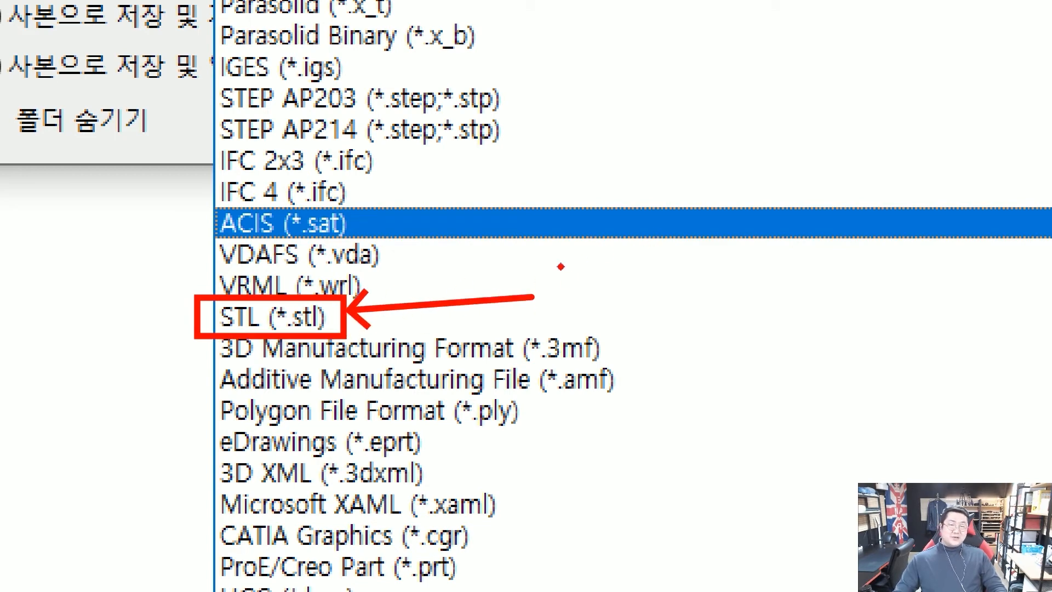
pyautogui.moveTo(515, 160)
pyautogui.mouseDown()
pyautogui.moveTo(548, 189)
pyautogui.moveTo(562, 162)
pyautogui.mouseUp()
pyautogui.moveTo(705, 134)
pyautogui.mouseDown()
pyautogui.moveTo(706, 148)
pyautogui.moveTo(710, 133)
pyautogui.mouseUp()
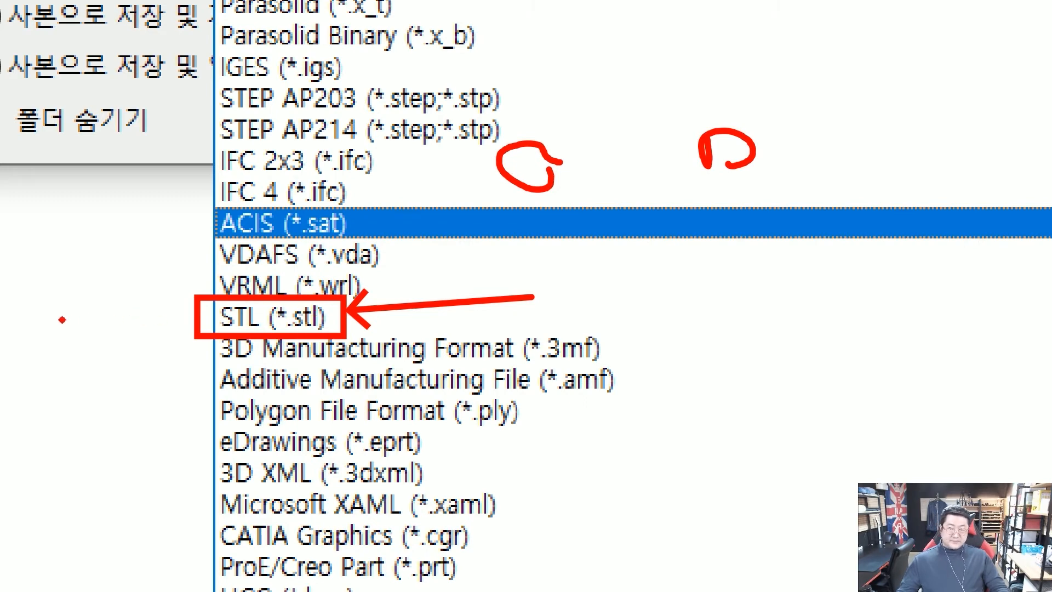
pyautogui.moveTo(66, 321)
pyautogui.mouseDown()
pyautogui.moveTo(187, 321)
pyautogui.moveTo(163, 337)
pyautogui.mouseUp()
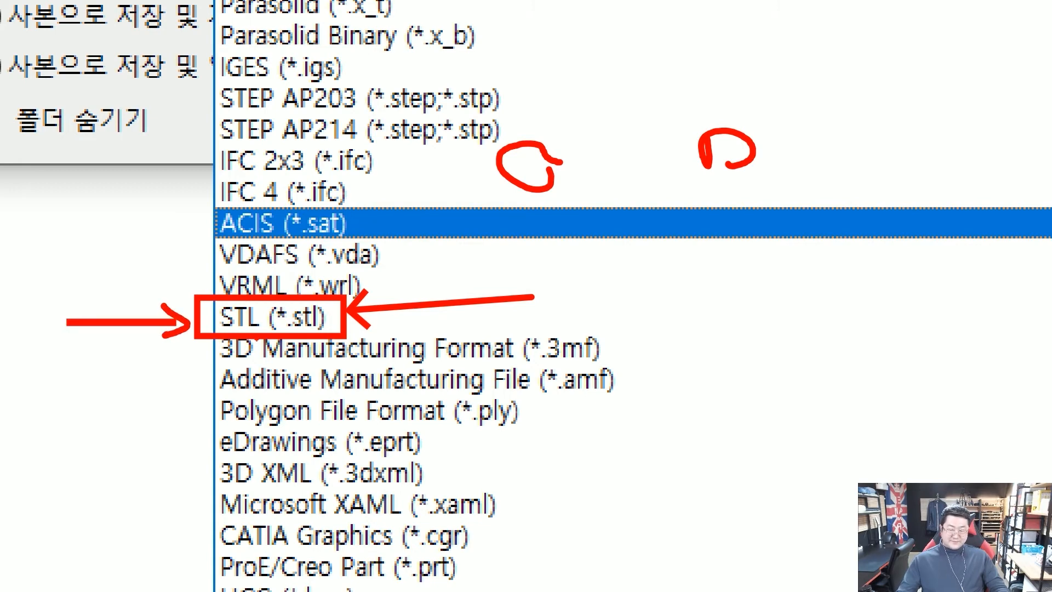
pyautogui.press('Escape')
# Show the save formats again and mark the CATIA Graphics (*.cgr) and ProE/Creo Part (*.prt) entries.
pyautogui.click(336, 255)
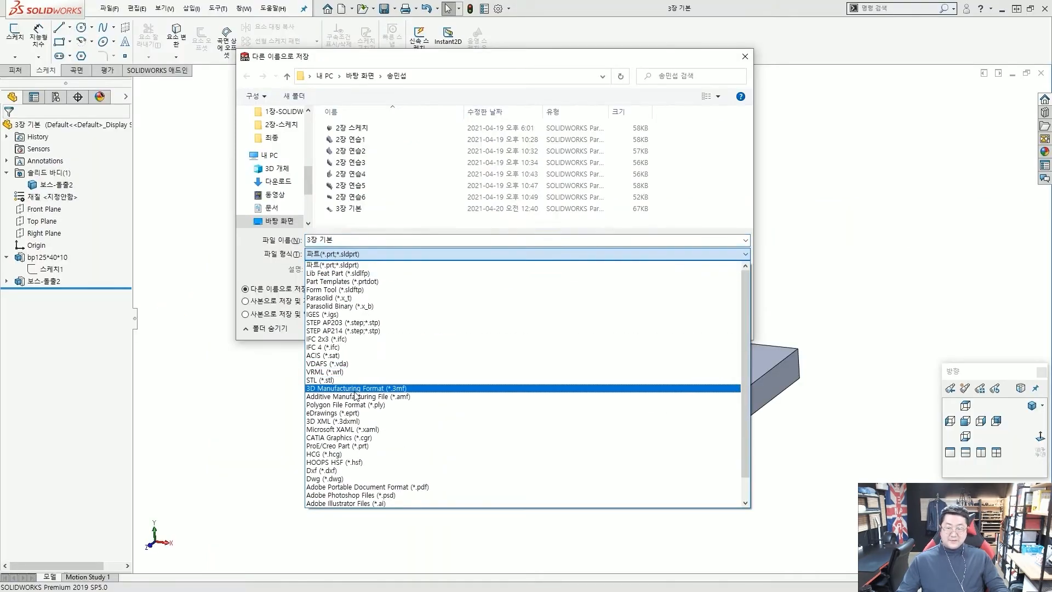
pyautogui.scroll(-1, 365, 460)
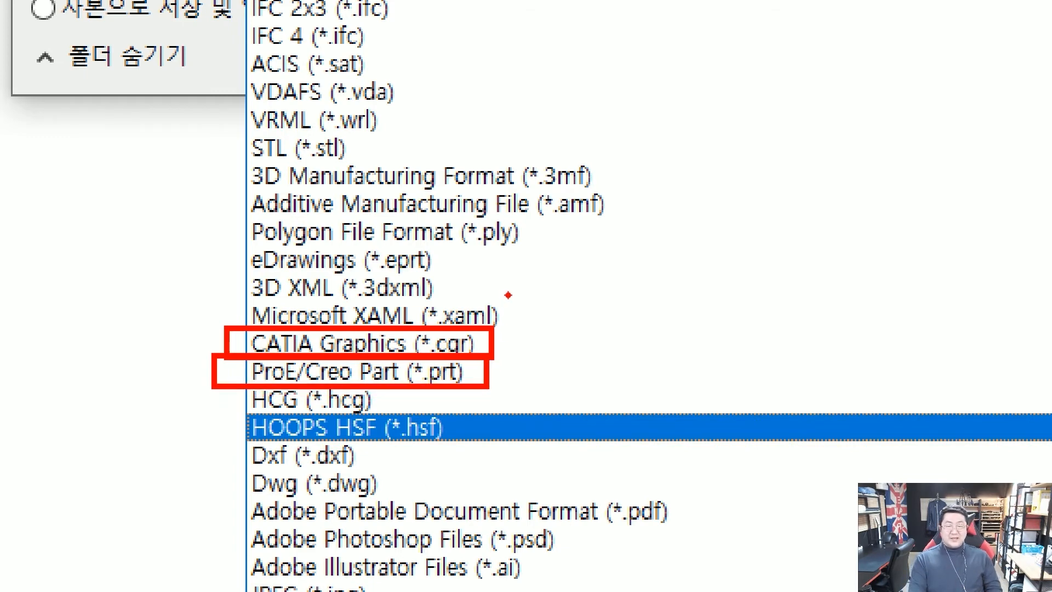
pyautogui.moveTo(423, 351)
pyautogui.mouseDown()
pyautogui.moveTo(499, 335)
pyautogui.moveTo(496, 351)
pyautogui.mouseUp()
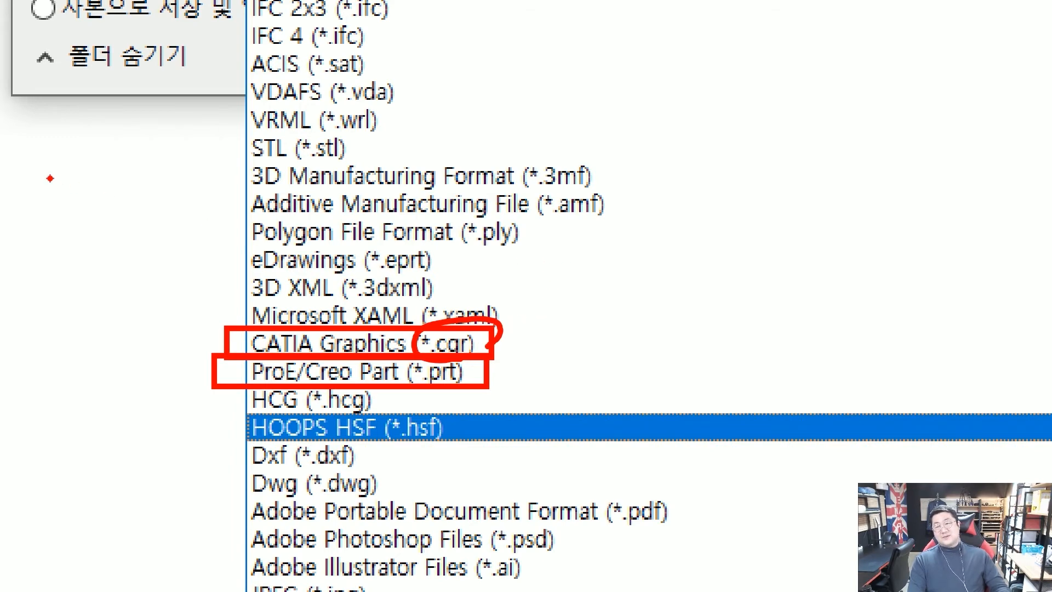
# Draw a column of short strokes beside the format list and circle the CATIA and ProE/Creo entries together.
pyautogui.moveTo(37, 176); pyautogui.dragTo(109, 176)
pyautogui.moveTo(55, 194); pyautogui.dragTo(112, 196)
pyautogui.moveTo(55, 217); pyautogui.dragTo(107, 218)
pyautogui.moveTo(44, 239); pyautogui.dragTo(95, 242)
pyautogui.moveTo(37, 269); pyautogui.dragTo(85, 272)
pyautogui.moveTo(41, 297); pyautogui.dragTo(72, 298)
pyautogui.moveTo(31, 327); pyautogui.dragTo(81, 327)
pyautogui.moveTo(8, 357); pyautogui.dragTo(59, 360)
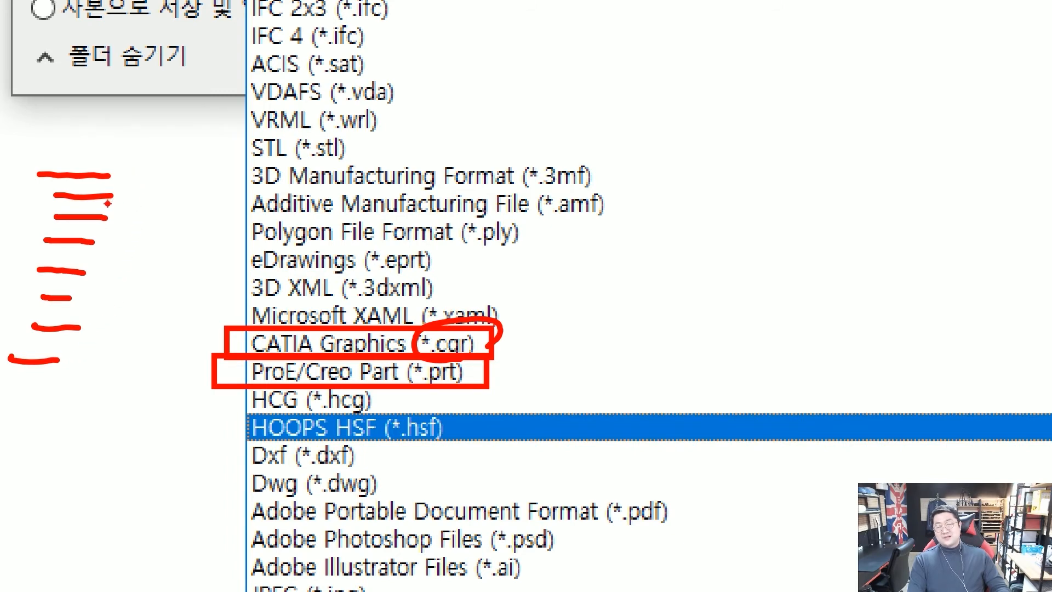
pyautogui.moveTo(108, 203)
pyautogui.mouseDown()
pyautogui.moveTo(77, 204)
pyautogui.moveTo(99, 185)
pyautogui.moveTo(95, 167)
pyautogui.moveTo(102, 208)
pyautogui.mouseUp()
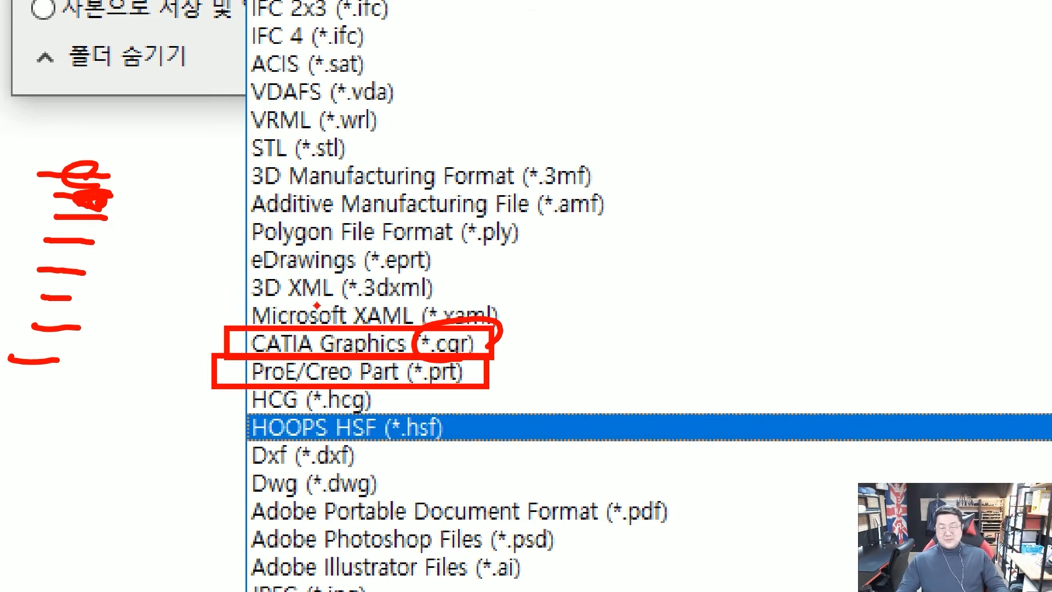
pyautogui.moveTo(398, 374)
pyautogui.mouseDown()
pyautogui.moveTo(291, 382)
pyautogui.moveTo(447, 354)
pyautogui.mouseUp()
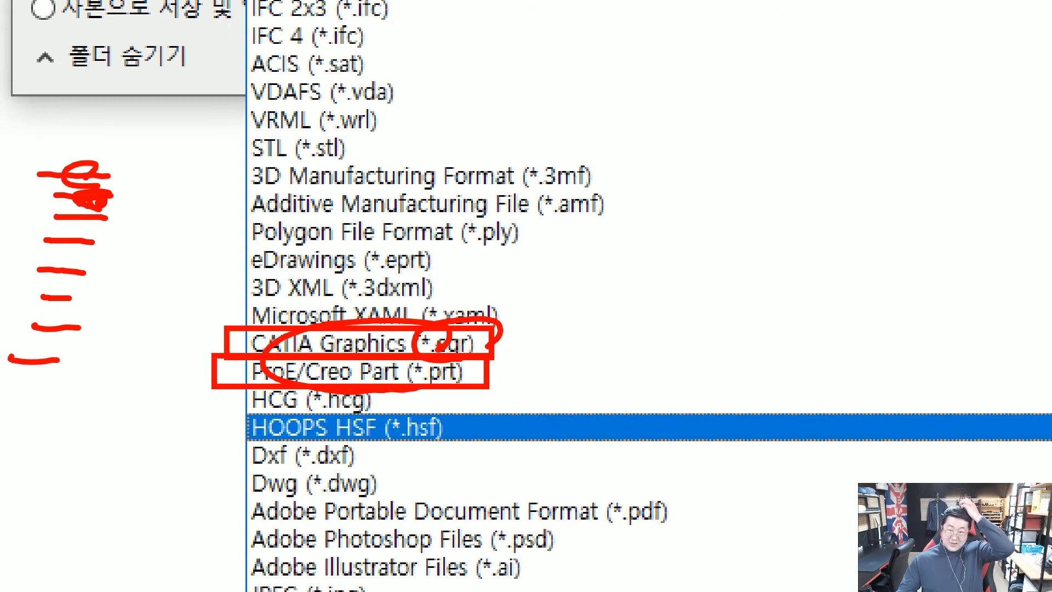
# Annotate the ACIS to STL entries with arrows and mark the Dxf (*.dxf) and Dwg (*.dwg) formats with a box and arrows.
pyautogui.moveTo(127, 105)
pyautogui.mouseDown()
pyautogui.moveTo(205, 78)
pyautogui.moveTo(269, 81)
pyautogui.mouseUp()
pyautogui.moveTo(178, 110); pyautogui.dragTo(235, 115)
pyautogui.moveTo(164, 147)
pyautogui.mouseDown()
pyautogui.moveTo(250, 133)
pyautogui.moveTo(219, 167)
pyautogui.mouseUp()
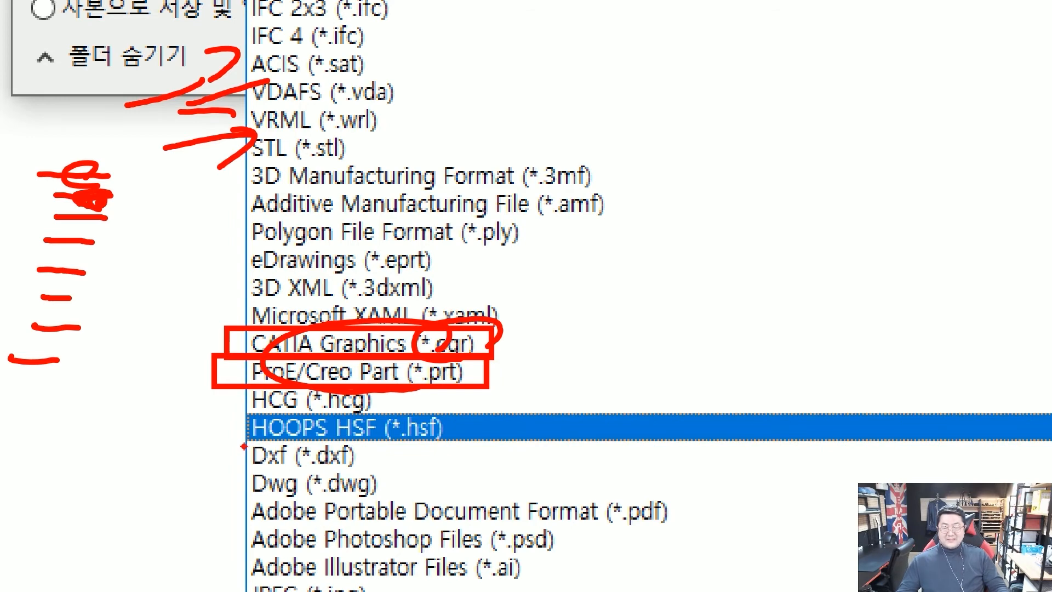
pyautogui.moveTo(234, 436); pyautogui.dragTo(392, 500)
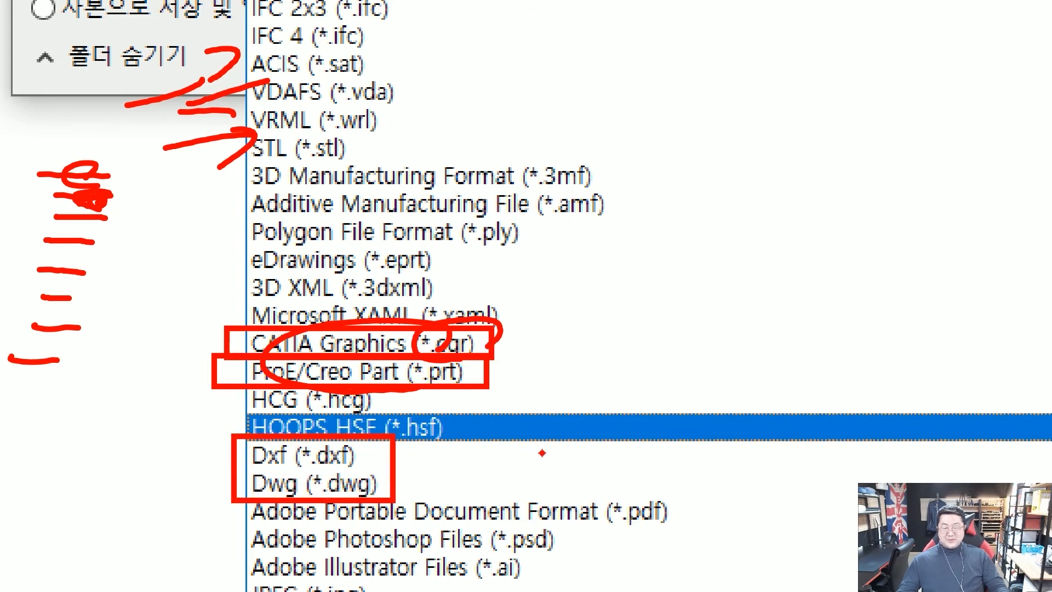
pyautogui.keyDown('ctrl'); pyautogui.keyDown('shift'); pyautogui.moveTo(542, 453); pyautogui.dragTo(414, 486); pyautogui.keyUp('shift'); pyautogui.keyUp('ctrl')
pyautogui.keyDown('ctrl'); pyautogui.keyDown('shift'); pyautogui.moveTo(476, 445); pyautogui.dragTo(395, 464); pyautogui.keyUp('shift'); pyautogui.keyUp('ctrl')
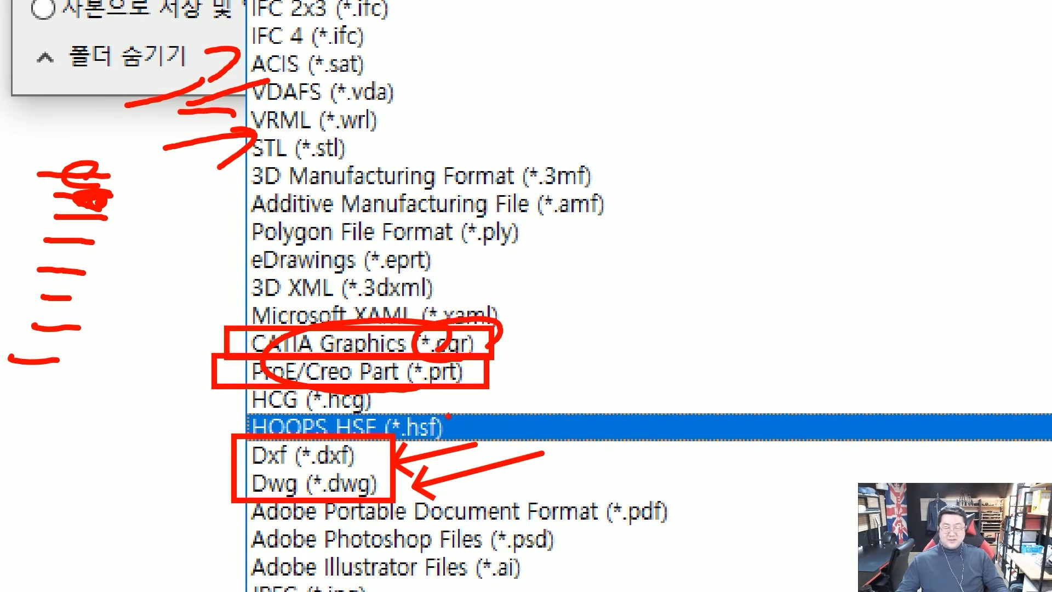
pyautogui.press('Escape')
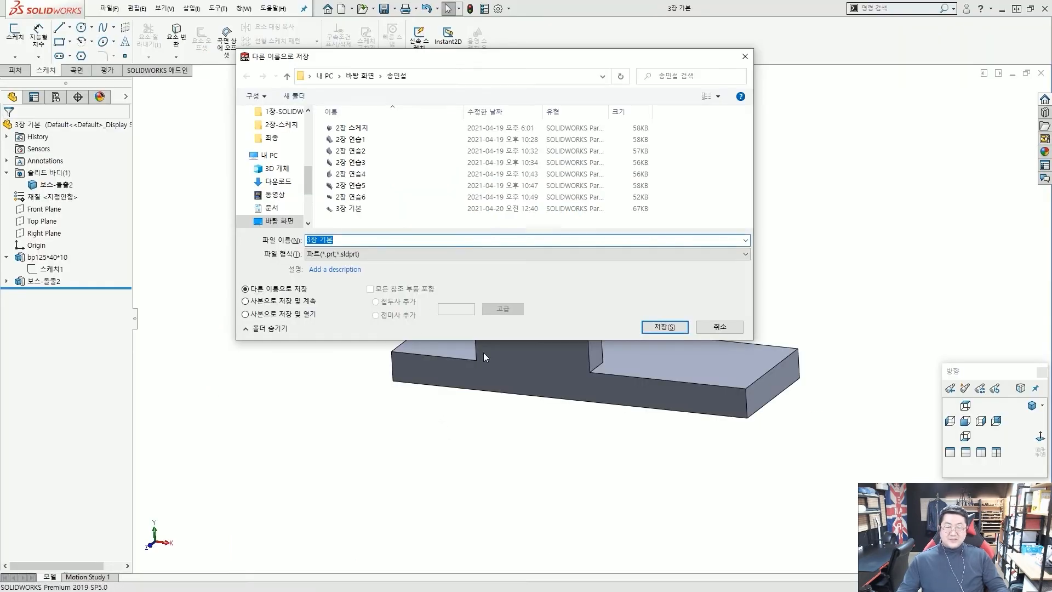
pyautogui.moveTo(575, 441)
pyautogui.mouseDown()
pyautogui.moveTo(636, 335)
pyautogui.moveTo(613, 390)
pyautogui.mouseUp()
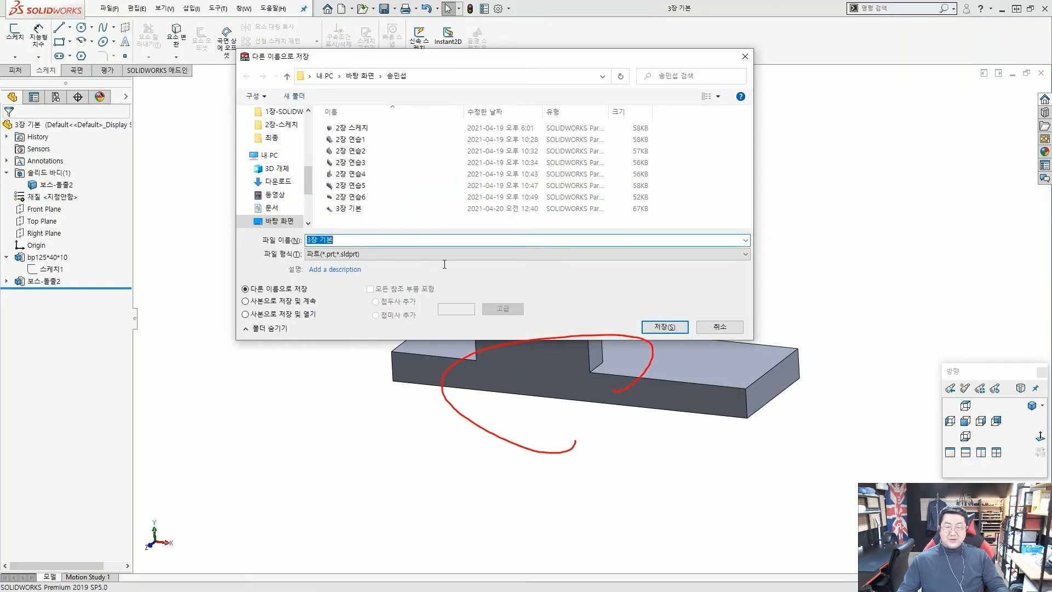
# Choose Adobe Portable Document Format (*.pdf) as the part's save format and open its export options.
pyautogui.click(445, 254)
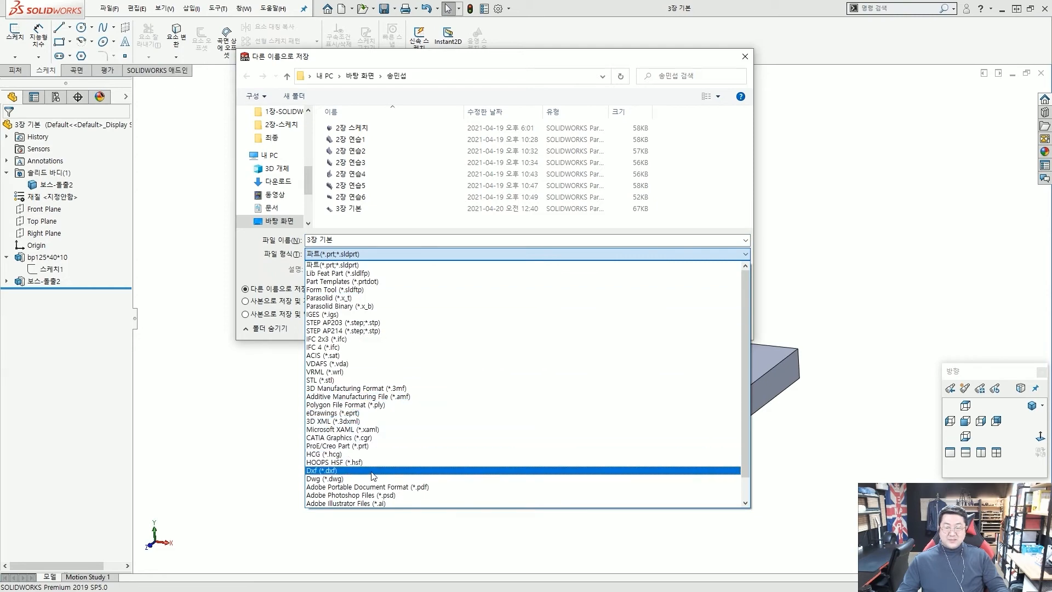
pyautogui.click(382, 486)
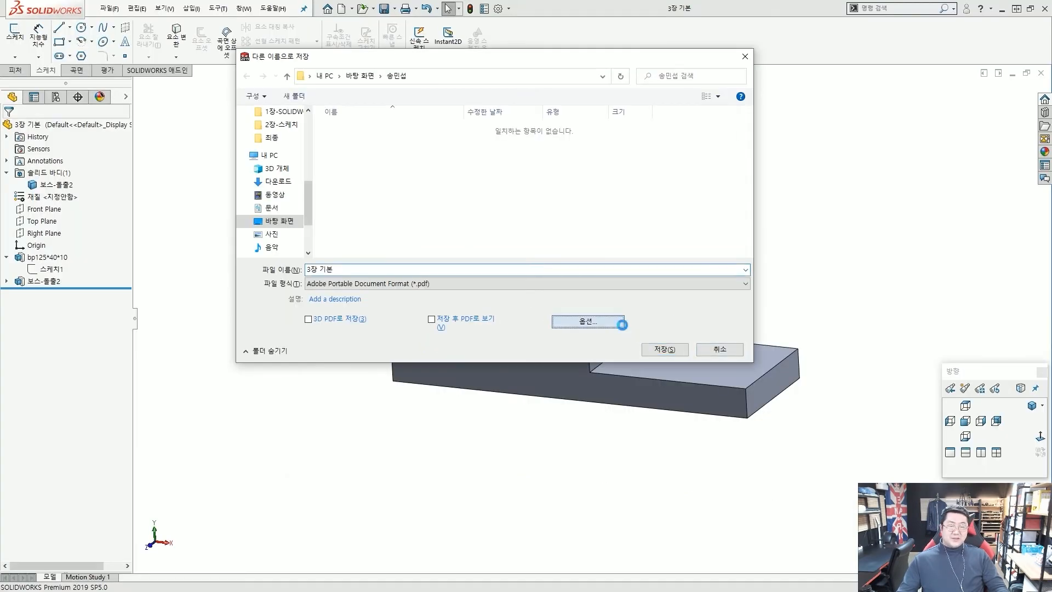
pyautogui.click(770, 345)
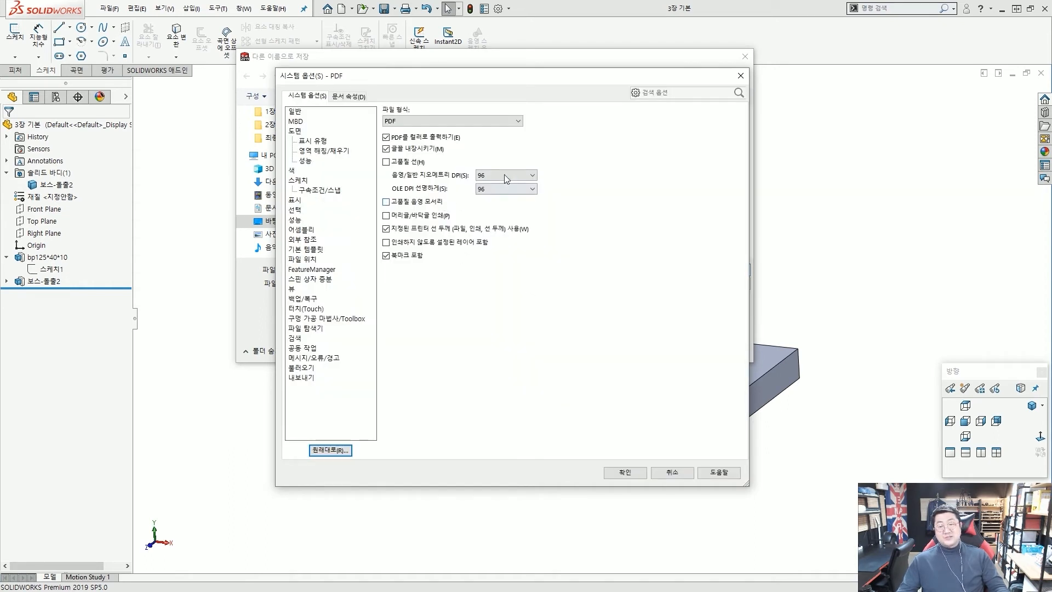
# Examine the export format choices and the PDF settings, boxing the settings, and close the options without changes.
pyautogui.click(484, 121)
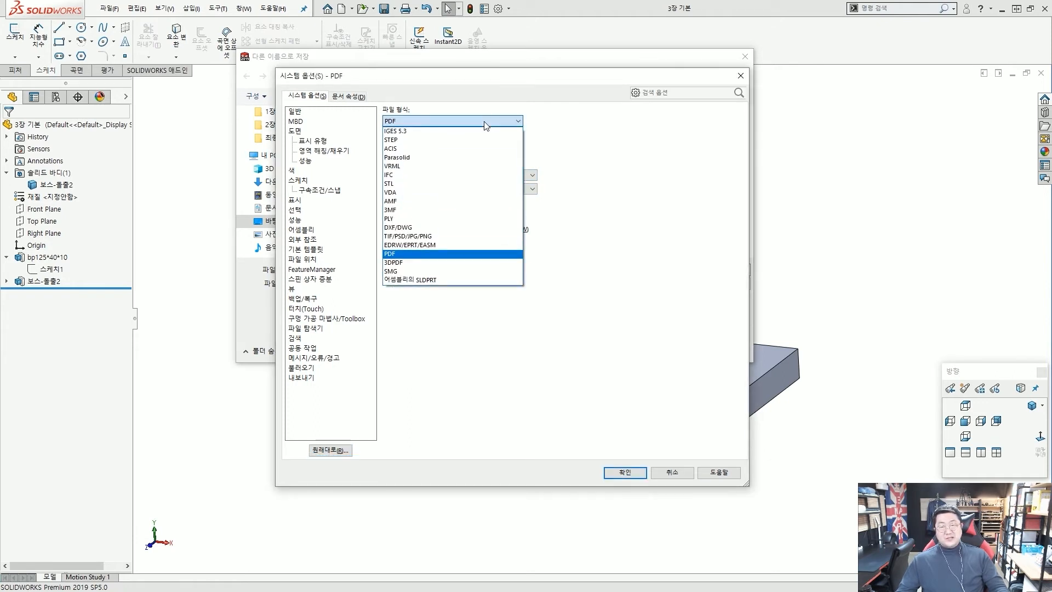
pyautogui.click(529, 130)
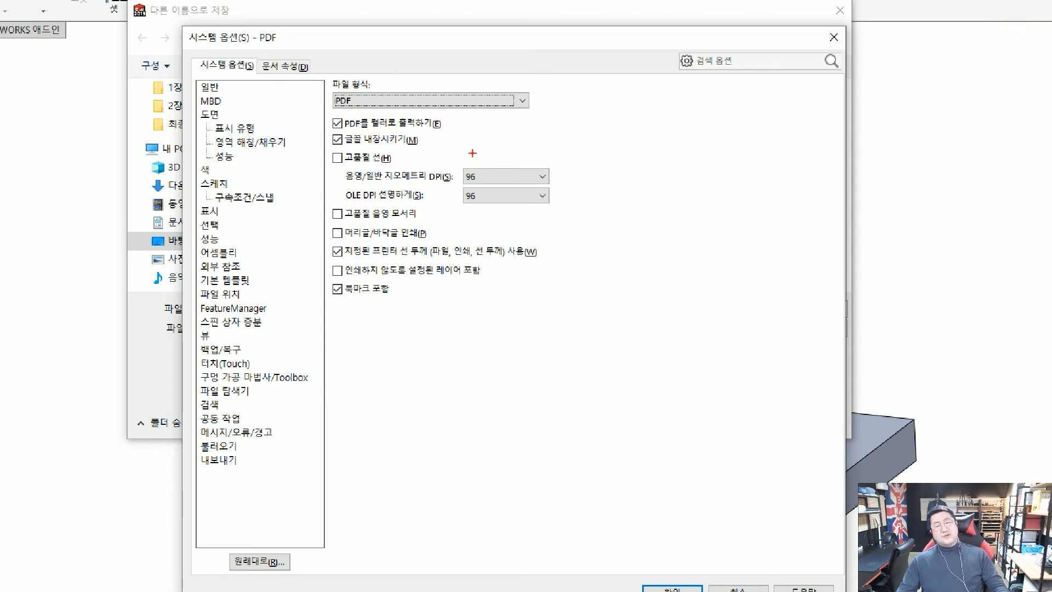
pyautogui.moveTo(320, 116)
pyautogui.mouseDown()
pyautogui.moveTo(449, 273)
pyautogui.moveTo(551, 322)
pyautogui.mouseUp()
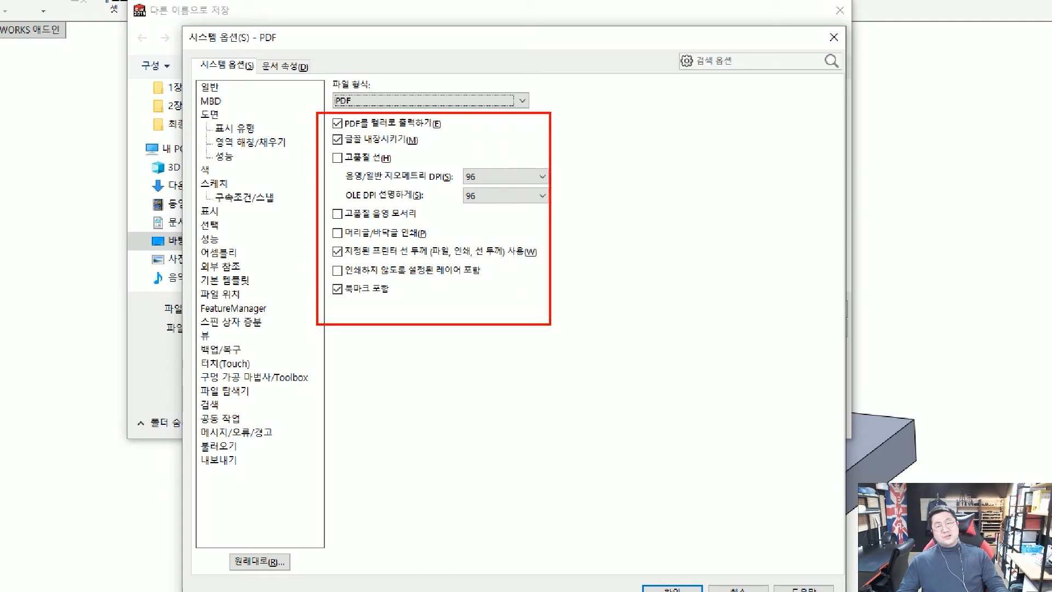
pyautogui.moveTo(642, 280)
pyautogui.mouseDown()
pyautogui.moveTo(553, 211)
pyautogui.moveTo(556, 176)
pyautogui.mouseUp()
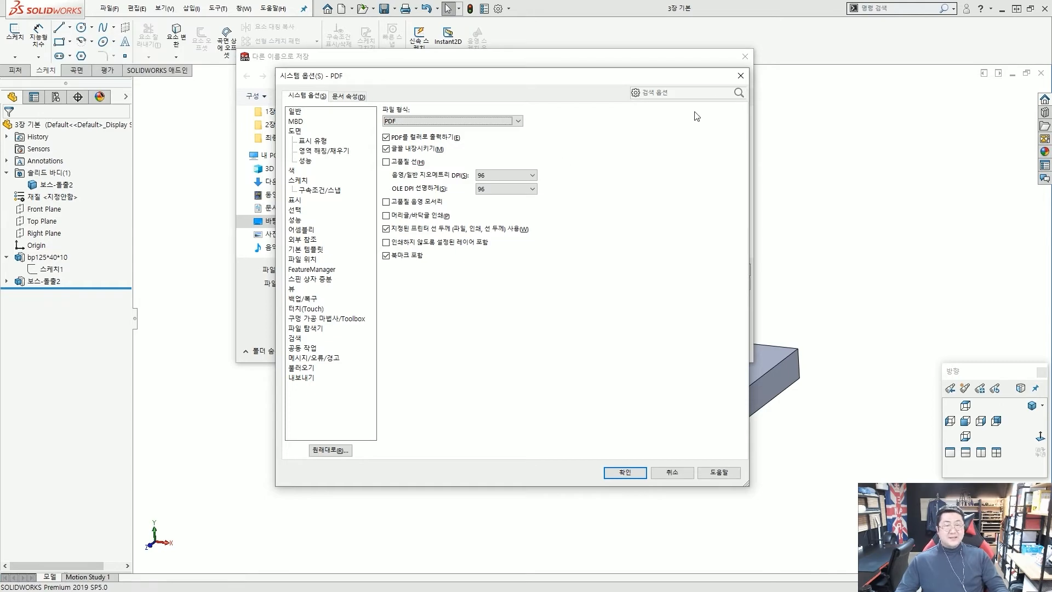
pyautogui.click(740, 76)
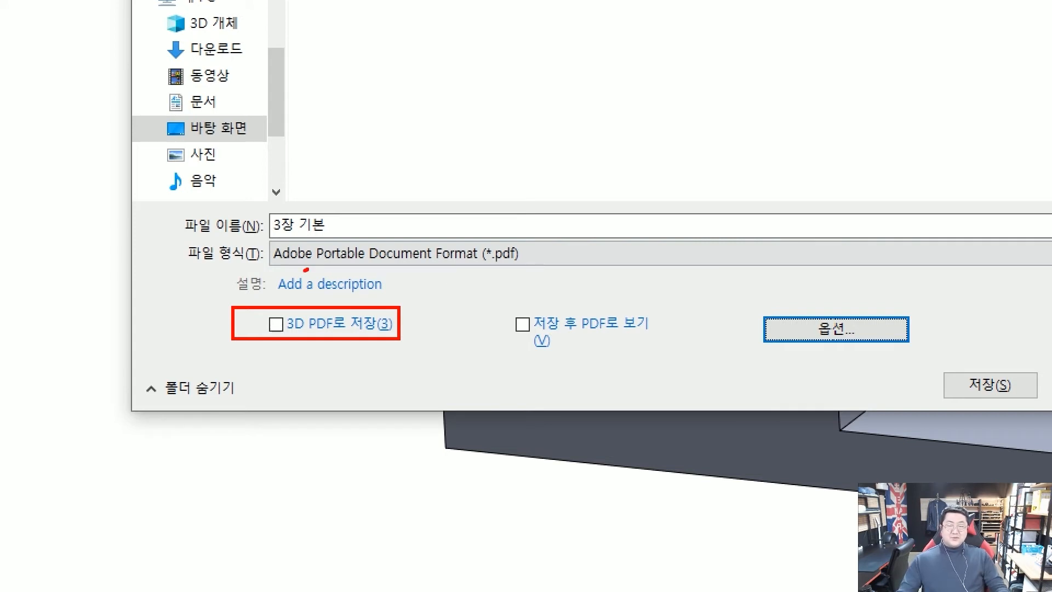
# Circle Adobe in the chosen file format and draw arrows in both directions plus small marks beside it.
pyautogui.moveTo(305, 269); pyautogui.dragTo(311, 262)
pyautogui.moveTo(582, 154)
pyautogui.mouseDown()
pyautogui.moveTo(346, 207)
pyautogui.moveTo(376, 215)
pyautogui.mouseUp()
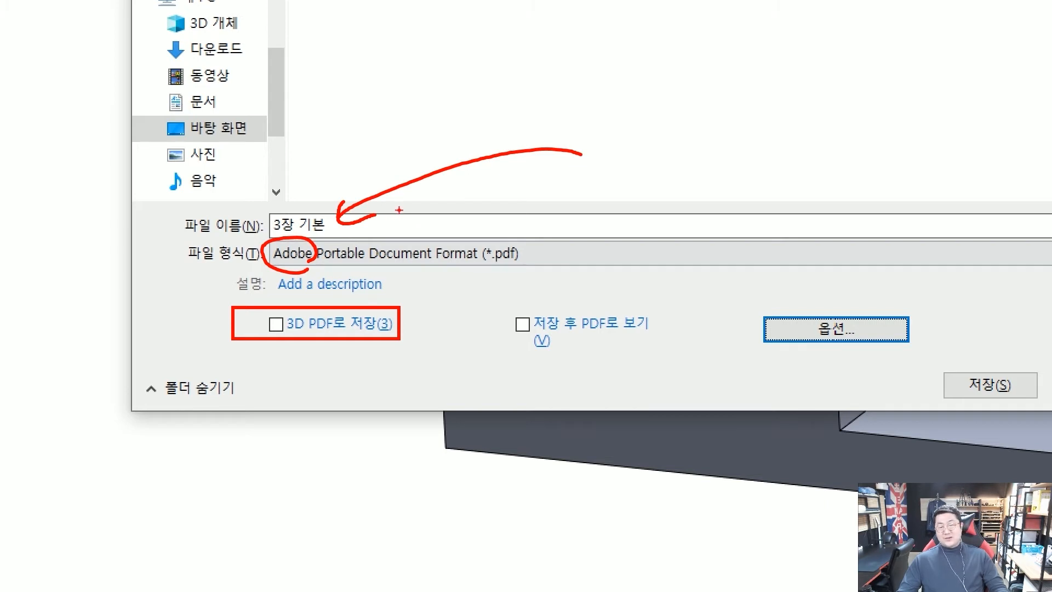
pyautogui.moveTo(279, 258); pyautogui.dragTo(296, 232)
pyautogui.moveTo(392, 179)
pyautogui.mouseDown()
pyautogui.moveTo(622, 144)
pyautogui.moveTo(606, 174)
pyautogui.mouseUp()
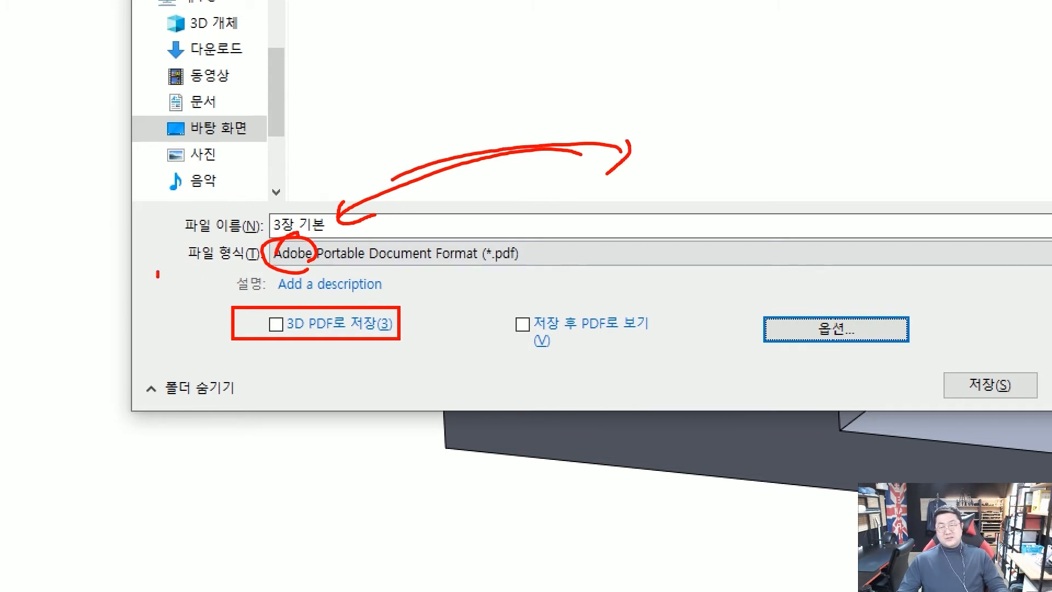
pyautogui.moveTo(158, 274)
pyautogui.mouseDown()
pyautogui.moveTo(189, 271)
pyautogui.moveTo(148, 283)
pyautogui.moveTo(204, 277)
pyautogui.mouseUp()
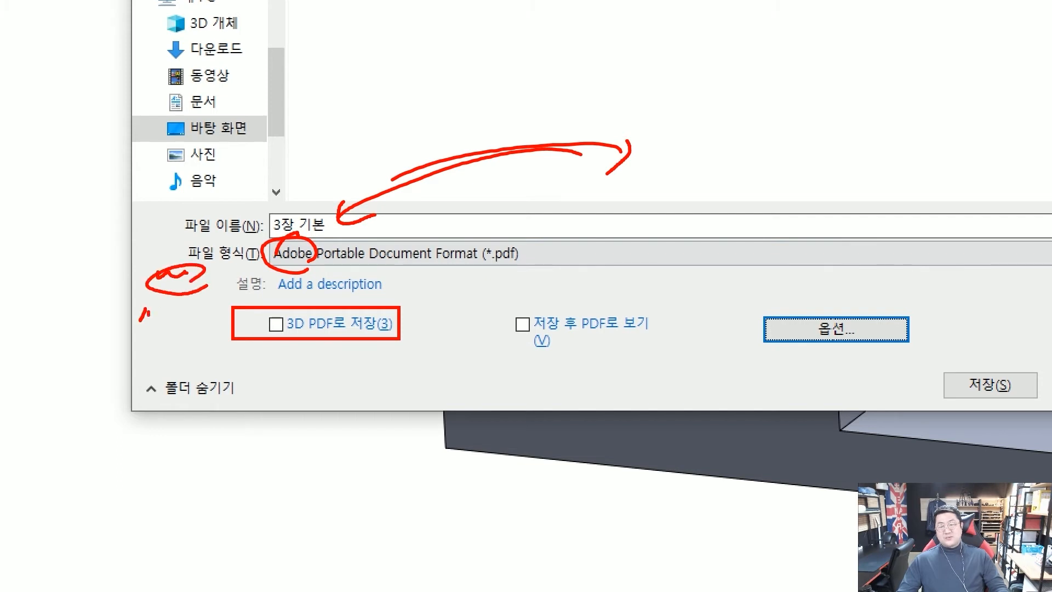
pyautogui.moveTo(145, 312)
pyautogui.mouseDown()
pyautogui.moveTo(181, 318)
pyautogui.moveTo(159, 309)
pyautogui.mouseUp()
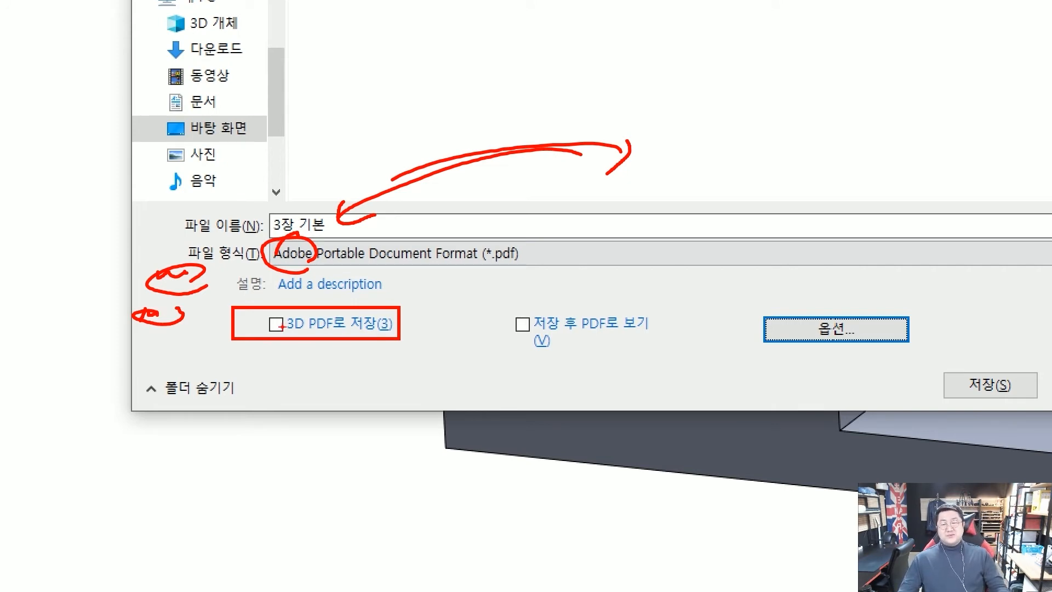
# Mark the 3D PDF로 저장 option with an arrow and a circle, and sketch a shape beside it.
pyautogui.moveTo(212, 372)
pyautogui.mouseDown()
pyautogui.moveTo(268, 340)
pyautogui.moveTo(254, 323)
pyautogui.mouseUp()
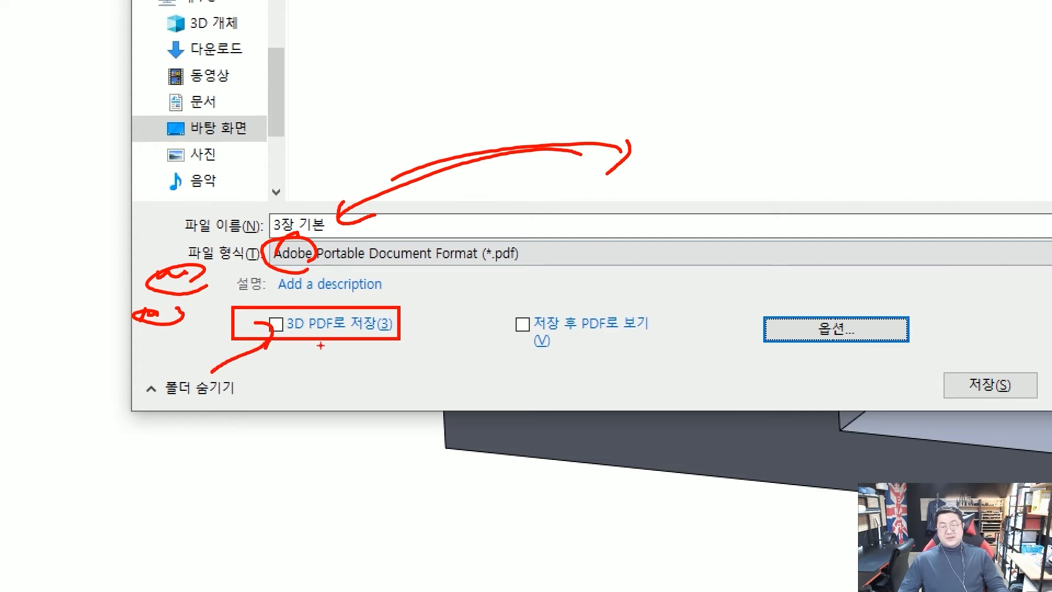
pyautogui.moveTo(350, 352)
pyautogui.mouseDown()
pyautogui.moveTo(325, 285)
pyautogui.moveTo(422, 333)
pyautogui.moveTo(603, 290)
pyautogui.mouseUp()
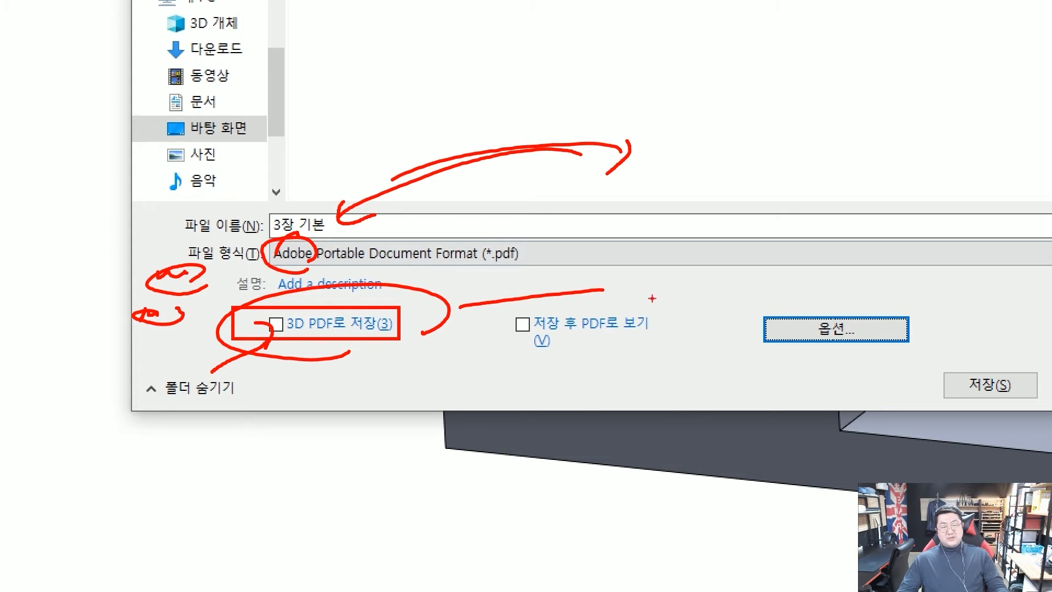
pyautogui.moveTo(619, 177)
pyautogui.mouseDown()
pyautogui.moveTo(623, 235)
pyautogui.moveTo(704, 260)
pyautogui.mouseUp()
pyautogui.moveTo(679, 189)
pyautogui.mouseDown()
pyautogui.moveTo(660, 237)
pyautogui.moveTo(673, 230)
pyautogui.mouseUp()
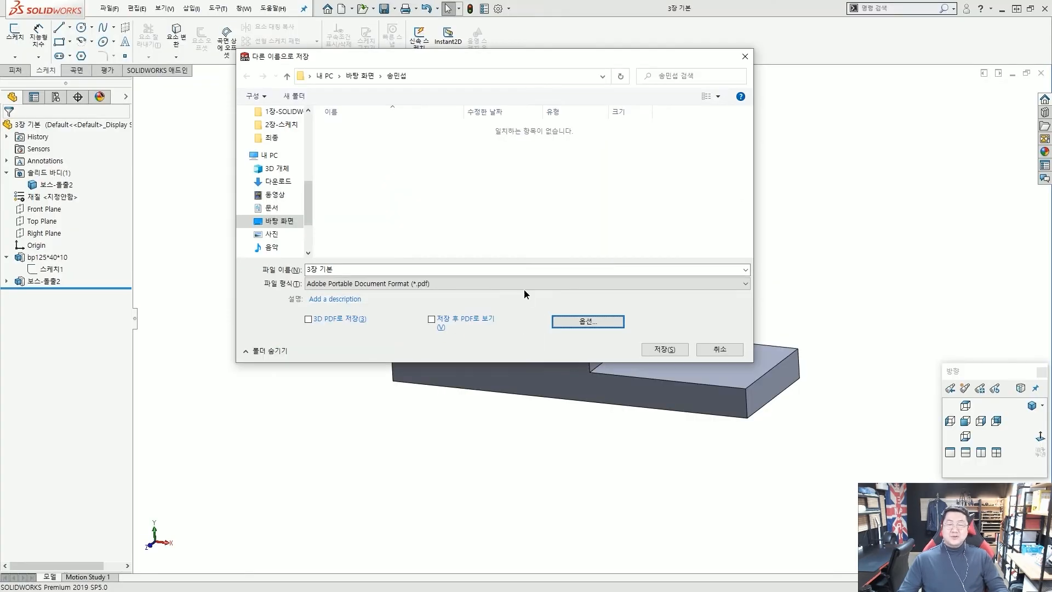
# List the available save formats, magnify the end of the list, and box the three Adobe formats (*.pdf, *.psd, *.ai).
pyautogui.click(699, 257)
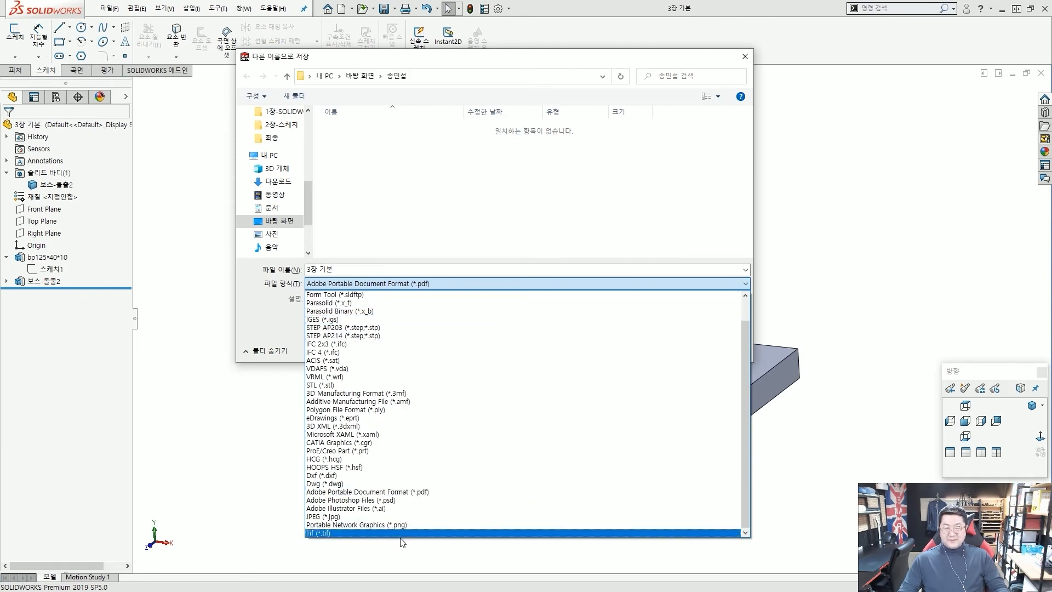
pyautogui.hotkey('ctrl', '2')
pyautogui.scroll(10, 337, 529)
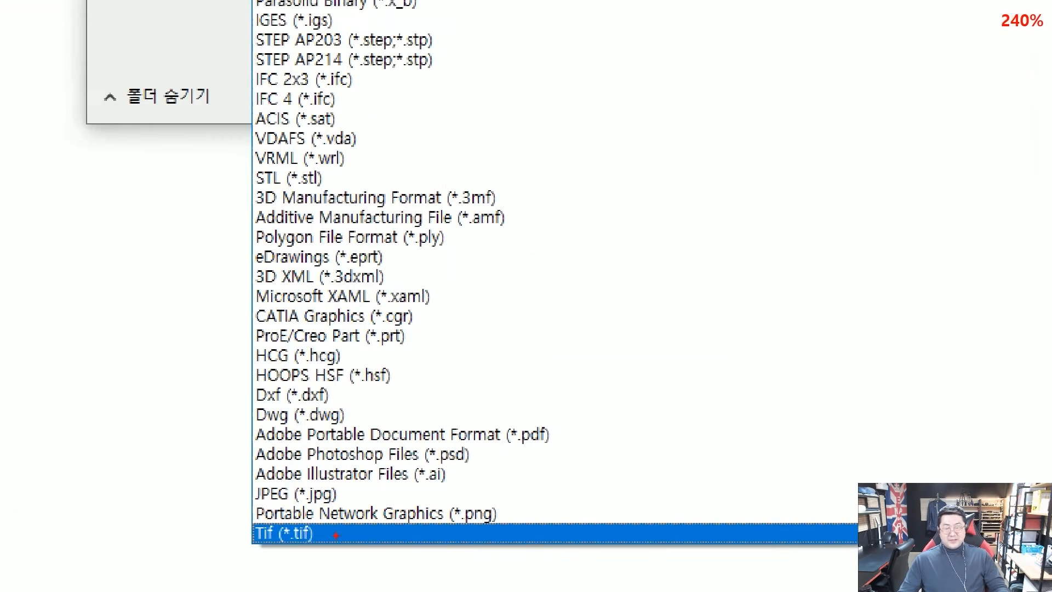
pyautogui.scroll(3, 337, 529)
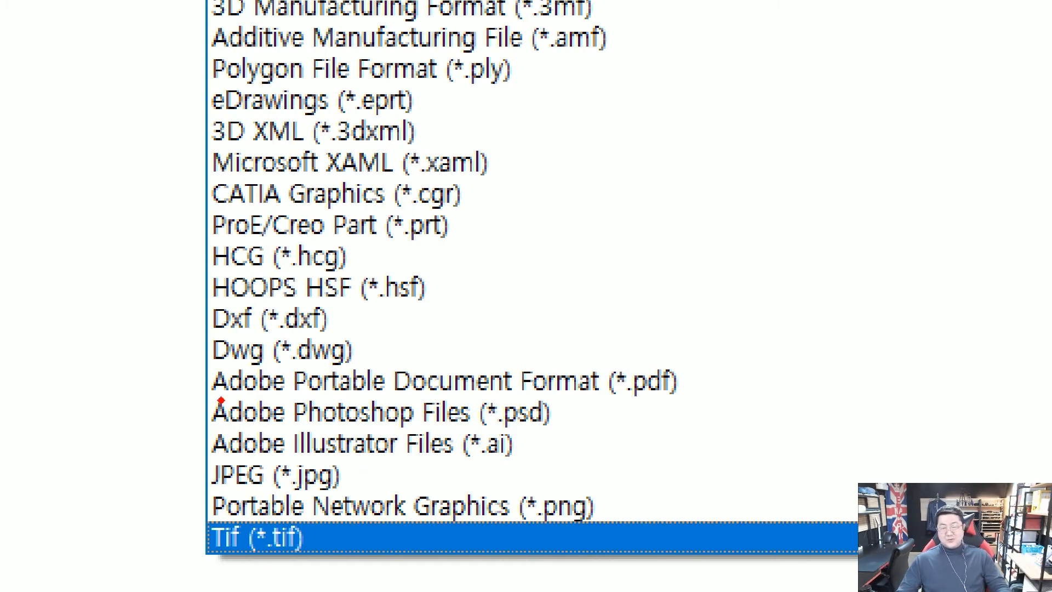
pyautogui.moveTo(189, 362)
pyautogui.mouseDown()
pyautogui.moveTo(383, 432)
pyautogui.moveTo(716, 466)
pyautogui.mouseUp()
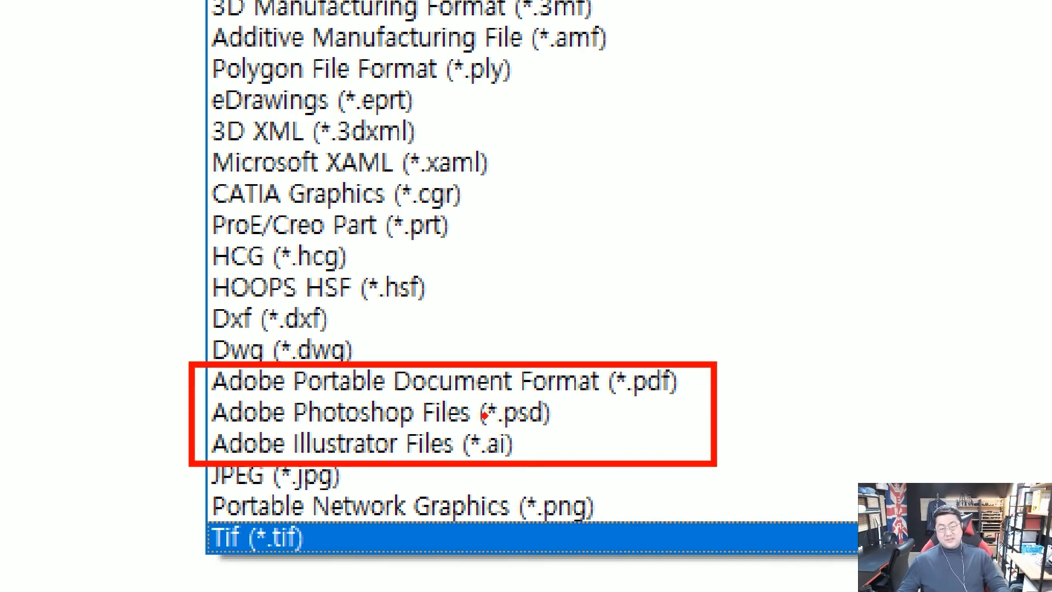
# Box the *.psd and *.ai extensions, circle *.png and underline *.jpg in the format list, and leave the annotation view.
pyautogui.moveTo(443, 394); pyautogui.dragTo(561, 453)
pyautogui.moveTo(618, 519)
pyautogui.mouseDown()
pyautogui.moveTo(602, 507)
pyautogui.moveTo(577, 513)
pyautogui.mouseUp()
pyautogui.moveTo(255, 497); pyautogui.dragTo(343, 496)
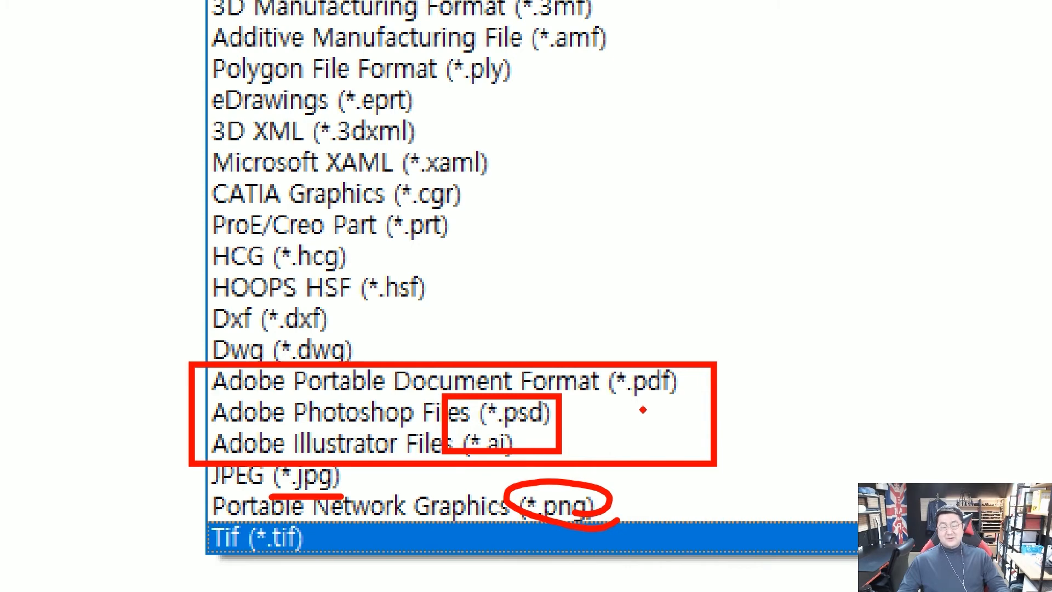
pyautogui.press('Escape')
# Reopen the save format list, circle the group from the part format down to ACIS, and cancel saving.
pyautogui.click(488, 284)
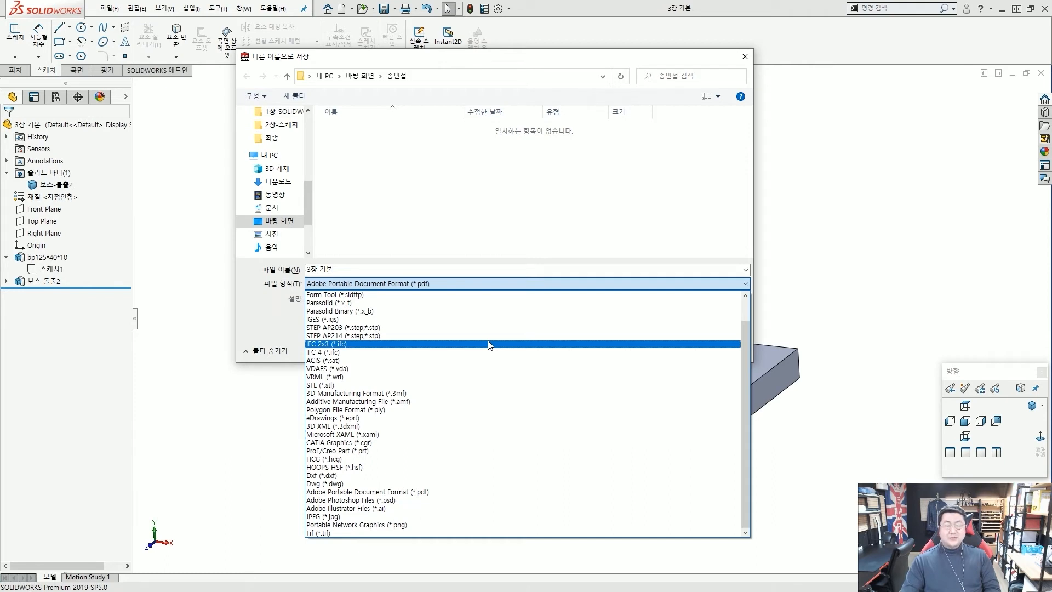
pyautogui.click(555, 216)
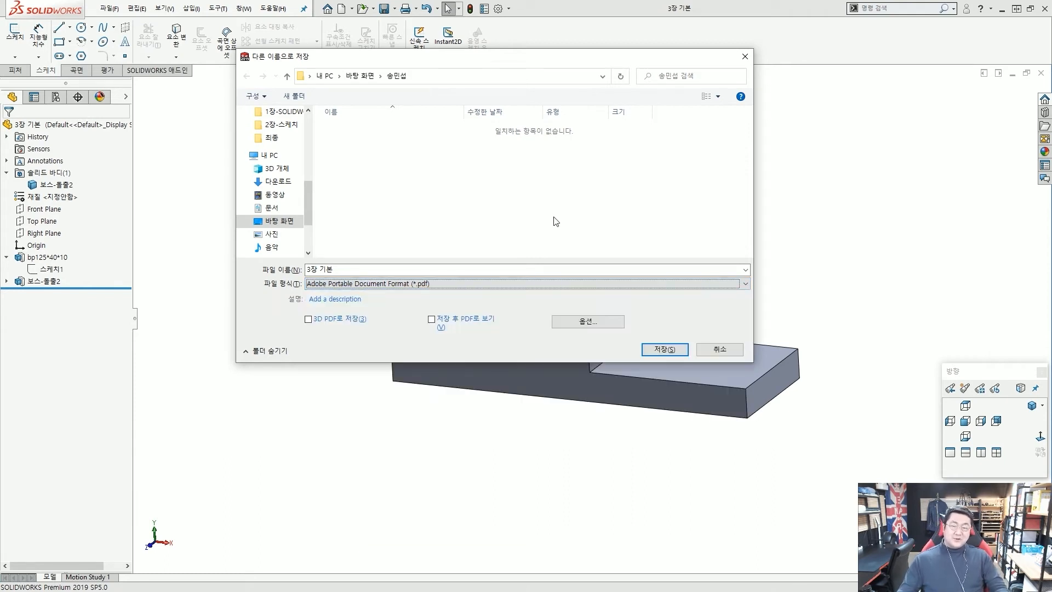
pyautogui.click(489, 284)
pyautogui.scroll(3, 461, 334)
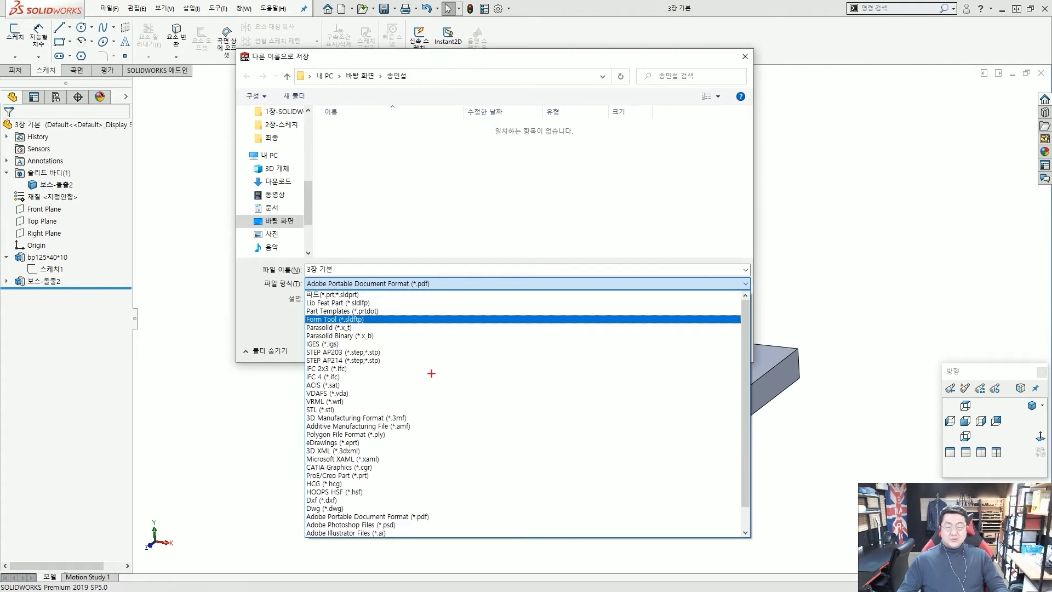
pyautogui.moveTo(421, 390)
pyautogui.mouseDown()
pyautogui.moveTo(262, 351)
pyautogui.moveTo(373, 383)
pyautogui.mouseUp()
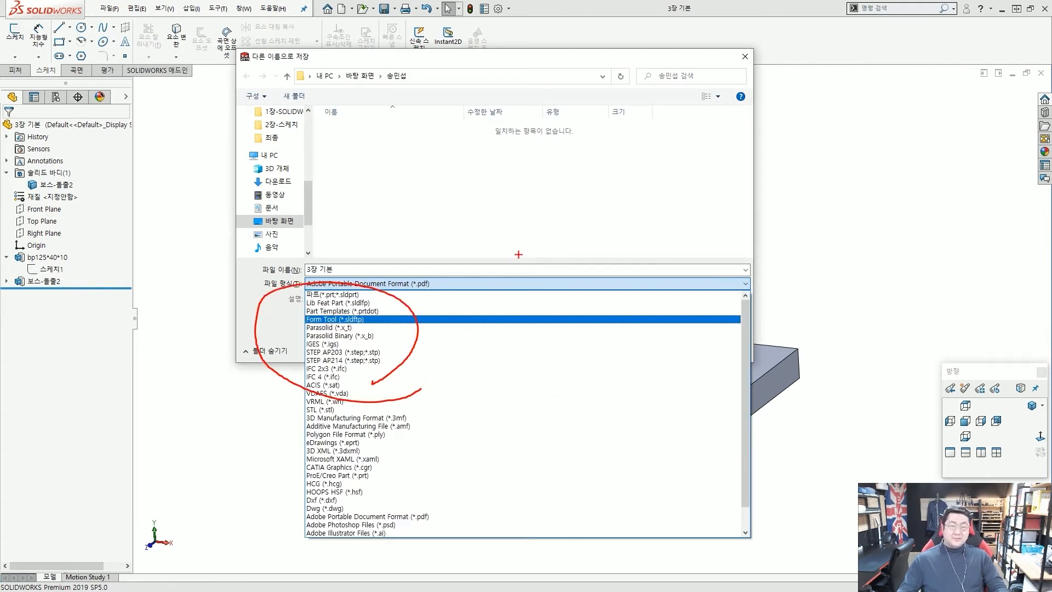
pyautogui.press('Escape')
pyautogui.press('Escape')
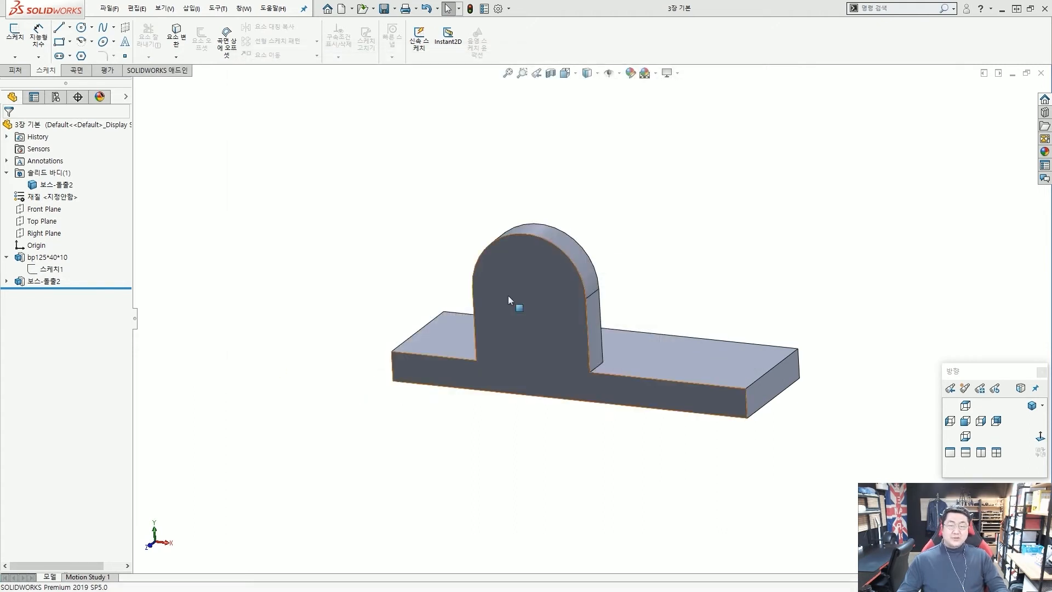
pyautogui.moveTo(508, 296); pyautogui.dragTo(524, 325, button='middle')
pyautogui.scroll(-1, 525, 325)
pyautogui.scroll(4, 566, 363)
pyautogui.scroll(-3, 577, 358)
pyautogui.scroll(2, 576, 358)
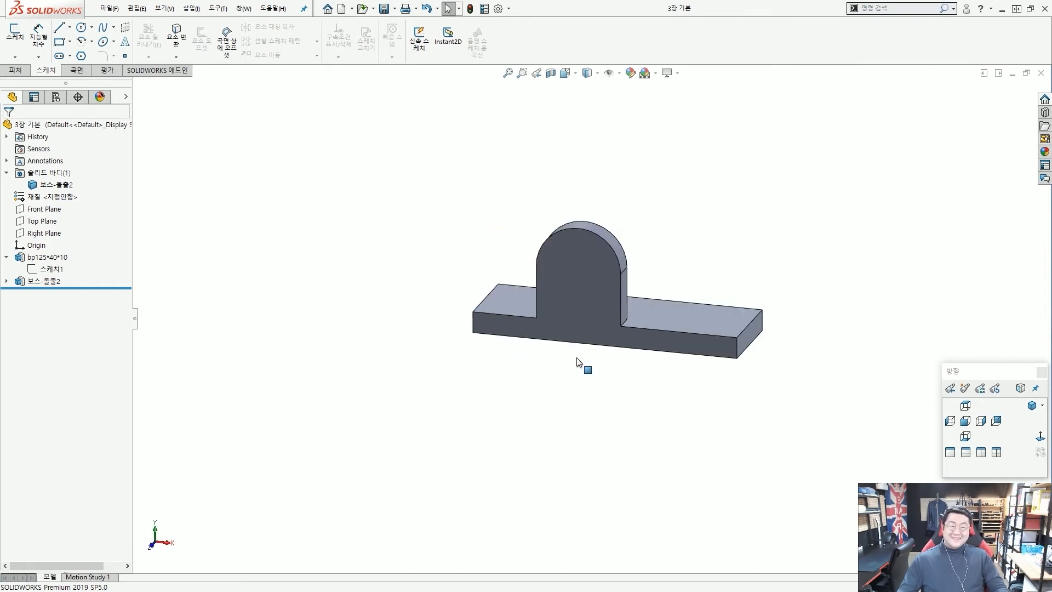
pyautogui.moveTo(577, 361); pyautogui.dragTo(580, 228, button='middle')
pyautogui.scroll(-3, 611, 276)
pyautogui.scroll(3, 586, 318)
pyautogui.moveTo(587, 317); pyautogui.dragTo(586, 369, button='middle')
pyautogui.scroll(-2, 591, 336)
pyautogui.scroll(2, 570, 329)
pyautogui.moveTo(570, 329); pyautogui.dragTo(566, 367, button='middle')
pyautogui.scroll(-2, 570, 327)
pyautogui.scroll(2, 569, 328)
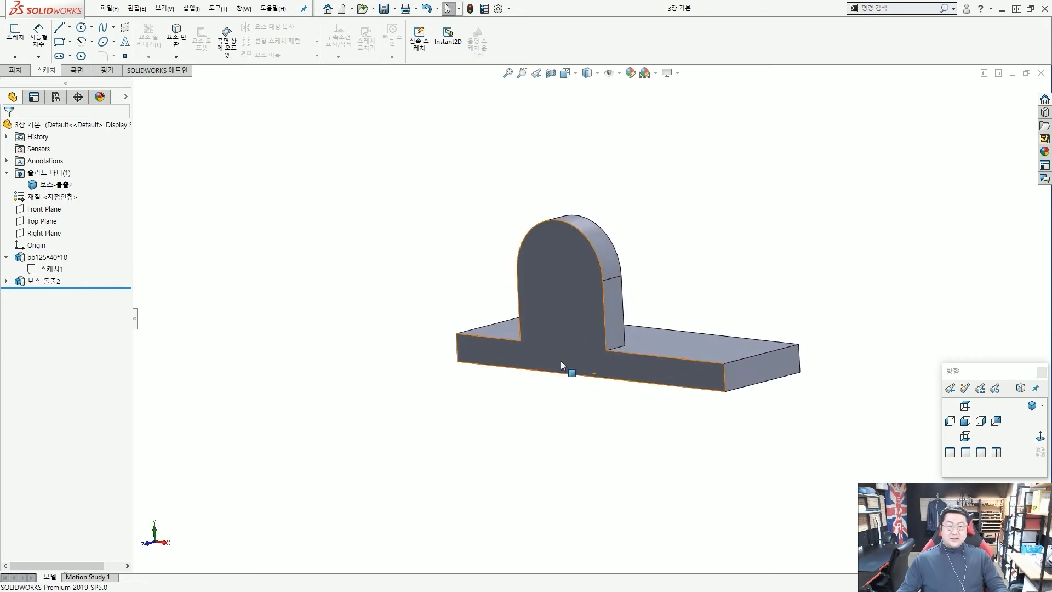
# Select the bracket's front face, which spans the base plate and the rounded upright.
pyautogui.scroll(-3, 607, 362)
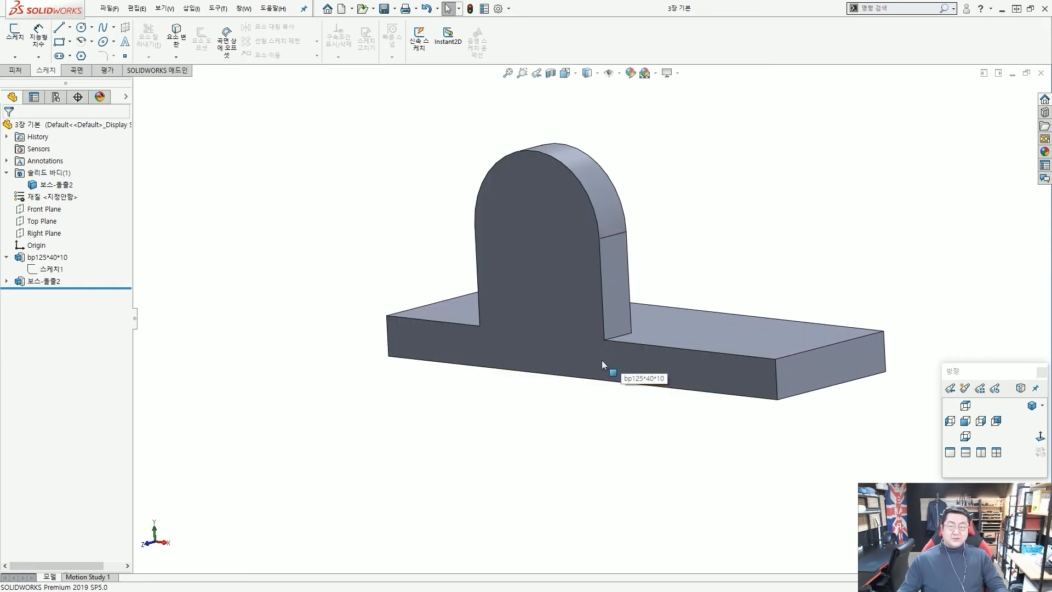
pyautogui.click(535, 276)
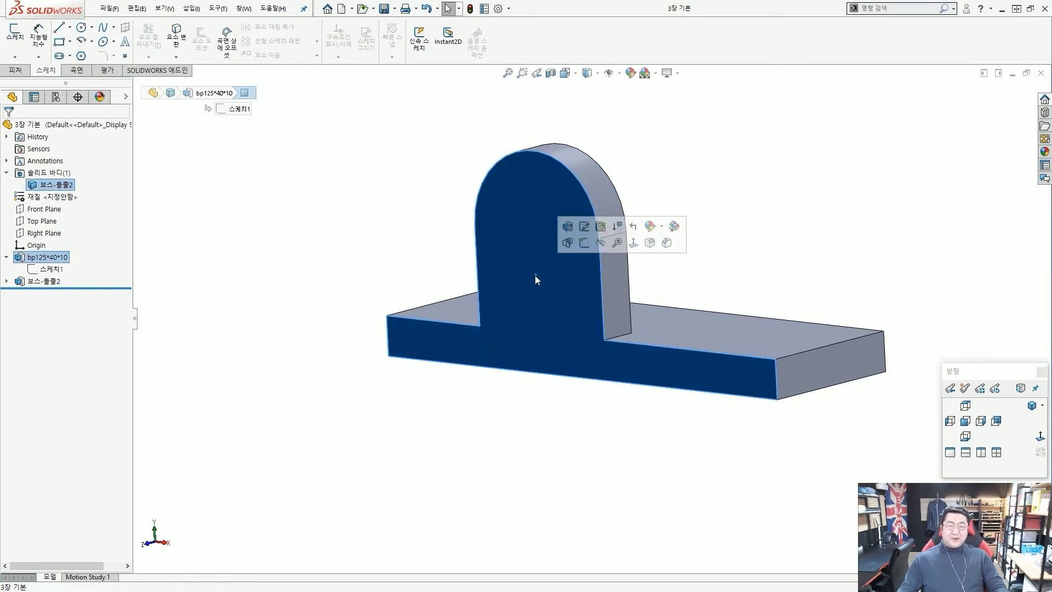
# Start a sketch on the front face of the base plate and upright and activate the corner rectangle tool.
pyautogui.click(583, 247)
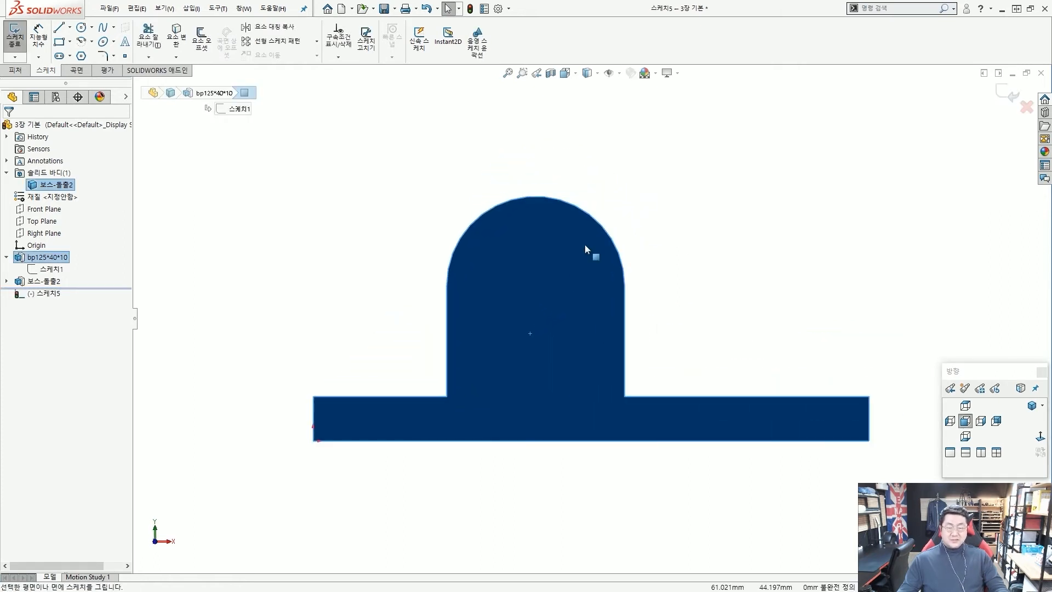
pyautogui.click(372, 205)
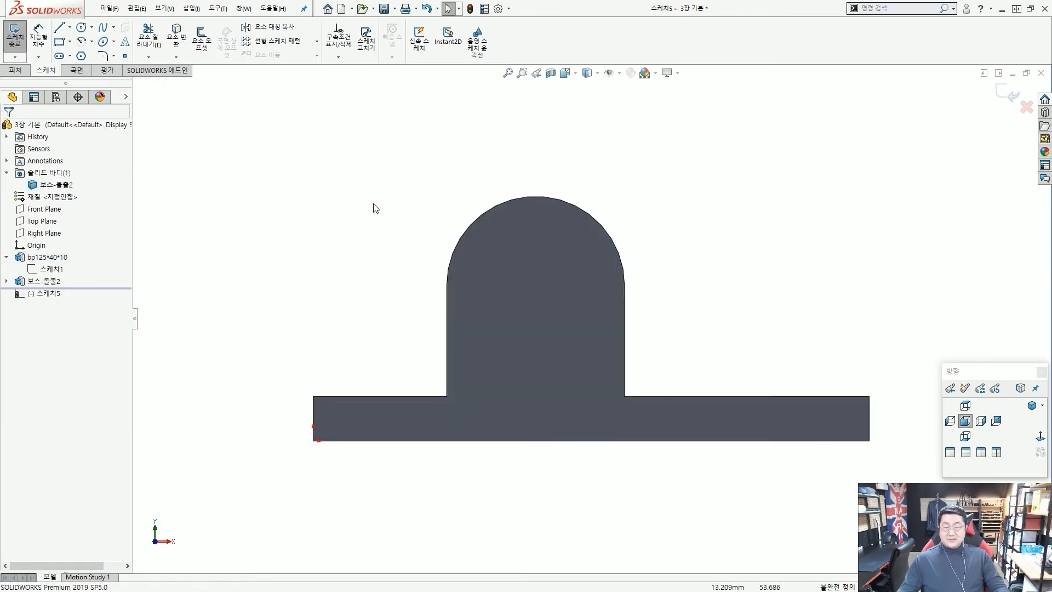
pyautogui.click(59, 41)
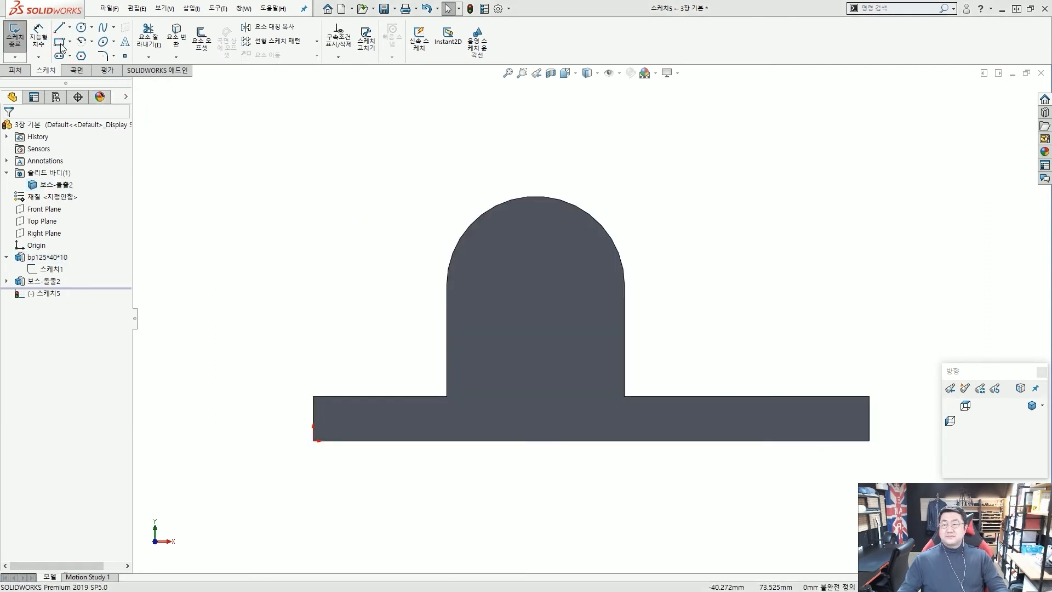
pyautogui.hotkey('alt', '2')
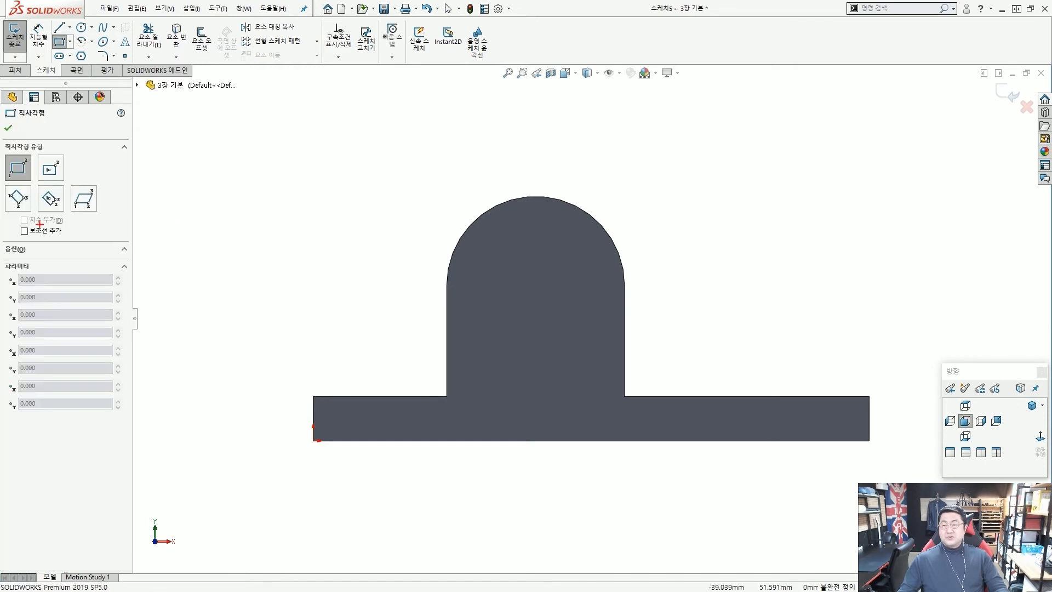
pyautogui.moveTo(47, 230); pyautogui.dragTo(24, 237)
pyautogui.moveTo(30, 231); pyautogui.dragTo(47, 244)
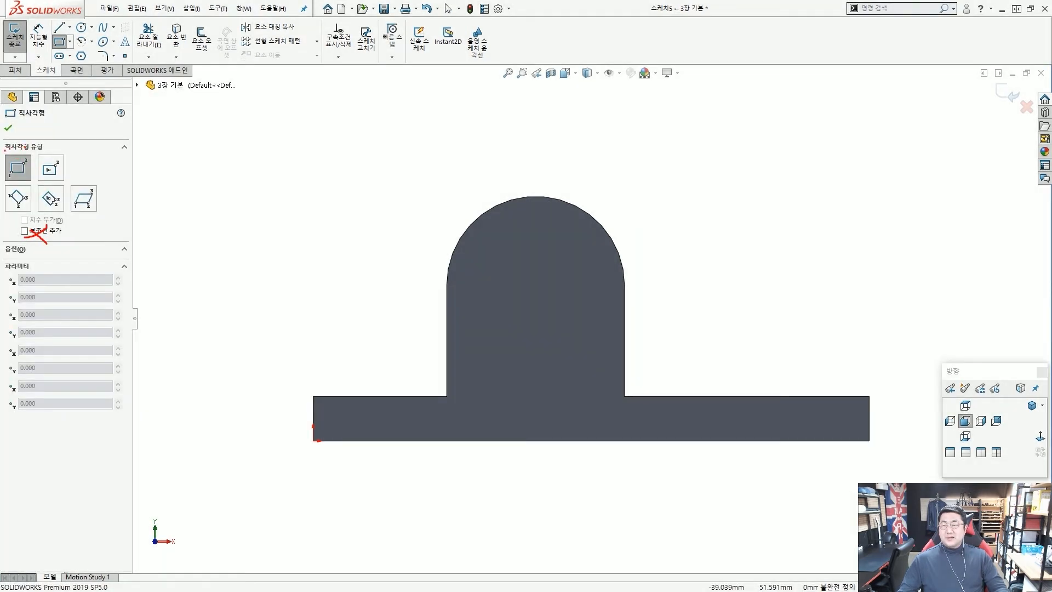
pyautogui.moveTo(5, 151); pyautogui.dragTo(32, 183)
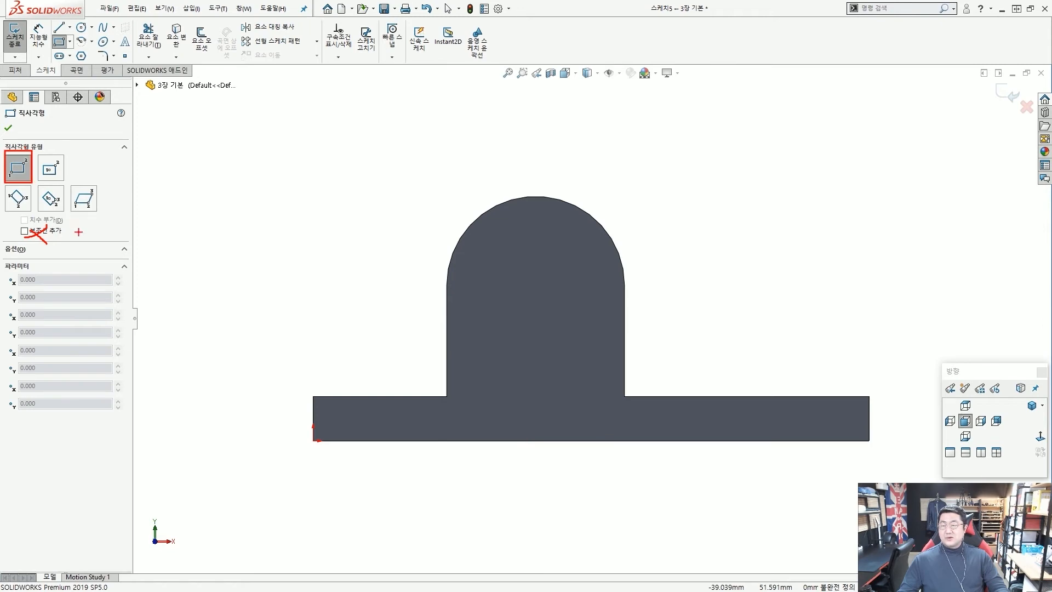
pyautogui.moveTo(78, 232); pyautogui.dragTo(26, 177)
pyautogui.scroll(4, 2, 147)
pyautogui.press('Escape')
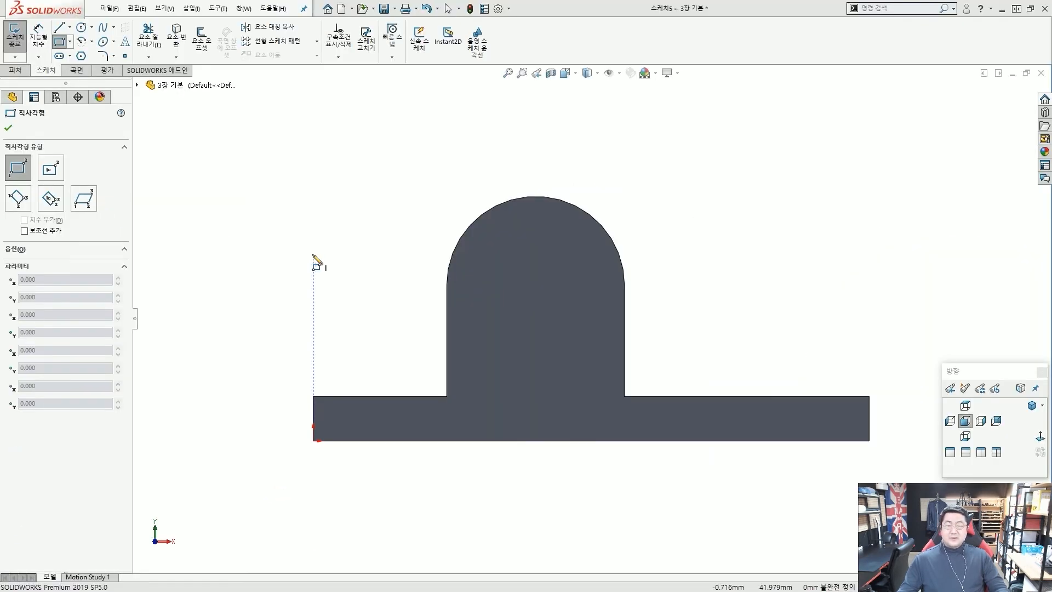
# Sketch a corner rectangle 3 mm high and about 37 mm wide, starting on the base plate's bottom edge beneath the upright.
pyautogui.scroll(-2, 470, 447)
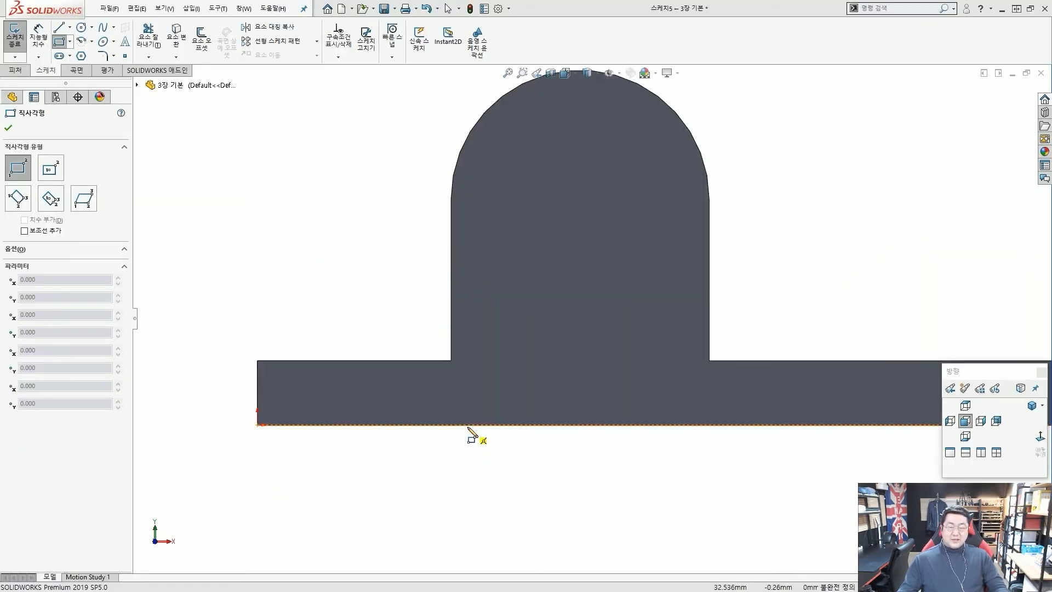
pyautogui.click(465, 426)
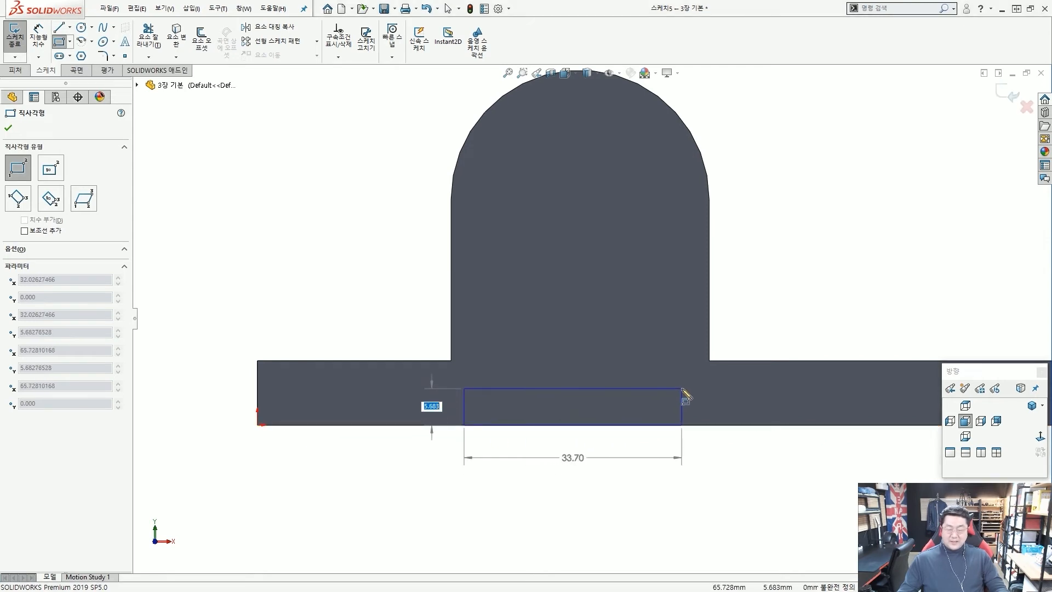
pyautogui.write('3')
pyautogui.press('Tab')
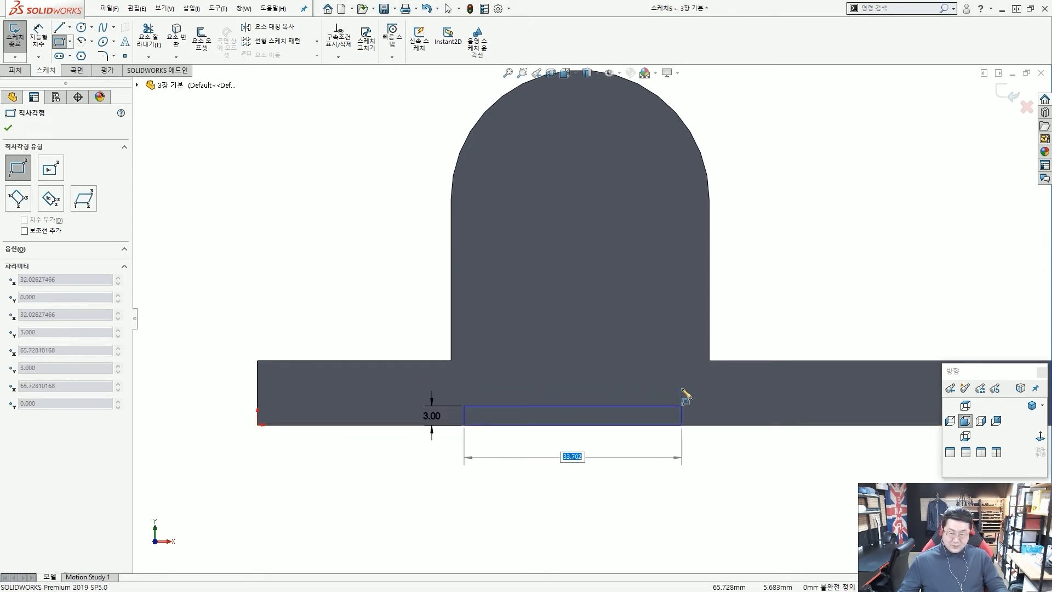
pyautogui.click(702, 395)
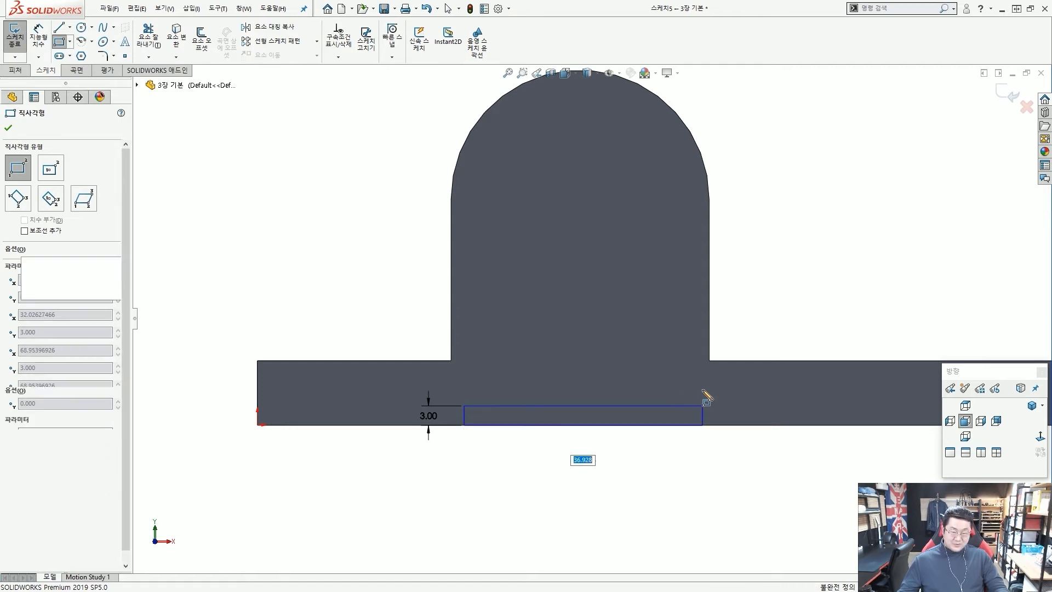
pyautogui.press('Escape')
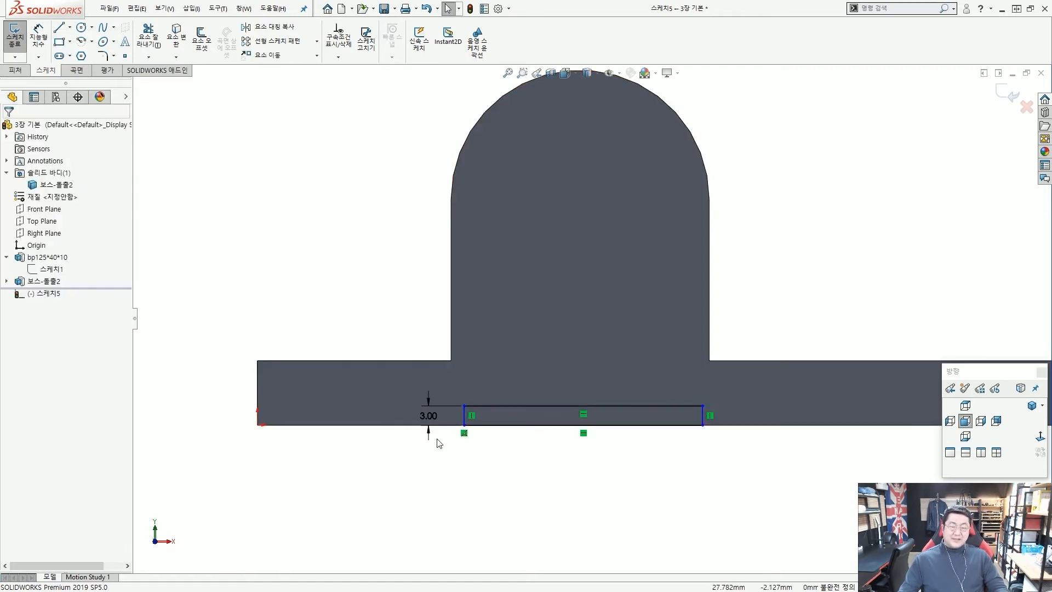
# Make the rectangle's left vertical line collinear with the upright's front left vertical edge.
pyautogui.scroll(2, 471, 383)
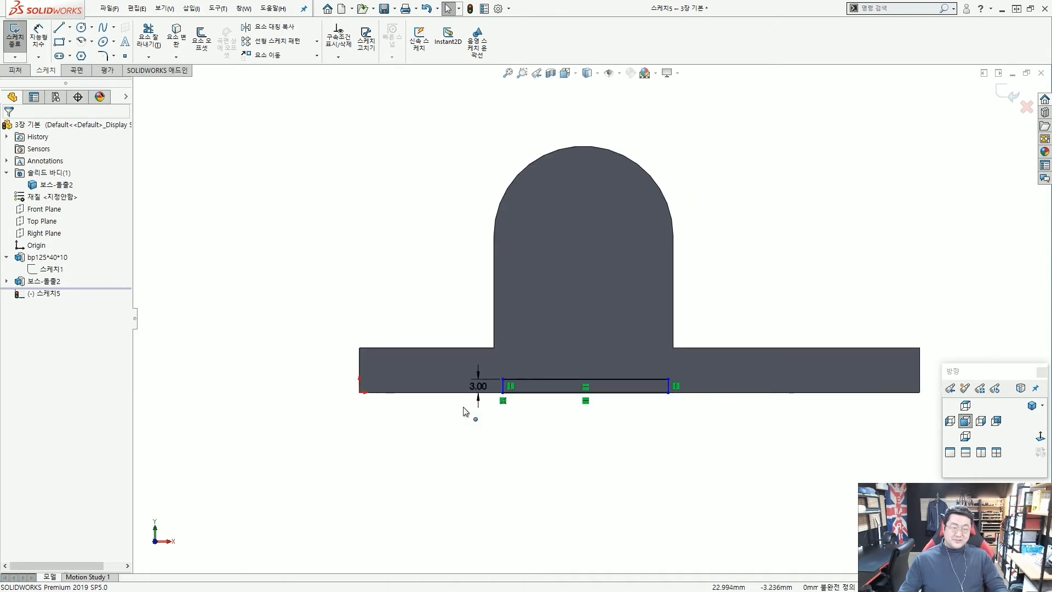
pyautogui.scroll(1, 608, 410)
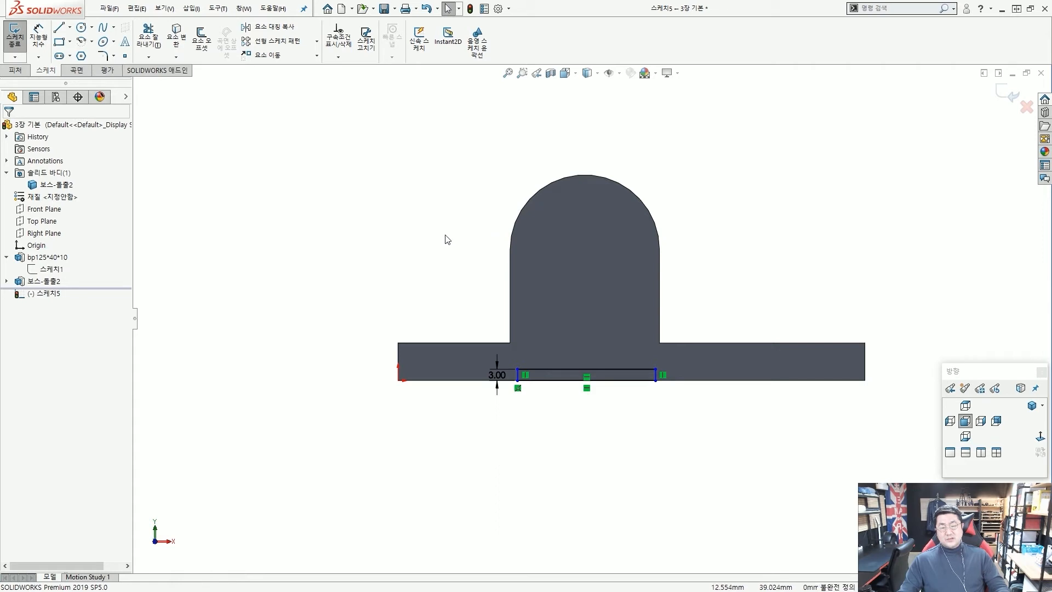
pyautogui.moveTo(447, 239); pyautogui.dragTo(562, 361, button='middle')
pyautogui.scroll(-3, 562, 361)
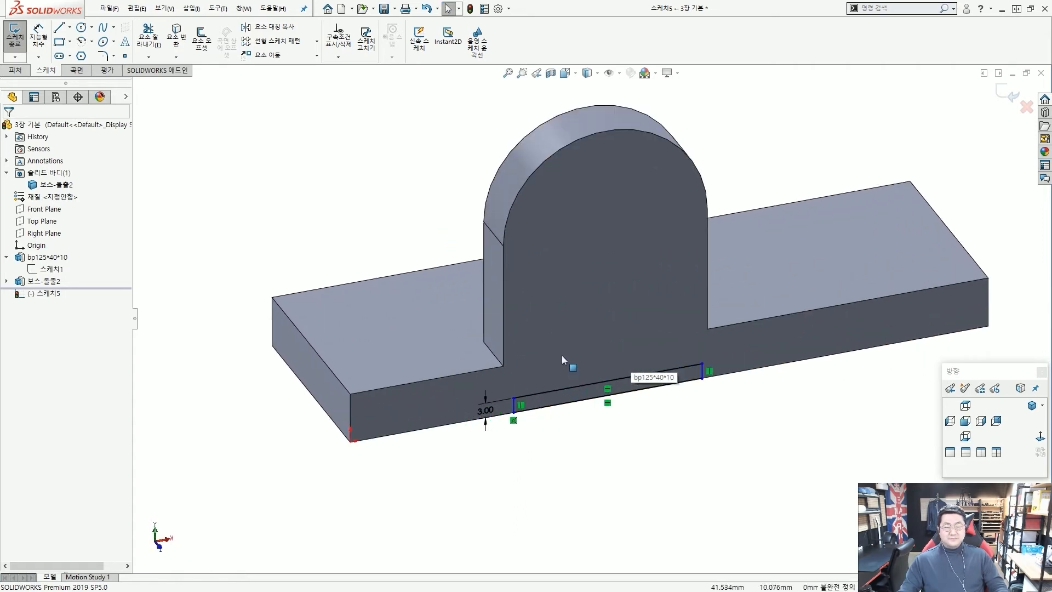
pyautogui.scroll(-2, 547, 363)
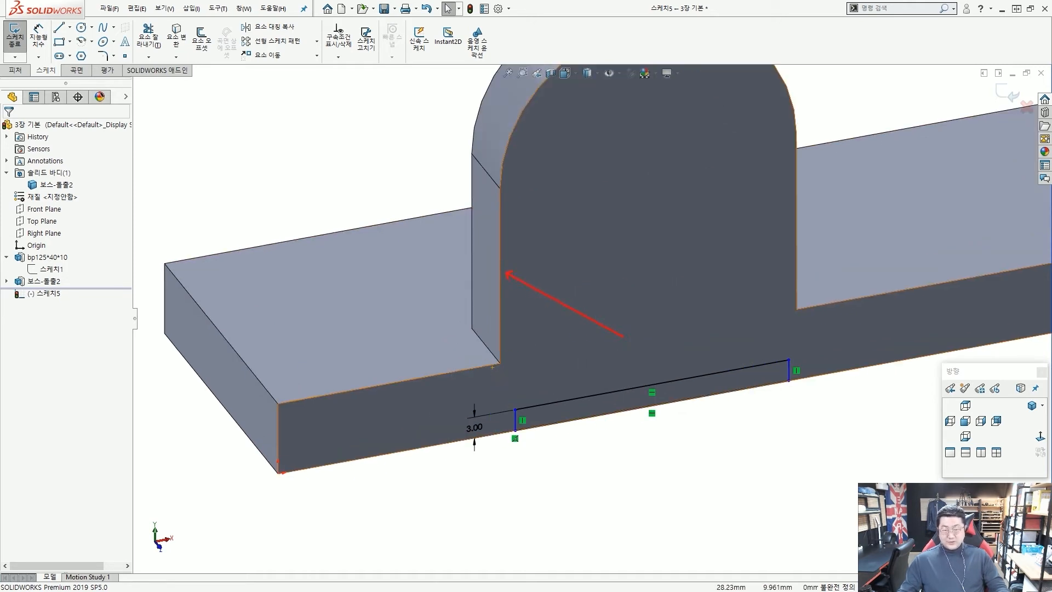
pyautogui.click(500, 275)
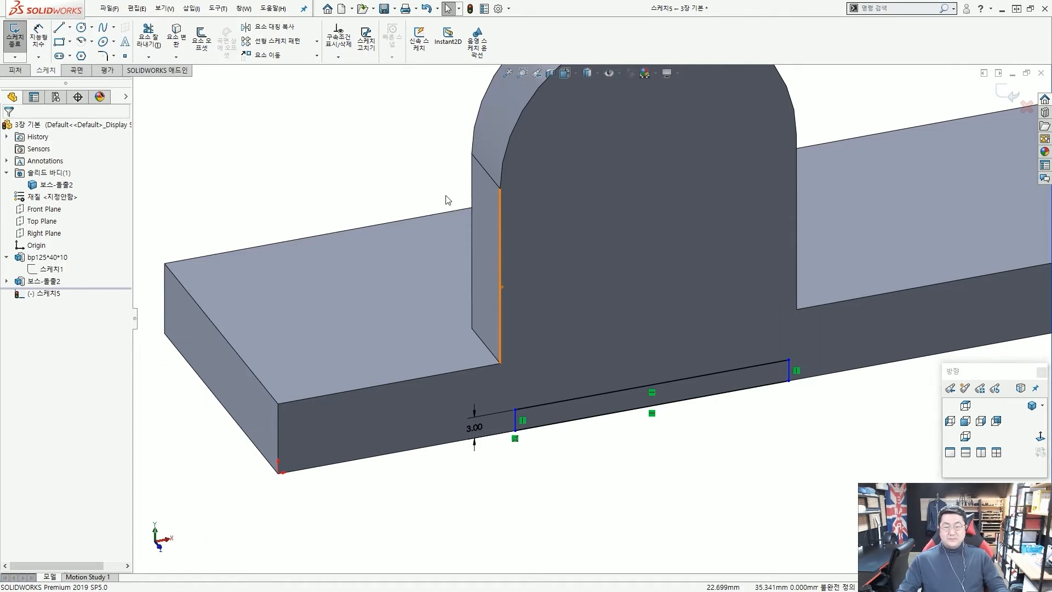
pyautogui.click(500, 224)
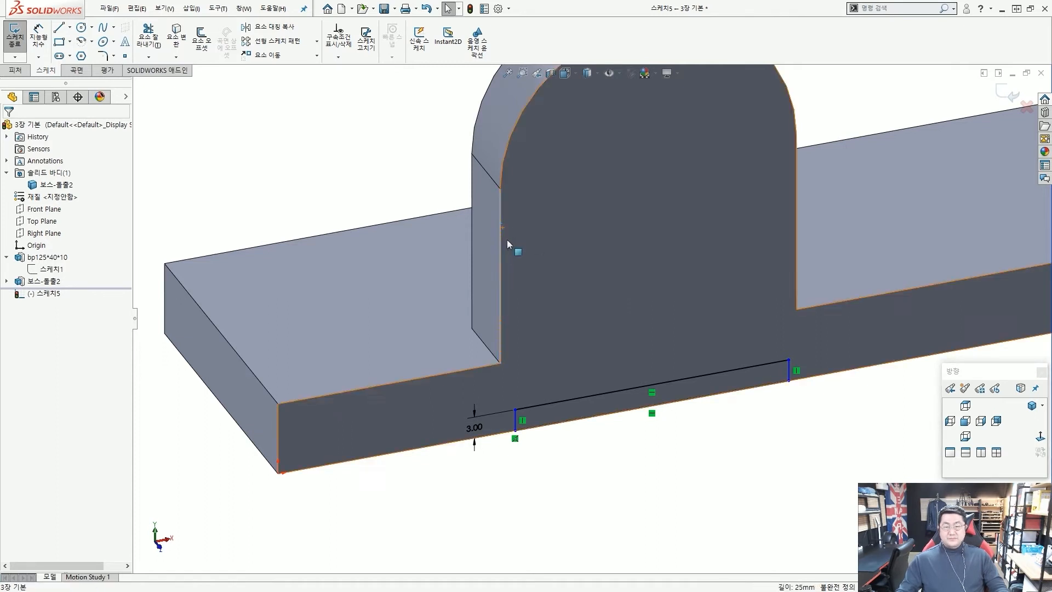
pyautogui.keyDown('ctrl'); pyautogui.click(515, 421); pyautogui.keyUp('ctrl')
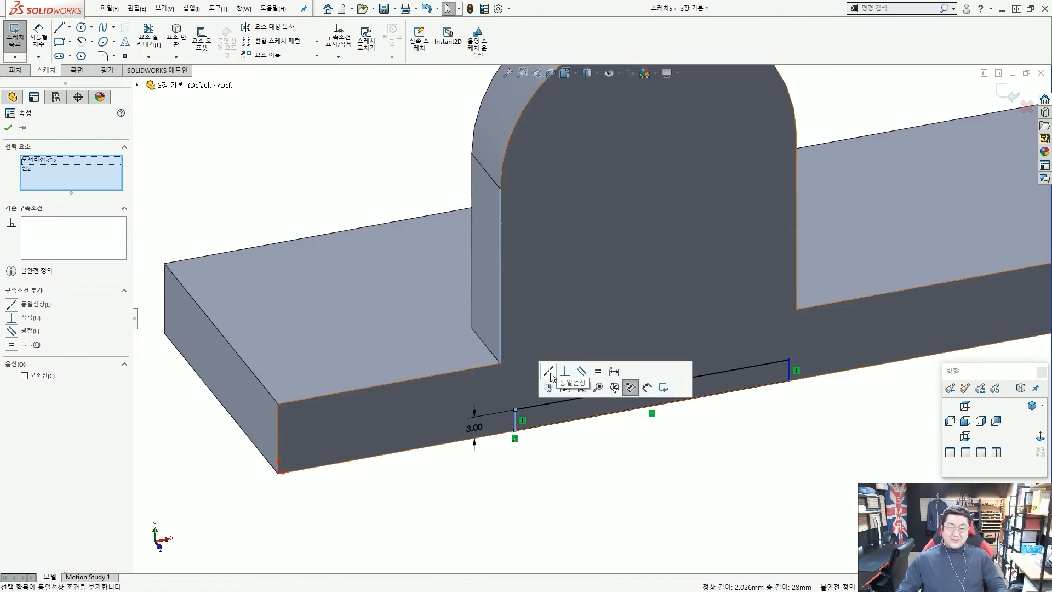
pyautogui.click(550, 372)
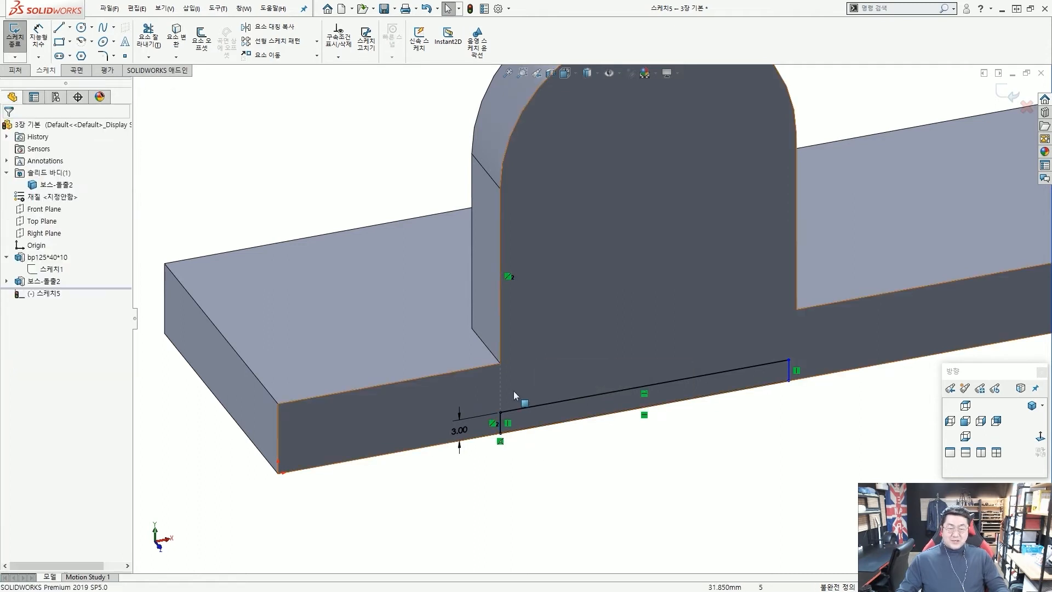
pyautogui.scroll(-3, 514, 390)
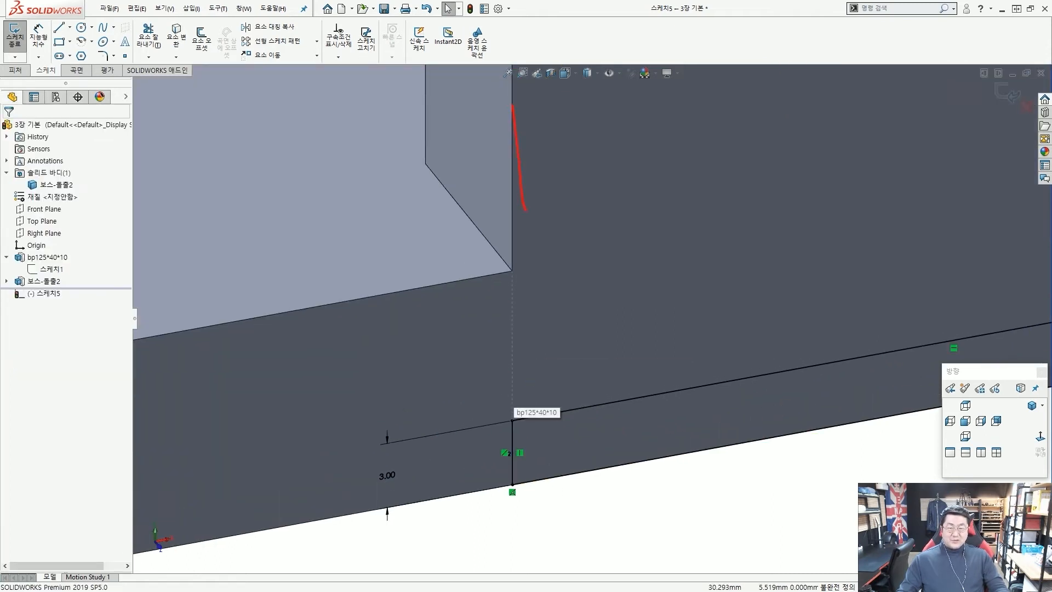
pyautogui.moveTo(609, 164); pyautogui.dragTo(611, 208)
pyautogui.moveTo(514, 142); pyautogui.dragTo(515, 195)
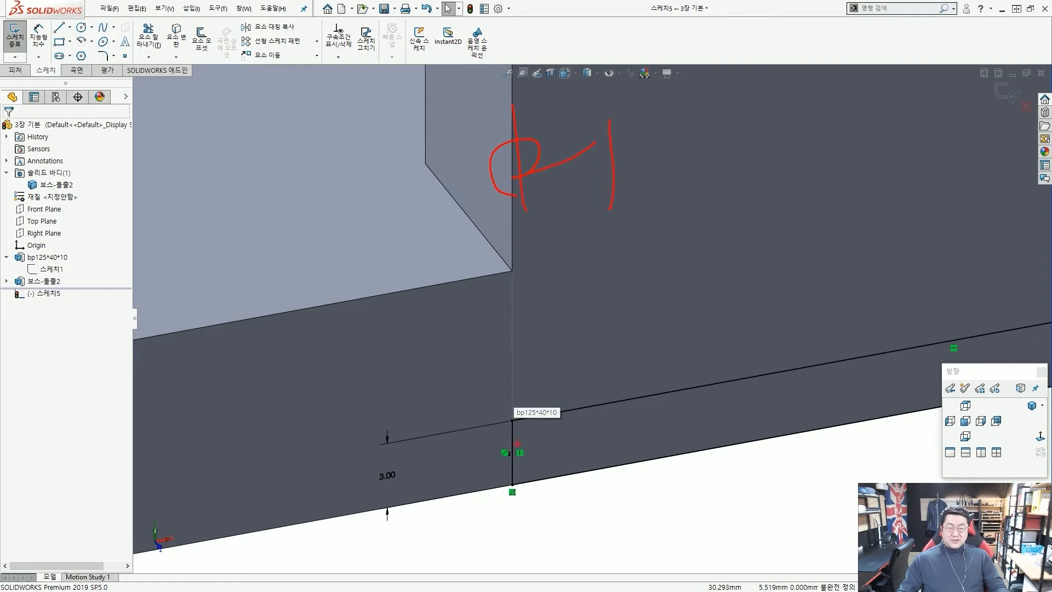
pyautogui.moveTo(527, 503)
pyautogui.mouseDown()
pyautogui.moveTo(535, 482)
pyautogui.moveTo(528, 476)
pyautogui.mouseUp()
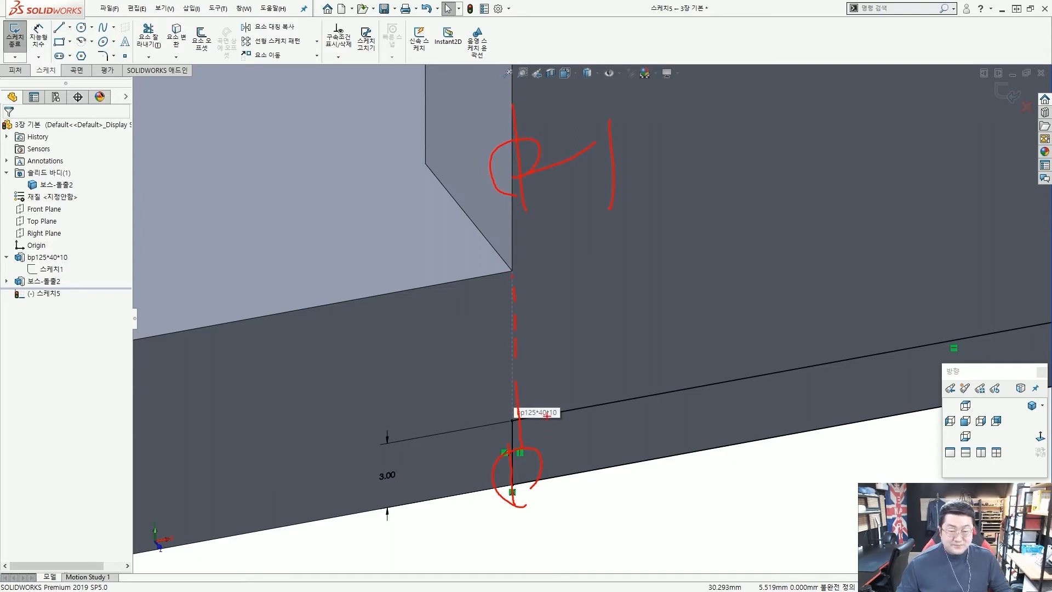
pyautogui.press('Escape')
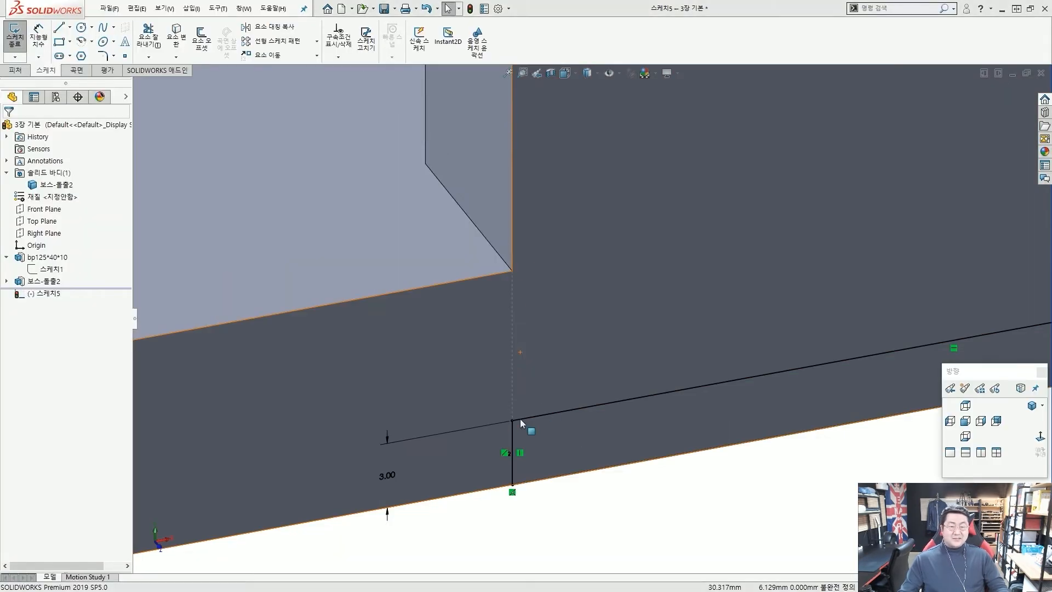
pyautogui.scroll(5, 601, 355)
pyautogui.scroll(-8, 599, 314)
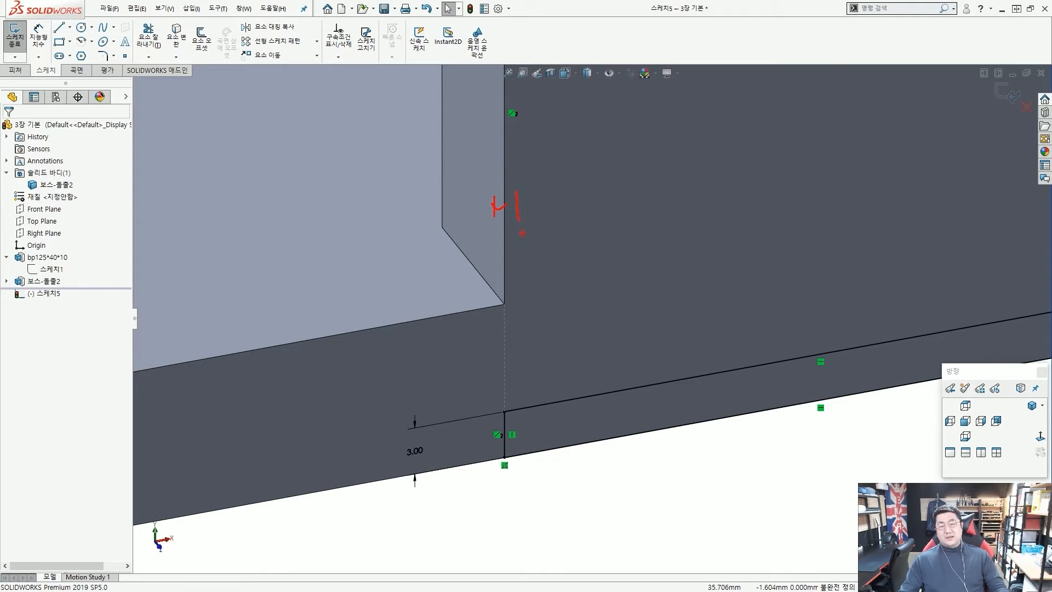
pyautogui.moveTo(518, 121); pyautogui.dragTo(513, 155)
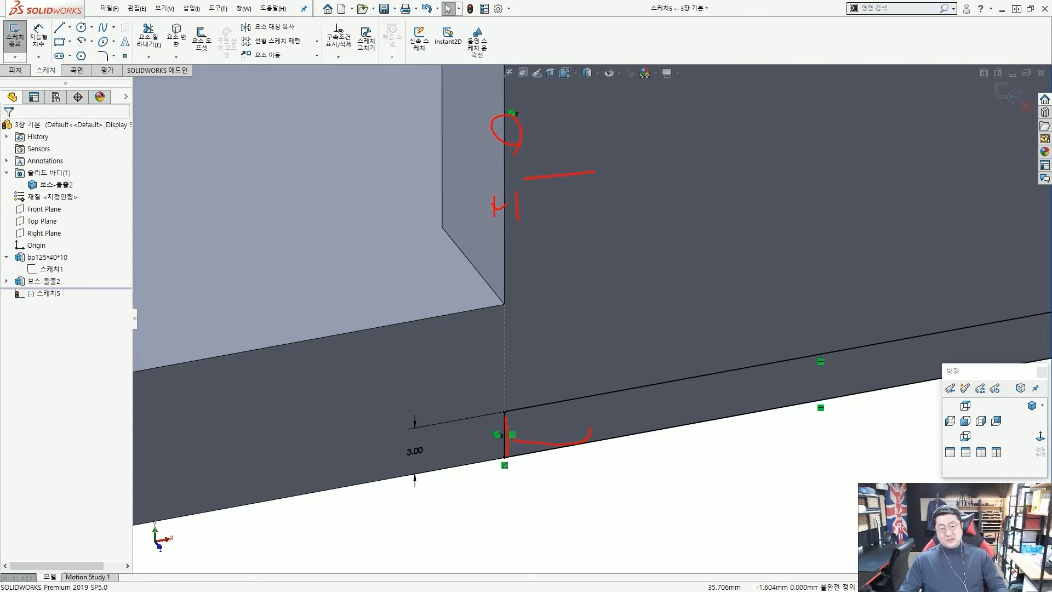
pyautogui.moveTo(404, 184)
pyautogui.mouseDown()
pyautogui.moveTo(343, 187)
pyautogui.moveTo(359, 202)
pyautogui.mouseUp()
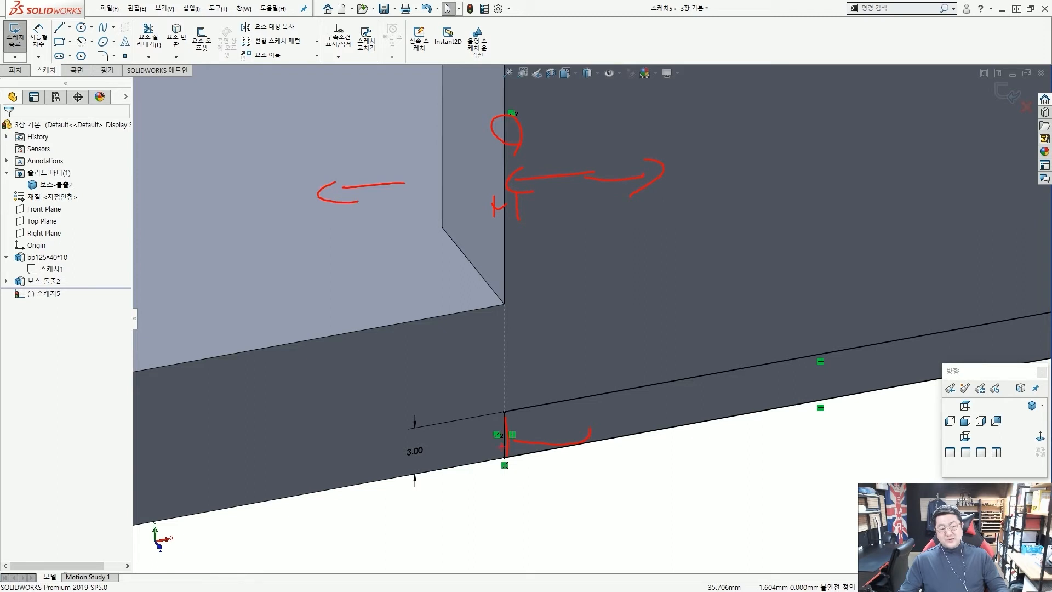
pyautogui.press('Escape')
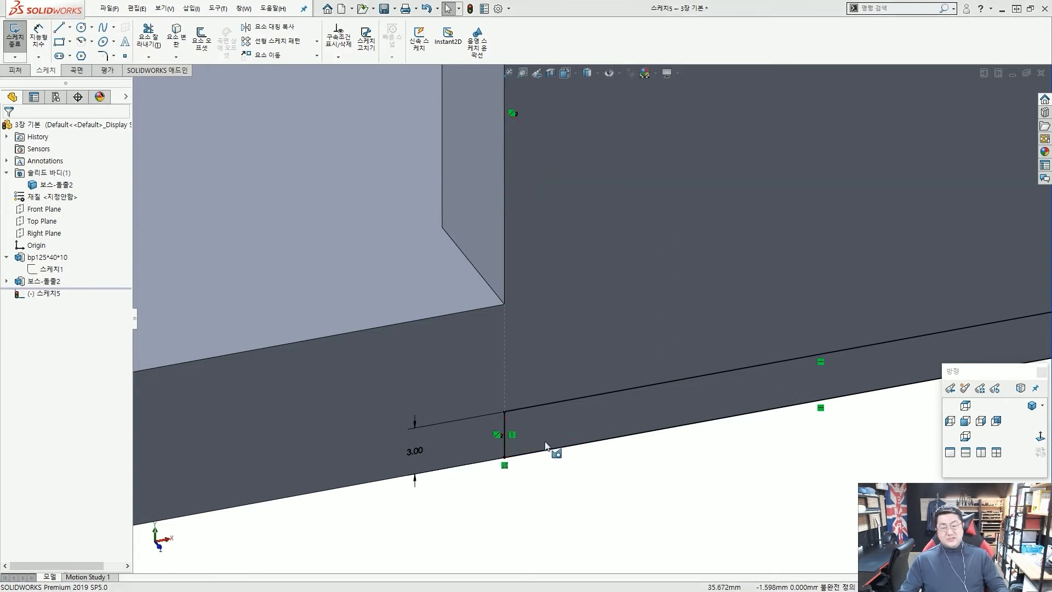
pyautogui.scroll(8, 578, 425)
pyautogui.scroll(-3, 586, 326)
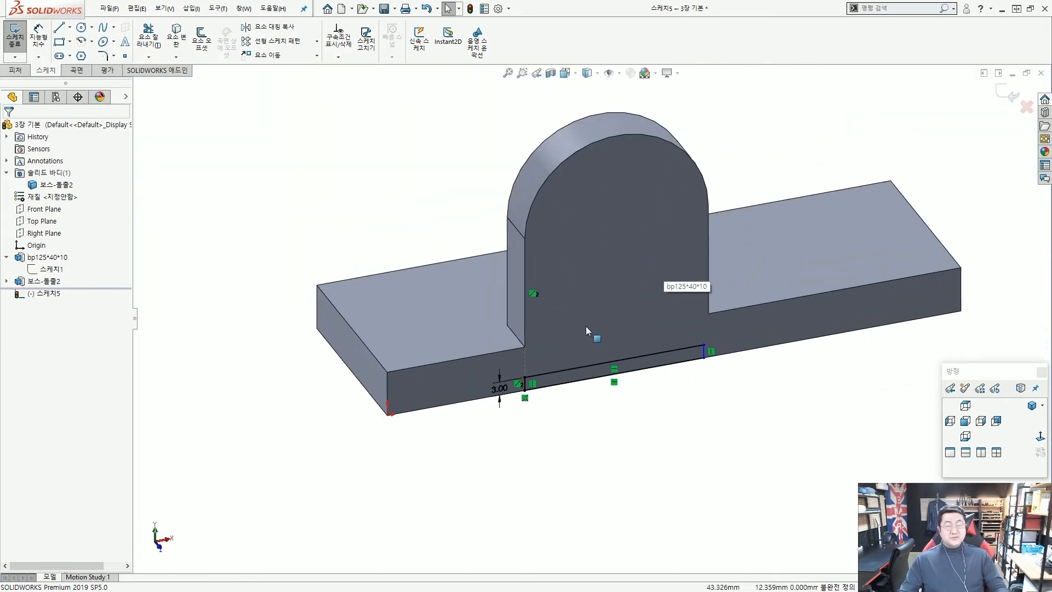
pyautogui.scroll(2, 586, 326)
pyautogui.scroll(-5, 587, 323)
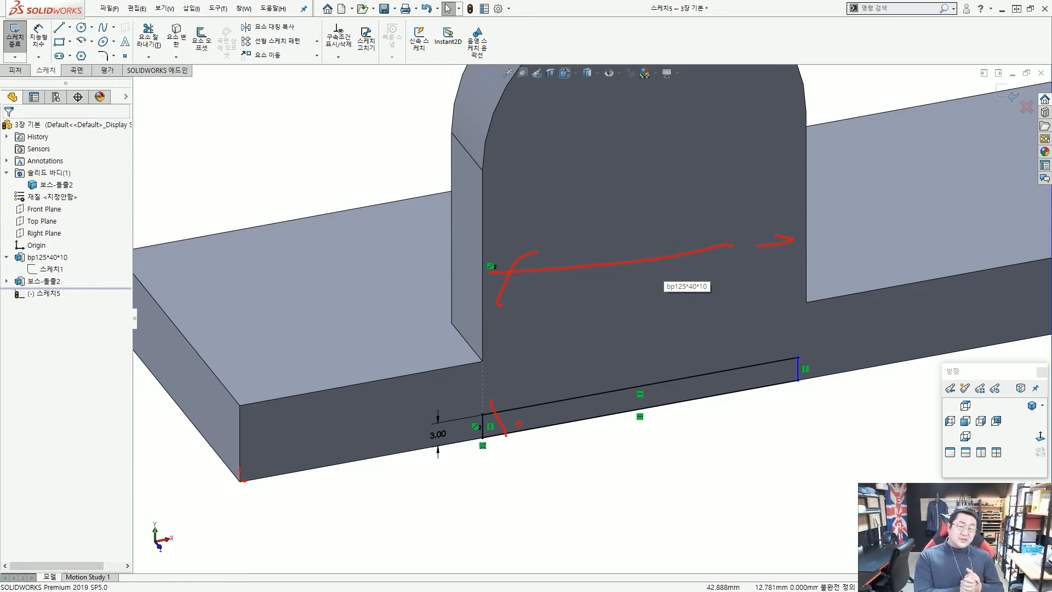
pyautogui.press('Escape')
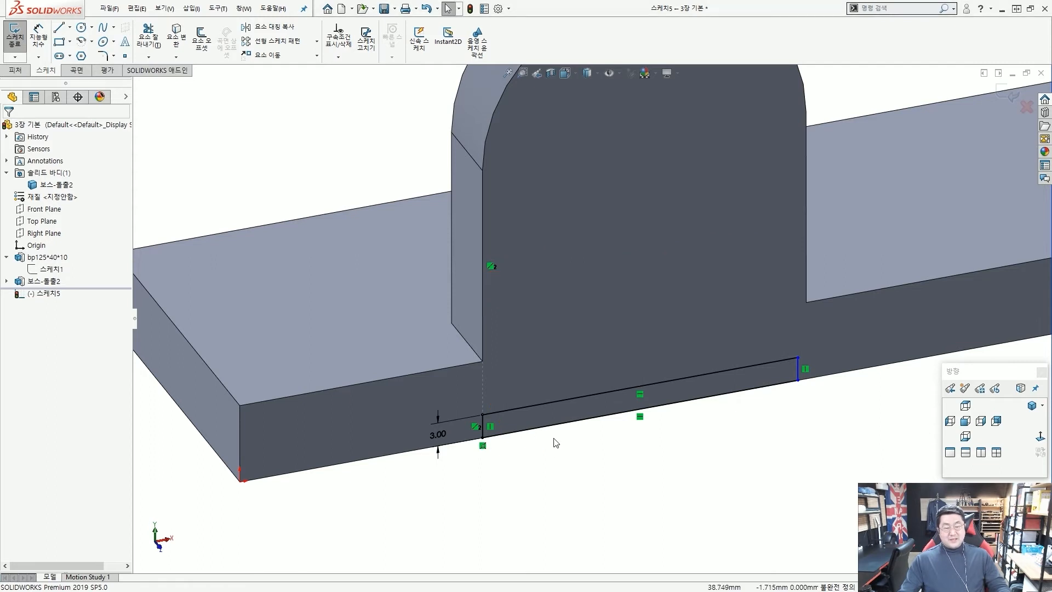
pyautogui.scroll(2, 556, 443)
pyautogui.scroll(-1, 572, 374)
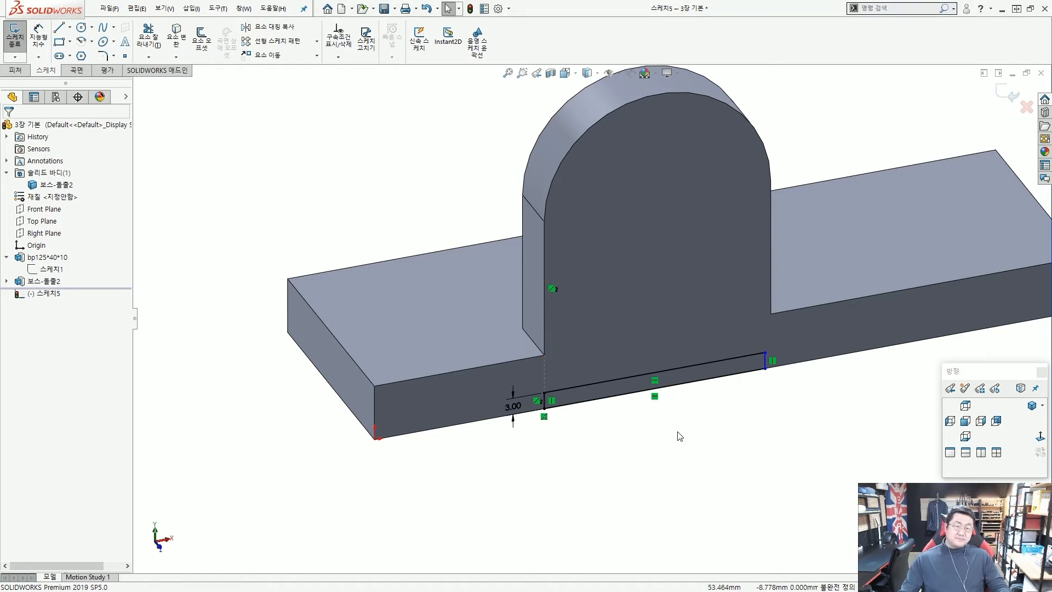
# Make the rectangle's right vertical line collinear with the upright's rear right vertical edge.
pyautogui.moveTo(728, 434)
pyautogui.mouseDown(button='middle')
pyautogui.moveTo(626, 422)
pyautogui.moveTo(630, 469)
pyautogui.mouseUp(button='middle')
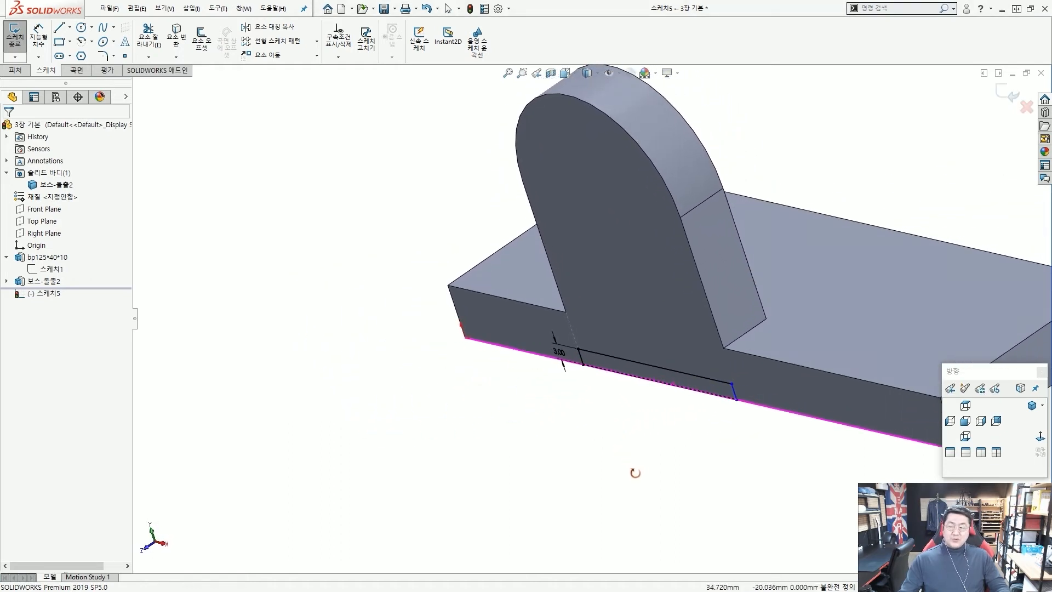
pyautogui.scroll(2, 759, 337)
pyautogui.scroll(-3, 630, 337)
pyautogui.scroll(-3, 662, 395)
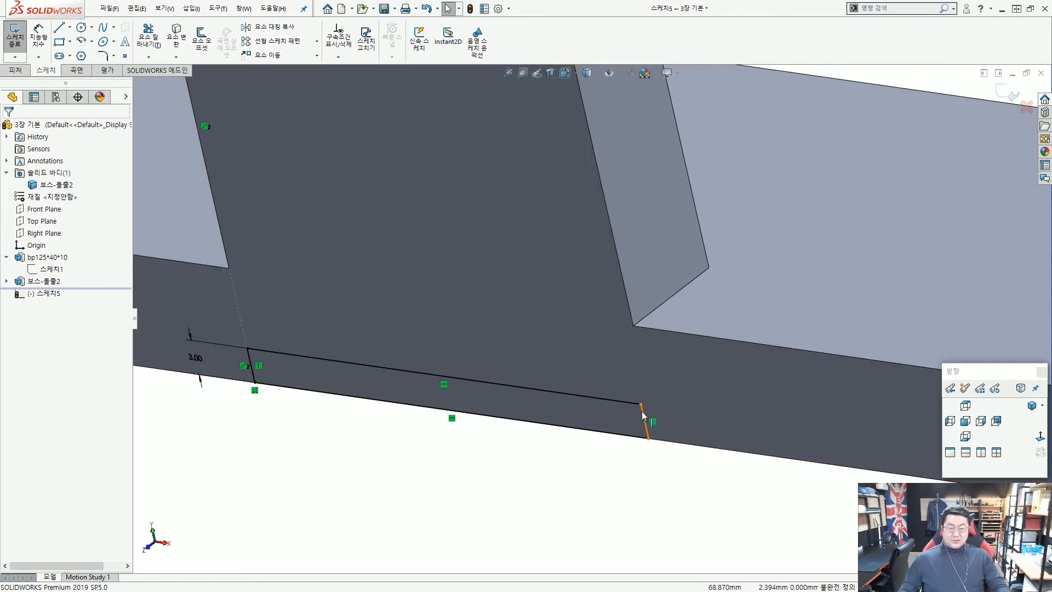
pyautogui.click(642, 411)
pyautogui.keyDown('ctrl'); pyautogui.click(688, 176); pyautogui.keyUp('ctrl')
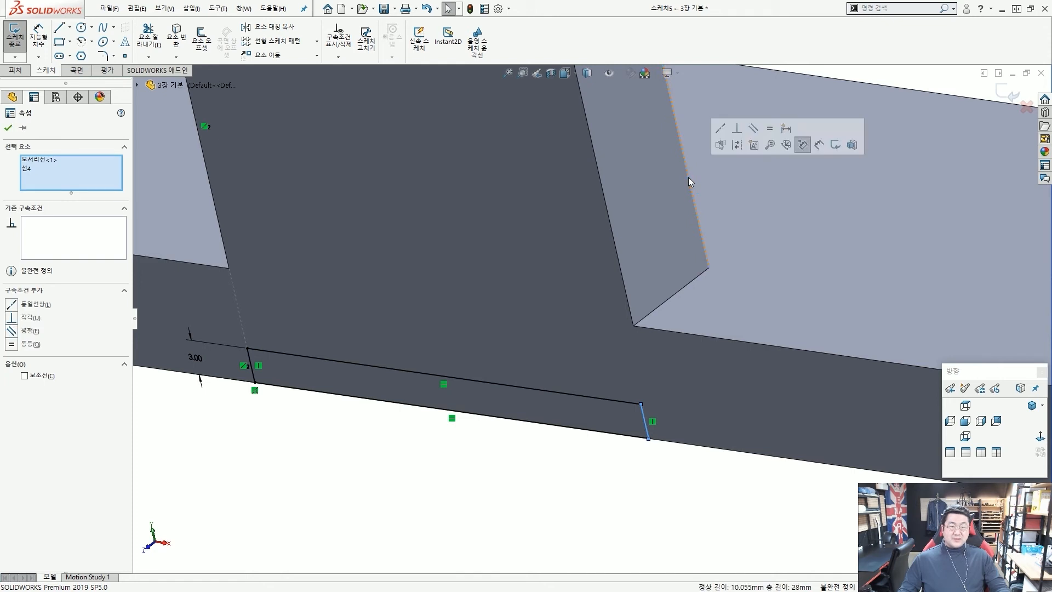
pyautogui.click(718, 134)
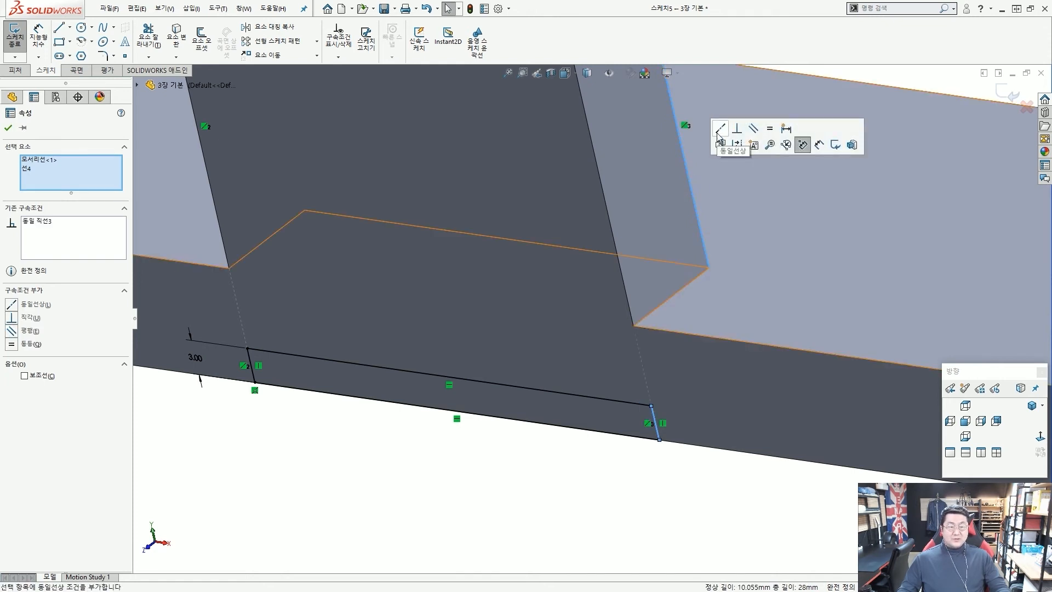
pyautogui.click(586, 448)
pyautogui.scroll(4, 596, 432)
pyautogui.moveTo(651, 370)
pyautogui.mouseDown(button='middle')
pyautogui.moveTo(701, 397)
pyautogui.moveTo(695, 368)
pyautogui.moveTo(658, 437)
pyautogui.moveTo(651, 392)
pyautogui.mouseUp(button='middle')
pyautogui.scroll(3, 648, 328)
pyautogui.scroll(-2, 624, 274)
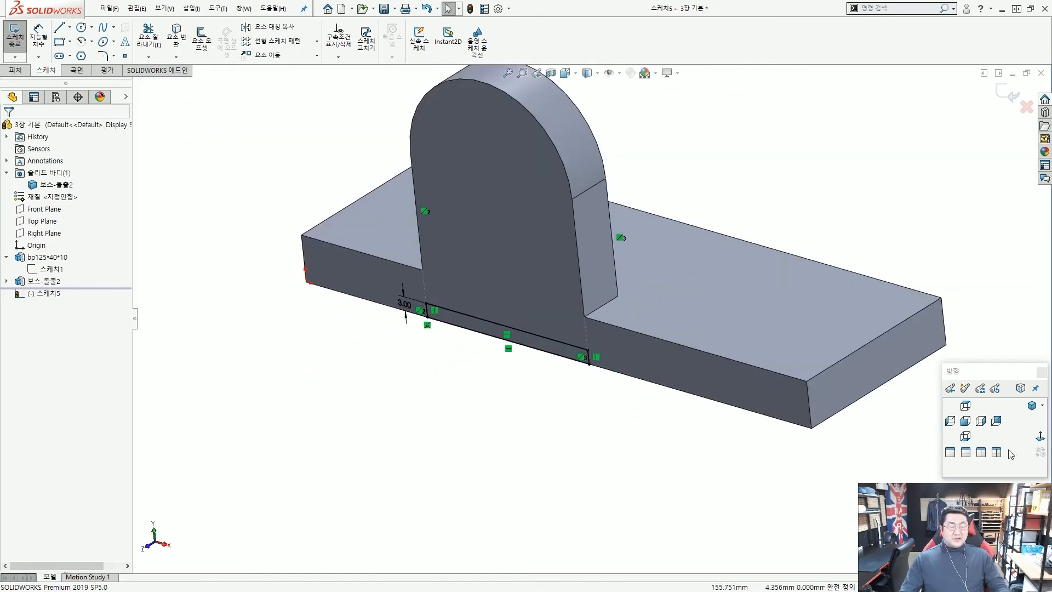
# Examine how the rectangle's two sides line up with the upright's edges, normal to the sketch and at an angle.
pyautogui.click(1039, 437)
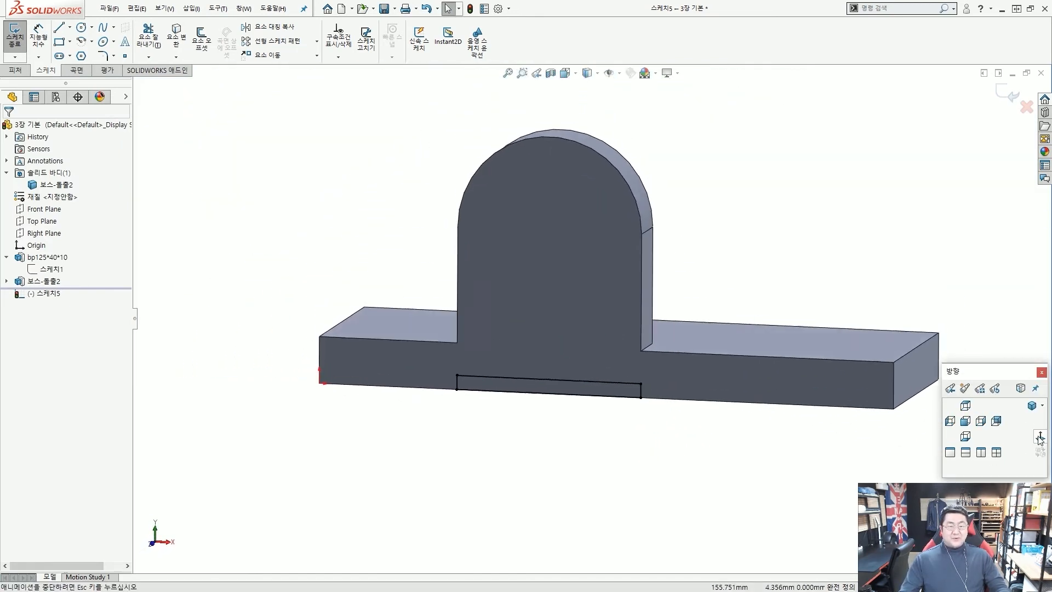
pyautogui.scroll(-5, 531, 405)
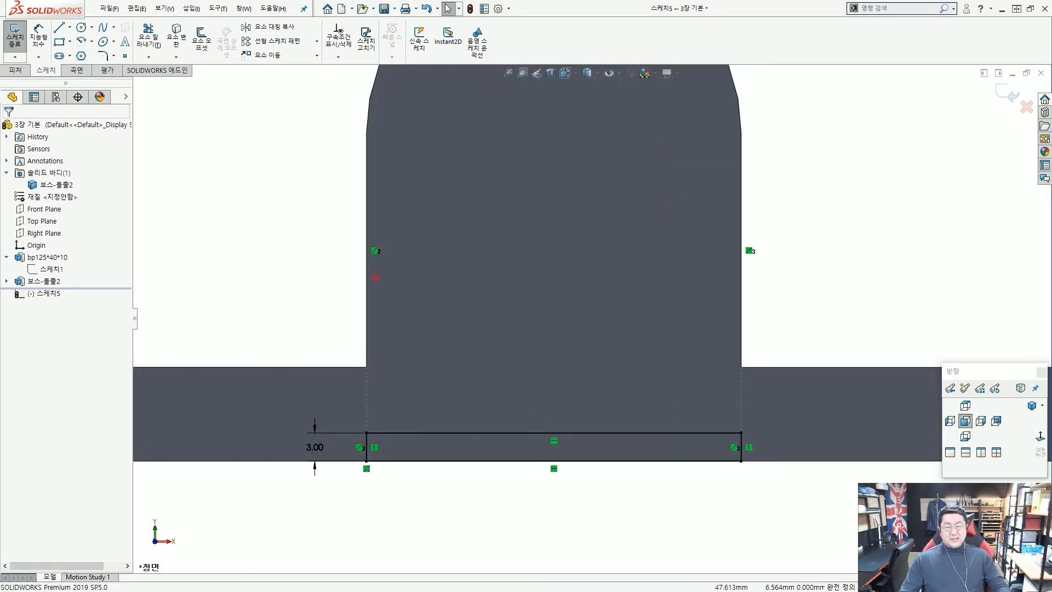
pyautogui.moveTo(761, 210); pyautogui.dragTo(768, 326)
pyautogui.press('Escape')
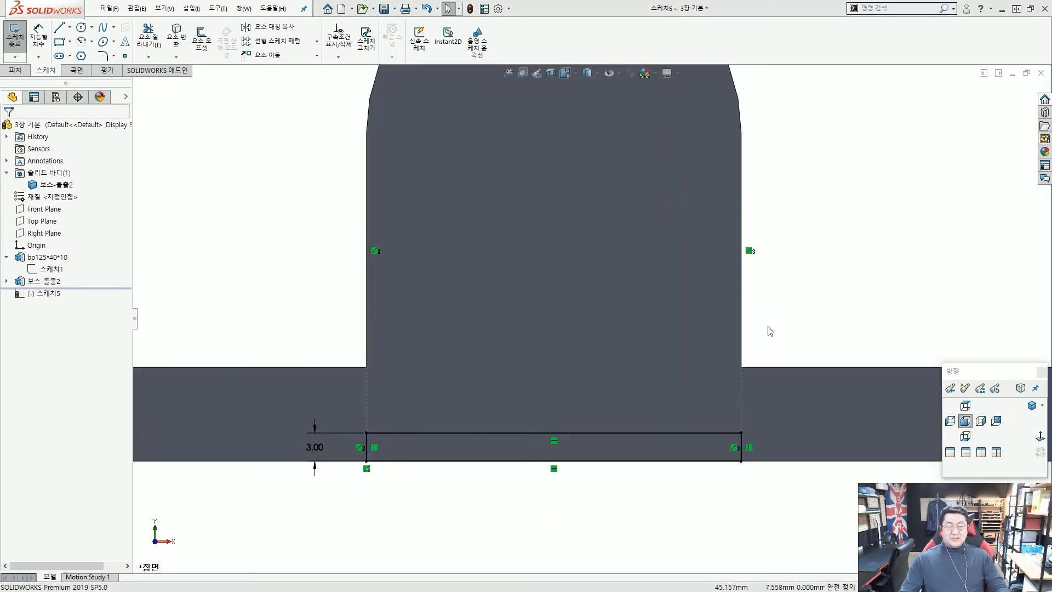
pyautogui.scroll(4, 768, 330)
pyautogui.moveTo(735, 343); pyautogui.dragTo(594, 340, button='middle')
pyautogui.scroll(-4, 598, 331)
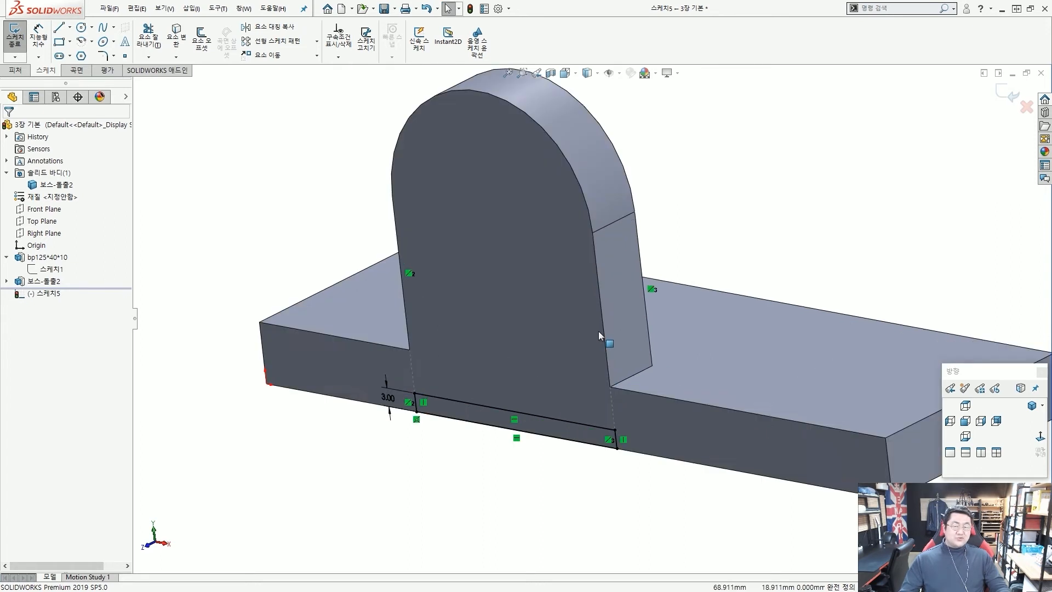
pyautogui.moveTo(663, 379); pyautogui.dragTo(610, 351)
pyautogui.moveTo(773, 260); pyautogui.dragTo(650, 287)
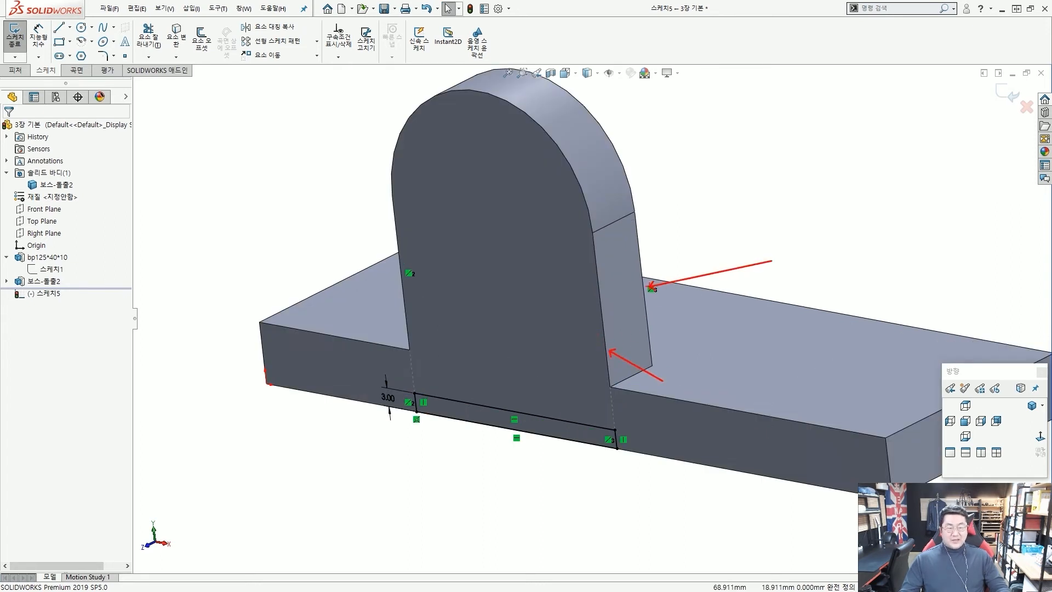
pyautogui.moveTo(654, 481); pyautogui.dragTo(616, 445)
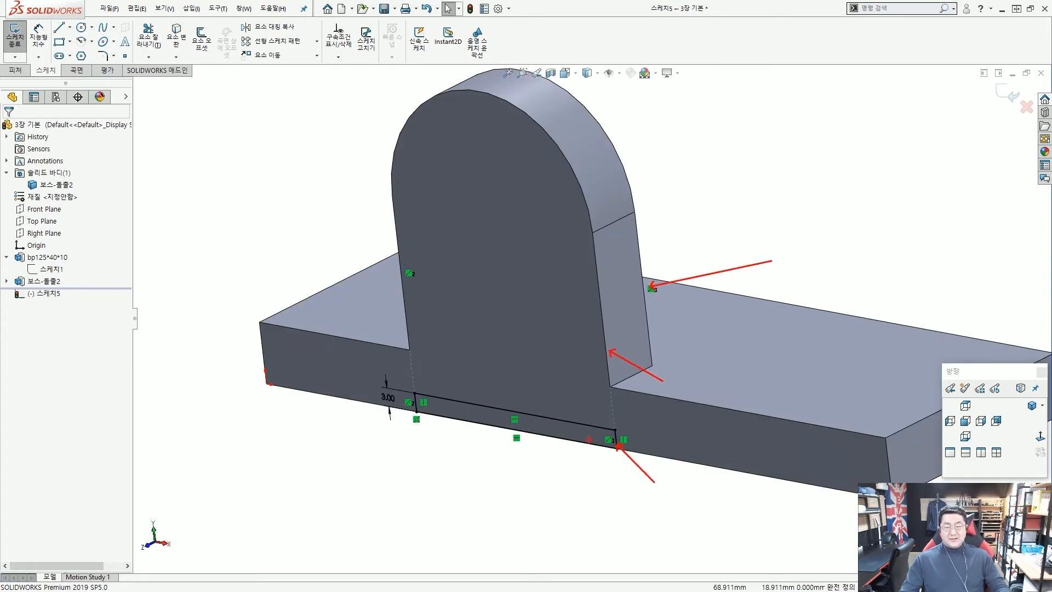
pyautogui.press('Escape')
pyautogui.moveTo(531, 378)
pyautogui.mouseDown(button='middle')
pyautogui.moveTo(550, 376)
pyautogui.moveTo(551, 402)
pyautogui.mouseUp(button='middle')
pyautogui.hotkey('ctrl', '2')
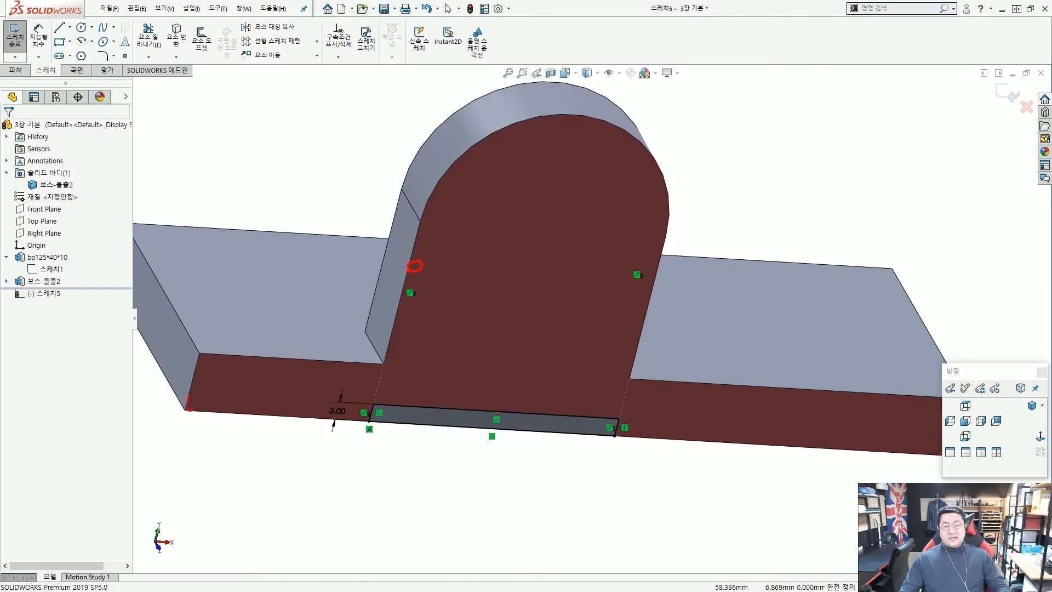
pyautogui.moveTo(371, 208); pyautogui.dragTo(405, 279)
pyautogui.moveTo(382, 324); pyautogui.dragTo(330, 329)
pyautogui.moveTo(420, 324); pyautogui.dragTo(470, 326)
pyautogui.moveTo(489, 323); pyautogui.dragTo(497, 327)
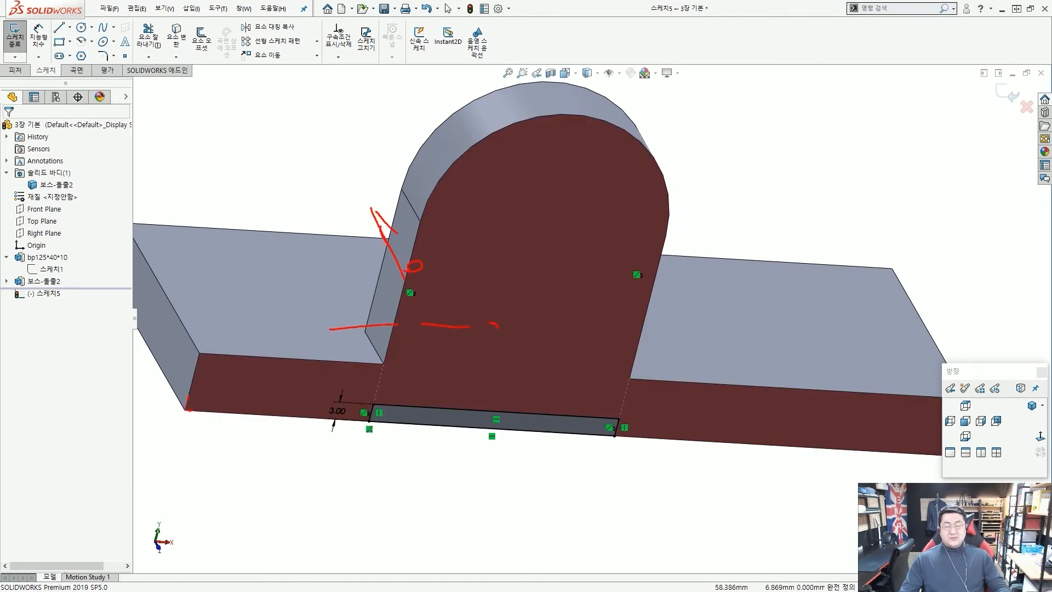
pyautogui.press('Escape')
pyautogui.hotkey('ctrl', '2')
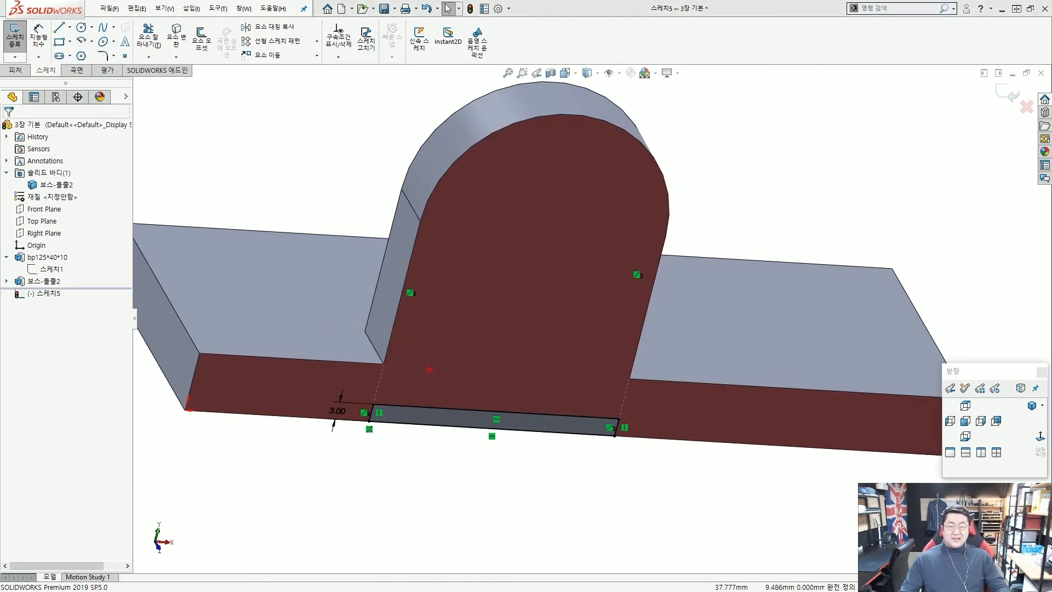
pyautogui.moveTo(371, 341); pyautogui.dragTo(388, 365)
pyautogui.moveTo(395, 284); pyautogui.dragTo(404, 307)
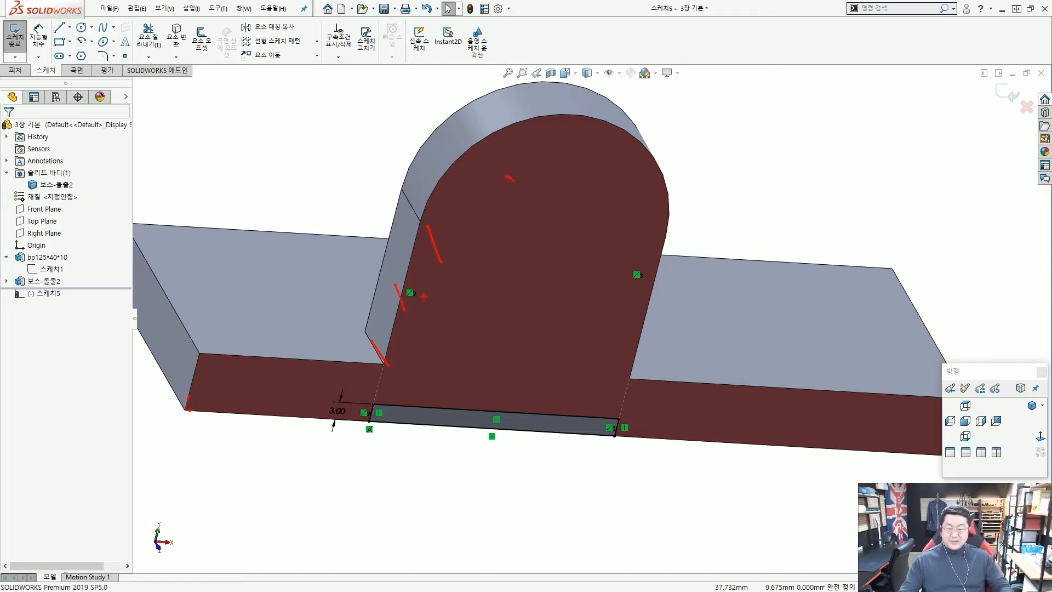
pyautogui.scroll(4, 390, 405)
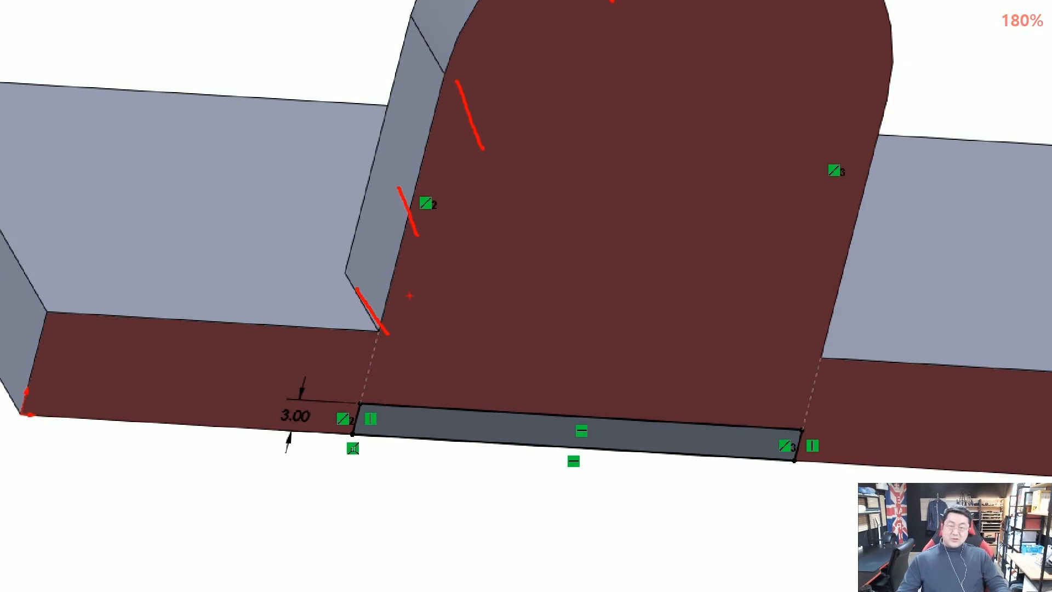
pyautogui.moveTo(416, 232); pyautogui.dragTo(429, 236)
pyautogui.moveTo(383, 468)
pyautogui.mouseDown()
pyautogui.moveTo(404, 408)
pyautogui.moveTo(380, 444)
pyautogui.mouseUp()
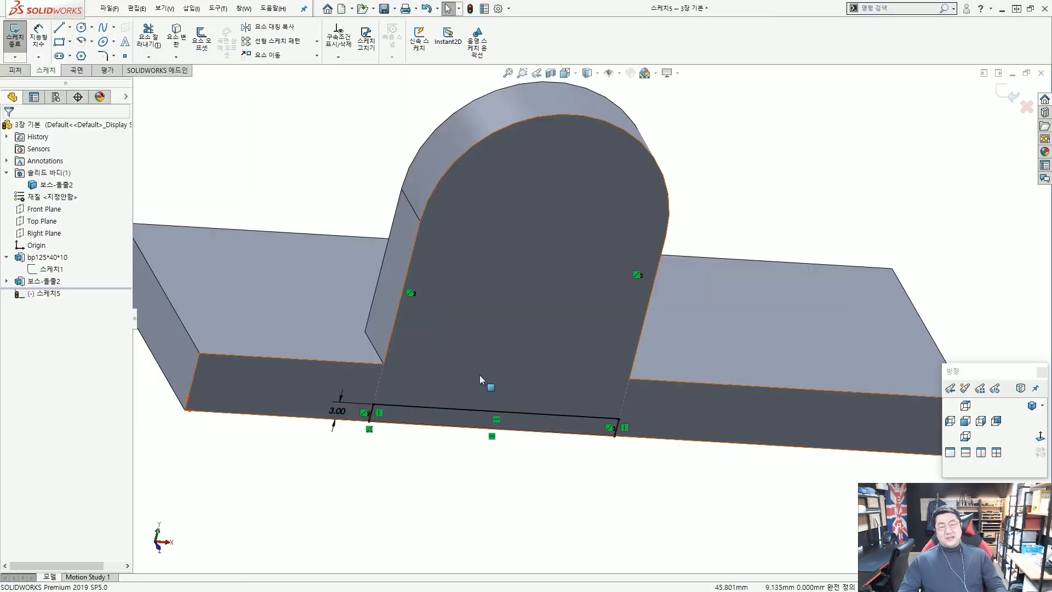
pyautogui.scroll(3, 479, 375)
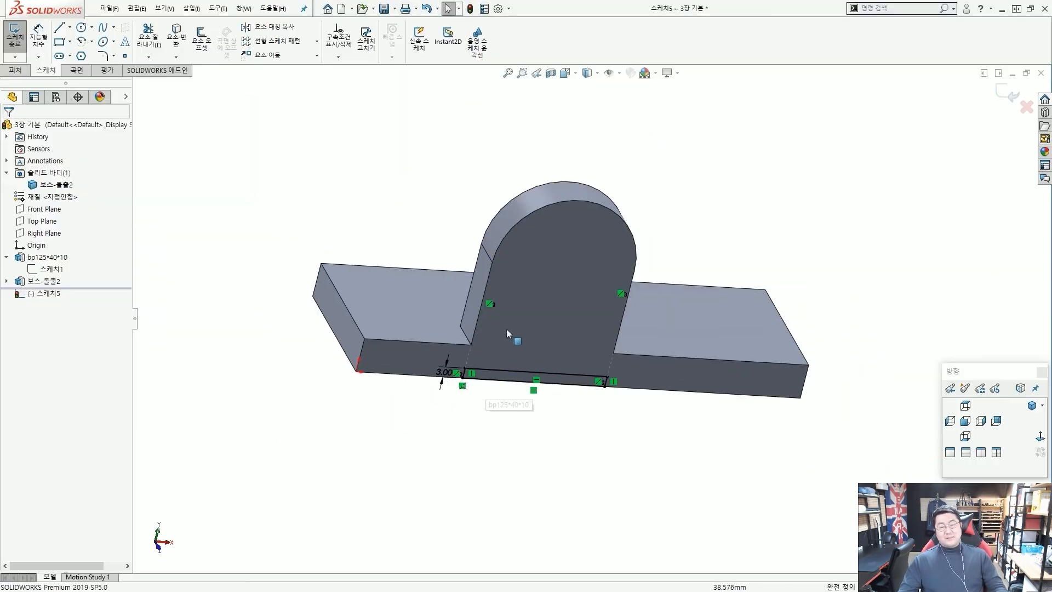
pyautogui.scroll(-6, 506, 329)
pyautogui.moveTo(564, 369); pyautogui.dragTo(515, 386, button='middle')
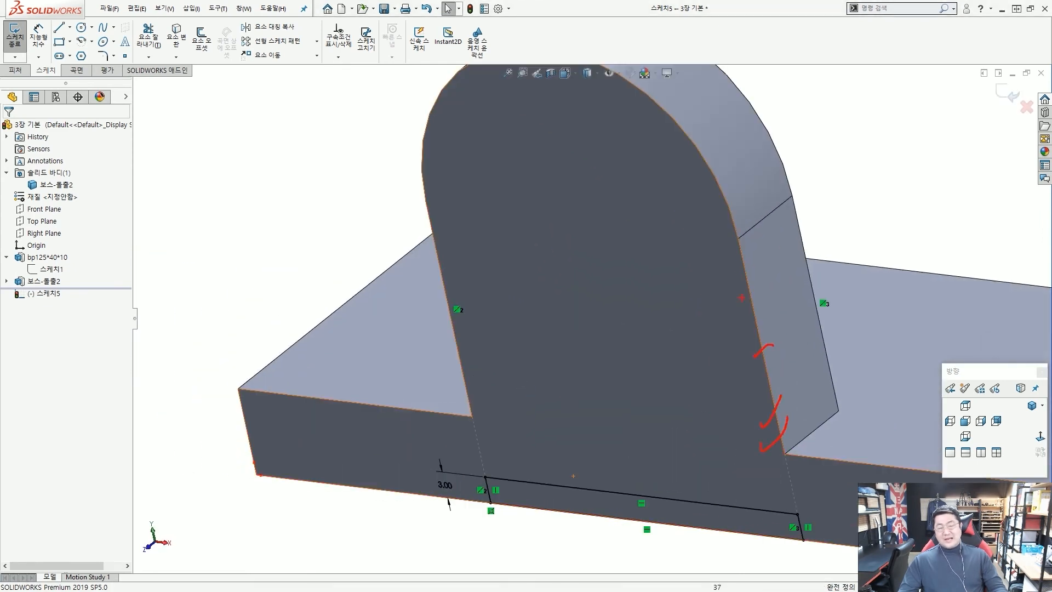
pyautogui.moveTo(830, 304); pyautogui.dragTo(840, 316)
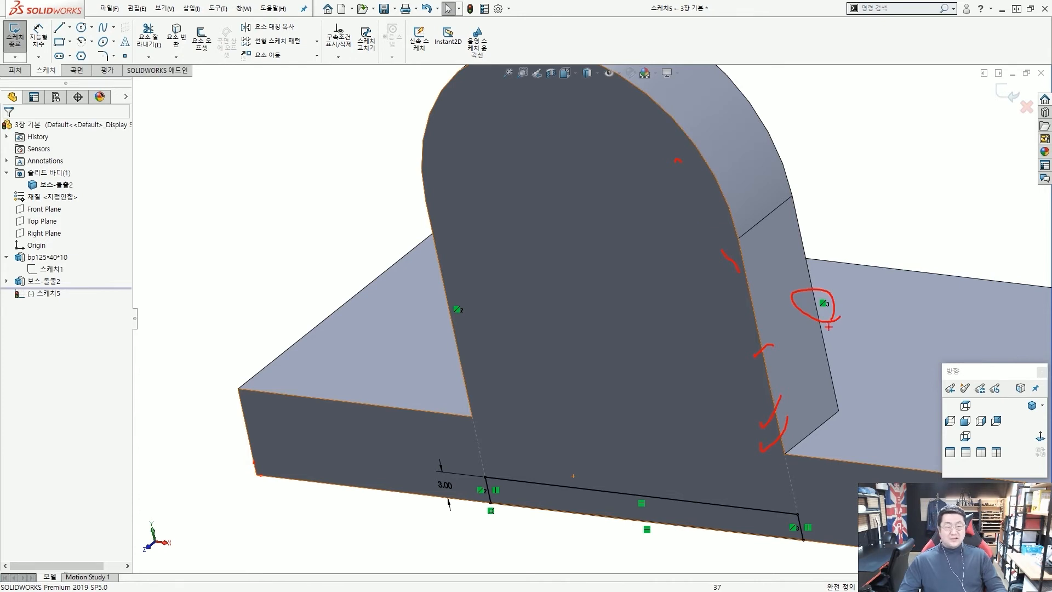
pyautogui.moveTo(835, 322)
pyautogui.mouseDown()
pyautogui.moveTo(807, 293)
pyautogui.moveTo(829, 334)
pyautogui.mouseUp()
pyautogui.moveTo(795, 515); pyautogui.dragTo(807, 543)
pyautogui.press('Escape')
pyautogui.scroll(2, 706, 422)
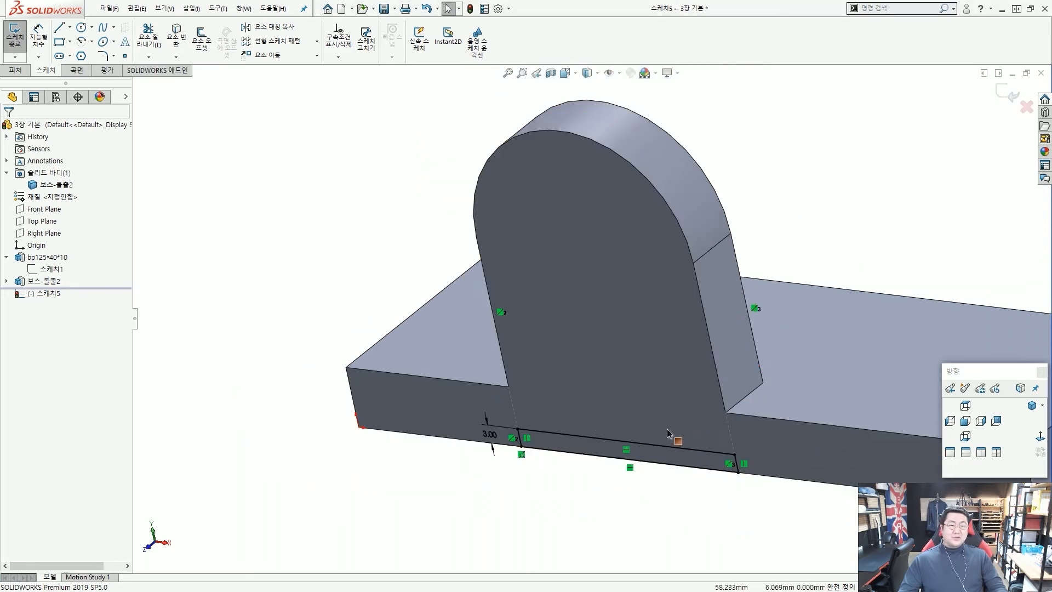
pyautogui.moveTo(675, 436); pyautogui.dragTo(737, 418, button='middle')
pyautogui.scroll(3, 737, 417)
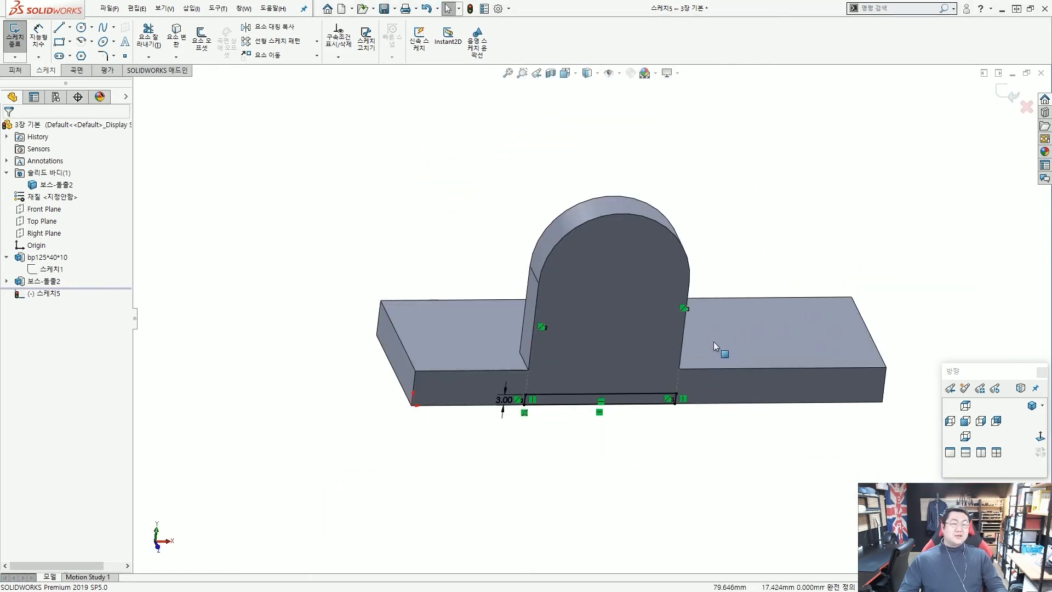
pyautogui.scroll(-2, 712, 342)
pyautogui.moveTo(815, 419); pyautogui.dragTo(794, 364, button='middle')
pyautogui.moveTo(485, 359); pyautogui.dragTo(681, 426, button='middle')
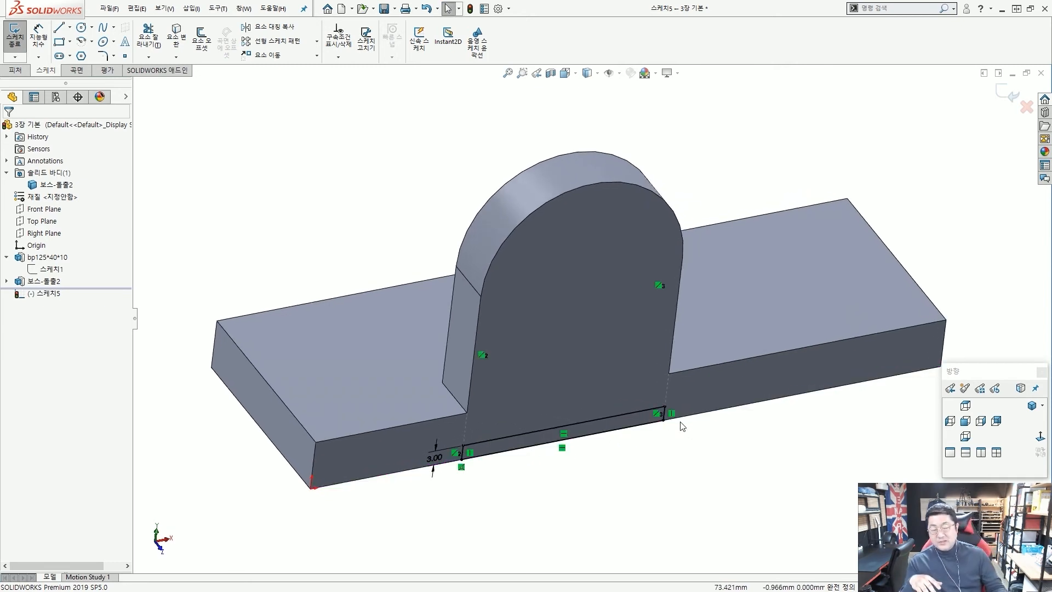
pyautogui.moveTo(593, 375); pyautogui.dragTo(498, 380, button='middle')
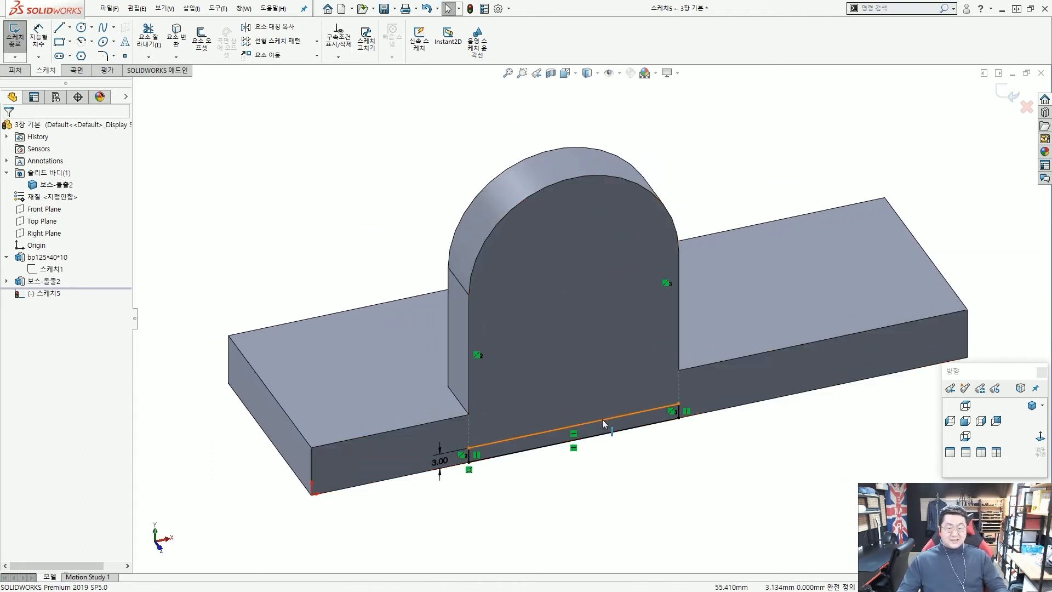
pyautogui.moveTo(602, 419); pyautogui.dragTo(594, 396, button='middle')
pyautogui.scroll(2, 560, 364)
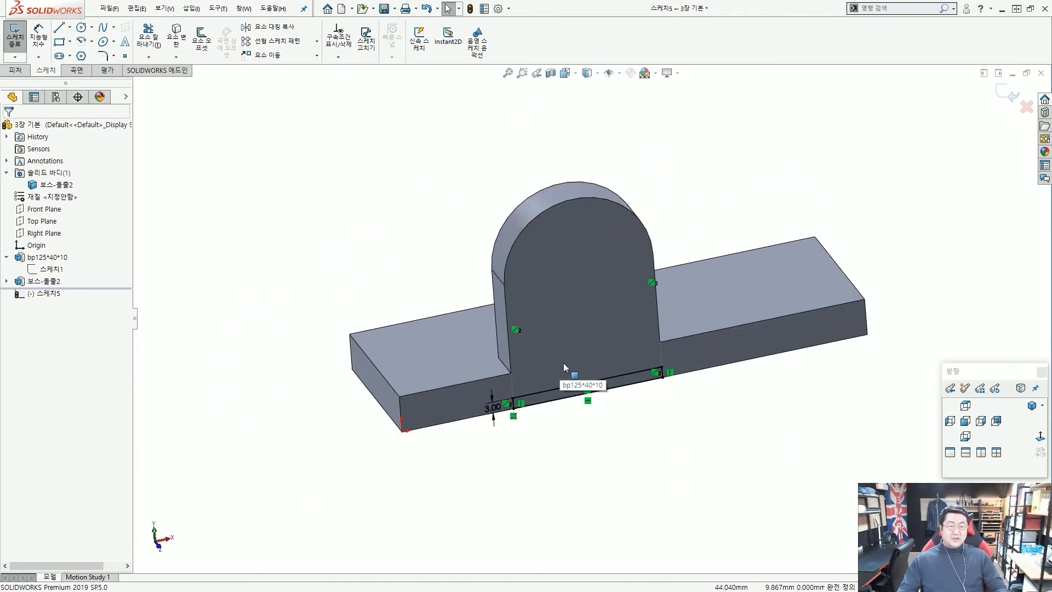
pyautogui.moveTo(573, 347); pyautogui.dragTo(580, 350, button='middle')
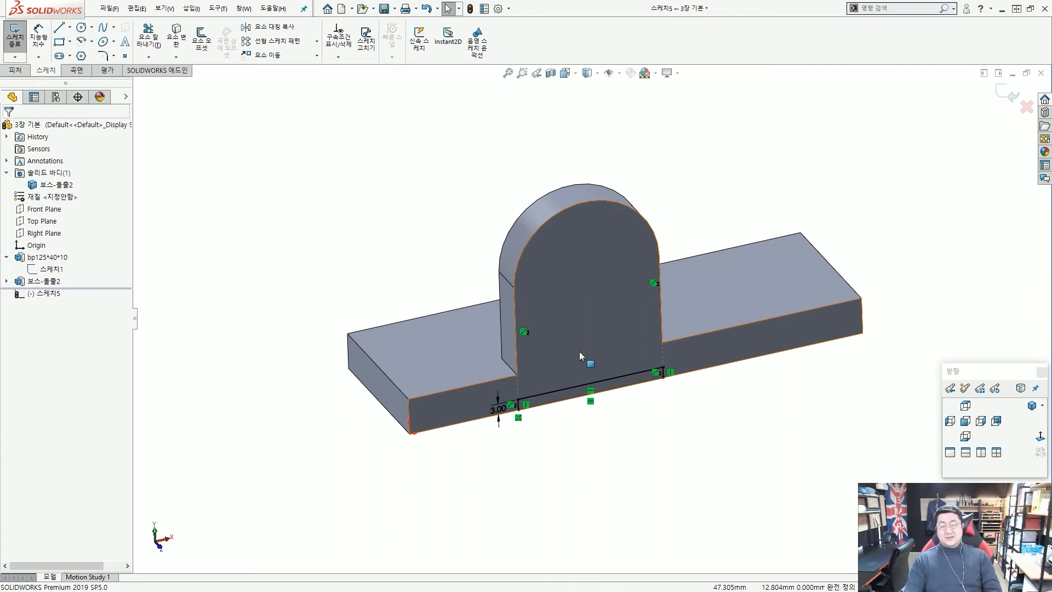
pyautogui.moveTo(578, 353)
pyautogui.mouseDown(button='middle')
pyautogui.moveTo(595, 347)
pyautogui.moveTo(598, 325)
pyautogui.mouseUp(button='middle')
pyautogui.scroll(3, 593, 294)
pyautogui.scroll(-6, 573, 350)
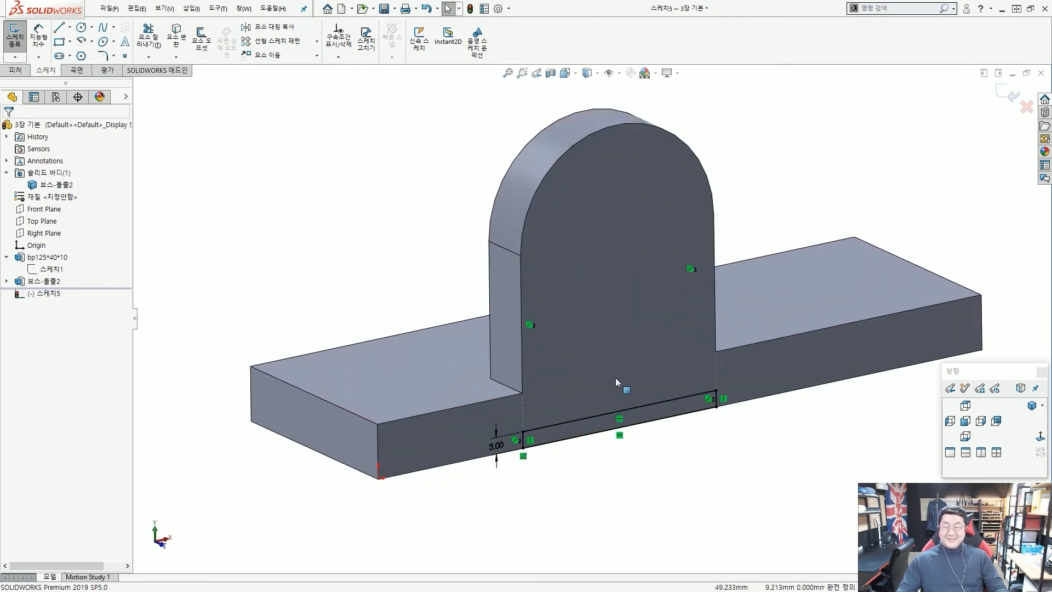
# Cut the 3 mm high rectangle through the whole base plate with an Extruded Cut set to Through All.
pyautogui.click(16, 71)
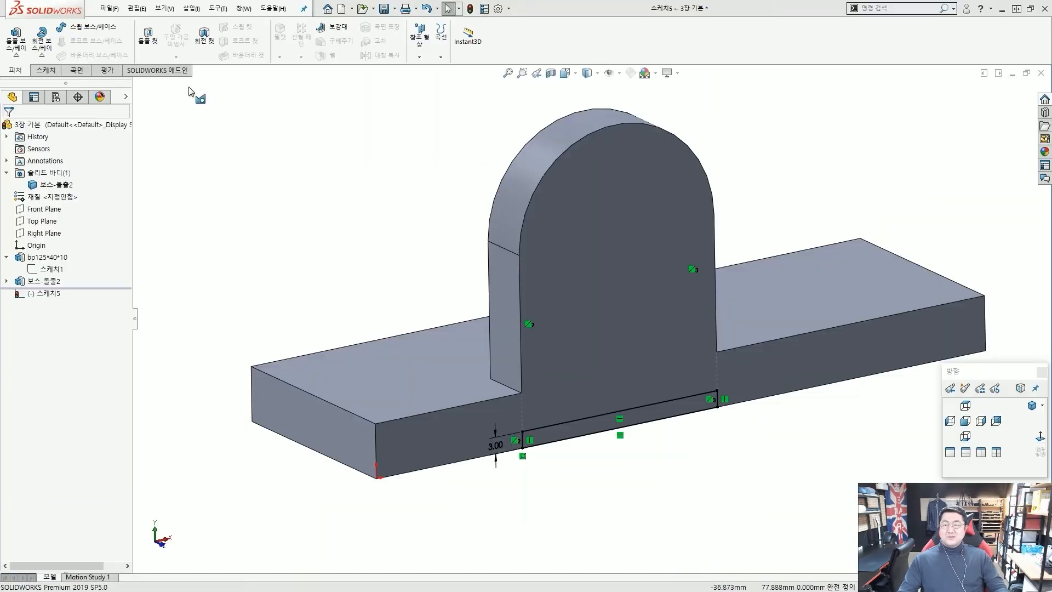
pyautogui.click(149, 53)
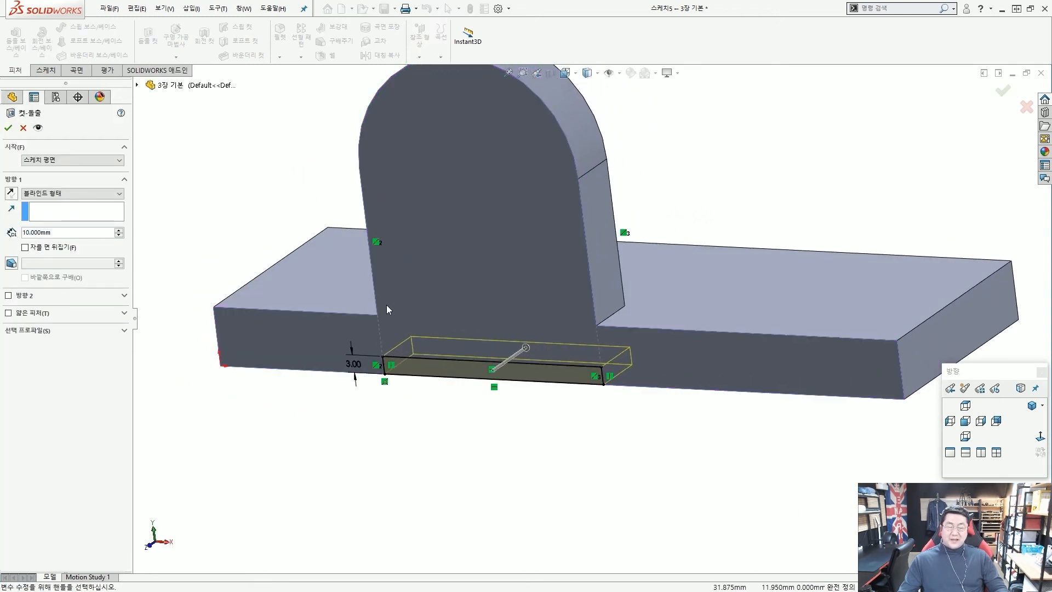
pyautogui.hotkey('alt', '2')
pyautogui.moveTo(392, 391); pyautogui.dragTo(470, 341)
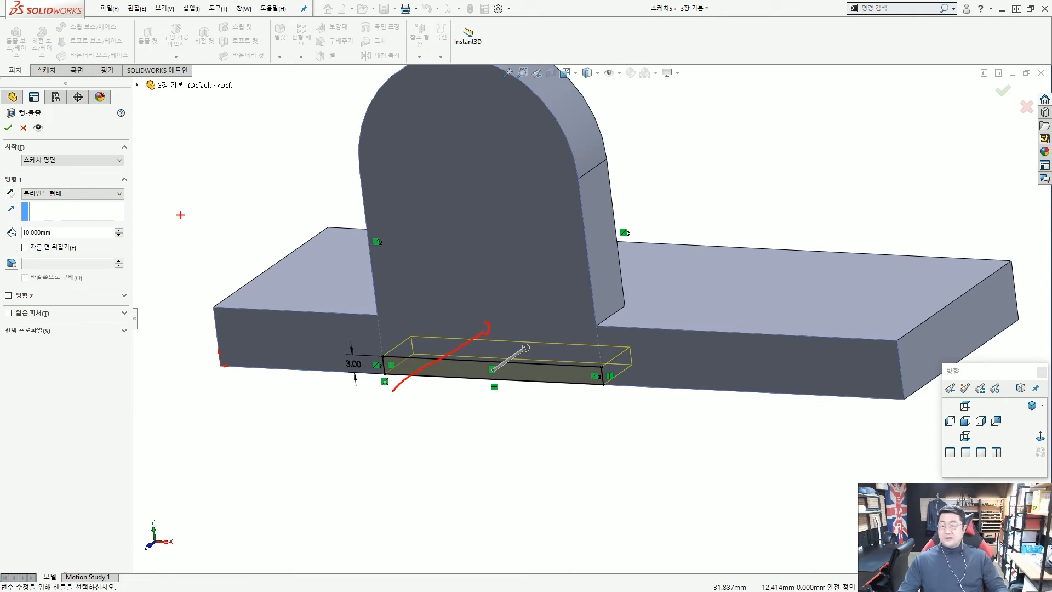
pyautogui.press('Escape')
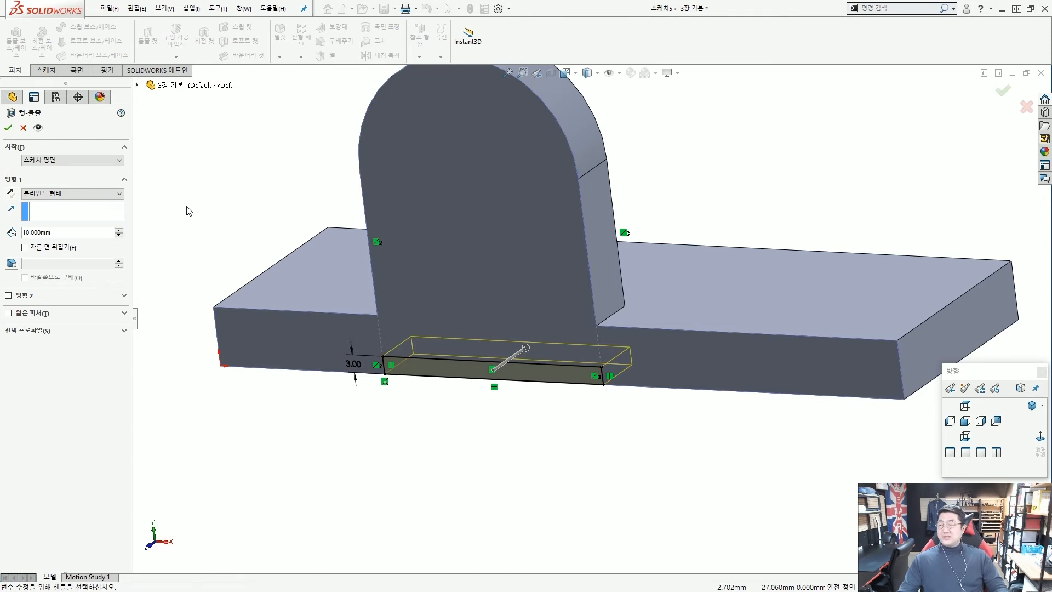
pyautogui.click(96, 195)
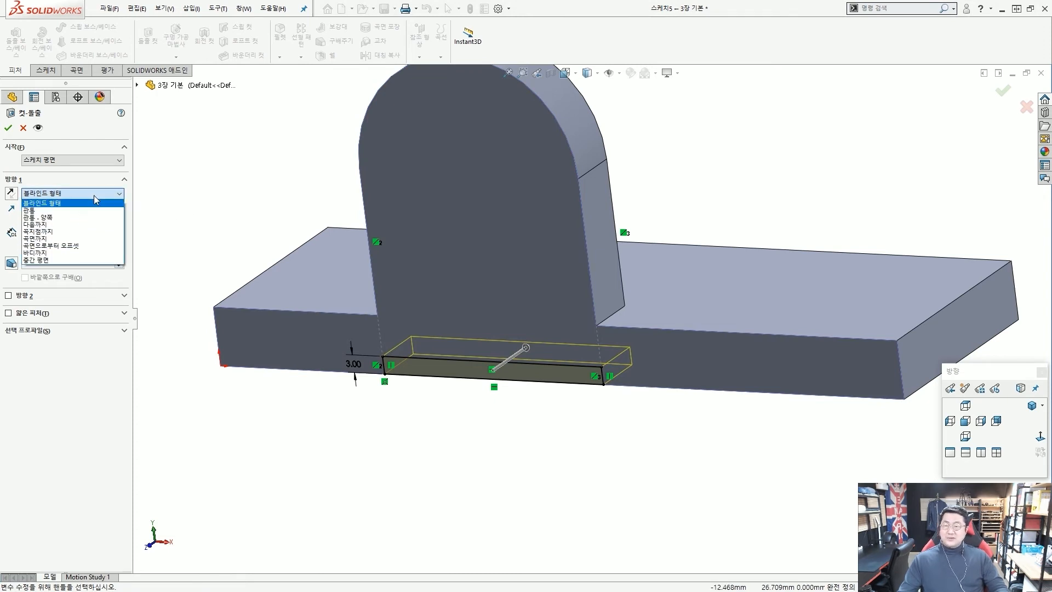
pyautogui.click(94, 211)
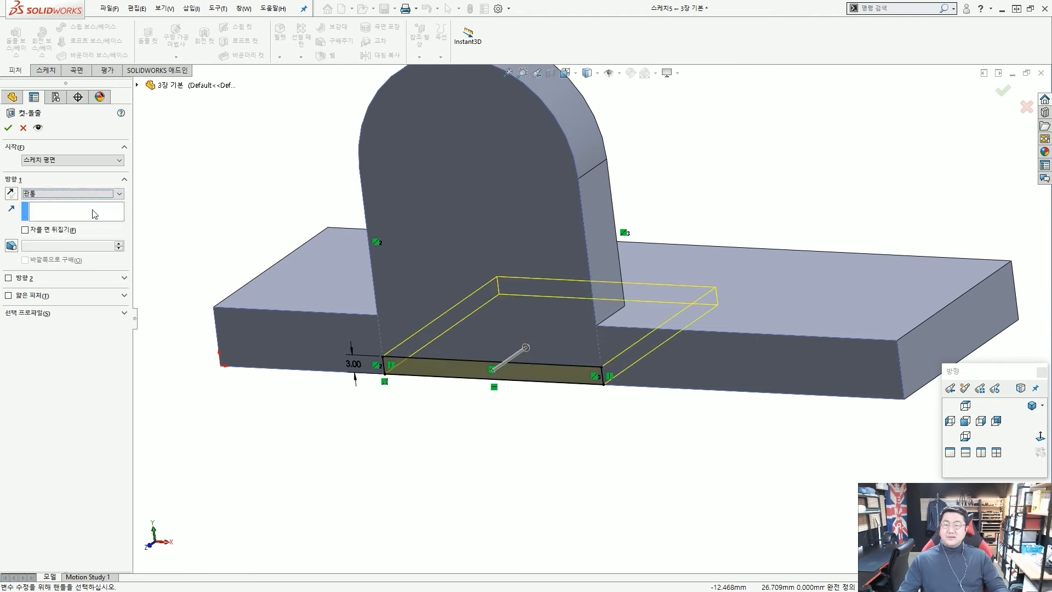
pyautogui.moveTo(262, 233); pyautogui.dragTo(298, 174, button='middle')
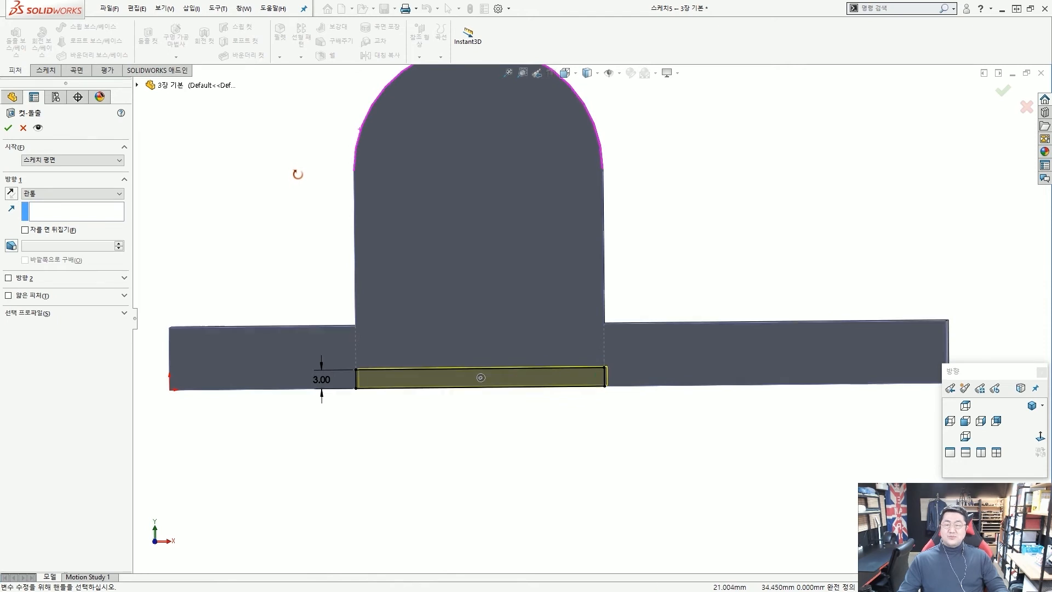
pyautogui.press('f')
pyautogui.moveTo(399, 260); pyautogui.dragTo(350, 313, button='middle')
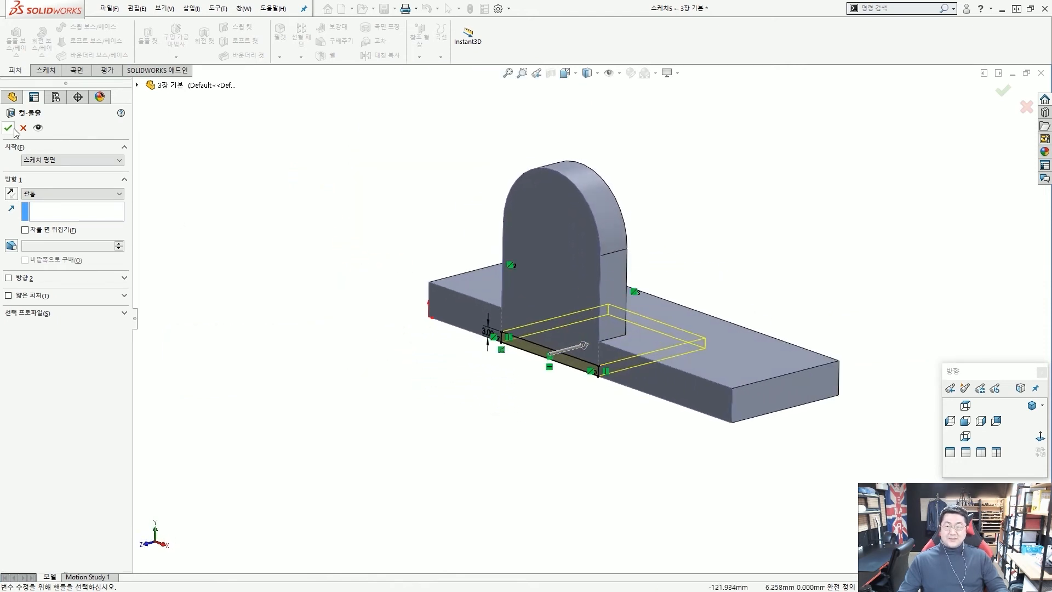
pyautogui.click(13, 129)
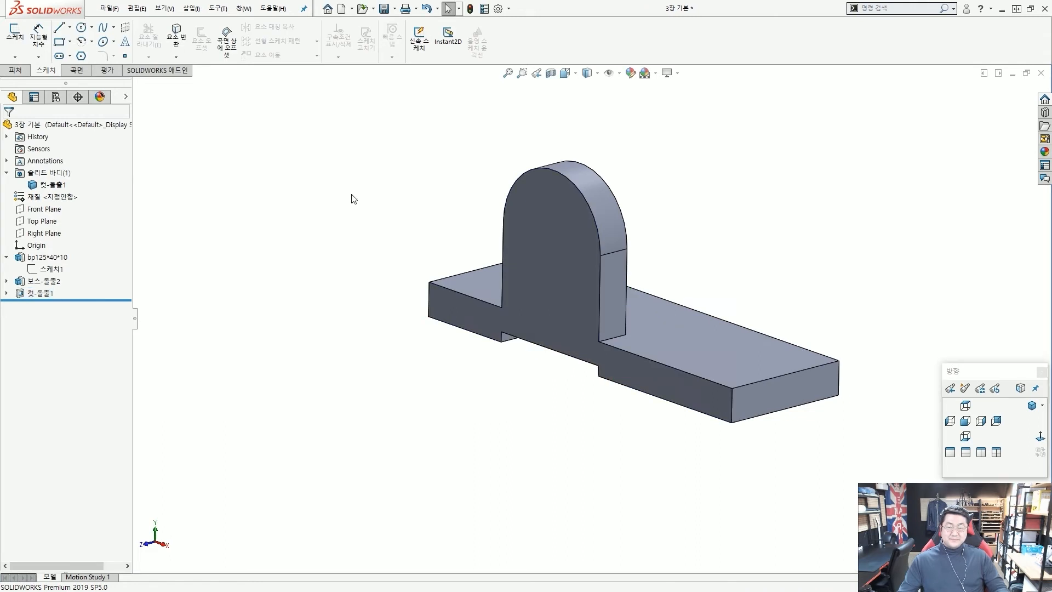
# Set the base plate's 40 mm depth dimension to 60 mm and rebuild the part.
pyautogui.moveTo(354, 199); pyautogui.dragTo(569, 274, button='middle')
pyautogui.scroll(-3, 570, 274)
pyautogui.scroll(3, 676, 336)
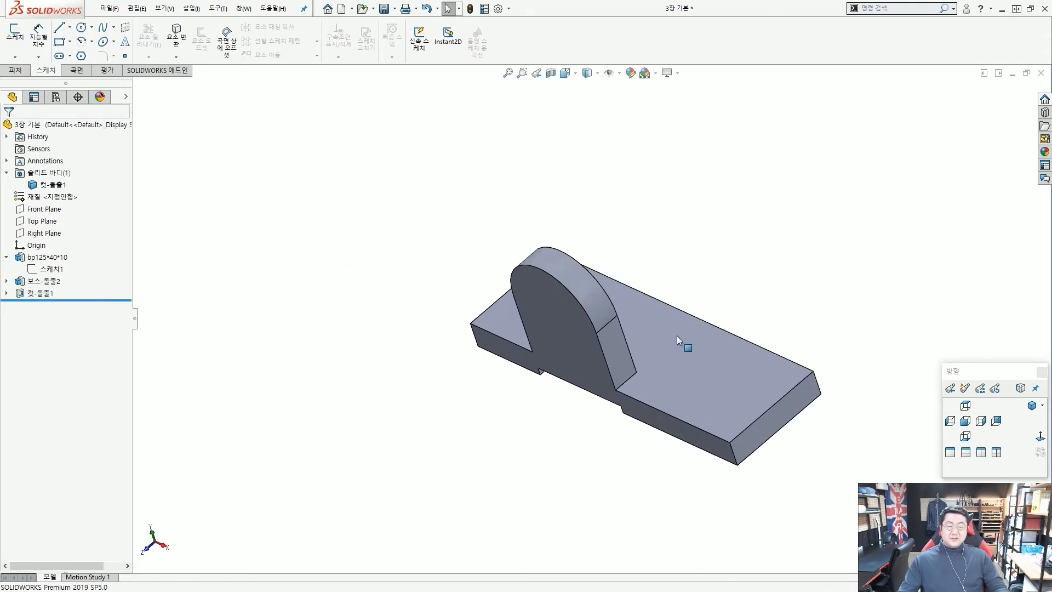
pyautogui.moveTo(676, 335); pyautogui.dragTo(721, 321, button='middle')
pyautogui.scroll(2, 738, 333)
pyautogui.scroll(-2, 721, 378)
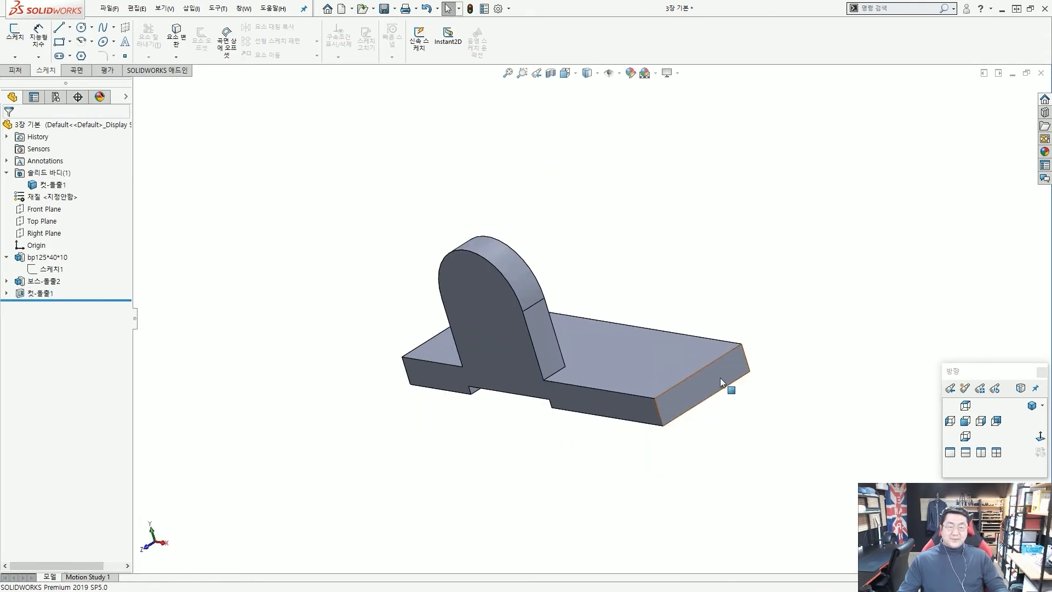
pyautogui.moveTo(574, 402); pyautogui.dragTo(677, 408, button='middle')
pyautogui.doubleClick(739, 389)
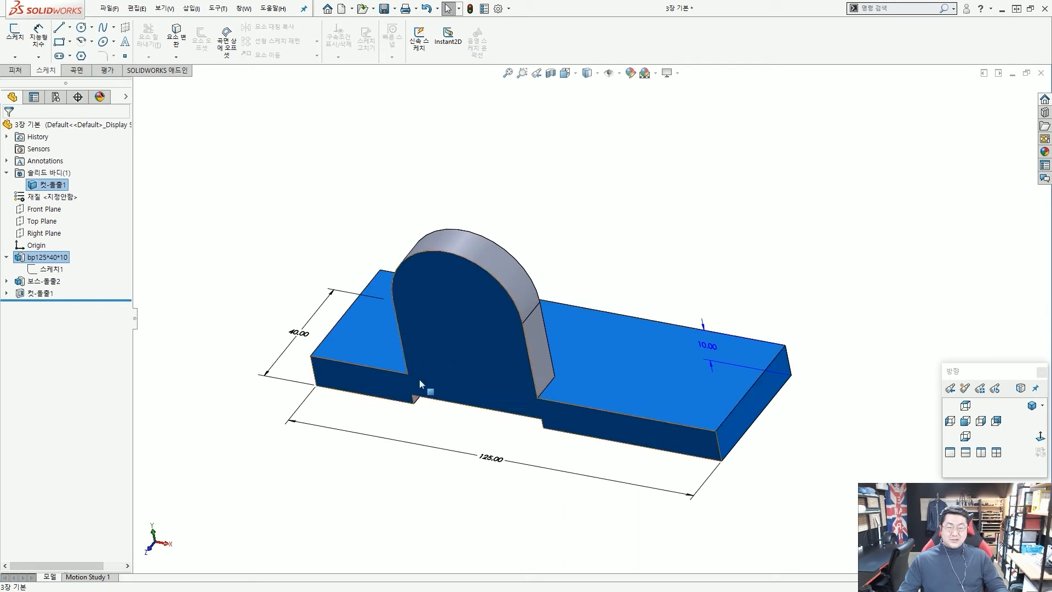
pyautogui.click(297, 336)
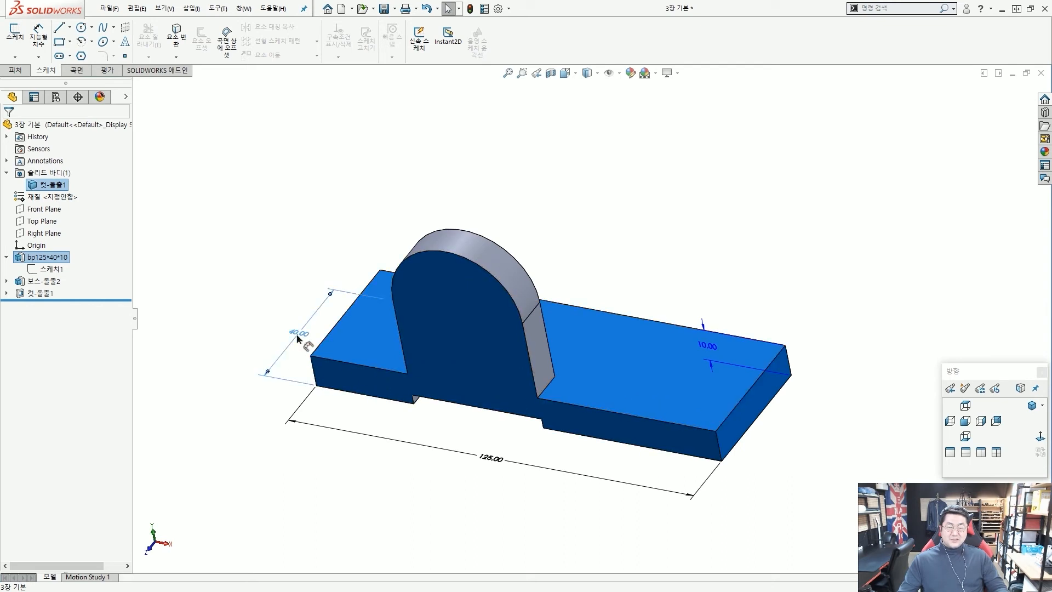
pyautogui.doubleClick(296, 333)
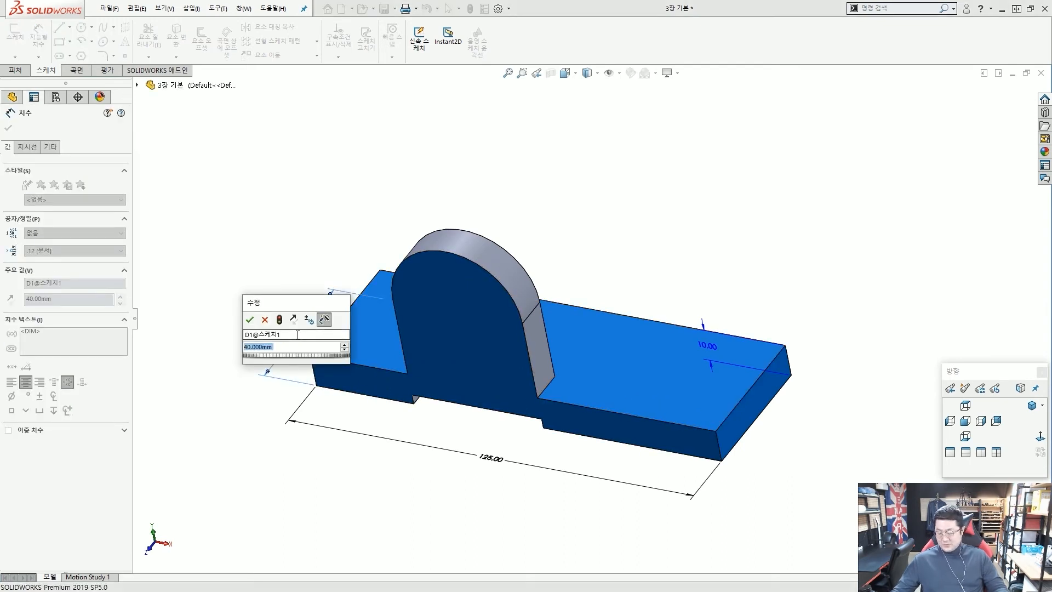
pyautogui.write('60')
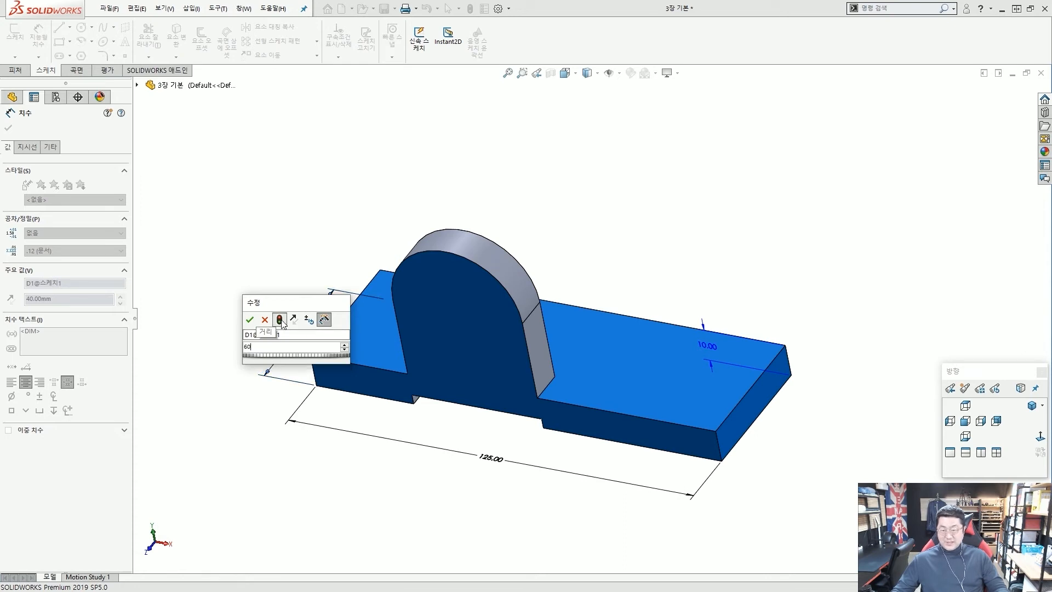
pyautogui.click(280, 320)
pyautogui.click(250, 319)
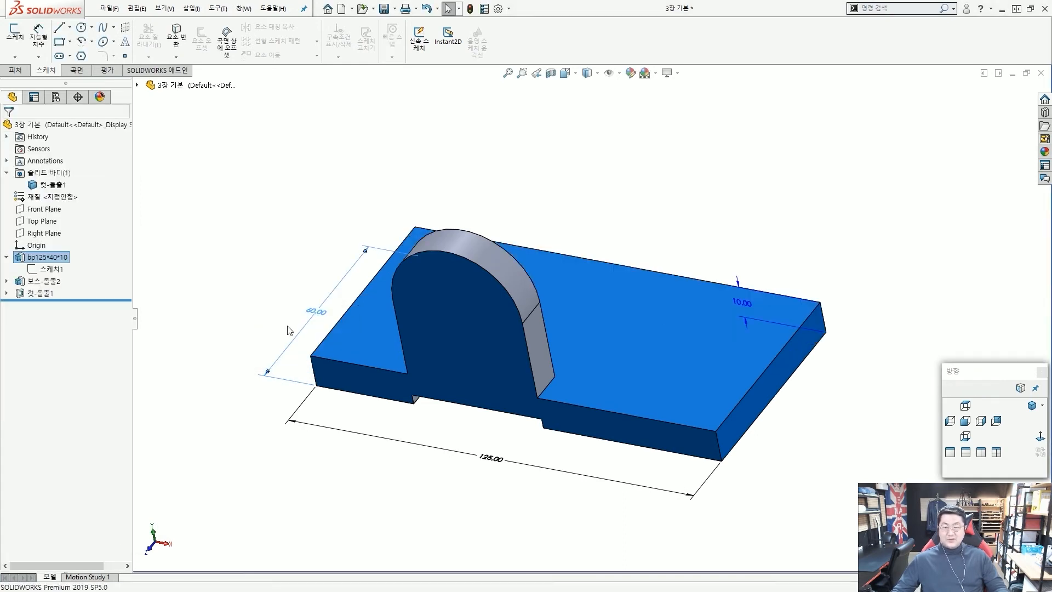
pyautogui.click(289, 329)
# Examine the slot on the underside of the deeper base plate and undo the depth change.
pyautogui.moveTo(512, 439); pyautogui.dragTo(576, 329, button='middle')
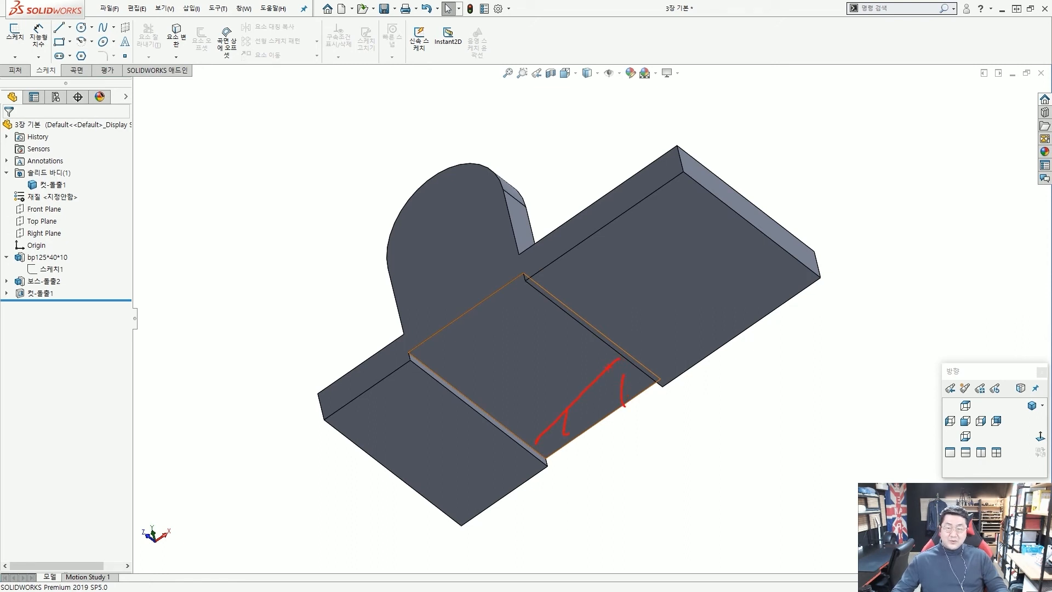
pyautogui.moveTo(542, 296)
pyautogui.mouseDown(button='middle')
pyautogui.moveTo(554, 411)
pyautogui.moveTo(519, 418)
pyautogui.moveTo(438, 378)
pyautogui.mouseUp(button='middle')
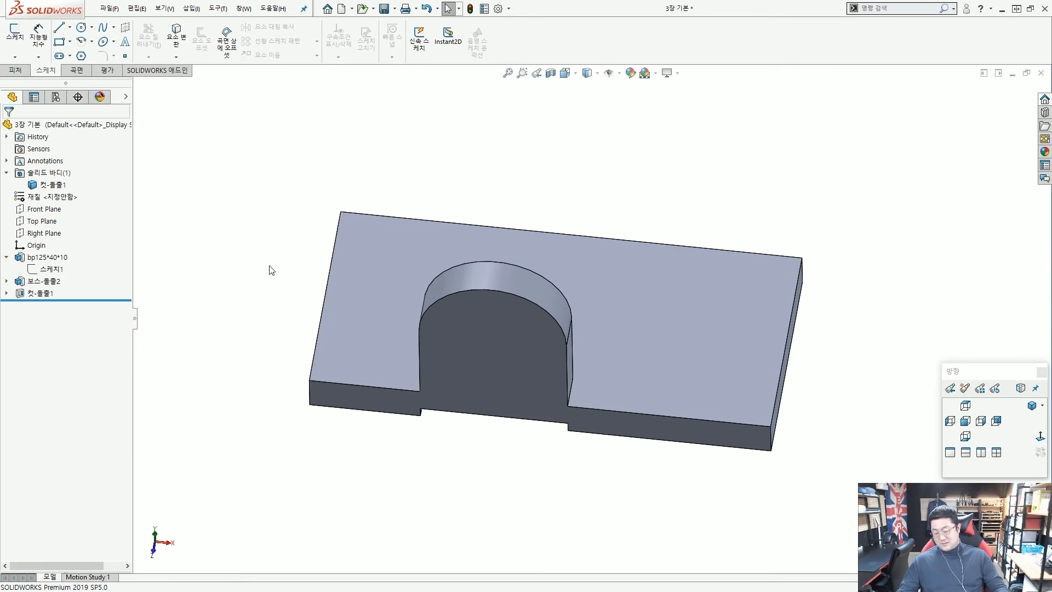
pyautogui.hotkey('ctrl', 'z')
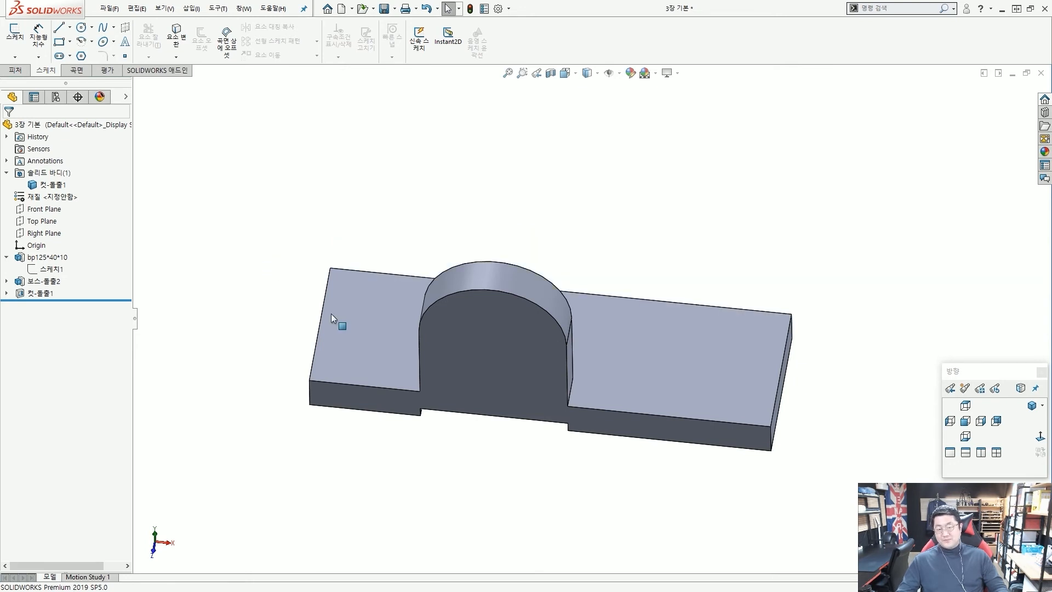
# Save the part file.
pyautogui.moveTo(331, 313); pyautogui.dragTo(492, 444, button='middle')
pyautogui.doubleClick(314, 328)
pyautogui.press('Escape')
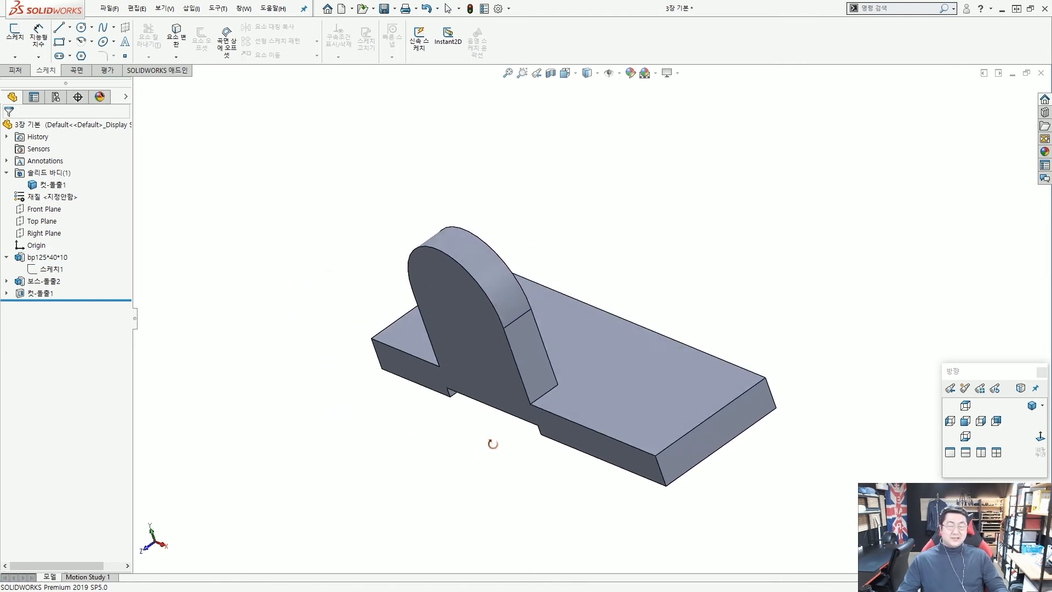
pyautogui.moveTo(548, 356); pyautogui.dragTo(579, 345, button='middle')
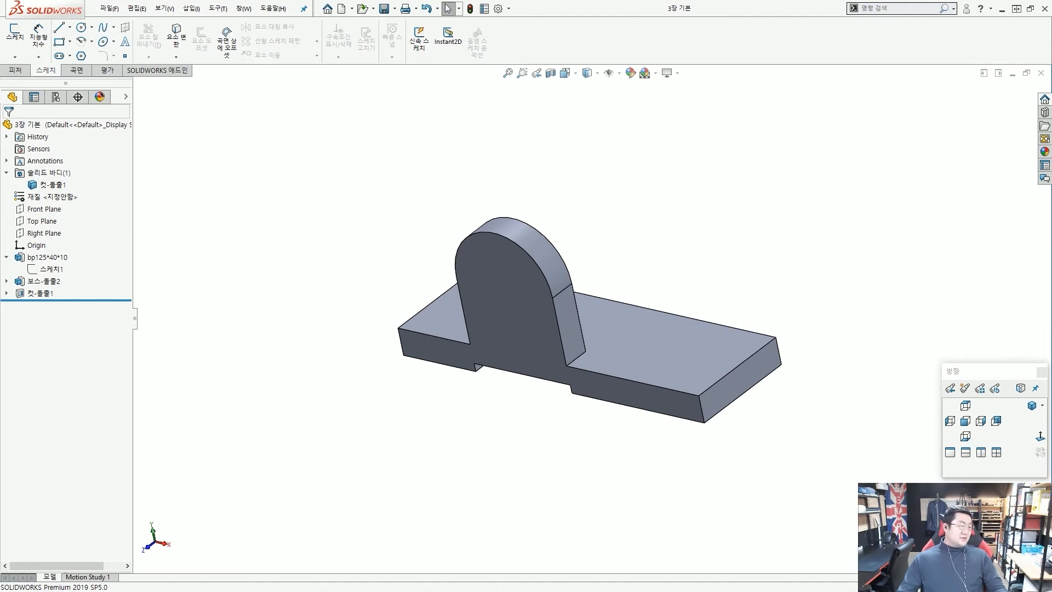
pyautogui.scroll(-2, 764, 244)
pyautogui.scroll(3, 761, 245)
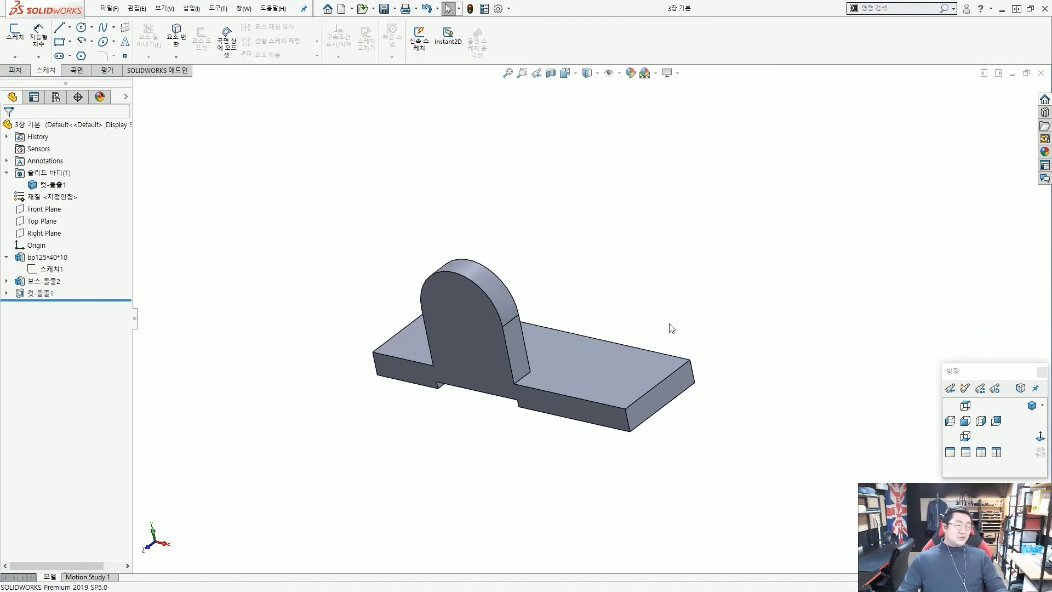
pyautogui.moveTo(584, 364); pyautogui.dragTo(582, 357, button='middle')
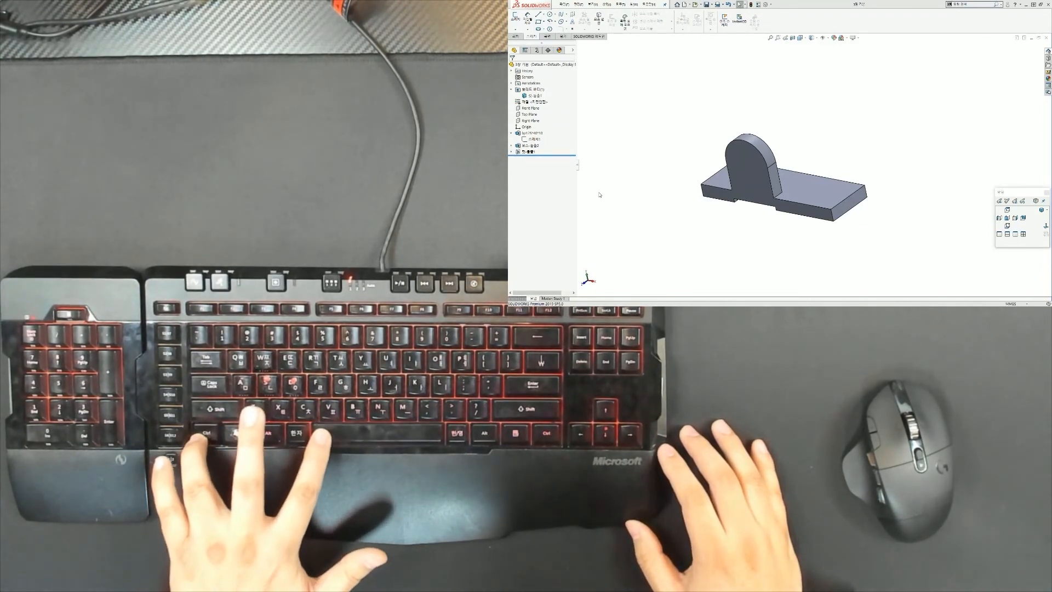
# Orient the model to its Top view by picking the upper face of the View Selector cube.
pyautogui.hotkey('ctrl', 'space')
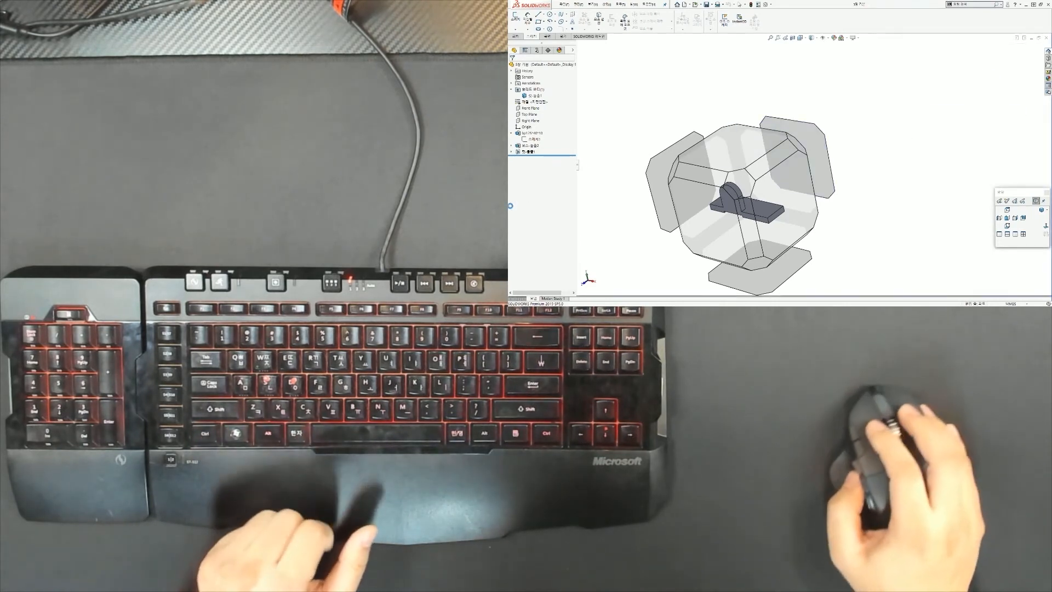
pyautogui.click(686, 109)
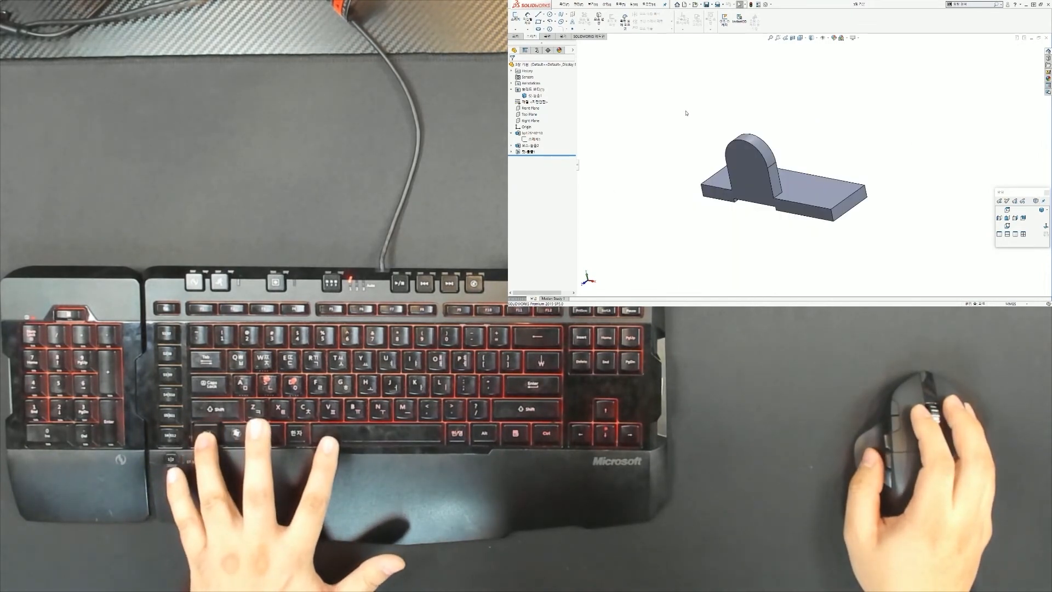
pyautogui.hotkey('ctrl', 'space')
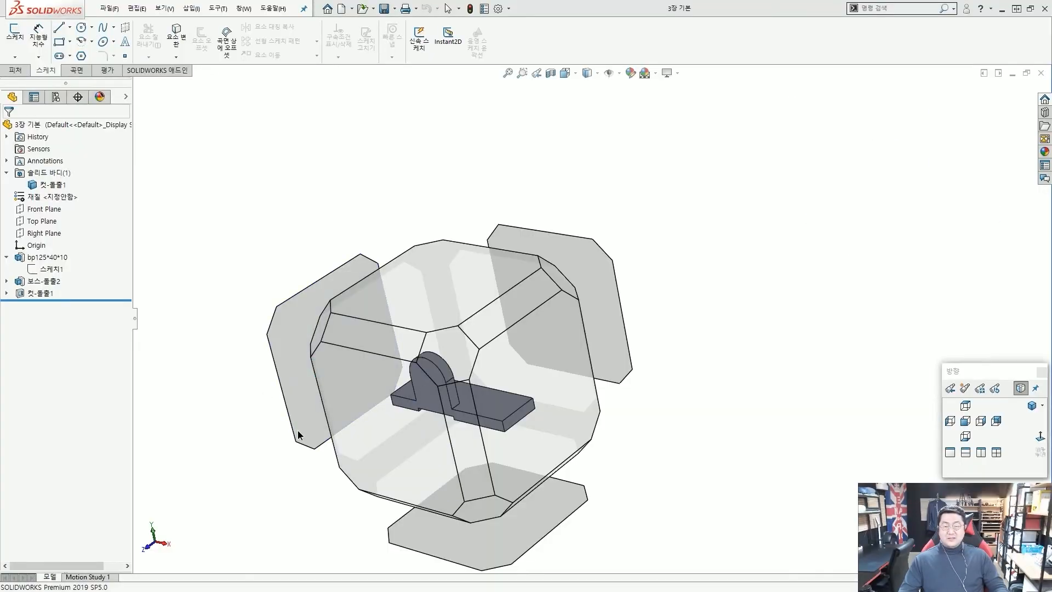
pyautogui.moveTo(298, 435); pyautogui.dragTo(296, 463, button='middle')
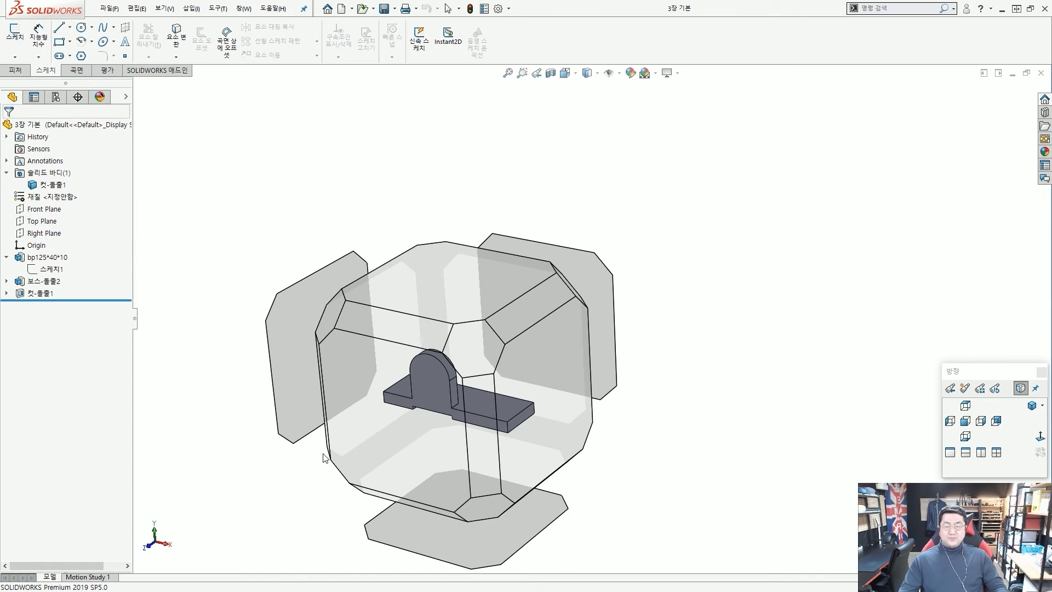
pyautogui.moveTo(416, 295)
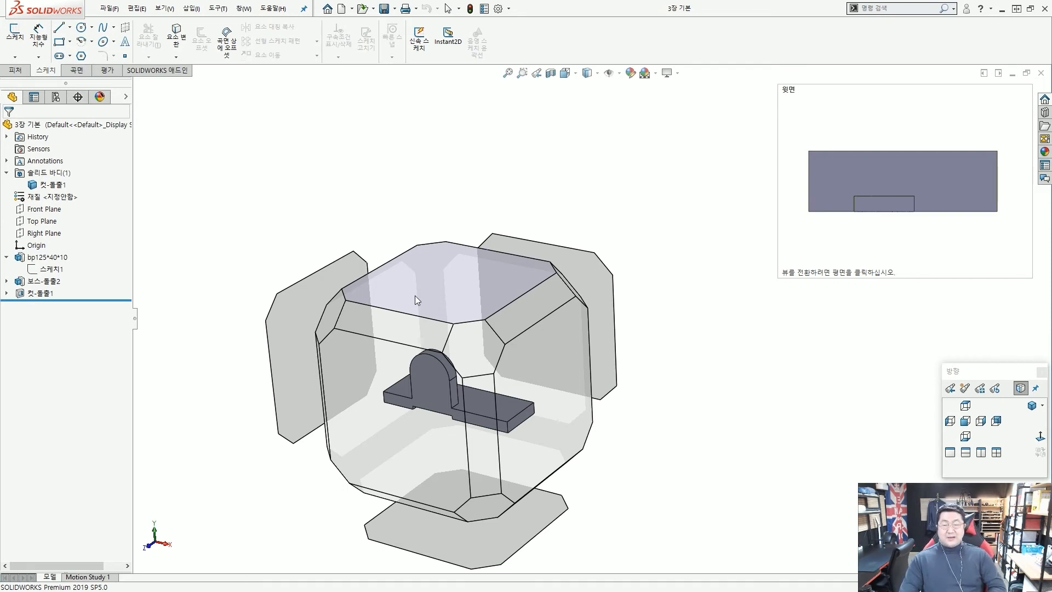
pyautogui.click(416, 296)
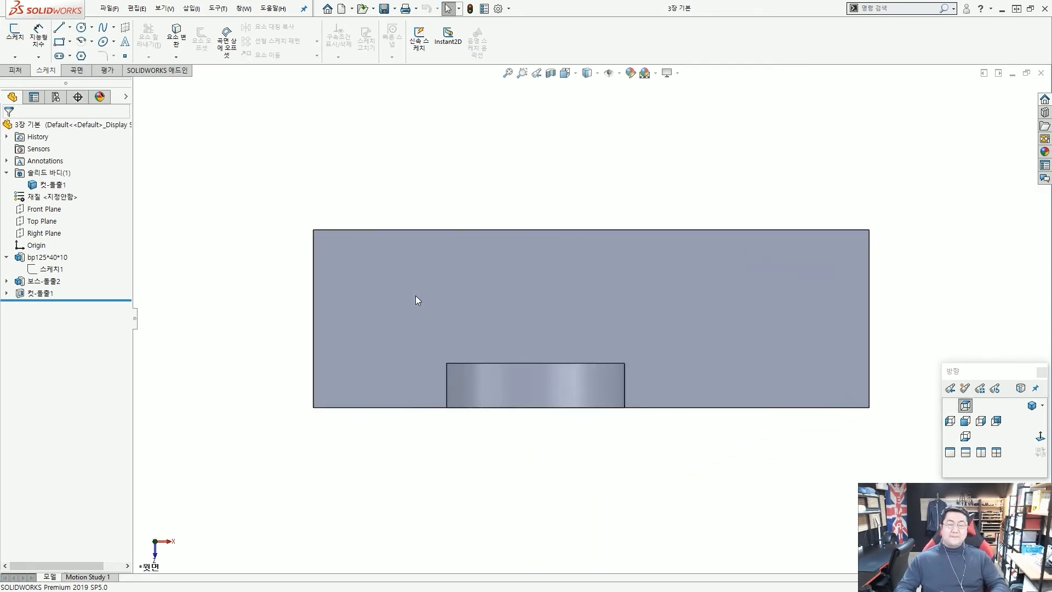
# Tilt the model out of the top view and switch to a right-side view with the View Selector.
pyautogui.moveTo(429, 272); pyautogui.dragTo(437, 230, button='middle')
pyautogui.click(413, 291)
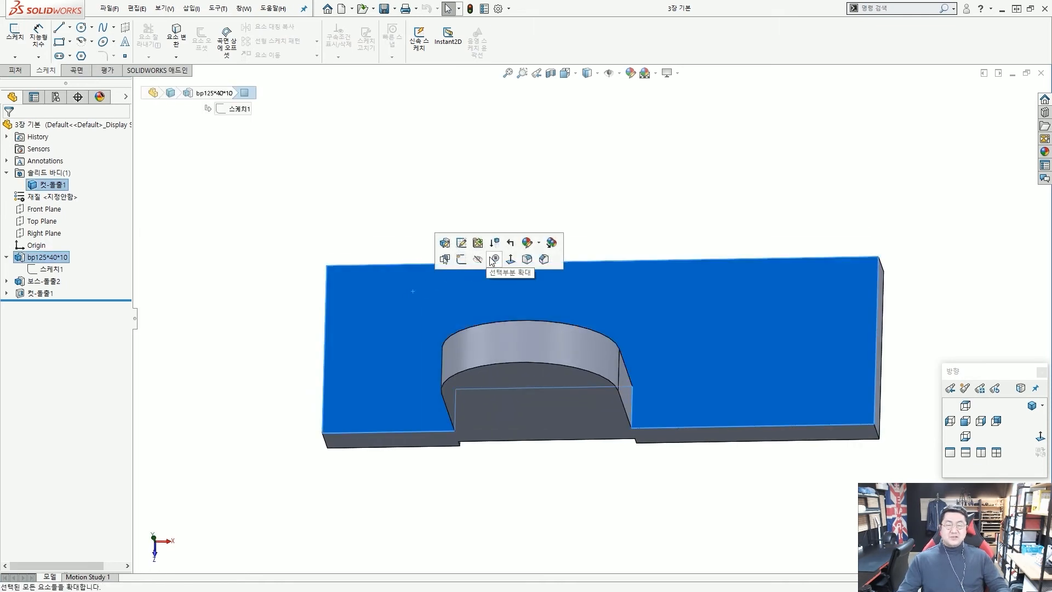
pyautogui.click(483, 203)
pyautogui.scroll(3, 471, 285)
pyautogui.moveTo(459, 348); pyautogui.dragTo(435, 297, button='middle')
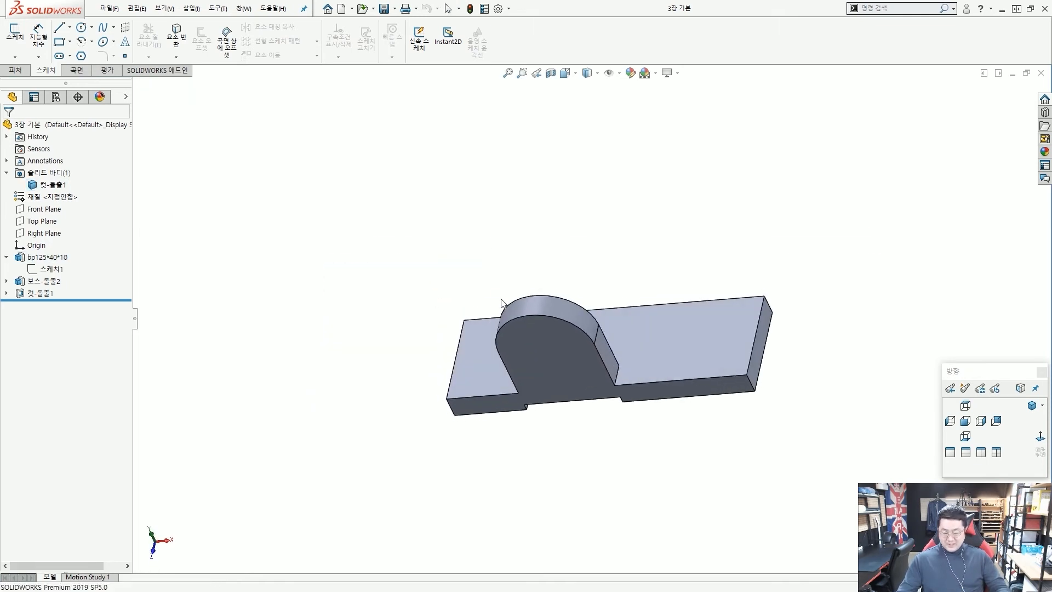
pyautogui.press('space')
pyautogui.click(542, 335)
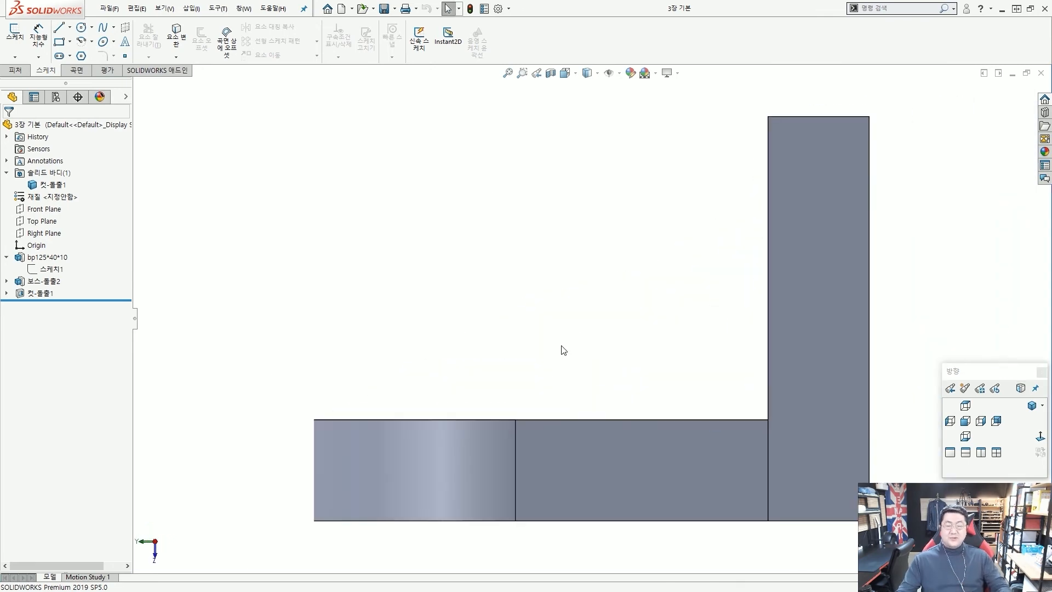
# Orient the model to an angled view of the base plate's top and back faces with the View Selector.
pyautogui.scroll(5, 568, 351)
pyautogui.moveTo(511, 348); pyautogui.dragTo(558, 335, button='middle')
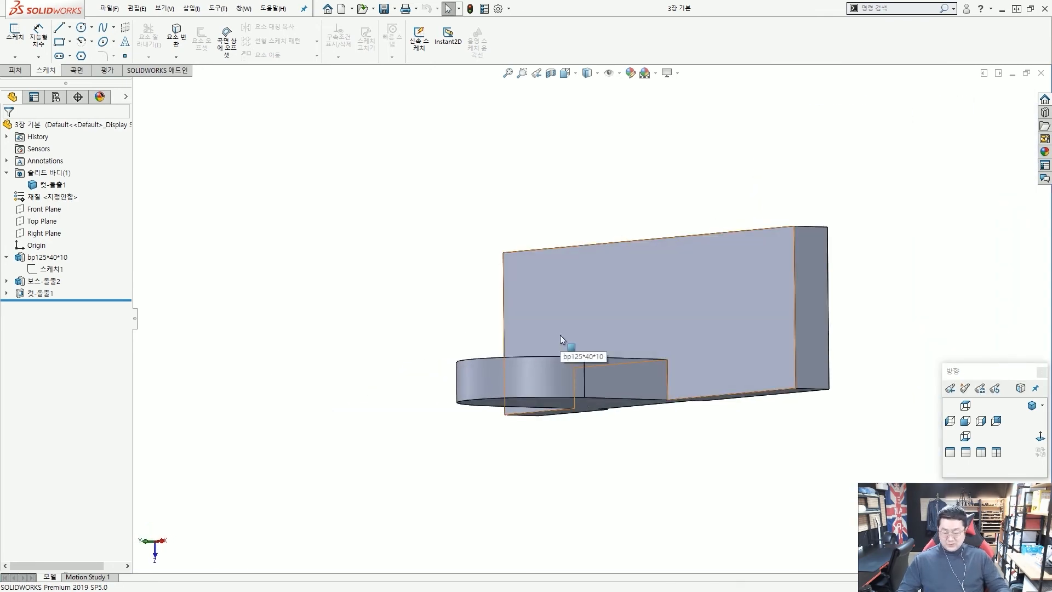
pyautogui.press('space')
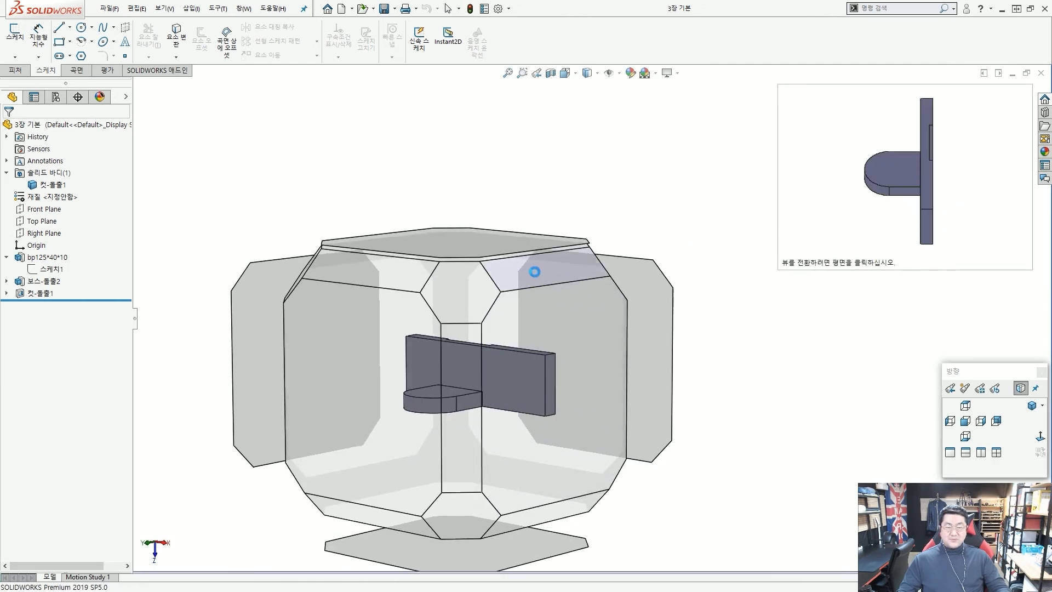
pyautogui.click(461, 287)
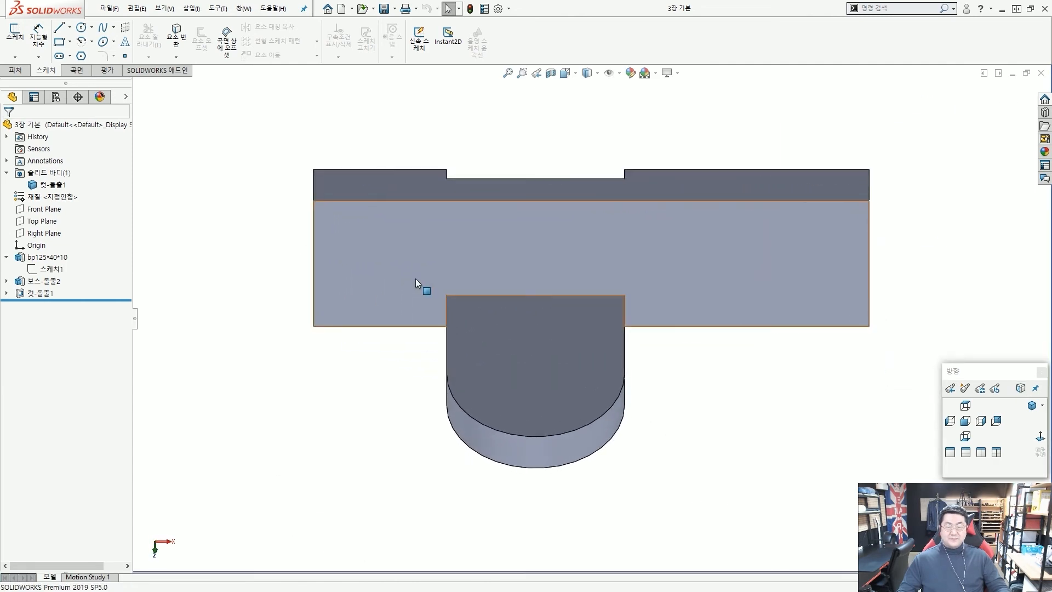
# Orient the model to a side view and to a flat view facing the arched boss with the View Selector.
pyautogui.press('space')
pyautogui.click(544, 267)
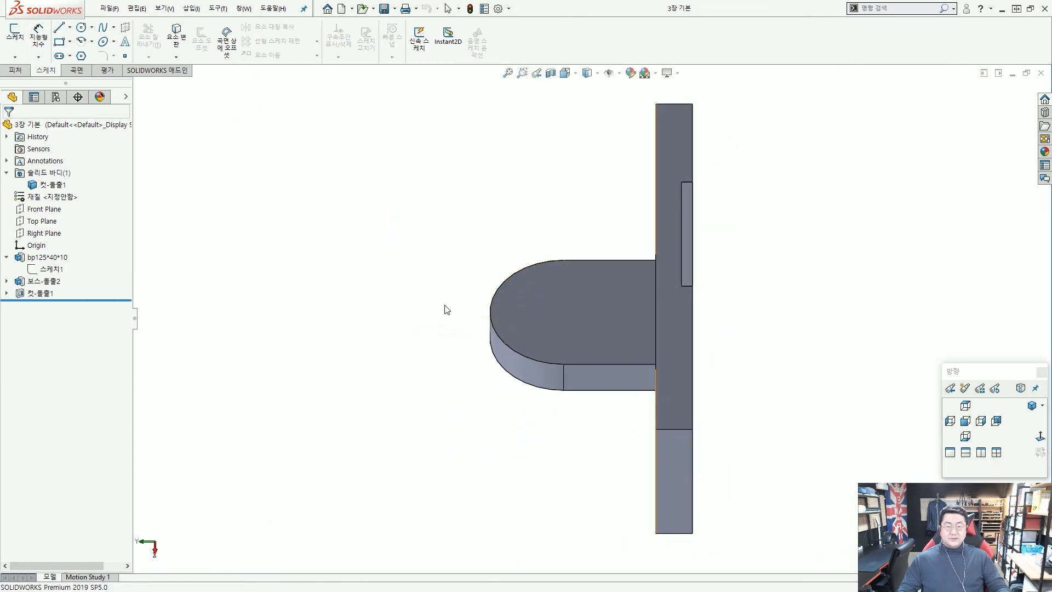
pyautogui.press('space')
pyautogui.moveTo(384, 394); pyautogui.dragTo(488, 385, button='middle')
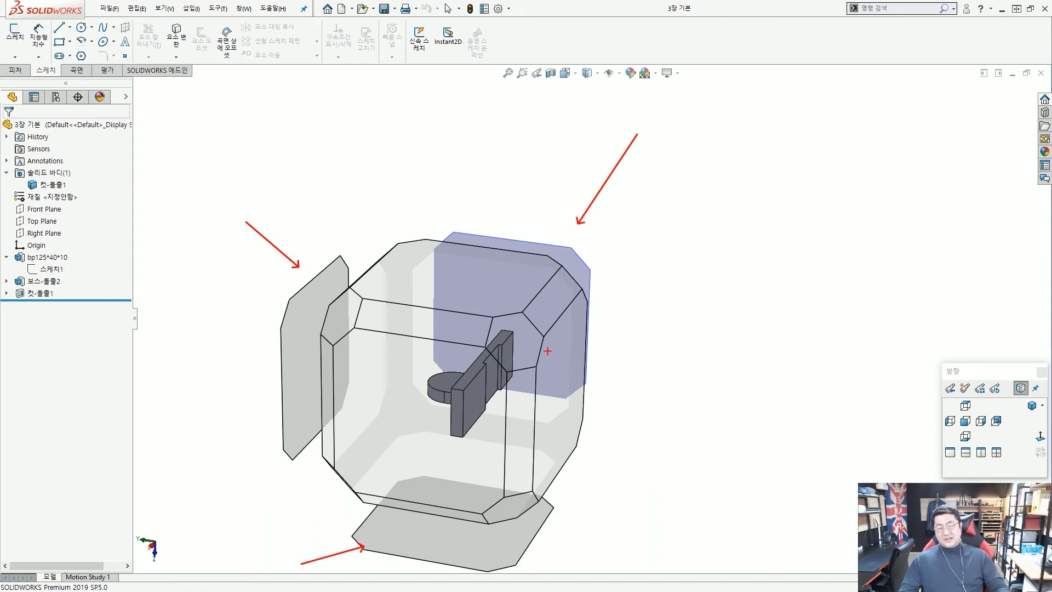
pyautogui.click(601, 317)
pyautogui.moveTo(606, 343); pyautogui.dragTo(737, 233, button='middle')
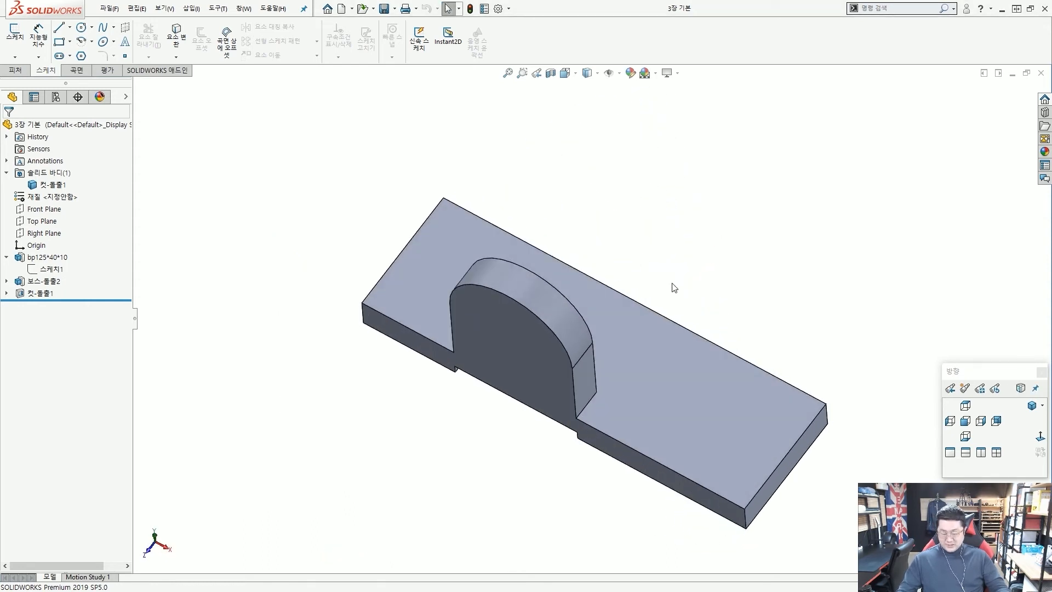
pyautogui.press('space')
pyautogui.click(586, 259)
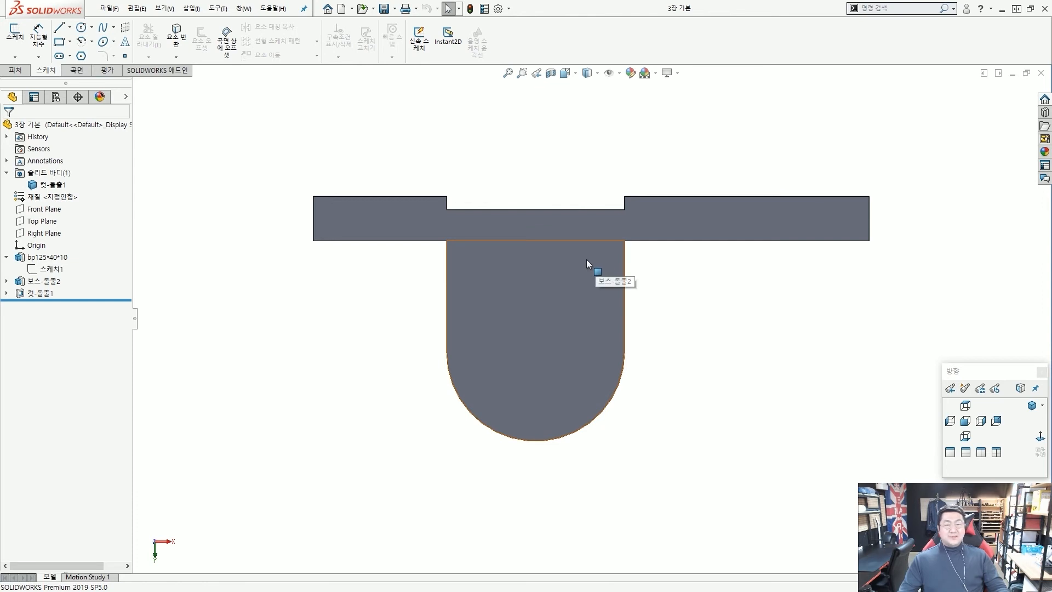
# Tilt the model, select the base plate's upper face and orient the view square to it.
pyautogui.scroll(4, 579, 262)
pyautogui.moveTo(597, 396); pyautogui.dragTo(608, 307, button='middle')
pyautogui.scroll(-1, 655, 287)
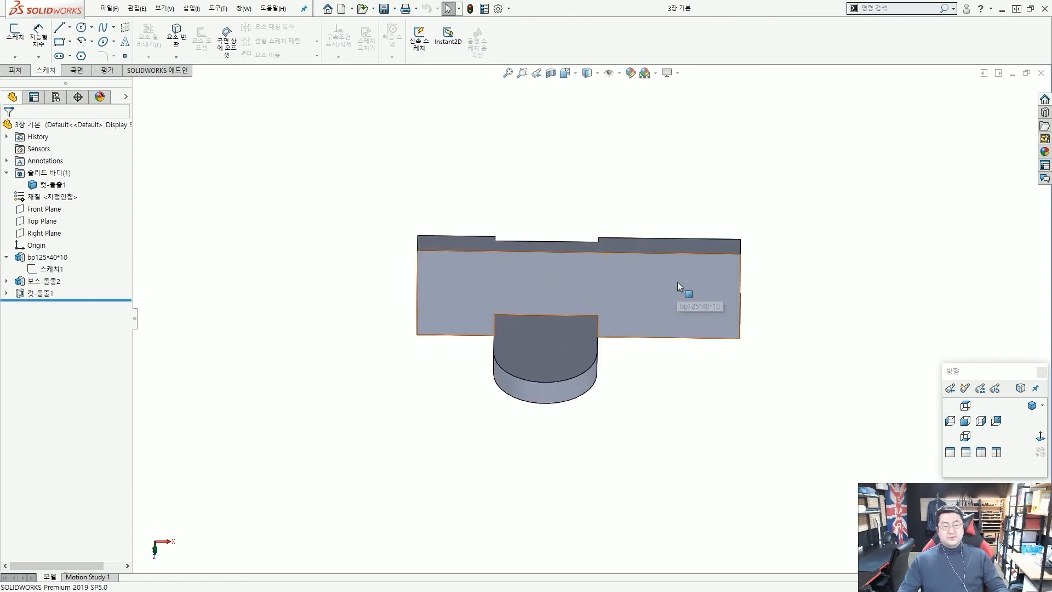
pyautogui.click(663, 280)
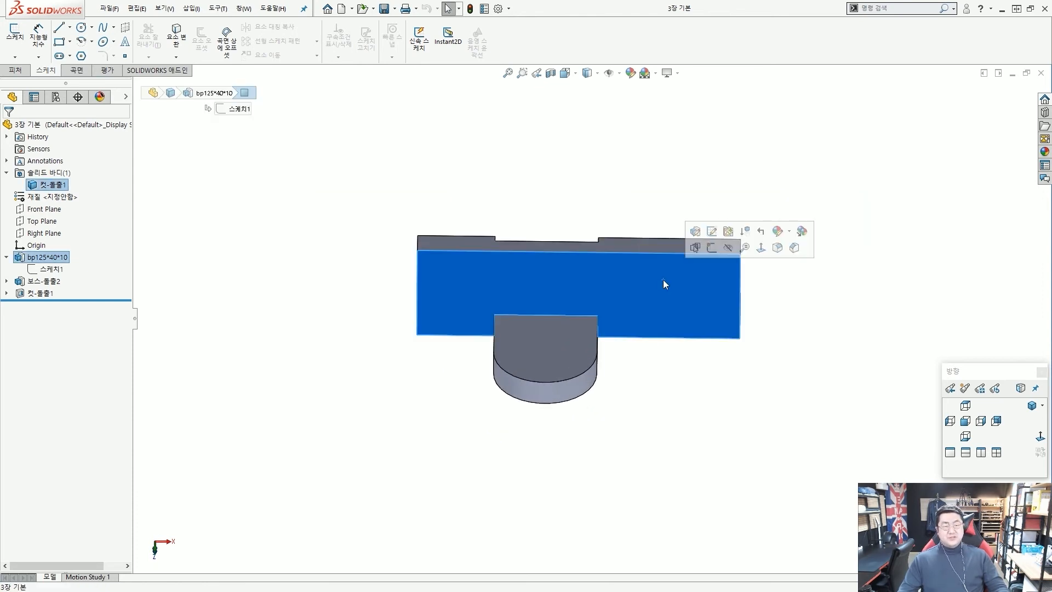
pyautogui.click(745, 232)
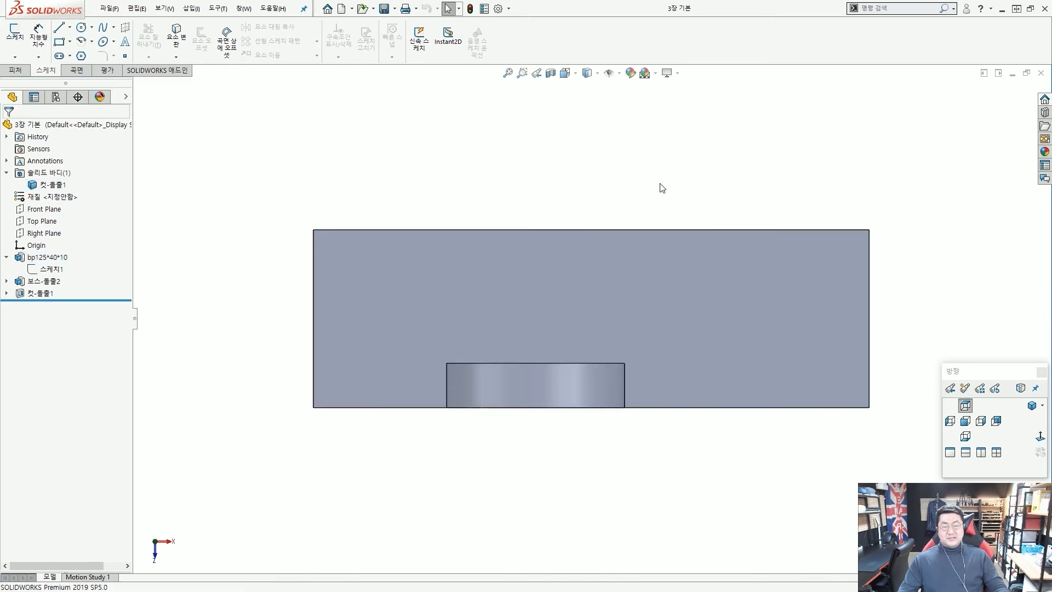
pyautogui.scroll(4, 662, 201)
pyautogui.moveTo(662, 403); pyautogui.dragTo(707, 299, button='middle')
pyautogui.scroll(-1, 620, 370)
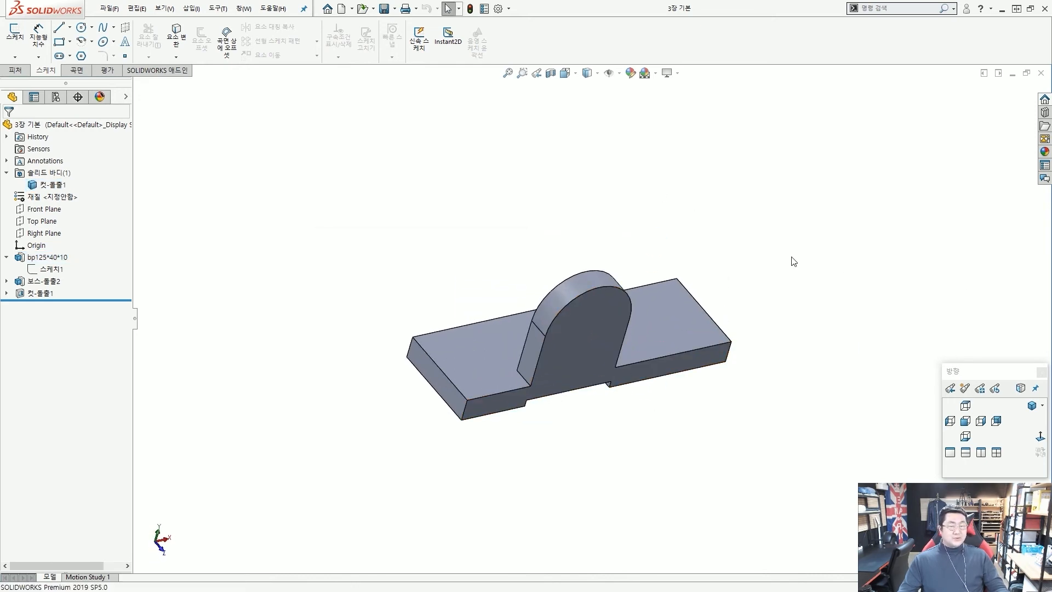
pyautogui.moveTo(657, 390); pyautogui.dragTo(674, 359, button='middle')
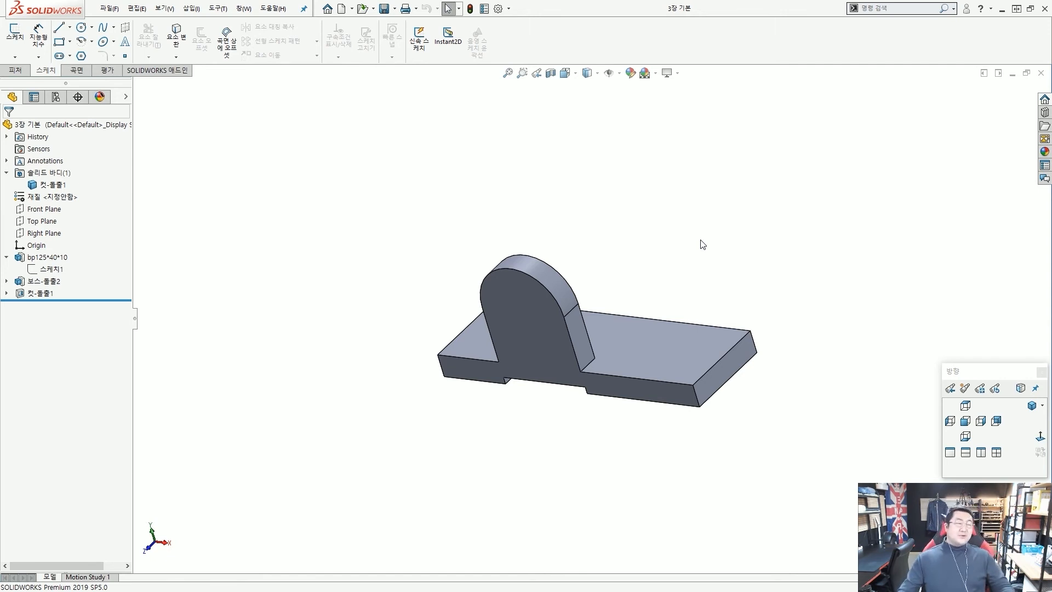
pyautogui.moveTo(686, 258); pyautogui.dragTo(707, 315, button='middle')
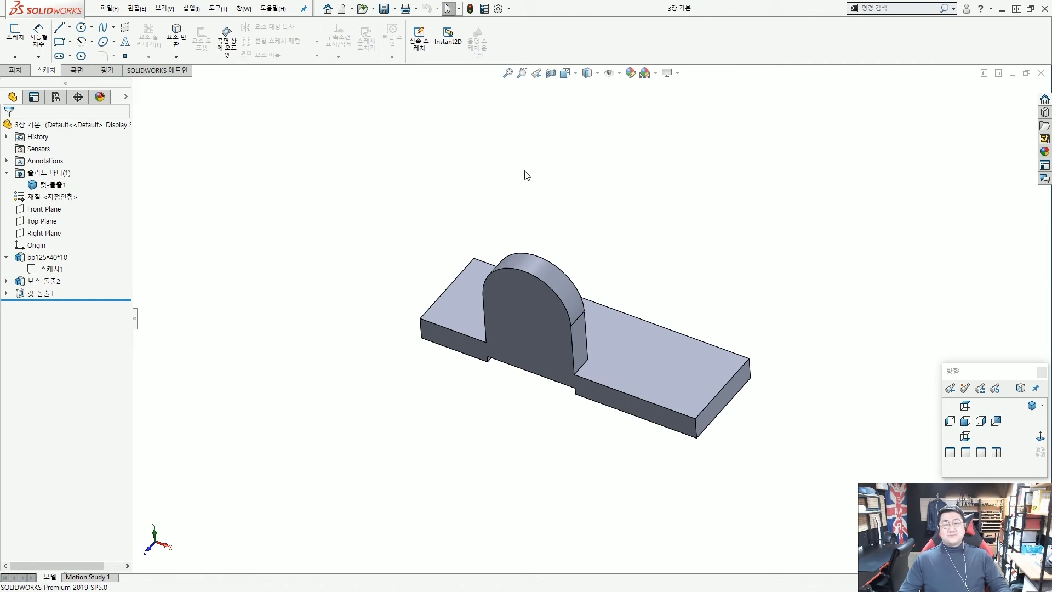
pyautogui.click(274, 9)
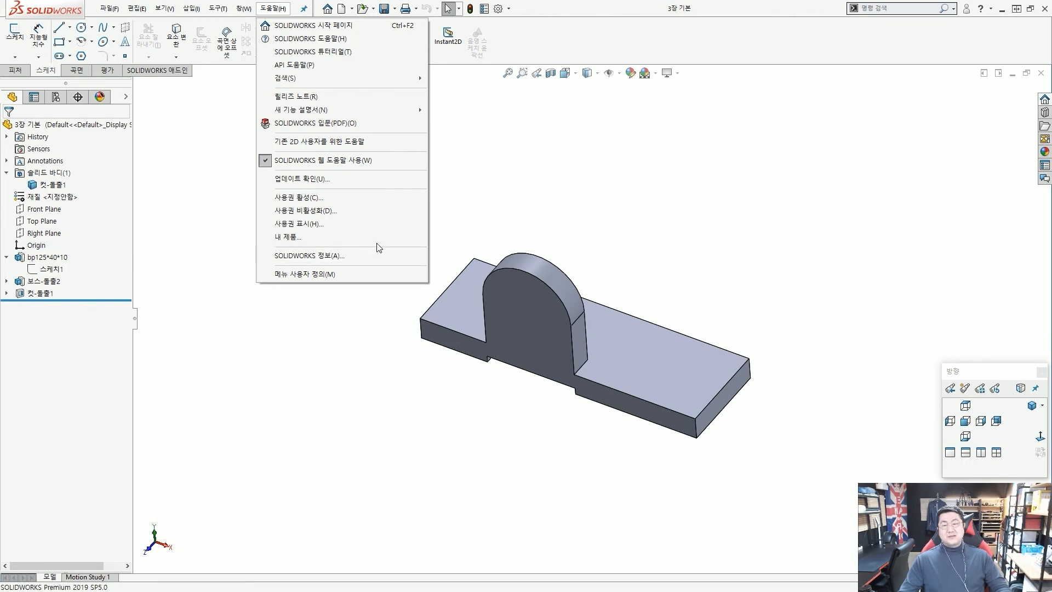
pyautogui.click(556, 192)
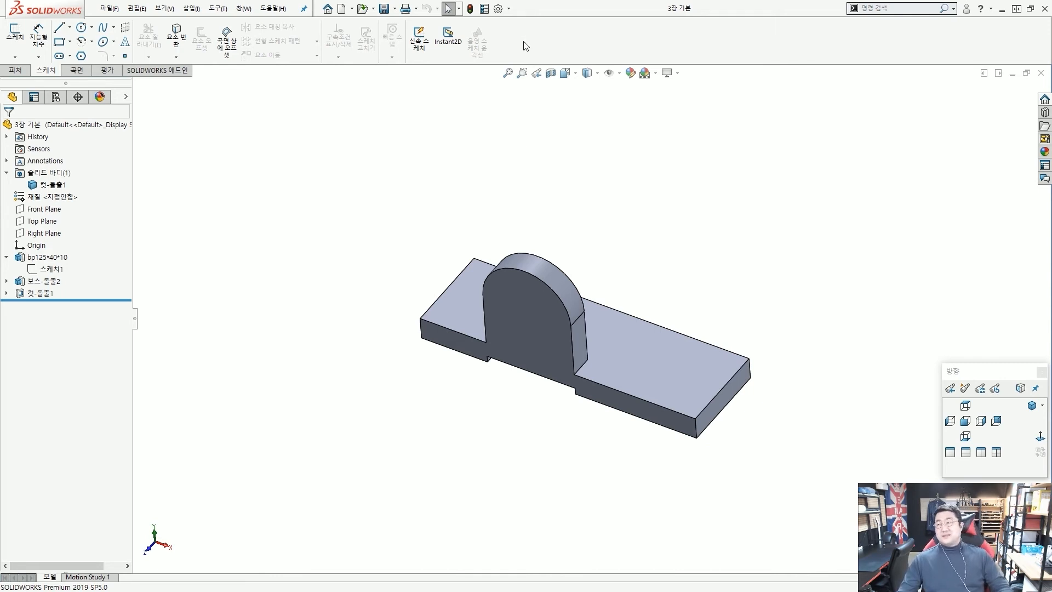
# Open the Add-Ins dialog to manage the available SOLIDWORKS add-ins.
pyautogui.click(510, 15)
pyautogui.click(508, 7)
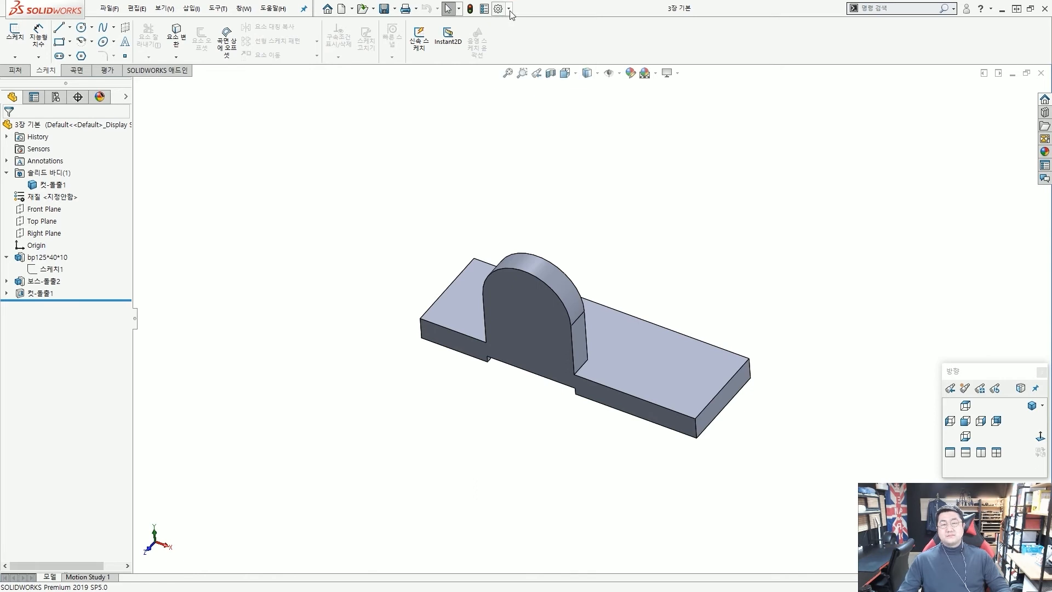
pyautogui.click(509, 9)
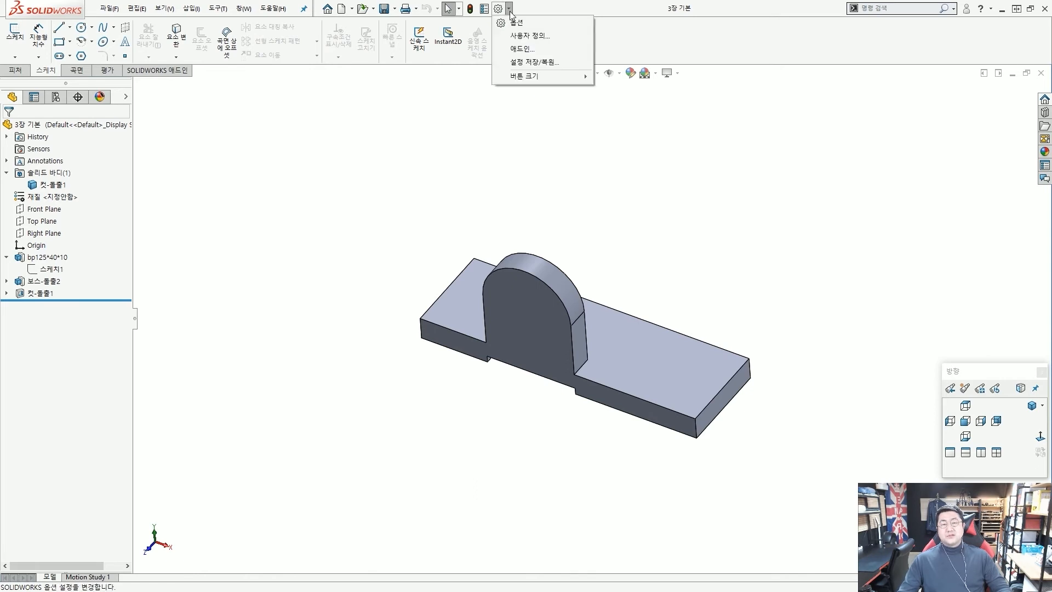
pyautogui.click(518, 50)
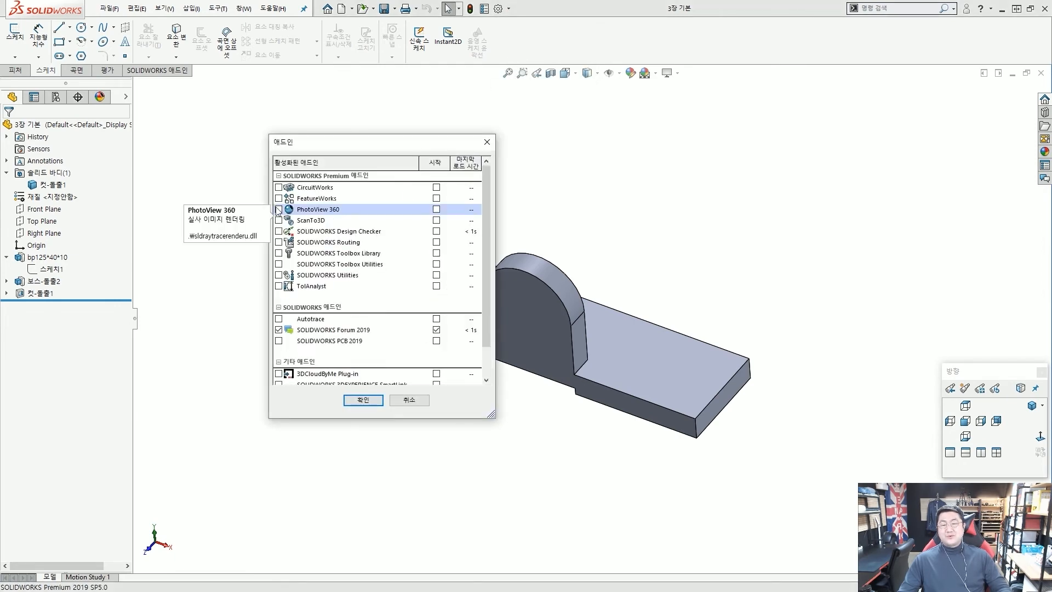
pyautogui.click(243, 199)
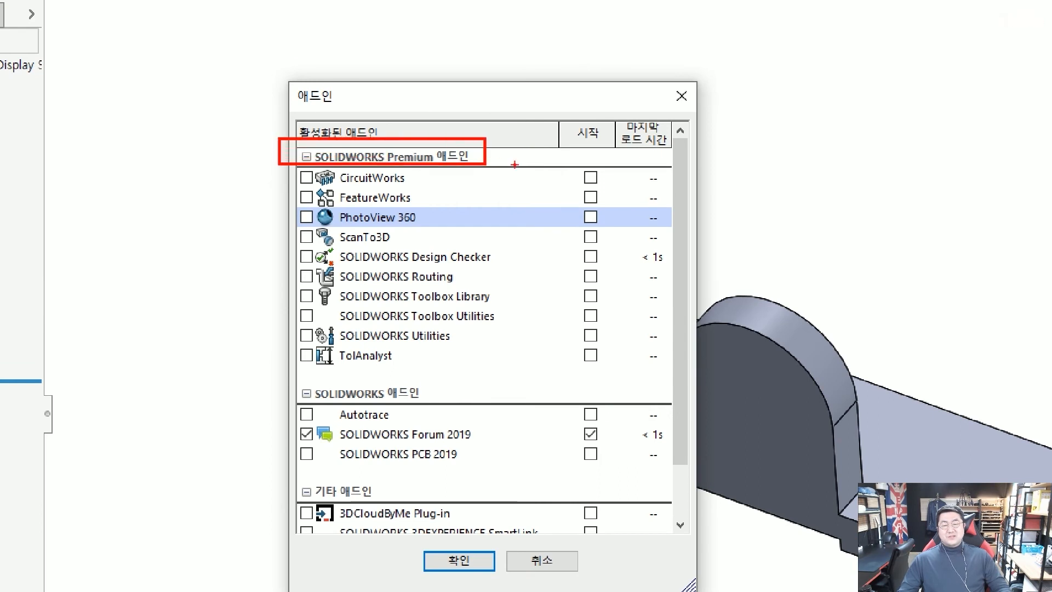
pyautogui.moveTo(254, 170)
pyautogui.mouseDown()
pyautogui.moveTo(252, 194)
pyautogui.moveTo(290, 212)
pyautogui.moveTo(281, 230)
pyautogui.mouseUp()
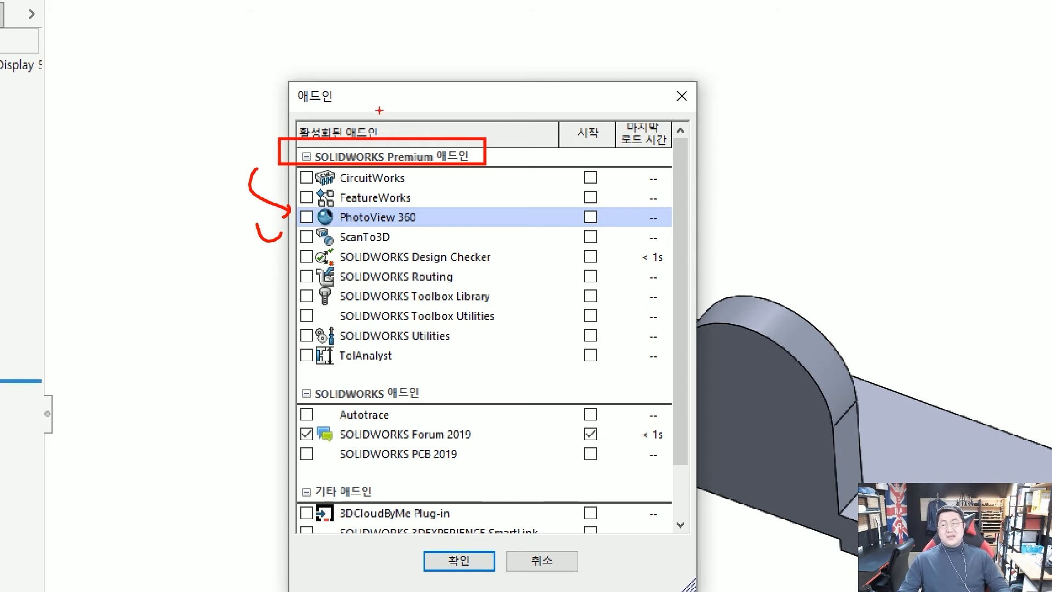
pyautogui.press('t')
pyautogui.click(214, 66)
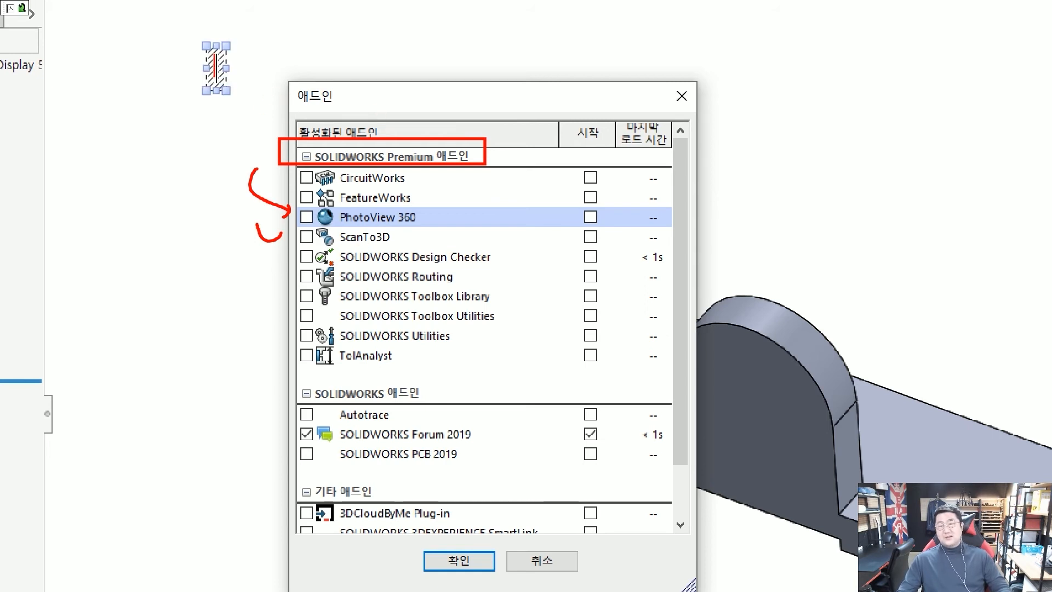
pyautogui.write('스탠ㄷ')
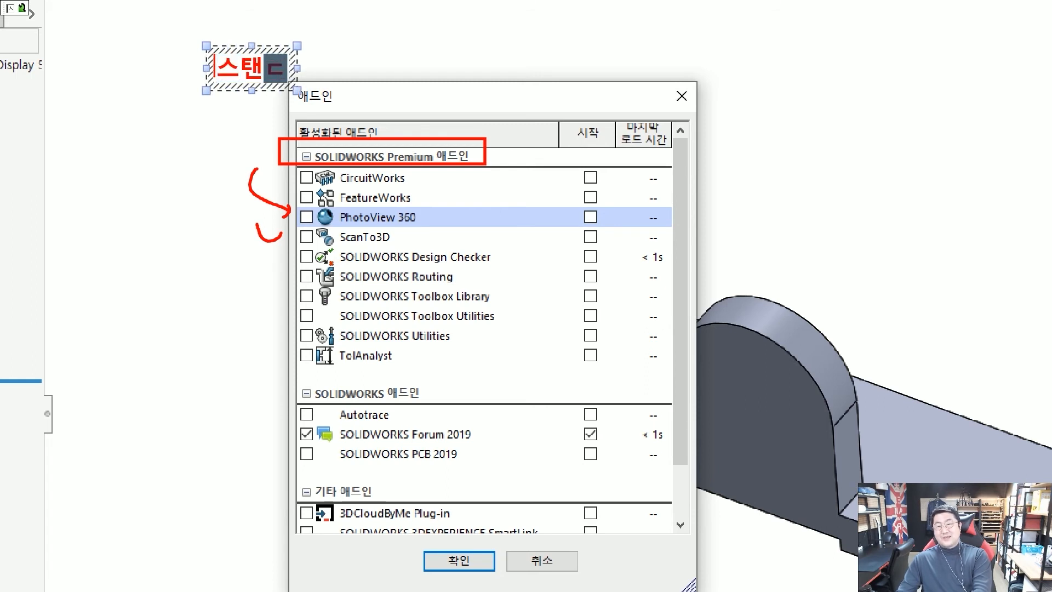
pyautogui.write('다드, 프로')
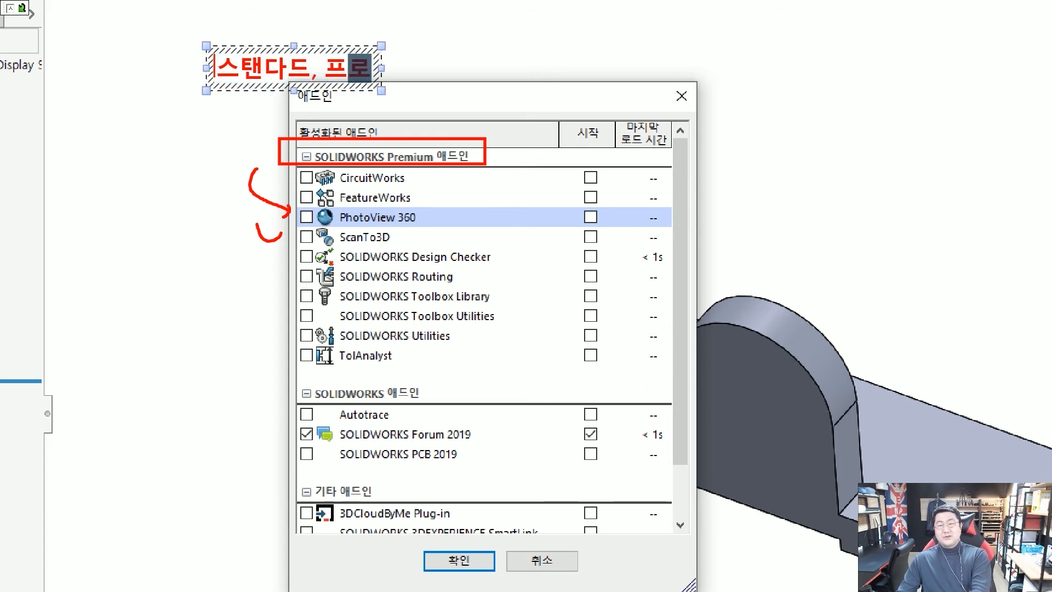
pyautogui.write('패셔널')
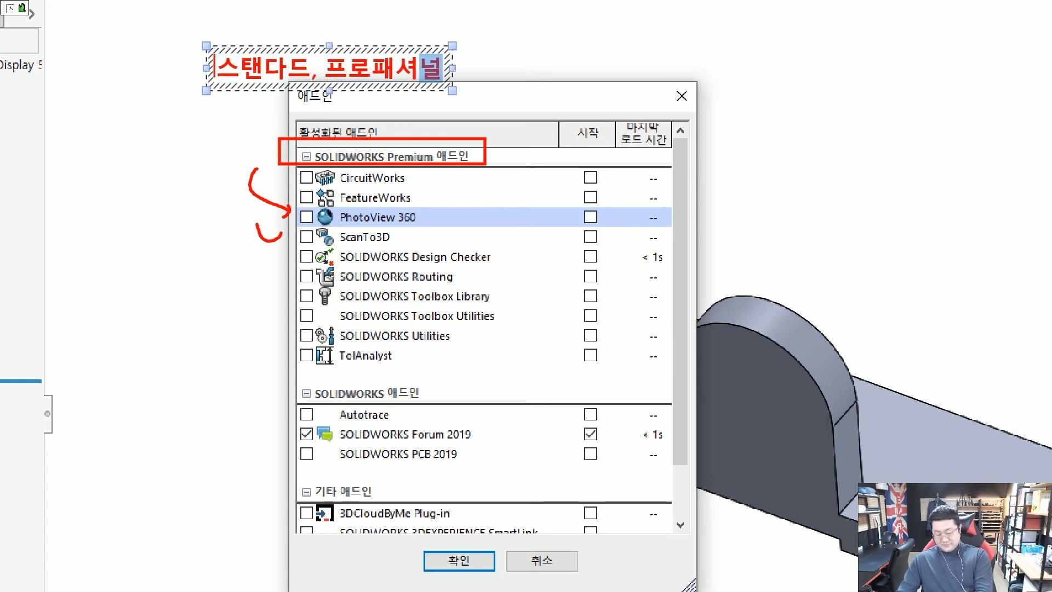
pyautogui.write(', 프리미엄')
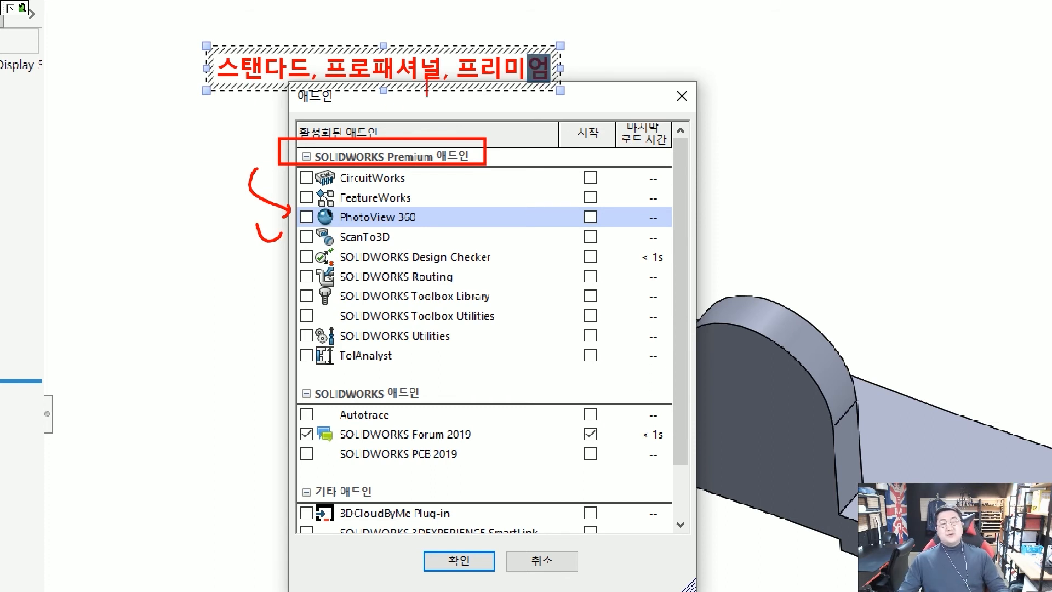
pyautogui.moveTo(456, 70); pyautogui.dragTo(545, 74)
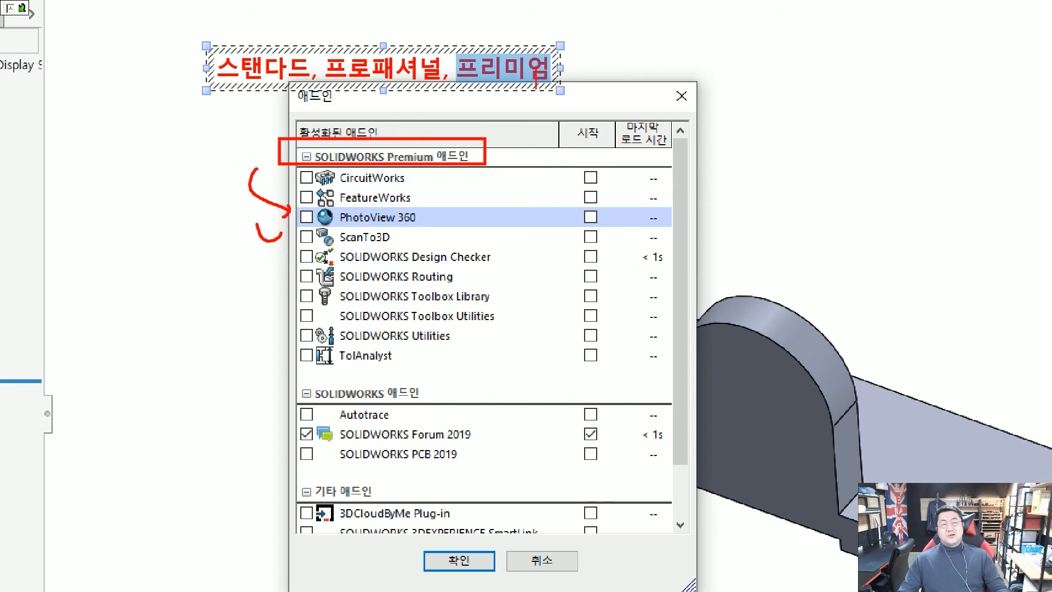
pyautogui.write('ㅔ')
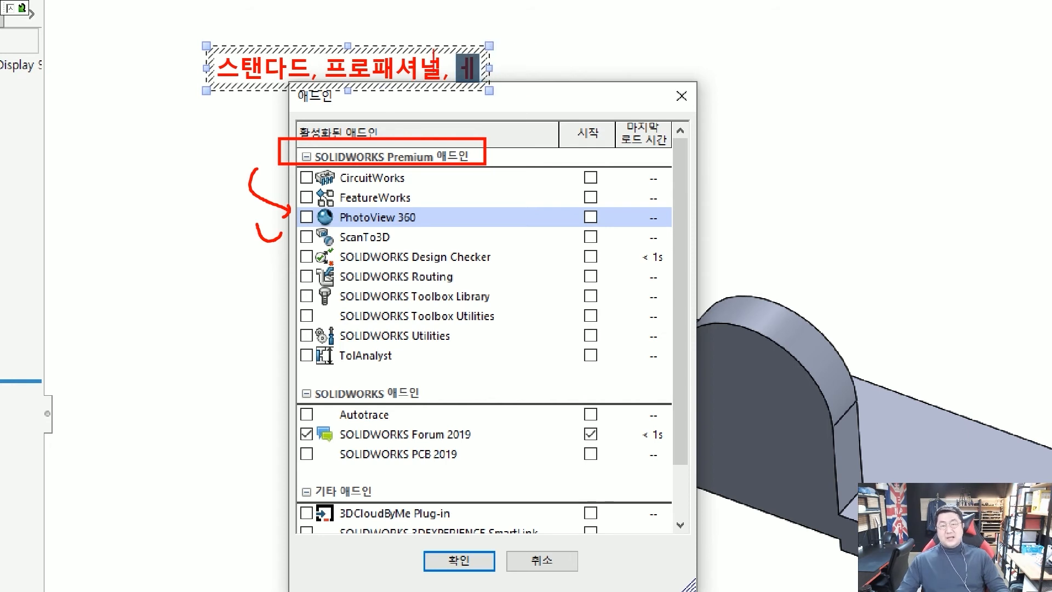
pyautogui.press('Escape')
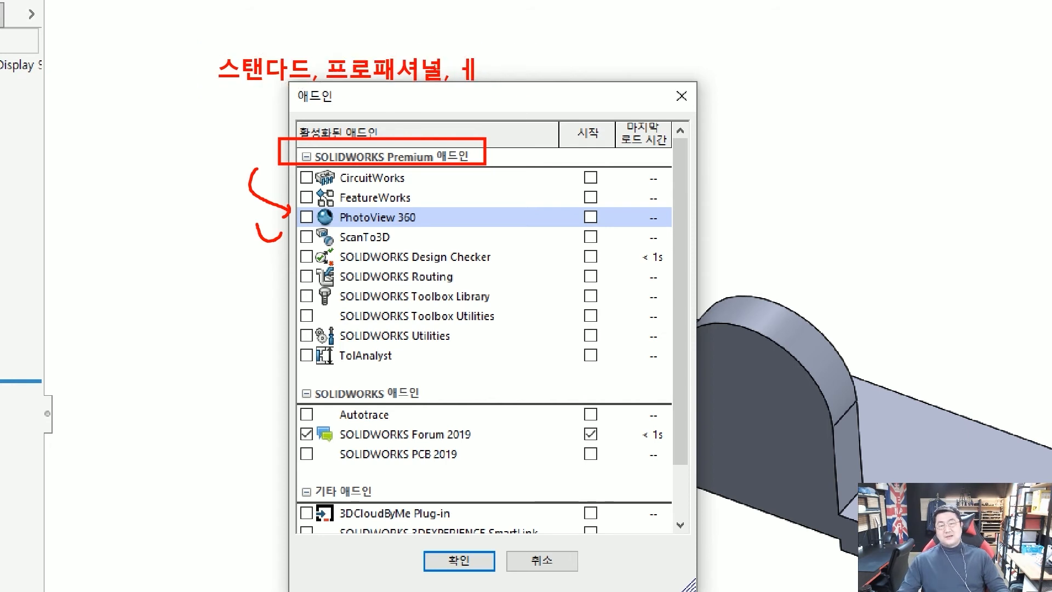
pyautogui.press('Escape')
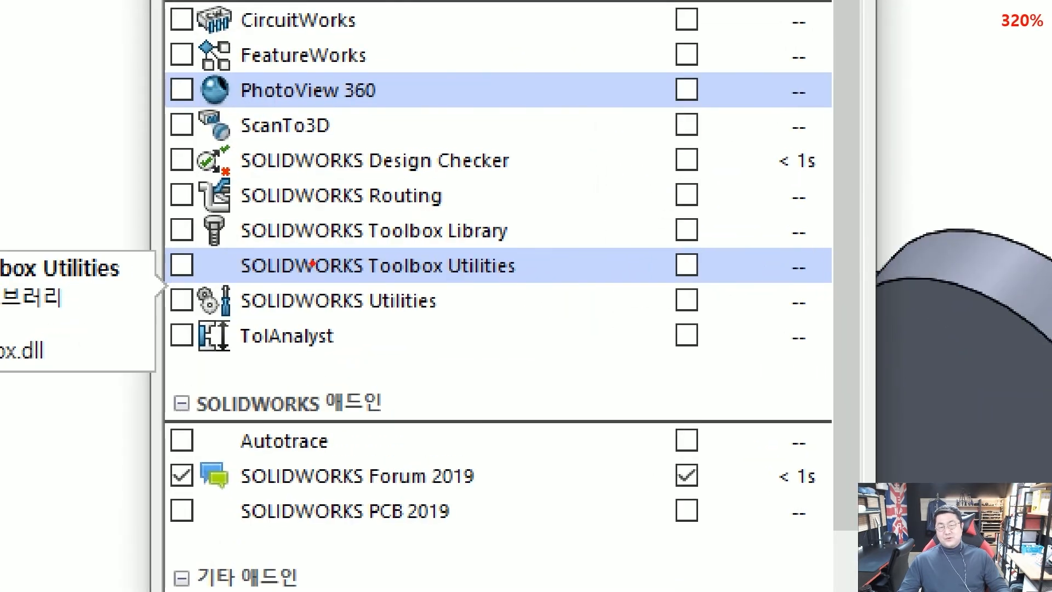
pyautogui.moveTo(152, 208)
pyautogui.mouseDown()
pyautogui.moveTo(557, 284)
pyautogui.moveTo(724, 284)
pyautogui.mouseUp()
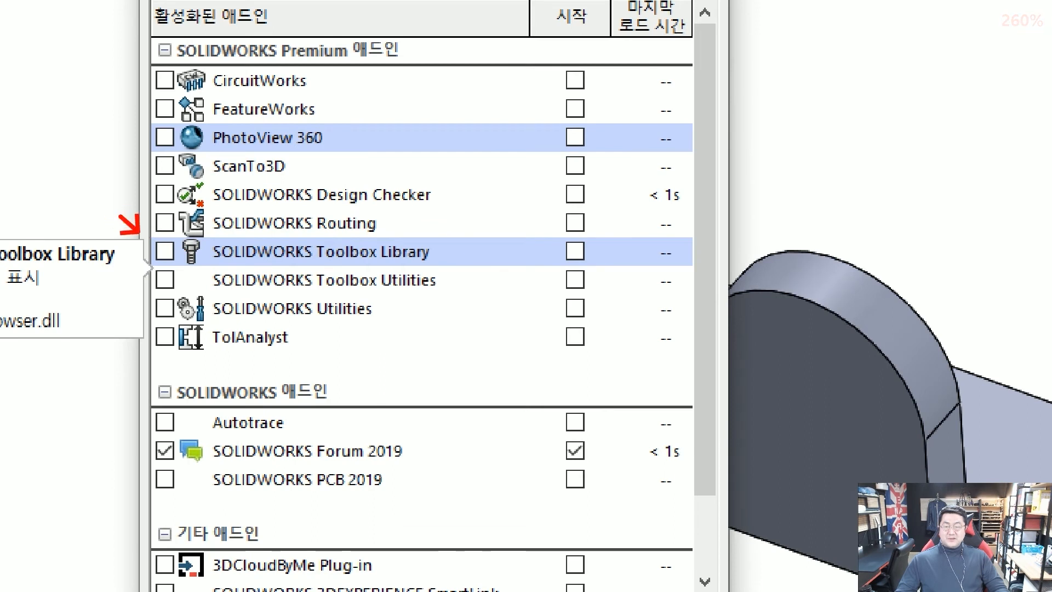
pyautogui.moveTo(139, 233); pyautogui.dragTo(156, 246)
pyautogui.moveTo(113, 305); pyautogui.dragTo(157, 283)
pyautogui.moveTo(607, 293); pyautogui.dragTo(584, 283)
pyautogui.moveTo(609, 249); pyautogui.dragTo(575, 252)
pyautogui.moveTo(134, 231)
pyautogui.mouseDown()
pyautogui.moveTo(354, 275)
pyautogui.moveTo(602, 296)
pyautogui.mouseUp()
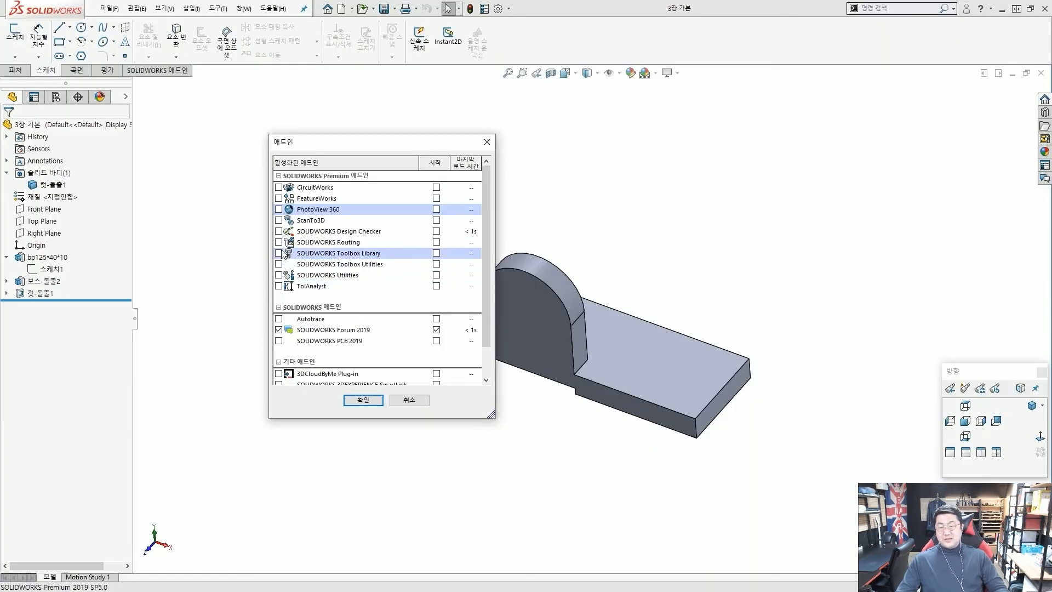
# Enable the SOLIDWORKS Toolbox Library and SOLIDWORKS Toolbox Utilities add-ins for the current session and at startup, and apply the settings.
pyautogui.click(278, 253)
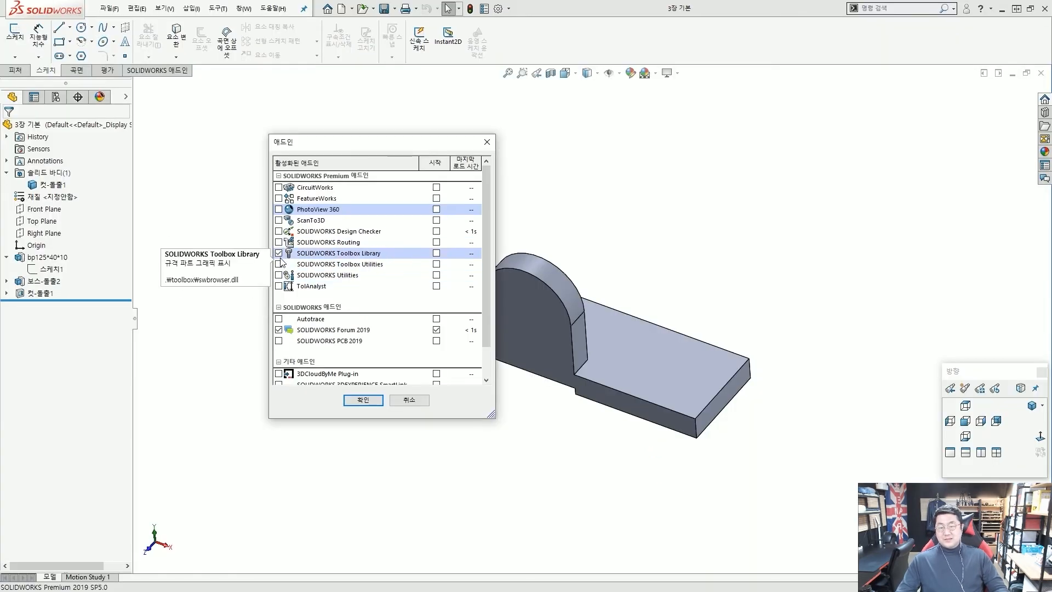
pyautogui.click(278, 264)
pyautogui.click(436, 254)
pyautogui.click(436, 264)
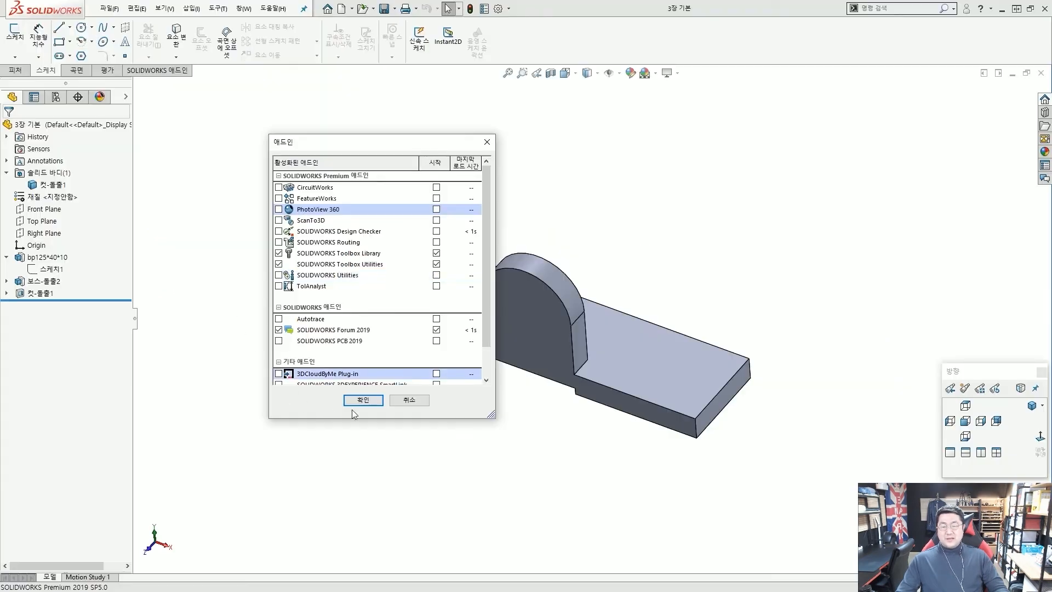
pyautogui.click(363, 399)
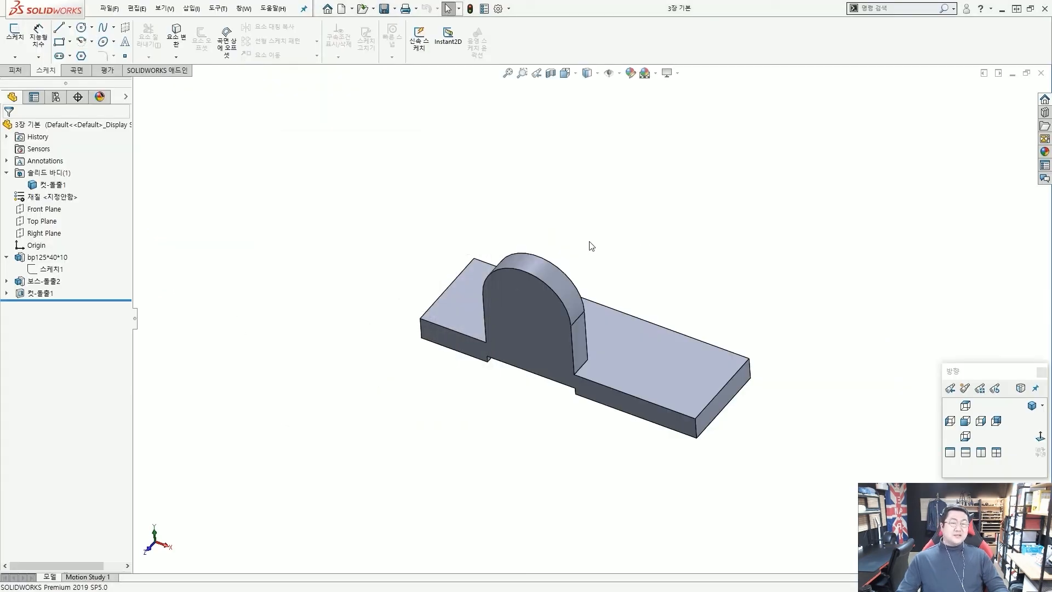
pyautogui.moveTo(610, 296)
pyautogui.mouseDown(button='middle')
pyautogui.moveTo(615, 268)
pyautogui.moveTo(612, 286)
pyautogui.mouseUp(button='middle')
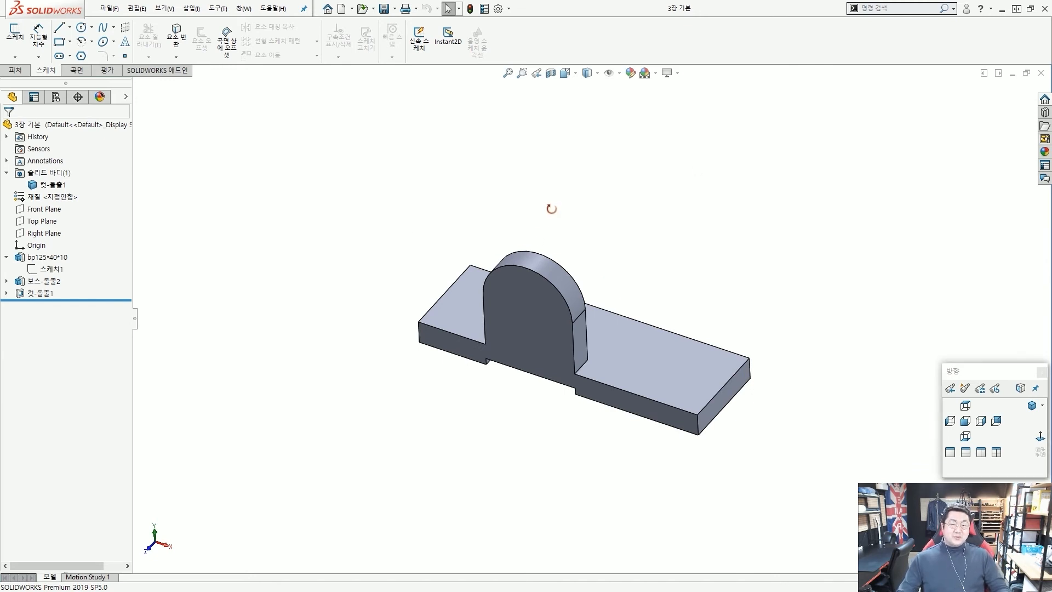
pyautogui.moveTo(549, 206); pyautogui.dragTo(570, 270, button='middle')
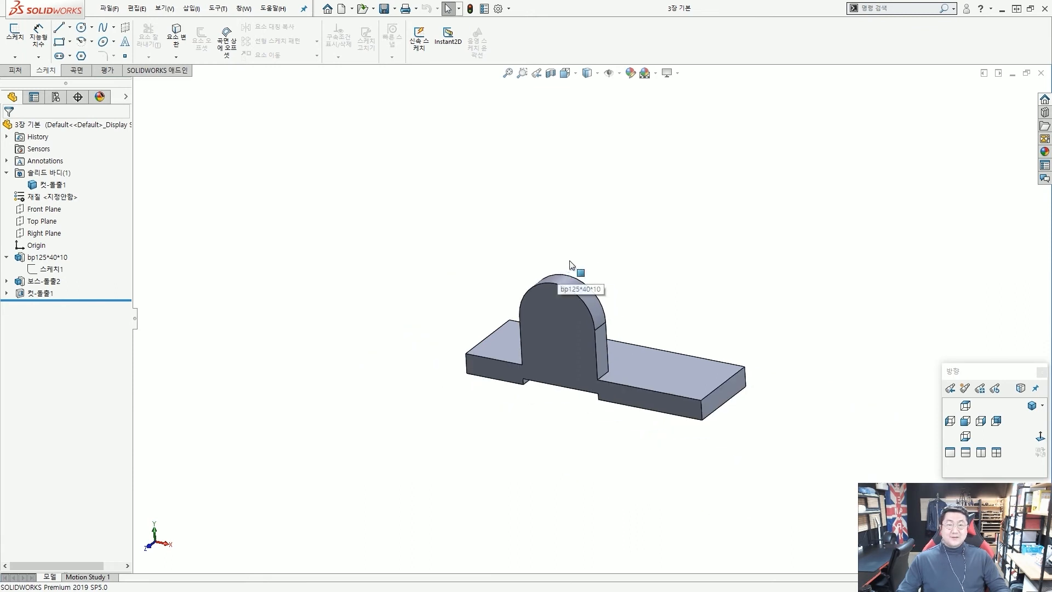
pyautogui.moveTo(624, 300)
pyautogui.mouseDown(button='middle')
pyautogui.moveTo(608, 282)
pyautogui.moveTo(605, 298)
pyautogui.mouseUp(button='middle')
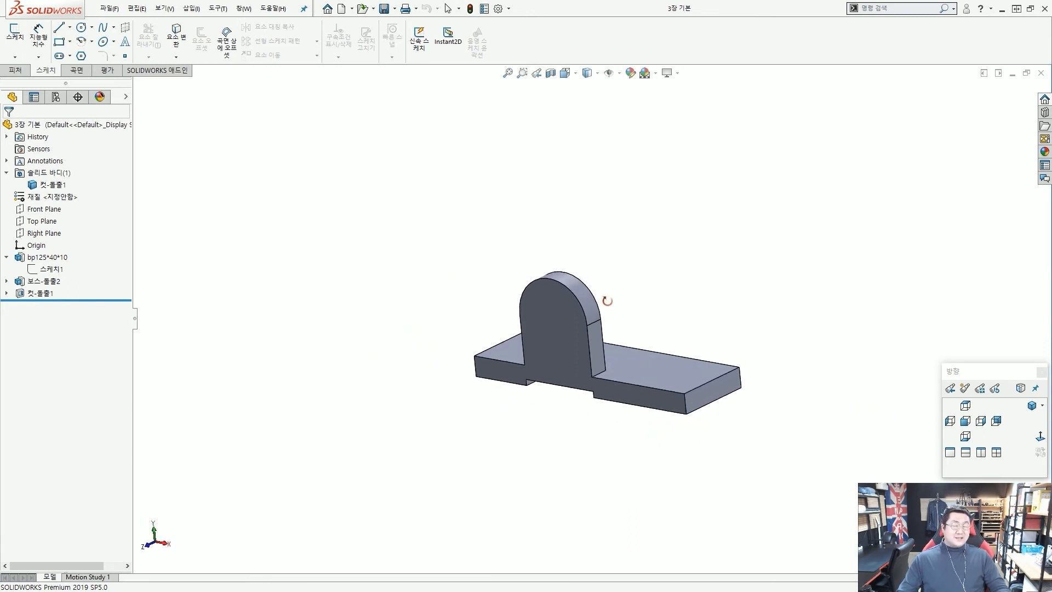
pyautogui.scroll(-3, 592, 356)
pyautogui.scroll(4, 591, 351)
pyautogui.moveTo(594, 337)
pyautogui.mouseDown(button='middle')
pyautogui.moveTo(615, 329)
pyautogui.moveTo(598, 331)
pyautogui.mouseUp(button='middle')
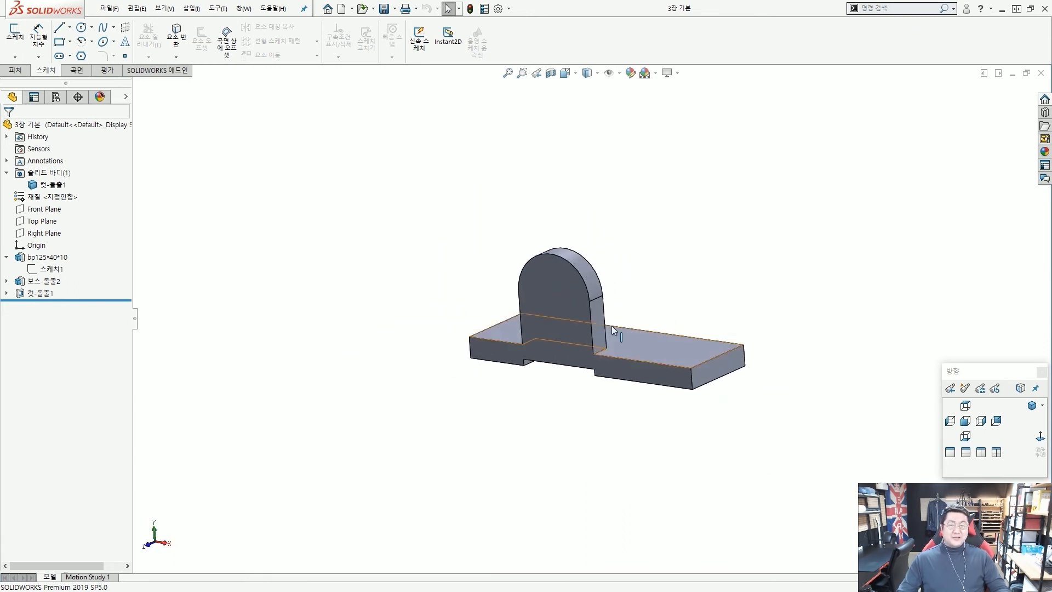
# Bring up the feature modelling commands that include the Hole Wizard.
pyautogui.scroll(-1, 619, 324)
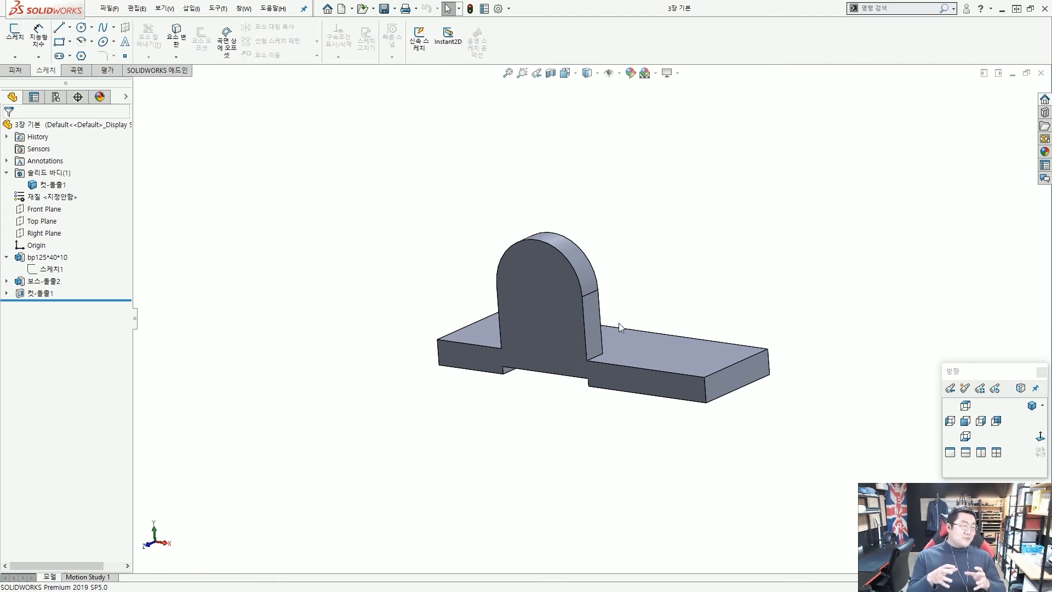
pyautogui.click(19, 73)
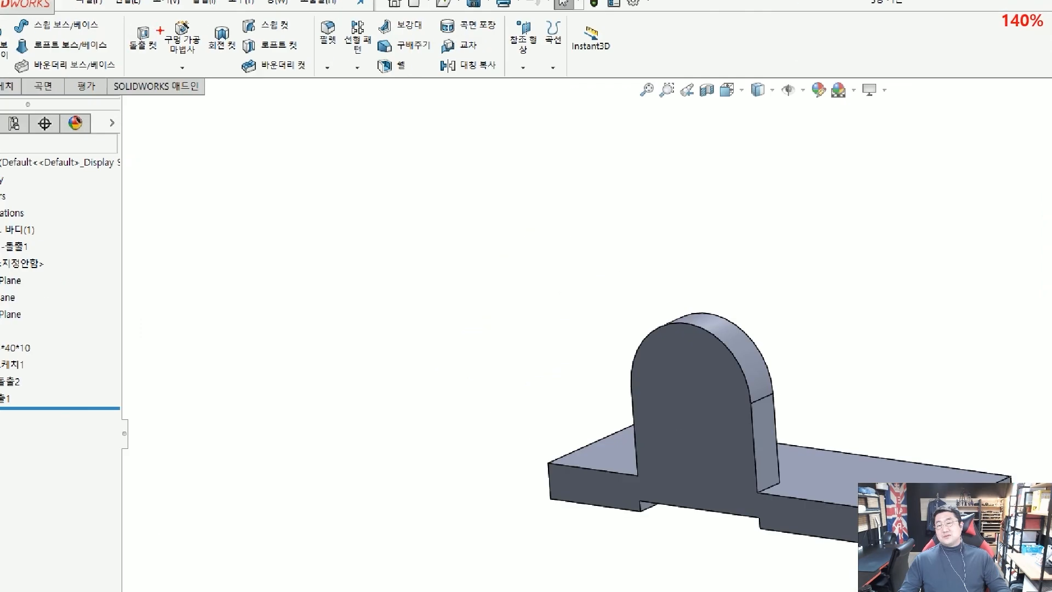
pyautogui.keyDown('ctrl'); pyautogui.moveTo(153, 10); pyautogui.dragTo(208, 77); pyautogui.keyUp('ctrl')
pyautogui.keyDown('ctrl'); pyautogui.keyDown('shift'); pyautogui.moveTo(324, 198); pyautogui.dragTo(211, 73); pyautogui.keyUp('shift'); pyautogui.keyUp('ctrl')
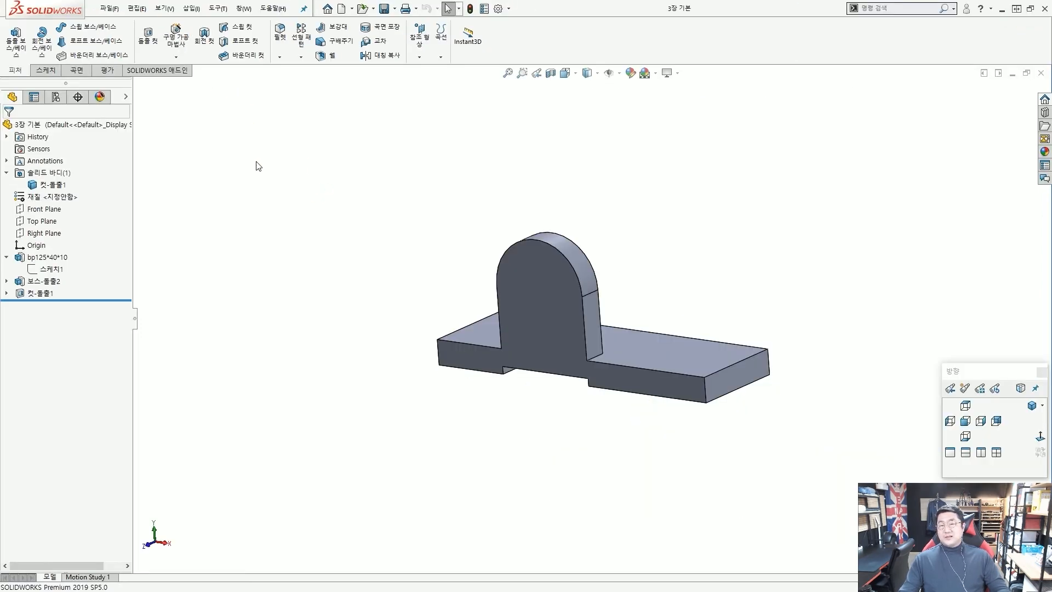
pyautogui.scroll(-4, 466, 287)
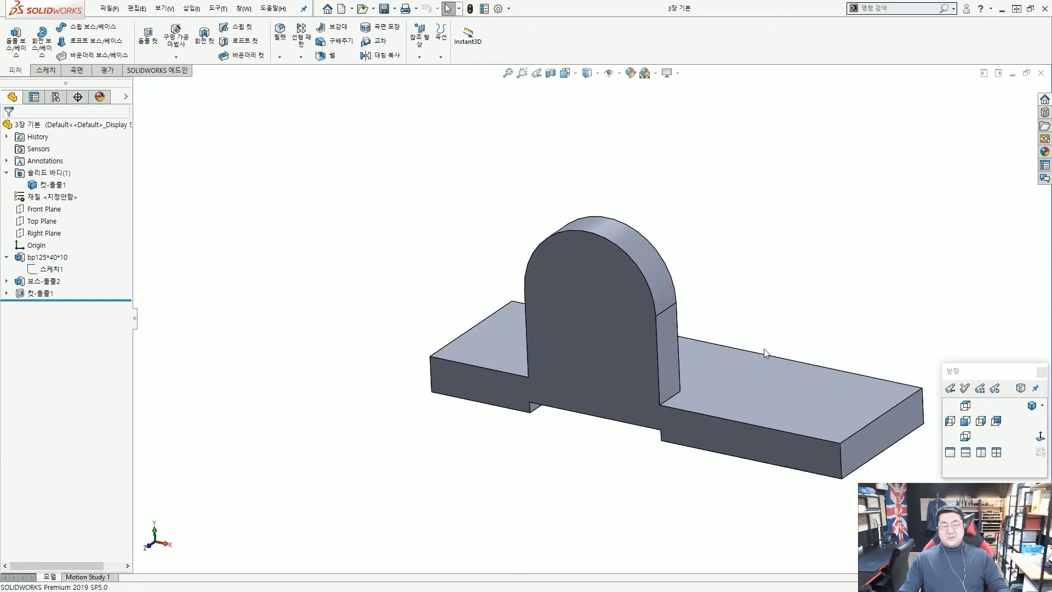
pyautogui.click(639, 313)
pyautogui.click(506, 241)
pyautogui.click(596, 228)
pyautogui.click(507, 263)
pyautogui.click(605, 315)
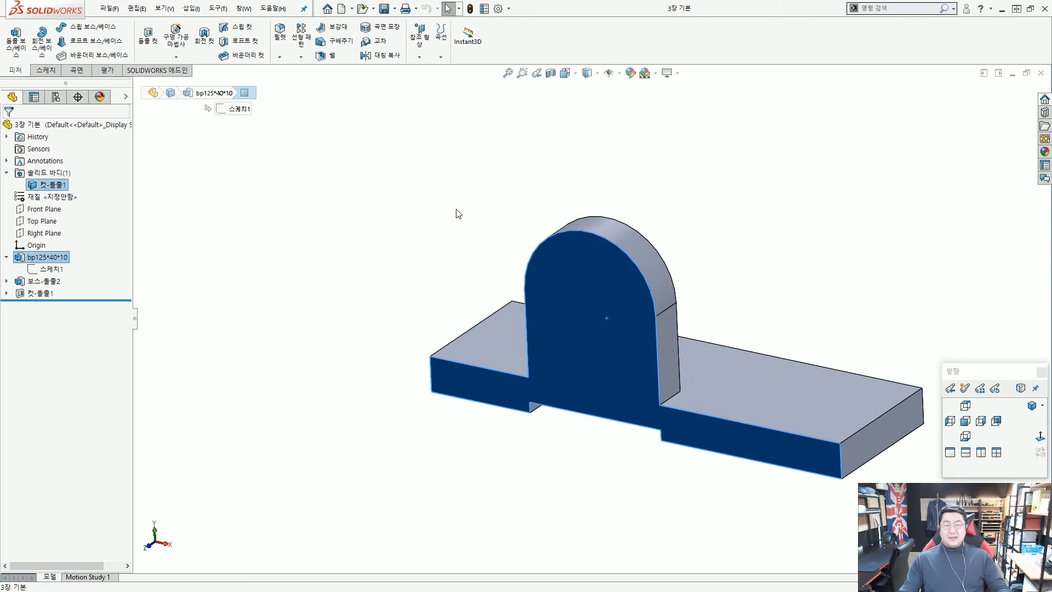
pyautogui.click(457, 210)
pyautogui.click(591, 301)
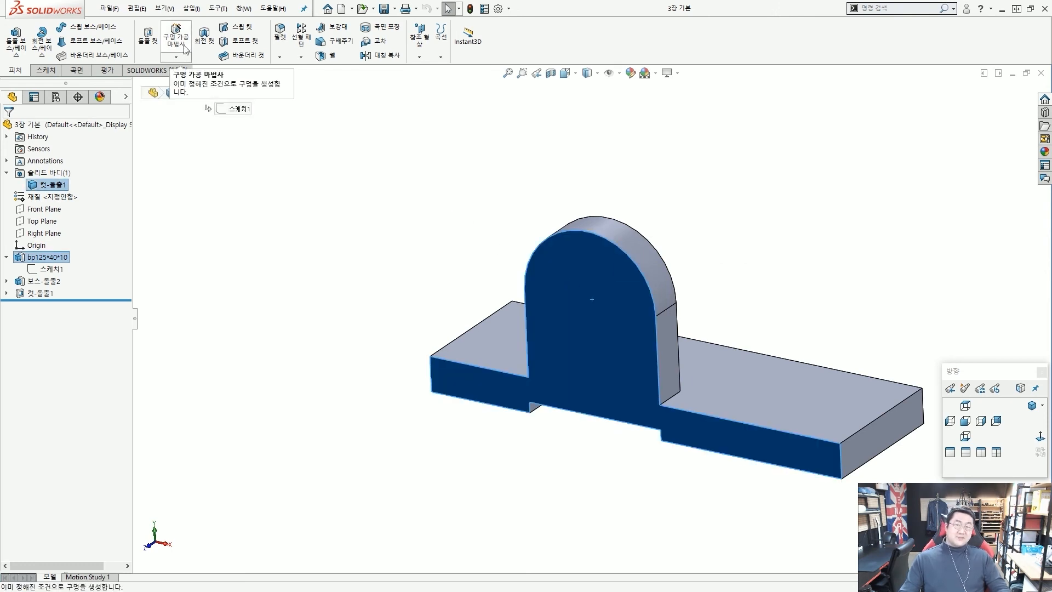
pyautogui.click(428, 165)
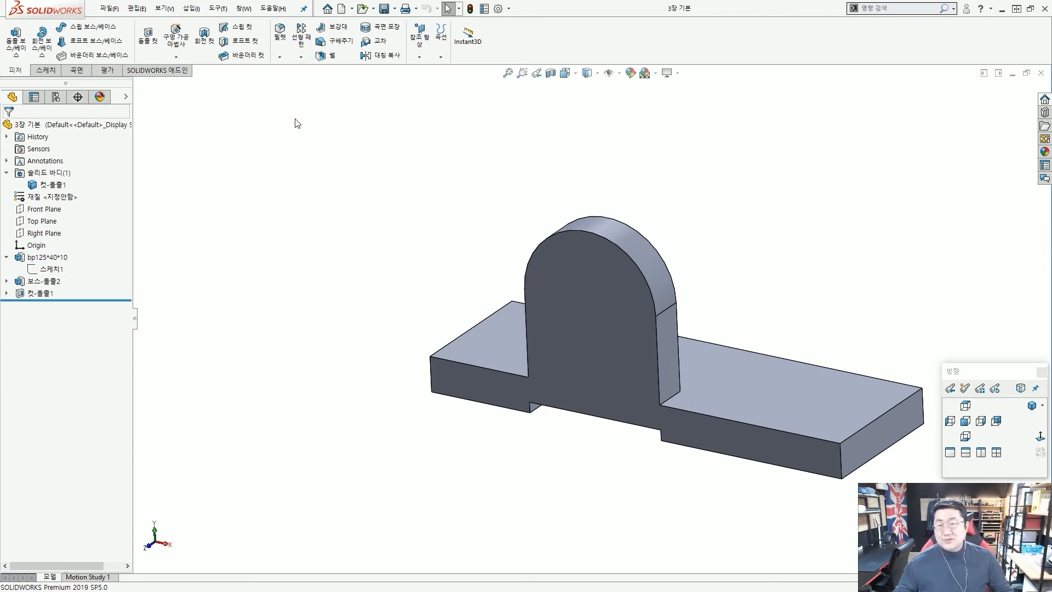
pyautogui.hotkey('ctrl', '2')
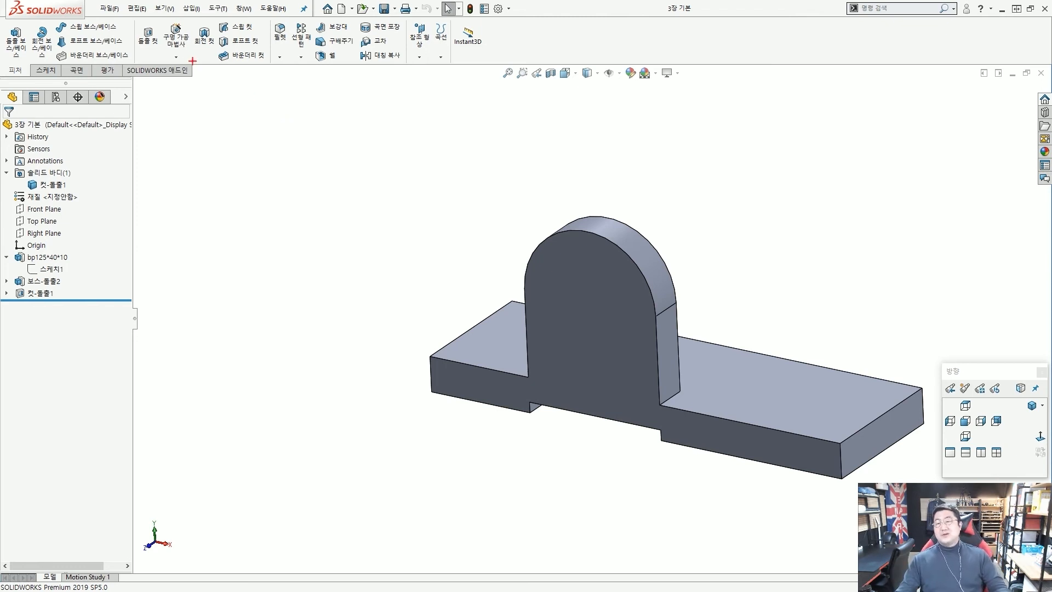
pyautogui.moveTo(190, 68)
pyautogui.mouseDown()
pyautogui.moveTo(155, 35)
pyautogui.moveTo(183, 55)
pyautogui.mouseUp()
pyautogui.moveTo(232, 99); pyautogui.dragTo(176, 66)
pyautogui.moveTo(210, 44); pyautogui.dragTo(235, 60)
pyautogui.moveTo(513, 137); pyautogui.dragTo(246, 115)
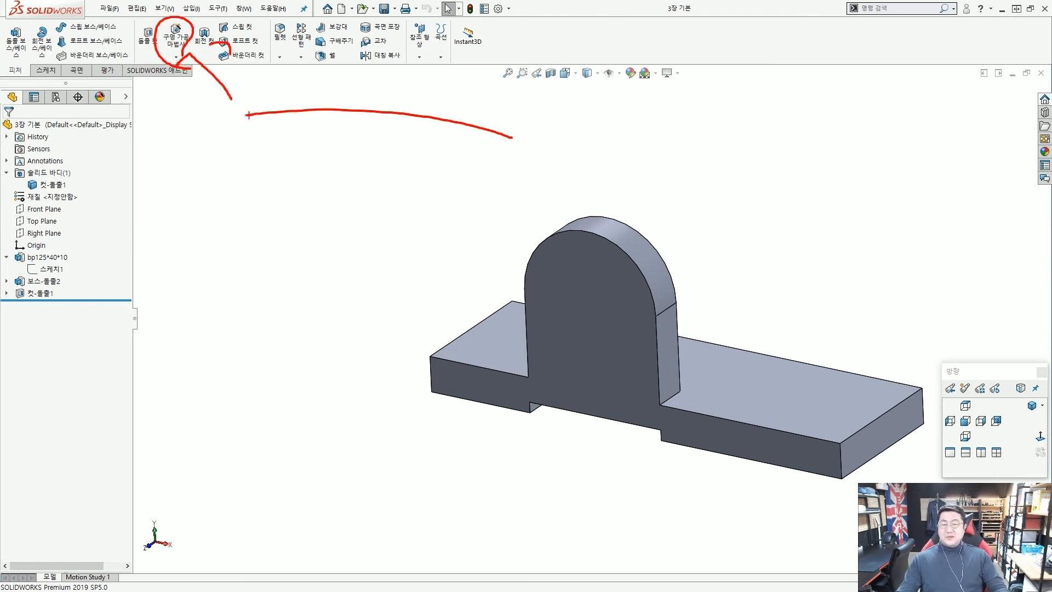
pyautogui.moveTo(382, 171); pyautogui.dragTo(161, 166)
pyautogui.moveTo(322, 243); pyautogui.dragTo(124, 258)
pyautogui.moveTo(108, 322)
pyautogui.mouseDown()
pyautogui.moveTo(242, 331)
pyautogui.moveTo(93, 315)
pyautogui.mouseUp()
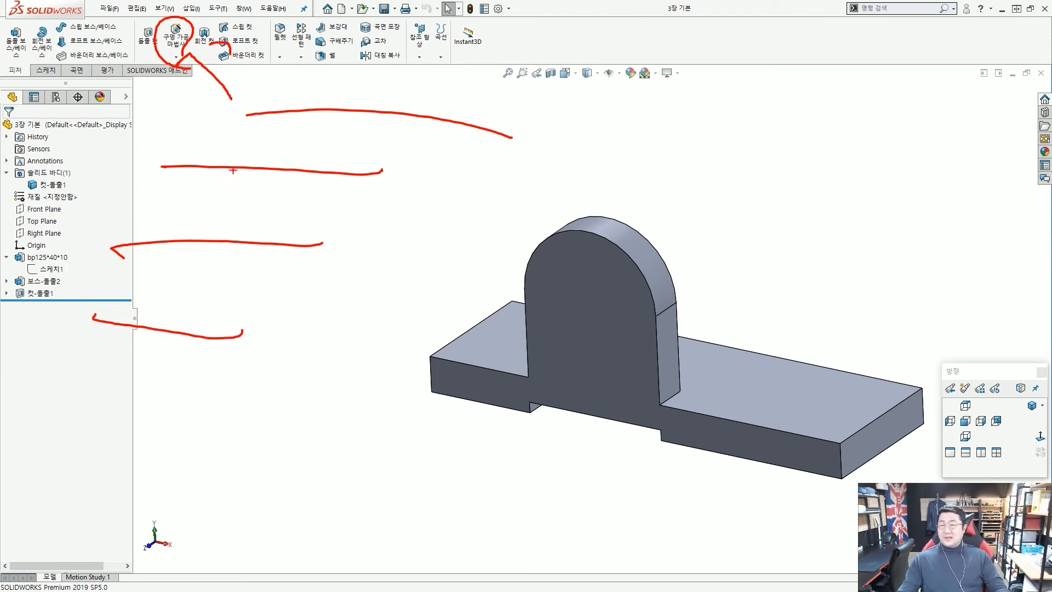
pyautogui.press('Escape')
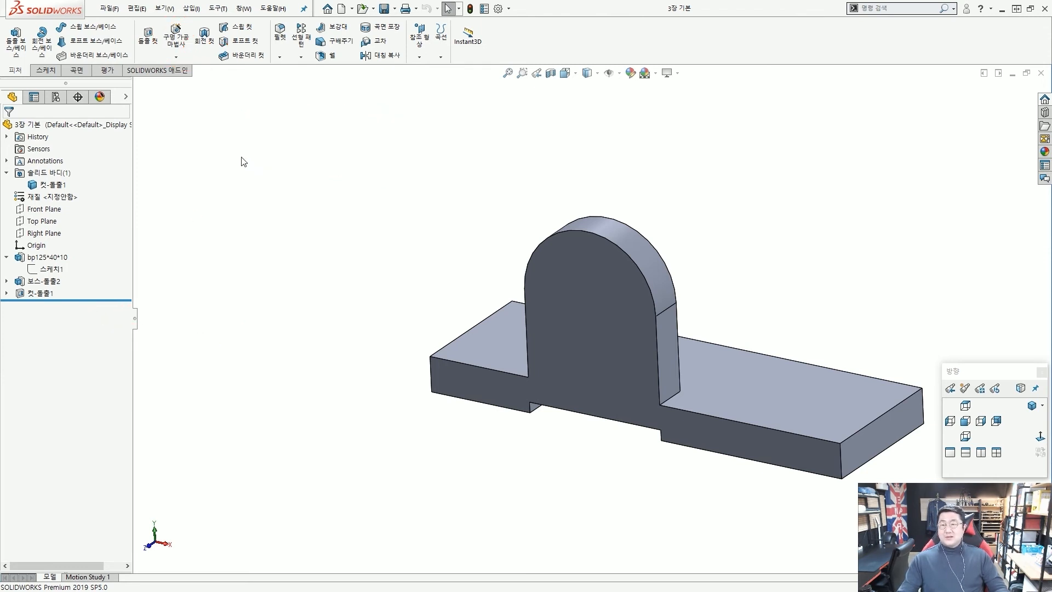
# Start the Hole Wizard, choose the plain hole type and open the choice of hole standards.
pyautogui.click(178, 45)
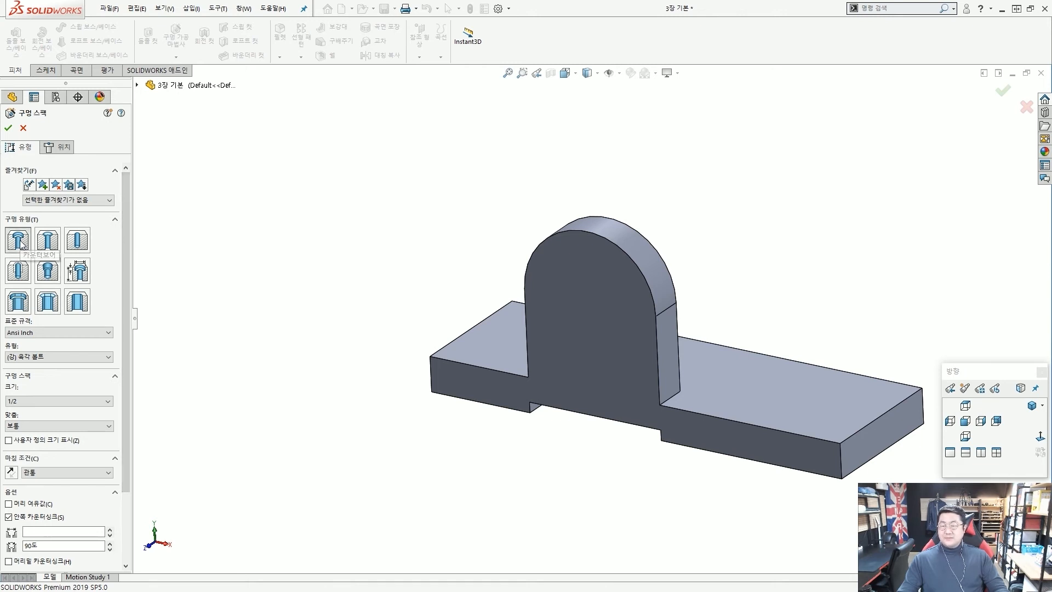
pyautogui.click(75, 242)
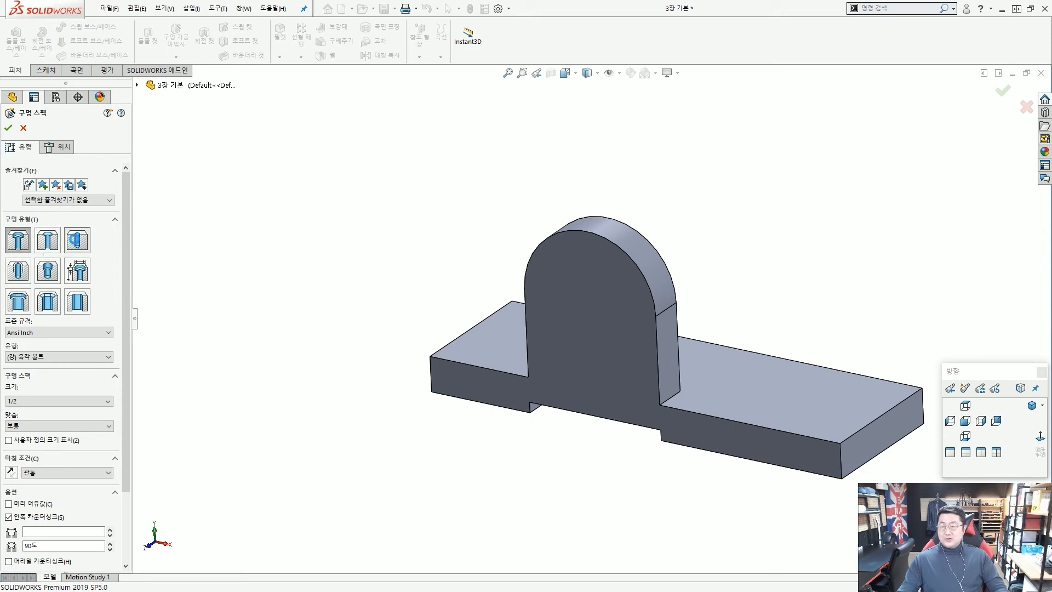
pyautogui.click(59, 333)
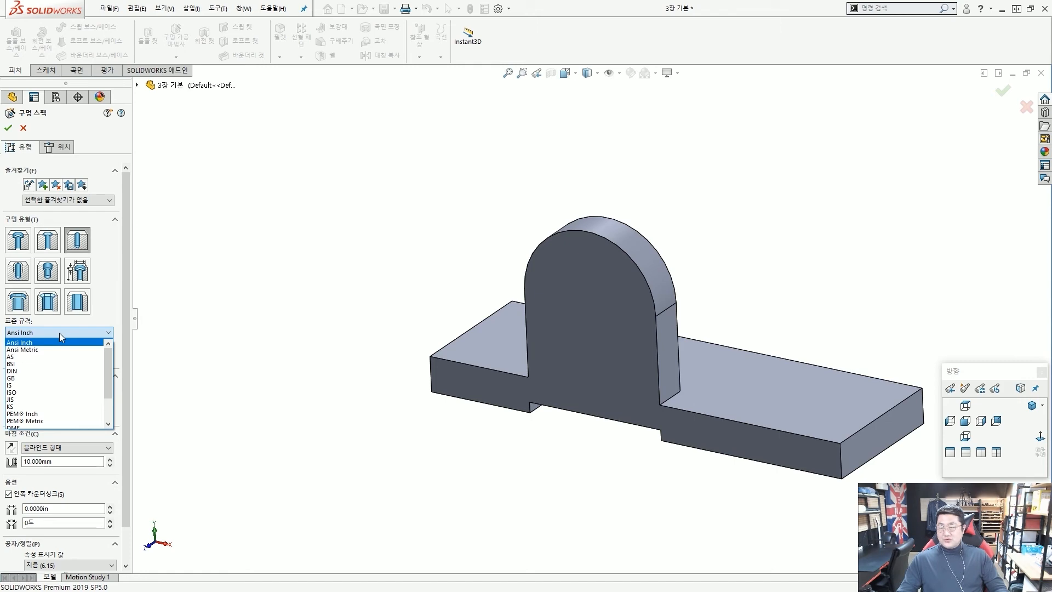
# Examine the available hole standards, comparing Ansi Inch, Ansi Metric, JIS and KS.
pyautogui.hotkey('ctrl', '2')
pyautogui.scroll(4, 10, 371)
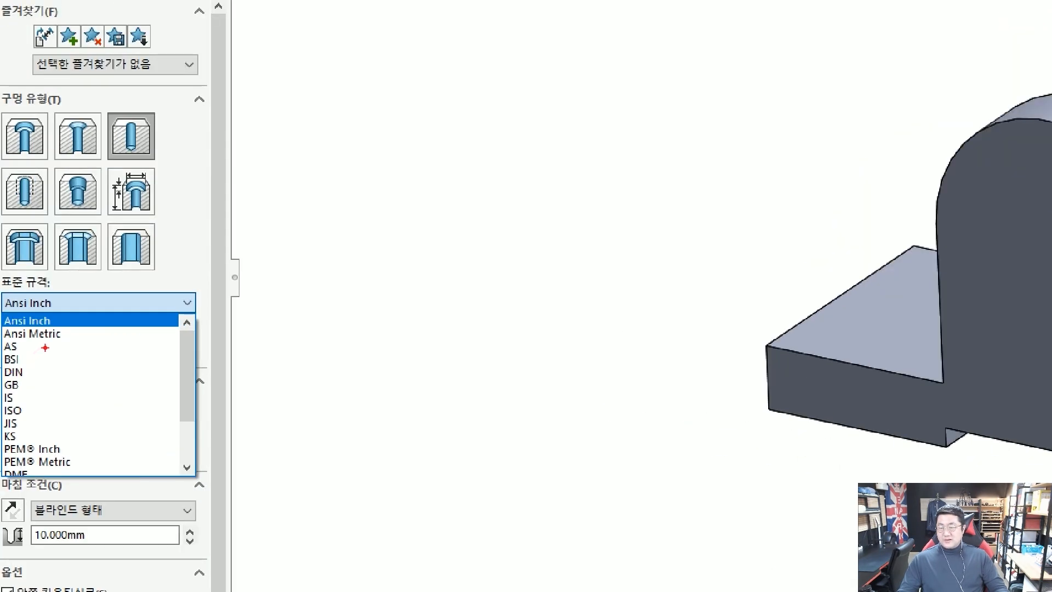
pyautogui.moveTo(115, 284)
pyautogui.keyDown('ctrl'); pyautogui.keyDown('shift'); pyautogui.mouseDown()
pyautogui.moveTo(72, 313)
pyautogui.moveTo(76, 335)
pyautogui.mouseUp(); pyautogui.keyUp('shift'); pyautogui.keyUp('ctrl')
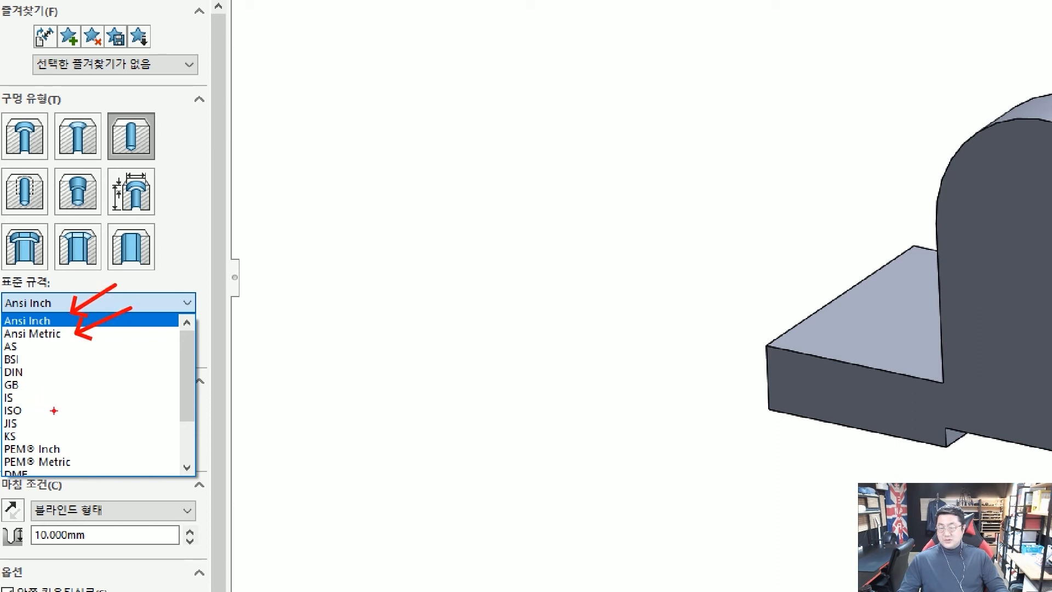
pyautogui.keyDown('ctrl'); pyautogui.keyDown('shift'); pyautogui.moveTo(101, 438); pyautogui.dragTo(21, 436); pyautogui.keyUp('shift'); pyautogui.keyUp('ctrl')
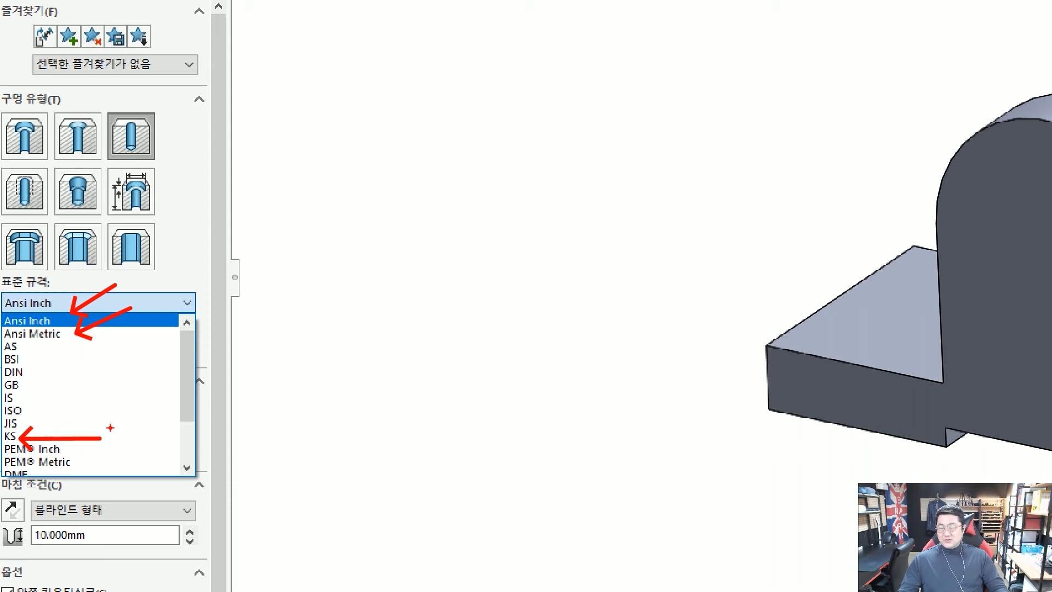
pyautogui.keyDown('ctrl'); pyautogui.keyDown('shift'); pyautogui.moveTo(112, 426); pyautogui.dragTo(18, 424); pyautogui.keyUp('shift'); pyautogui.keyUp('ctrl')
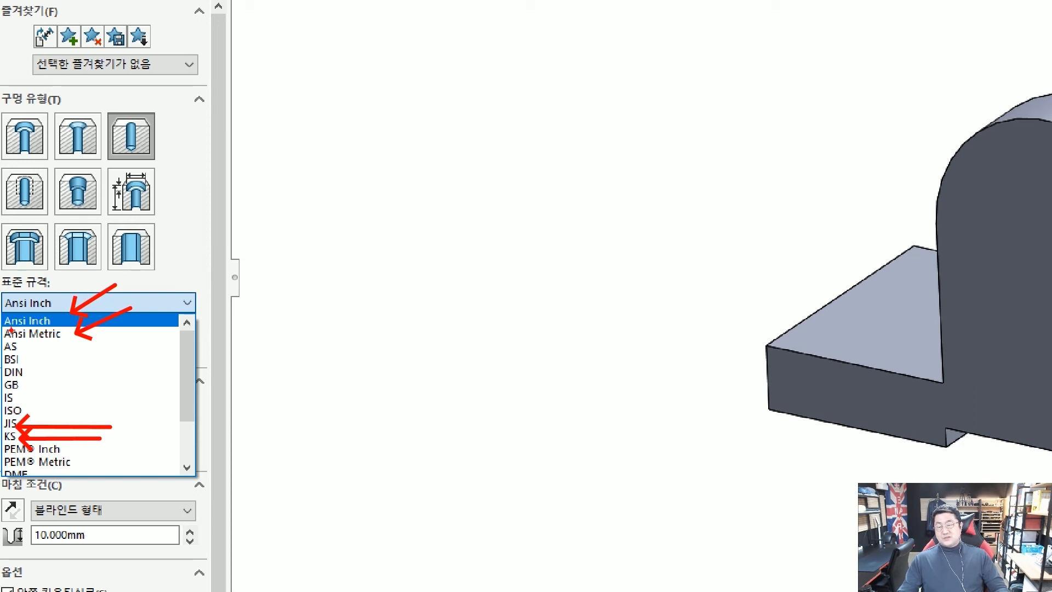
pyautogui.keyDown('ctrl'); pyautogui.moveTo(2, 324); pyautogui.dragTo(67, 343); pyautogui.keyUp('ctrl')
pyautogui.moveTo(188, 378)
pyautogui.keyDown('ctrl'); pyautogui.keyDown('shift'); pyautogui.mouseDown()
pyautogui.moveTo(83, 340)
pyautogui.moveTo(189, 378)
pyautogui.mouseUp(); pyautogui.keyUp('shift'); pyautogui.keyUp('ctrl')
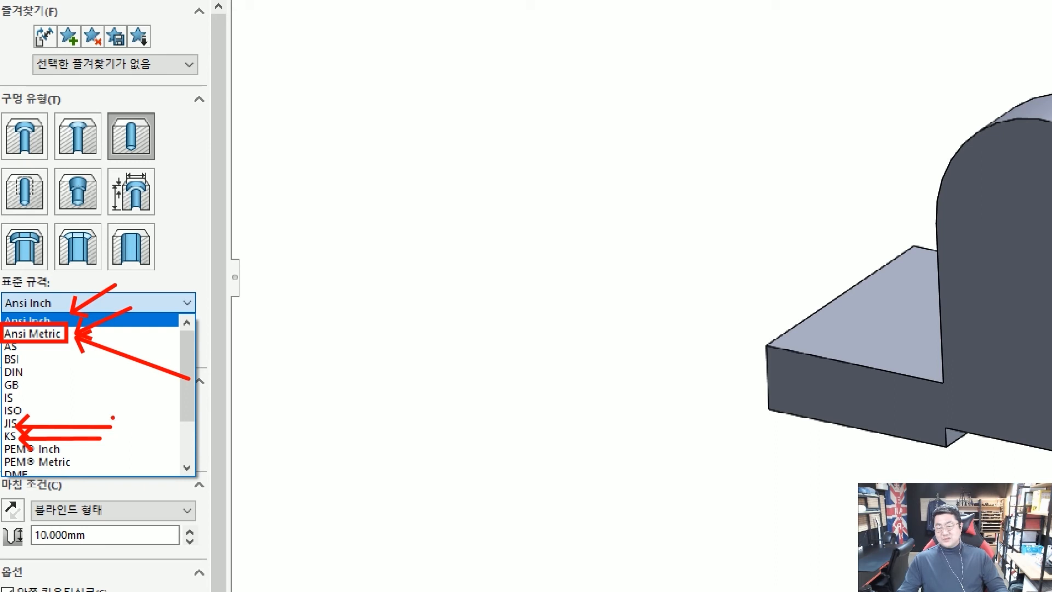
pyautogui.moveTo(112, 417); pyautogui.dragTo(113, 438)
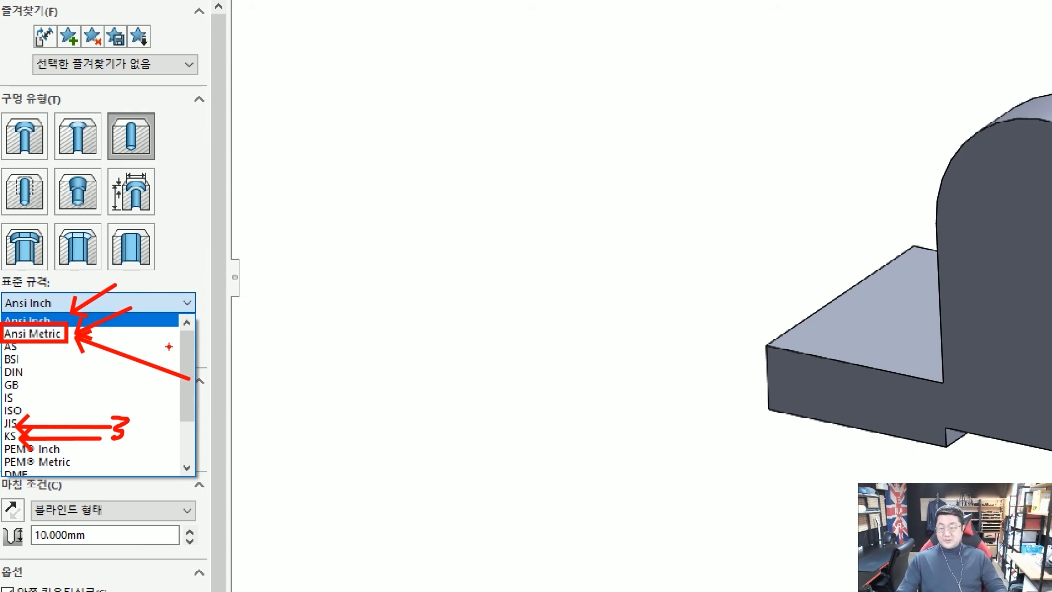
pyautogui.press('Escape')
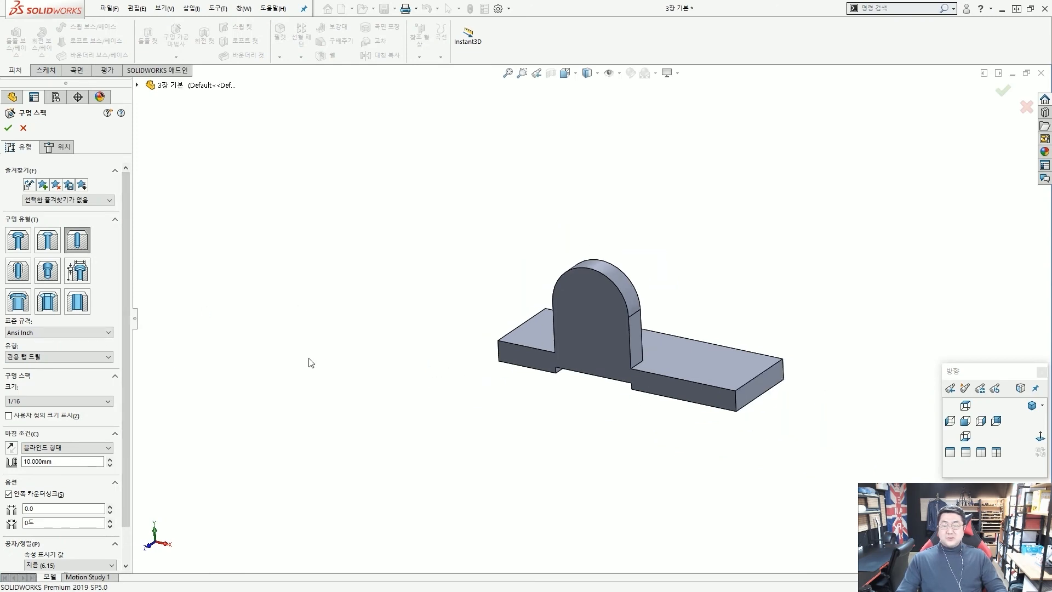
# Change the hole type to Counterbore and set its standard to Ansi Metric.
pyautogui.click(21, 244)
pyautogui.hotkey('ctrl', '1')
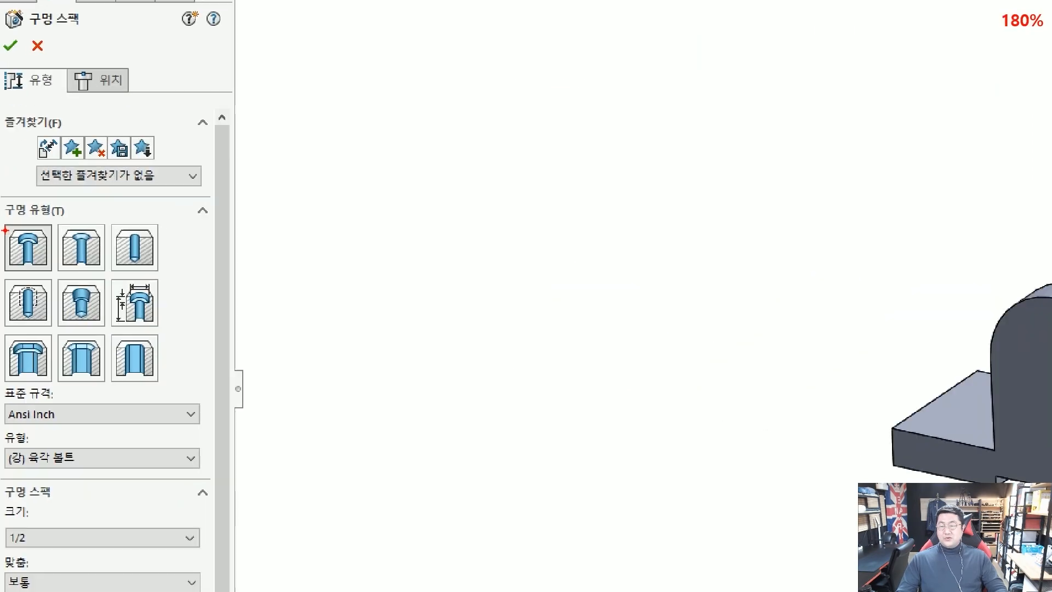
pyautogui.keyDown('ctrl'); pyautogui.moveTo(4, 218); pyautogui.dragTo(54, 269); pyautogui.keyUp('ctrl')
pyautogui.keyDown('ctrl'); pyautogui.keyDown('shift'); pyautogui.moveTo(100, 309); pyautogui.dragTo(47, 268); pyautogui.keyUp('shift'); pyautogui.keyUp('ctrl')
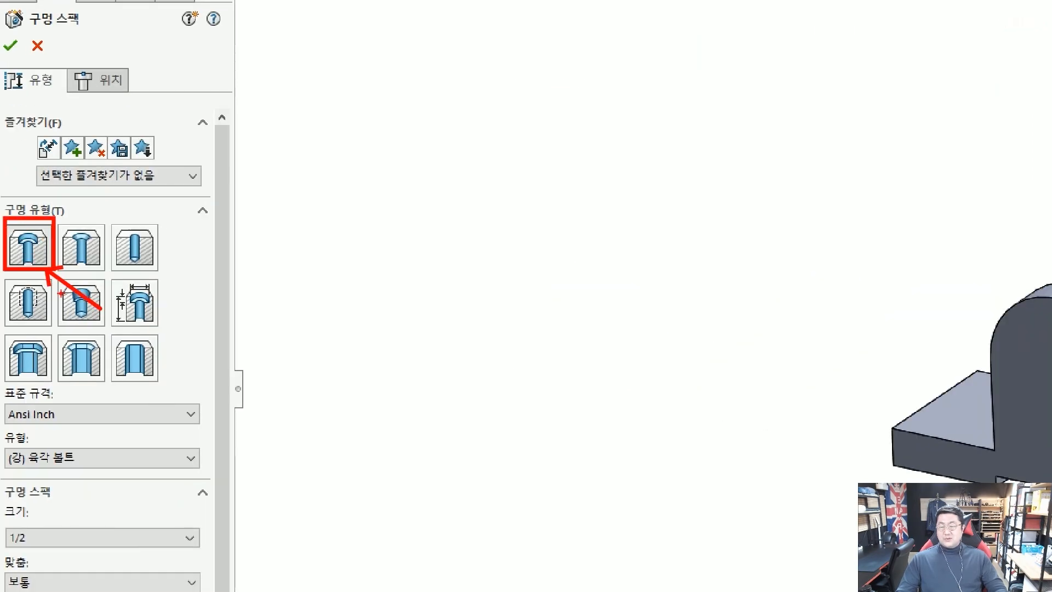
pyautogui.press('Escape')
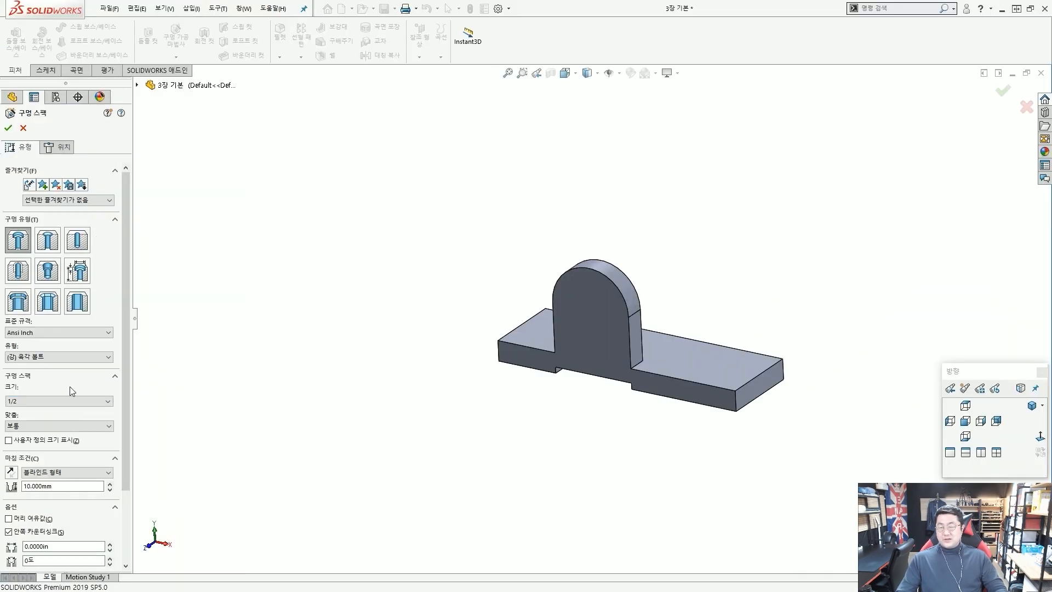
pyautogui.click(59, 333)
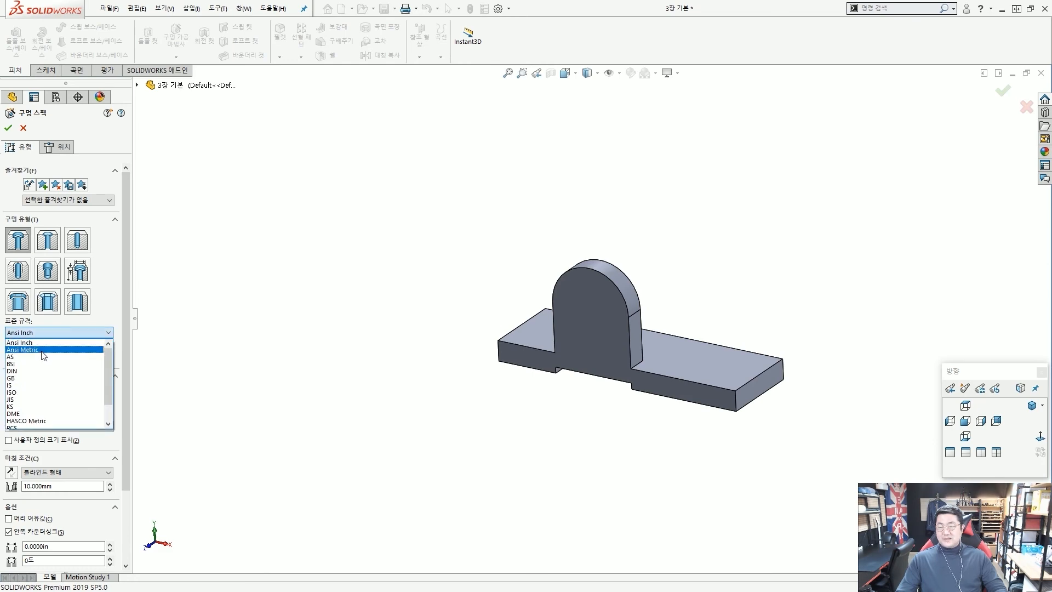
pyautogui.click(42, 349)
pyautogui.hotkey('ctrl', '1')
pyautogui.moveTo(58, 325); pyautogui.dragTo(75, 331)
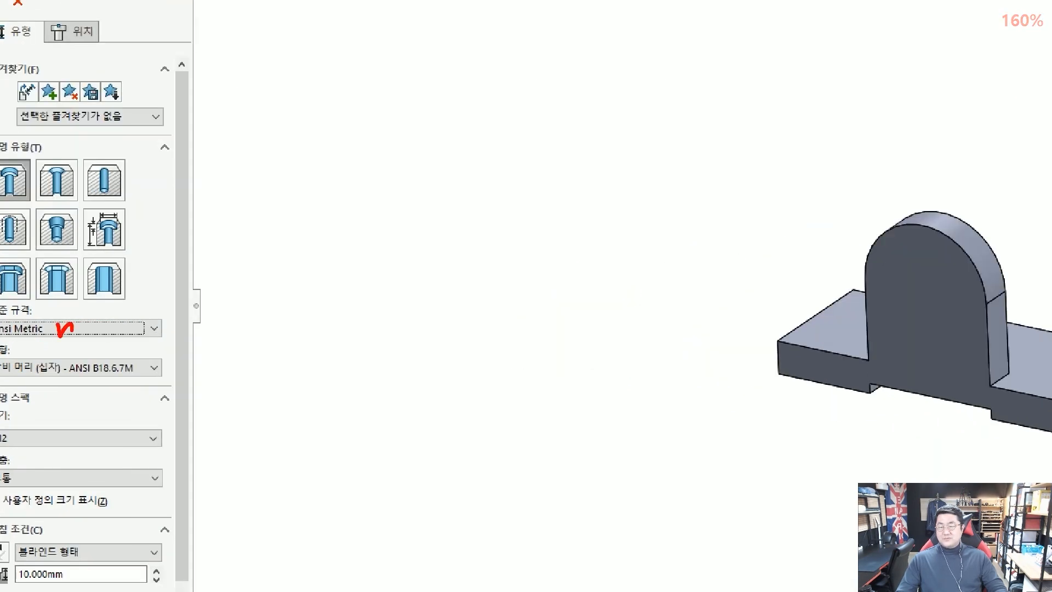
pyautogui.press('Escape')
# Set the counterbore's fastener type to the hex bolt (육각 볼트) - ANSI B18.2.3.5M and its size to M8.
pyautogui.click(70, 358)
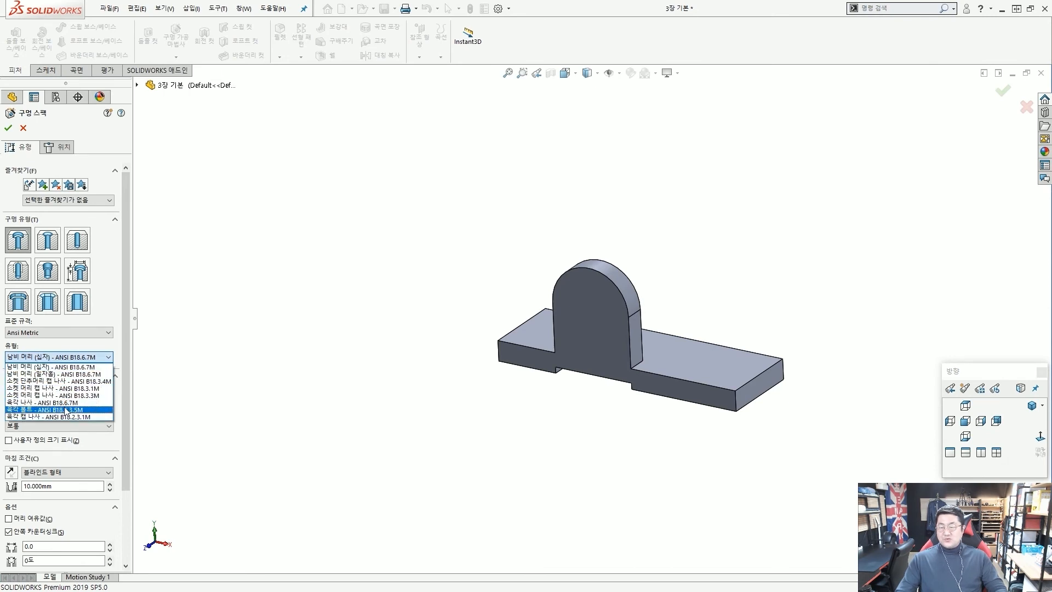
pyautogui.click(66, 409)
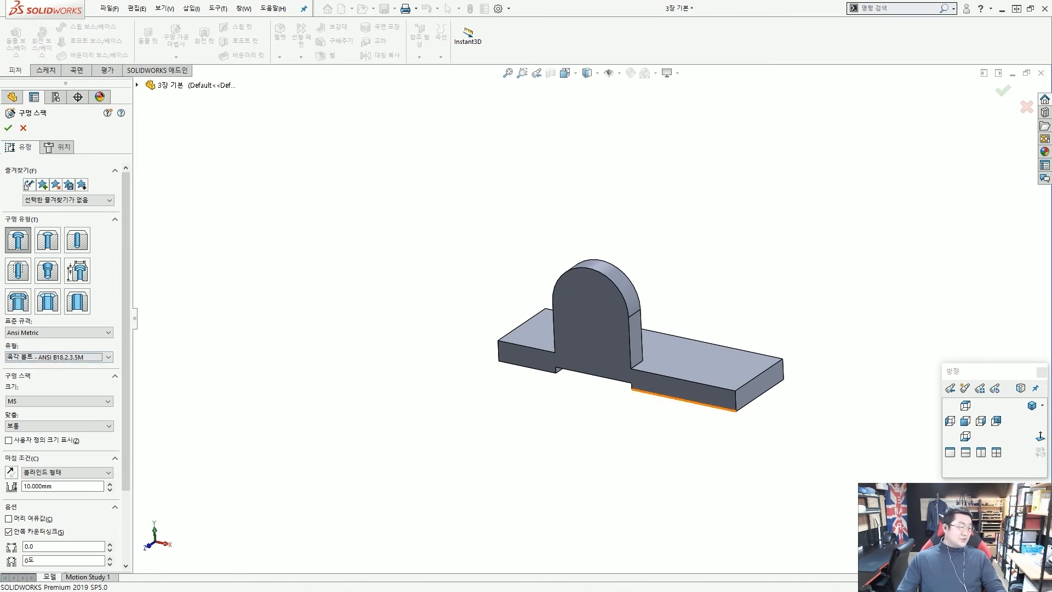
pyautogui.click(104, 440)
pyautogui.click(57, 438)
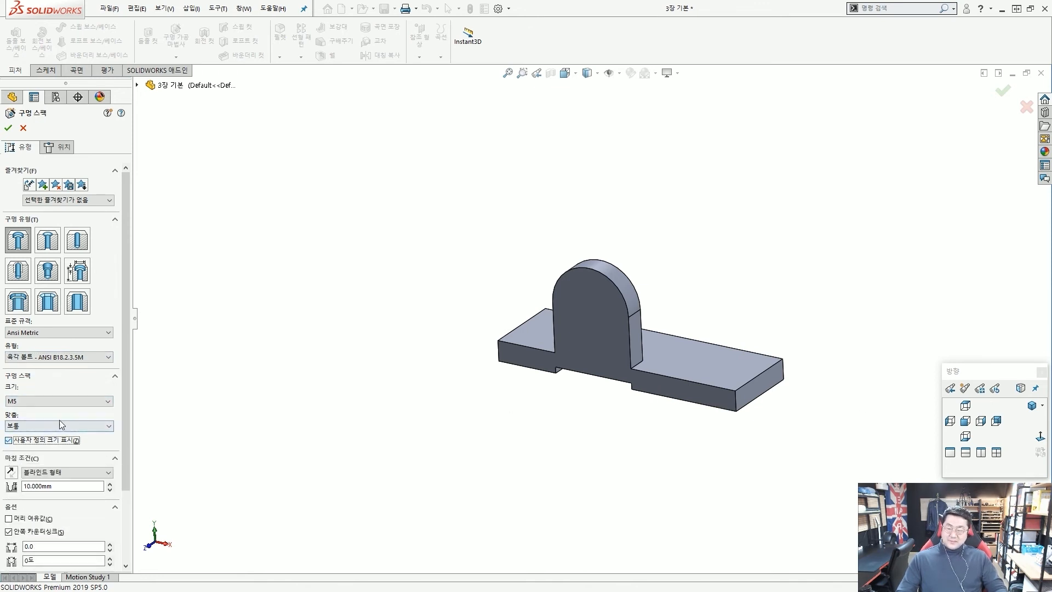
pyautogui.click(67, 405)
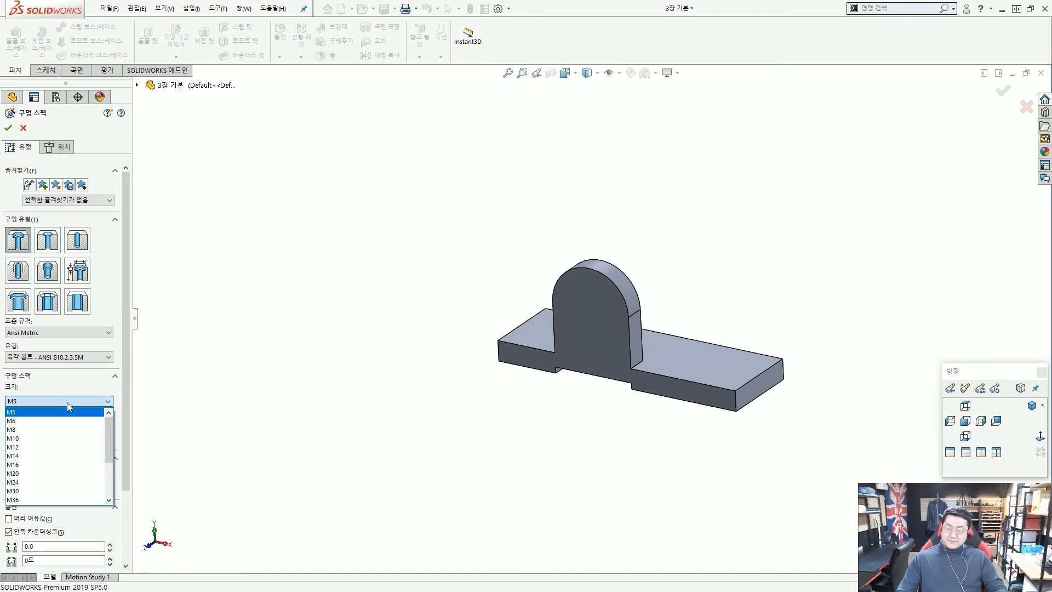
pyautogui.click(52, 430)
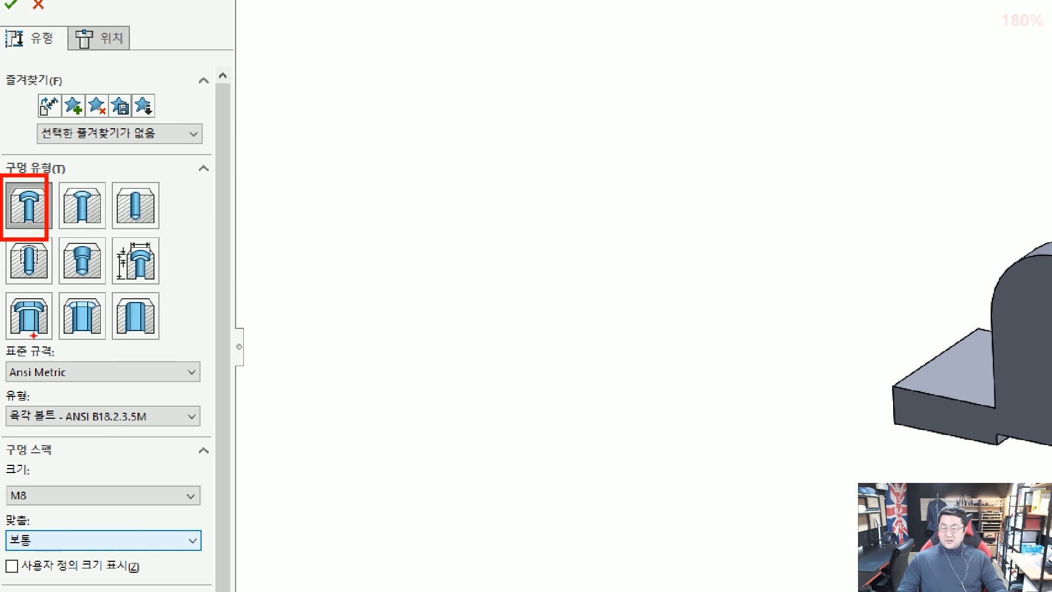
pyautogui.moveTo(5, 338)
pyautogui.mouseDown()
pyautogui.moveTo(100, 376)
pyautogui.moveTo(201, 381)
pyautogui.mouseUp()
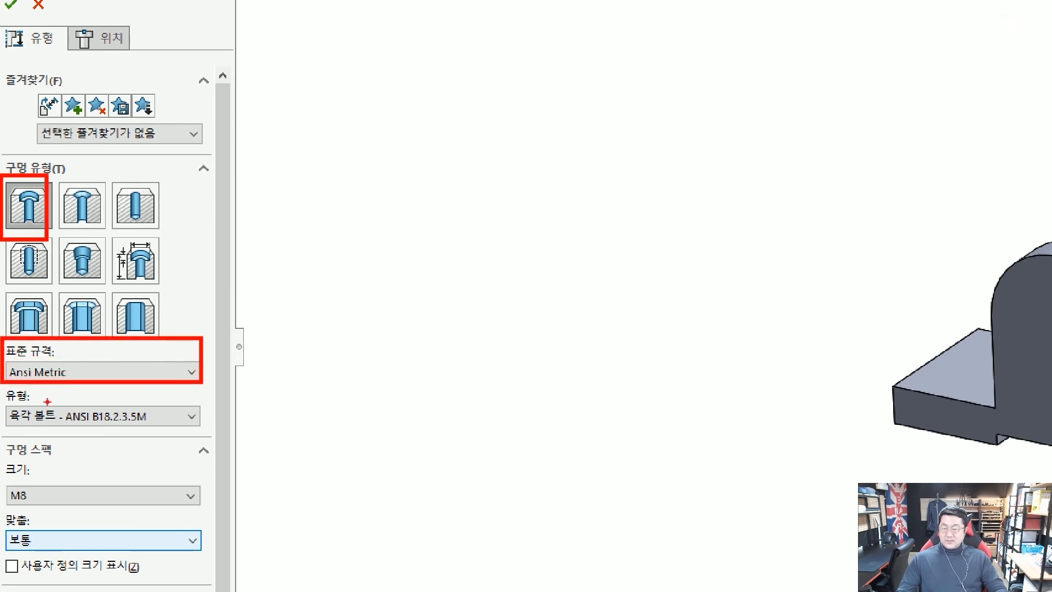
pyautogui.press('Escape')
pyautogui.click(33, 394)
pyautogui.moveTo(3, 388); pyautogui.dragTo(192, 431)
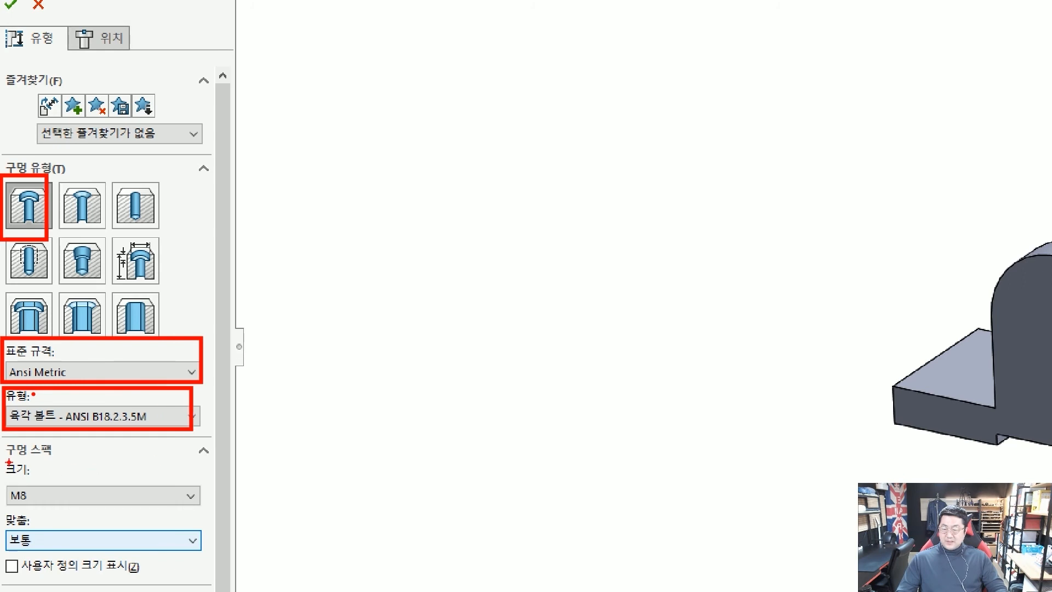
pyautogui.moveTo(9, 461); pyautogui.dragTo(200, 515)
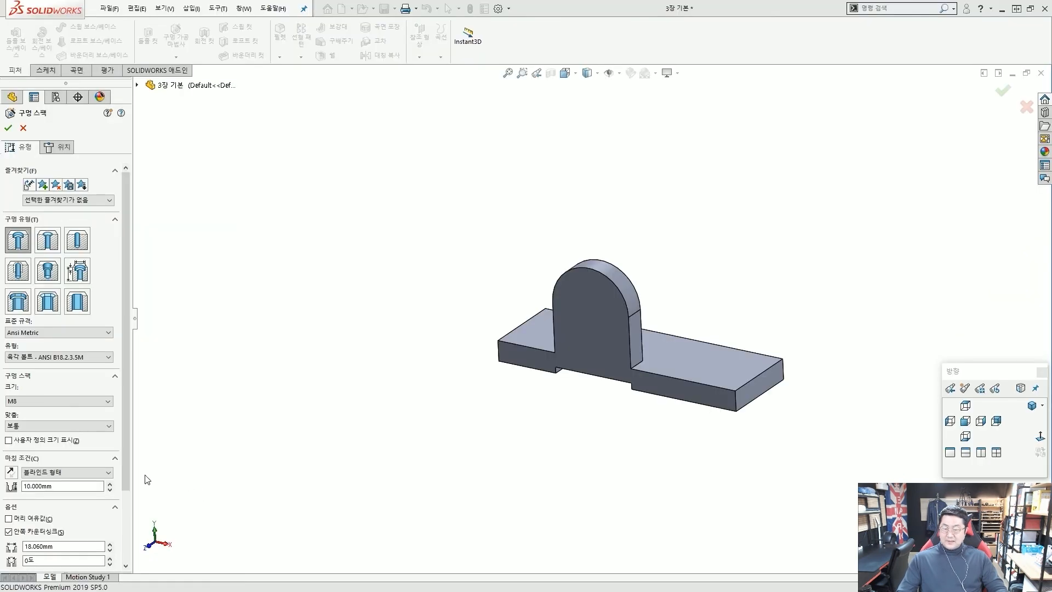
# Set the M8 counterbore's end condition to Through All (관통).
pyautogui.click(66, 472)
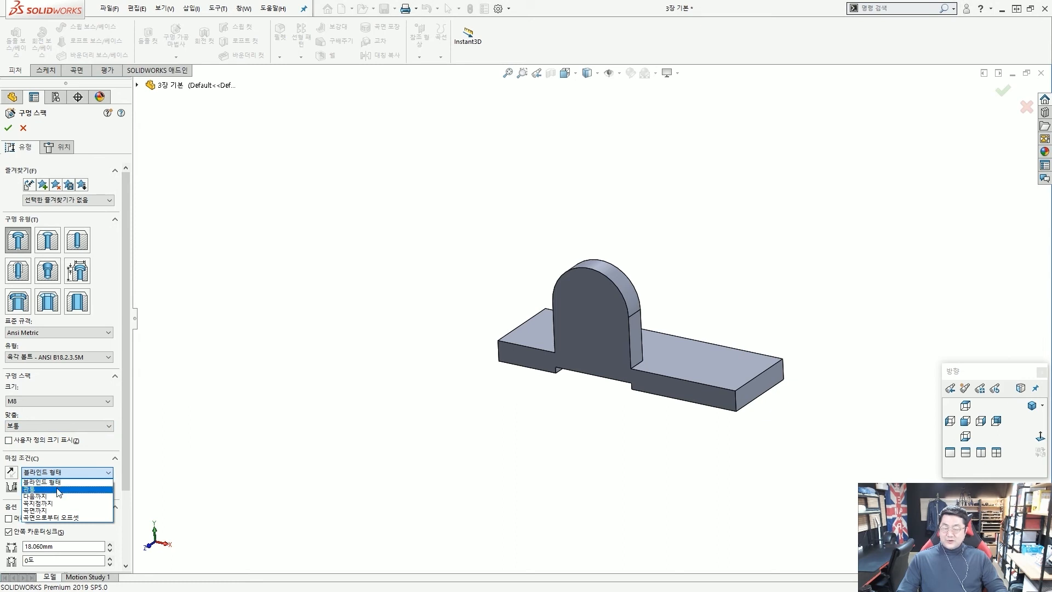
pyautogui.click(59, 489)
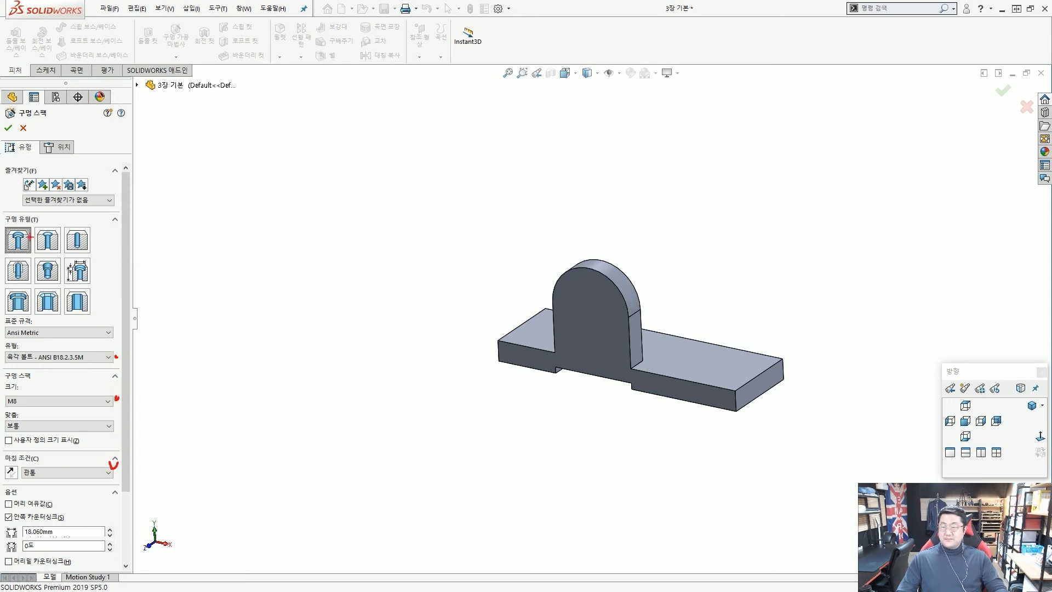
pyautogui.moveTo(21, 218); pyautogui.dragTo(34, 216)
pyautogui.press('Escape')
pyautogui.hotkey('ctrl', '2')
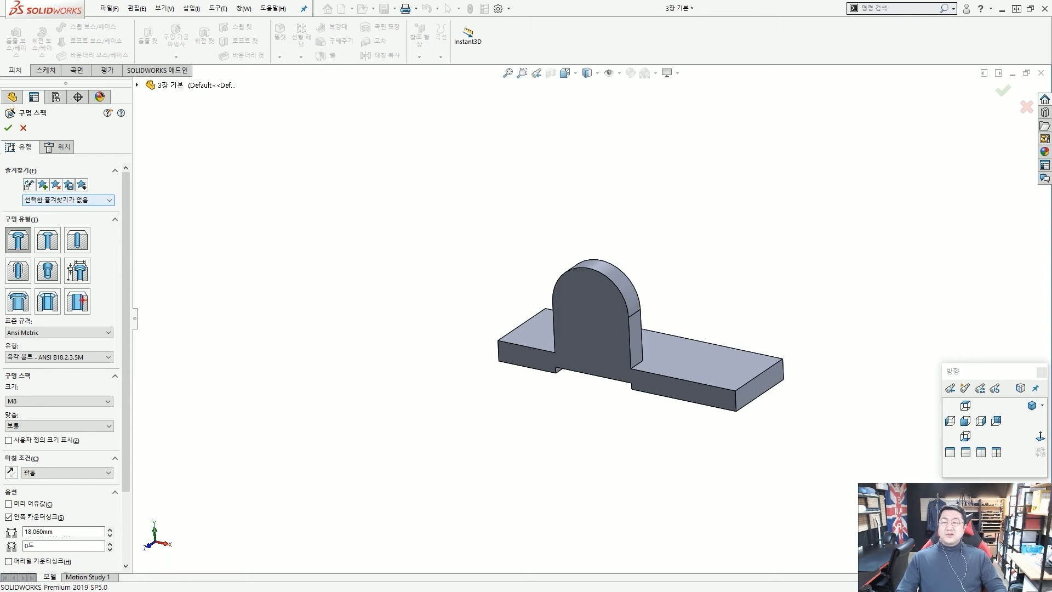
pyautogui.moveTo(66, 163)
pyautogui.mouseDown()
pyautogui.moveTo(58, 131)
pyautogui.moveTo(71, 149)
pyautogui.moveTo(108, 138)
pyautogui.mouseUp()
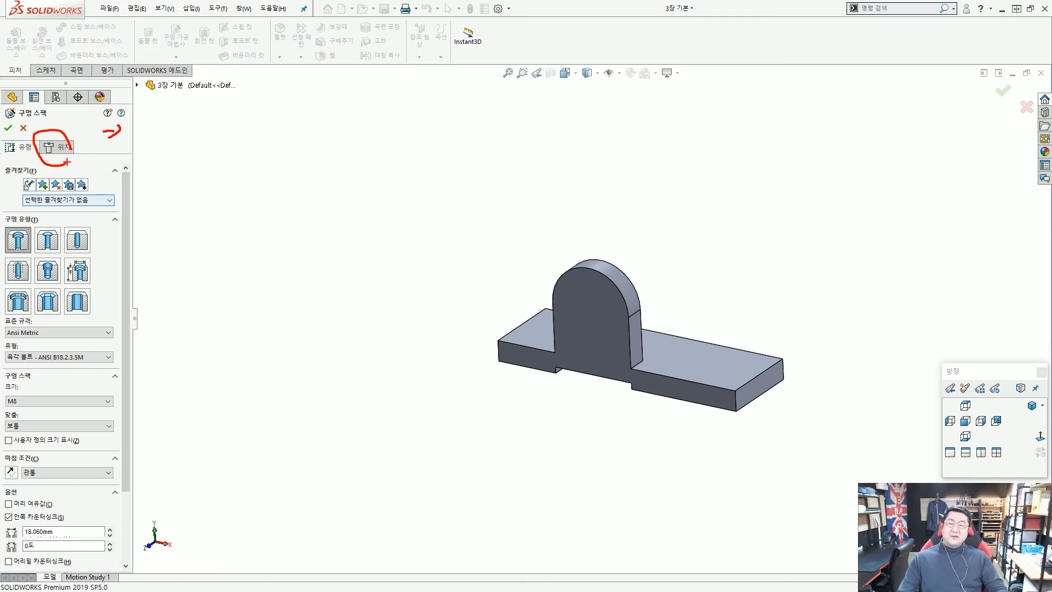
pyautogui.press('Escape')
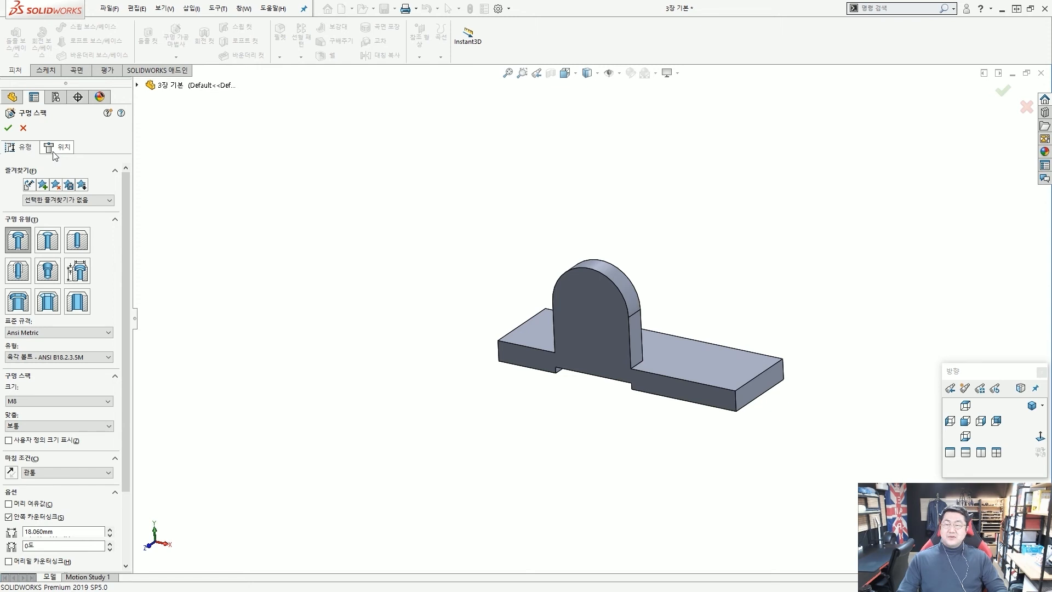
# Switch to positioning the hole and choose the front face of the rounded upright as its placement face.
pyautogui.click(55, 151)
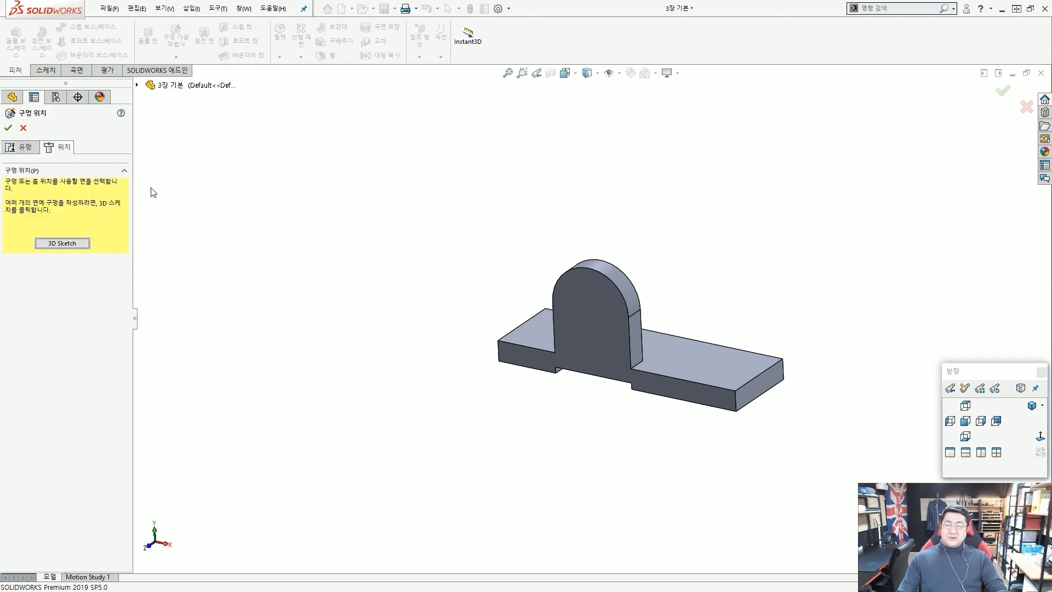
pyautogui.moveTo(289, 220); pyautogui.dragTo(336, 265, button='middle')
pyautogui.scroll(-3, 635, 362)
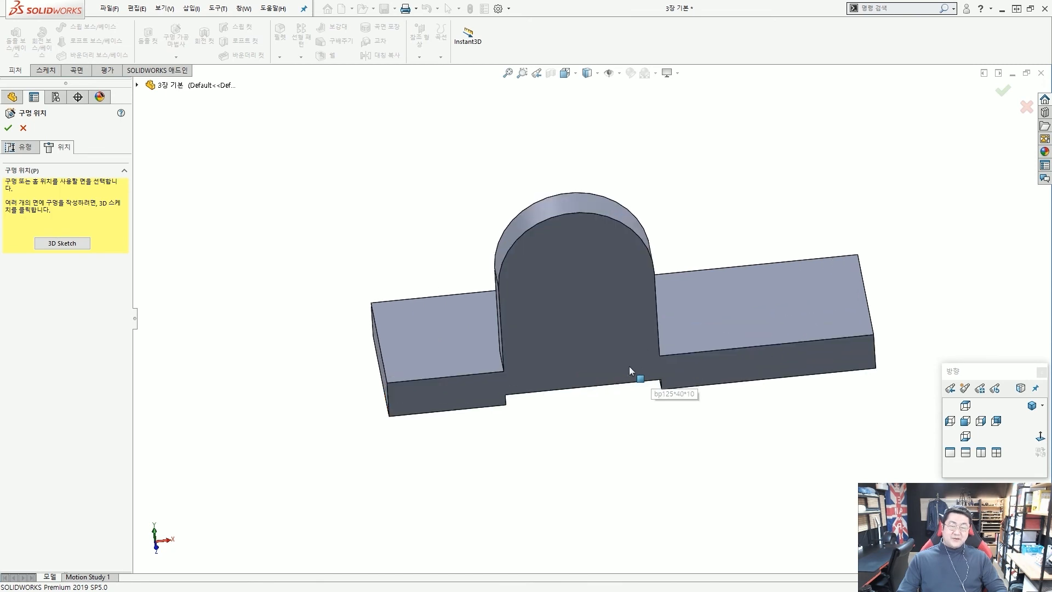
pyautogui.scroll(2, 629, 366)
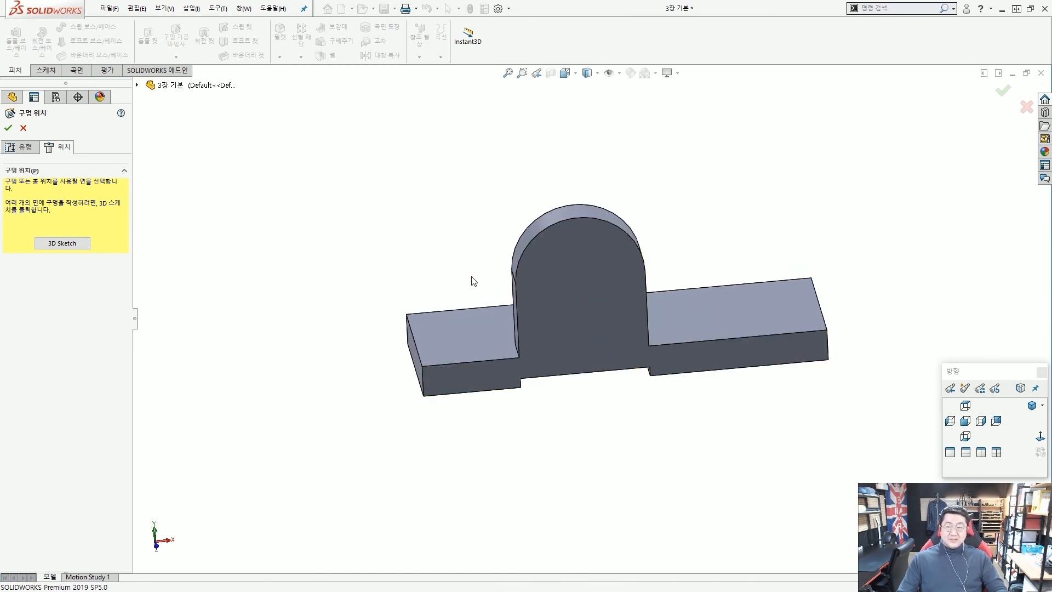
pyautogui.moveTo(334, 253)
pyautogui.mouseDown()
pyautogui.moveTo(222, 210)
pyautogui.moveTo(715, 159)
pyautogui.moveTo(799, 165)
pyautogui.mouseUp()
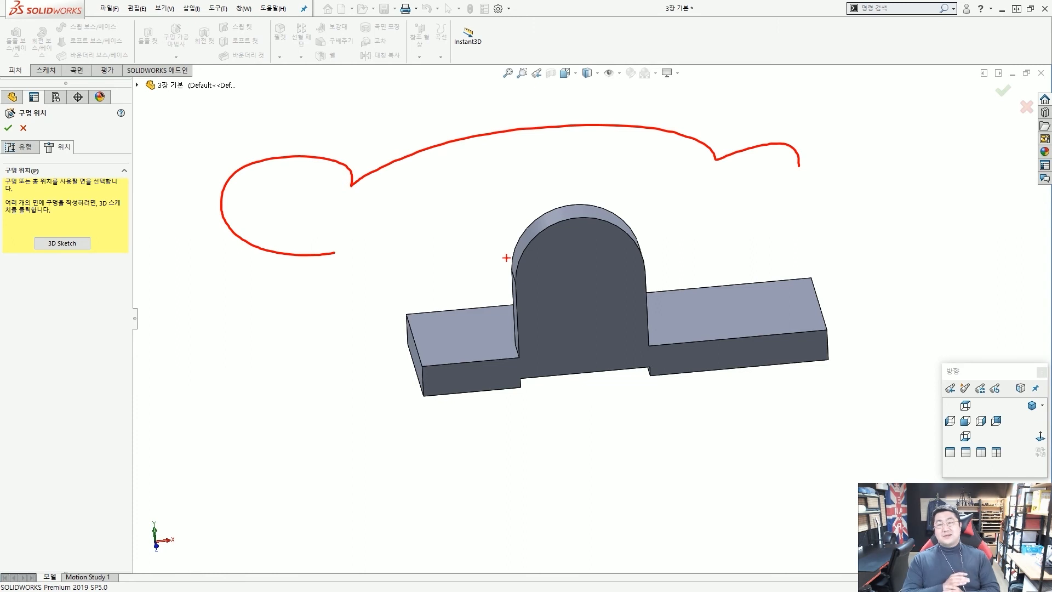
pyautogui.press('Escape')
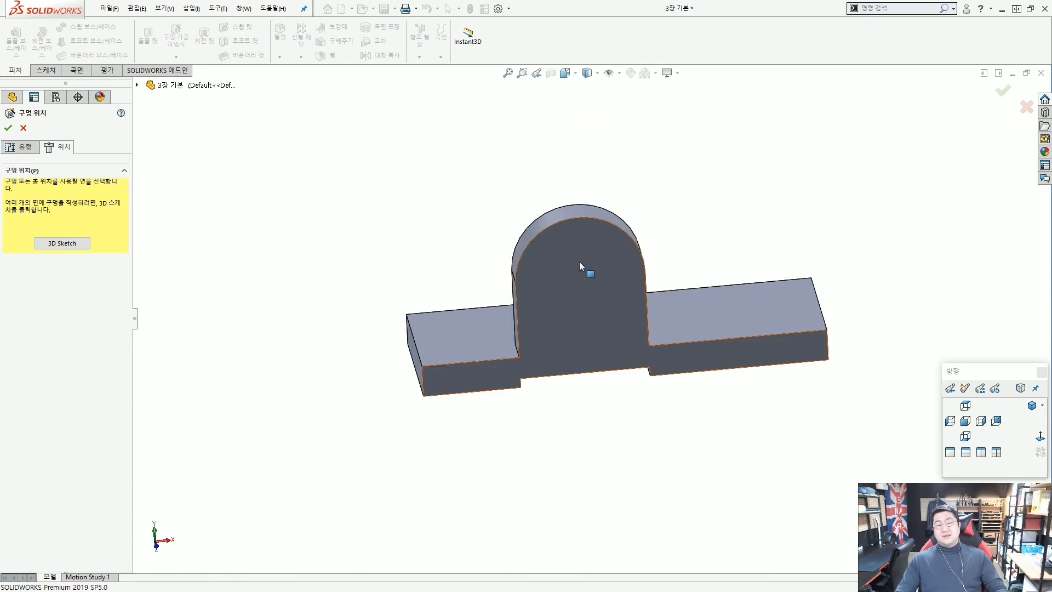
pyautogui.click(580, 258)
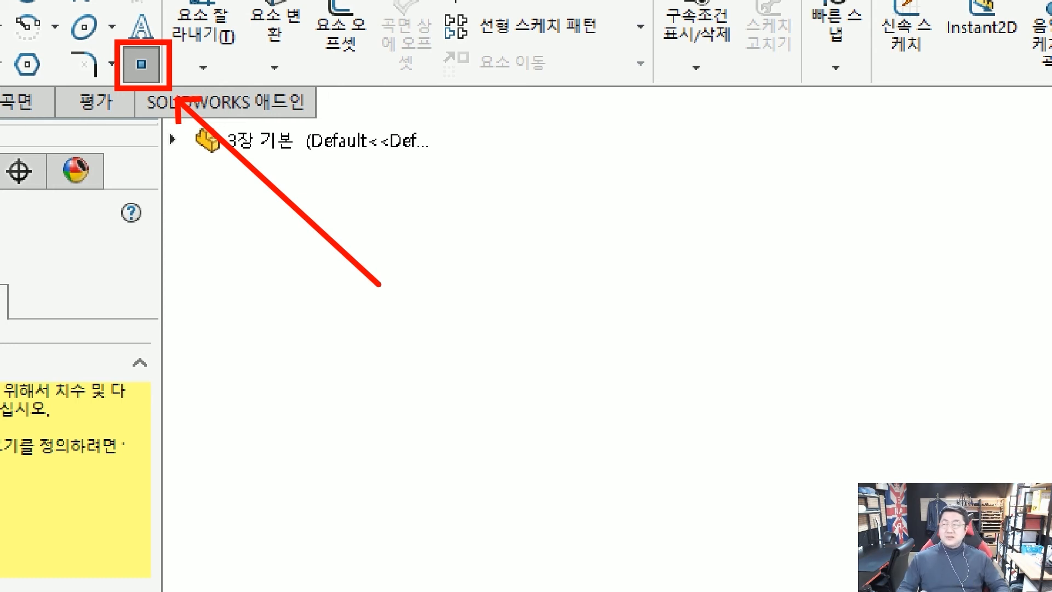
pyautogui.moveTo(160, 95)
pyautogui.mouseDown()
pyautogui.moveTo(108, 64)
pyautogui.moveTo(157, 76)
pyautogui.mouseUp()
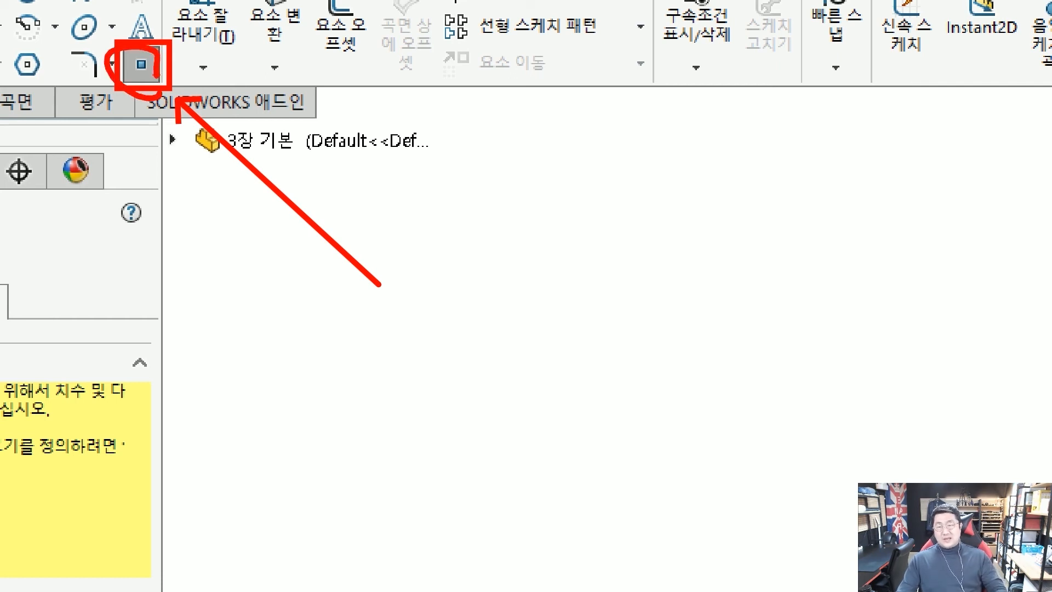
pyautogui.press('Escape')
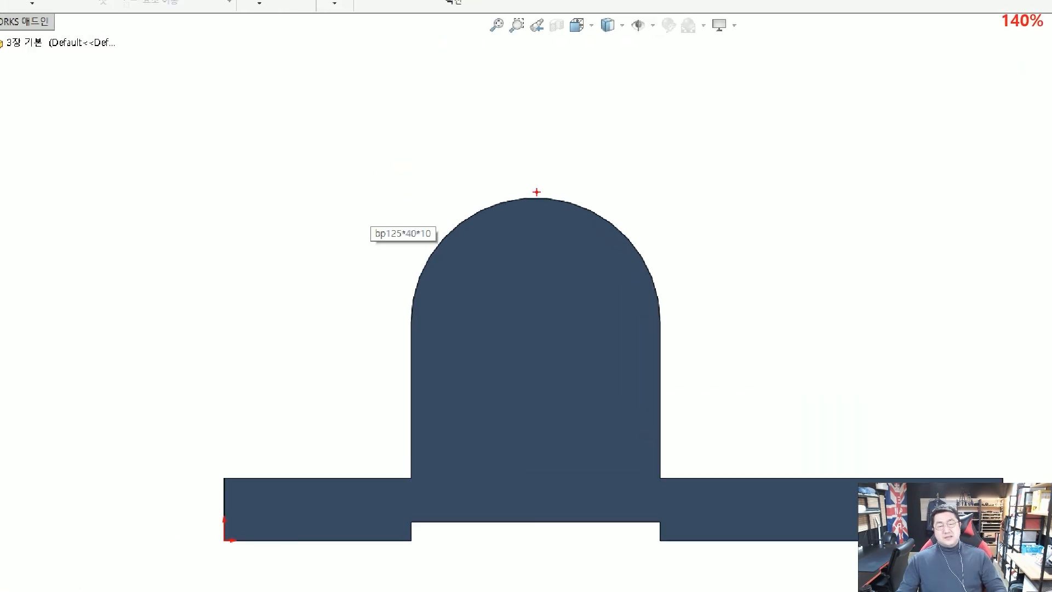
pyautogui.moveTo(420, 296)
pyautogui.mouseDown()
pyautogui.moveTo(482, 206)
pyautogui.moveTo(648, 294)
pyautogui.mouseUp()
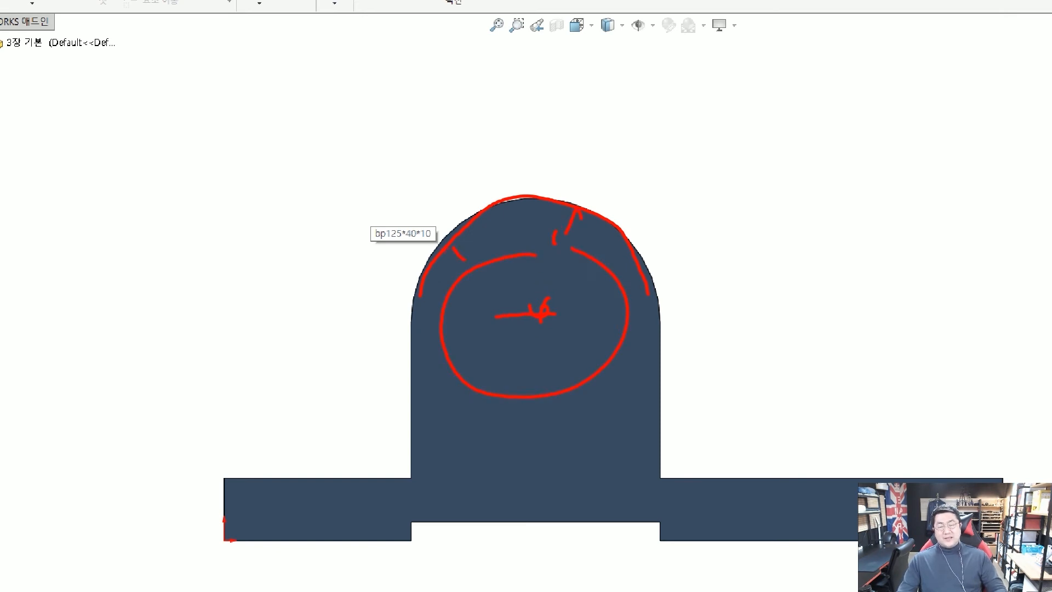
pyautogui.press('Escape')
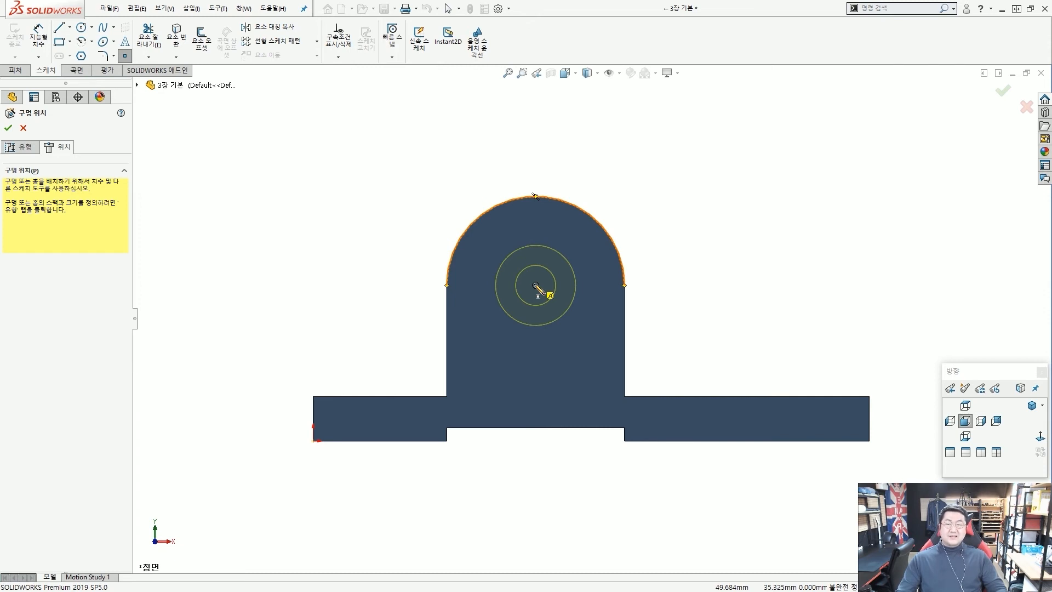
# Place the counterbore hole at the center of the upright's rounded top arc and finish the hole.
pyautogui.click(535, 285)
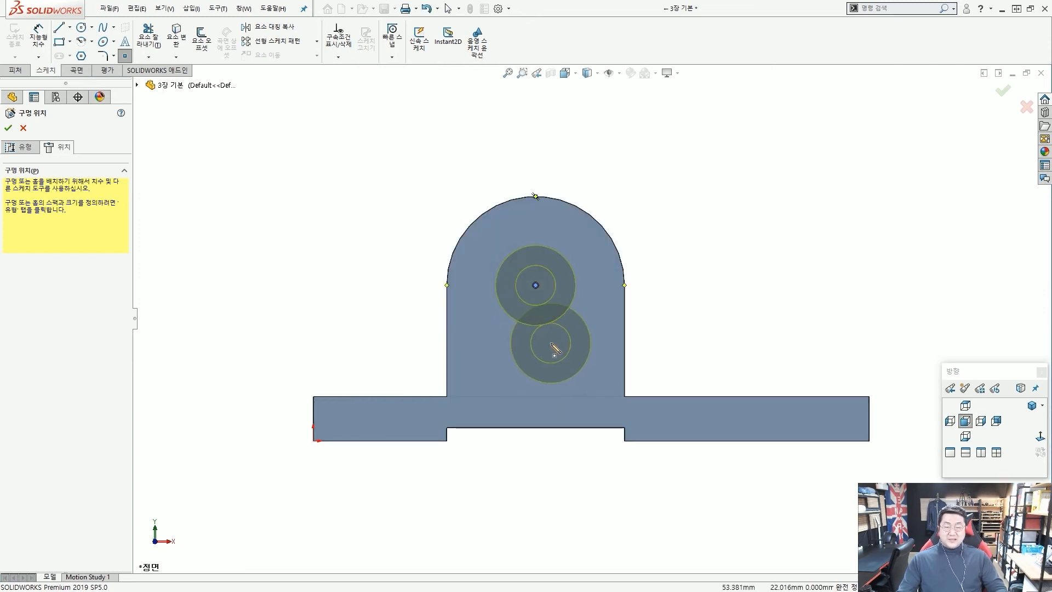
pyautogui.press('Escape')
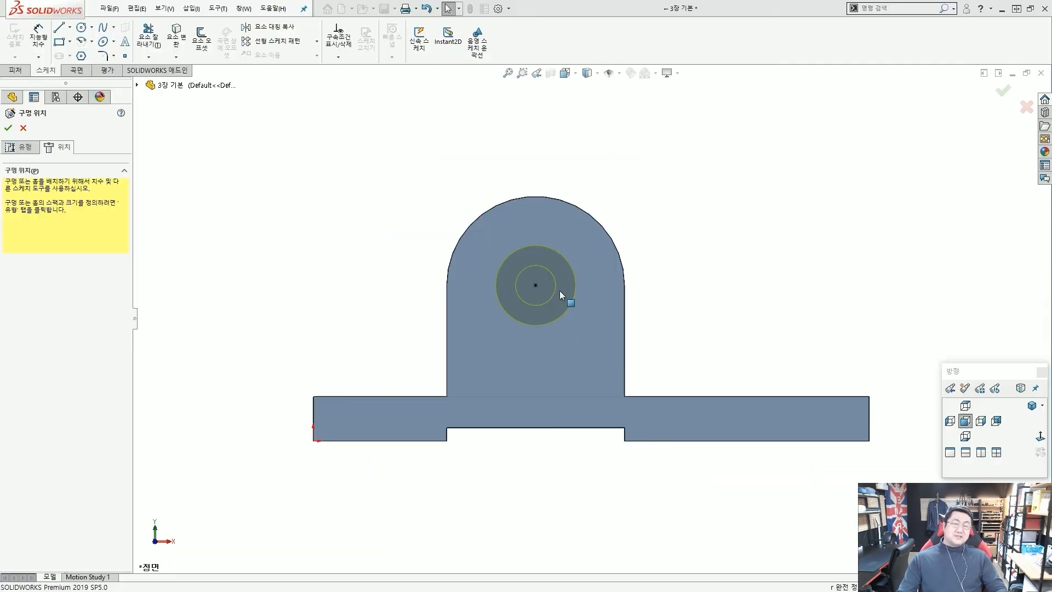
pyautogui.moveTo(655, 237); pyautogui.dragTo(633, 261, button='middle')
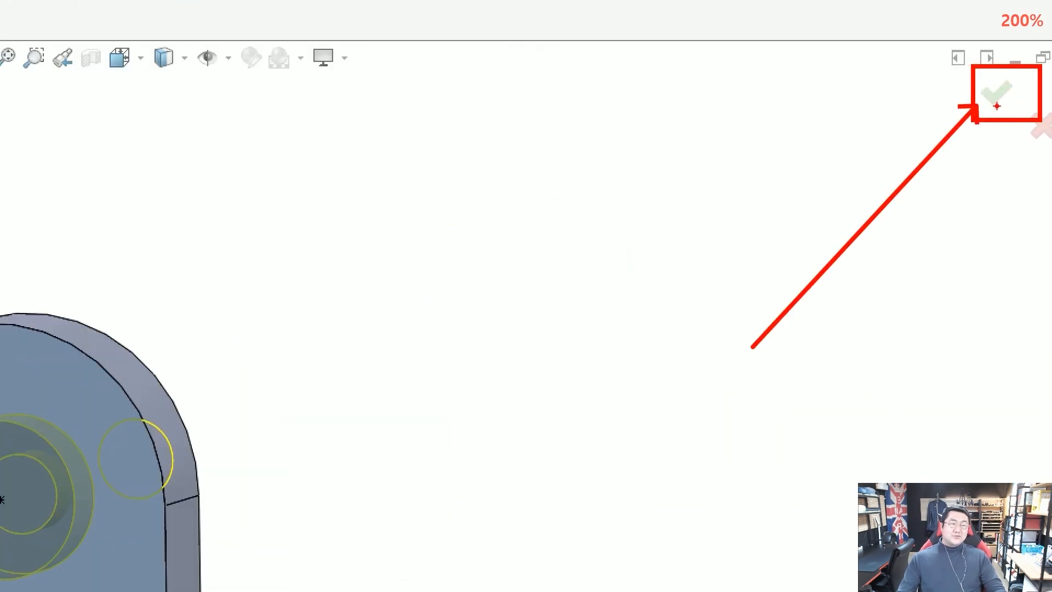
pyautogui.click(1000, 95)
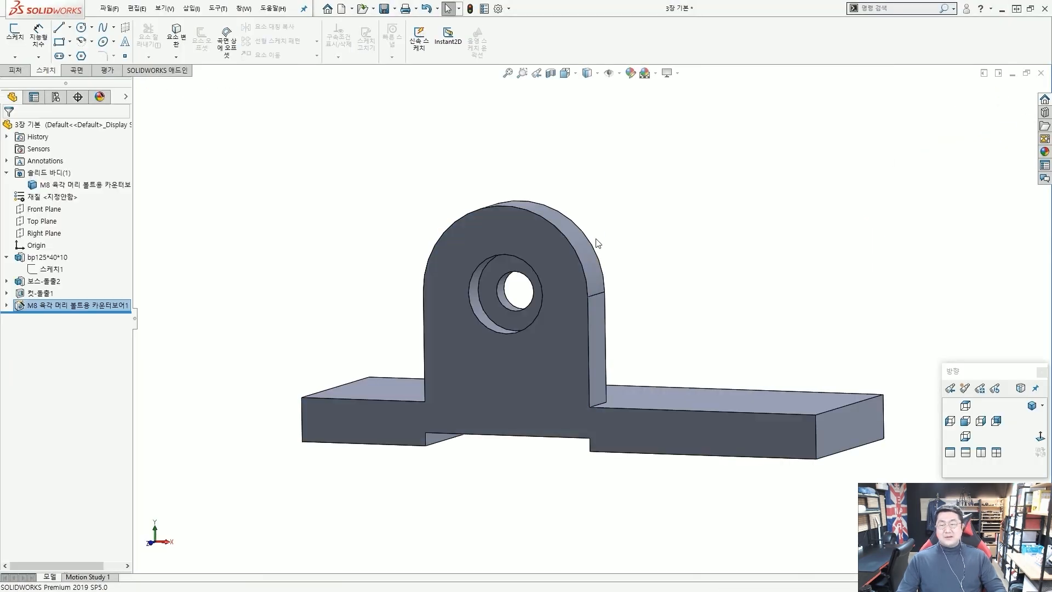
pyautogui.moveTo(563, 307)
pyautogui.mouseDown(button='middle')
pyautogui.moveTo(570, 219)
pyautogui.moveTo(551, 342)
pyautogui.moveTo(500, 331)
pyautogui.moveTo(566, 320)
pyautogui.mouseUp(button='middle')
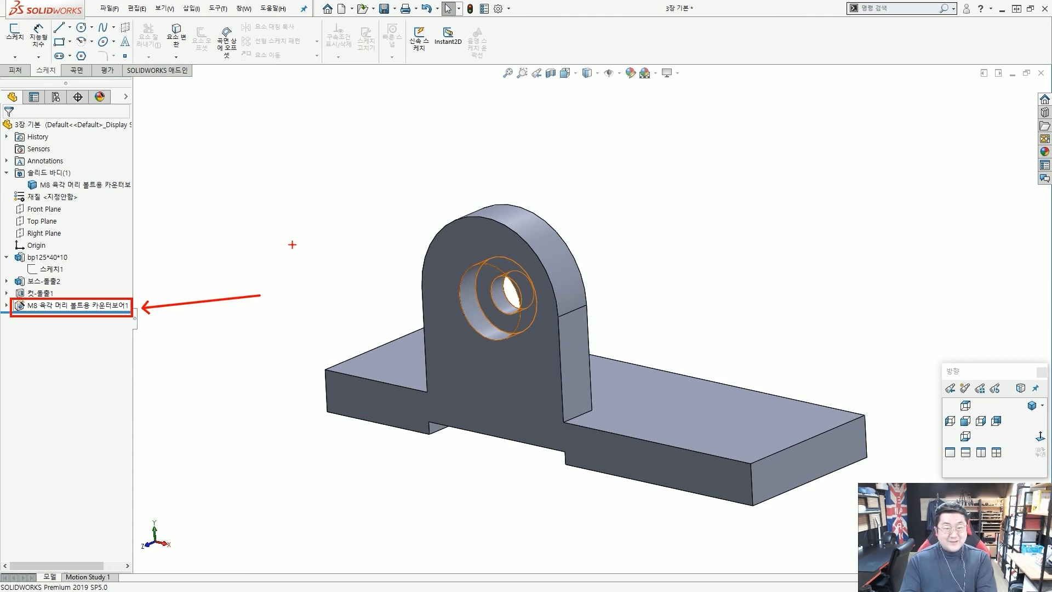
pyautogui.press('Escape')
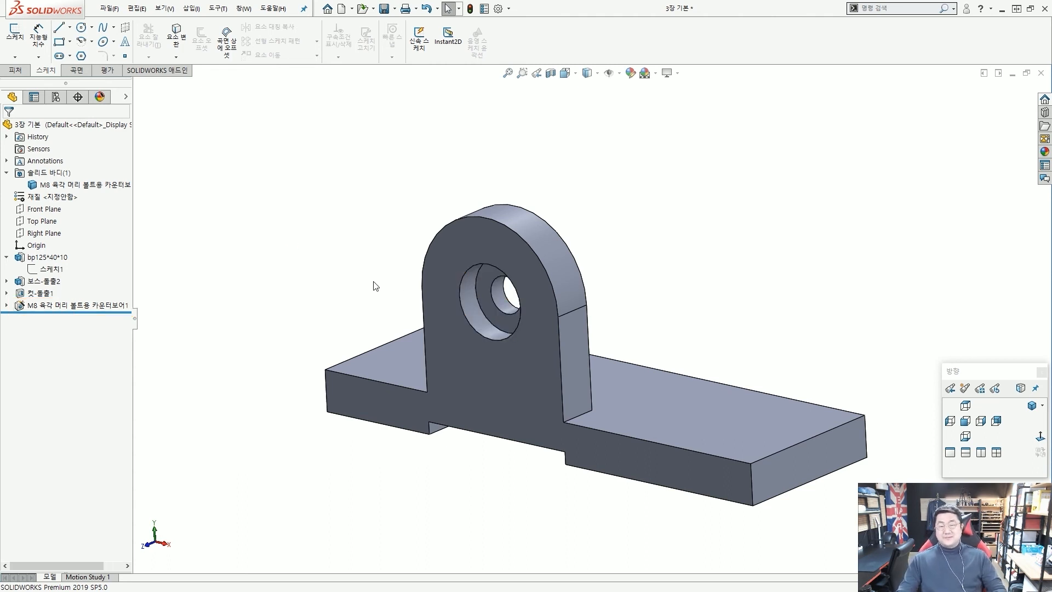
# Fit the whole bracket in view and save the part.
pyautogui.moveTo(374, 286); pyautogui.dragTo(580, 351, button='middle')
pyautogui.scroll(-3, 600, 343)
pyautogui.scroll(3, 601, 343)
pyautogui.scroll(-2, 580, 351)
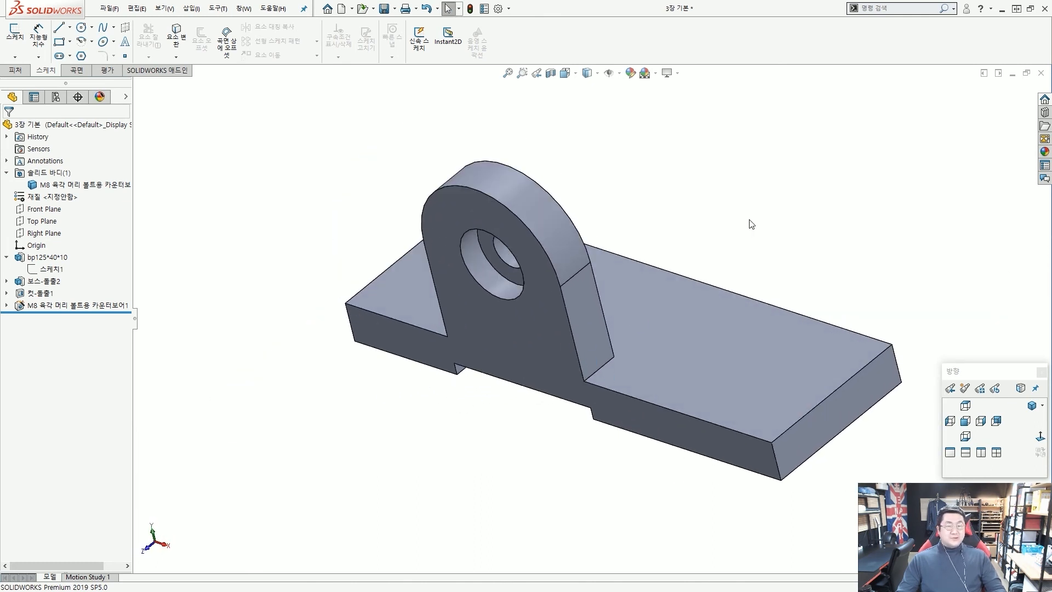
pyautogui.press('f')
pyautogui.hotkey('ctrl', 's')
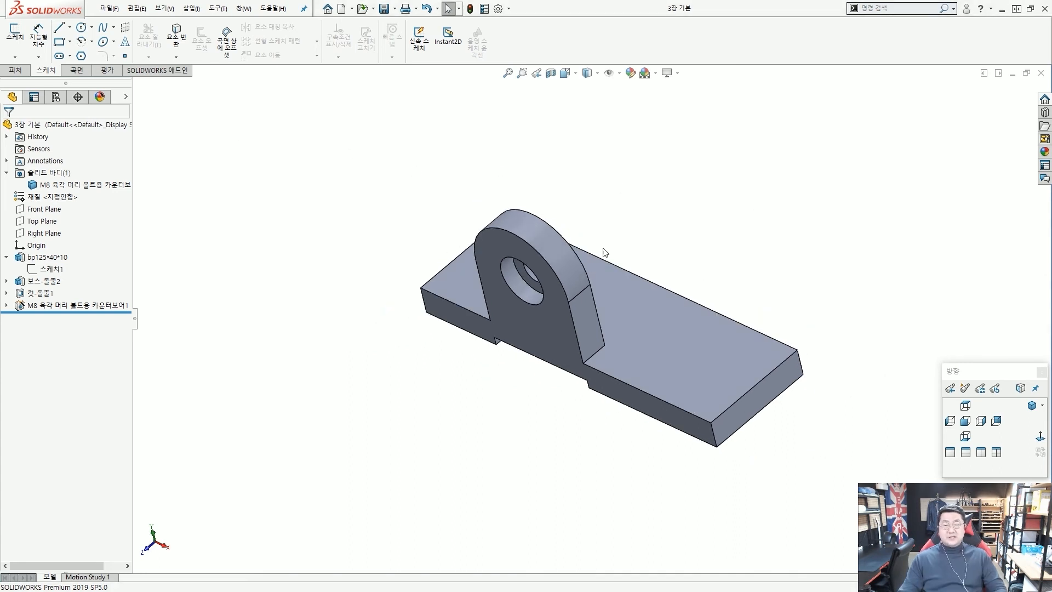
pyautogui.moveTo(529, 326); pyautogui.dragTo(554, 314, button='middle')
pyautogui.scroll(-1, 571, 314)
pyautogui.scroll(2, 573, 317)
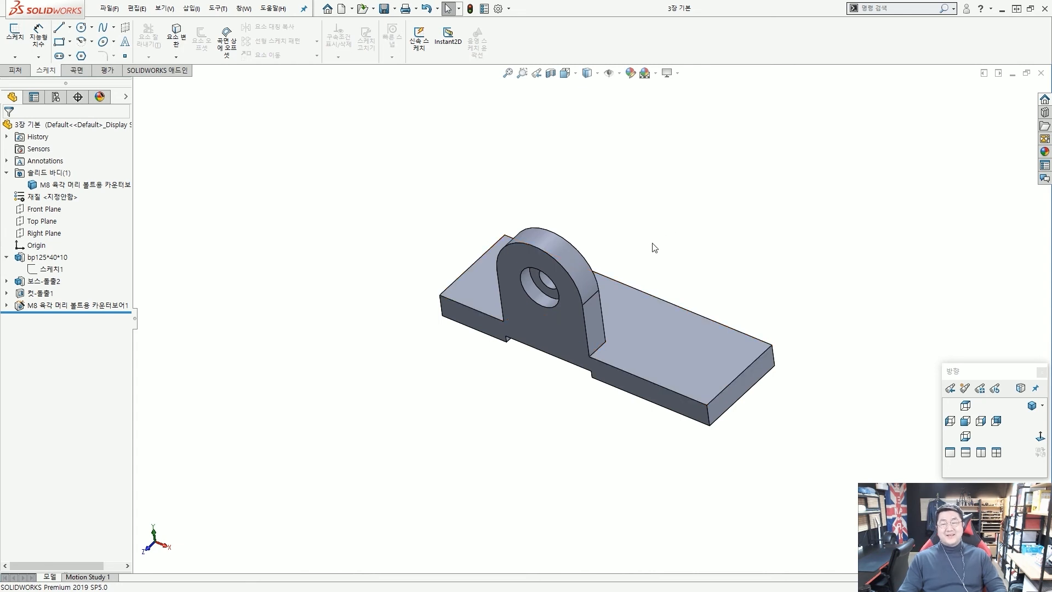
pyautogui.moveTo(637, 263); pyautogui.dragTo(632, 227, button='middle')
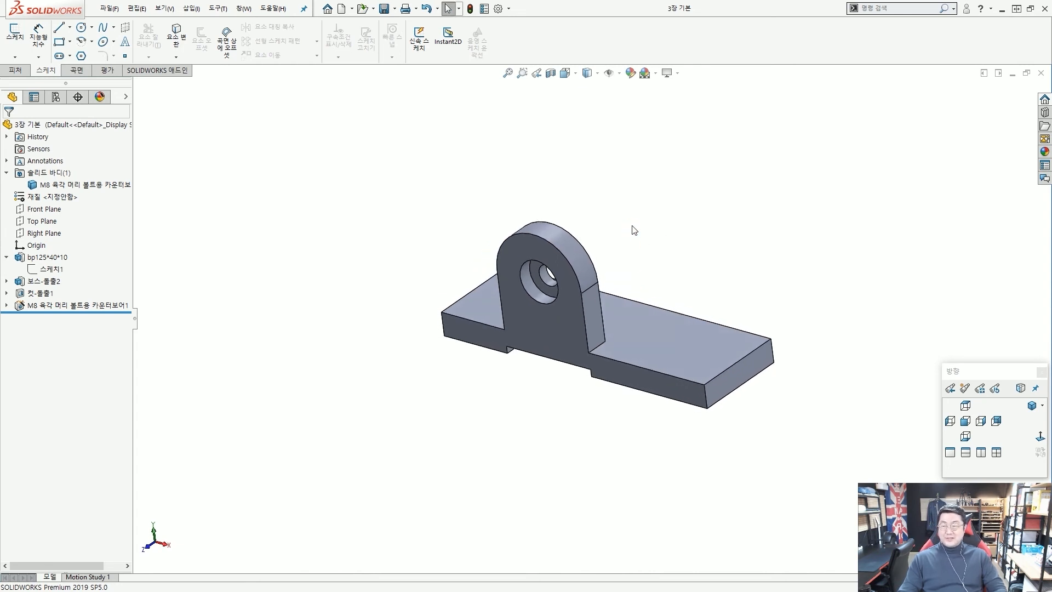
pyautogui.scroll(-2, 639, 287)
pyautogui.scroll(2, 639, 286)
pyautogui.moveTo(640, 286); pyautogui.dragTo(638, 299, button='middle')
pyautogui.scroll(-2, 634, 328)
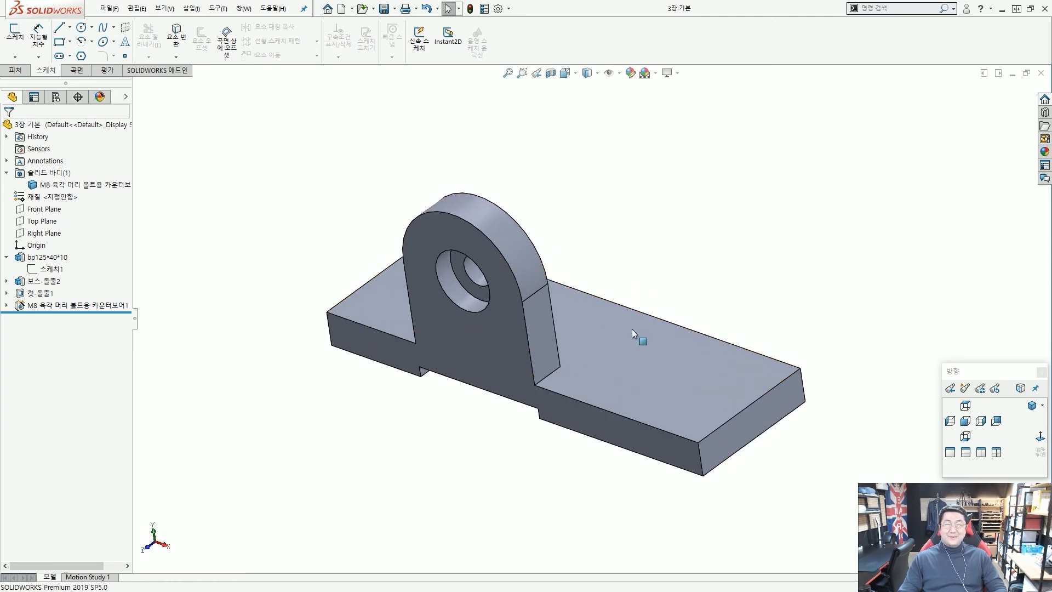
pyautogui.scroll(2, 632, 329)
pyautogui.scroll(-3, 629, 330)
pyautogui.scroll(3, 625, 330)
pyautogui.moveTo(603, 329); pyautogui.dragTo(598, 329, button='middle')
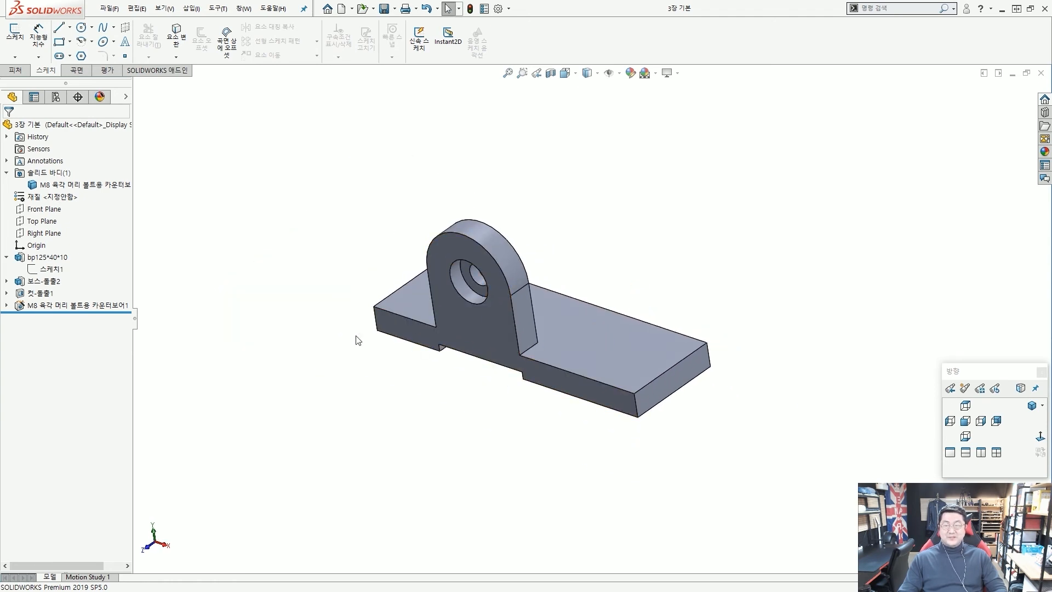
pyautogui.scroll(-2, 352, 328)
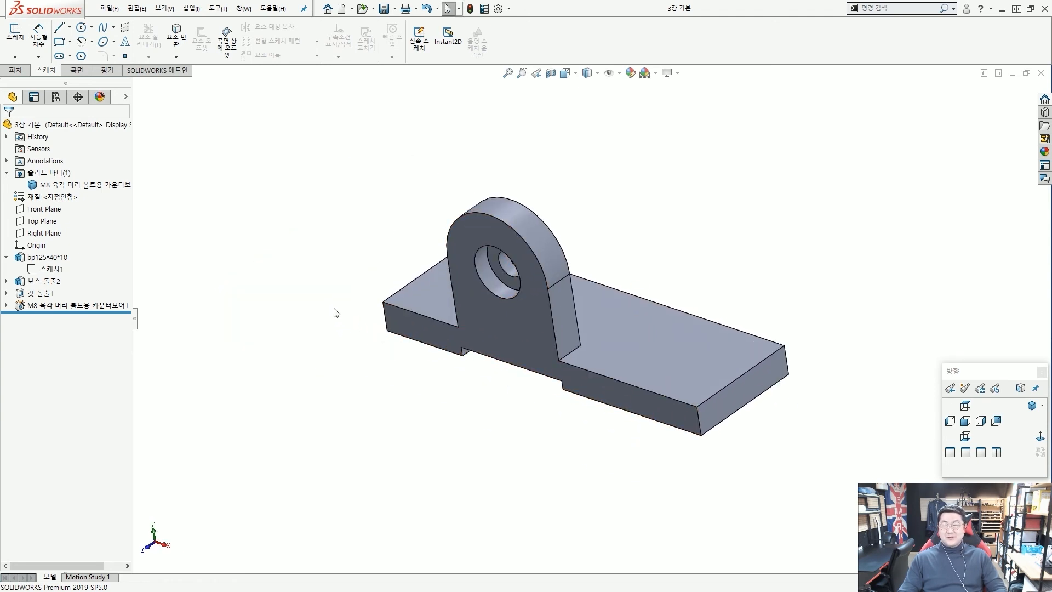
# Start the Fillet feature and set it to full preview (전체 미리보기).
pyautogui.click(18, 74)
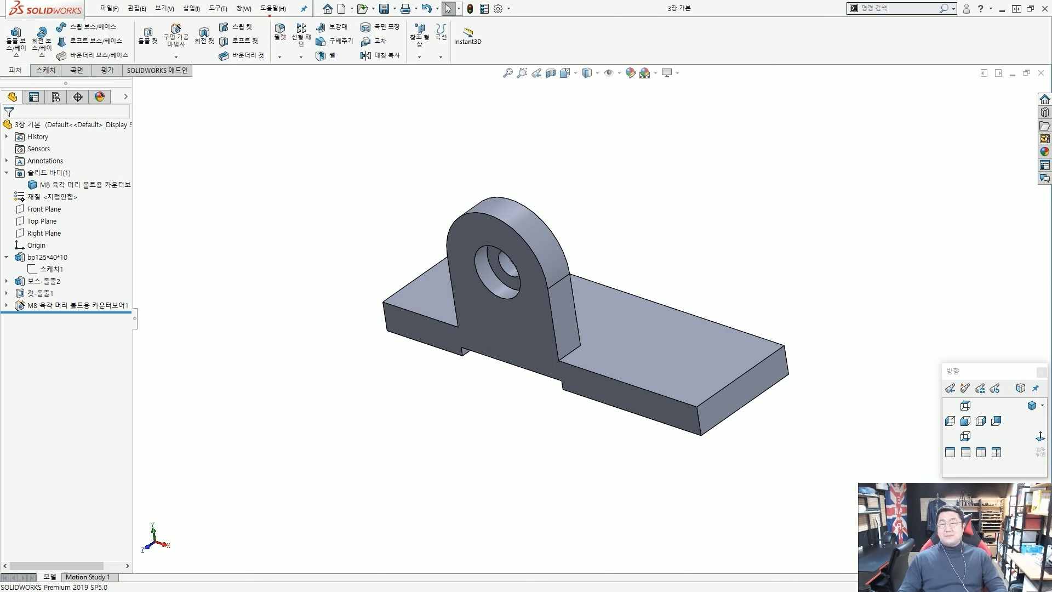
pyautogui.click(281, 57)
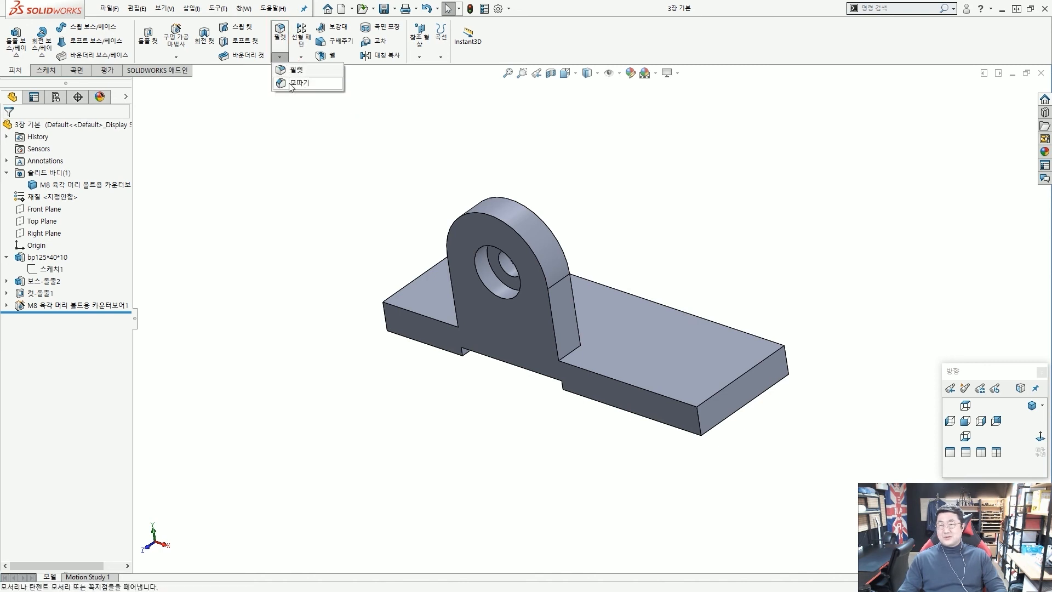
pyautogui.click(284, 37)
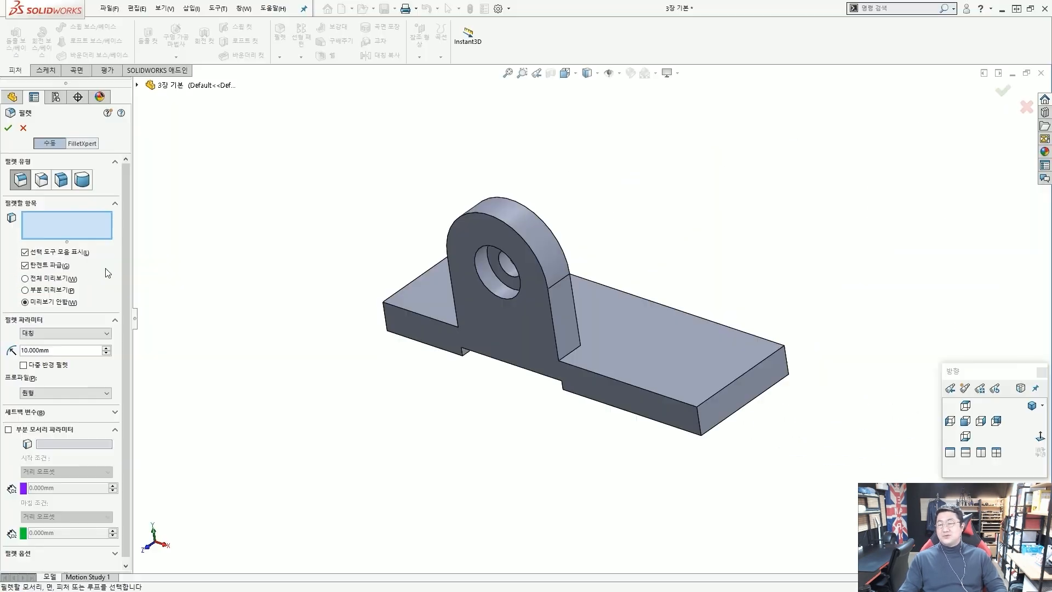
pyautogui.click(39, 280)
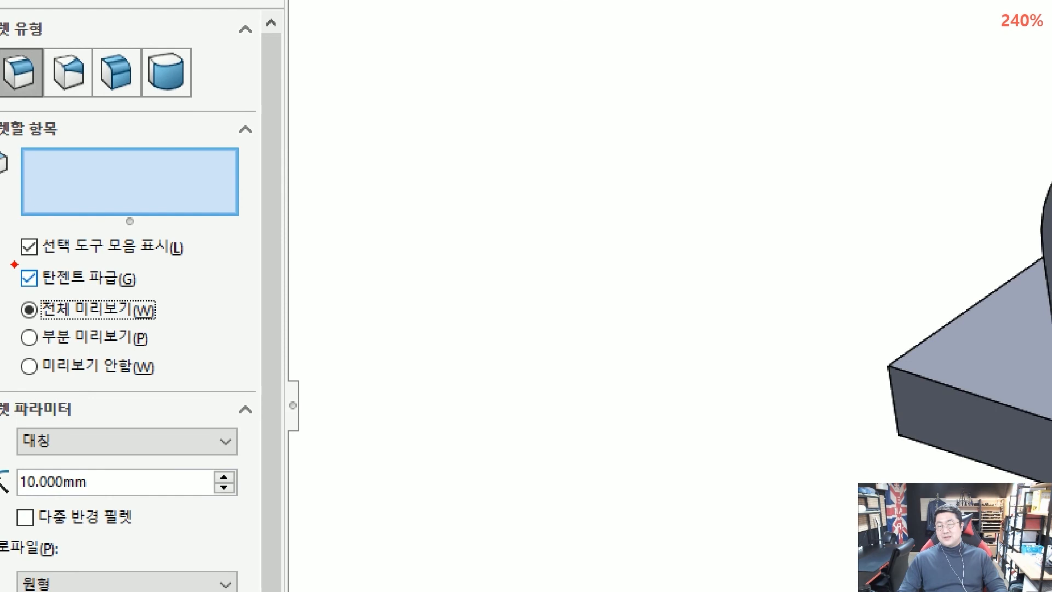
pyautogui.keyDown('ctrl'); pyautogui.moveTo(15, 264); pyautogui.dragTo(145, 292); pyautogui.keyUp('ctrl')
pyautogui.keyDown('ctrl'); pyautogui.keyDown('shift'); pyautogui.moveTo(269, 277); pyautogui.dragTo(149, 272); pyautogui.keyUp('shift'); pyautogui.keyUp('ctrl')
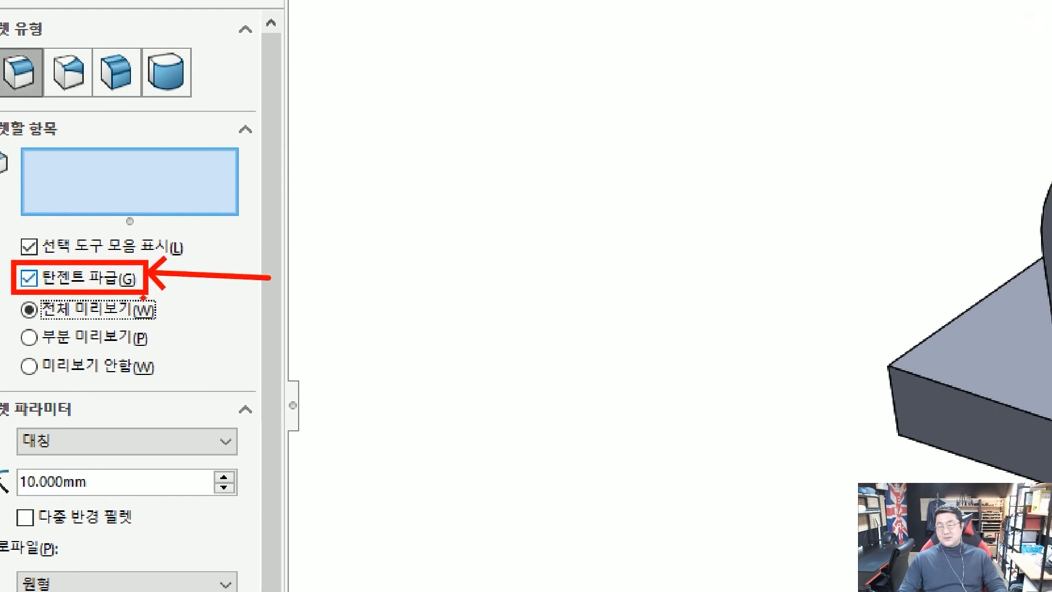
pyautogui.keyDown('ctrl'); pyautogui.moveTo(6, 294); pyautogui.dragTo(174, 327); pyautogui.keyUp('ctrl')
pyautogui.keyDown('ctrl'); pyautogui.keyDown('shift'); pyautogui.moveTo(250, 326); pyautogui.dragTo(188, 314); pyautogui.keyUp('shift'); pyautogui.keyUp('ctrl')
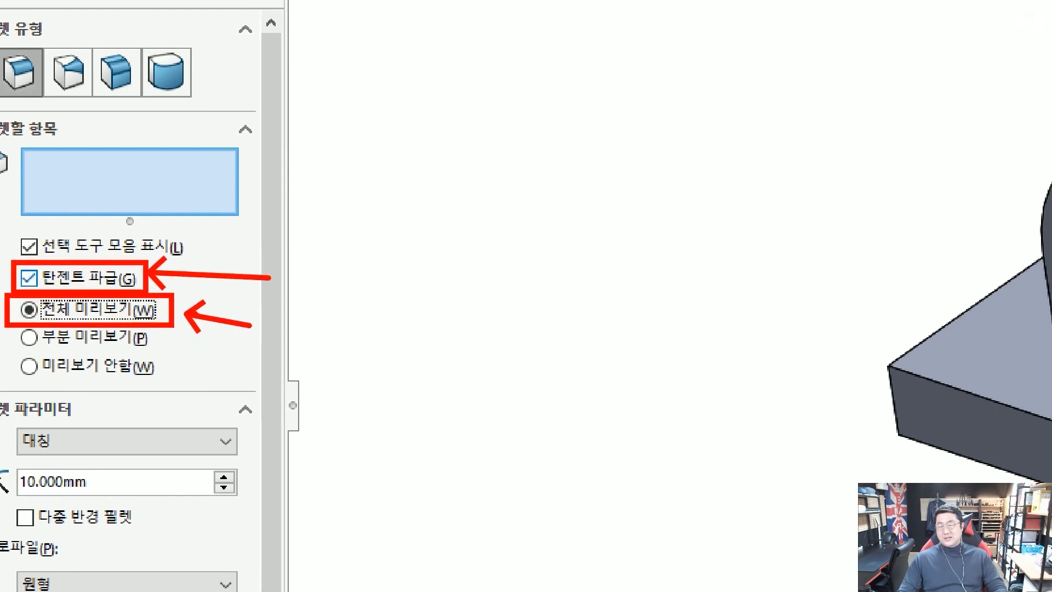
pyautogui.press('Escape')
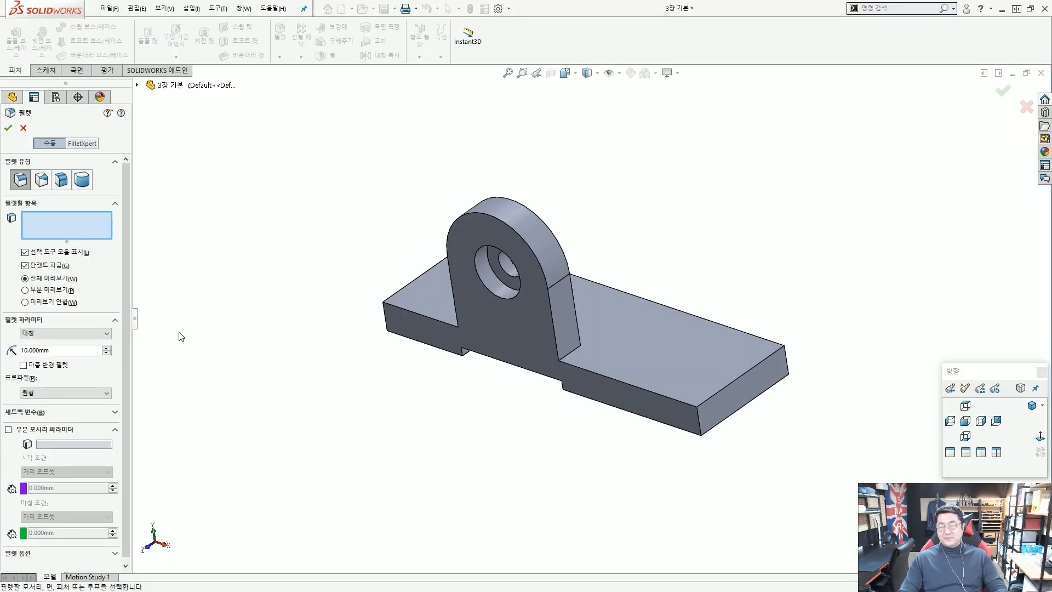
# Set the fillet radius to 8 mm.
pyautogui.doubleClick(78, 351)
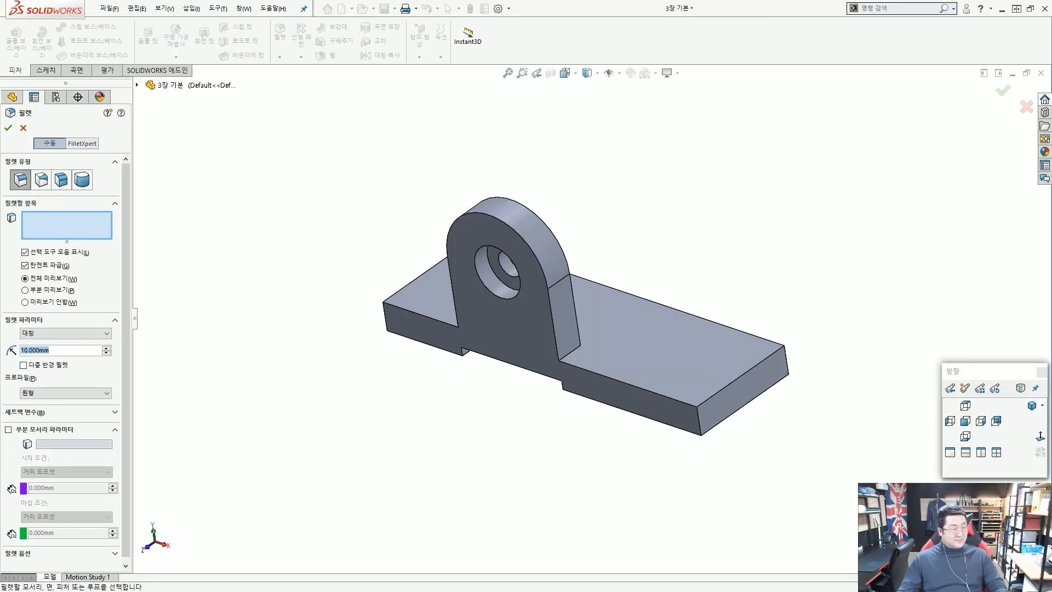
pyautogui.write('8')
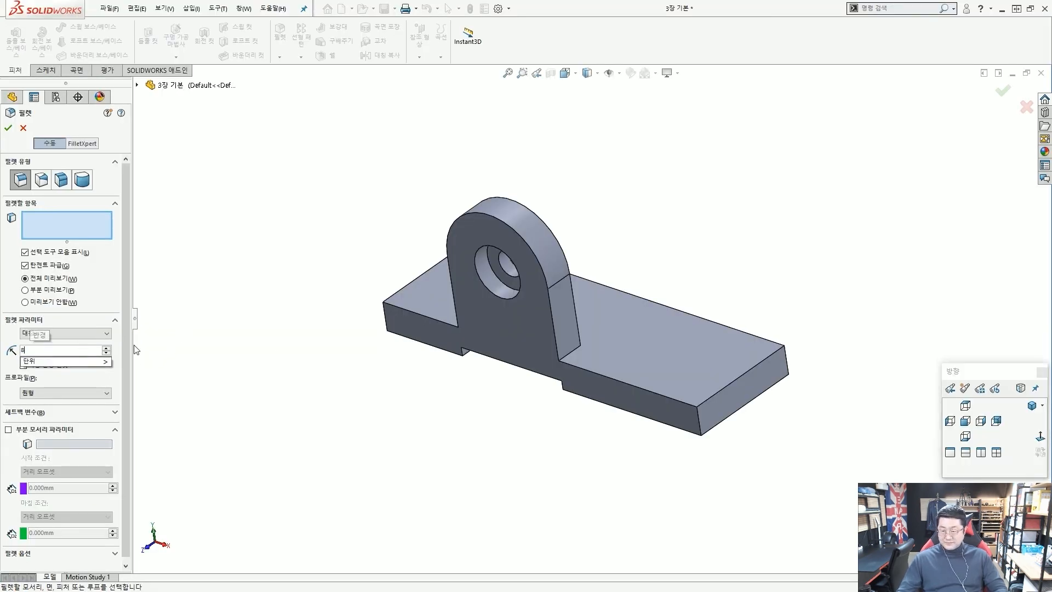
pyautogui.press('Return')
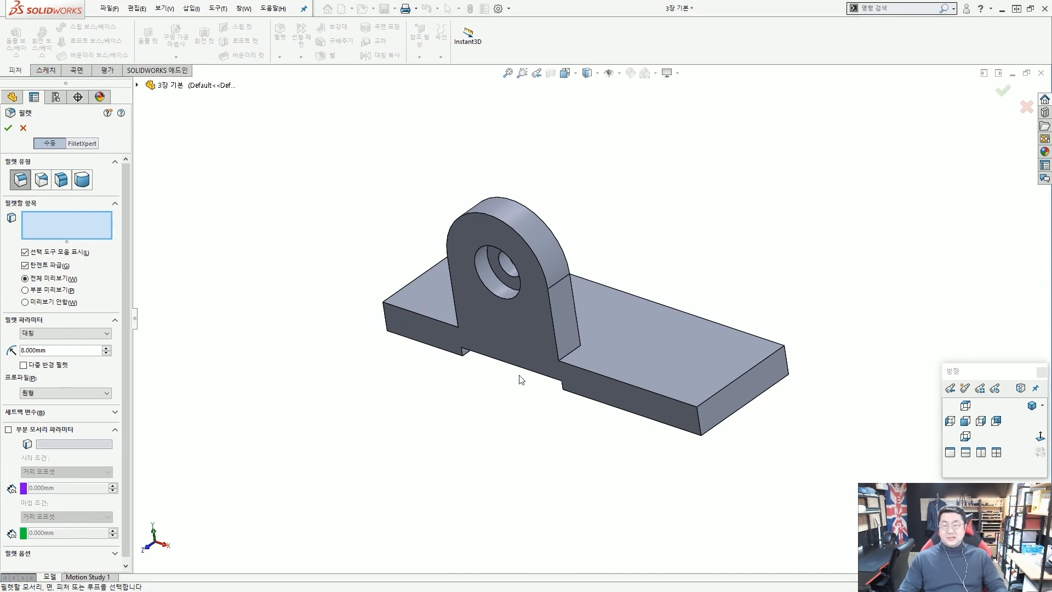
pyautogui.moveTo(640, 382); pyautogui.dragTo(677, 399, button='middle')
pyautogui.scroll(-3, 677, 399)
pyautogui.scroll(-2, 685, 461)
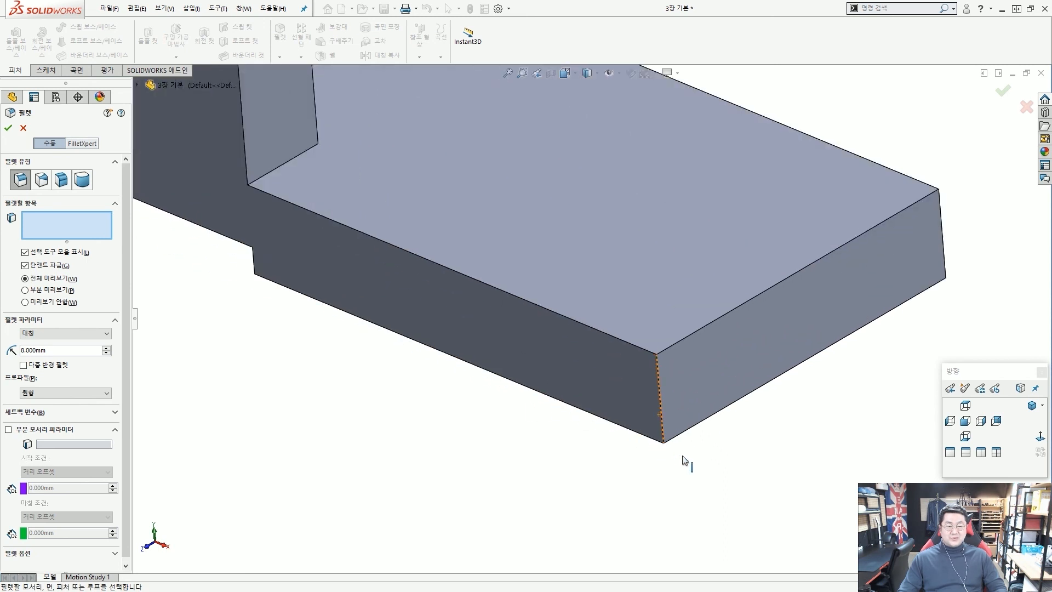
pyautogui.click(662, 384)
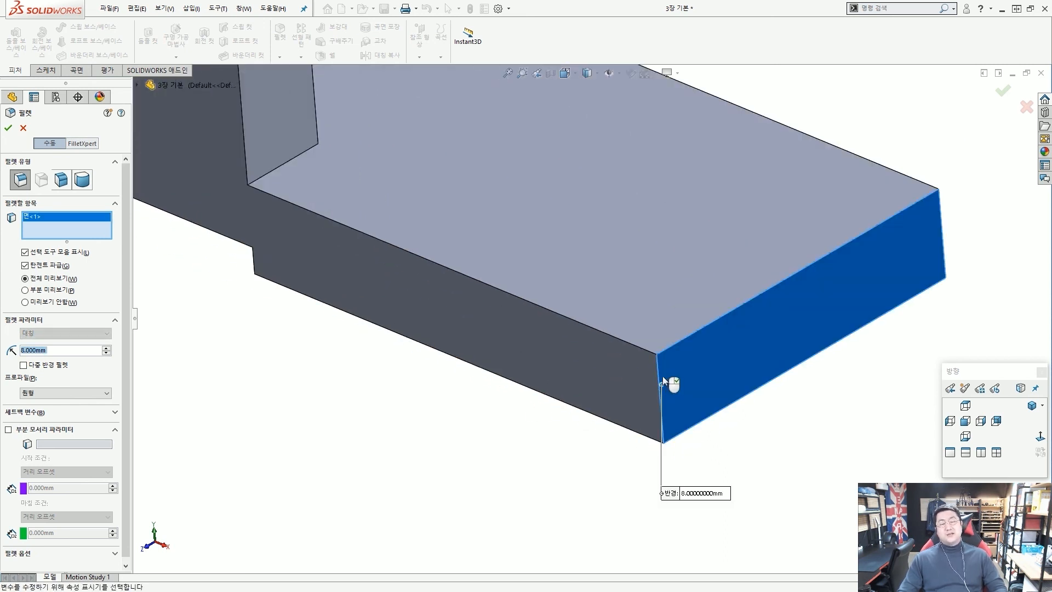
pyautogui.click(666, 347)
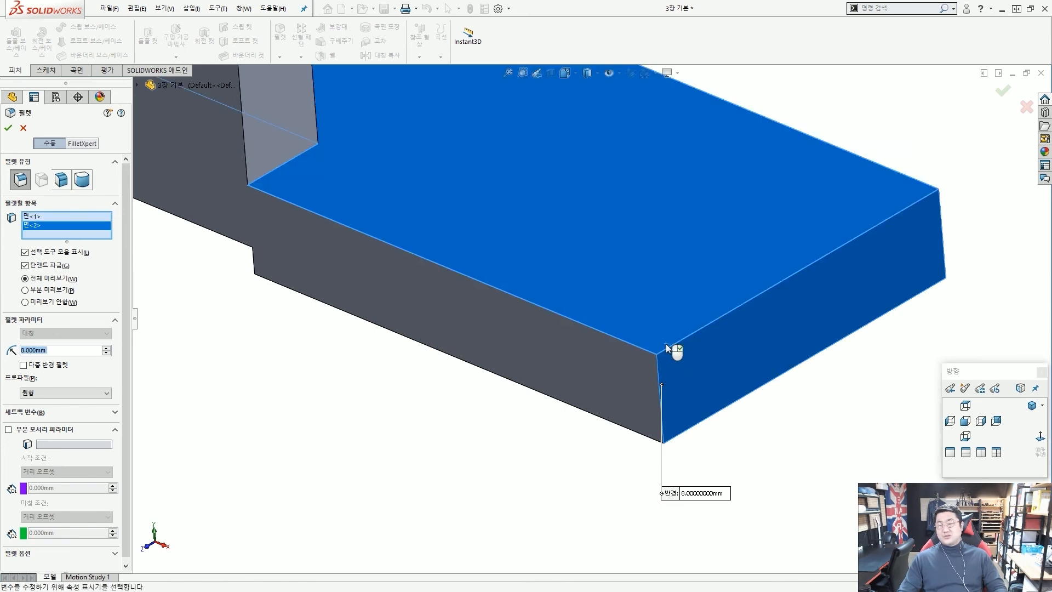
pyautogui.scroll(5, 666, 348)
pyautogui.scroll(-4, 510, 276)
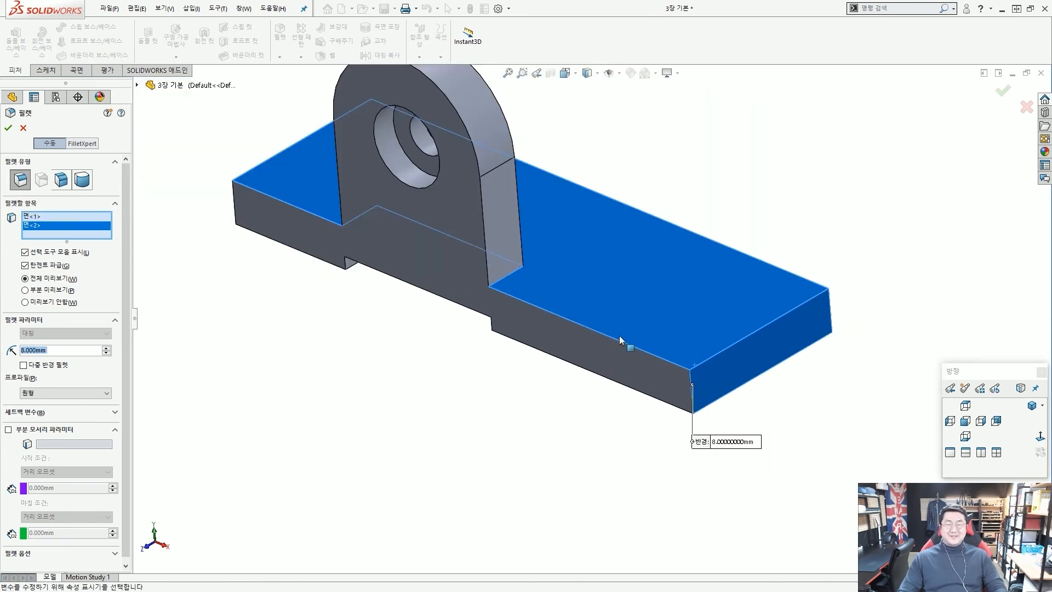
pyautogui.click(714, 325)
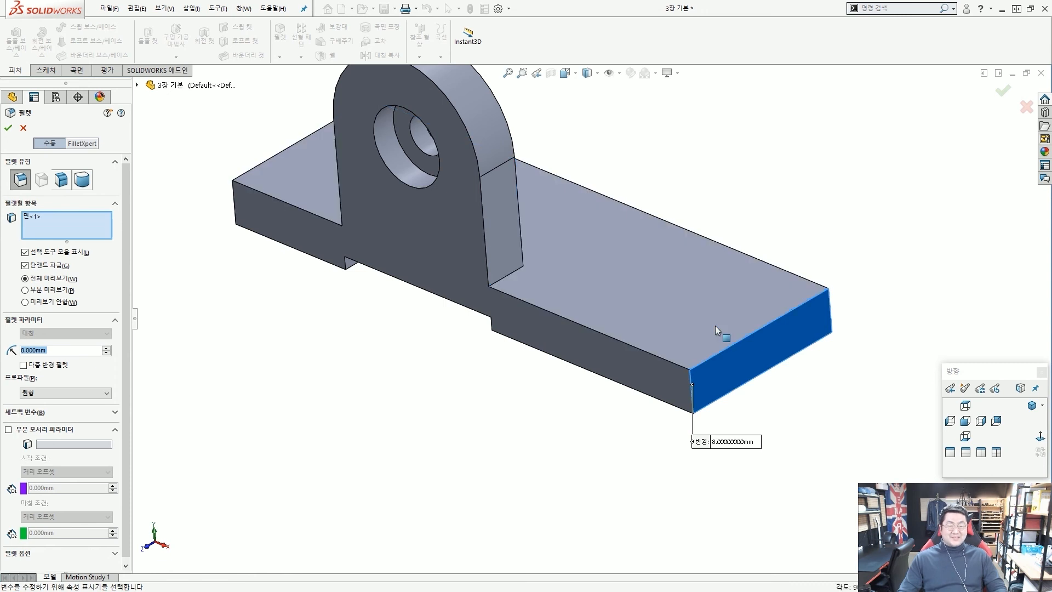
pyautogui.click(736, 371)
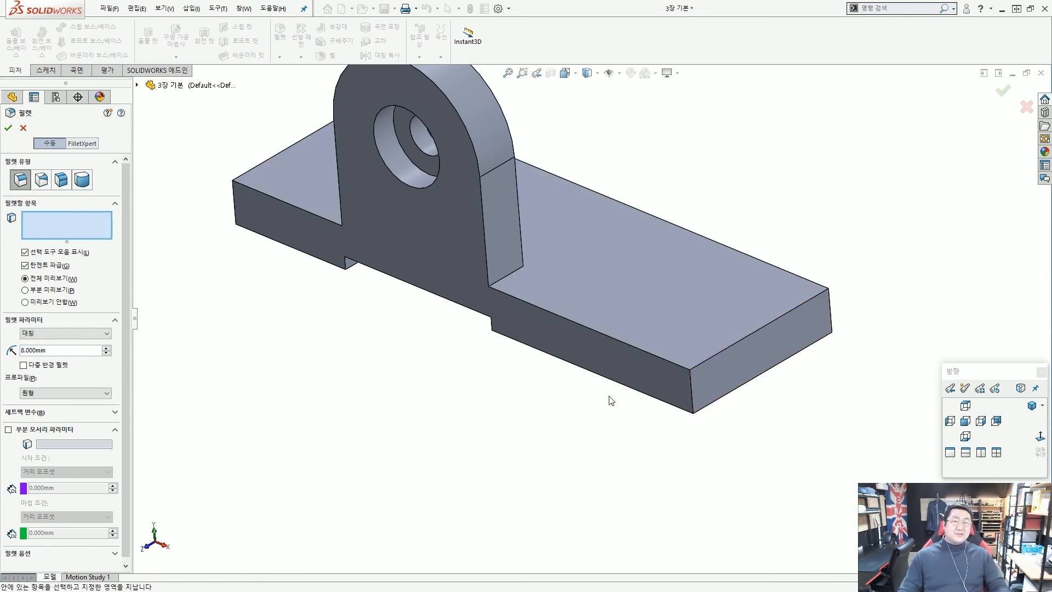
pyautogui.scroll(5, 658, 319)
pyautogui.scroll(-4, 627, 313)
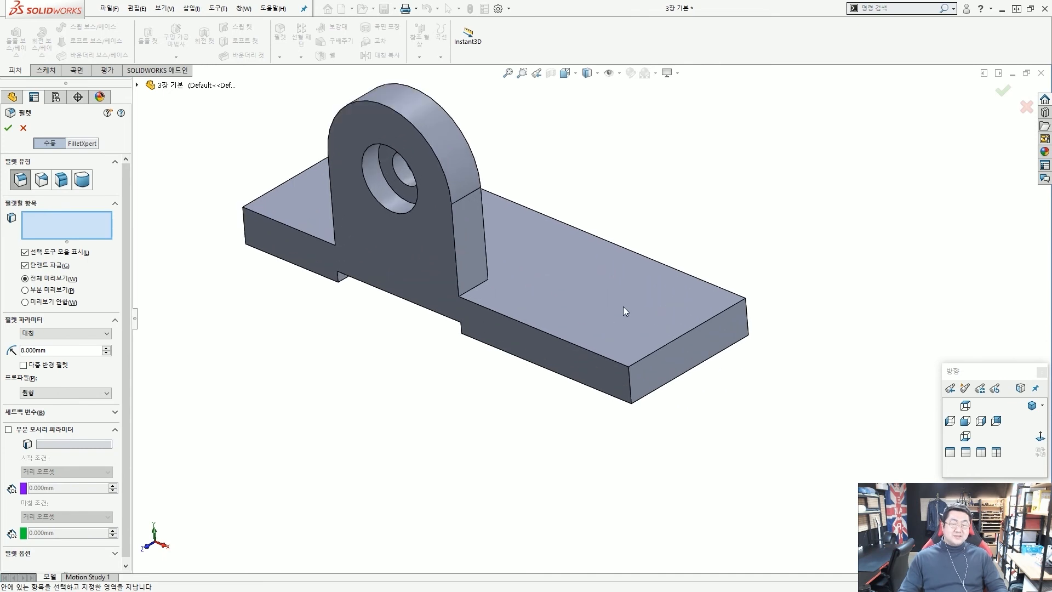
pyautogui.scroll(2, 623, 307)
pyautogui.scroll(-2, 623, 304)
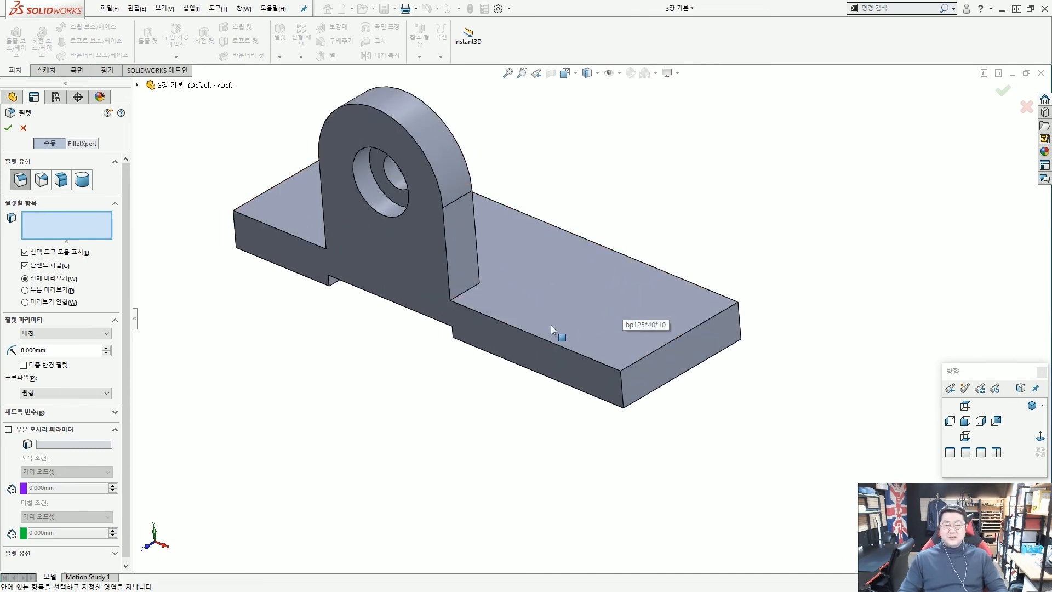
pyautogui.scroll(3, 548, 323)
pyautogui.scroll(-3, 522, 281)
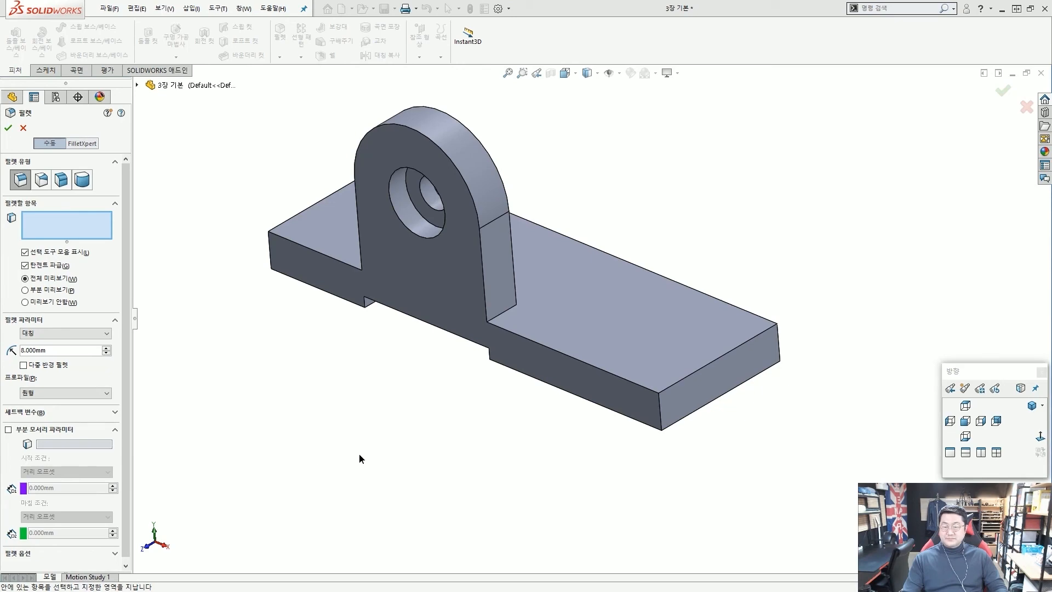
# Show the selection filters and restrict selection to edges only.
pyautogui.press('F5')
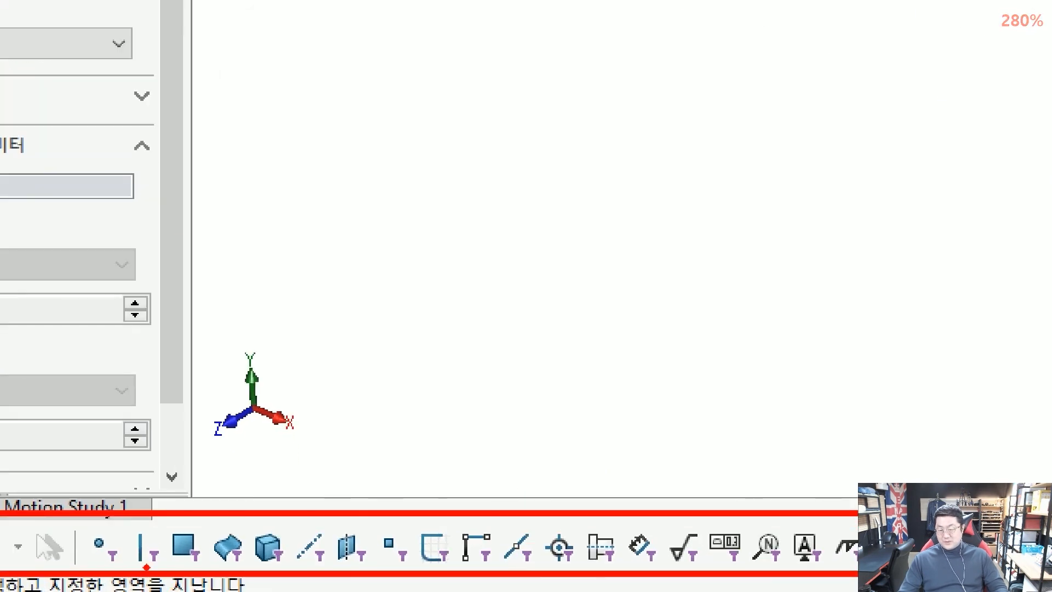
pyautogui.moveTo(147, 567)
pyautogui.mouseDown()
pyautogui.moveTo(82, 567)
pyautogui.moveTo(130, 507)
pyautogui.moveTo(135, 573)
pyautogui.mouseUp()
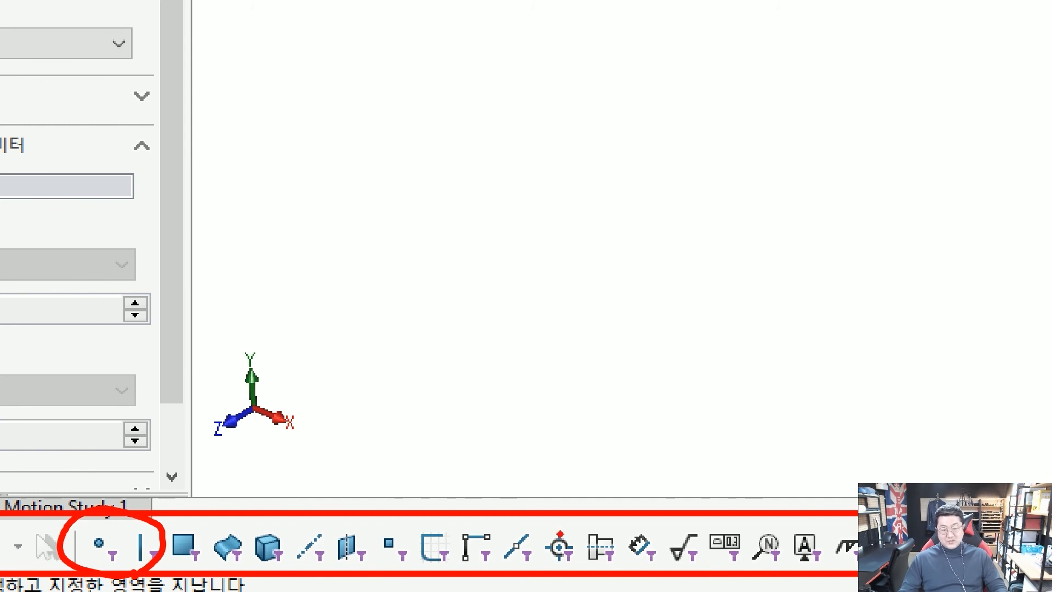
pyautogui.moveTo(611, 459); pyautogui.dragTo(696, 496)
pyautogui.moveTo(497, 472)
pyautogui.mouseDown()
pyautogui.moveTo(530, 459)
pyautogui.moveTo(542, 501)
pyautogui.mouseUp()
pyautogui.moveTo(447, 474); pyautogui.dragTo(470, 498)
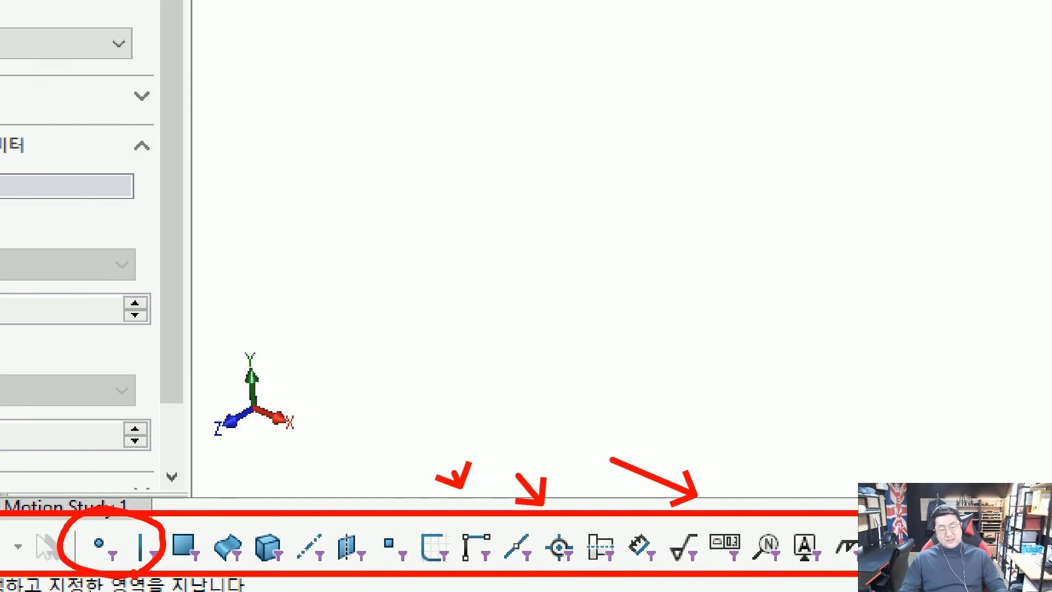
pyautogui.moveTo(405, 471); pyautogui.dragTo(424, 501)
pyautogui.moveTo(365, 480); pyautogui.dragTo(394, 490)
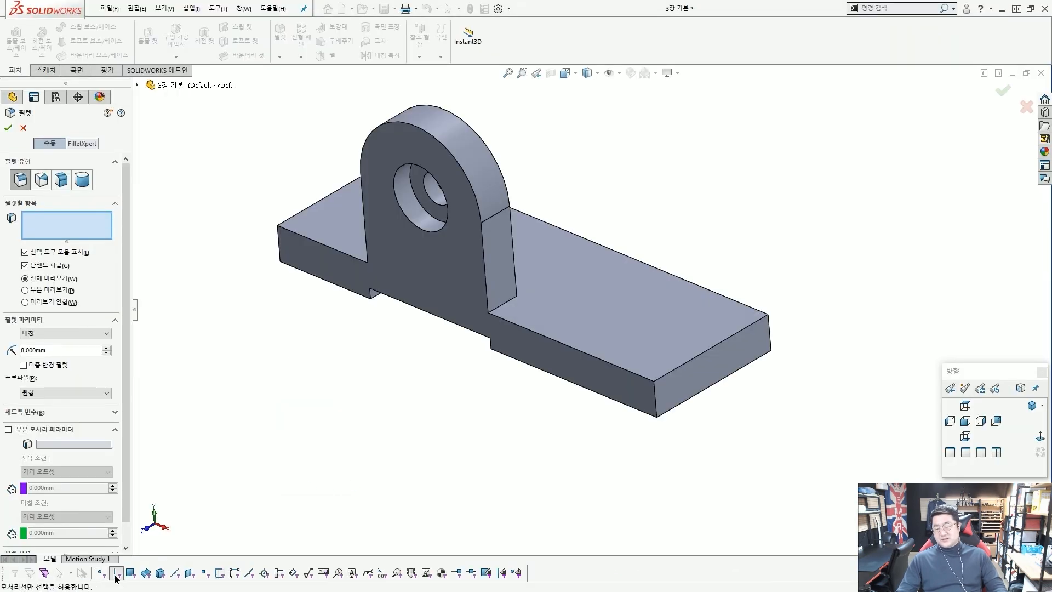
pyautogui.click(116, 573)
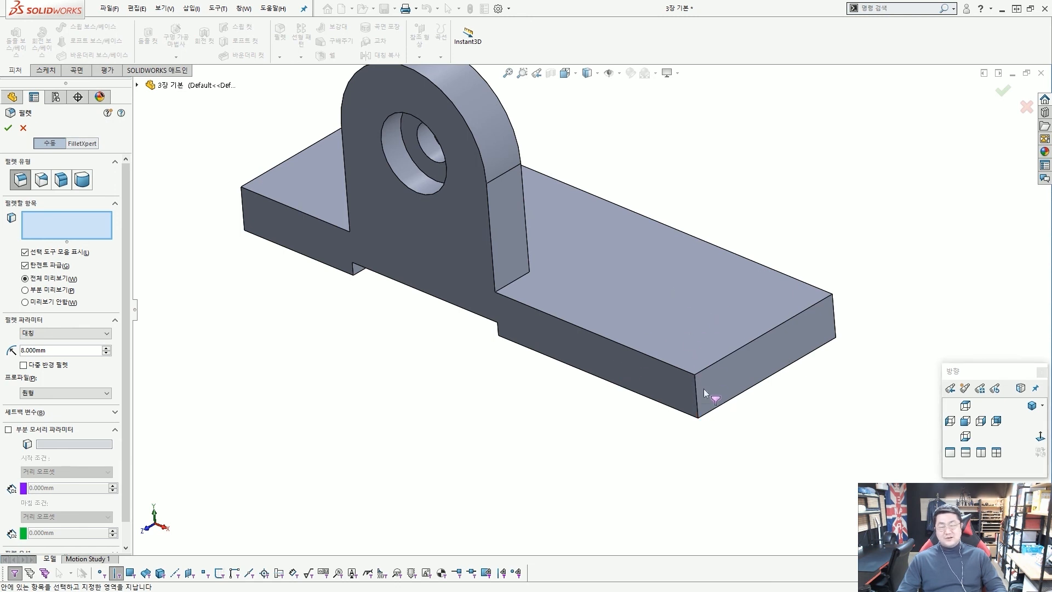
pyautogui.scroll(-2, 696, 401)
pyautogui.scroll(4, 554, 252)
pyautogui.scroll(-2, 613, 354)
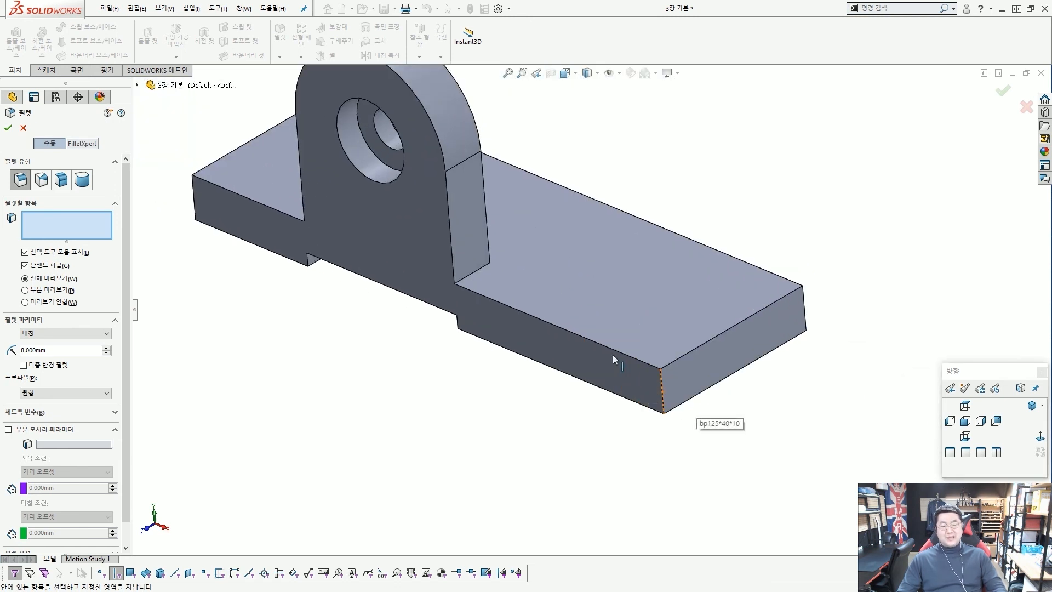
pyautogui.scroll(2, 606, 302)
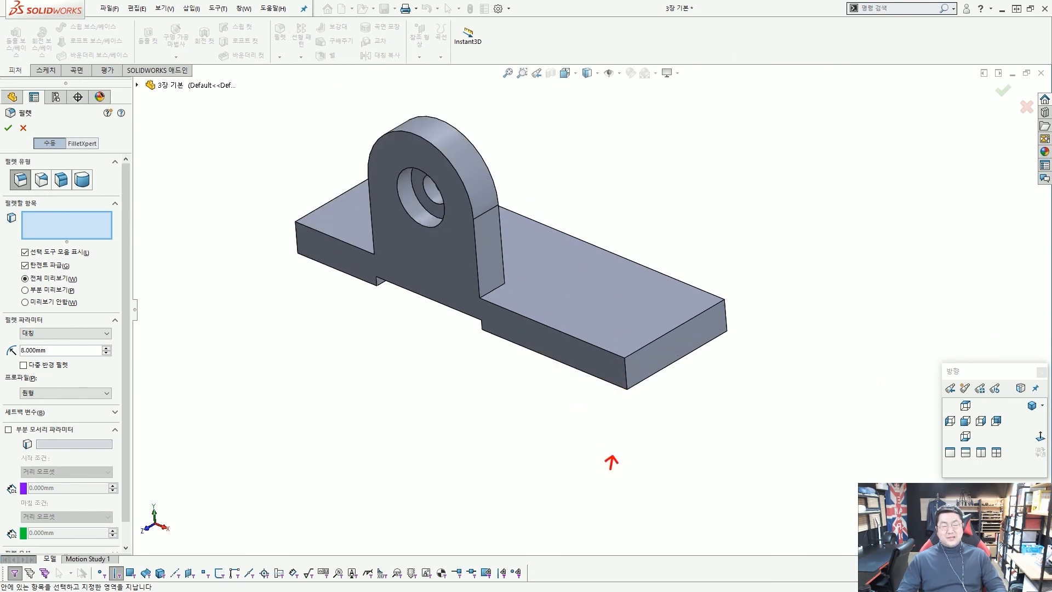
pyautogui.moveTo(610, 467); pyautogui.dragTo(628, 382)
pyautogui.moveTo(798, 289); pyautogui.dragTo(728, 318)
pyautogui.moveTo(228, 257); pyautogui.dragTo(310, 242)
pyautogui.moveTo(383, 106); pyautogui.dragTo(392, 133)
pyautogui.press('Escape')
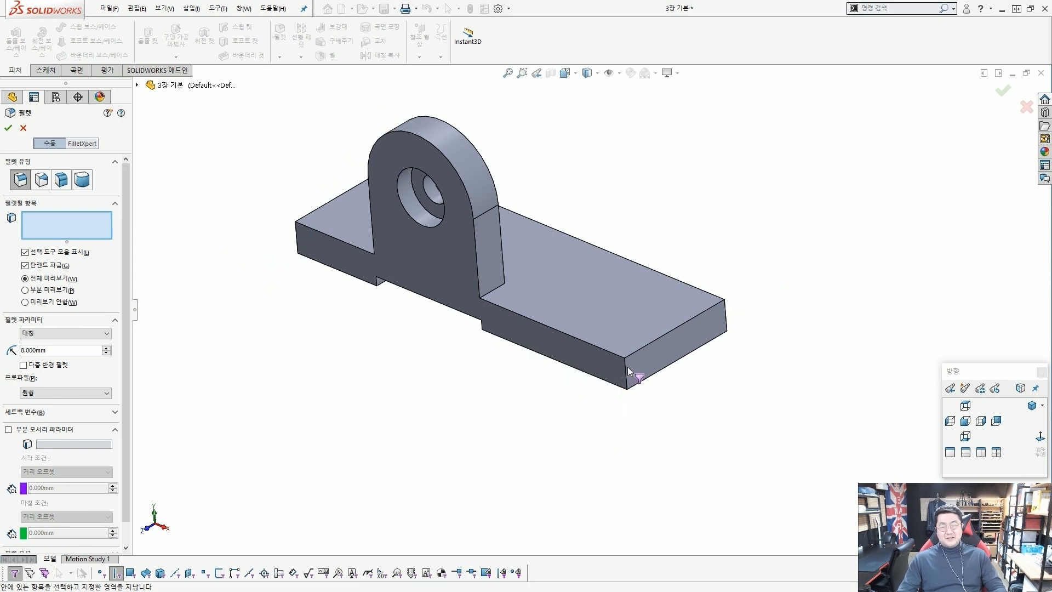
# Select the four vertical corner edges of the base plate for the fillet.
pyautogui.click(627, 366)
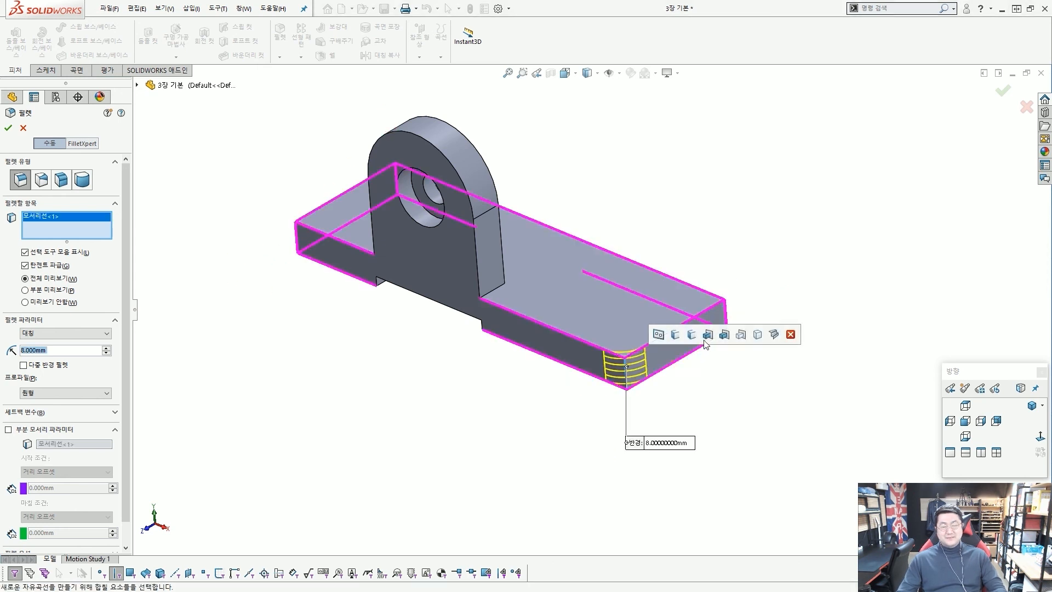
pyautogui.click(726, 312)
pyautogui.moveTo(563, 357); pyautogui.dragTo(400, 392, button='middle')
pyautogui.scroll(-3, 498, 378)
pyautogui.click(495, 368)
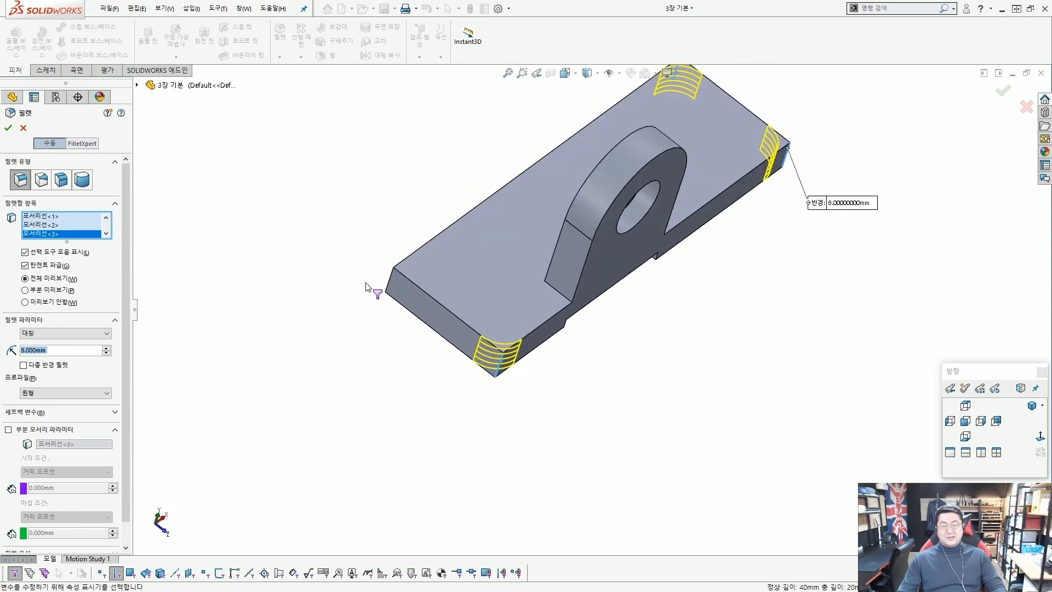
pyautogui.click(390, 275)
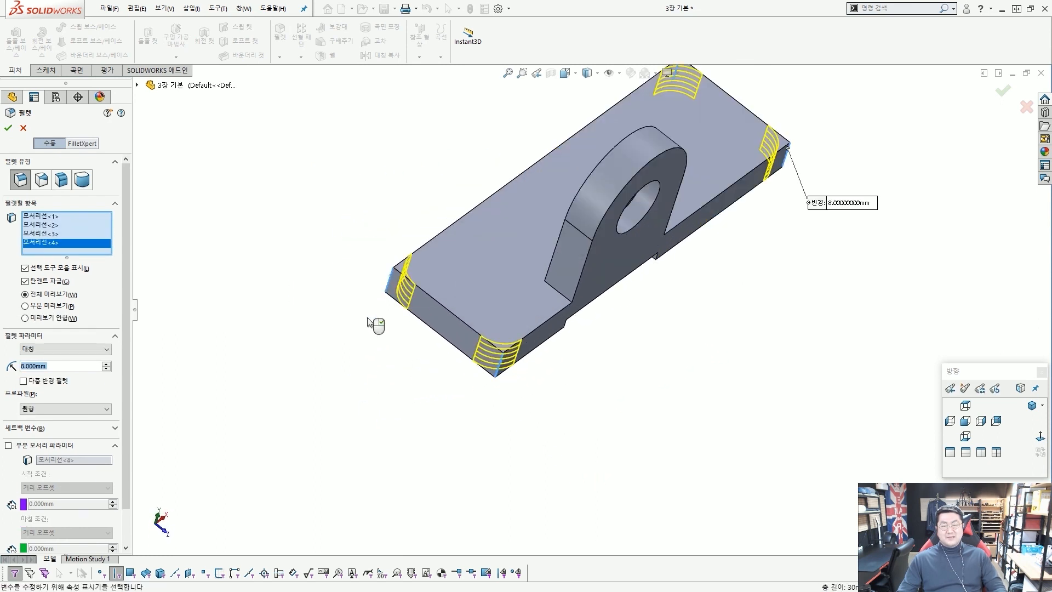
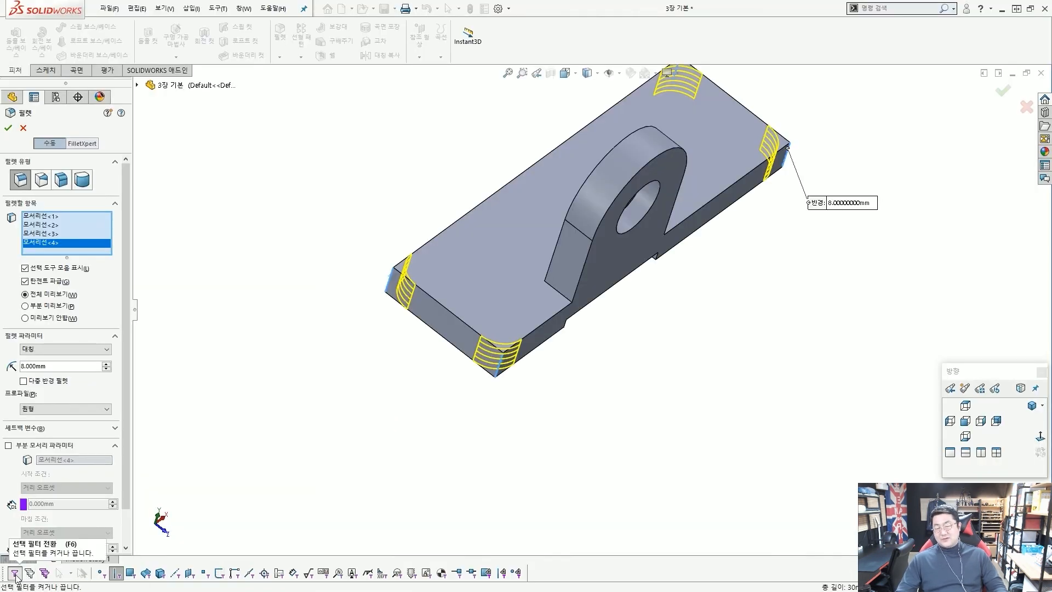
# Turn off the selection filter and finish the base-plate corner fillet.
pyautogui.click(16, 573)
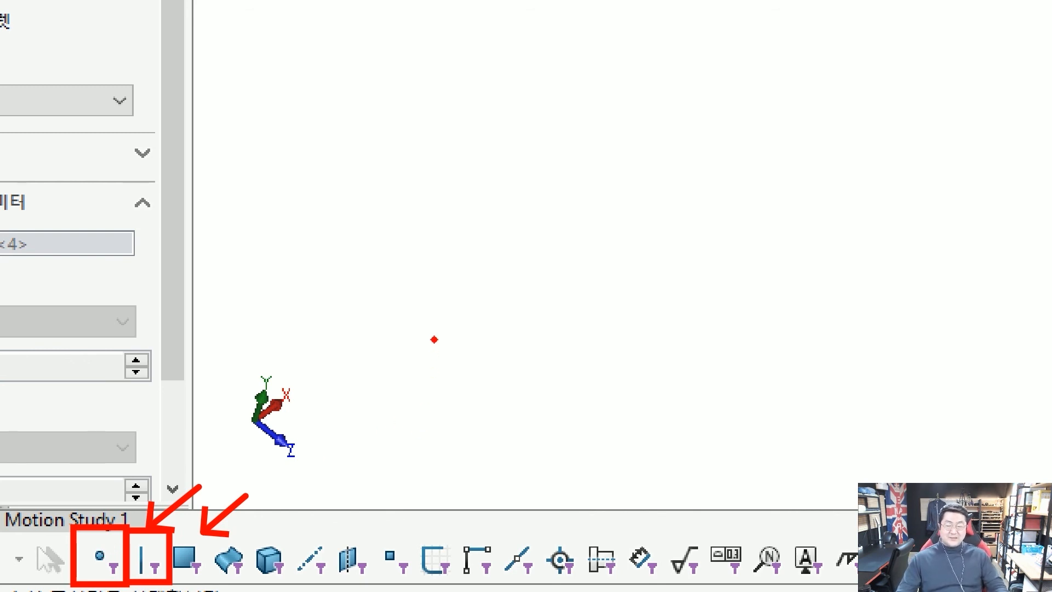
pyautogui.press('Escape')
pyautogui.scroll(3, 436, 346)
pyautogui.moveTo(616, 367); pyautogui.dragTo(574, 311, button='middle')
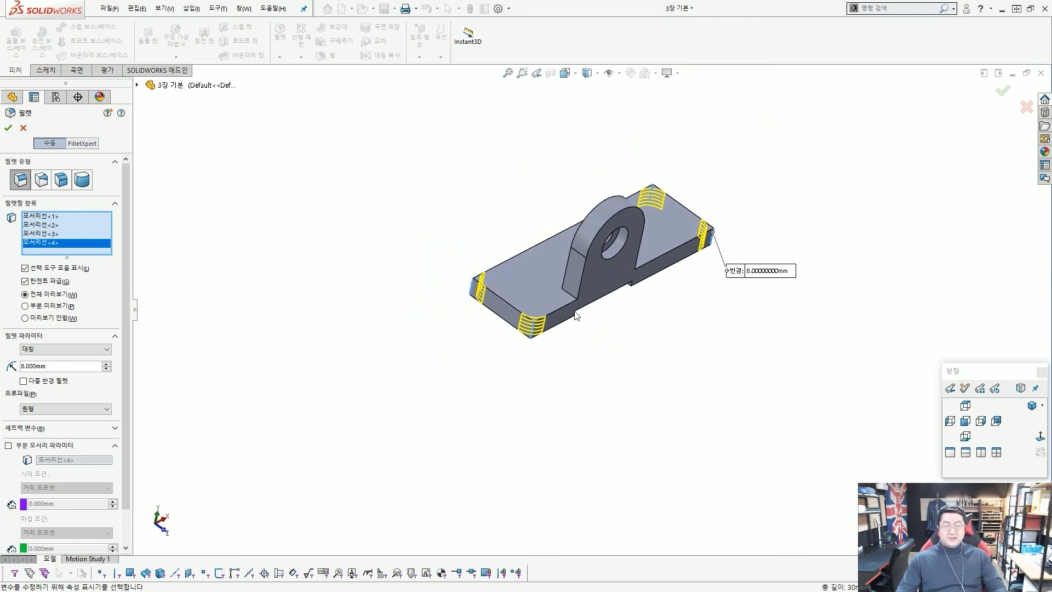
pyautogui.click(8, 128)
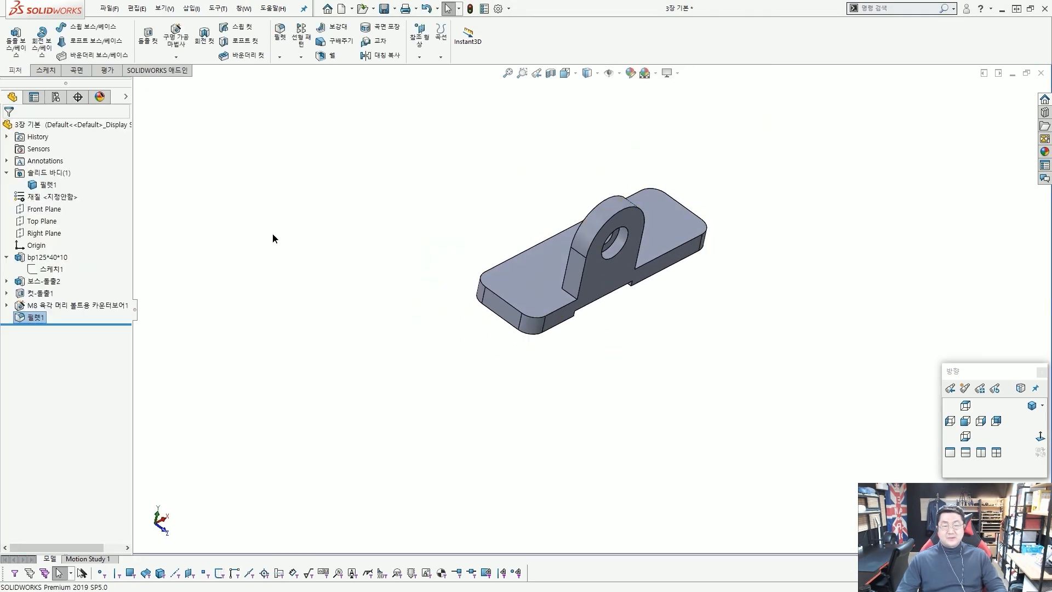
# Start another Fillet feature and set its radius to 3 mm.
pyautogui.moveTo(273, 237); pyautogui.dragTo(622, 233, button='middle')
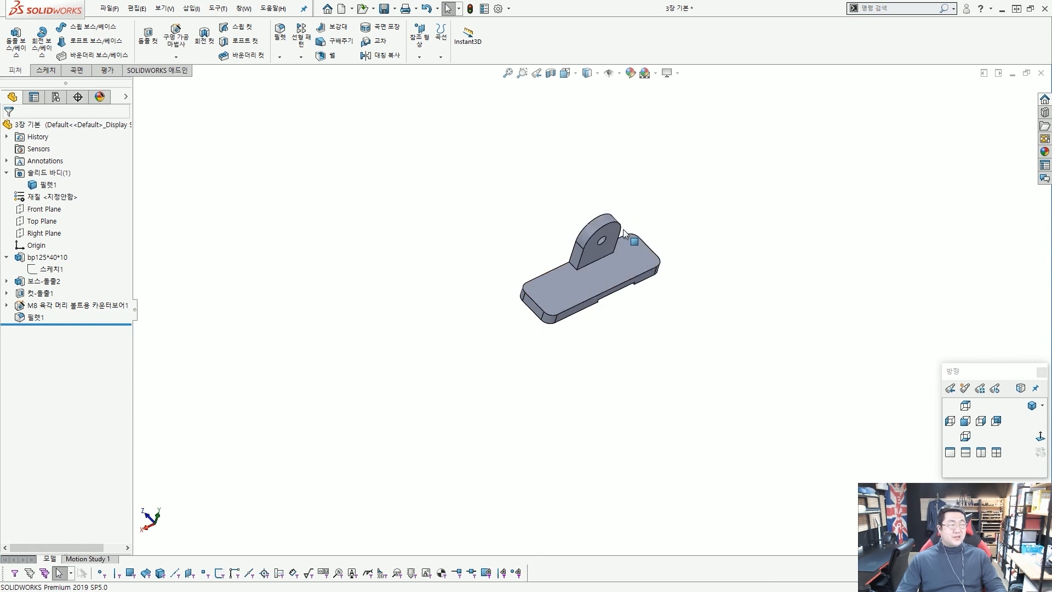
pyautogui.scroll(-5, 597, 281)
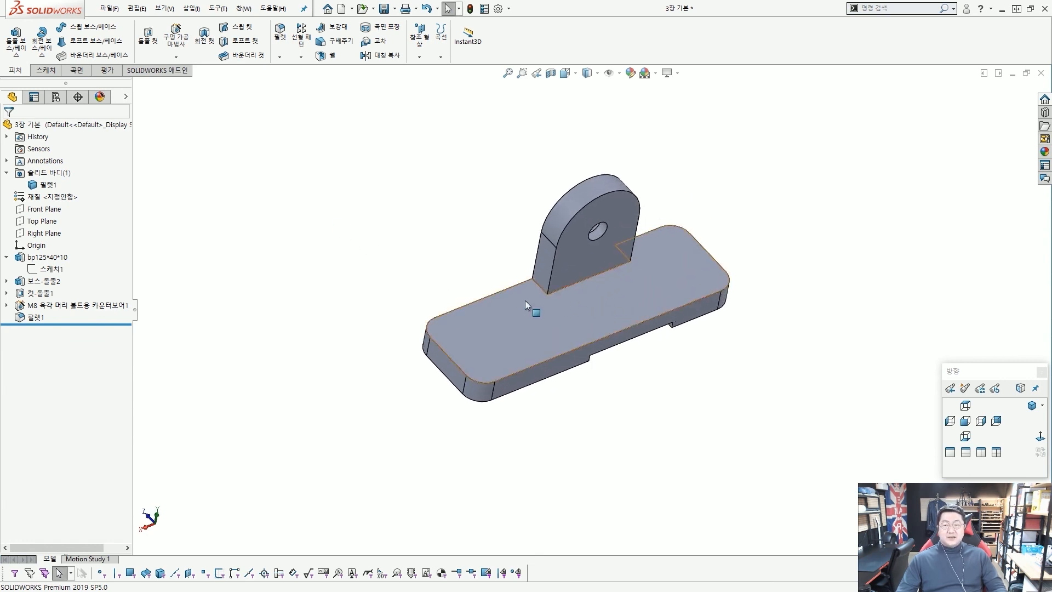
pyautogui.moveTo(524, 300); pyautogui.dragTo(487, 288, button='middle')
pyautogui.scroll(-2, 579, 288)
pyautogui.scroll(2, 580, 288)
pyautogui.scroll(-1, 589, 291)
pyautogui.moveTo(601, 292); pyautogui.dragTo(590, 293, button='middle')
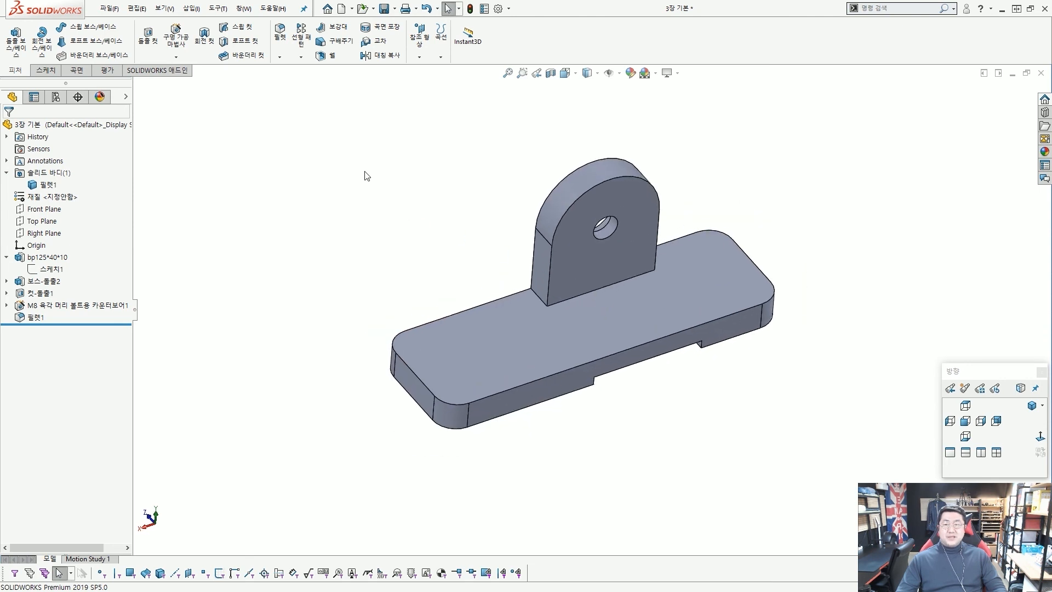
pyautogui.click(279, 38)
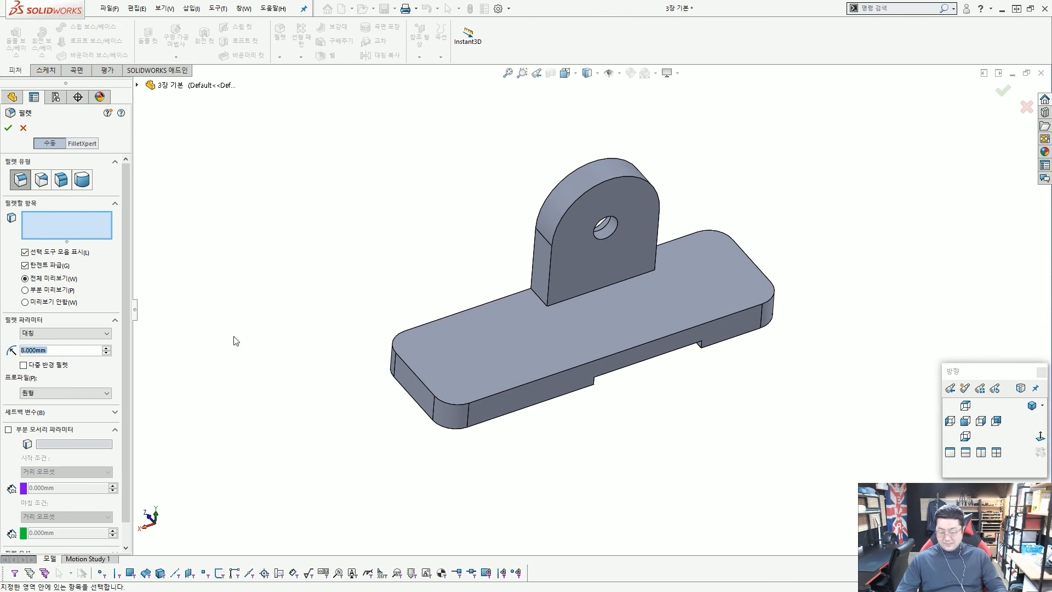
pyautogui.write('3')
pyautogui.press('Return')
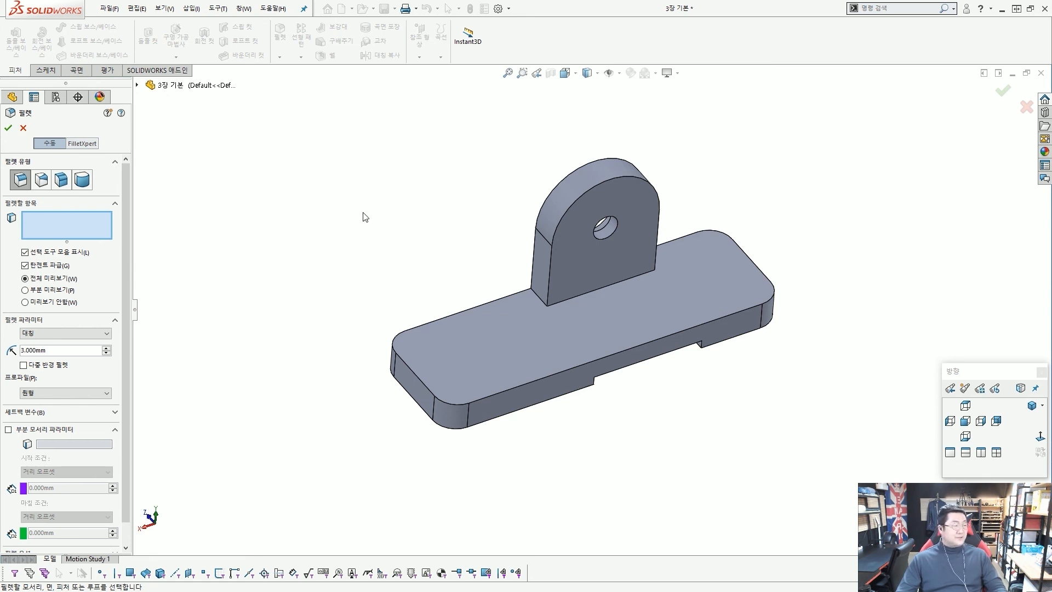
pyautogui.moveTo(365, 216); pyautogui.dragTo(397, 223, button='middle')
pyautogui.scroll(-2, 416, 288)
pyautogui.moveTo(495, 311); pyautogui.dragTo(498, 308, button='middle')
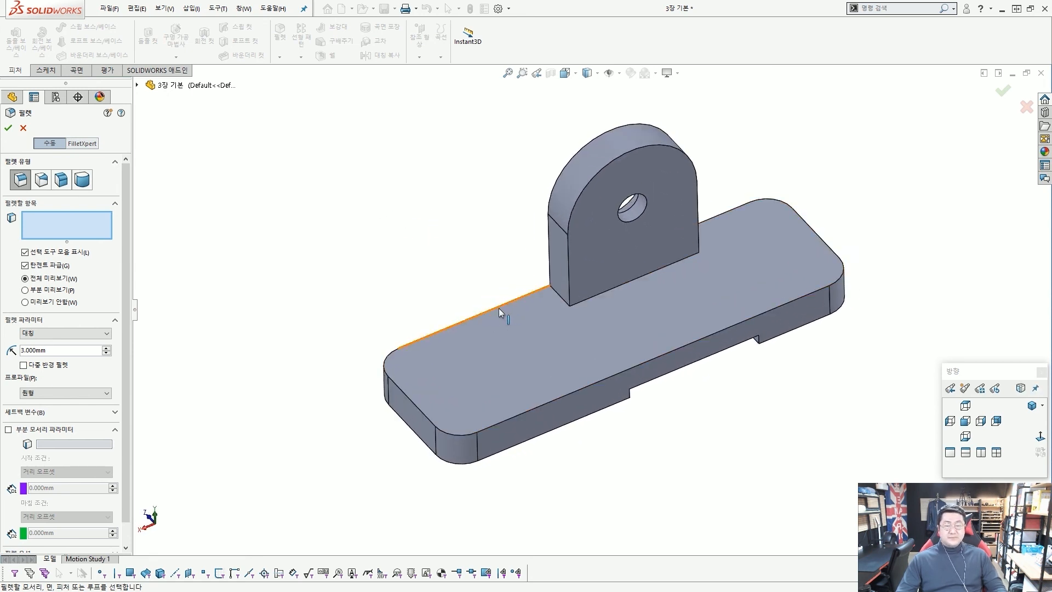
pyautogui.hotkey('alt', '2')
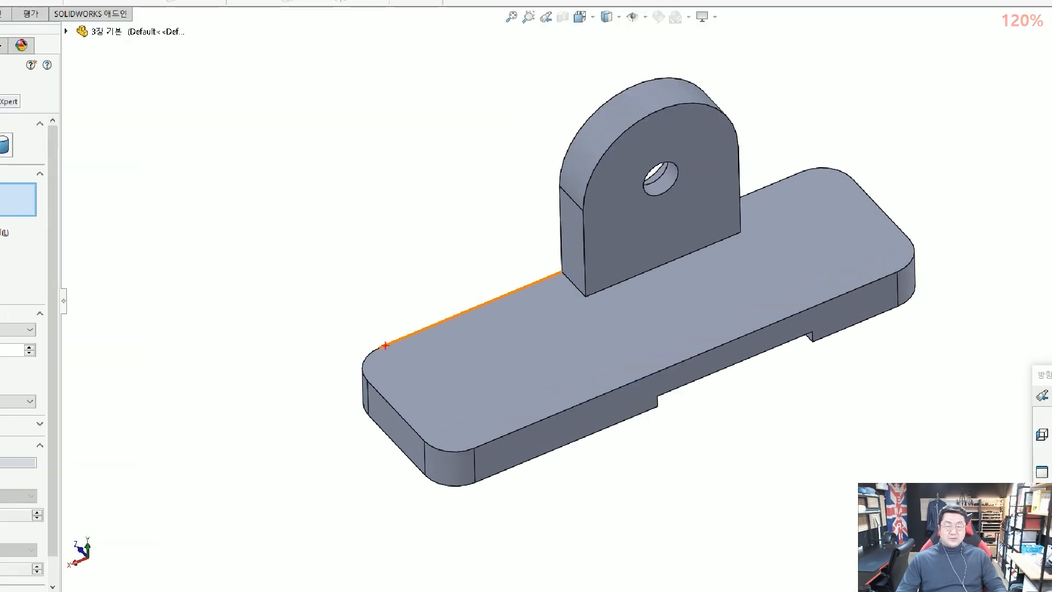
pyautogui.moveTo(393, 353)
pyautogui.mouseDown()
pyautogui.moveTo(388, 369)
pyautogui.moveTo(401, 390)
pyautogui.mouseUp()
pyautogui.moveTo(414, 394); pyautogui.dragTo(468, 440)
pyautogui.moveTo(563, 408); pyautogui.dragTo(588, 406)
pyautogui.moveTo(649, 374); pyautogui.dragTo(686, 372)
pyautogui.moveTo(733, 346); pyautogui.dragTo(754, 338)
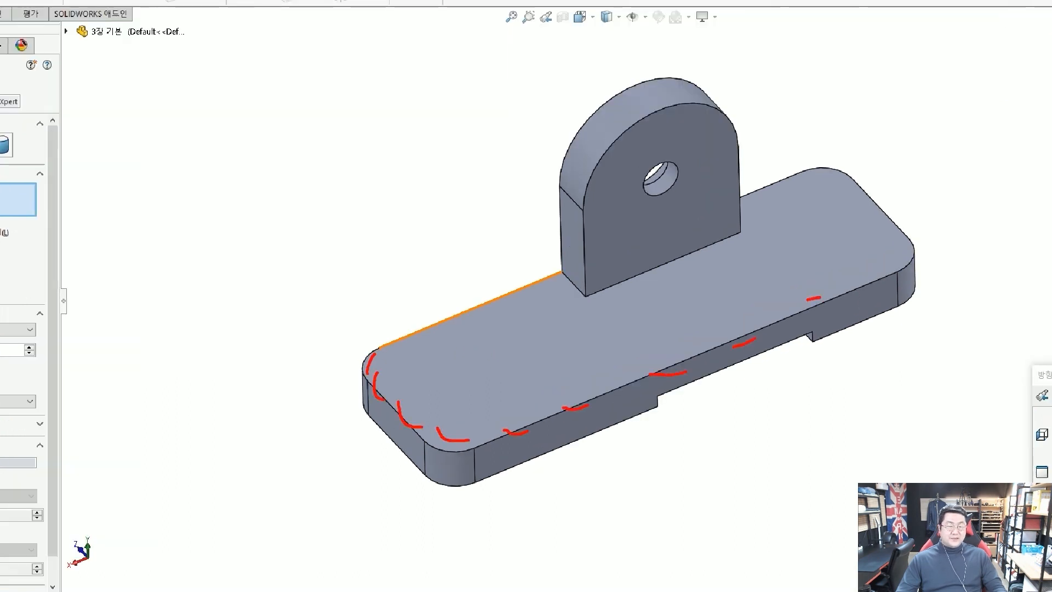
pyautogui.moveTo(808, 299); pyautogui.dragTo(861, 280)
pyautogui.moveTo(877, 257); pyautogui.dragTo(880, 226)
pyautogui.moveTo(801, 168); pyautogui.dragTo(767, 185)
pyautogui.moveTo(500, 285); pyautogui.dragTo(470, 311)
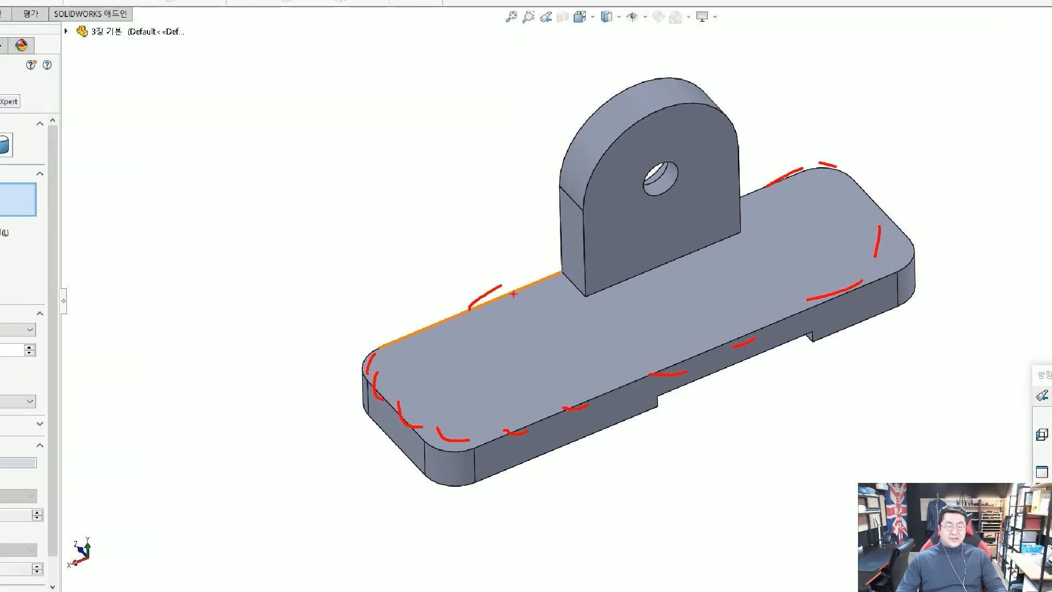
pyautogui.moveTo(555, 250); pyautogui.dragTo(558, 256)
pyautogui.moveTo(573, 193); pyautogui.dragTo(579, 166)
pyautogui.moveTo(607, 101); pyautogui.dragTo(621, 96)
pyautogui.moveTo(639, 91); pyautogui.dragTo(665, 86)
pyautogui.moveTo(744, 397)
pyautogui.mouseDown()
pyautogui.moveTo(728, 350)
pyautogui.moveTo(737, 354)
pyautogui.mouseUp()
pyautogui.moveTo(841, 326); pyautogui.dragTo(836, 286)
pyautogui.moveTo(829, 294); pyautogui.dragTo(845, 292)
pyautogui.moveTo(921, 250); pyautogui.dragTo(891, 231)
pyautogui.moveTo(892, 240); pyautogui.dragTo(902, 228)
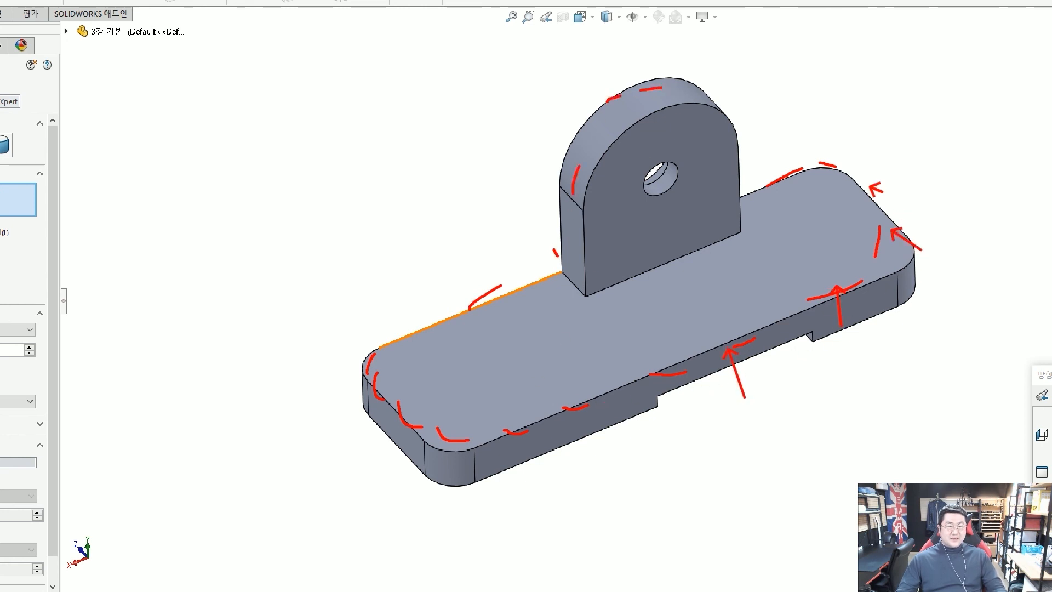
pyautogui.moveTo(883, 192); pyautogui.dragTo(831, 169)
pyautogui.moveTo(834, 178); pyautogui.dragTo(841, 165)
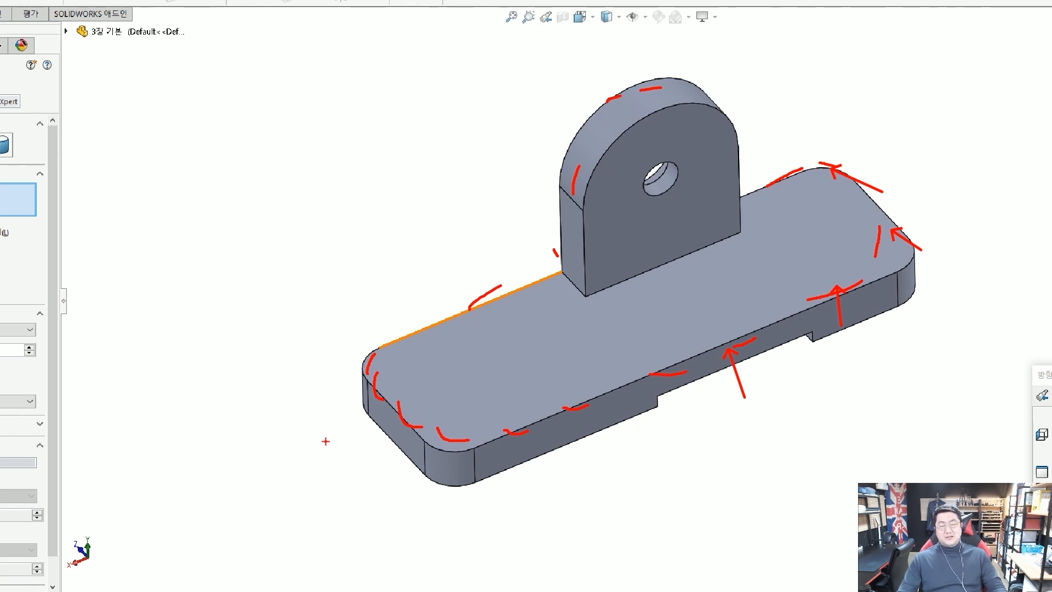
pyautogui.press('Escape')
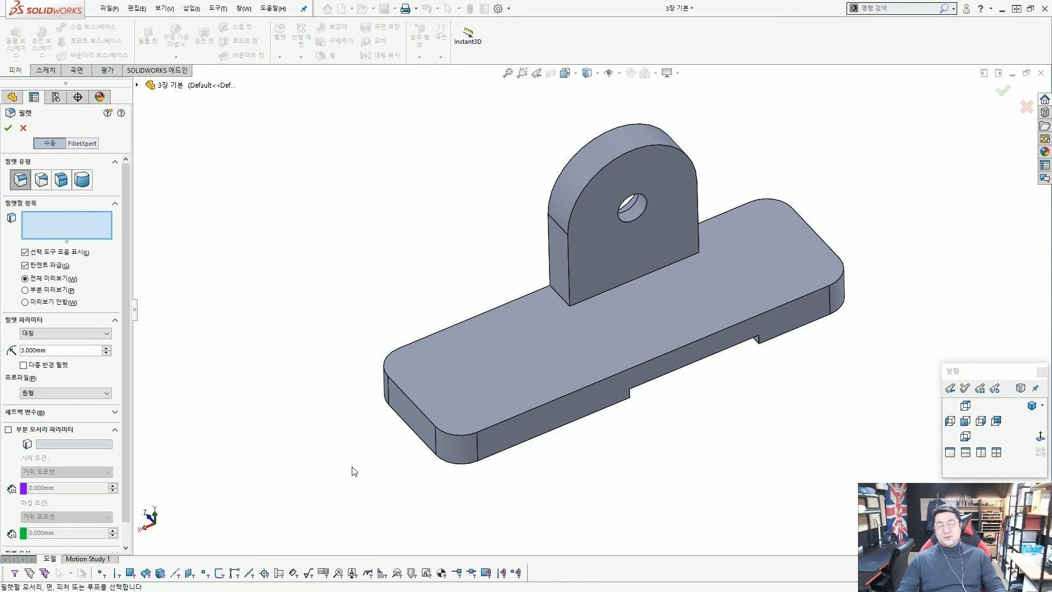
pyautogui.scroll(4, 361, 423)
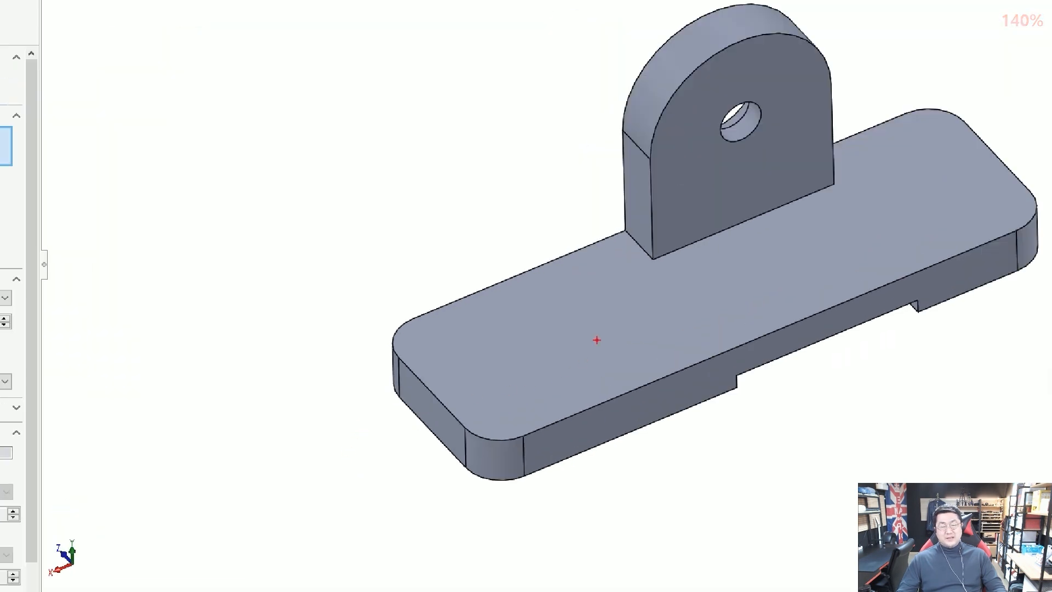
pyautogui.moveTo(641, 315); pyautogui.dragTo(632, 319)
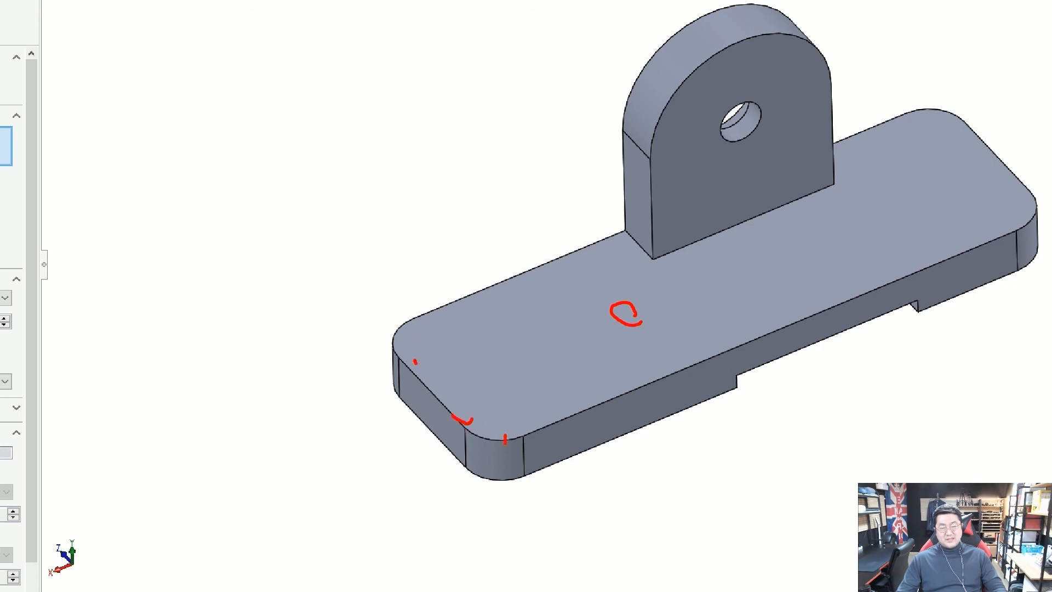
pyautogui.moveTo(414, 362)
pyautogui.mouseDown()
pyautogui.moveTo(586, 233)
pyautogui.moveTo(818, 156)
pyautogui.moveTo(1004, 192)
pyautogui.moveTo(514, 433)
pyautogui.moveTo(431, 352)
pyautogui.mouseUp()
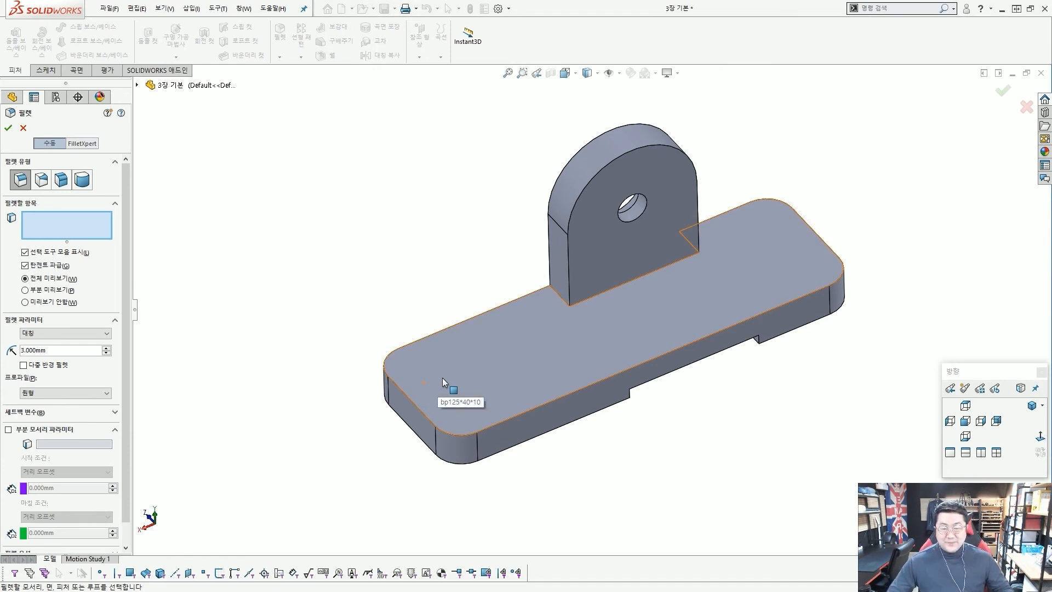
# Select the top face of the base plate as the item to fillet at 3 mm.
pyautogui.click(590, 330)
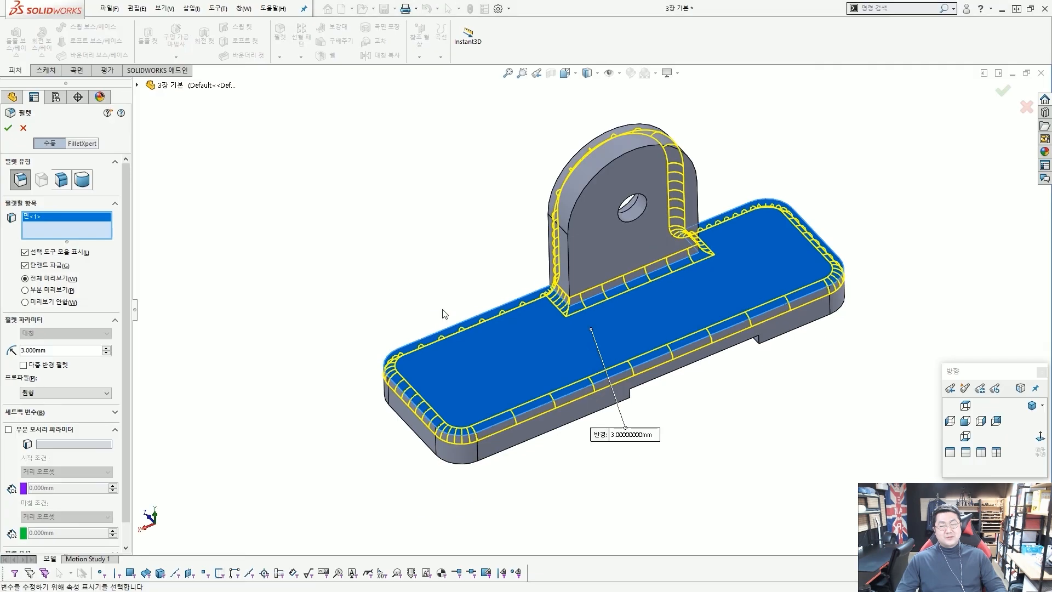
pyautogui.moveTo(405, 280); pyautogui.dragTo(512, 404, button='middle')
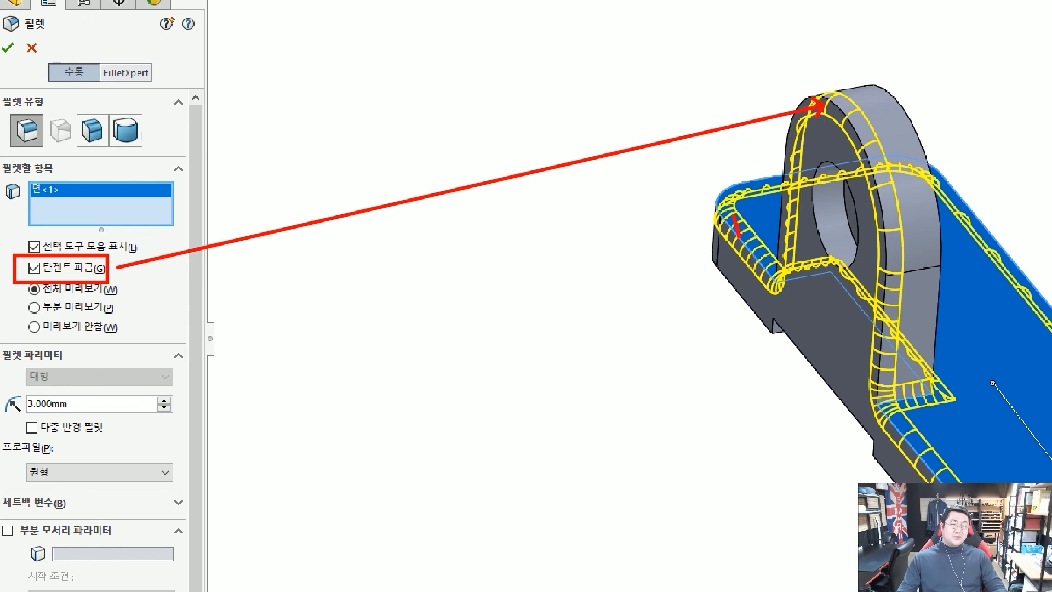
pyautogui.moveTo(780, 237); pyautogui.dragTo(783, 221)
pyautogui.moveTo(806, 121); pyautogui.dragTo(855, 136)
pyautogui.moveTo(865, 132); pyautogui.dragTo(909, 406)
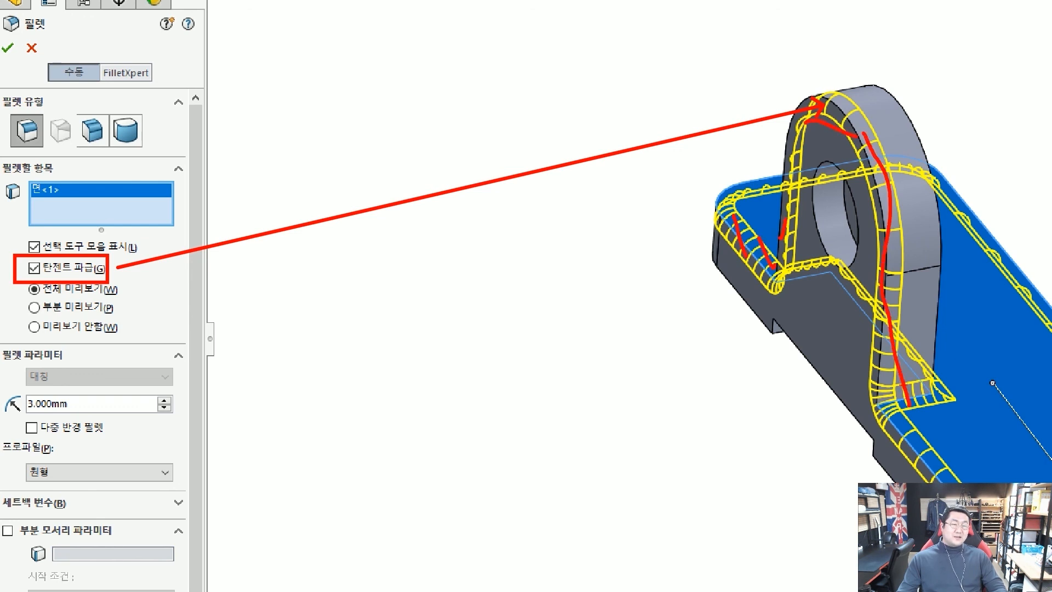
pyautogui.moveTo(910, 441); pyautogui.dragTo(940, 482)
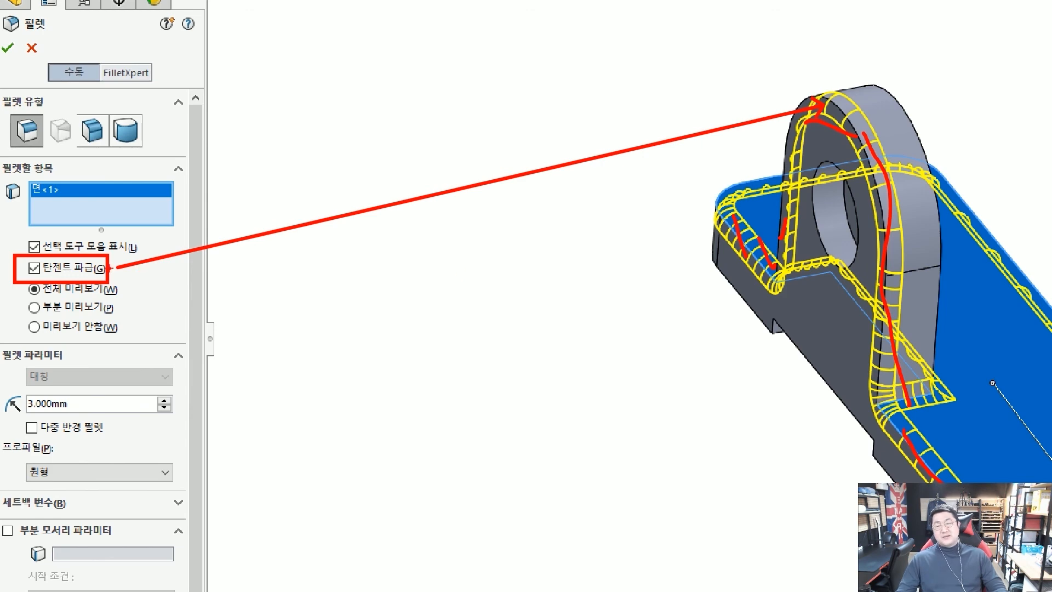
pyautogui.moveTo(15, 250); pyautogui.dragTo(107, 282)
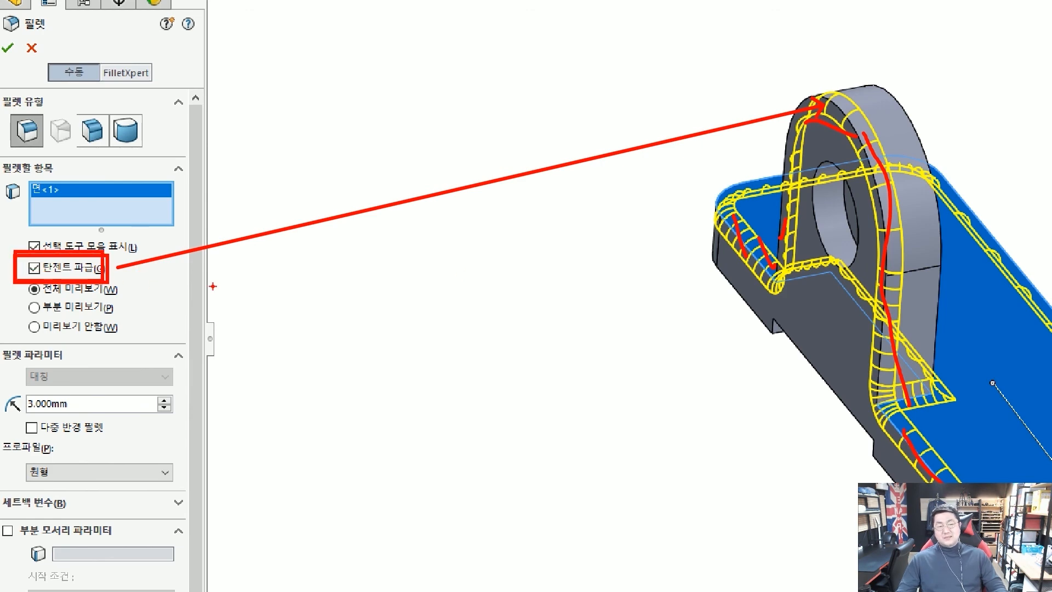
pyautogui.press('Escape')
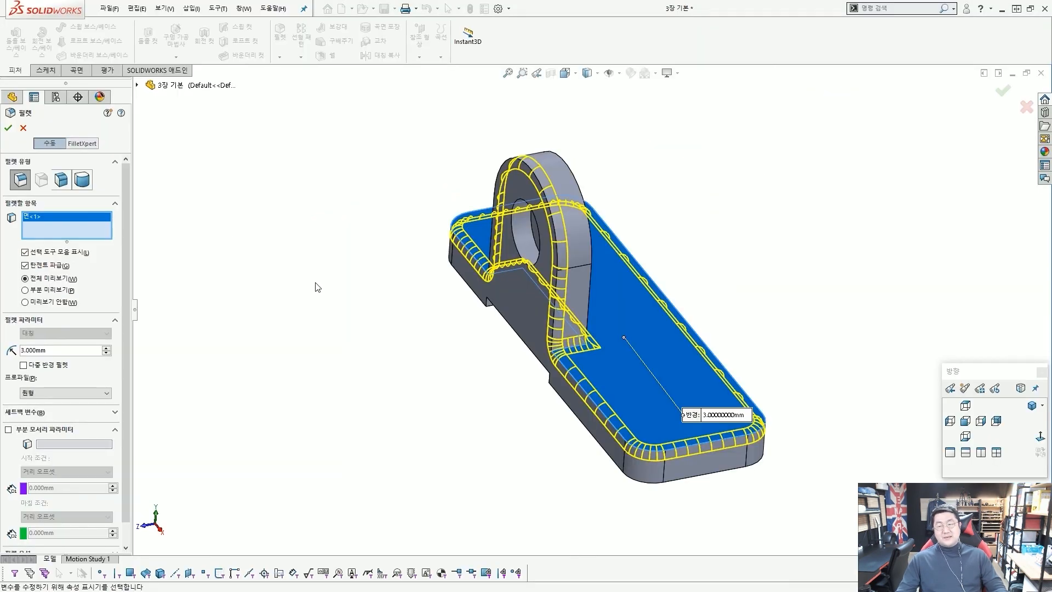
# Turn tangent propagation off to compare the fillet preview, and switch it on again.
pyautogui.click(24, 266)
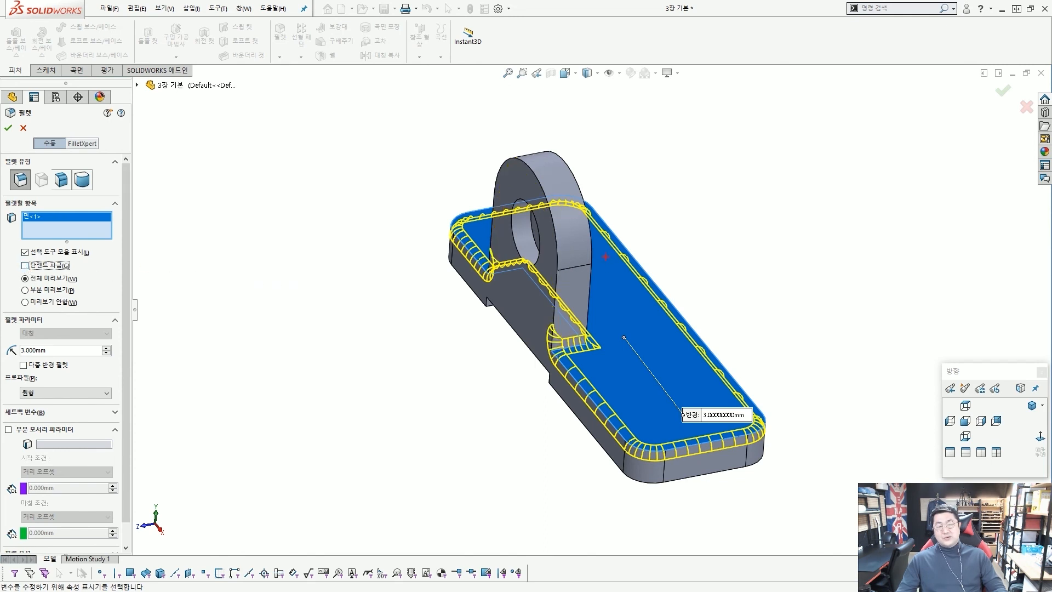
pyautogui.moveTo(564, 215); pyautogui.dragTo(546, 217)
pyautogui.press('Escape')
pyautogui.click(25, 266)
# Finish the 3 mm fillet around the base plate's top face and inspect it at the upright lug.
pyautogui.moveTo(404, 373); pyautogui.dragTo(302, 406, button='middle')
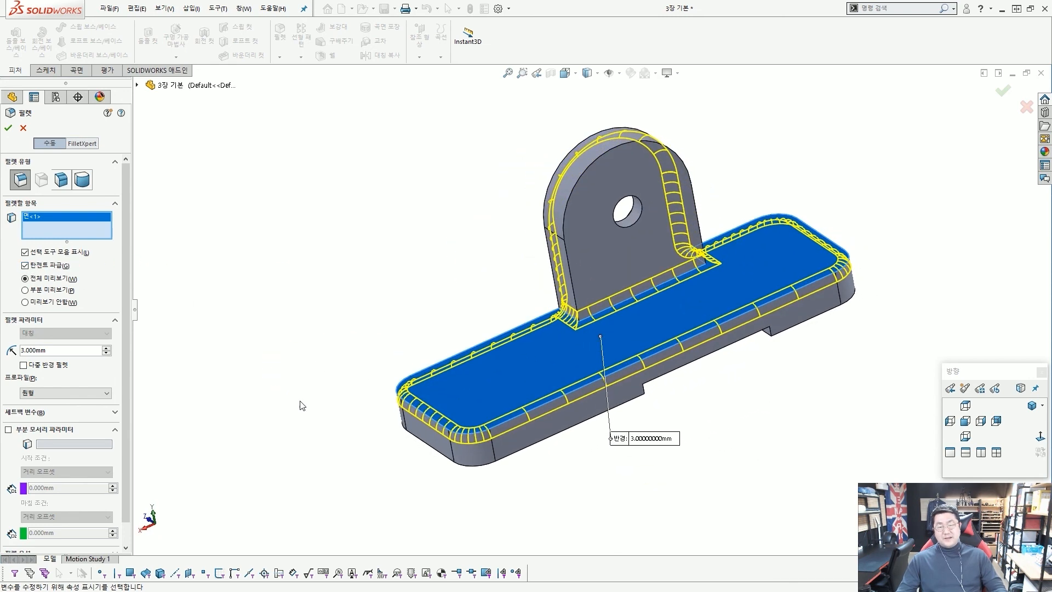
pyautogui.click(8, 128)
pyautogui.moveTo(378, 213); pyautogui.dragTo(423, 240, button='middle')
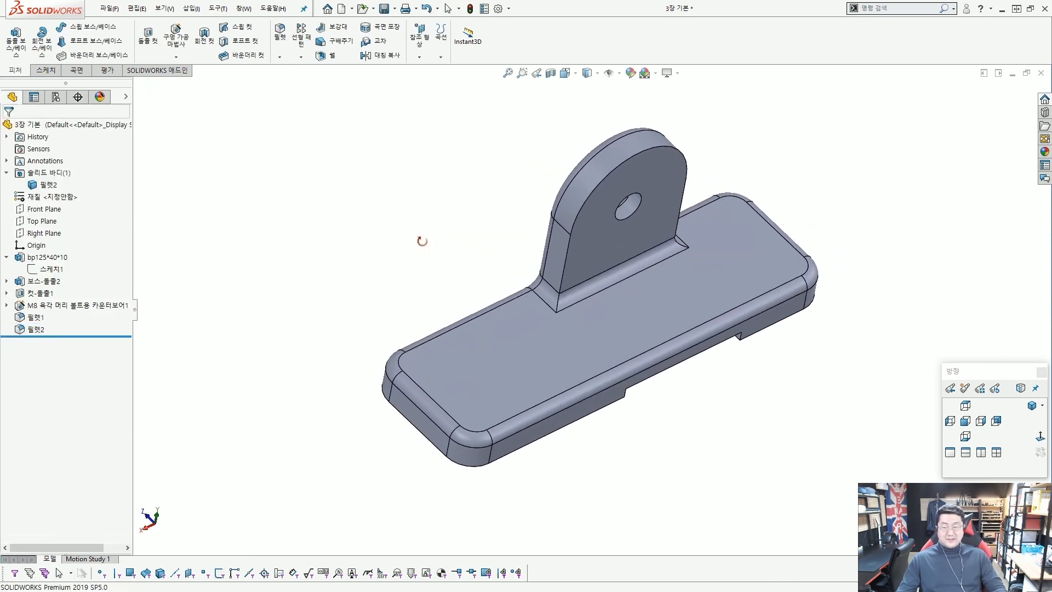
pyautogui.scroll(2, 448, 247)
pyautogui.scroll(-3, 659, 290)
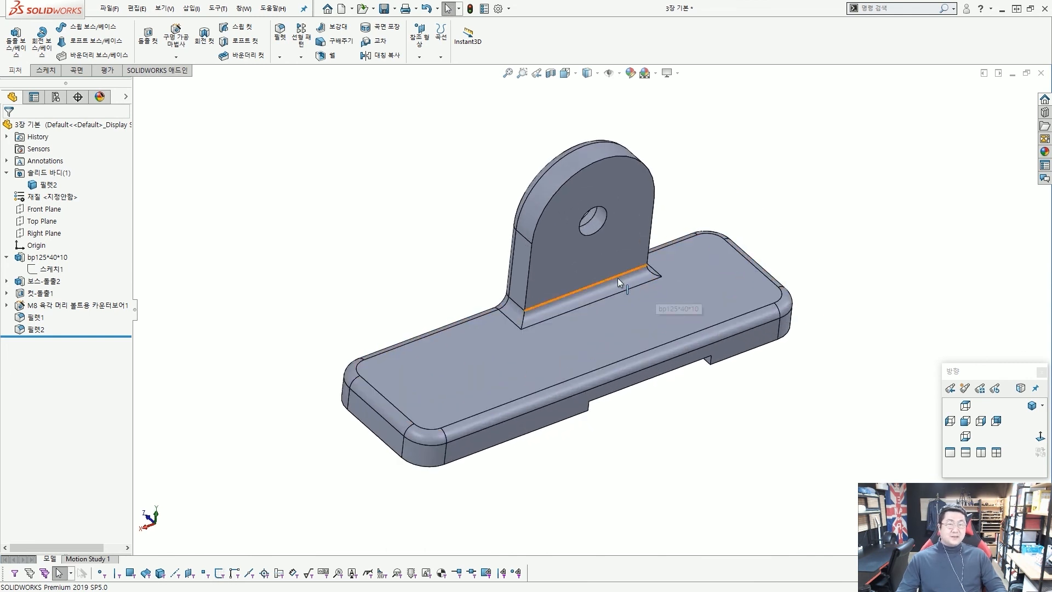
pyautogui.moveTo(588, 281)
pyautogui.mouseDown(button='middle')
pyautogui.moveTo(622, 265)
pyautogui.moveTo(584, 285)
pyautogui.mouseUp(button='middle')
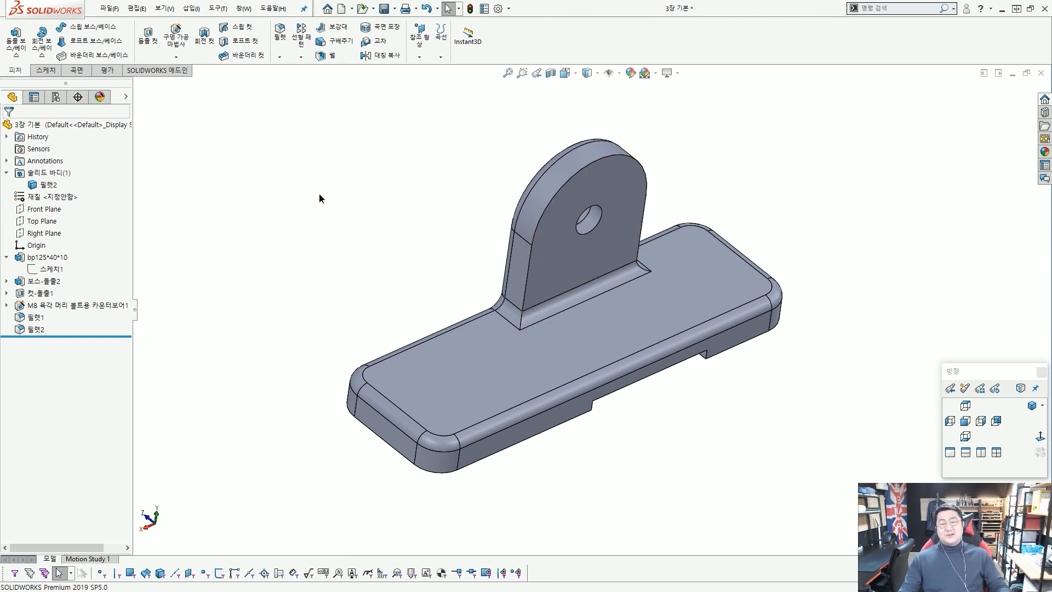
# Reopen the 3 mm fillet for editing and add the front outer edge of the upright lug to its items.
pyautogui.moveTo(320, 197); pyautogui.dragTo(307, 254, button='middle')
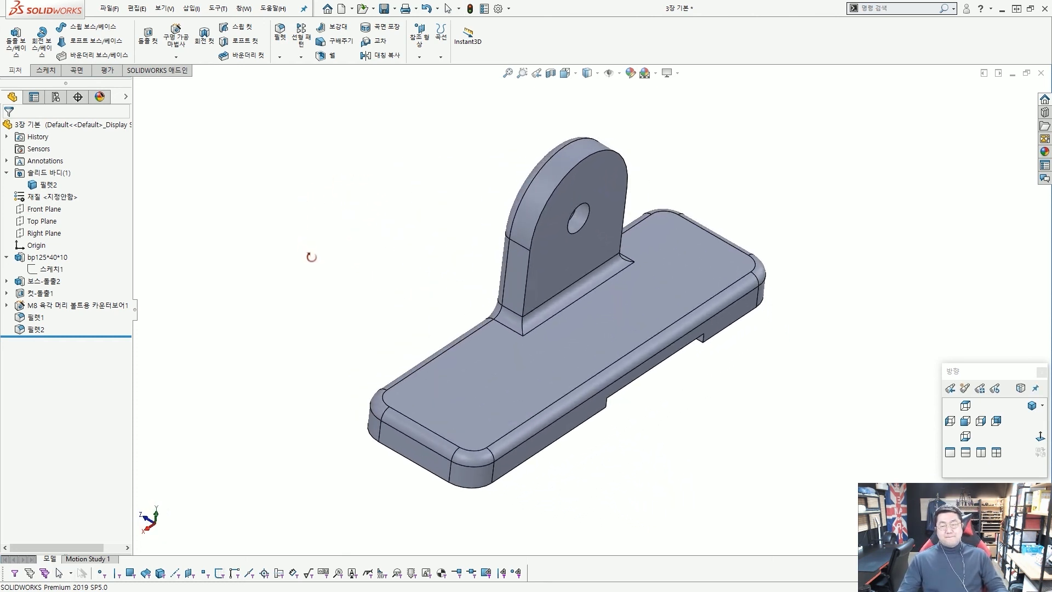
pyautogui.scroll(-3, 517, 225)
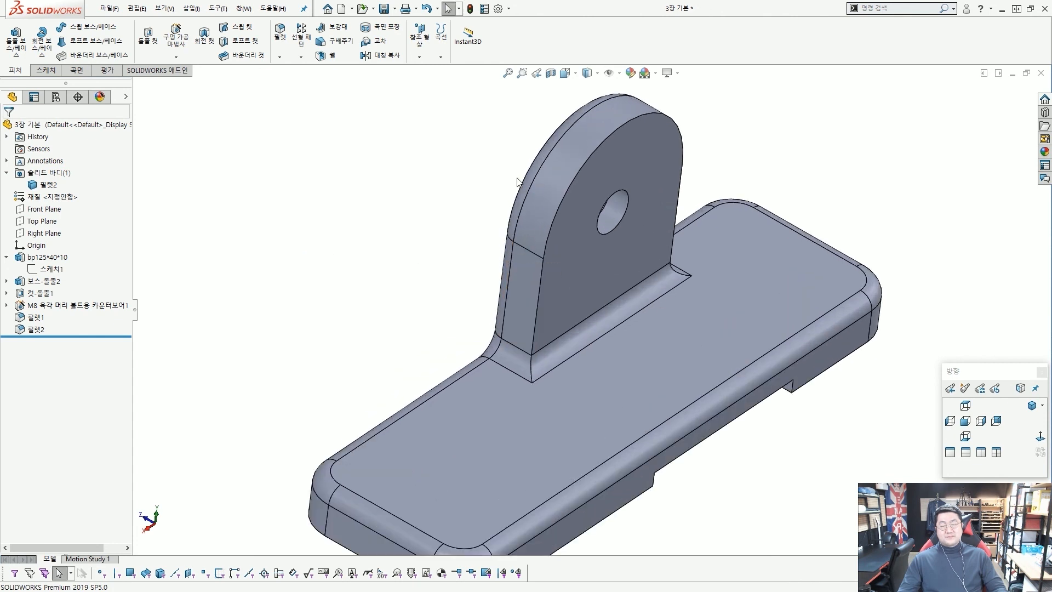
pyautogui.click(607, 138)
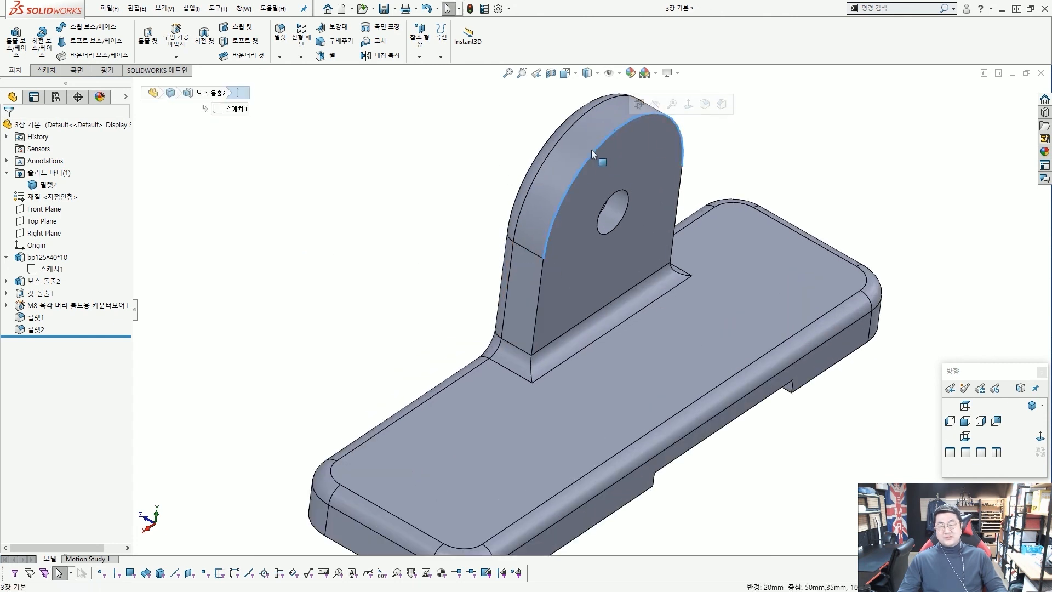
pyautogui.click(454, 175)
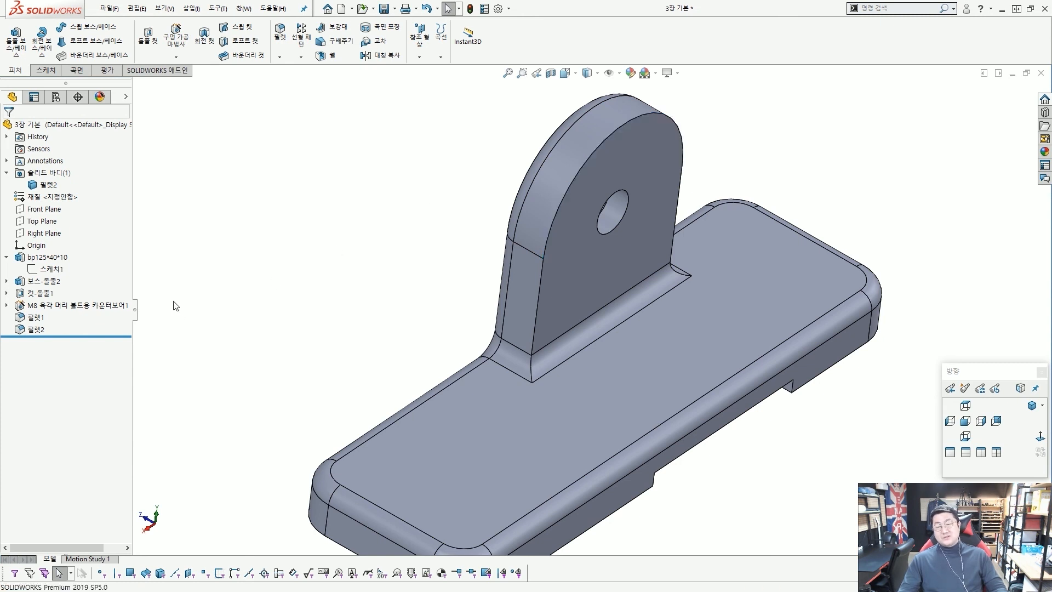
pyautogui.click(36, 328)
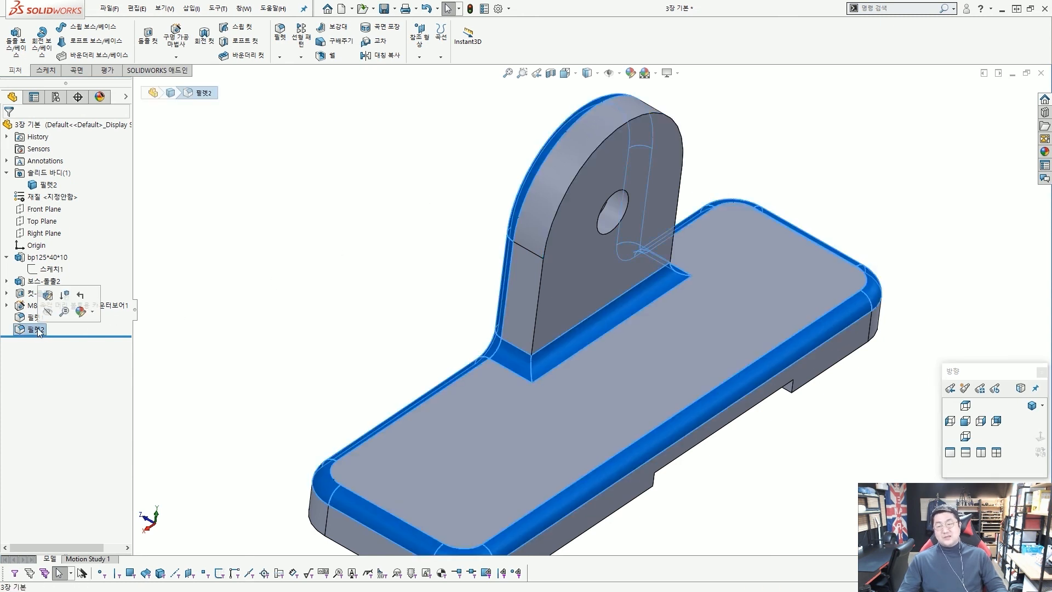
pyautogui.click(53, 297)
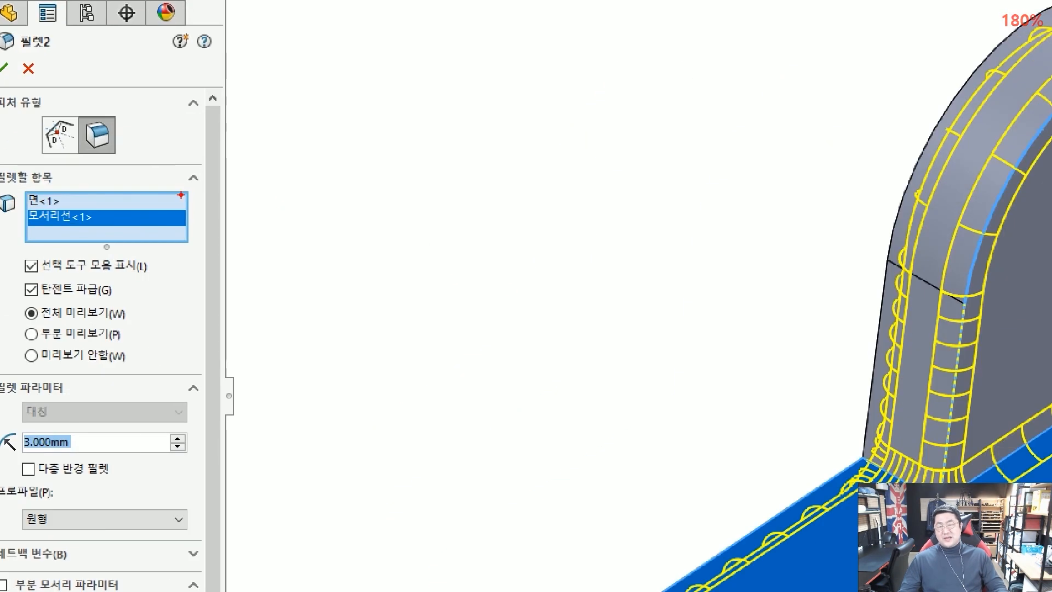
pyautogui.keyDown('ctrl'); pyautogui.keyDown('shift'); pyautogui.moveTo(322, 210); pyautogui.dragTo(214, 217); pyautogui.keyUp('shift'); pyautogui.keyUp('ctrl')
pyautogui.keyDown('ctrl'); pyautogui.keyDown('shift'); pyautogui.moveTo(353, 261); pyautogui.dragTo(208, 247); pyautogui.keyUp('shift'); pyautogui.keyUp('ctrl')
pyautogui.keyDown('ctrl'); pyautogui.keyDown('shift'); pyautogui.moveTo(311, 291); pyautogui.dragTo(205, 291); pyautogui.keyUp('shift'); pyautogui.keyUp('ctrl')
pyautogui.moveTo(108, 251); pyautogui.dragTo(108, 266)
pyautogui.moveTo(119, 254); pyautogui.dragTo(131, 271)
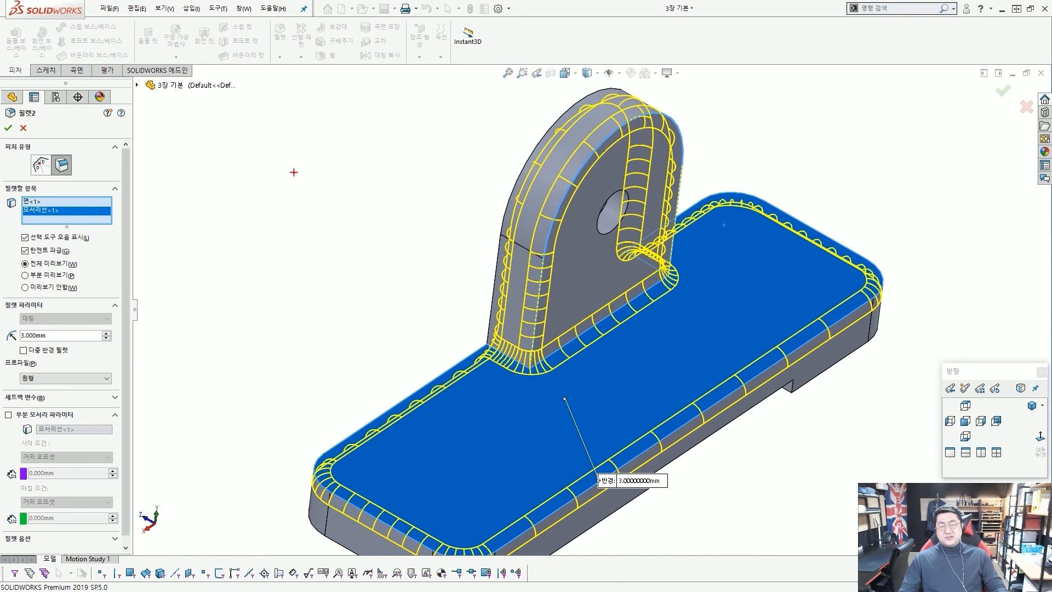
pyautogui.moveTo(260, 146); pyautogui.dragTo(123, 188)
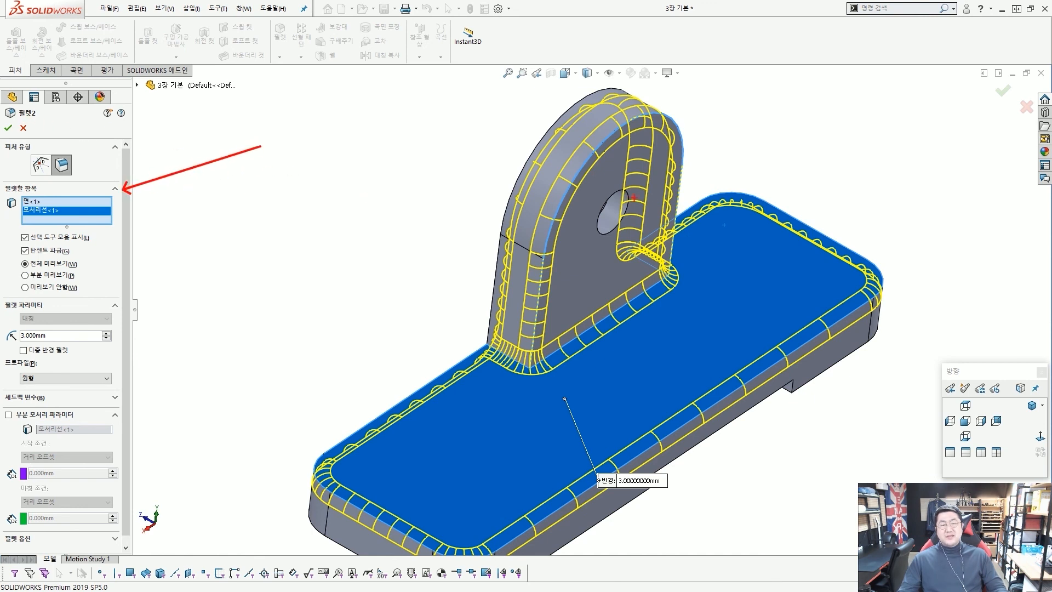
pyautogui.moveTo(673, 230)
pyautogui.mouseDown()
pyautogui.moveTo(406, 166)
pyautogui.moveTo(557, 233)
pyautogui.mouseUp()
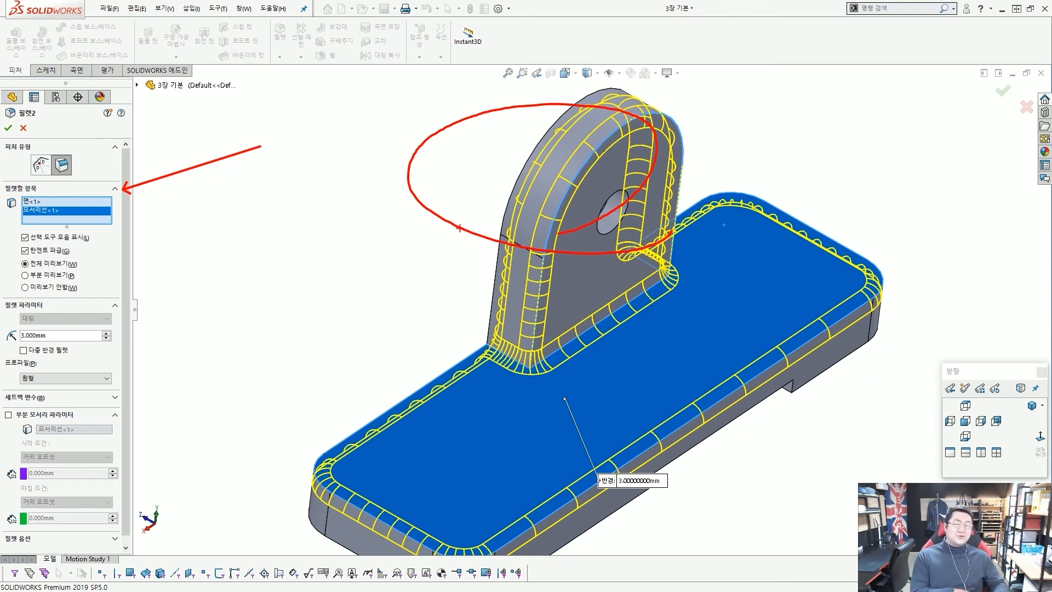
pyautogui.moveTo(380, 309)
pyautogui.mouseDown()
pyautogui.moveTo(301, 262)
pyautogui.moveTo(408, 295)
pyautogui.moveTo(384, 307)
pyautogui.moveTo(288, 246)
pyautogui.moveTo(370, 328)
pyautogui.moveTo(408, 217)
pyautogui.moveTo(430, 241)
pyautogui.mouseUp()
pyautogui.moveTo(350, 103)
pyautogui.mouseDown()
pyautogui.moveTo(395, 107)
pyautogui.moveTo(323, 156)
pyautogui.moveTo(401, 94)
pyautogui.moveTo(355, 169)
pyautogui.moveTo(402, 88)
pyautogui.moveTo(420, 143)
pyautogui.mouseUp()
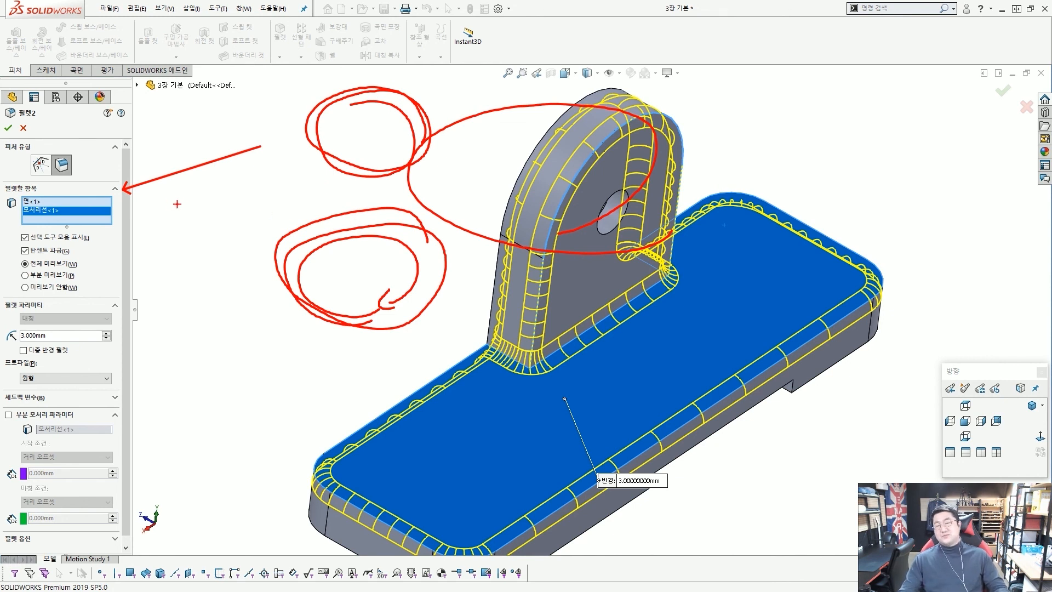
pyautogui.moveTo(219, 209)
pyautogui.mouseDown()
pyautogui.moveTo(113, 208)
pyautogui.moveTo(145, 215)
pyautogui.mouseUp()
pyautogui.press('Escape')
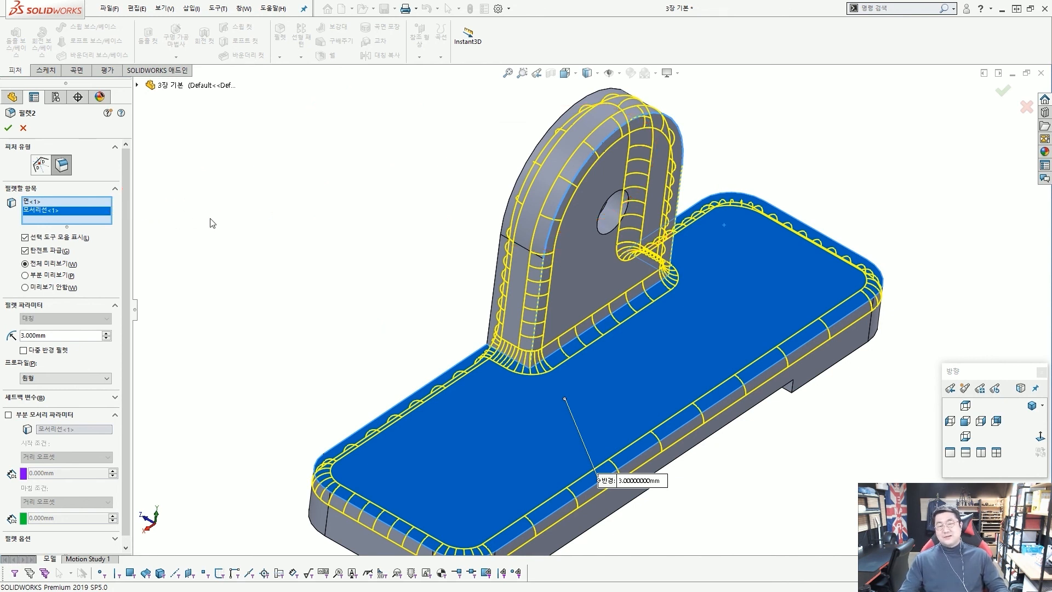
# Remove the lug's front edge from the fillet items, keeping only the base plate's top face, and finish the edit.
pyautogui.moveTo(30, 203)
pyautogui.mouseDown()
pyautogui.moveTo(87, 208)
pyautogui.moveTo(48, 198)
pyautogui.mouseUp()
pyautogui.press('Delete')
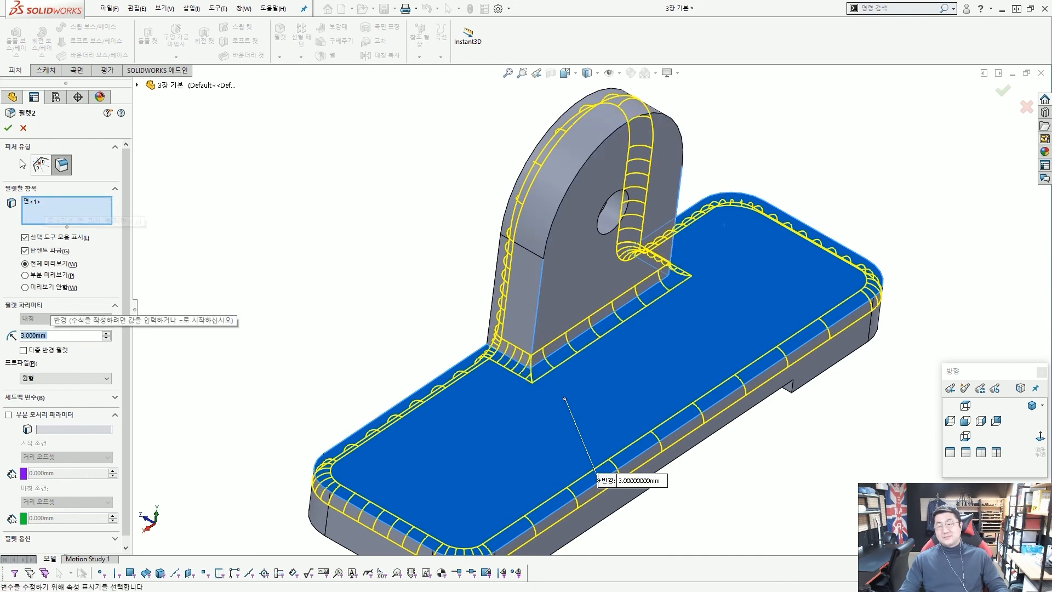
pyautogui.click(8, 127)
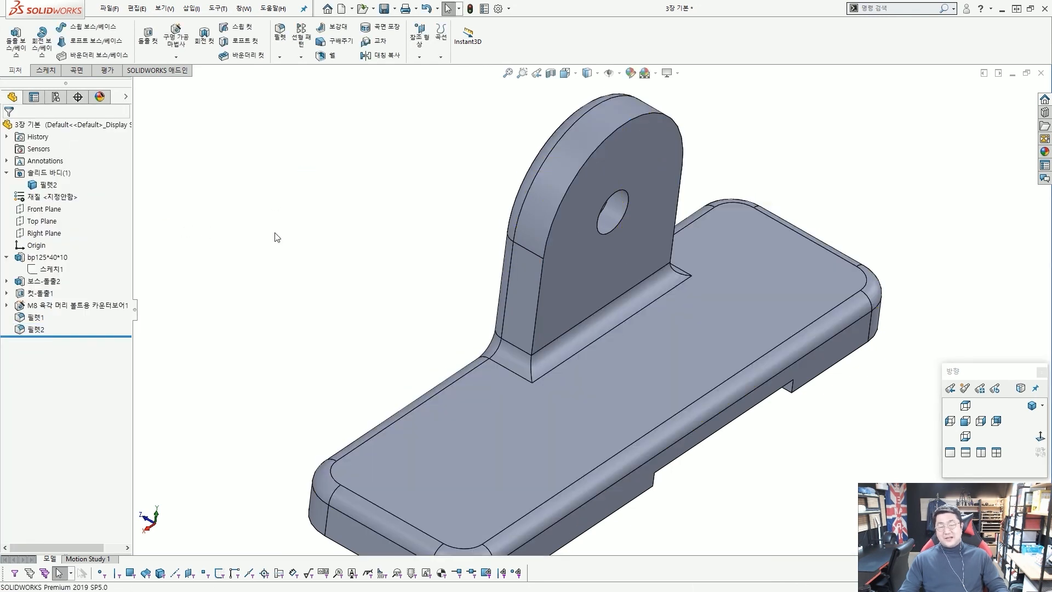
pyautogui.scroll(-2, 532, 191)
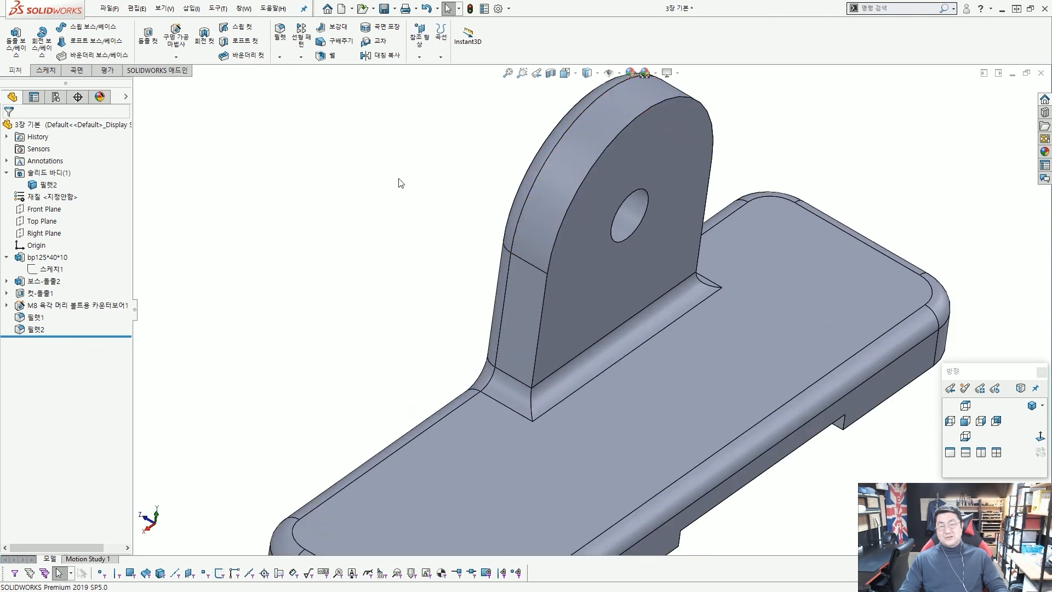
pyautogui.scroll(2, 418, 187)
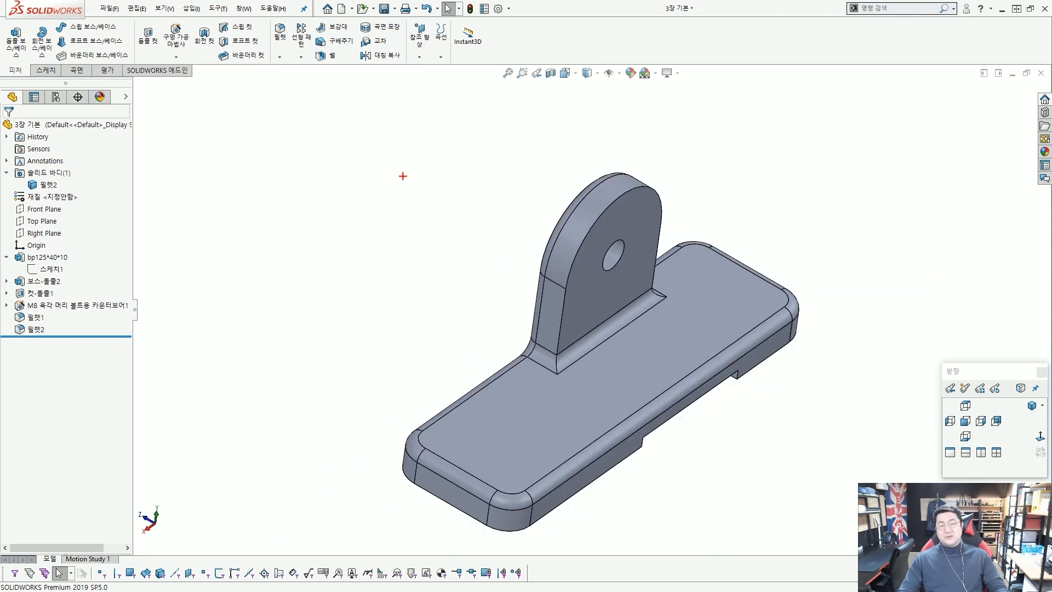
pyautogui.moveTo(294, 74)
pyautogui.mouseDown()
pyautogui.moveTo(297, 38)
pyautogui.moveTo(382, 143)
pyautogui.mouseUp()
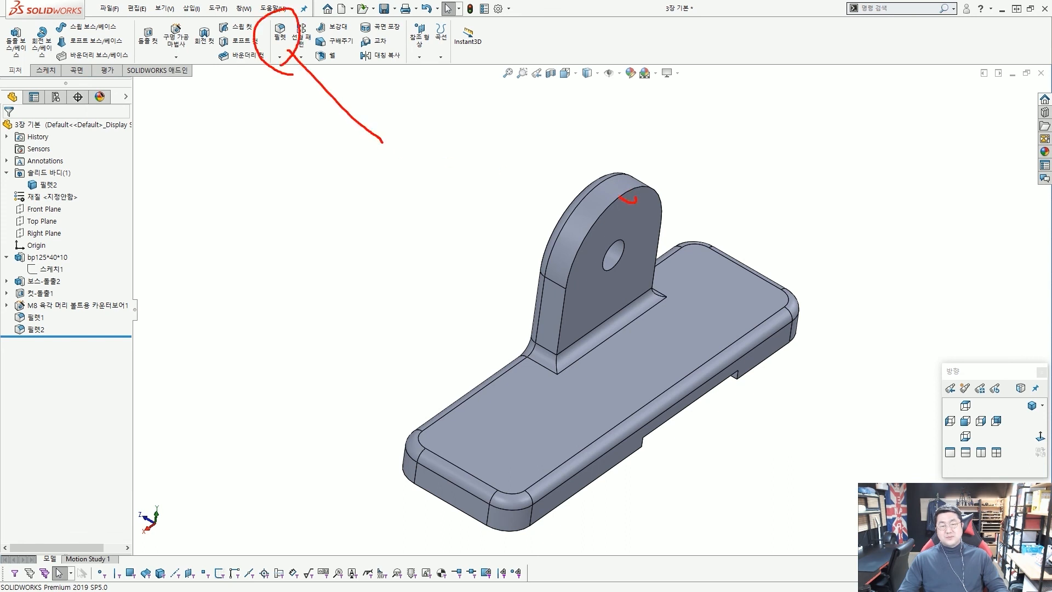
pyautogui.moveTo(636, 198); pyautogui.dragTo(621, 196)
pyautogui.press('Escape')
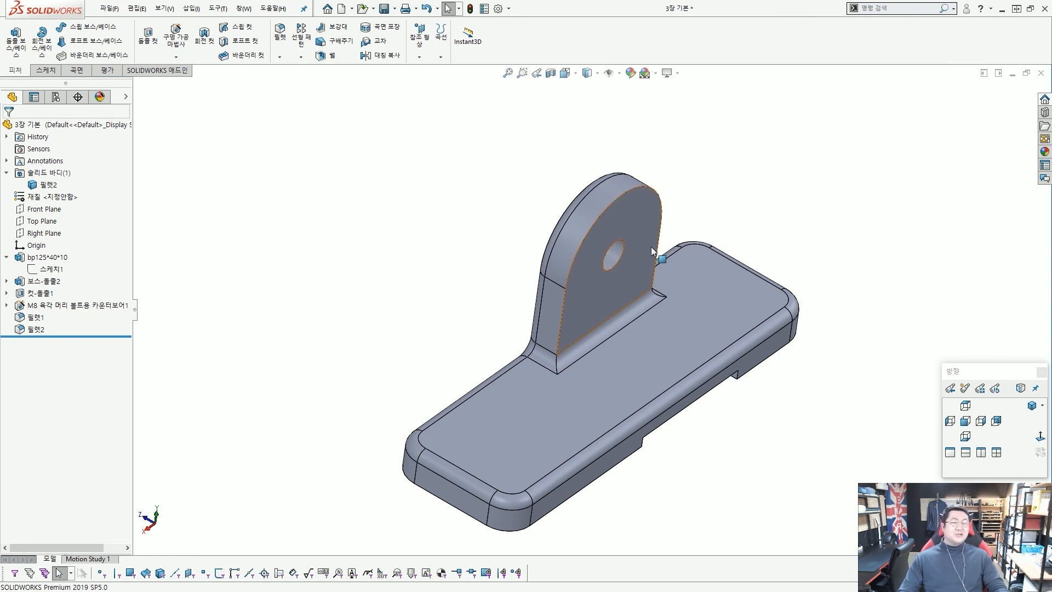
# Examine the fillet along the outer edge of the lug's back side and compare it with the lug's front edge.
pyautogui.moveTo(685, 373); pyautogui.dragTo(681, 349, button='middle')
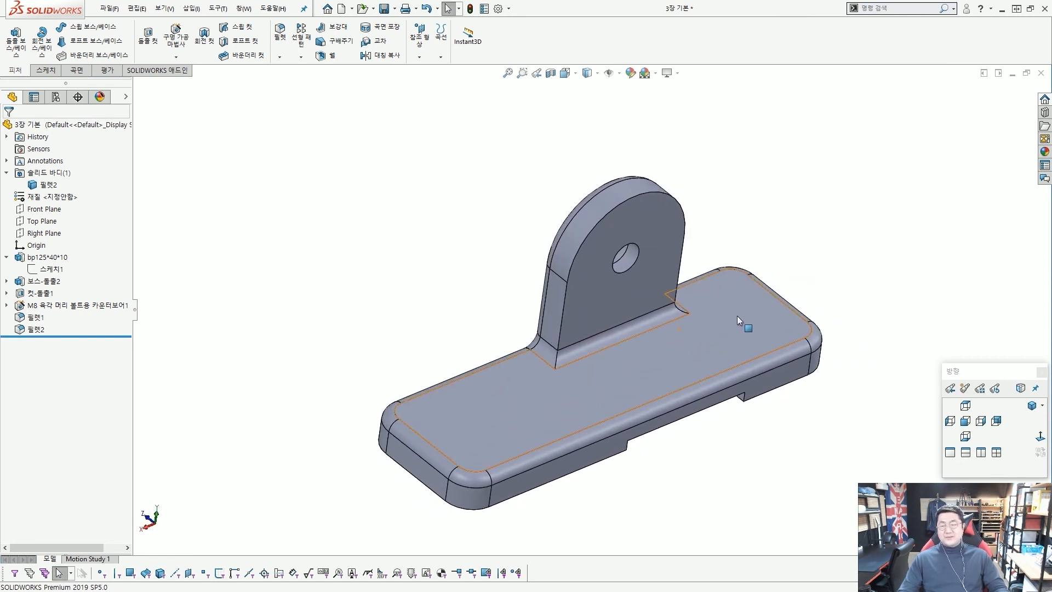
pyautogui.moveTo(572, 277); pyautogui.dragTo(638, 244, button='middle')
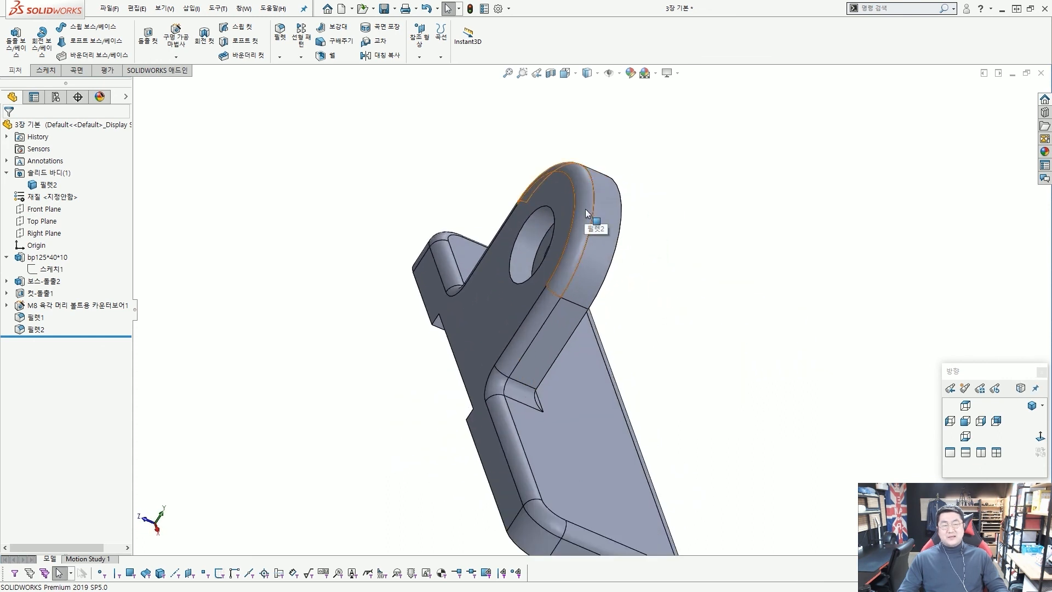
pyautogui.scroll(-3, 585, 209)
pyautogui.click(581, 186)
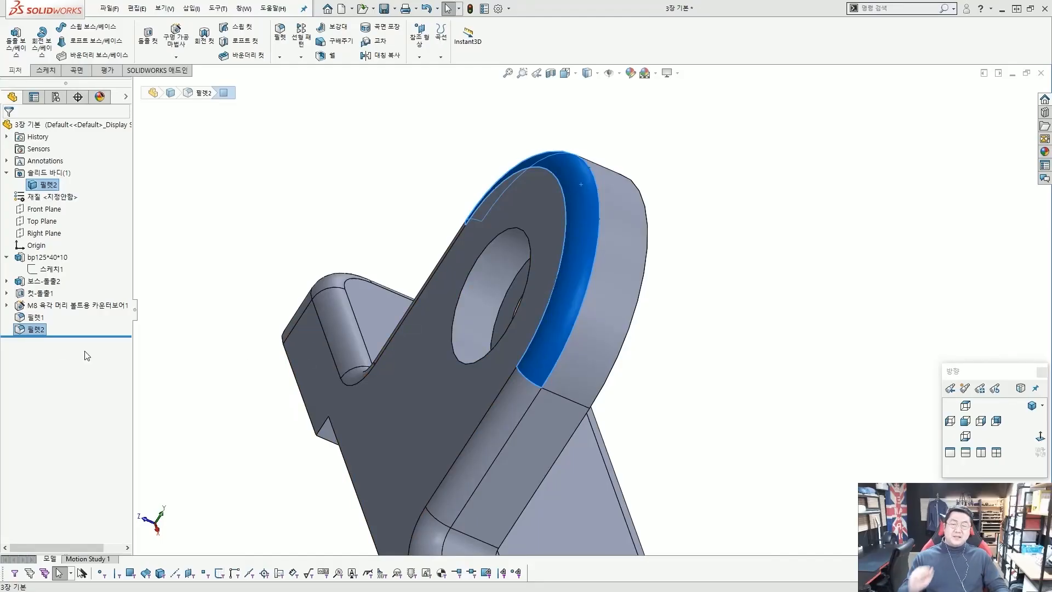
pyautogui.moveTo(324, 353)
pyautogui.mouseDown(button='middle')
pyautogui.moveTo(278, 348)
pyautogui.moveTo(313, 350)
pyautogui.mouseUp(button='middle')
pyautogui.scroll(2, 312, 351)
pyautogui.click(298, 219)
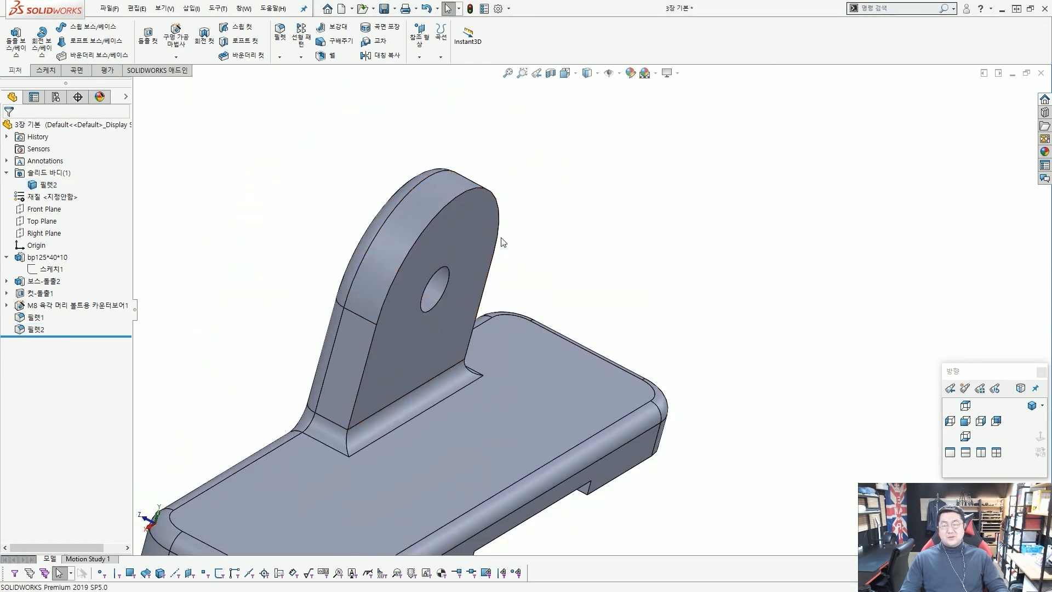
pyautogui.scroll(3, 483, 307)
pyautogui.scroll(-2, 475, 317)
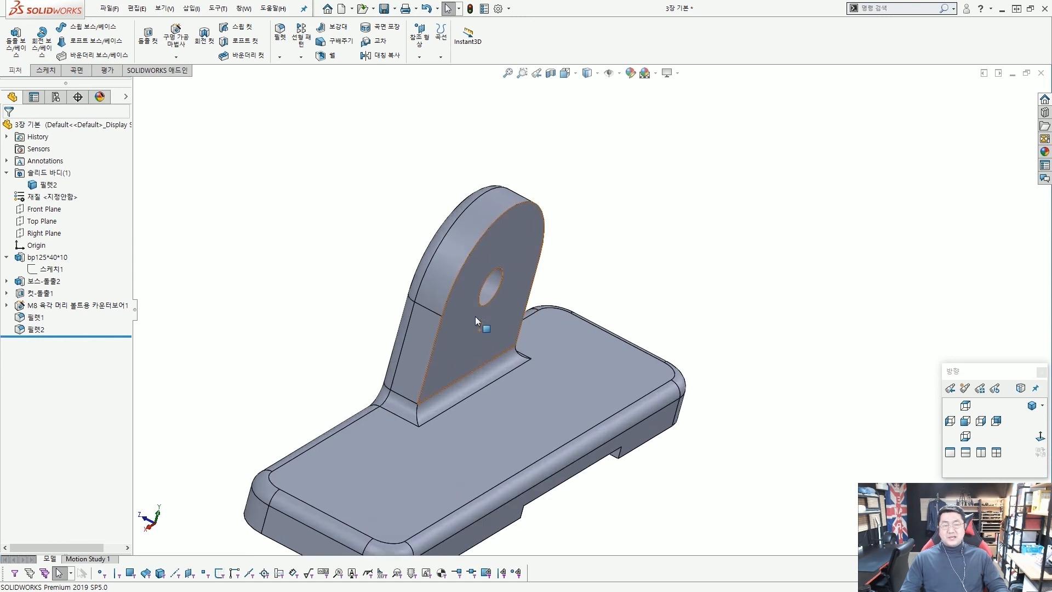
# Fillet the front outer edge of the upright lug, following its arc and both straight sides.
pyautogui.click(503, 217)
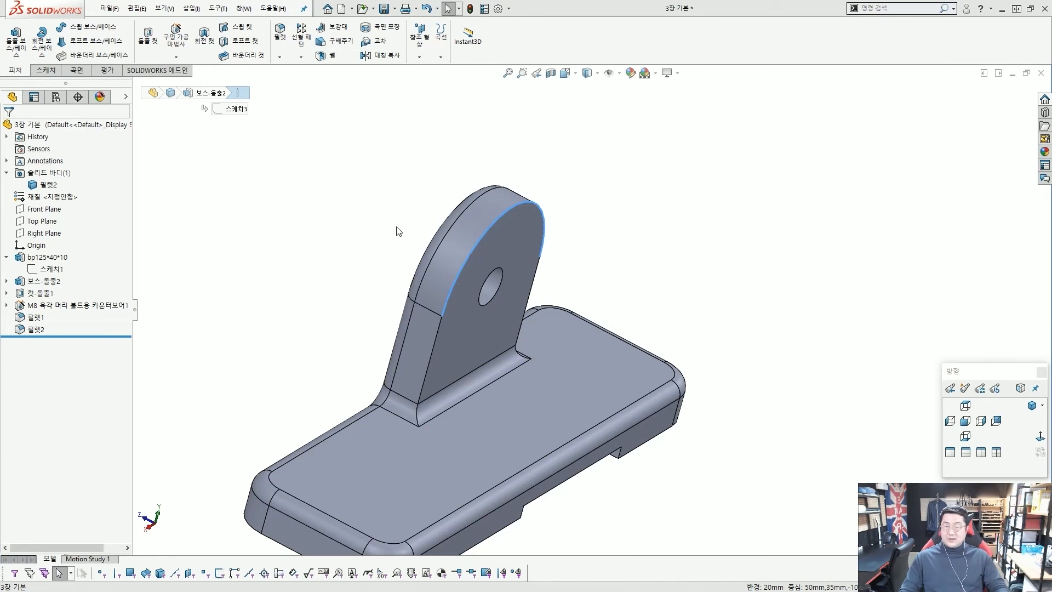
pyautogui.click(397, 226)
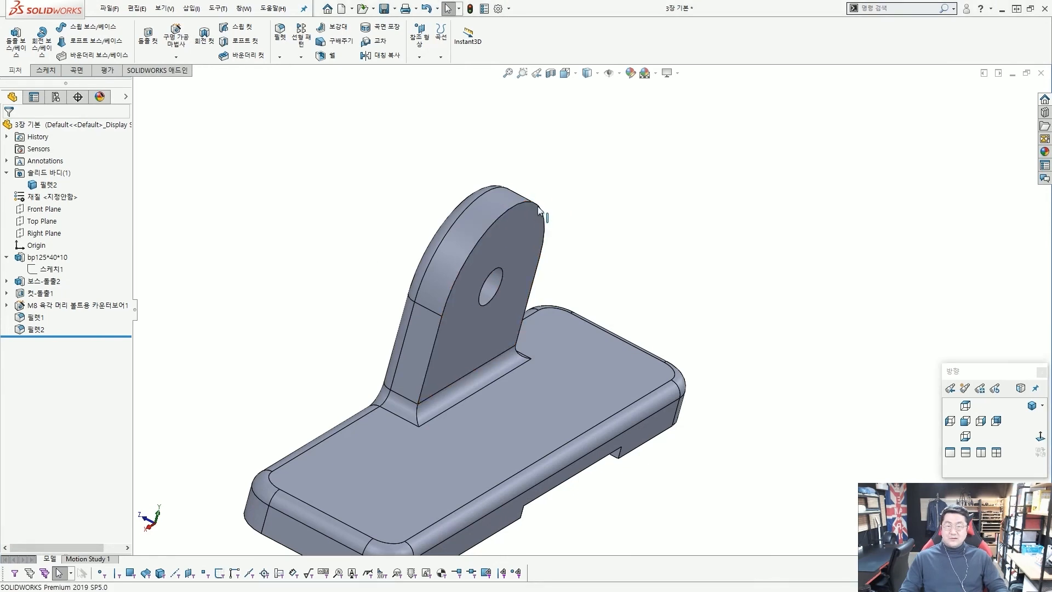
pyautogui.click(530, 202)
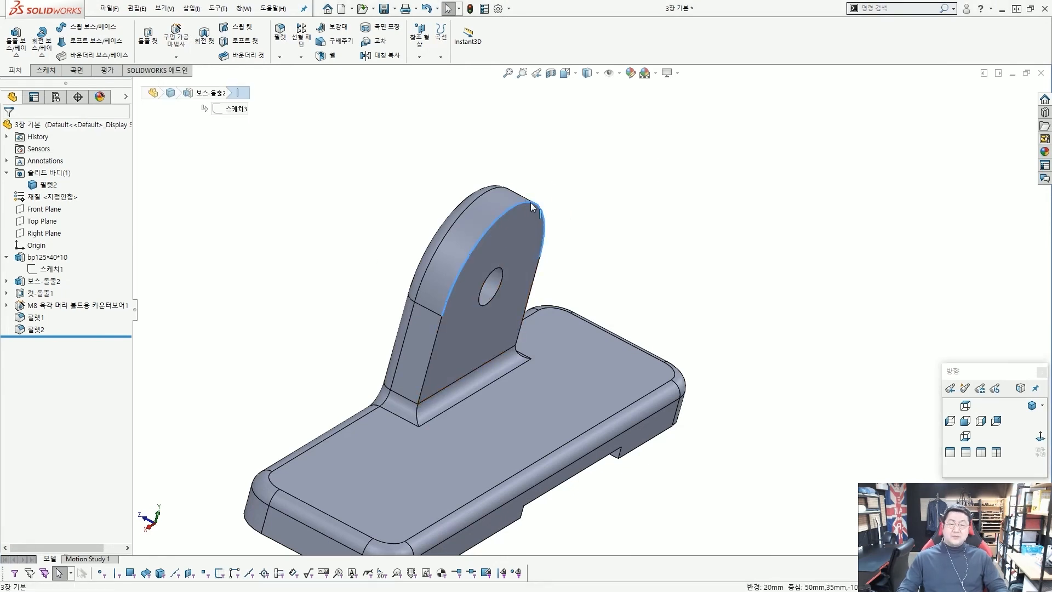
pyautogui.click(452, 217)
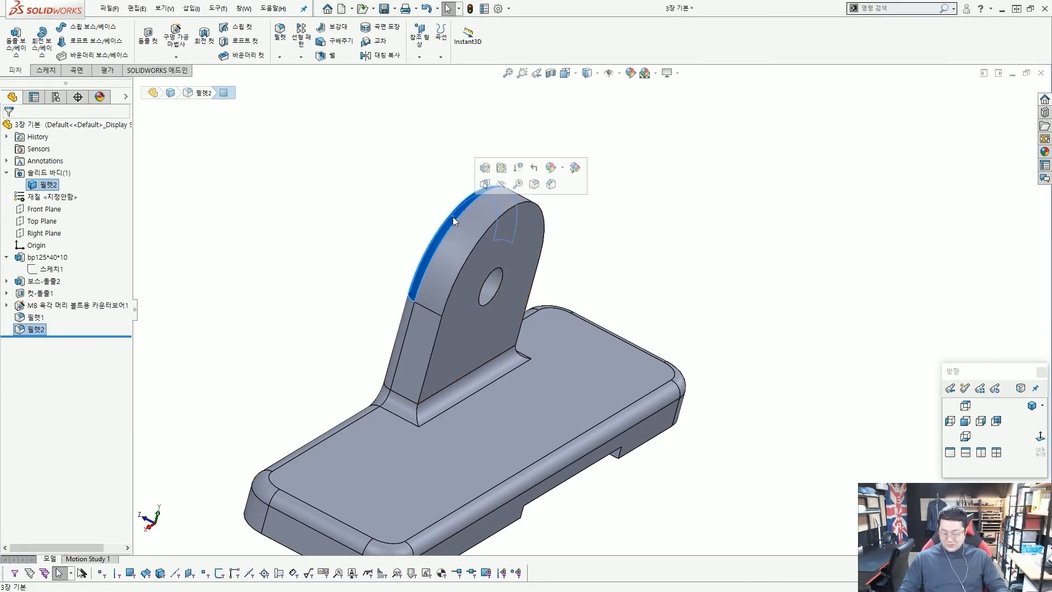
pyautogui.press('Escape')
pyautogui.click(533, 202)
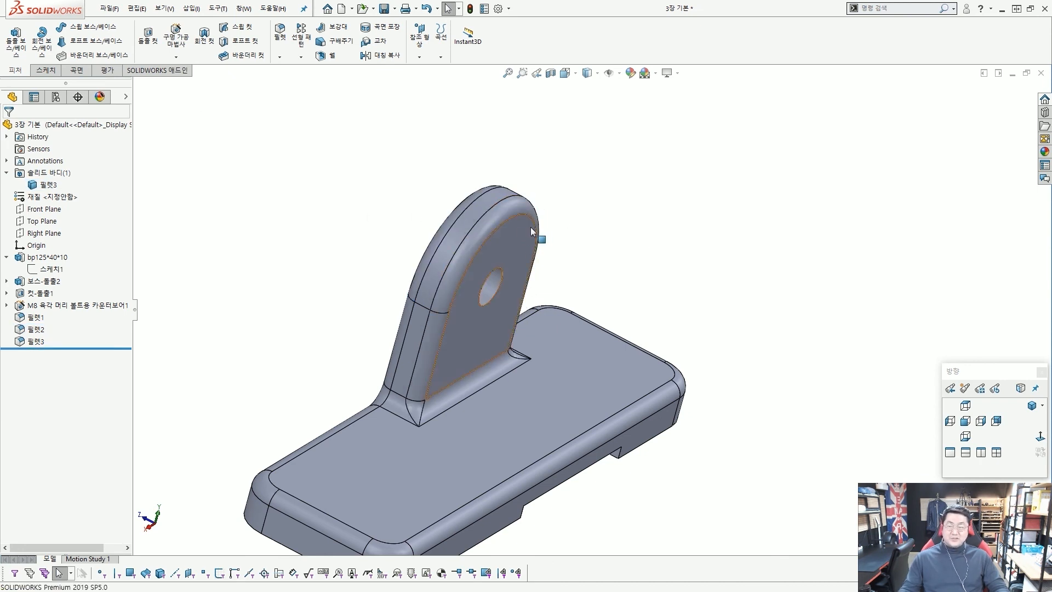
# Examine the lug's front edge fillet and its transition into the base plate, both close up and on the whole bracket.
pyautogui.moveTo(451, 324); pyautogui.dragTo(486, 383, button='middle')
pyautogui.scroll(4, 509, 331)
pyautogui.scroll(-3, 496, 343)
pyautogui.scroll(2, 624, 379)
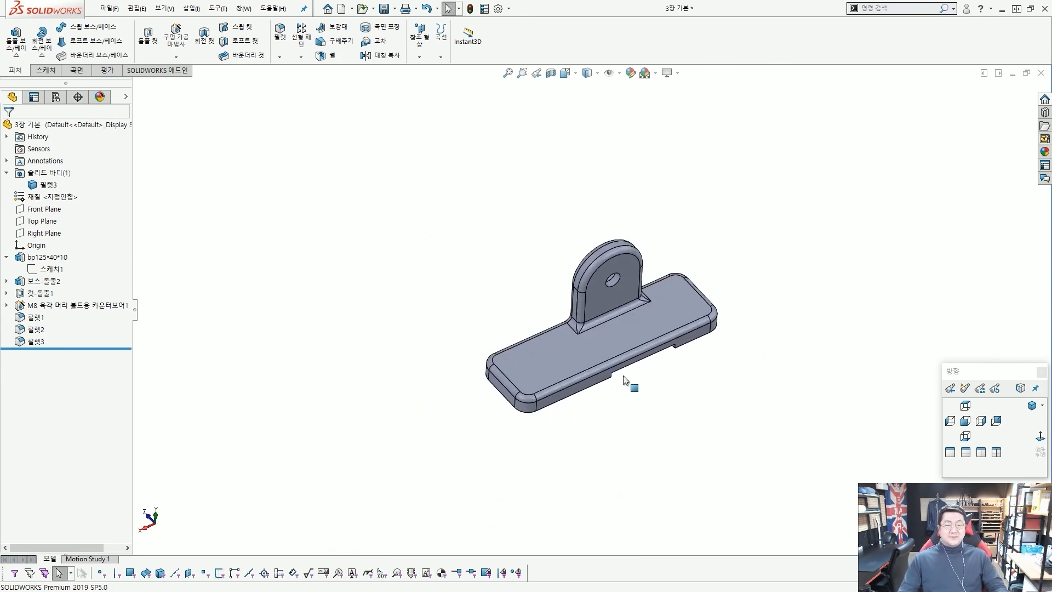
pyautogui.scroll(-3, 624, 379)
pyautogui.scroll(2, 625, 345)
pyautogui.scroll(-5, 618, 268)
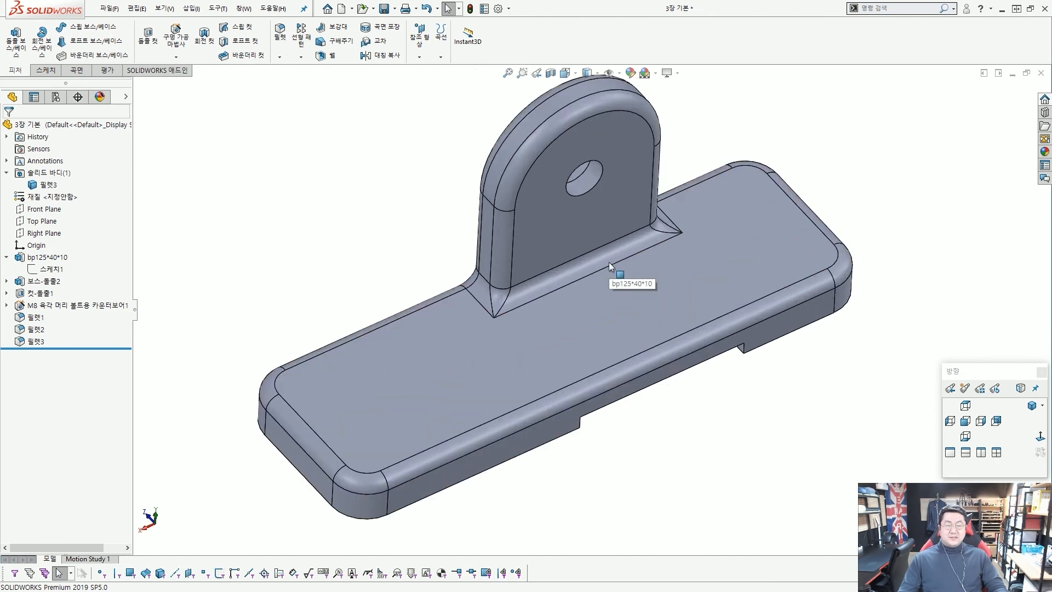
pyautogui.scroll(3, 609, 262)
pyautogui.scroll(-3, 610, 262)
pyautogui.scroll(3, 605, 268)
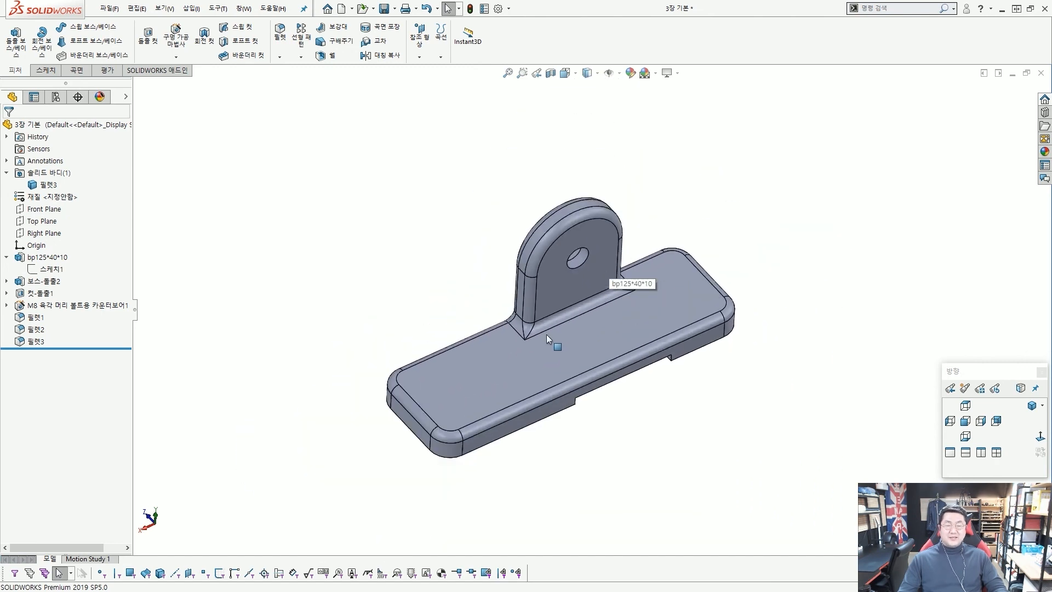
pyautogui.scroll(-2, 555, 353)
pyautogui.scroll(3, 598, 320)
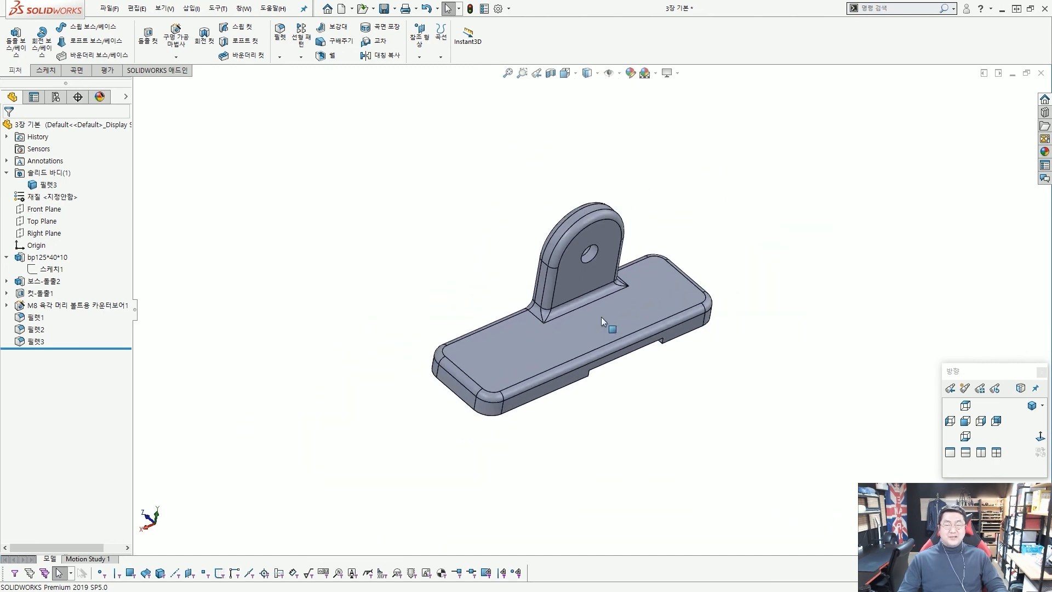
pyautogui.moveTo(601, 320); pyautogui.dragTo(589, 287, button='middle')
pyautogui.scroll(-3, 619, 305)
pyautogui.scroll(3, 619, 305)
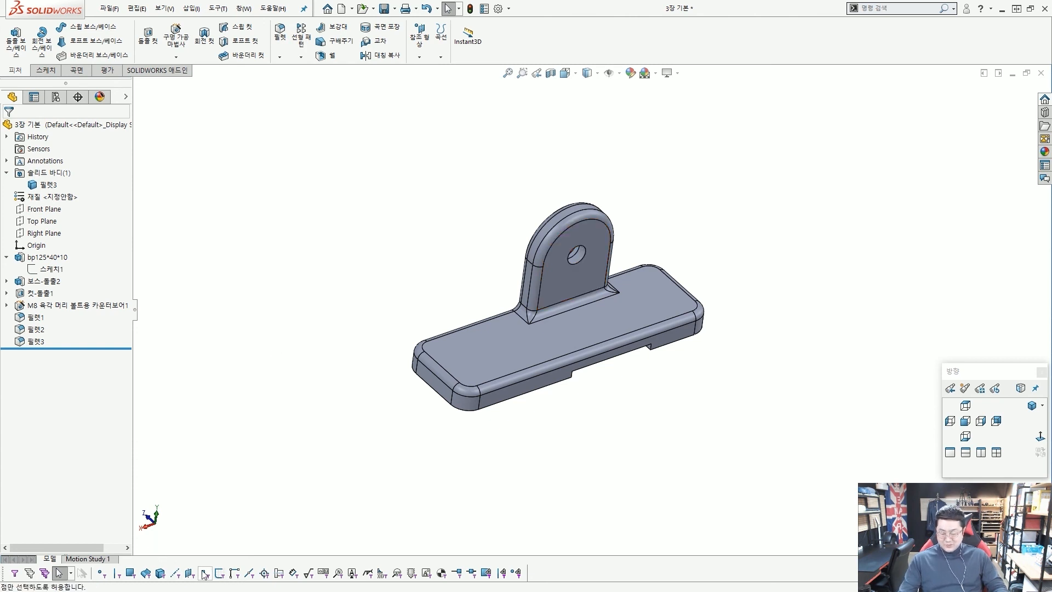
# Hide the selection filter toolbar and check the bracket in the enlarged view.
pyautogui.press('F5')
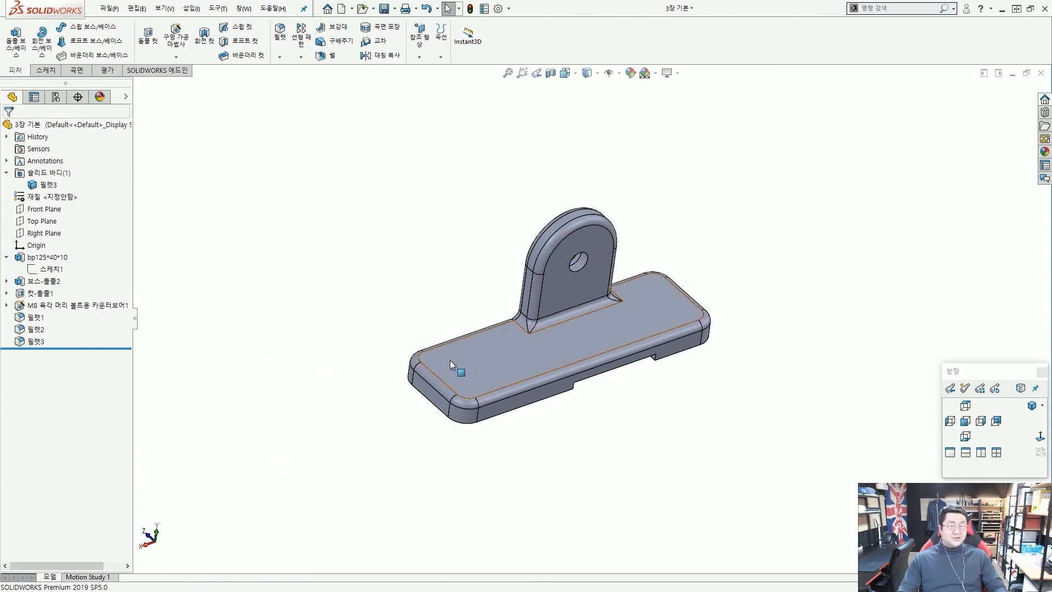
pyautogui.scroll(-3, 560, 304)
pyautogui.scroll(3, 560, 304)
pyautogui.scroll(-2, 587, 360)
pyautogui.scroll(3, 619, 295)
pyautogui.scroll(-3, 594, 298)
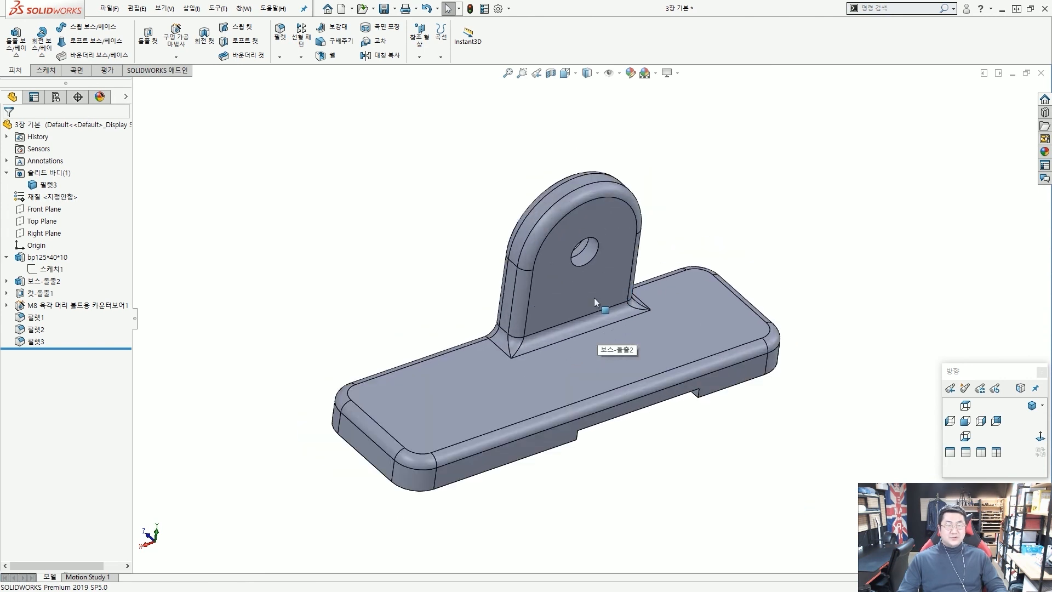